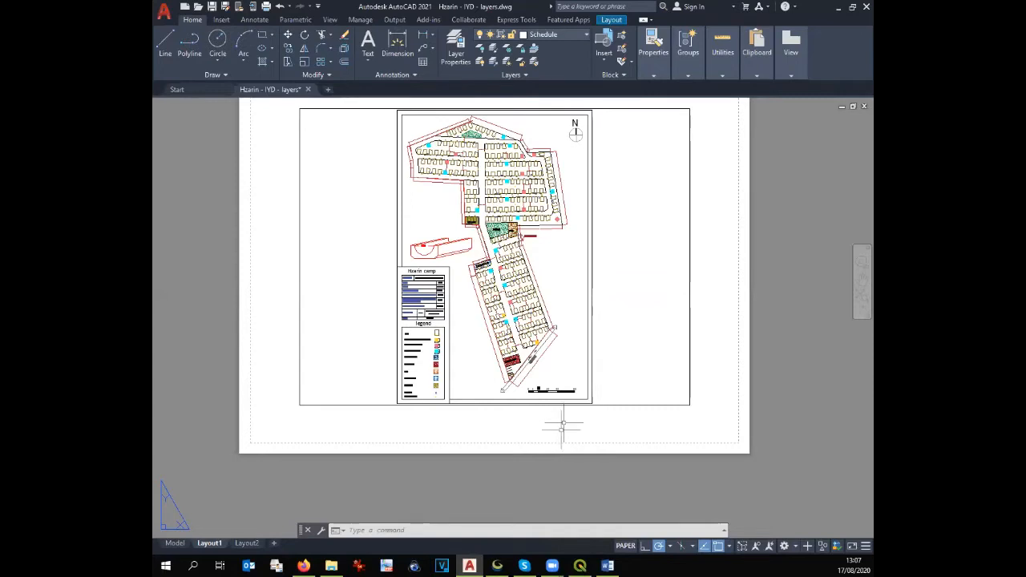
Inspect the Hzarin camp plan on Layout1, from the whole sheet to the blocks around the multi function area
double_click(575, 261)
scroll(574, 261, "up", 2)
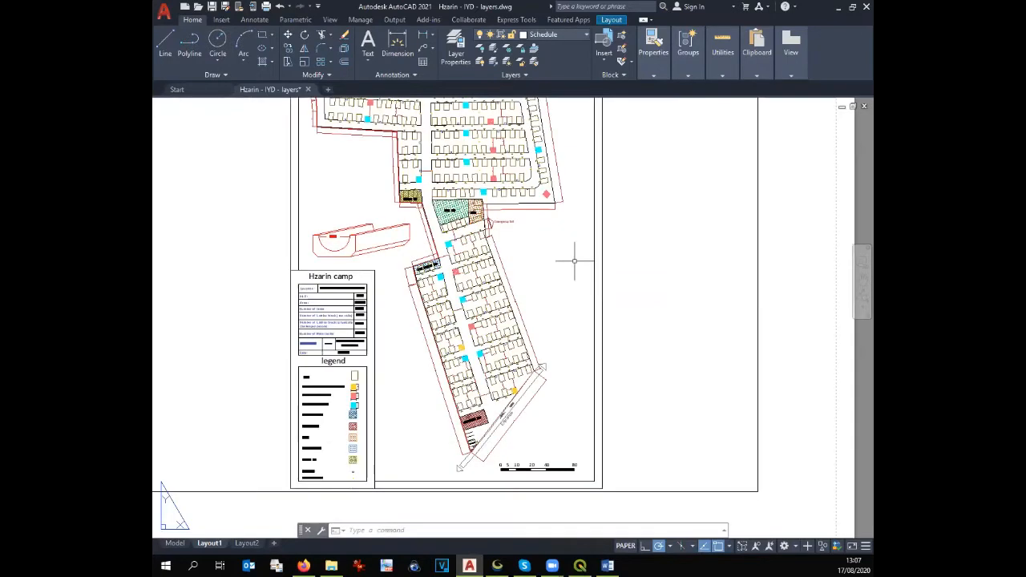
scroll(417, 295, "up", 4)
scroll(478, 295, "up", 5)
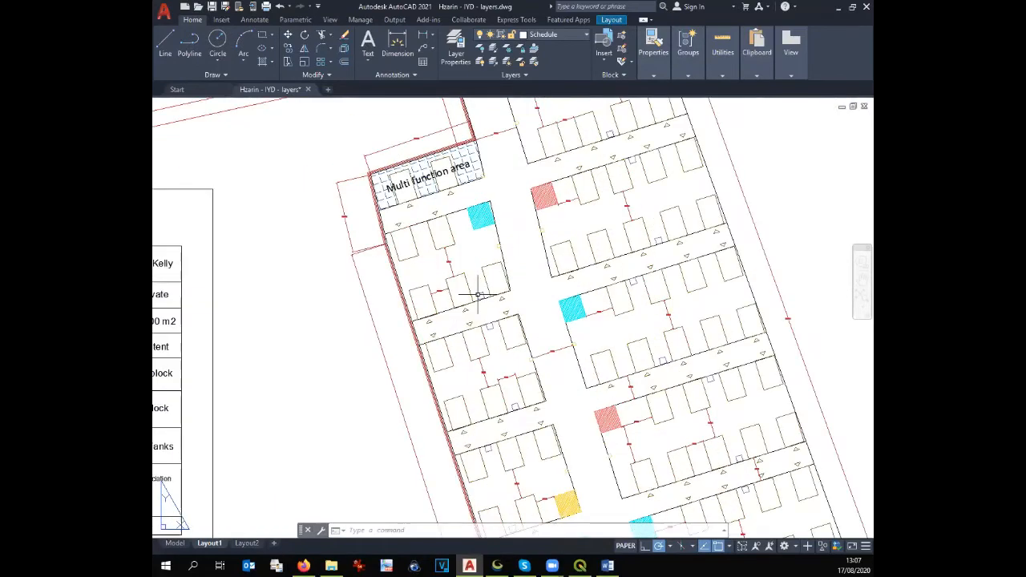
scroll(448, 264, "down", 10)
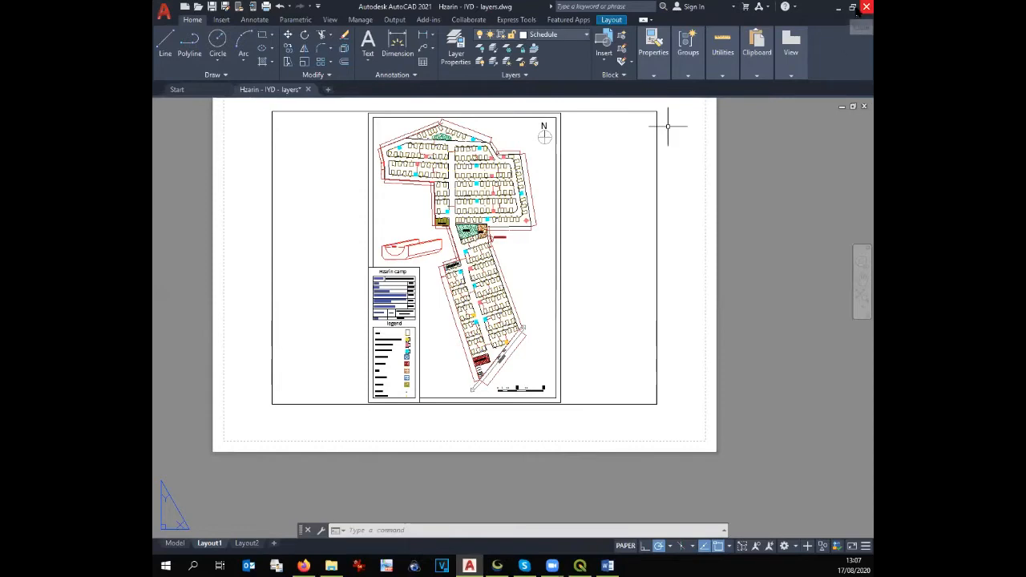
Close AutoCAD and switch to Global Mapper
left_click(866, 7)
left_click(559, 311)
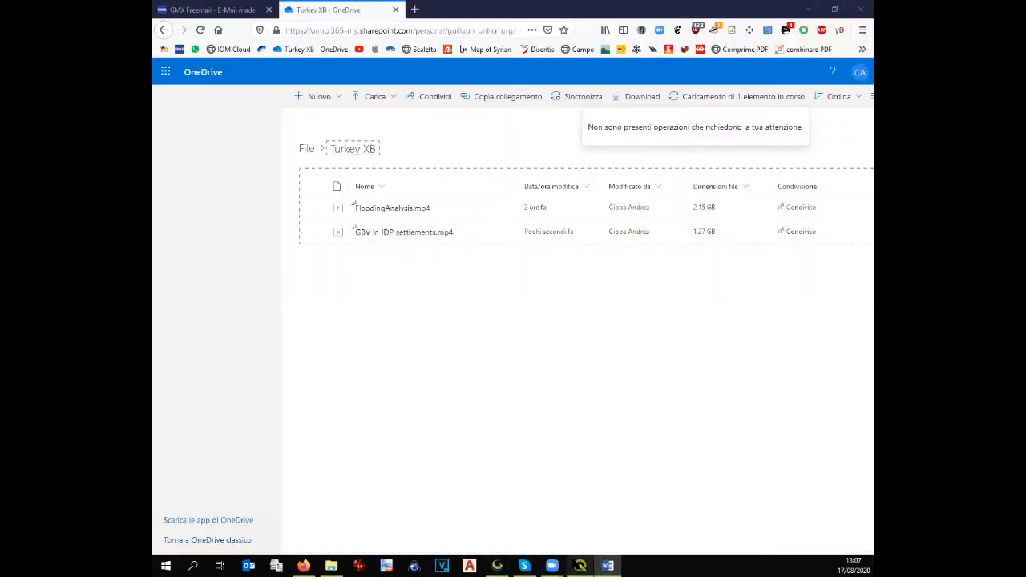
left_click(497, 566)
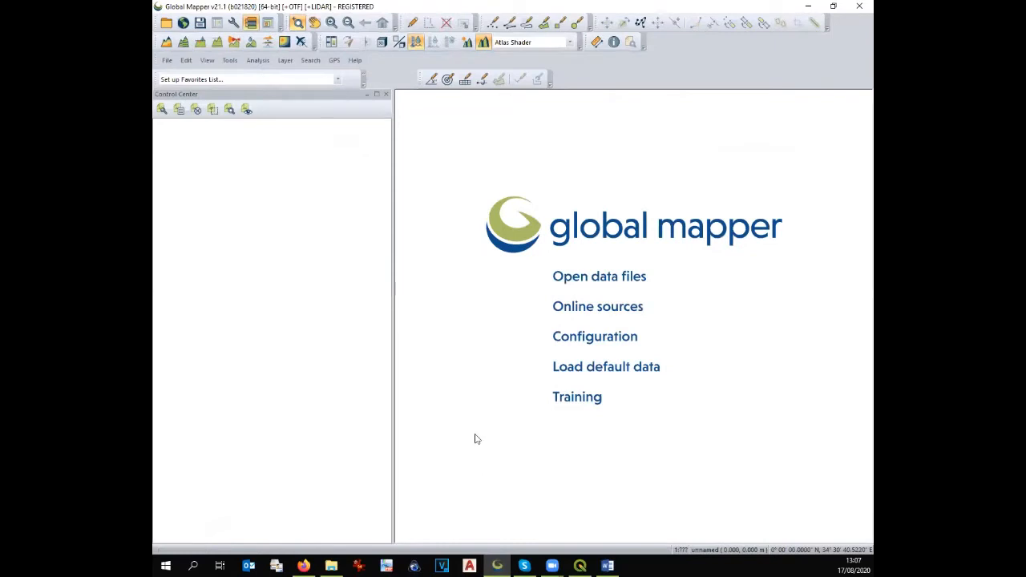
left_click(592, 279)
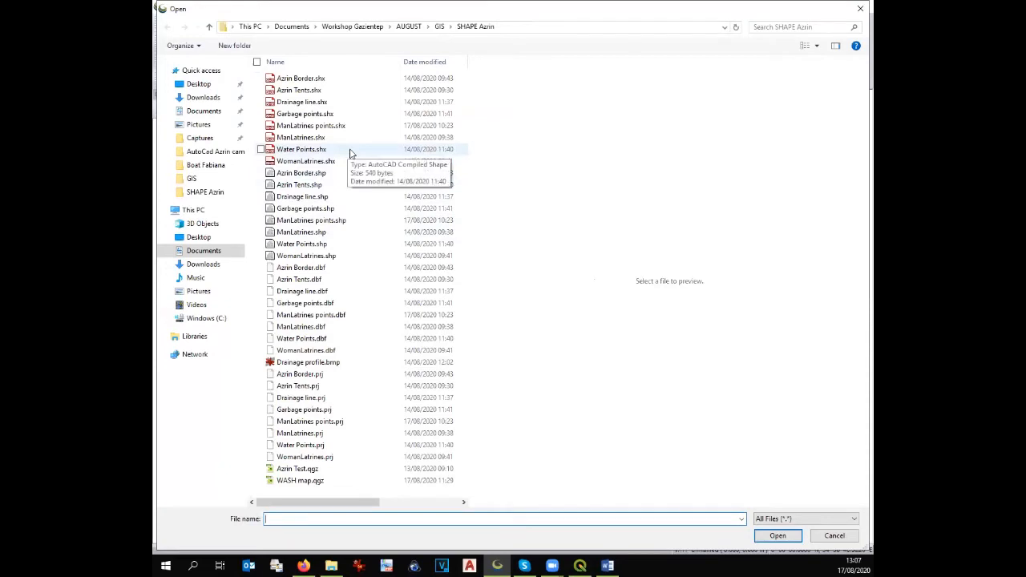
left_click(437, 28)
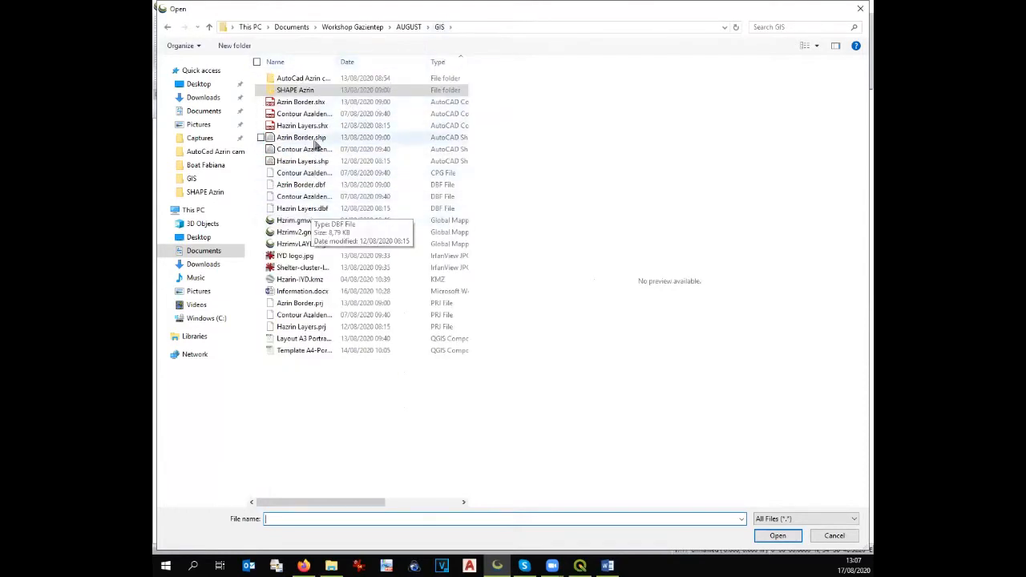
left_click(314, 126)
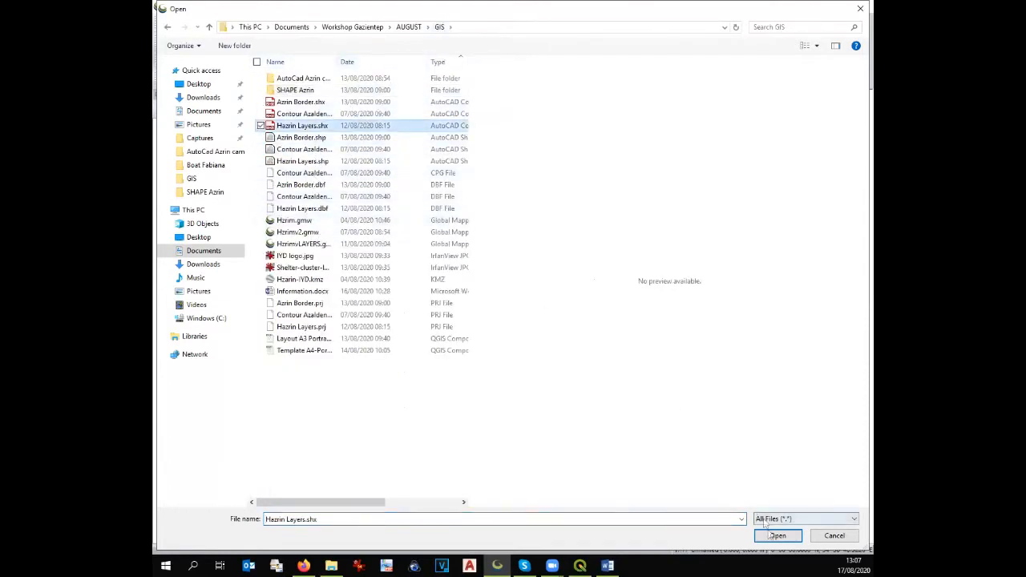
left_click(776, 536)
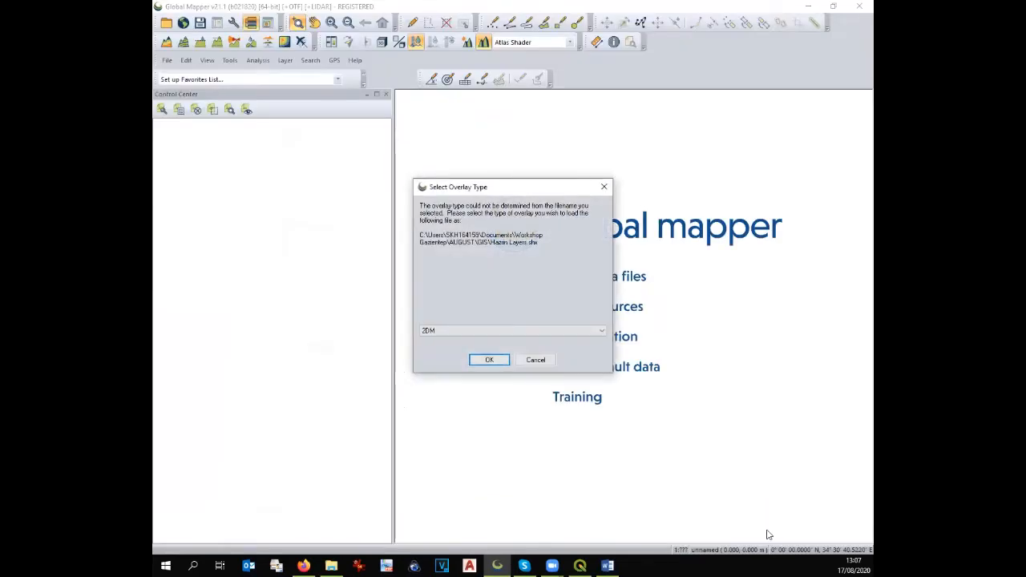
left_click(537, 361)
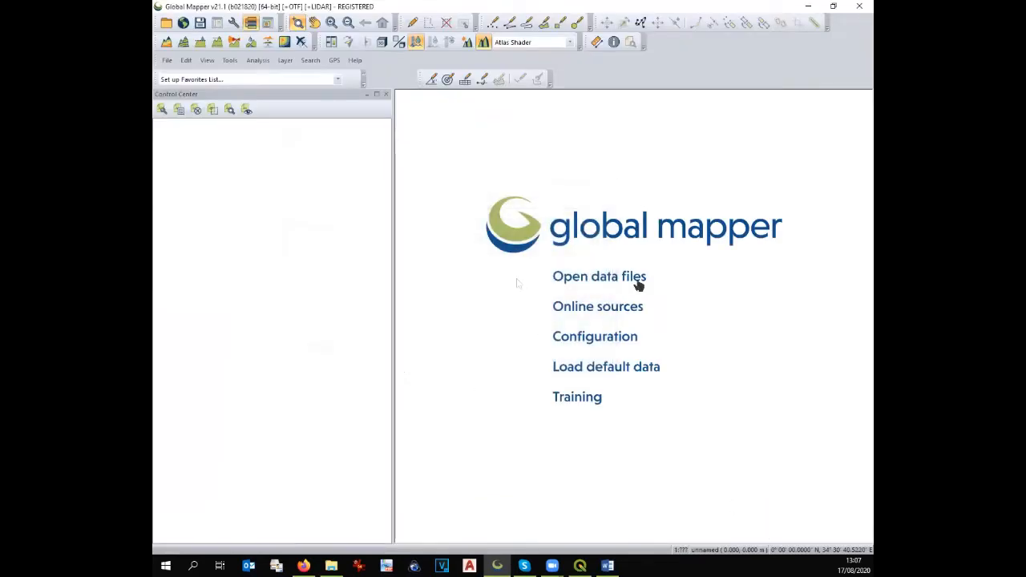
Load Hzarin - IYD - layers.dwg from the AutoCad Azrin camp folder with the UTM zone 37 Northern Hemisphere, WGS84 projection in meters
left_click(603, 277)
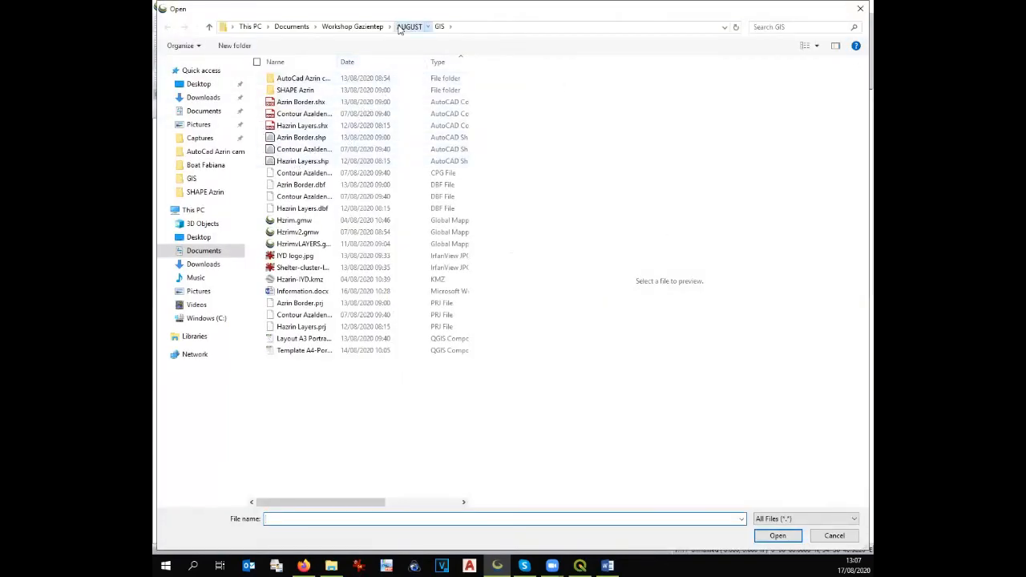
left_click(409, 27)
double_click(288, 93)
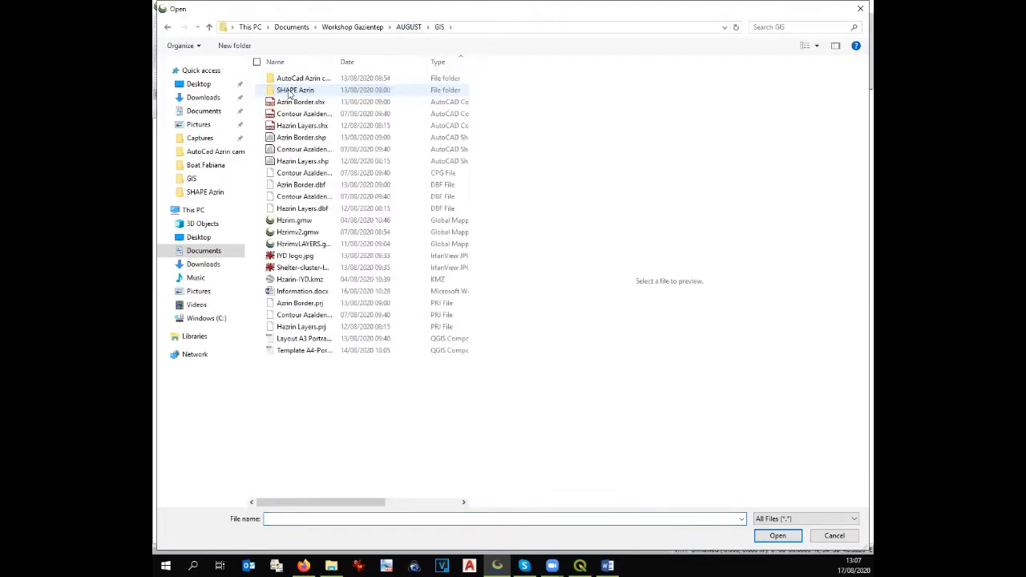
double_click(293, 79)
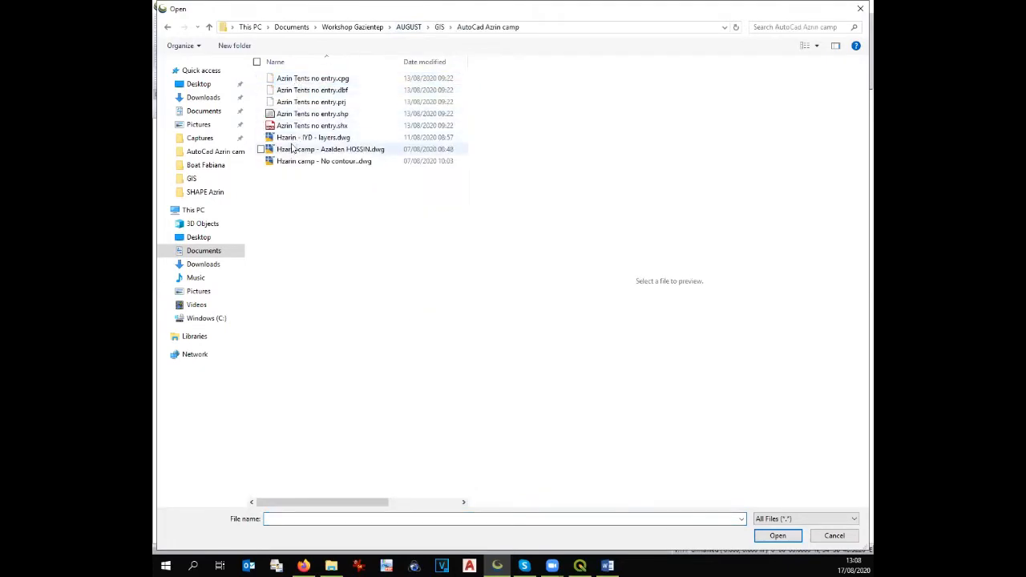
left_click(297, 138)
left_click(776, 536)
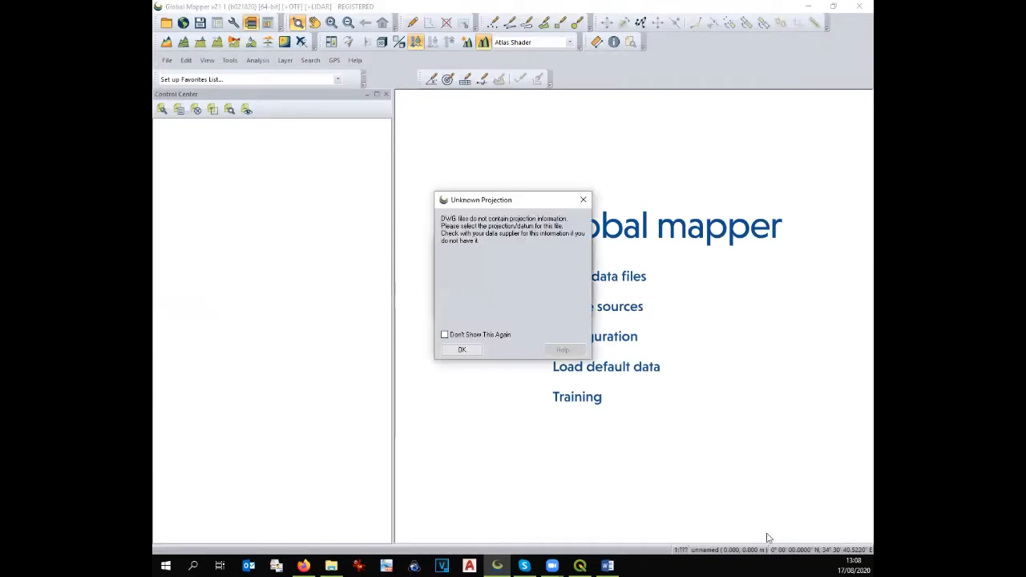
left_click(464, 350)
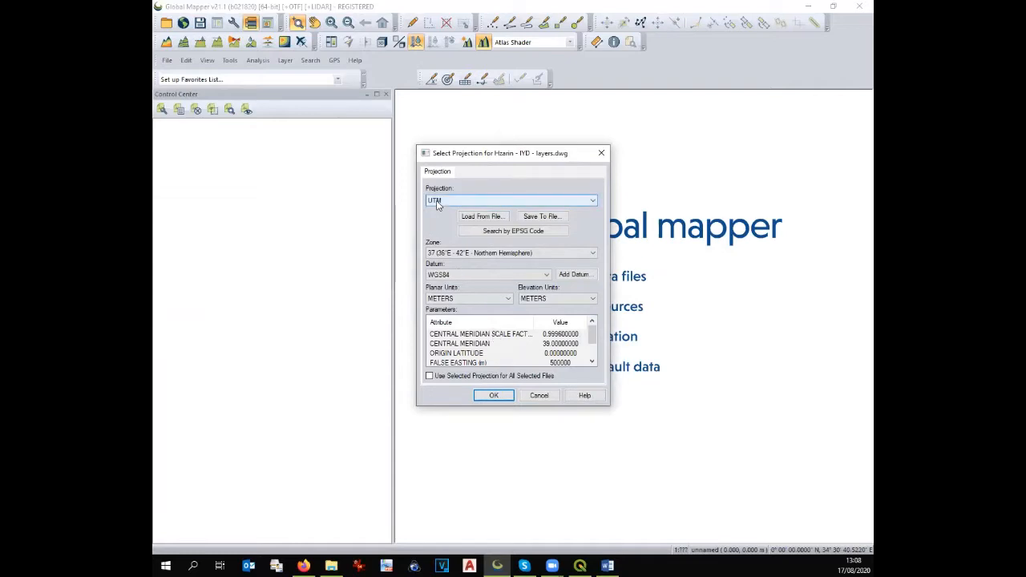
left_click(492, 395)
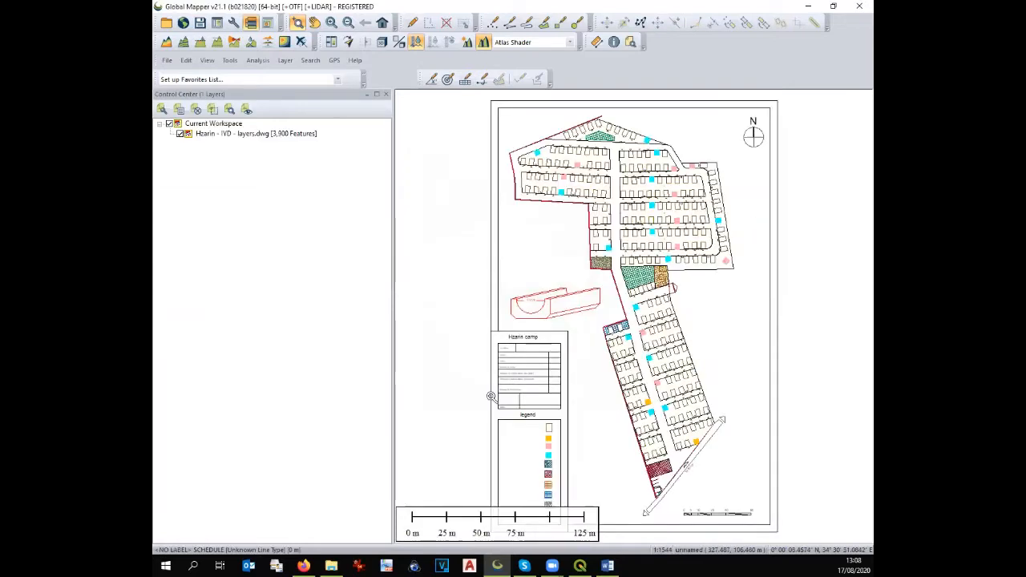
Load Hzarin-IYD.kmz from the GIS folder as a second layer in the workspace
scroll(508, 318, "down", 1)
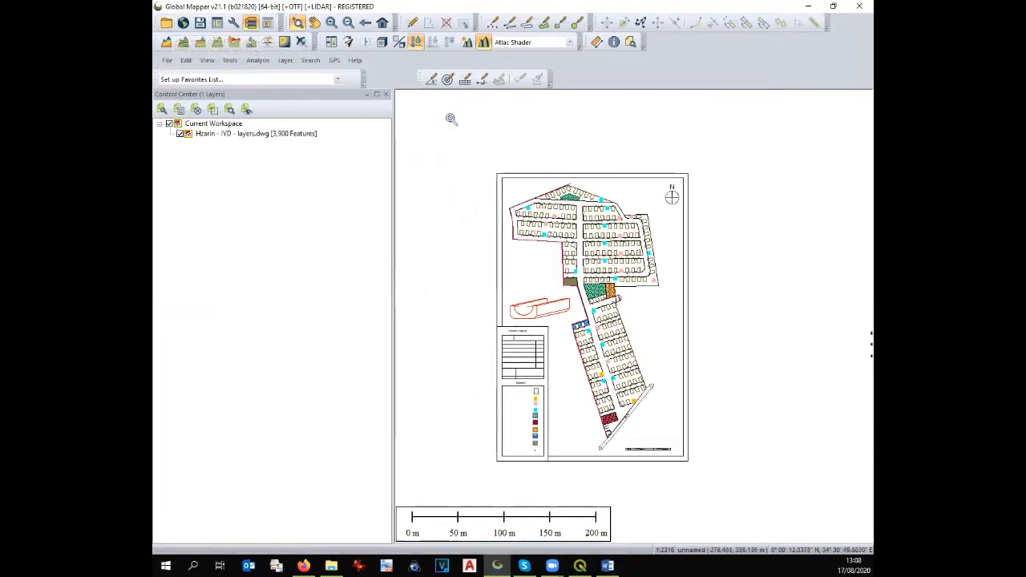
left_click(169, 28)
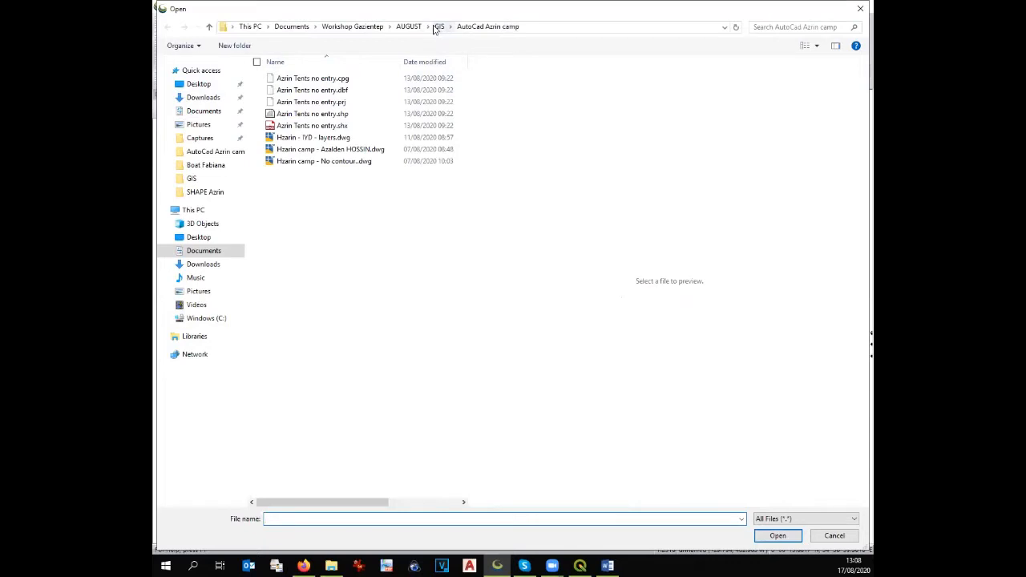
left_click(439, 26)
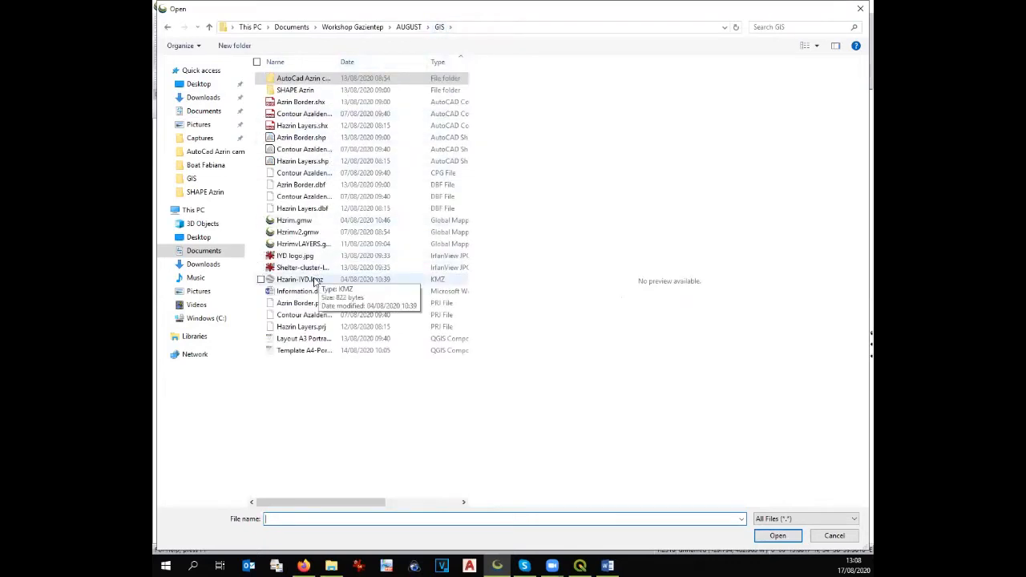
left_click(315, 280)
left_click(777, 536)
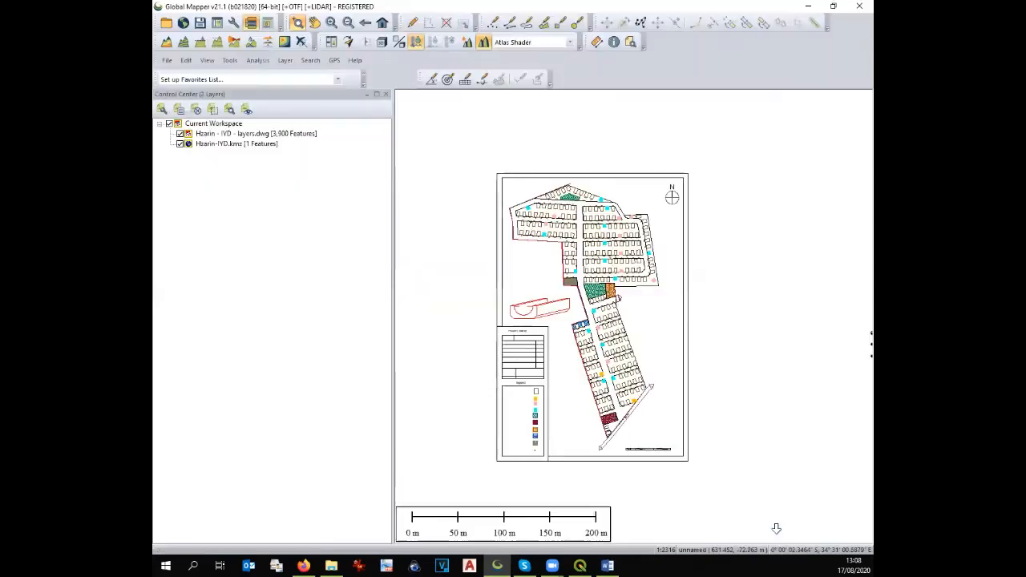
Zoom to the Hzarin-IYD.kmz layer and widen the view to cover the surrounding region
left_click(241, 134)
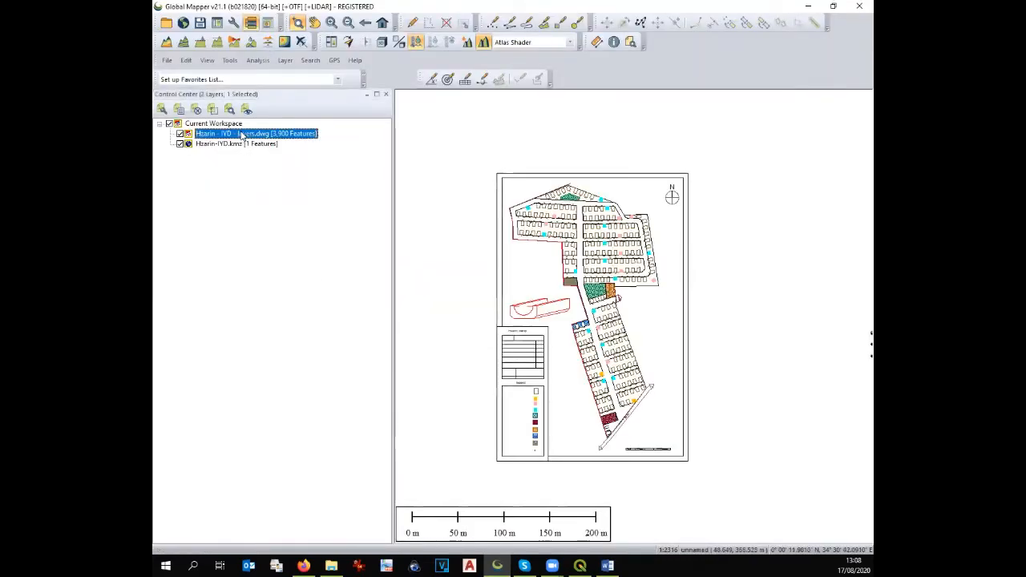
left_click(237, 145)
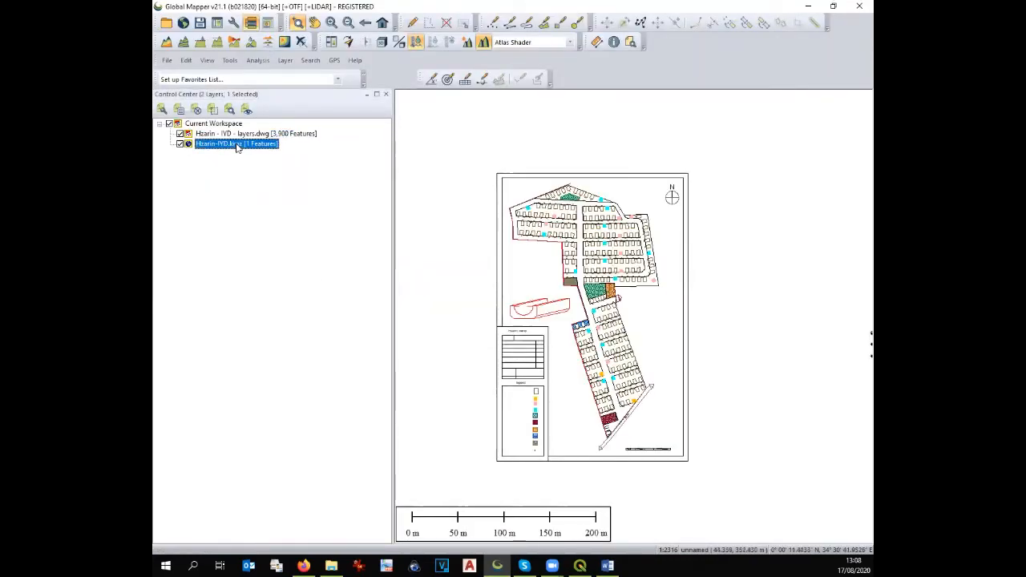
right_click(237, 134)
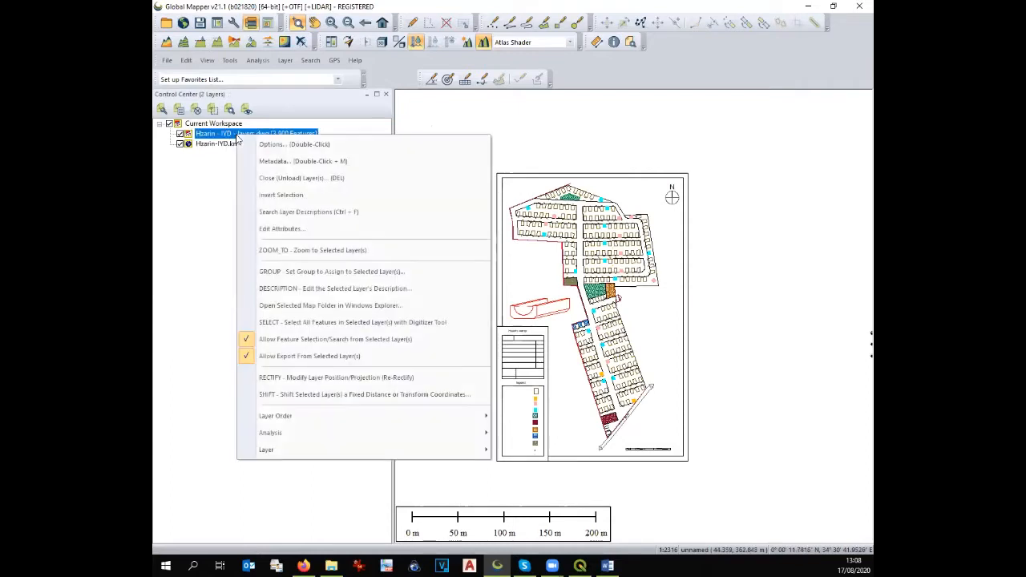
left_click(231, 145)
right_click(228, 145)
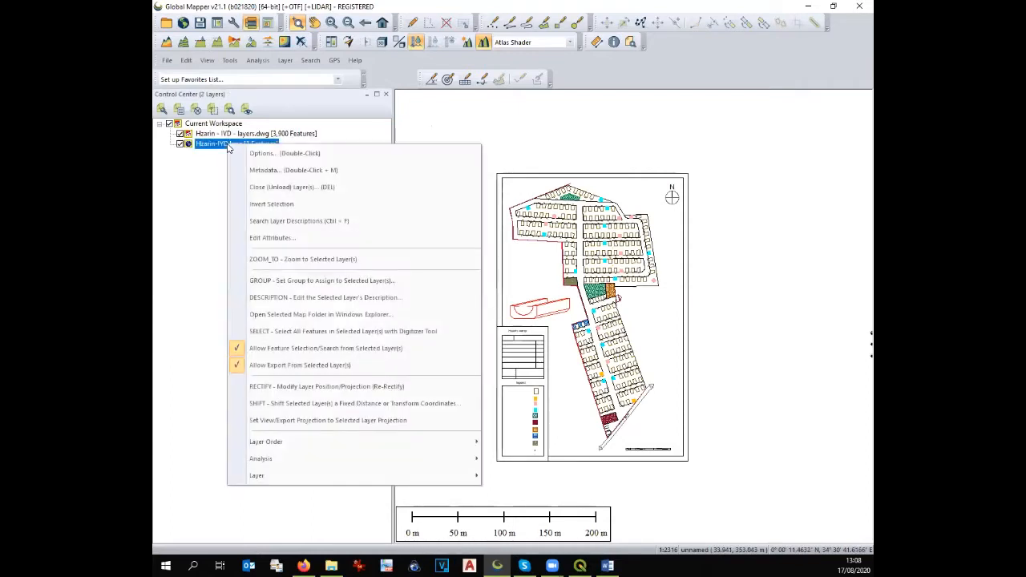
left_click(265, 259)
scroll(630, 275, "down", 2)
scroll(633, 278, "down", 5)
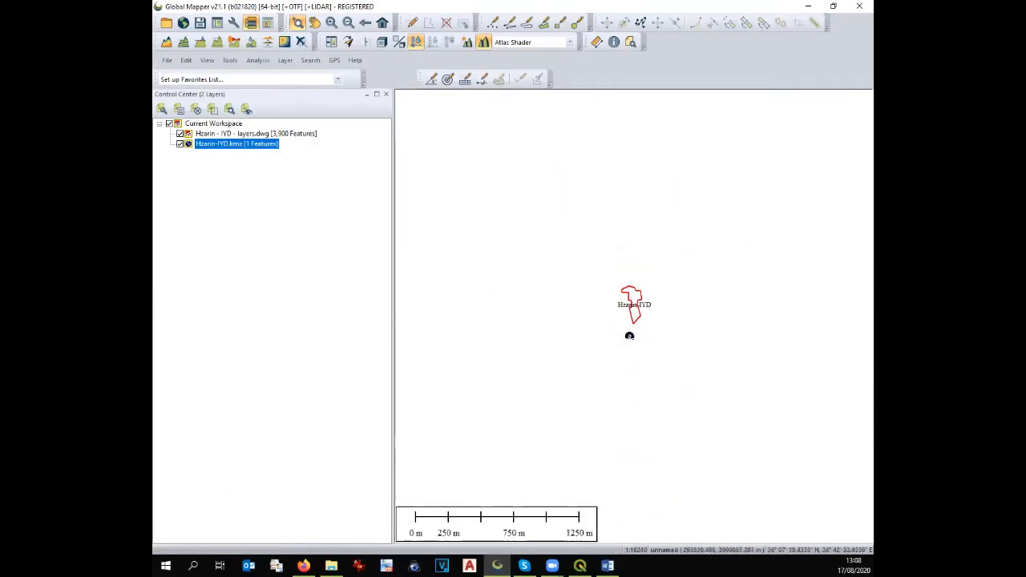
scroll(630, 325, "down", 4)
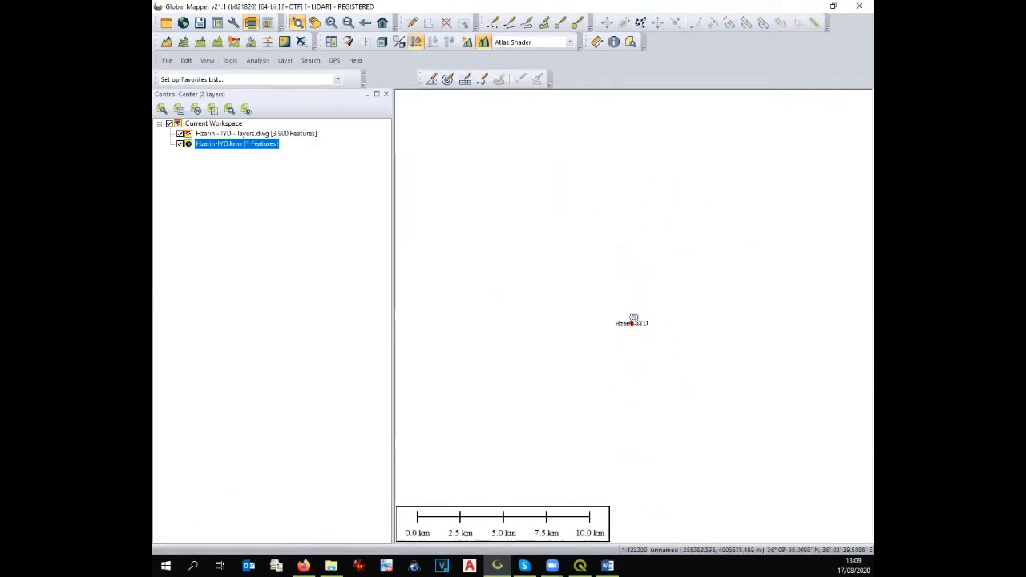
scroll(633, 324, "down", 1)
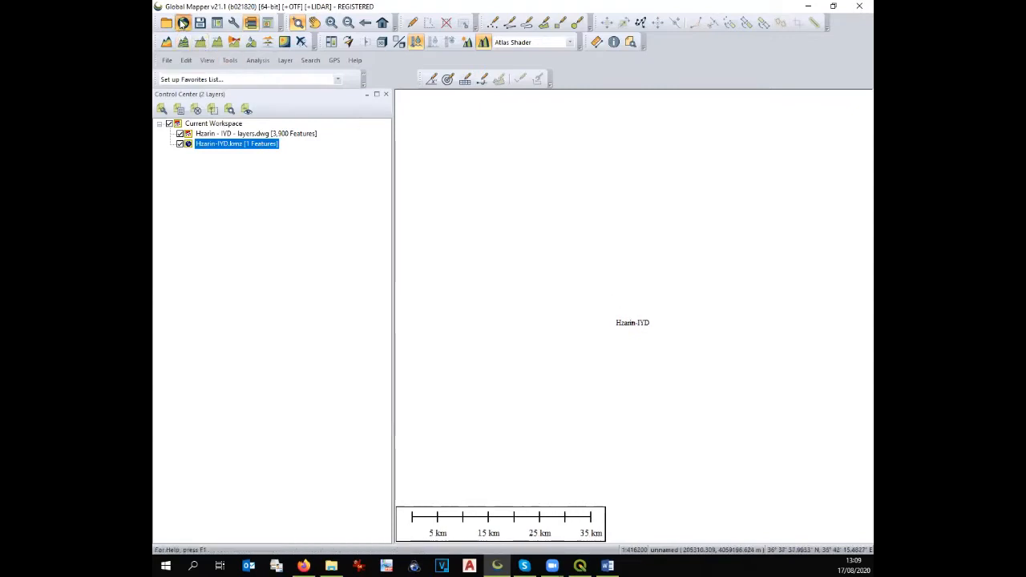
Add the World Street Map online source for the current screen bounds and place the Hzarin-IYD.kmz layer after it in the layer order
left_click(183, 23)
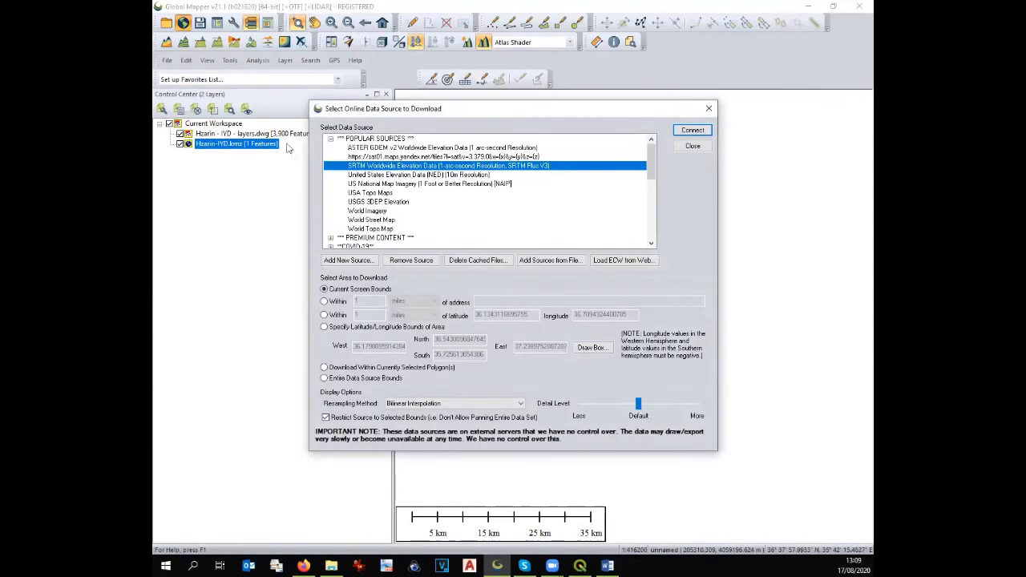
left_click(358, 219)
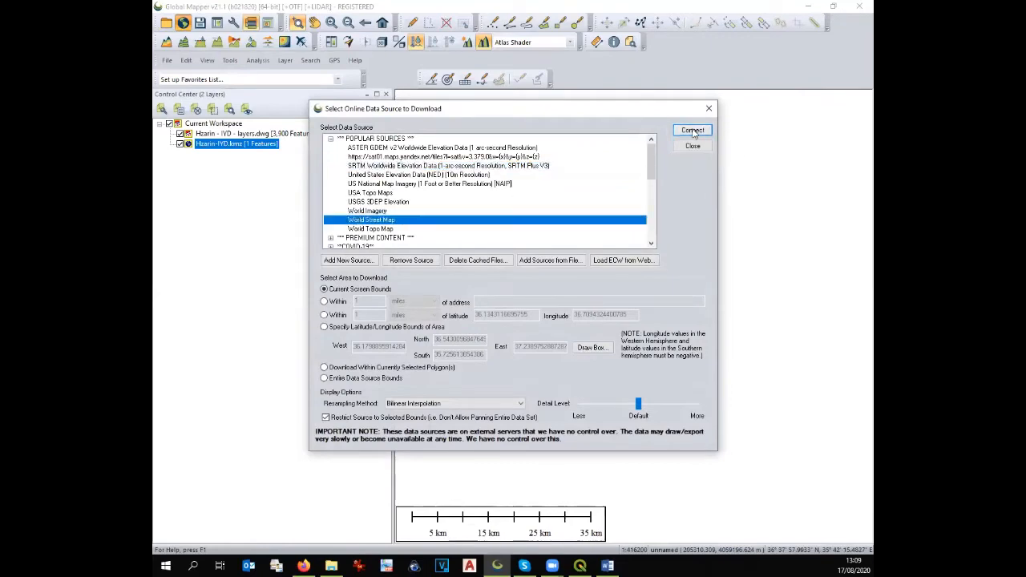
left_click(692, 129)
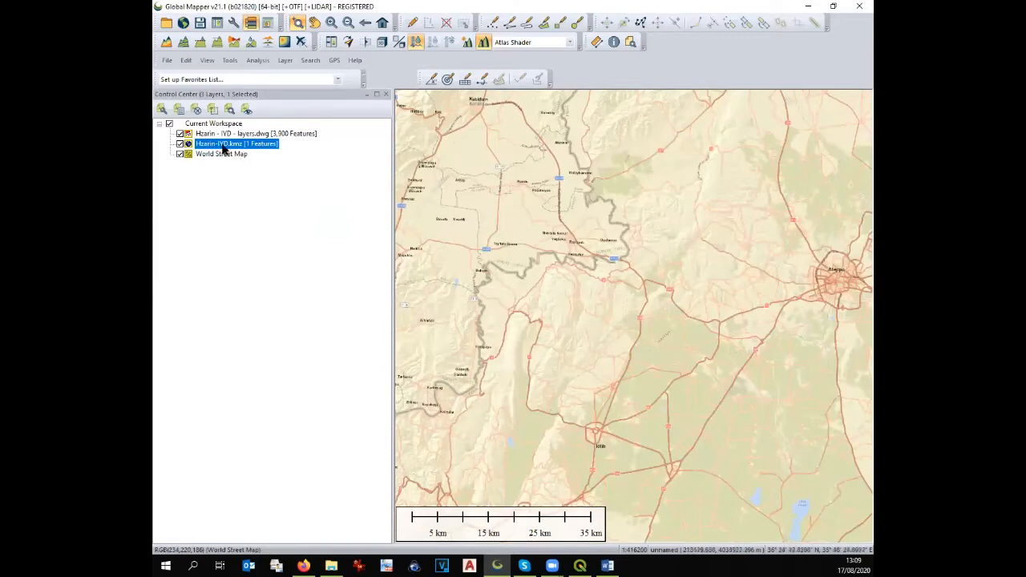
left_click_drag(219, 147, 226, 165)
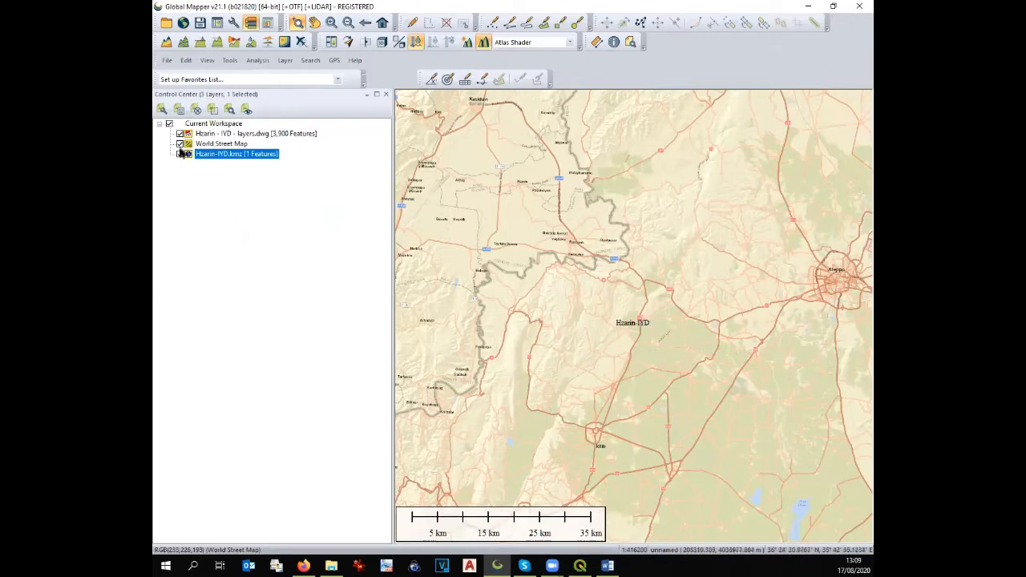
Hide the World Street Map layer and zoom to the Hzarin - IYD - layers.dwg layer
left_click(180, 145)
left_click(191, 135)
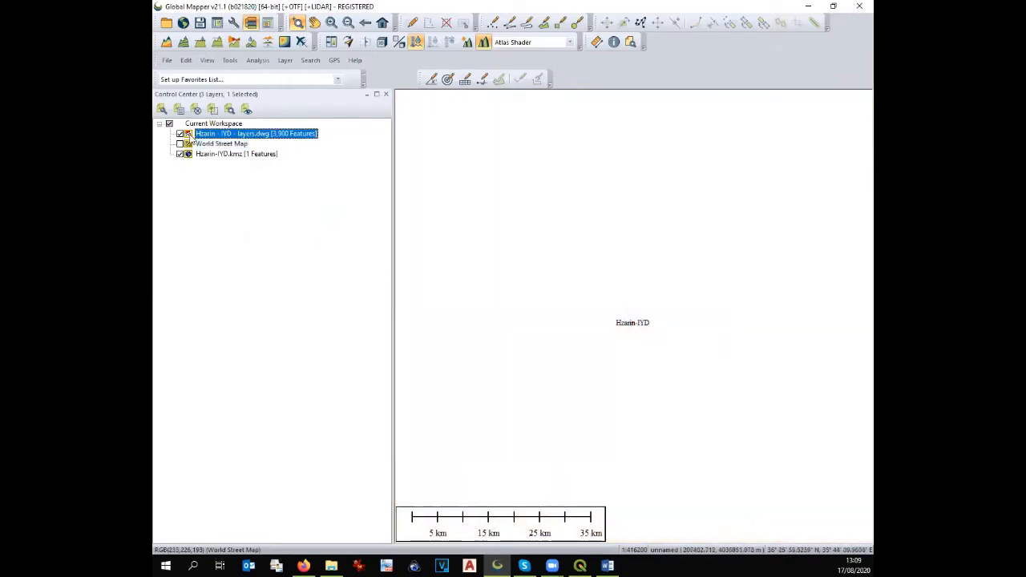
right_click(191, 136)
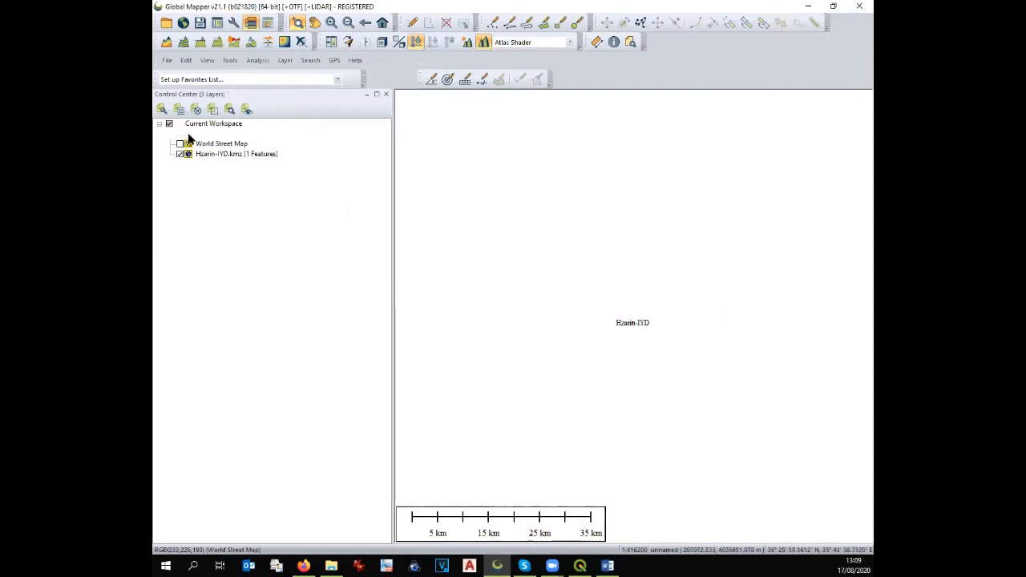
left_click(241, 250)
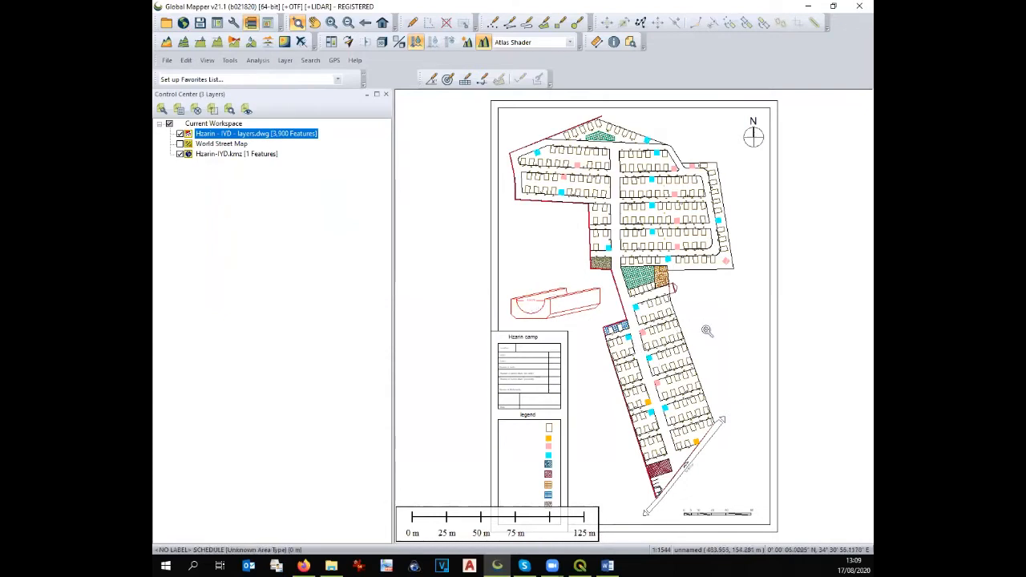
Select the rectangular sheet border around the Hzarin camp plan with the Digitizer and delete it
left_click(465, 79)
left_click(429, 22)
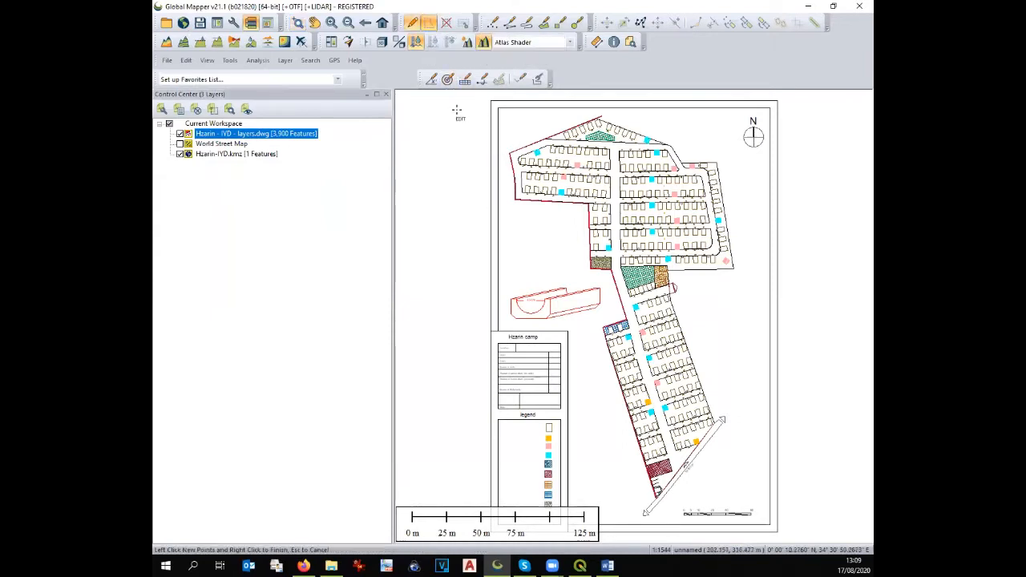
left_click(479, 235)
left_click(508, 227)
right_click(484, 258)
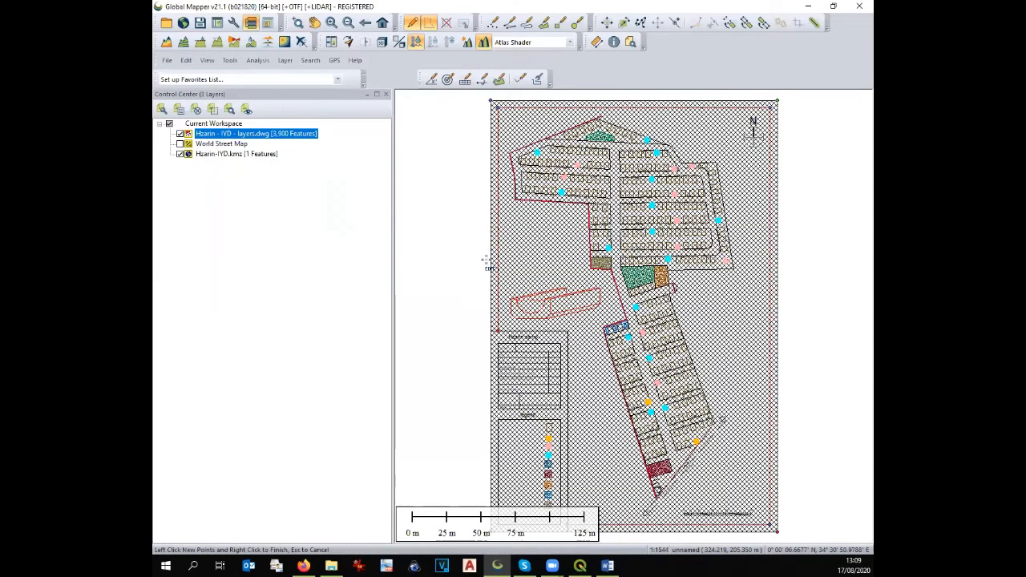
key("Delete")
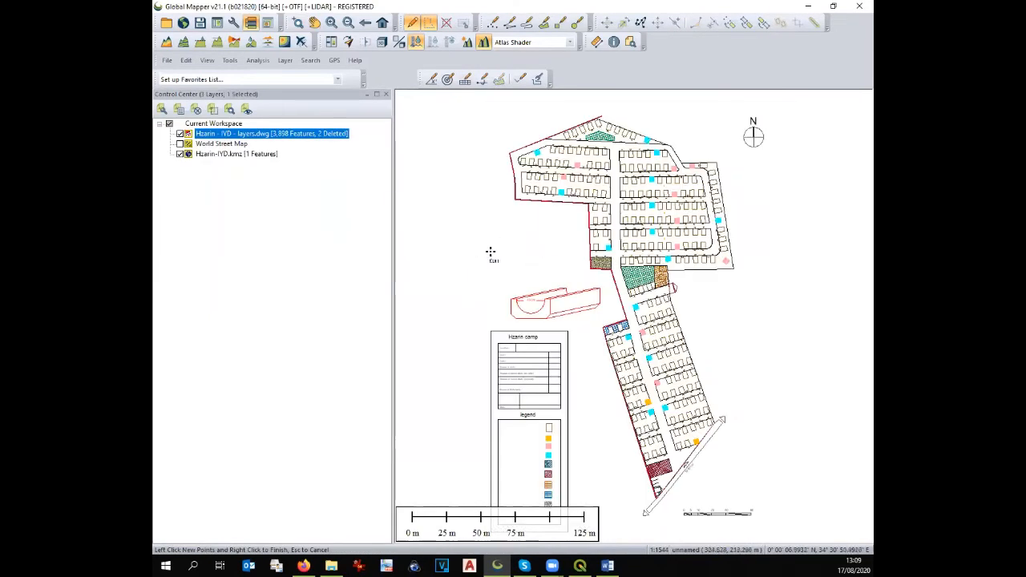
Enclose the Hzarin camp title block, legend frame and red channel drawing in a polygon selection and delete the selected features
scroll(491, 252, "down", 1)
left_click(469, 349)
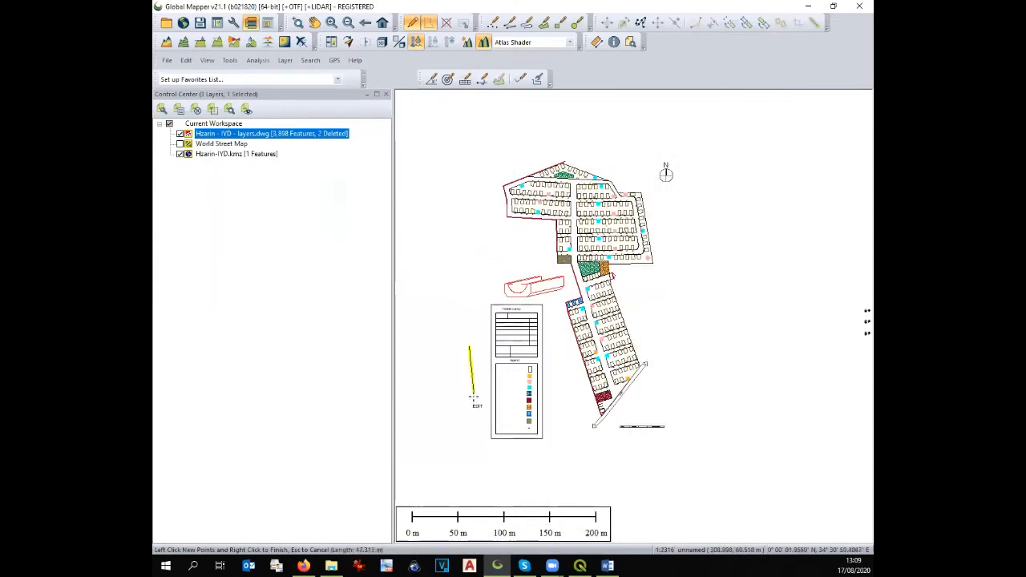
left_click(564, 469)
left_click(469, 464)
left_click(454, 300)
left_click(540, 271)
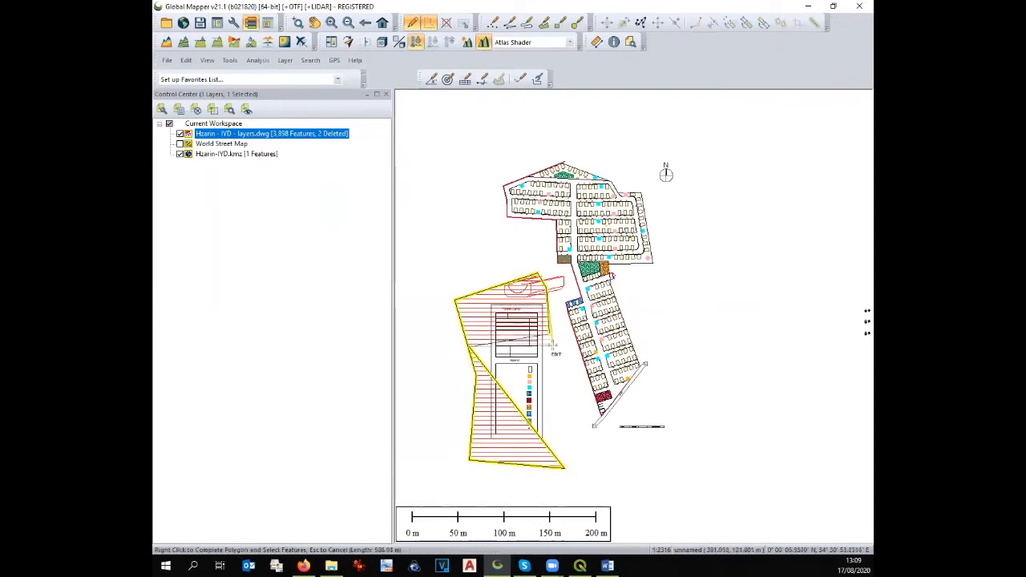
right_click(550, 366)
right_click(549, 366)
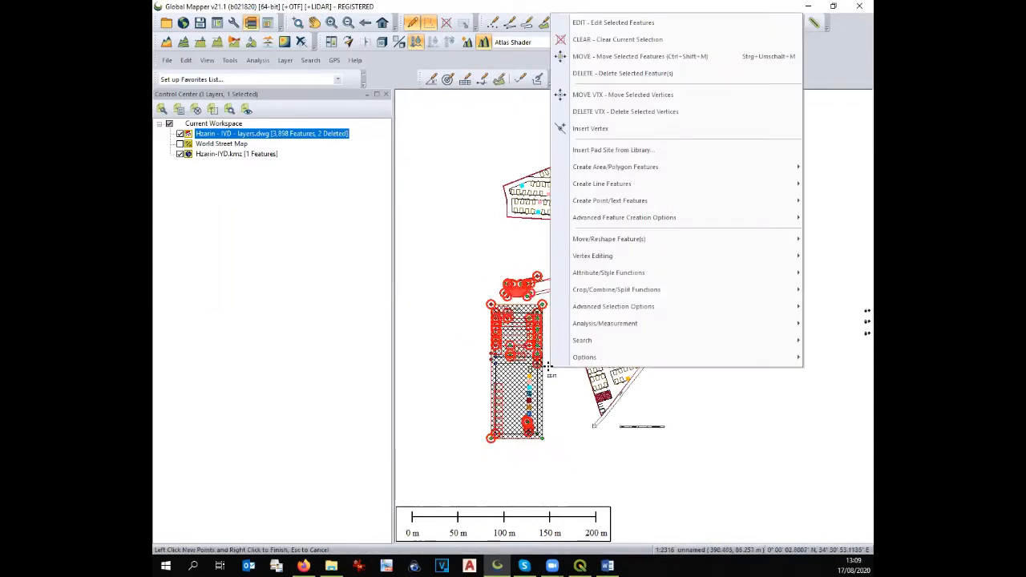
left_click(713, 73)
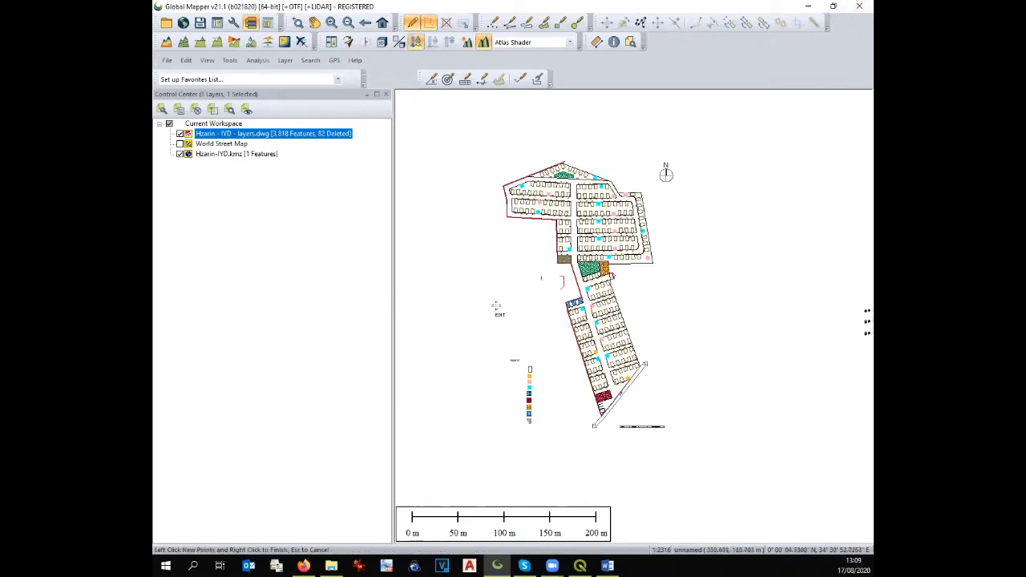
left_click(497, 305)
left_click(486, 423)
left_click(571, 457)
left_click(568, 355)
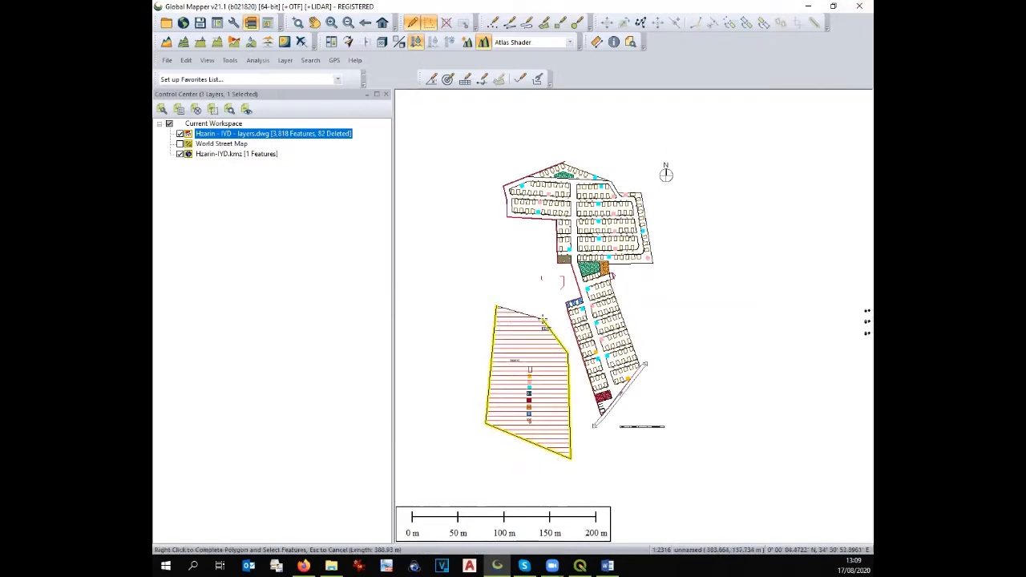
right_click(542, 319)
left_click(542, 319)
Enclose the remaining legend heading and coloured symbols in a polygon selection and delete them
left_click(504, 332)
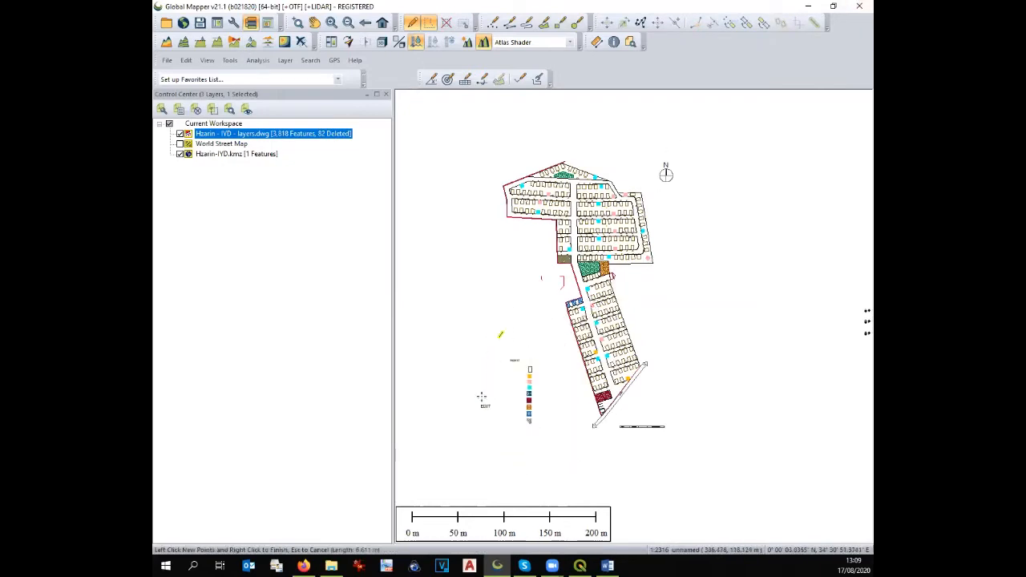
left_click(484, 453)
left_click(550, 450)
left_click(559, 400)
right_click(551, 342)
right_click(550, 342)
left_click(547, 341)
key("Delete")
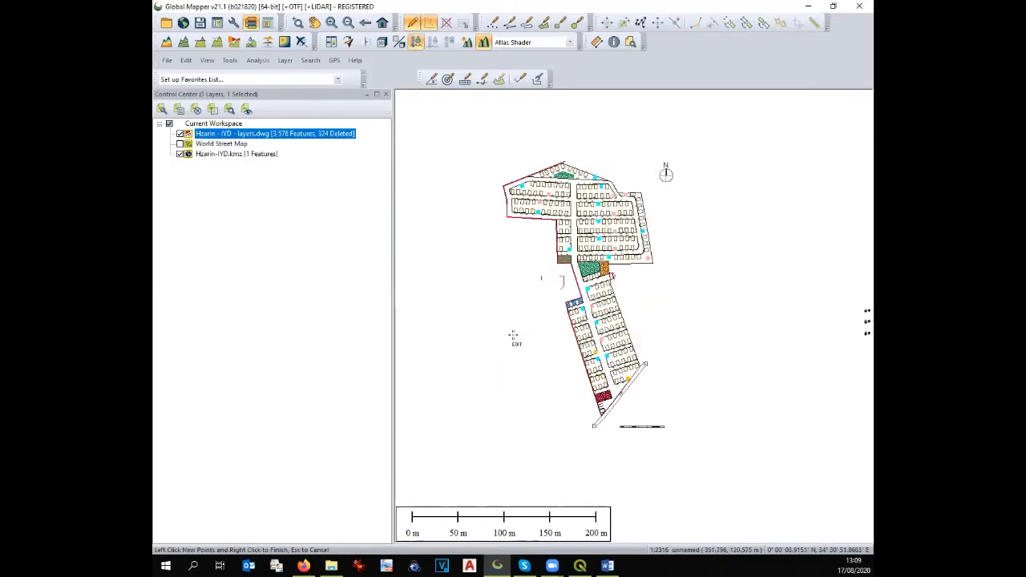
Select the leftover red fragments of the channel drawing west of the camp with a polygon and delete them
scroll(554, 280, "up", 3)
left_click(506, 257)
left_click(540, 320)
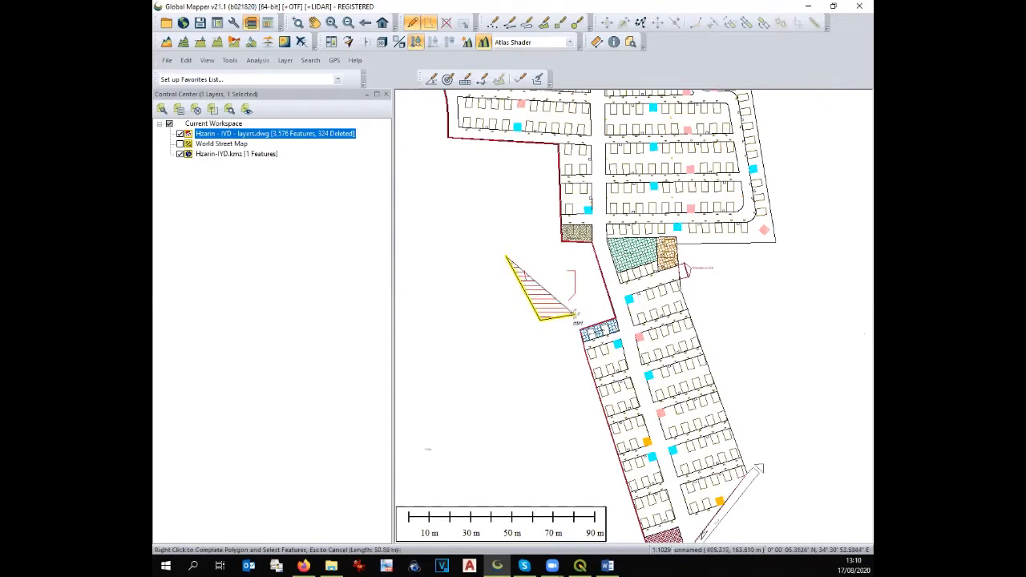
left_click(578, 313)
left_click(589, 292)
left_click(589, 278)
right_click(572, 265)
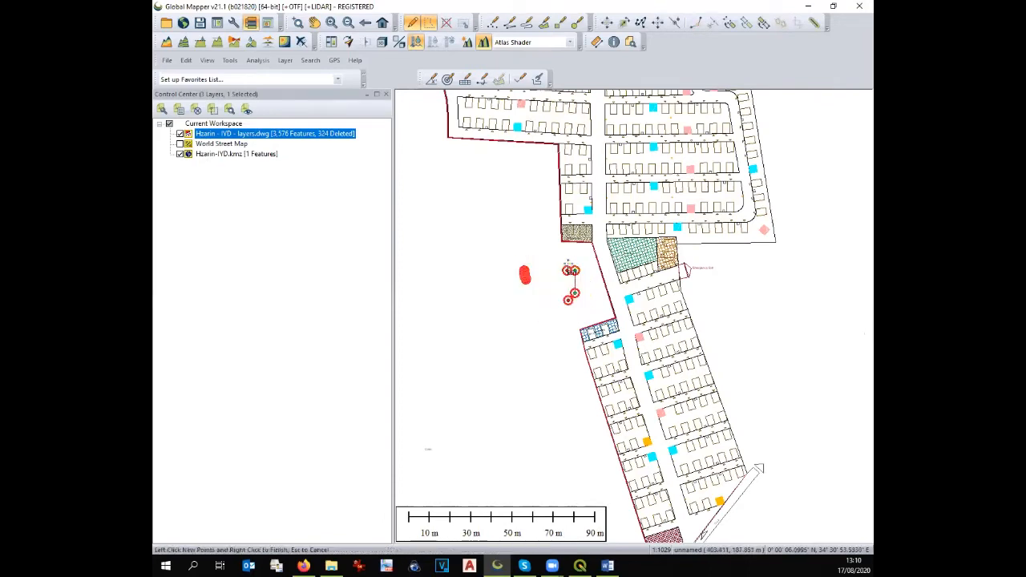
key("Delete")
Try to select the small stray mark southwest of the camp plan with a polygon
left_click(418, 406)
left_click(436, 483)
left_click(458, 458)
right_click(461, 439)
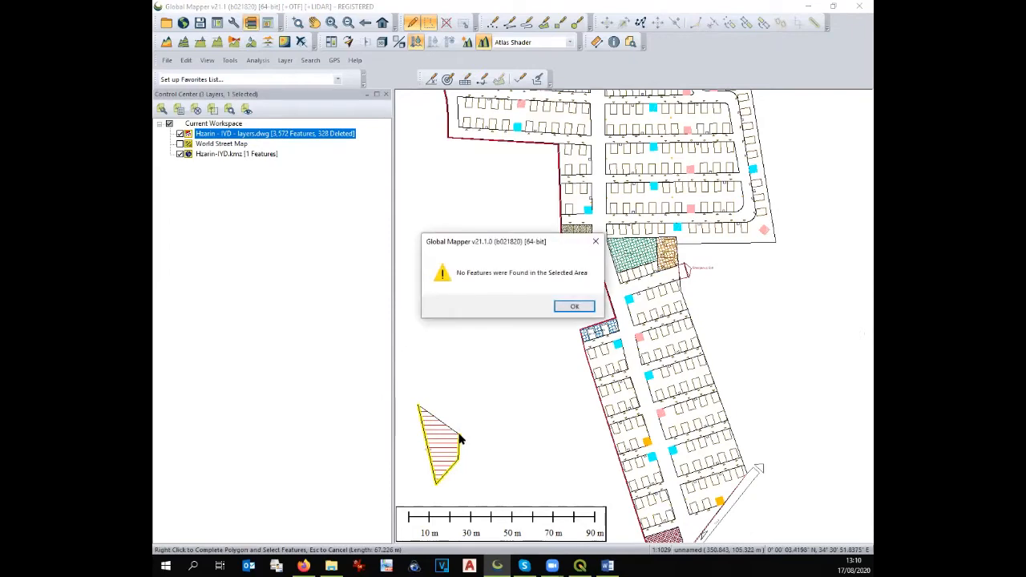
left_click(574, 307)
Delete the small stray mark southwest of the camp plan using a polygon selection around it
key("Left")
left_click(497, 406)
left_click(462, 460)
left_click(523, 471)
right_click(522, 457)
key("Delete")
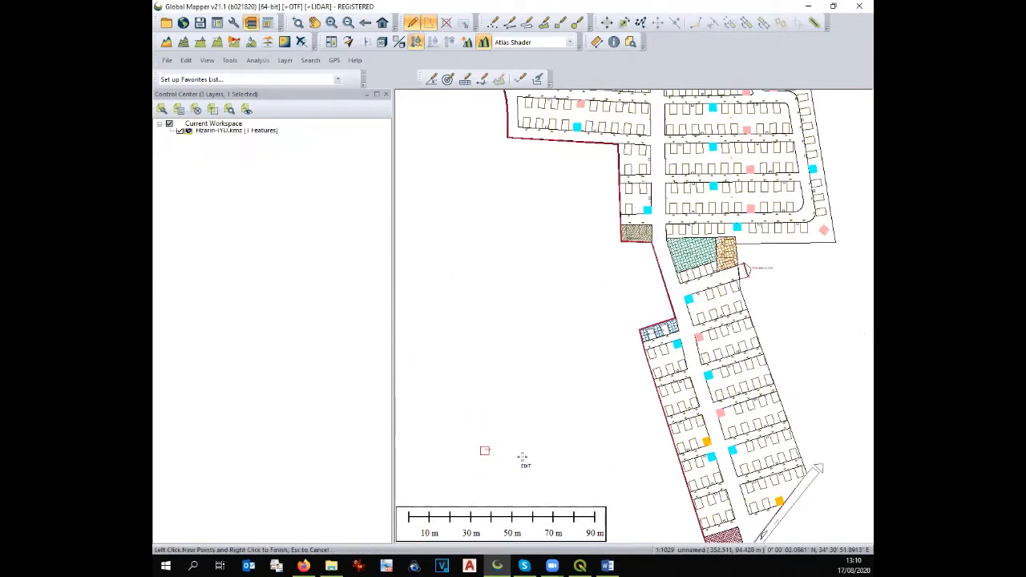
Select the north arrow northeast of the camp plan and delete it
scroll(473, 463, "down", 1)
left_click(724, 143)
left_click(729, 218)
right_click(776, 186)
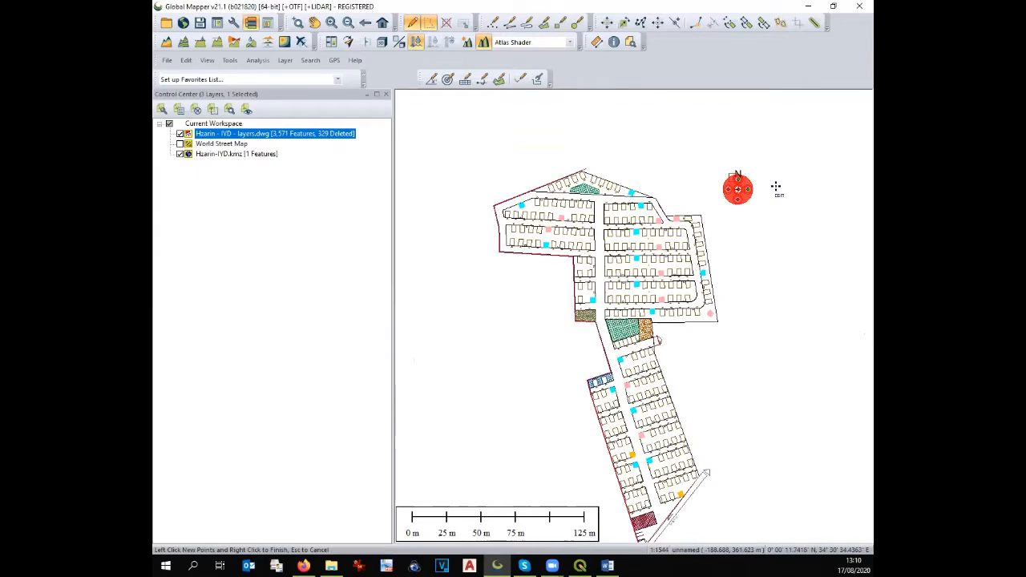
key("Delete")
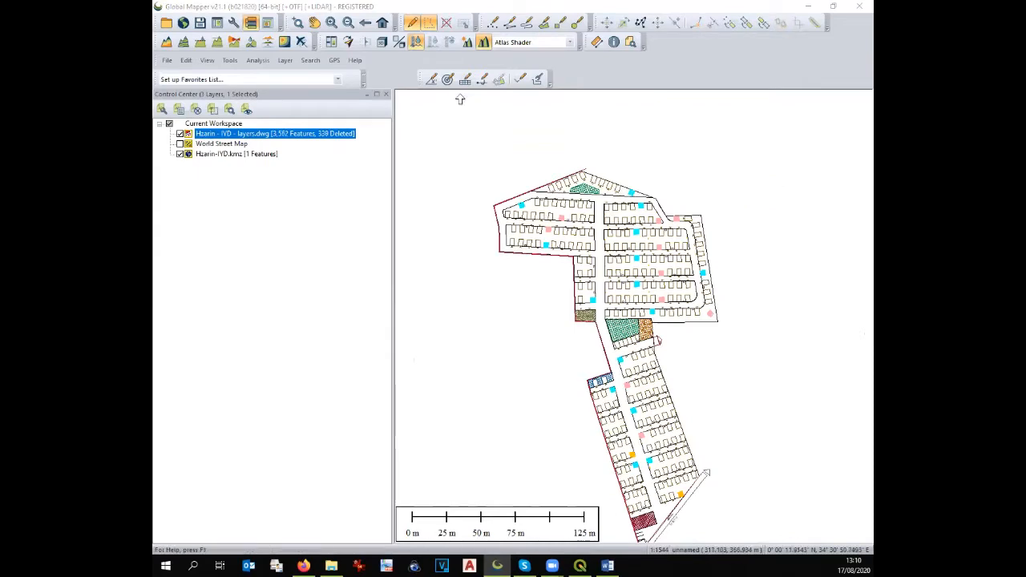
Measure the drawing's scale bar from the 0 mark to the 20 mark to check the plan's scale
scroll(704, 449, "up", 3)
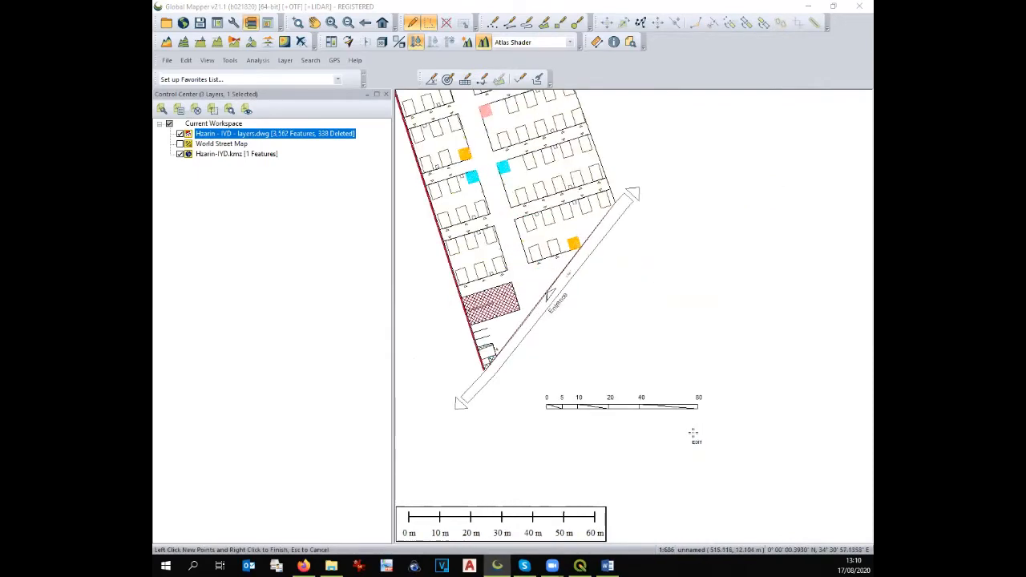
scroll(567, 443, "up", 1)
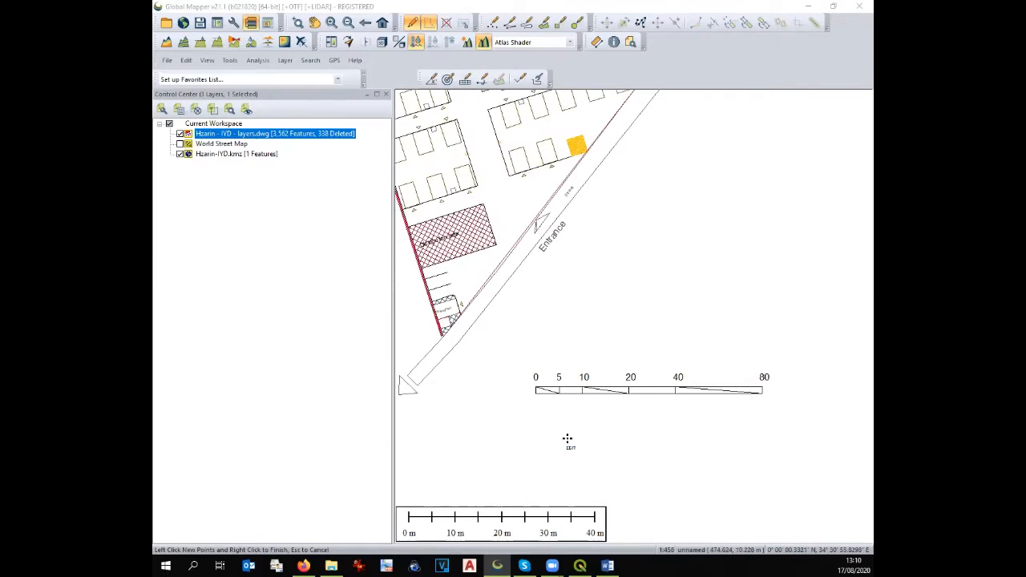
scroll(566, 440, "up", 1)
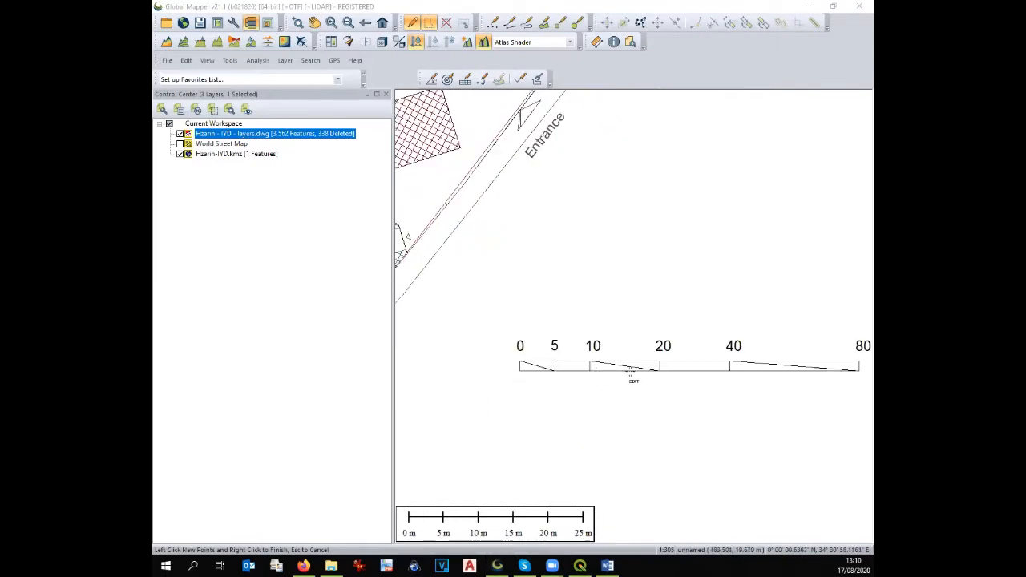
left_click(597, 43)
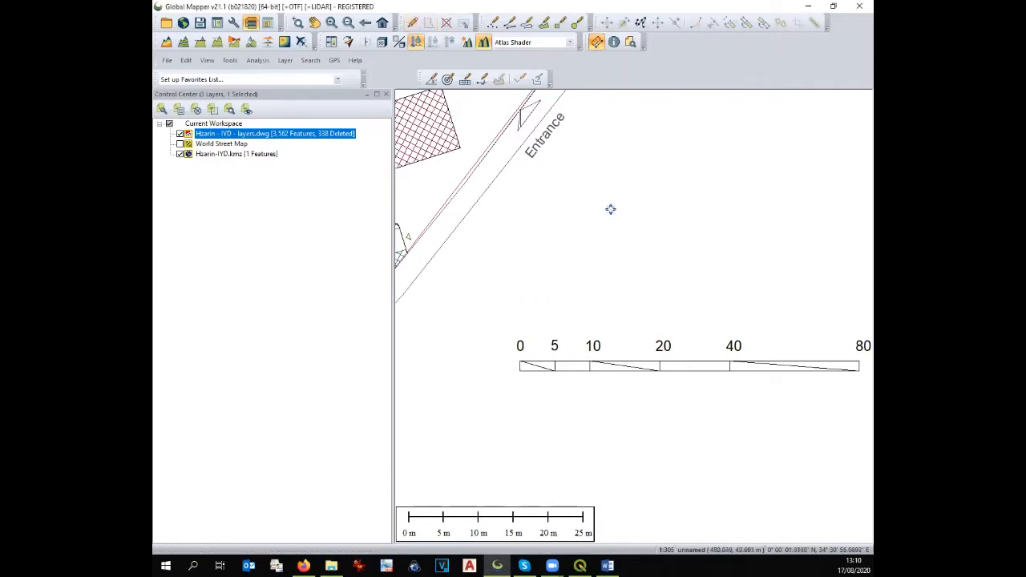
left_click(519, 370)
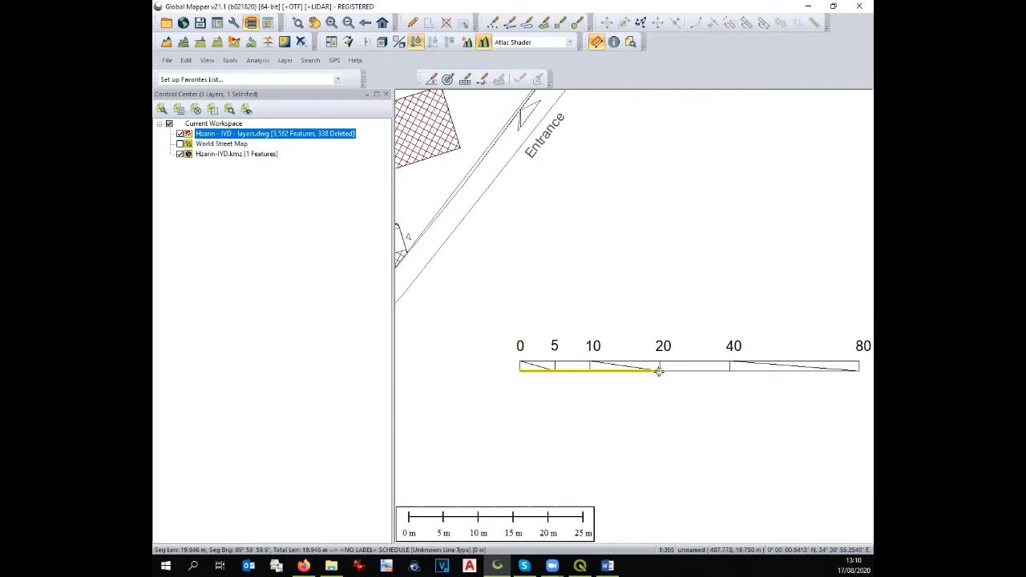
scroll(658, 371, "down", 1)
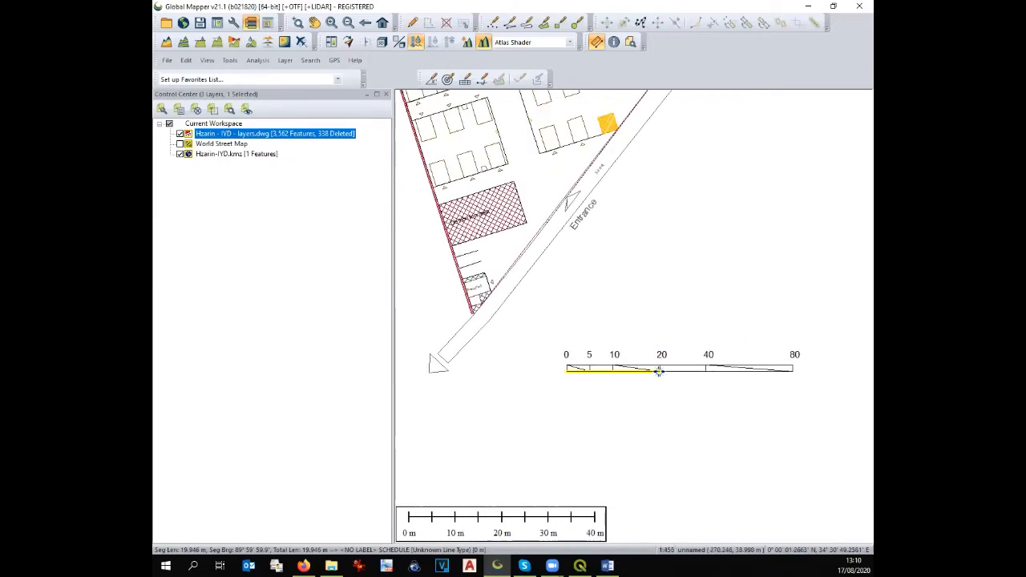
scroll(662, 390, "down", 1)
scroll(662, 390, "down", 1)
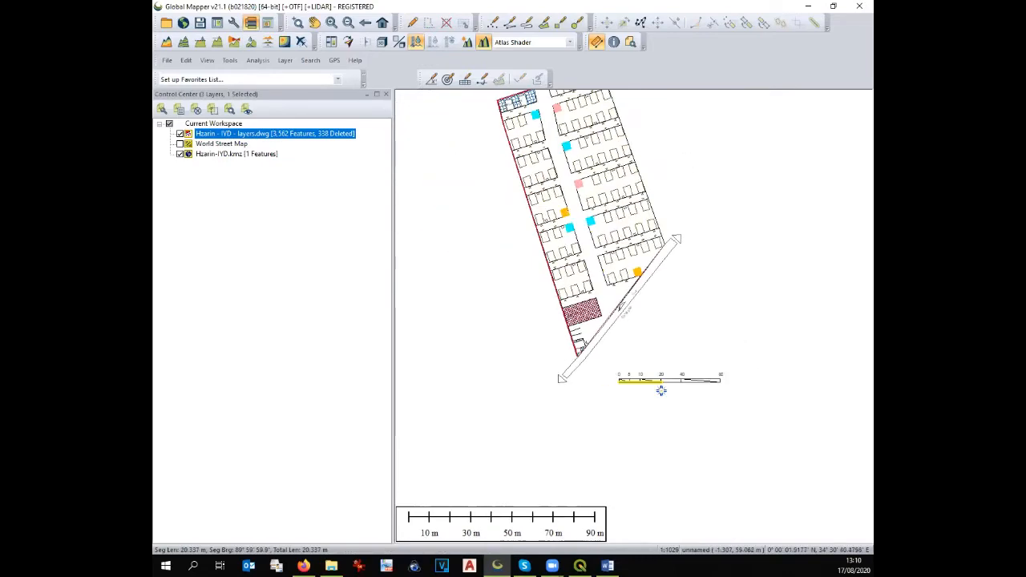
scroll(661, 390, "down", 1)
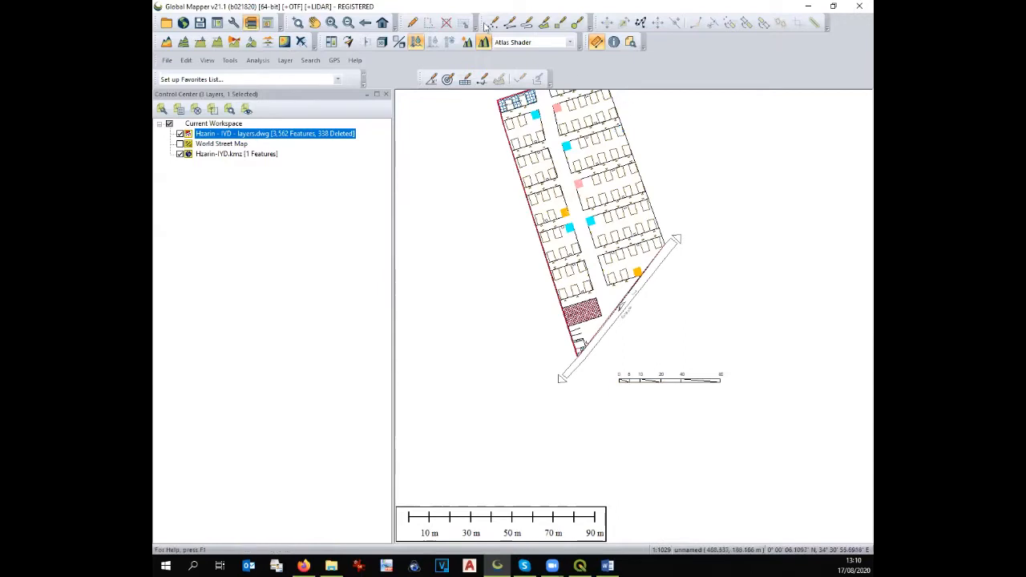
Enclose the 0–80 scale bar below the camp entrance in a polygon selection and delete it
left_click(436, 24)
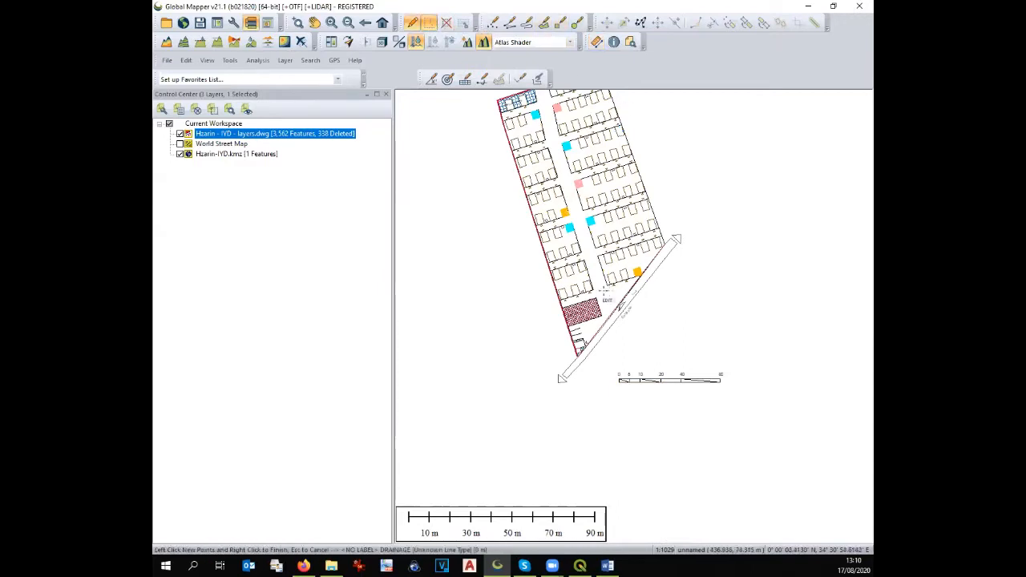
left_click(637, 336)
left_click(601, 369)
left_click(684, 414)
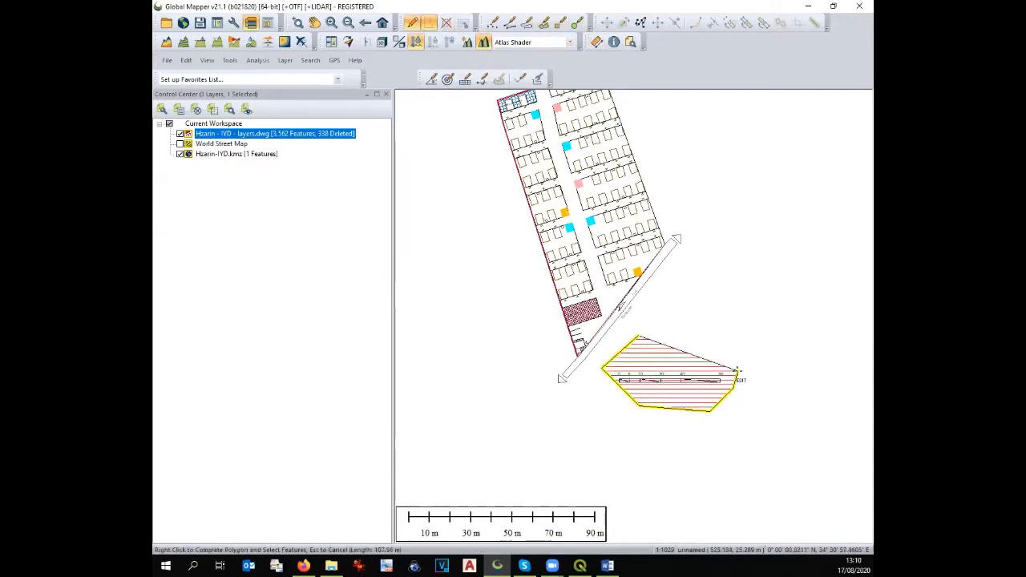
right_click(739, 369)
key("Delete")
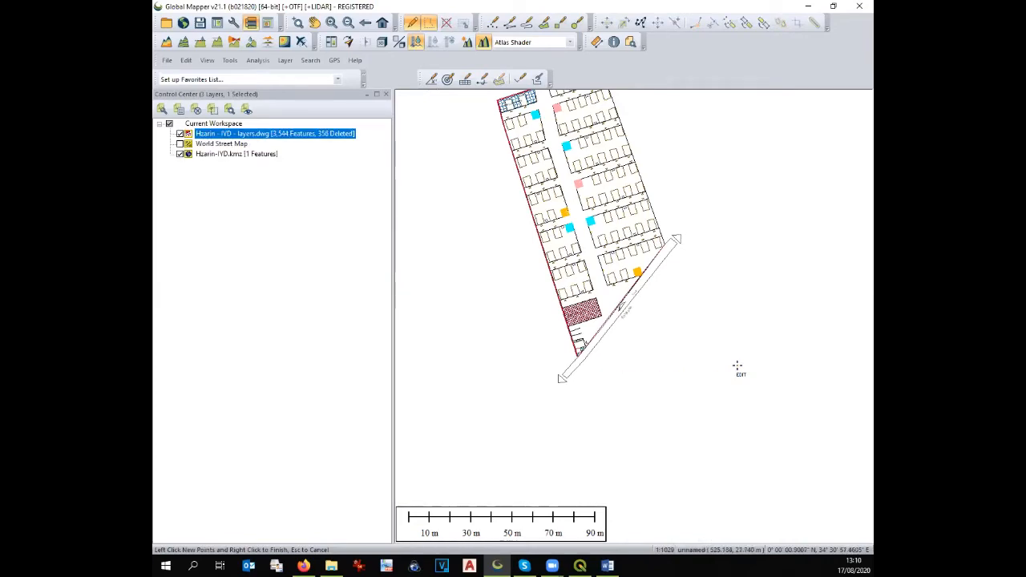
Enclose all the scattered stray points and lines east of the camp plan in a polygon selection and delete them
scroll(539, 383, "down", 4)
scroll(538, 383, "down", 2)
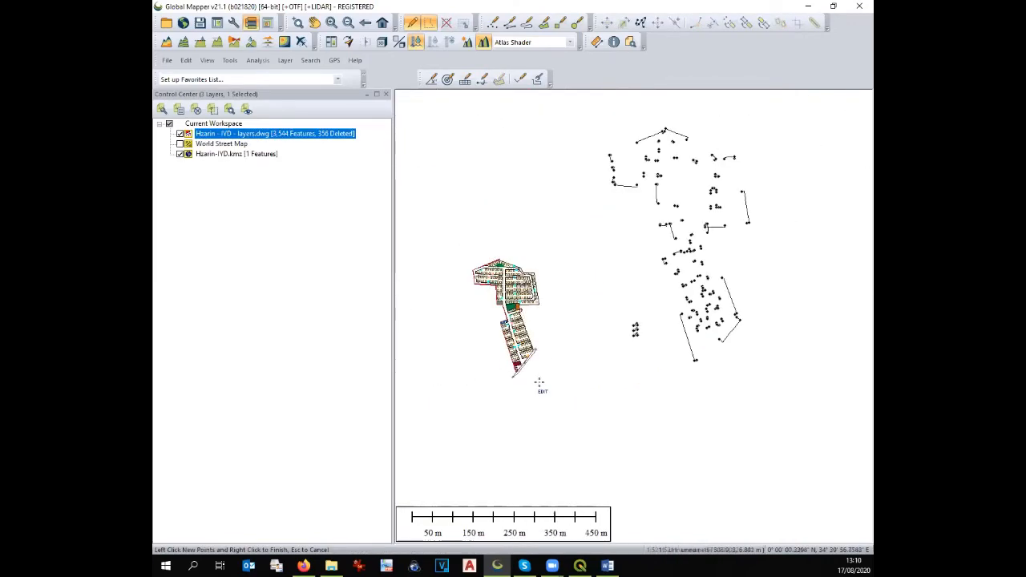
left_click(558, 130)
left_click(595, 329)
left_click(687, 415)
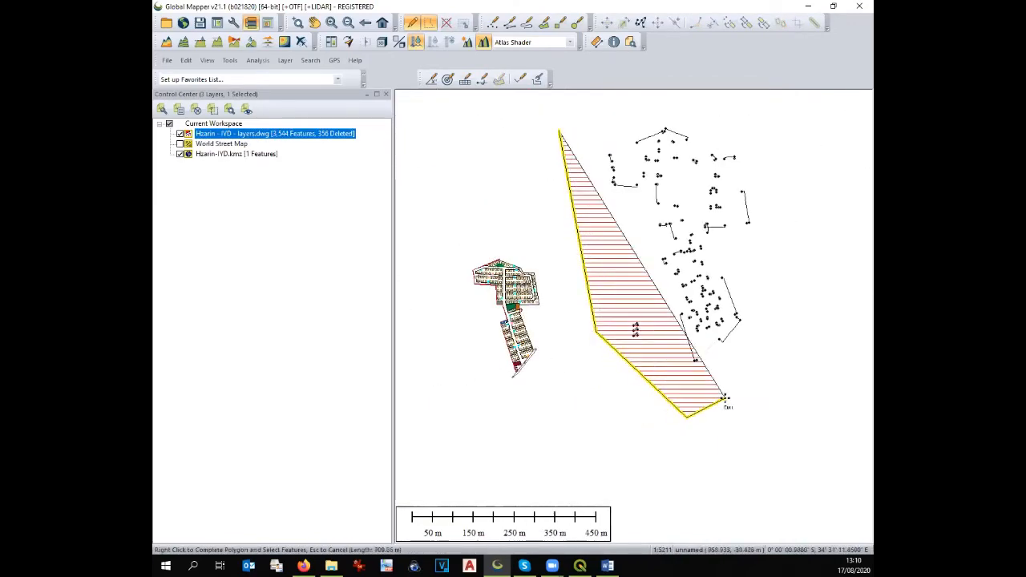
left_click(769, 341)
left_click(796, 275)
left_click(776, 172)
left_click(748, 139)
left_click(684, 108)
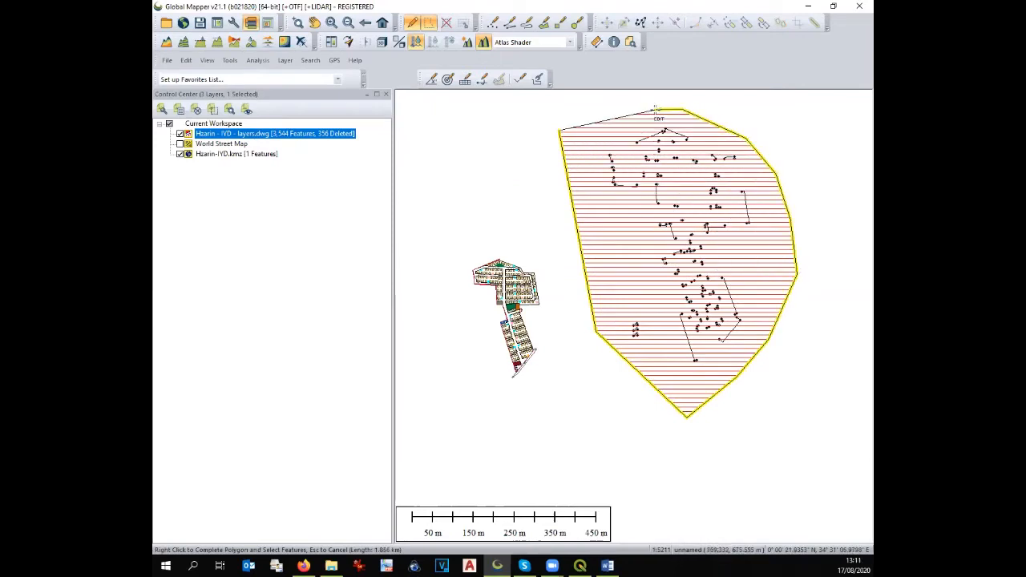
left_click(655, 108)
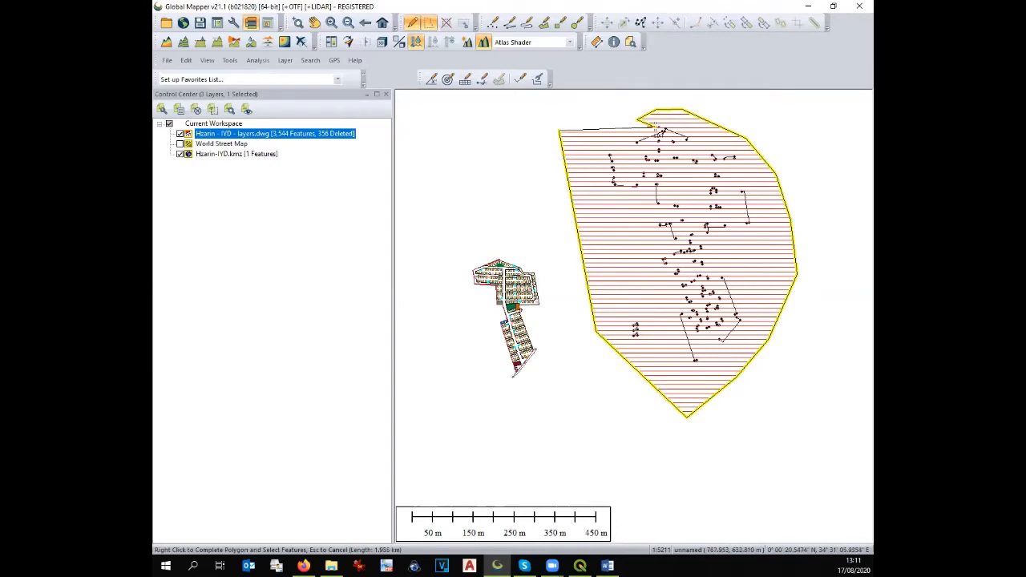
right_click(640, 121)
key("Delete")
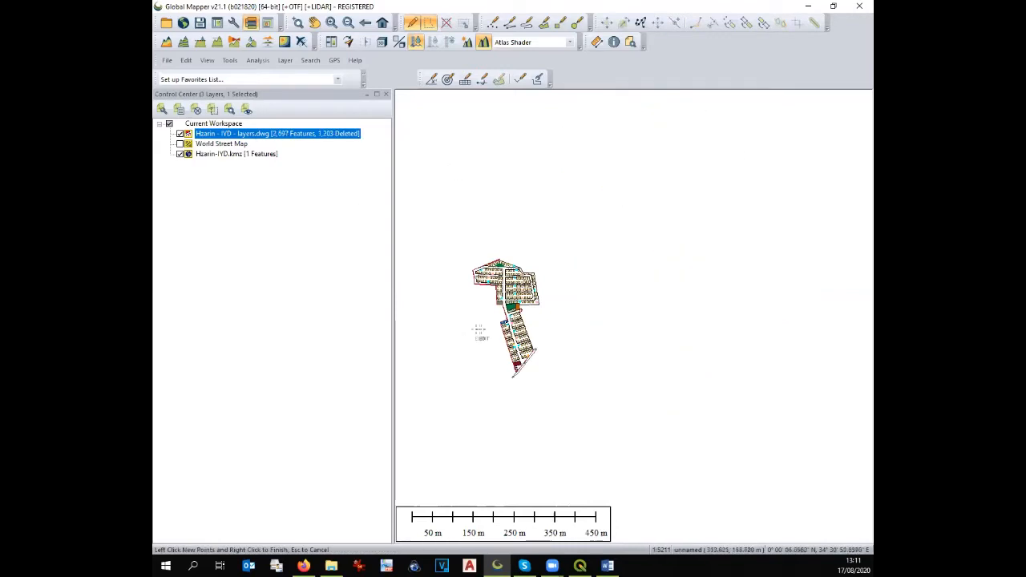
Select all features in the Hzarin - IYD - layers.dwg layer for editing
scroll(481, 332, "up", 1)
scroll(576, 346, "down", 2)
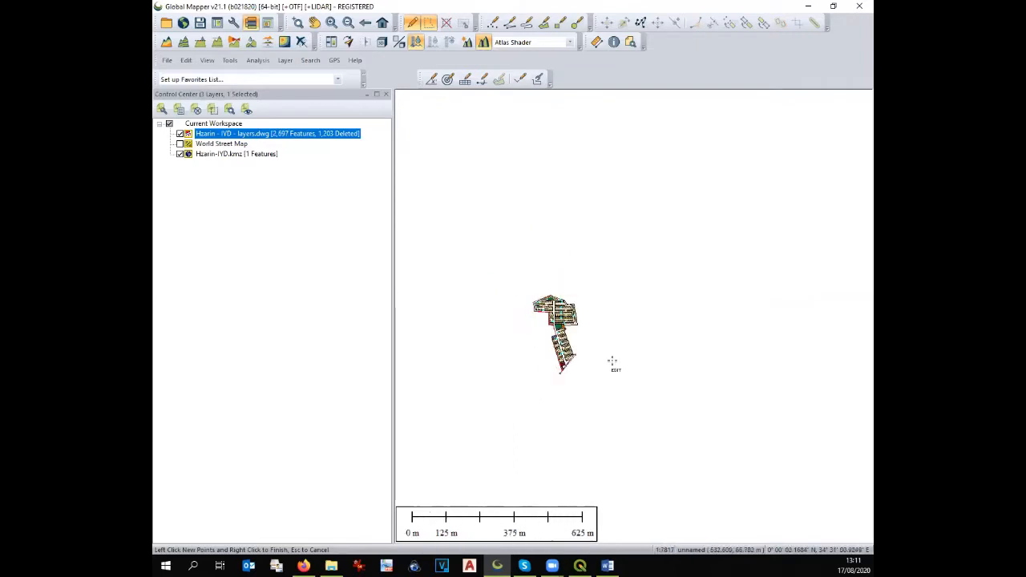
scroll(513, 329, "up", 1)
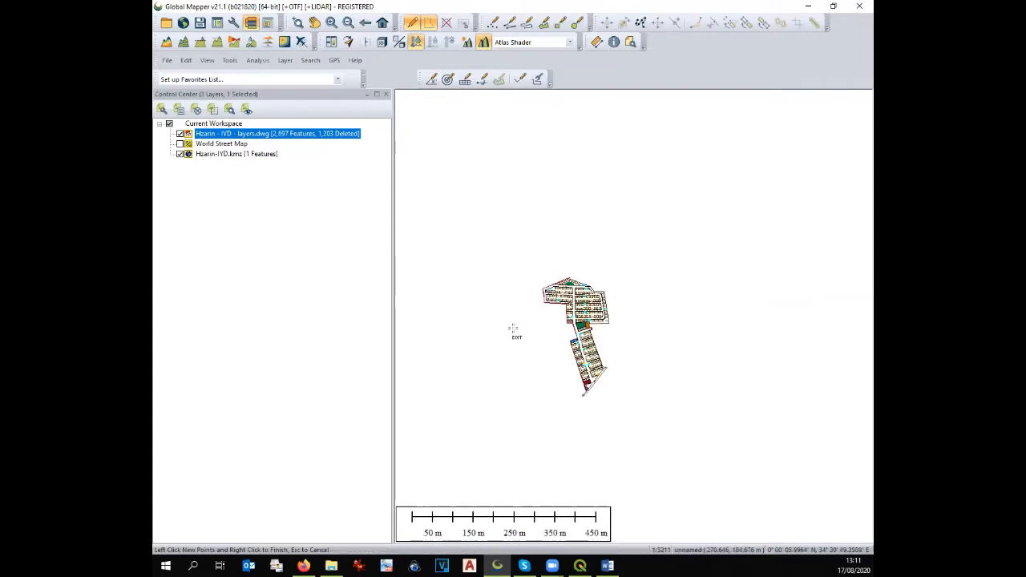
right_click(212, 136)
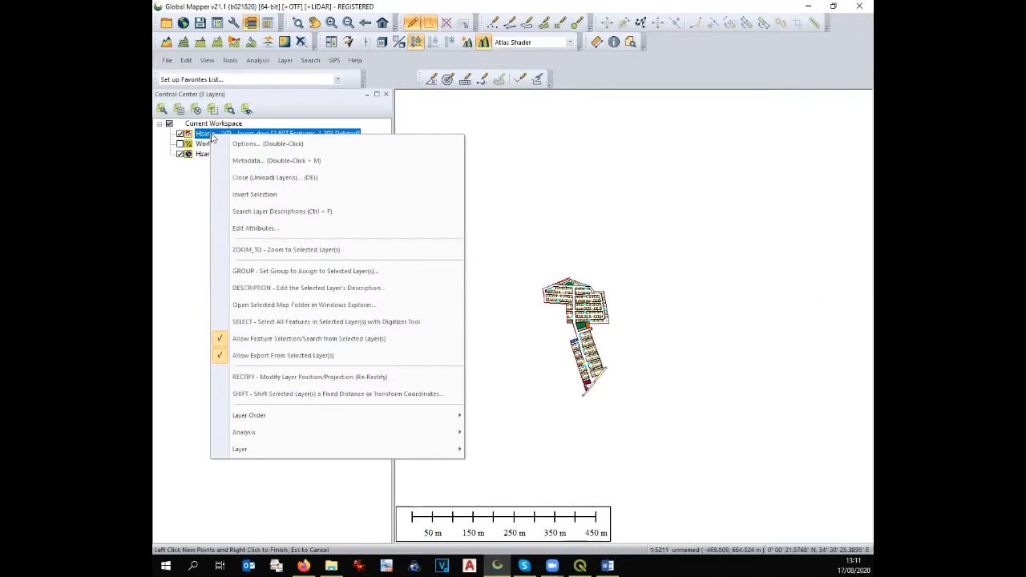
left_click(258, 322)
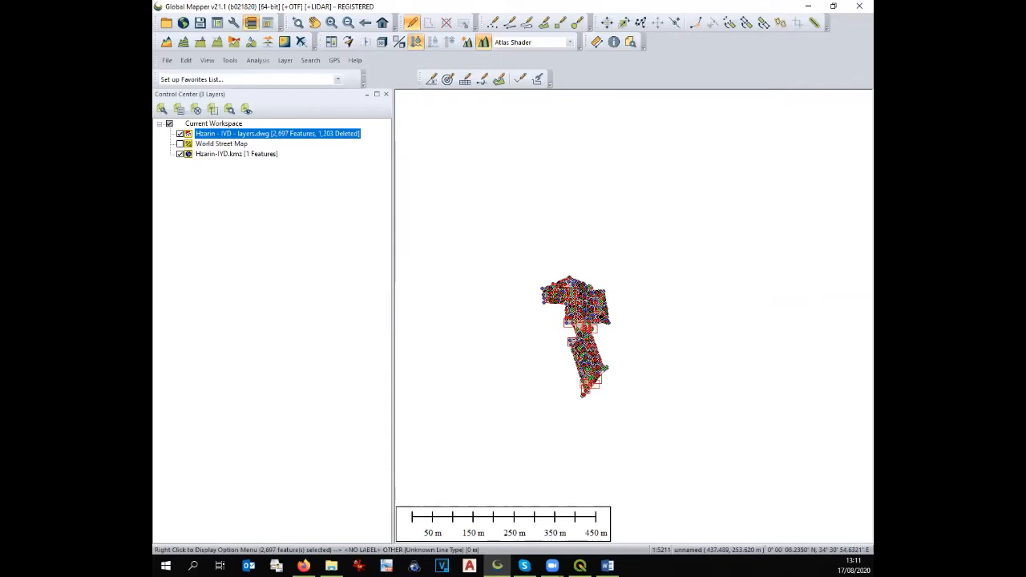
Move the selected camp plan features north onto the distant Hzarin-IYD label of the KMZ boundary
right_click(583, 305)
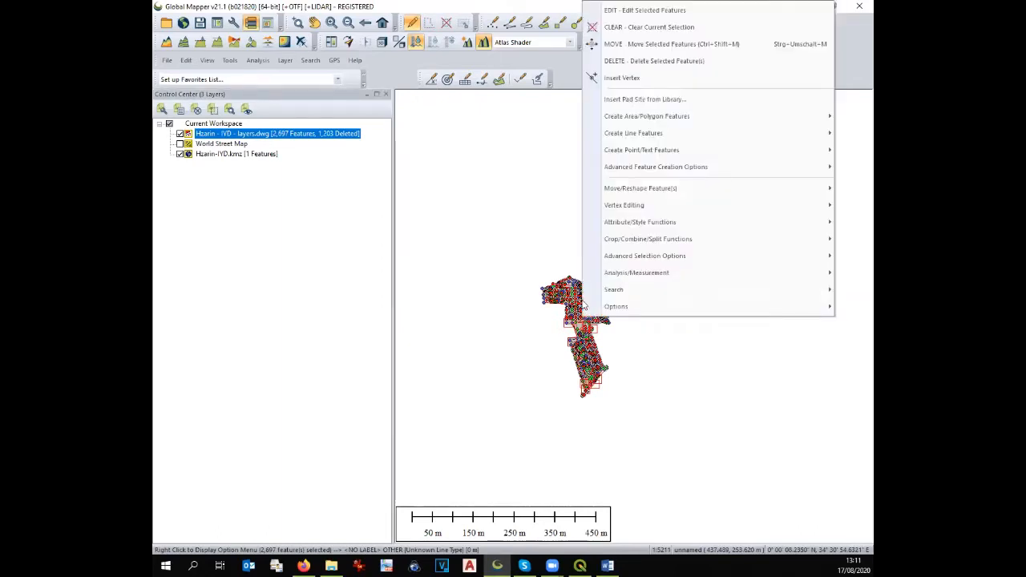
mouse_move(628, 190)
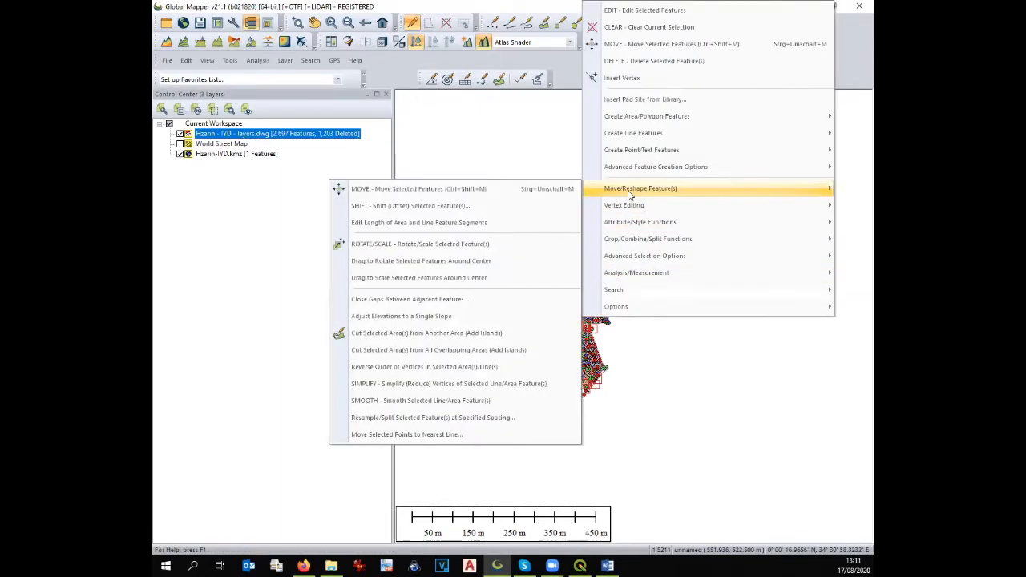
left_click(541, 189)
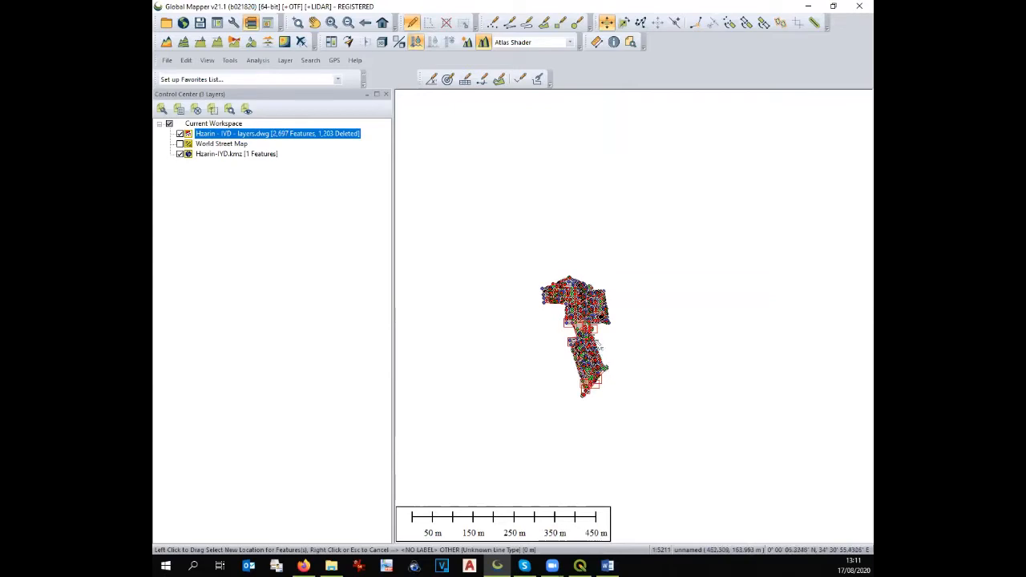
scroll(588, 359, "down", 3)
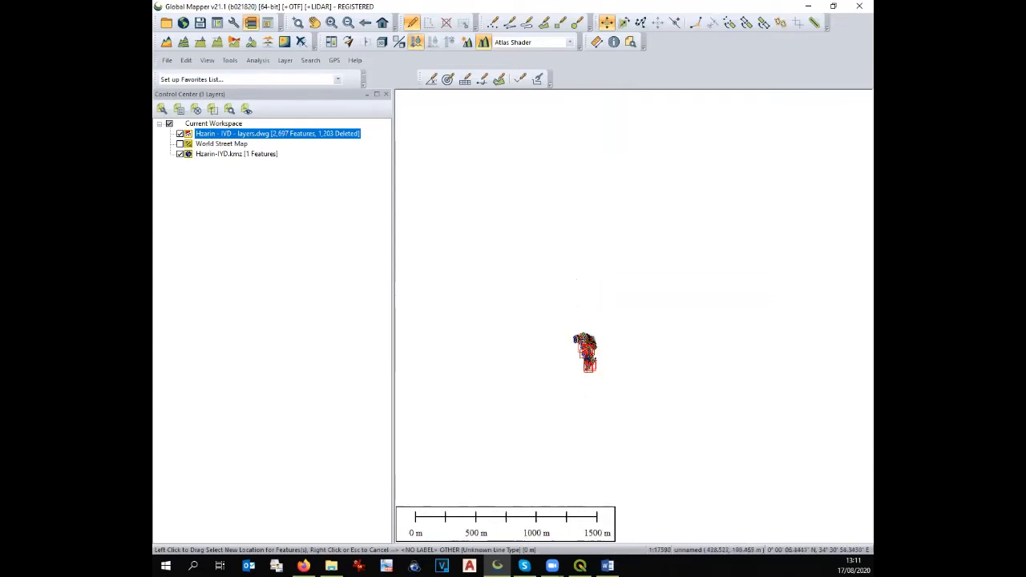
scroll(588, 352, "down", 1)
scroll(587, 352, "down", 6)
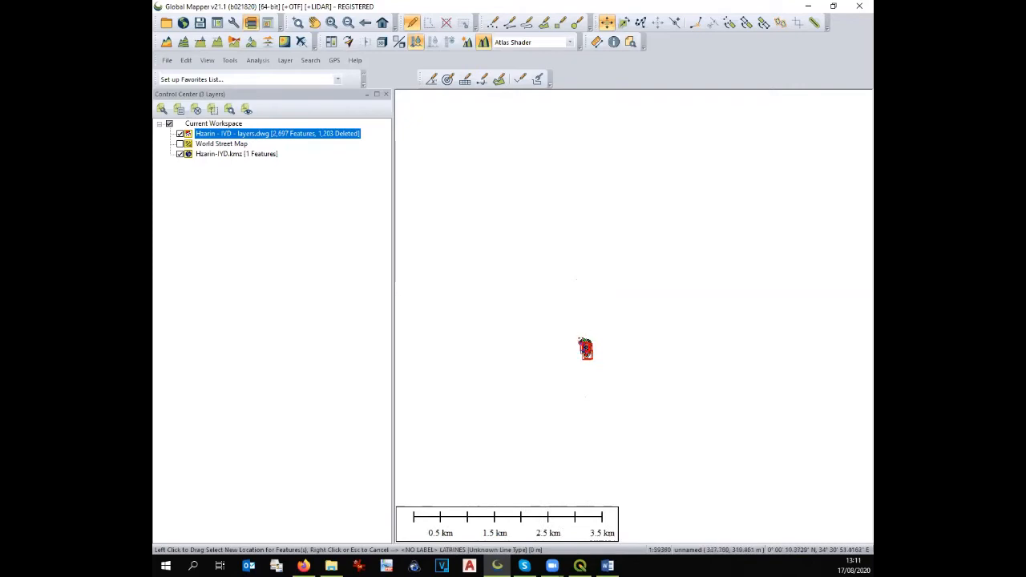
scroll(576, 350, "down", 5)
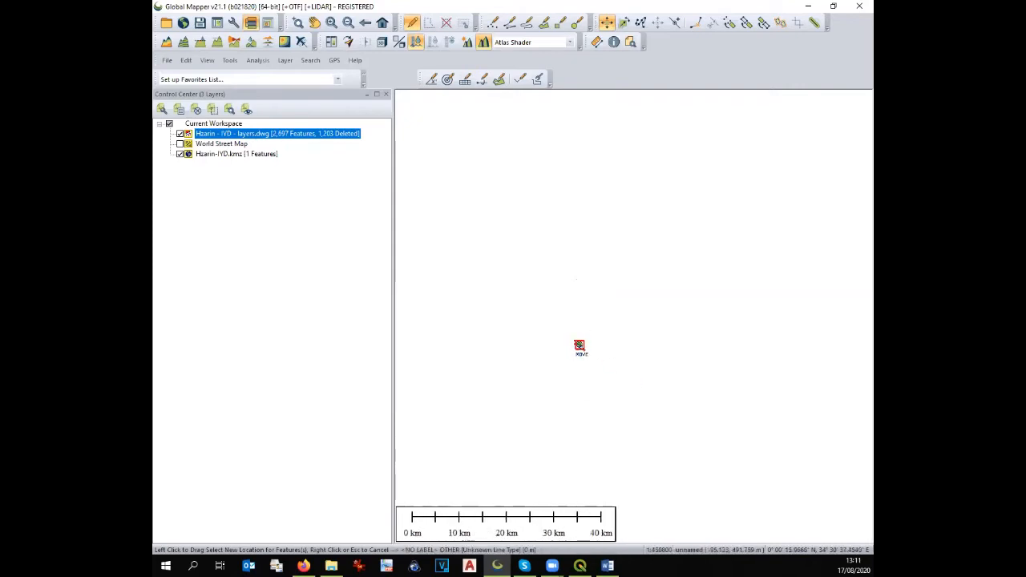
scroll(580, 346, "down", 4)
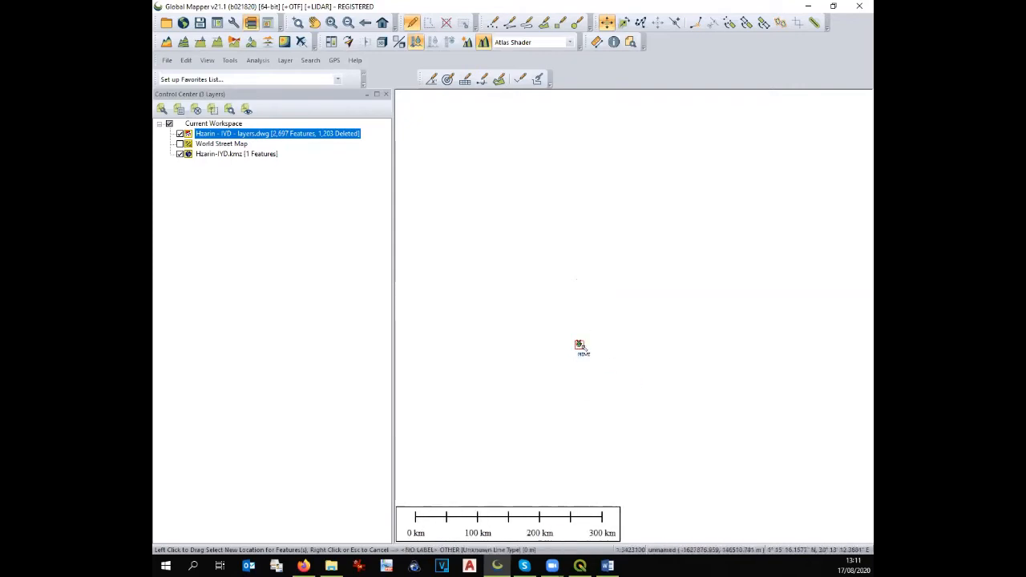
scroll(580, 346, "down", 3)
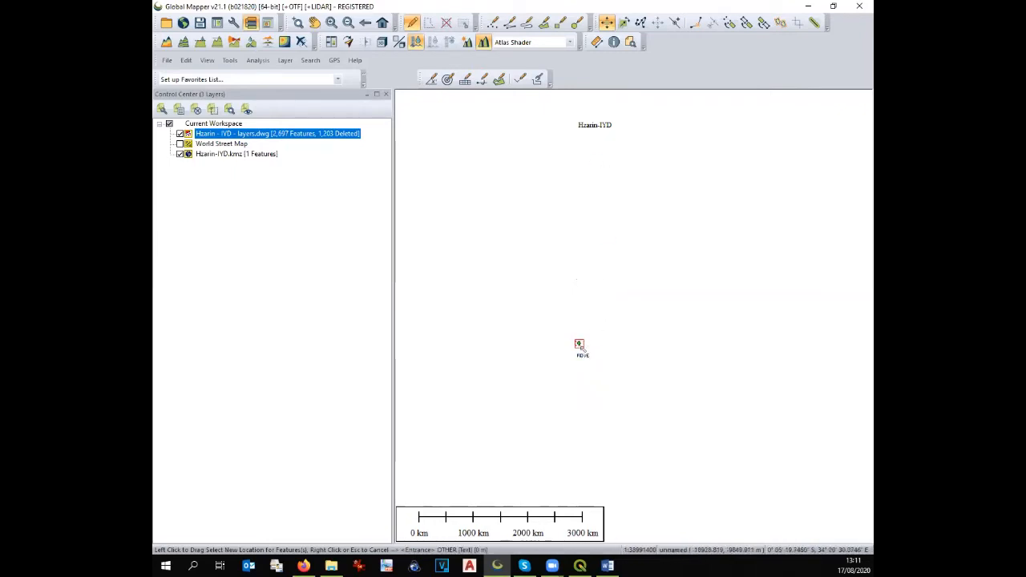
left_click_drag(581, 344, 592, 126)
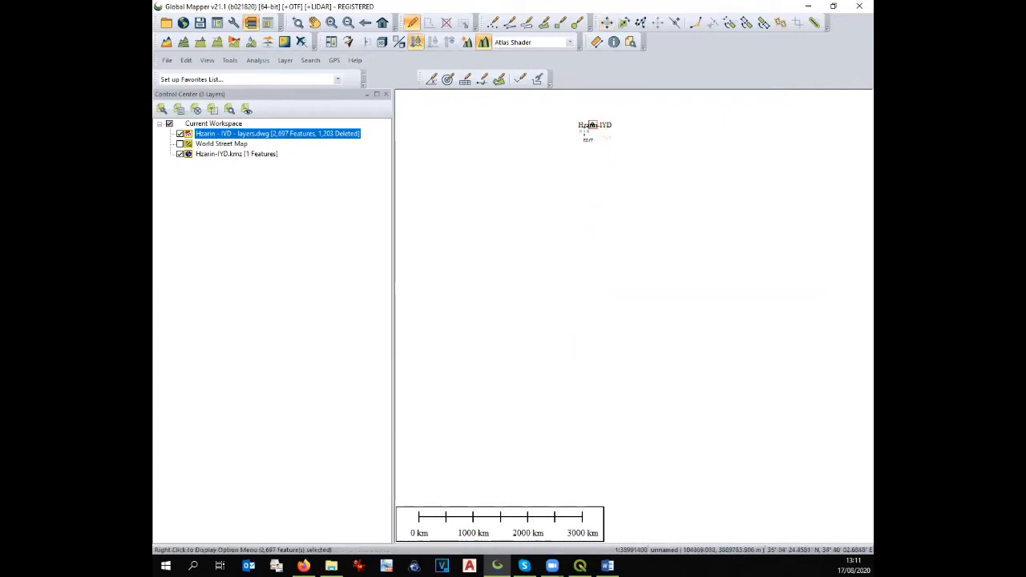
Move the selected camp plan southeast at closer range, bringing it beside the Hzarin-IYD boundary polygon
scroll(590, 112, "up", 6)
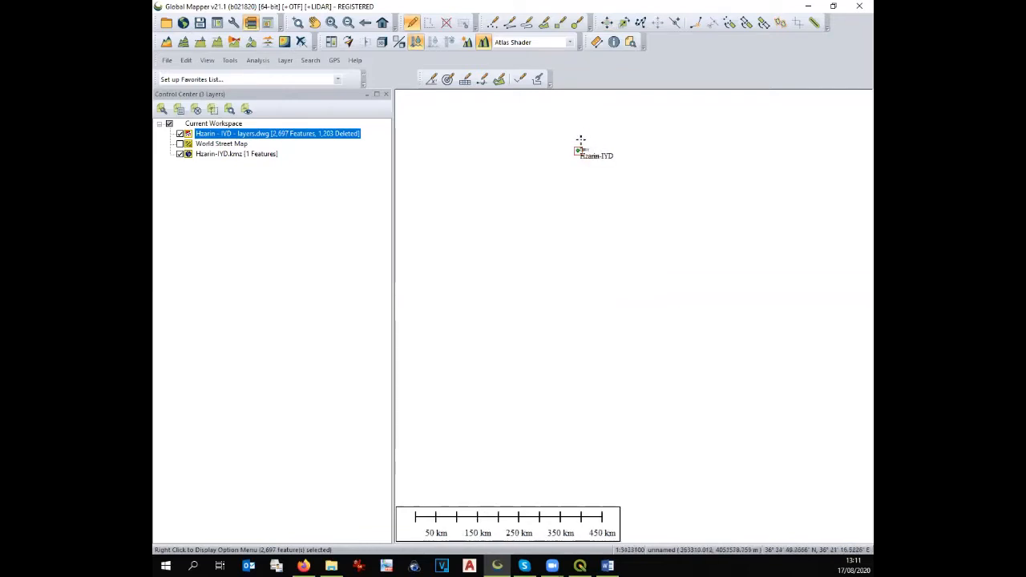
scroll(586, 158, "up", 2)
scroll(612, 224, "up", 2)
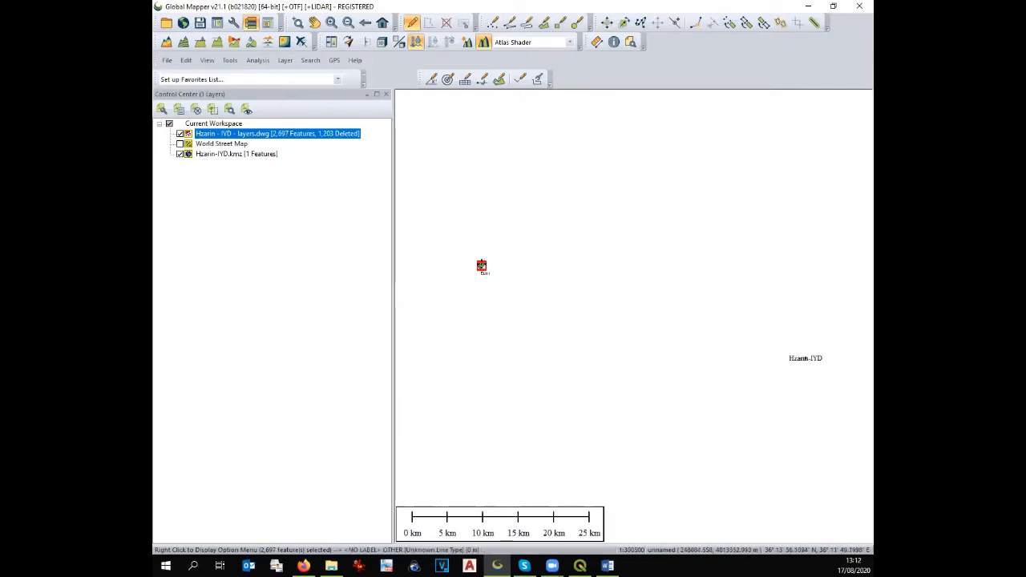
right_click(482, 265)
mouse_move(519, 193)
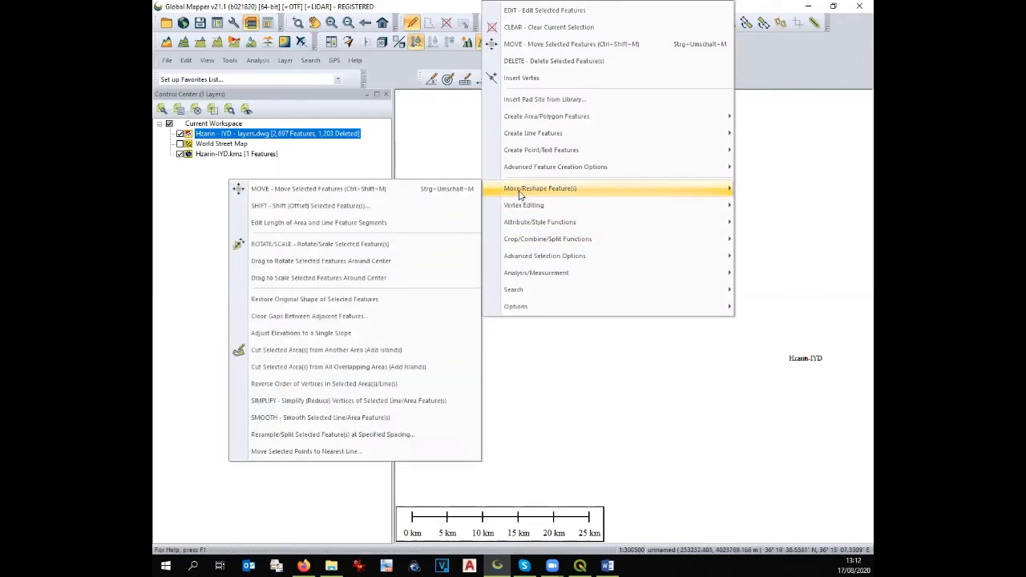
left_click(465, 190)
mouse_move(484, 267)
left_mouse_down()
mouse_move(724, 361)
mouse_move(807, 360)
left_mouse_up()
scroll(806, 360, "up", 2)
scroll(794, 351, "up", 5)
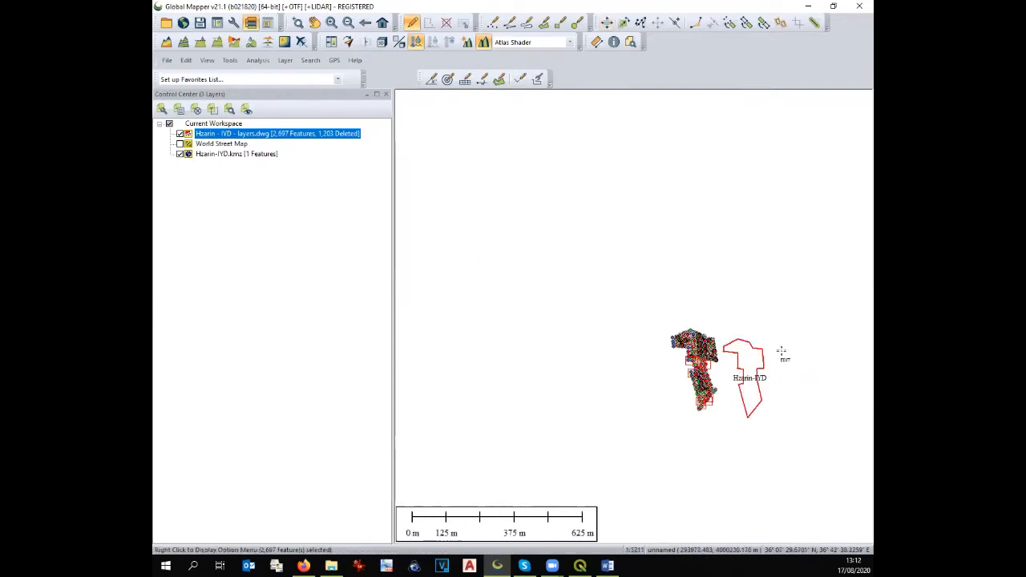
Move the selected camp plan onto the red KMZ boundary, matching the northern peaks of the two outlines
right_click(618, 341)
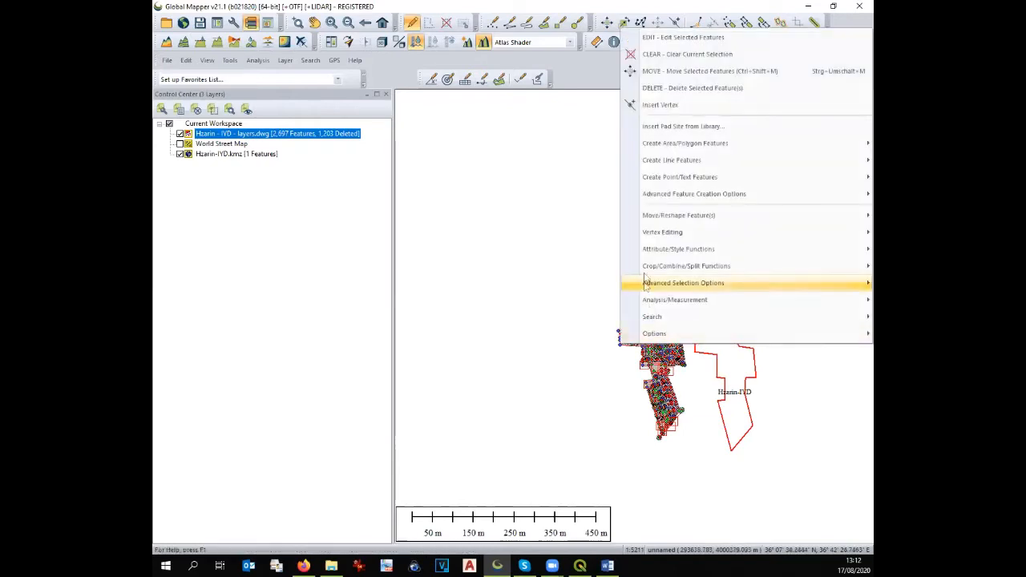
mouse_move(664, 215)
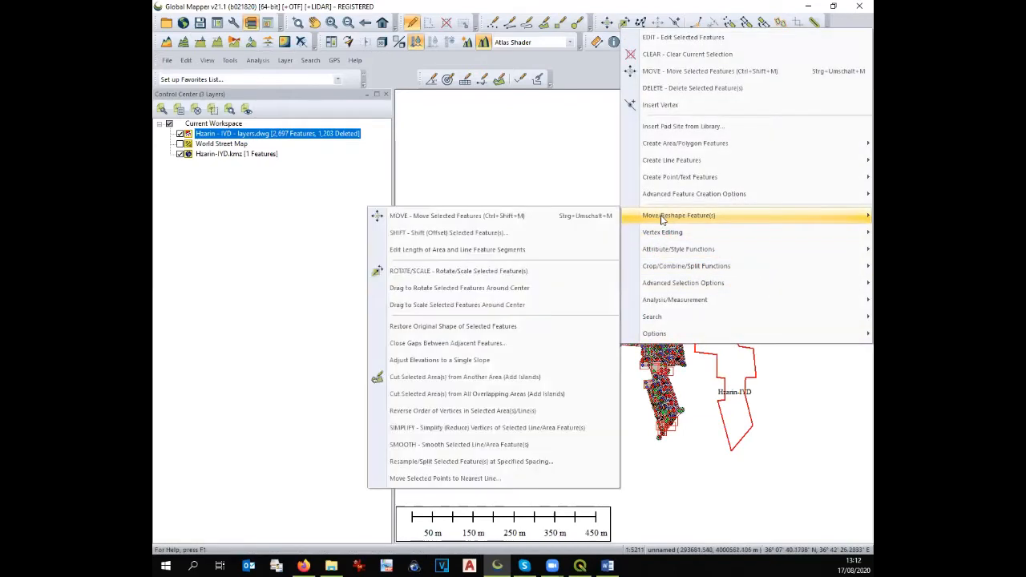
left_click(573, 216)
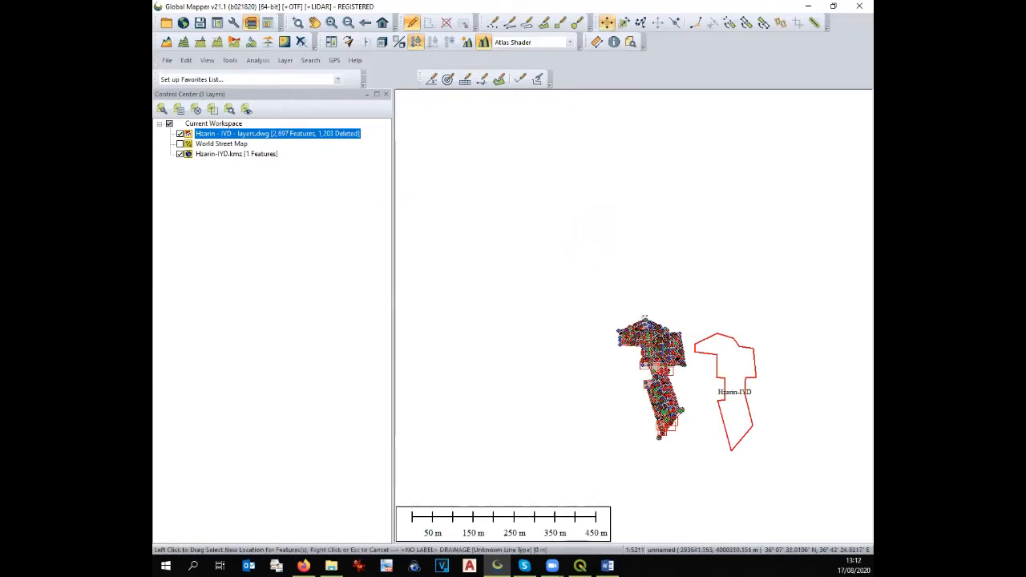
left_click_drag(644, 319, 718, 330)
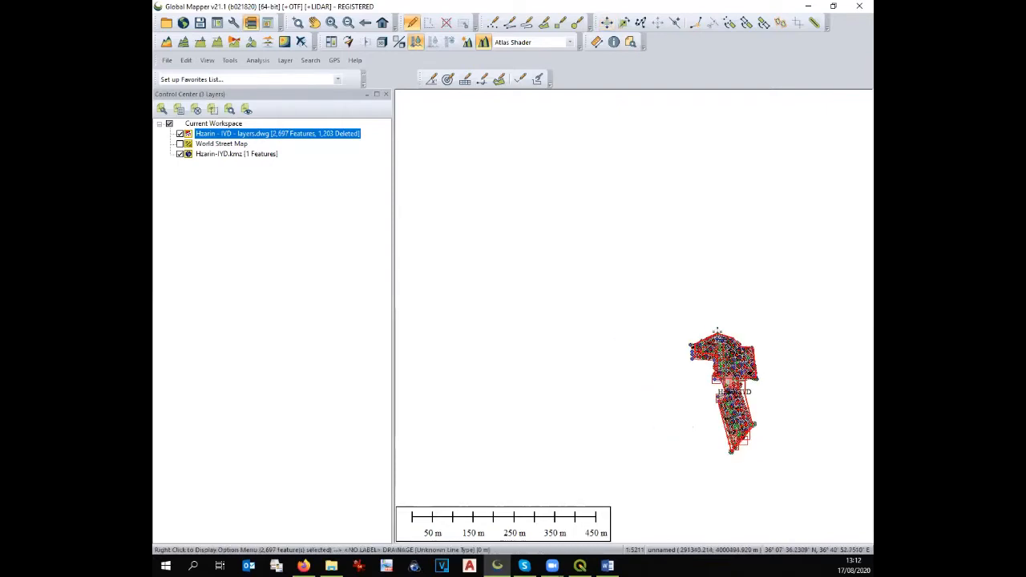
scroll(580, 245, "down", 1)
scroll(626, 327, "up", 4)
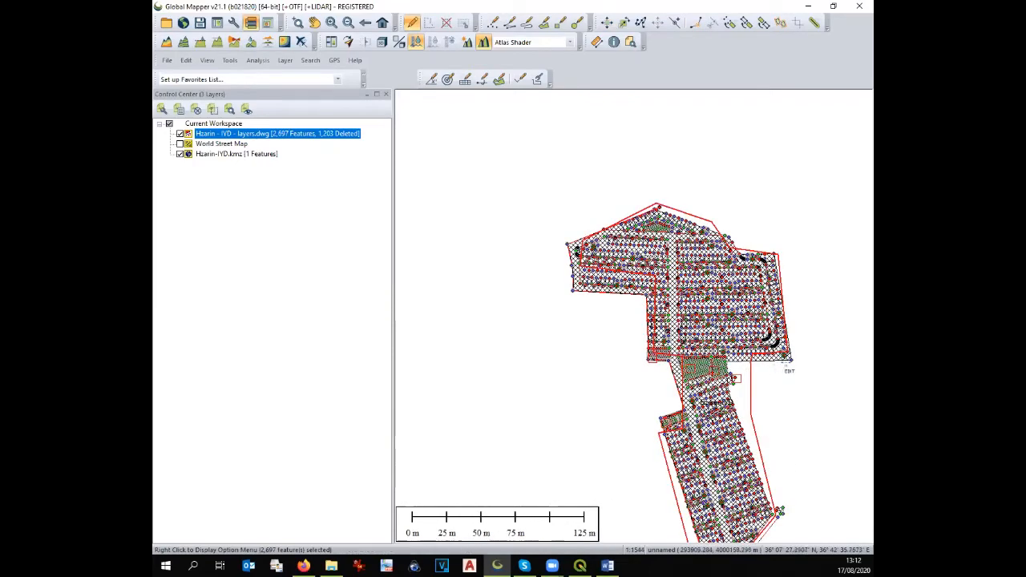
Clear the feature selection, compare the plan with the boundary, and hide the Hzarin-IYD.kmz layer
left_click(447, 24)
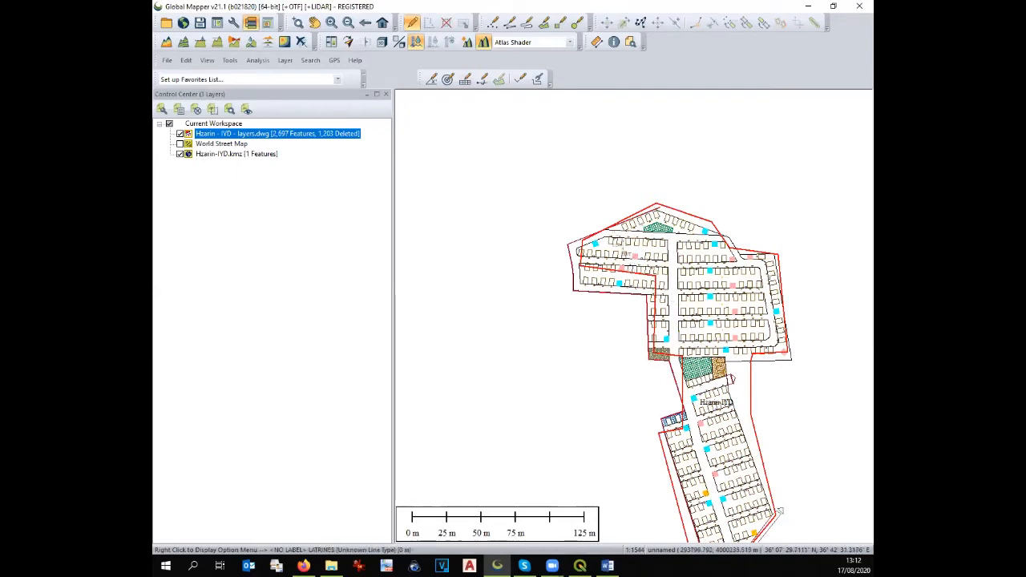
scroll(632, 267, "down", 2)
scroll(682, 311, "up", 2)
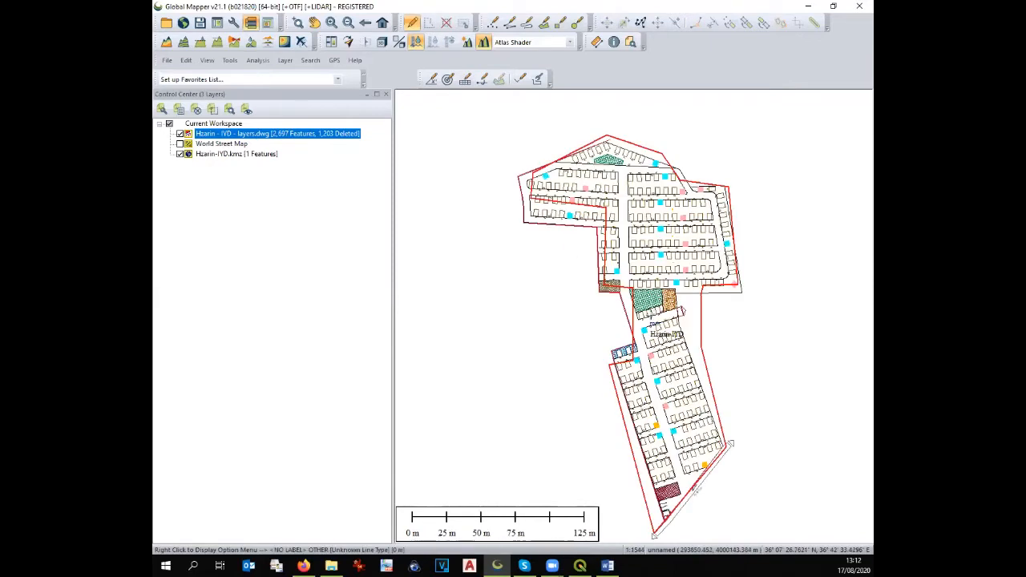
left_click(180, 154)
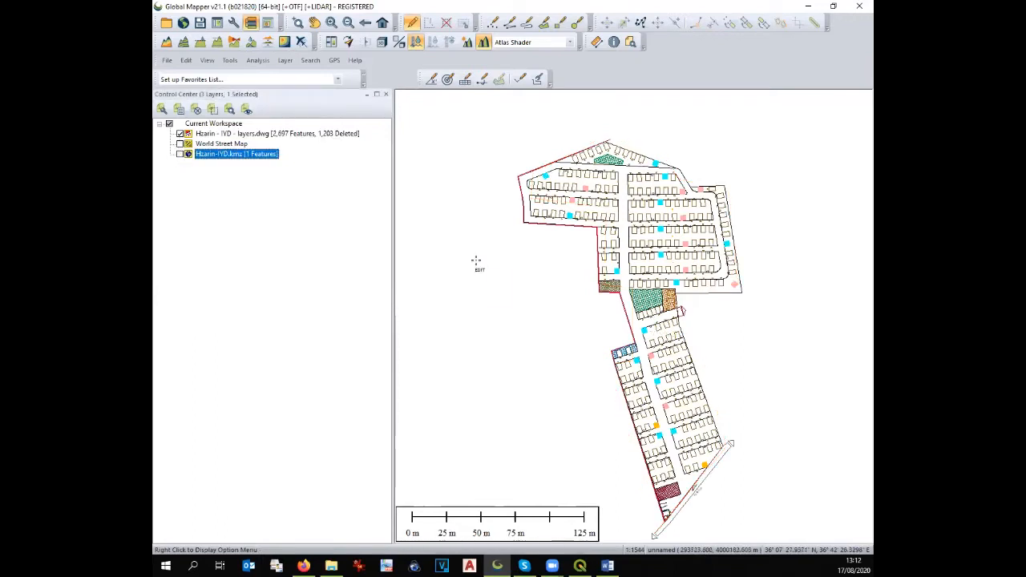
Show the World Street Map layer around the camp to check its surroundings, and hide it again
scroll(476, 264, "down", 5)
scroll(607, 275, "down", 1)
left_click(180, 144)
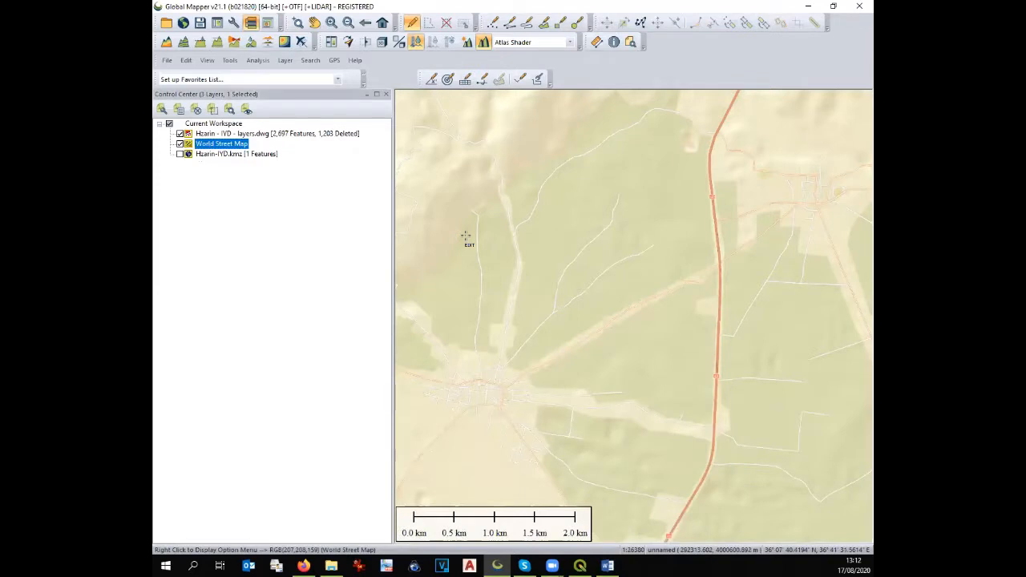
left_click(179, 144)
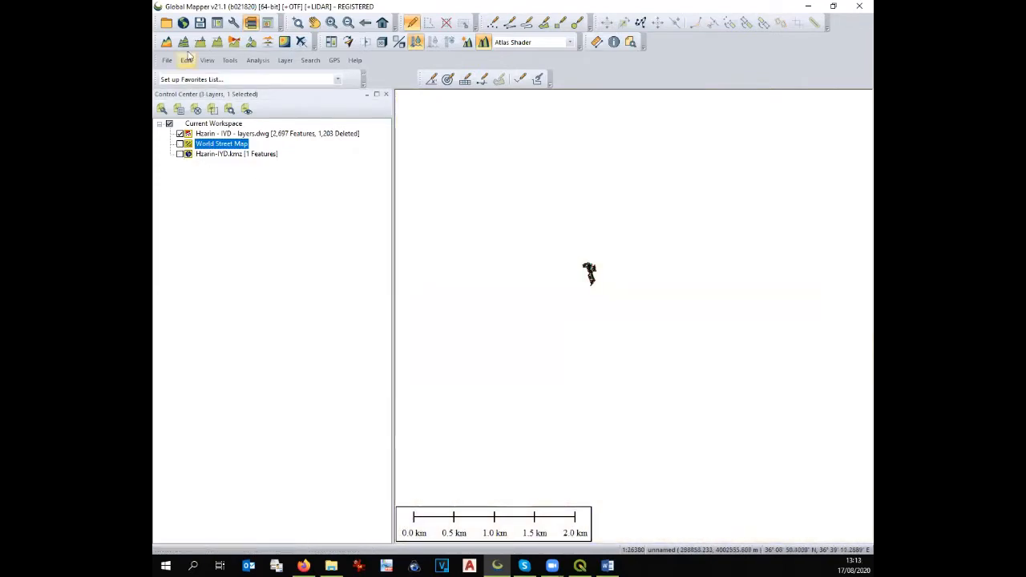
Load the World Imagery online source for the current screen bounds and reorder the layers so the dwg plan draws above it
left_click(183, 24)
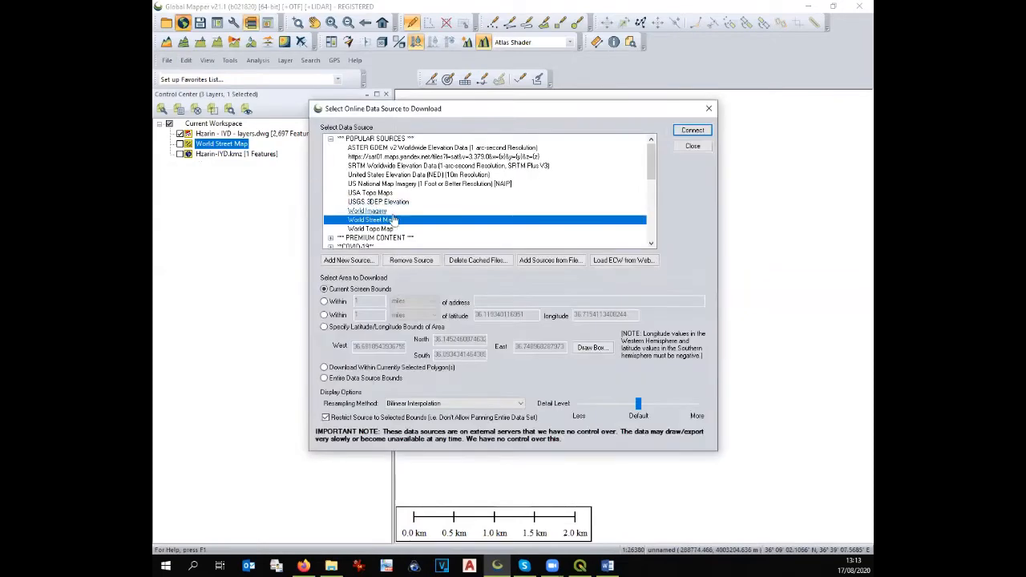
left_click(383, 211)
left_click(691, 130)
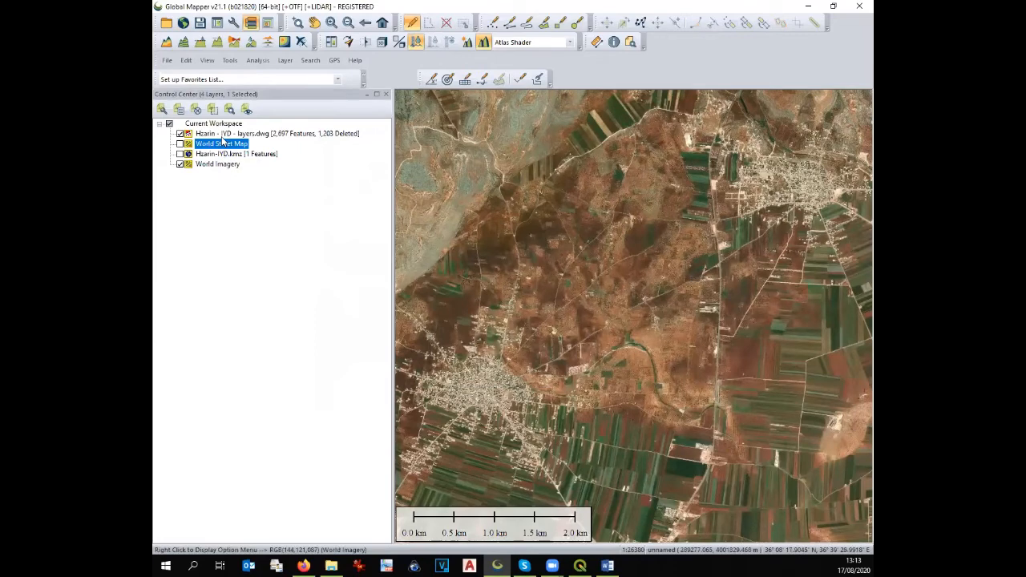
left_click(220, 135)
left_click_drag(220, 139, 223, 171)
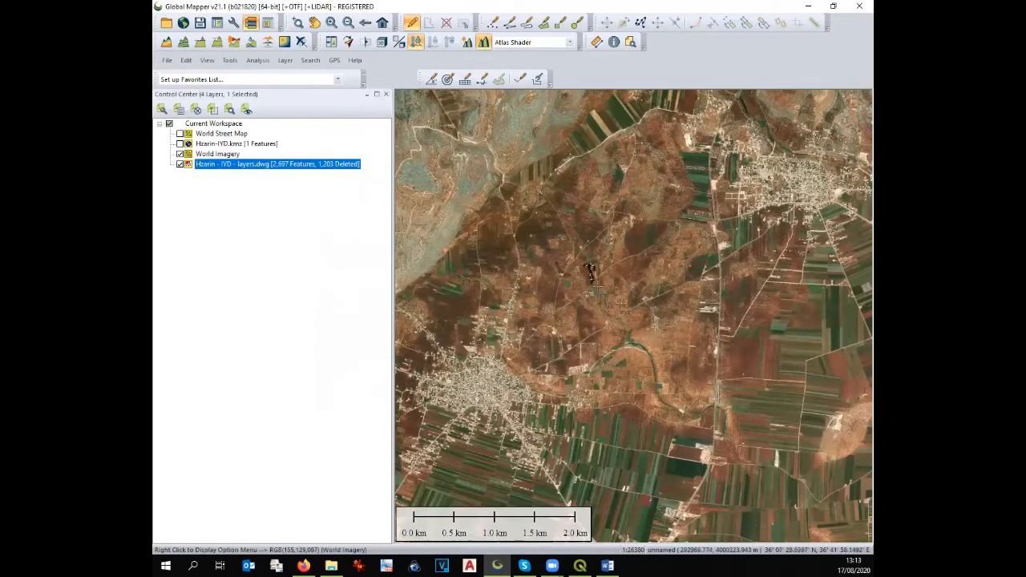
Examine the camp plan's placement against the satellite imagery, and hide the World Imagery layer
scroll(587, 269, "up", 2)
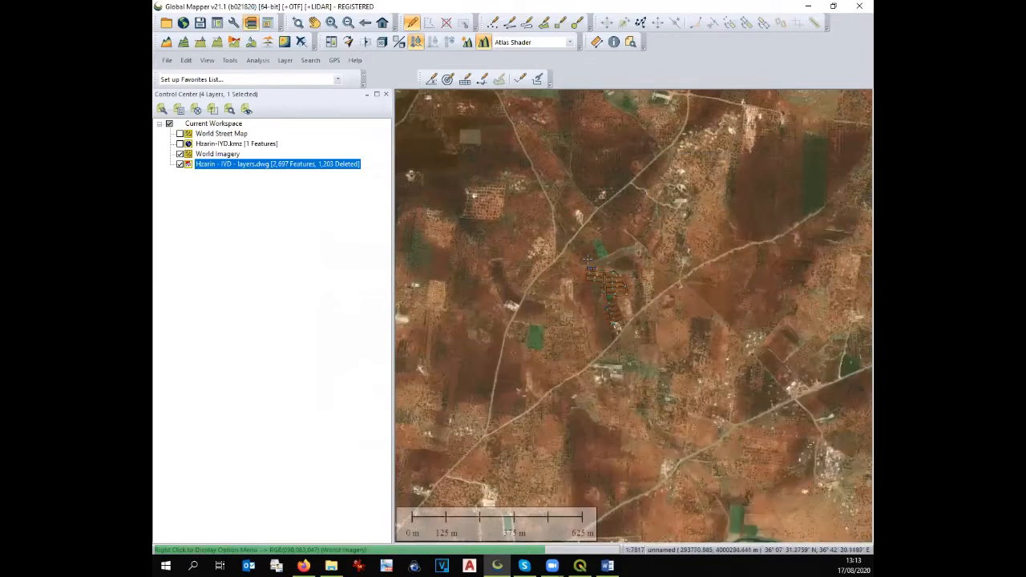
scroll(602, 271, "up", 1)
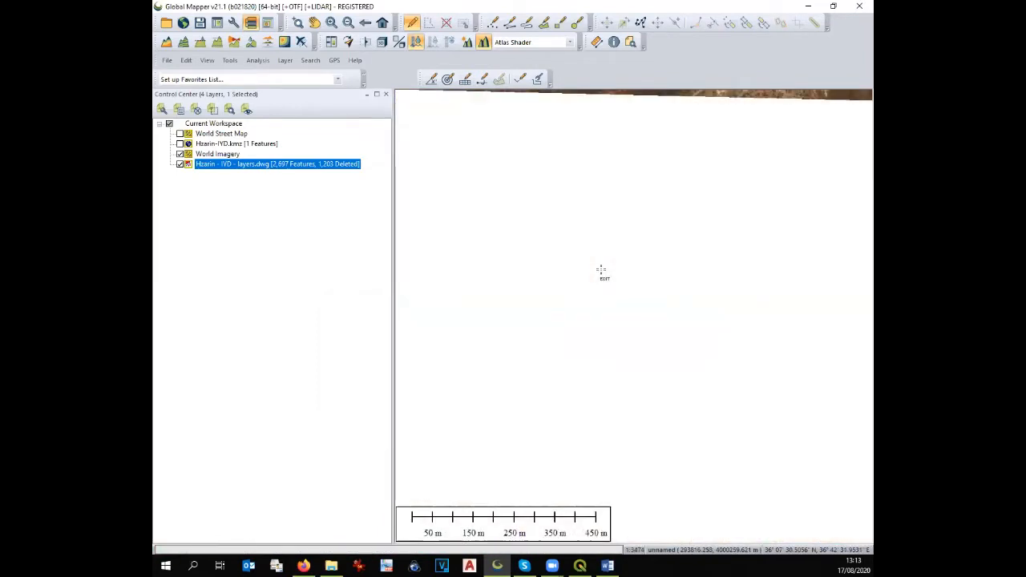
scroll(601, 271, "up", 1)
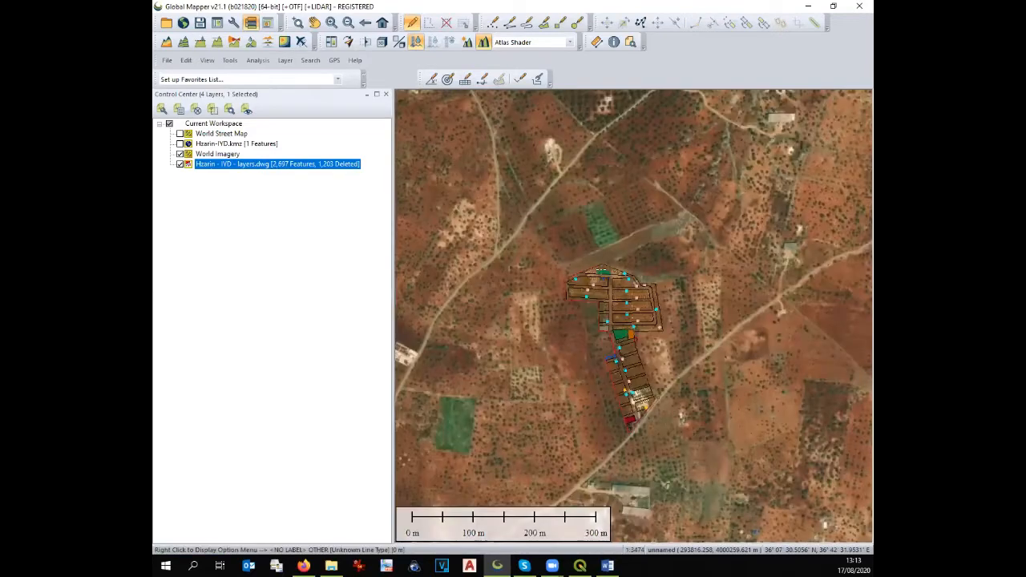
scroll(603, 273, "up", 1)
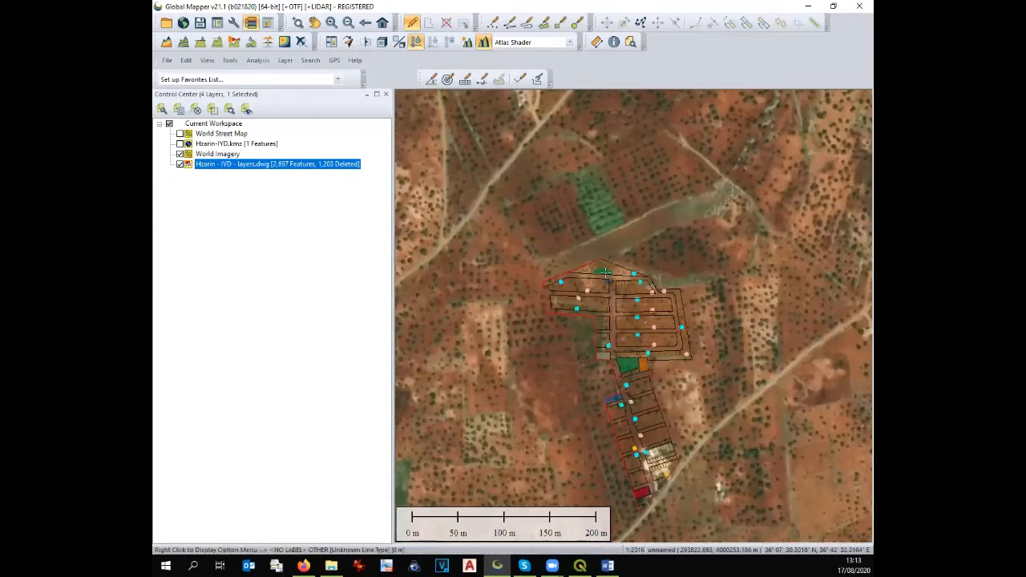
left_click(180, 154)
scroll(580, 225, "down", 1)
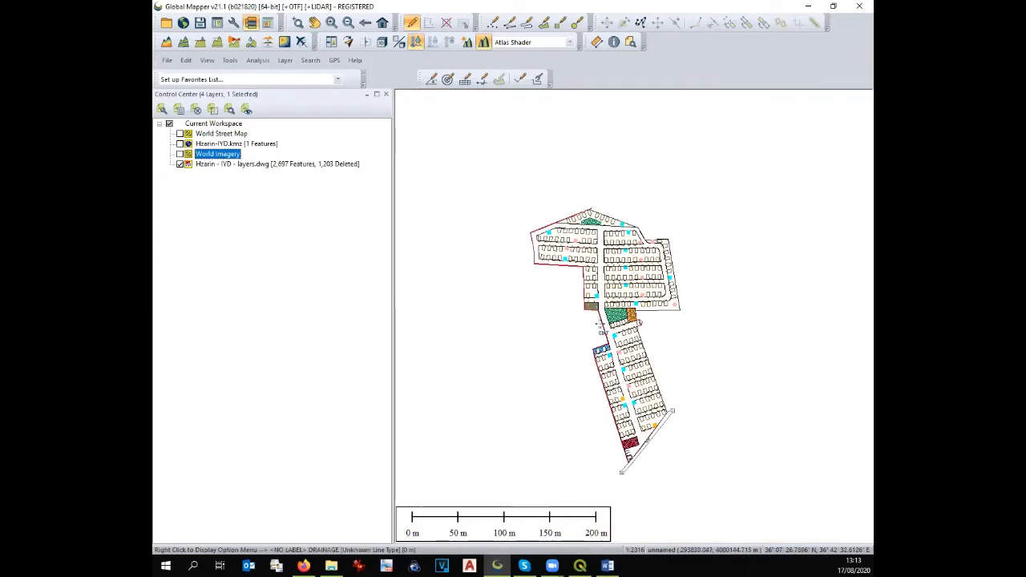
Split the Hzarin - IYD - layers.dwg layer into sub-layers by feature description, with the original layer name added to each sub-layer name
scroll(599, 328, "up", 1)
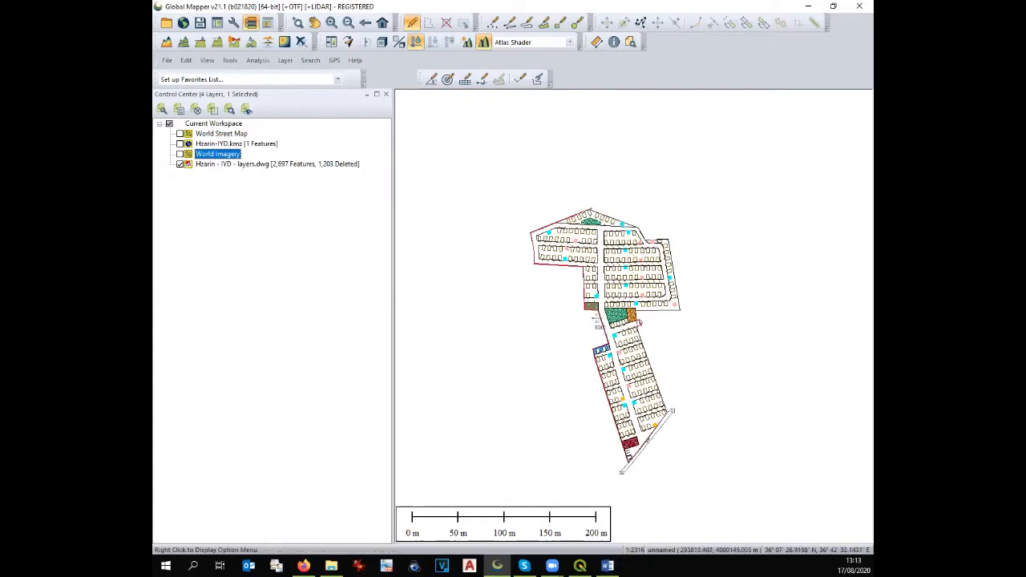
scroll(616, 333, "down", 1)
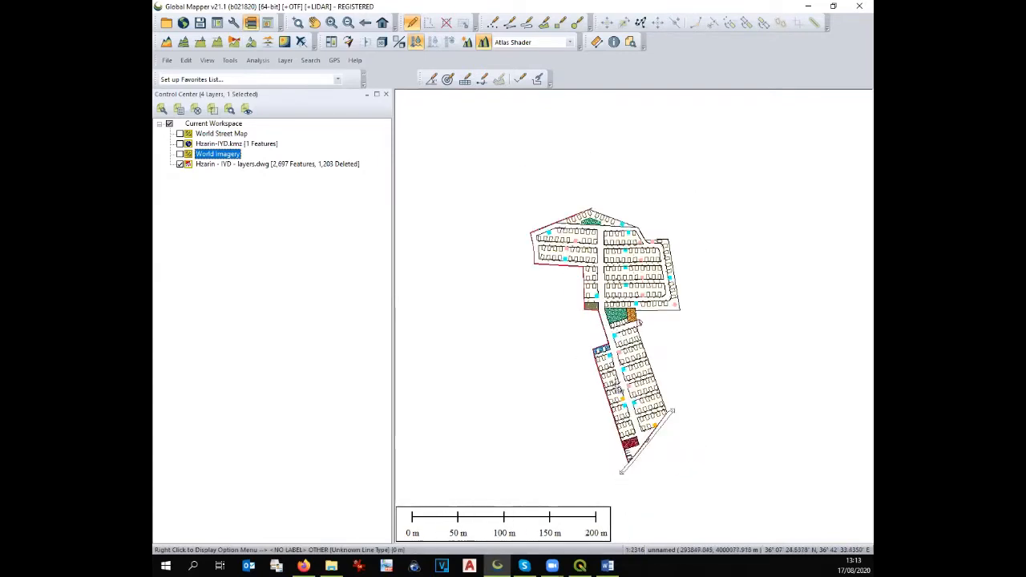
left_click(200, 166)
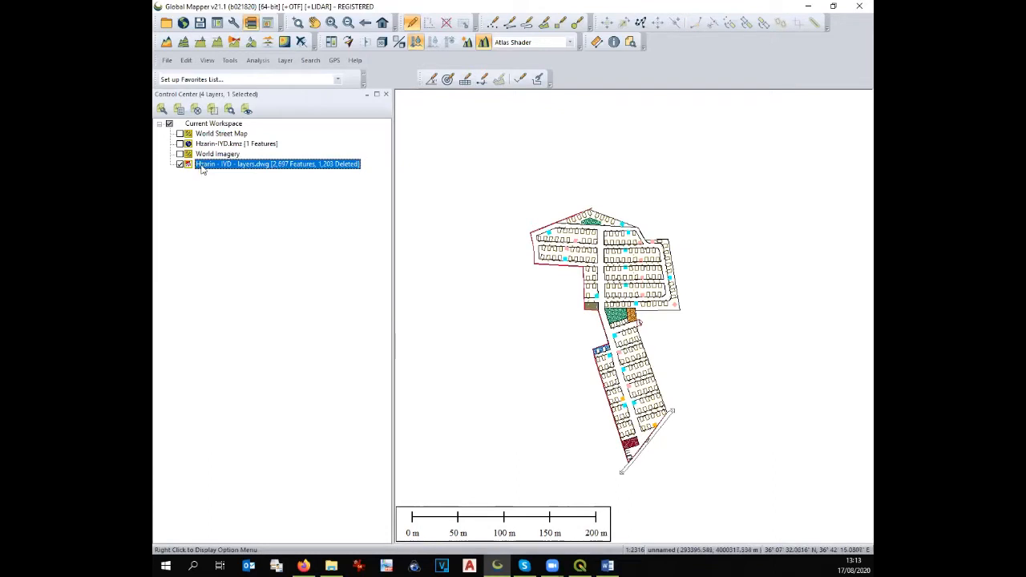
right_click(203, 169)
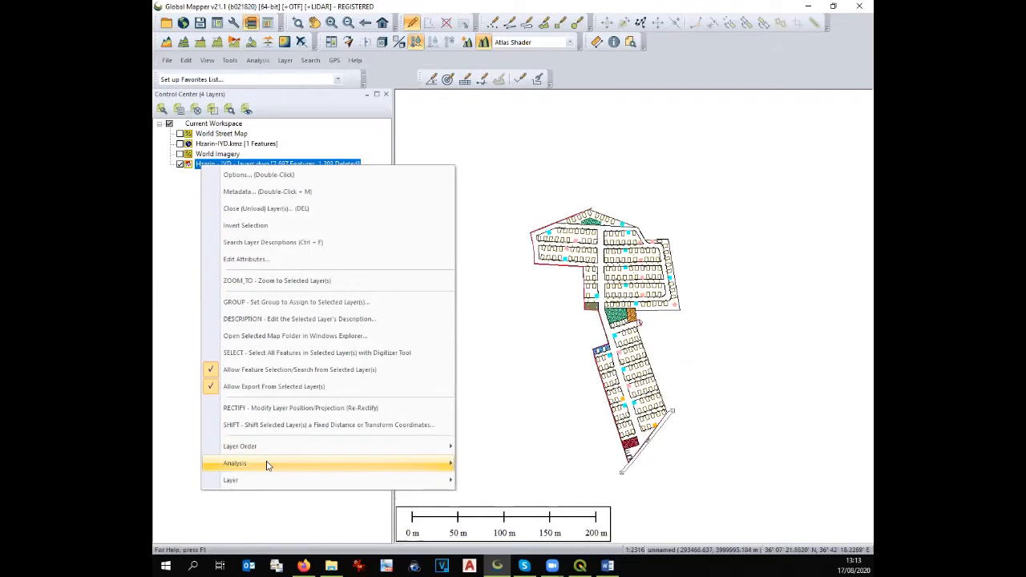
mouse_move(280, 481)
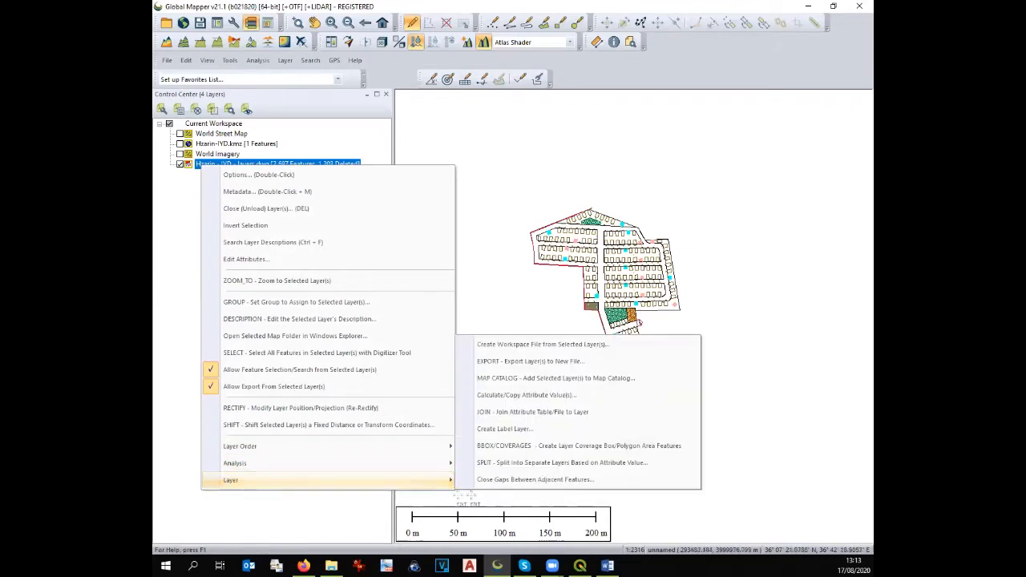
left_click(490, 464)
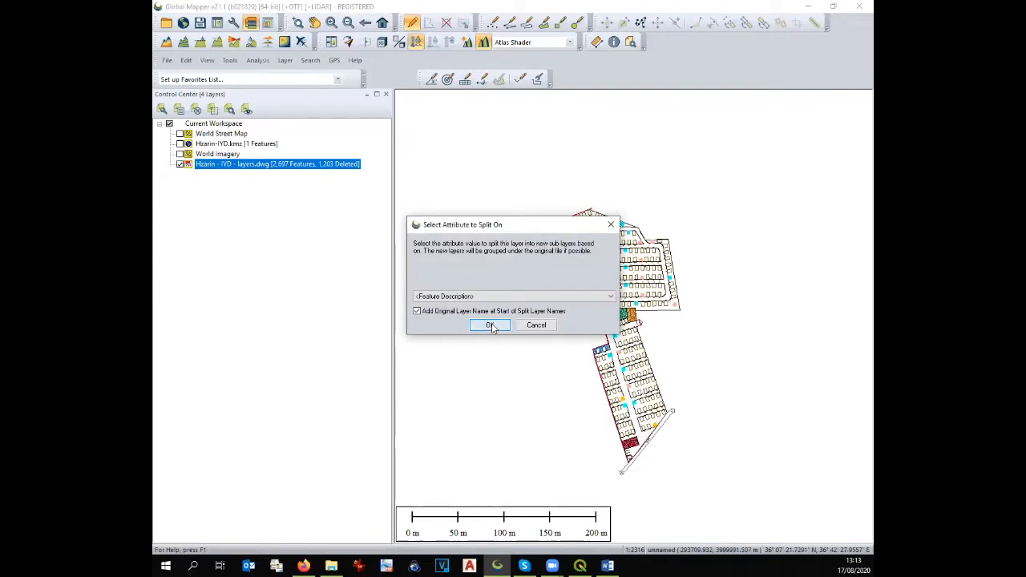
left_click(491, 324)
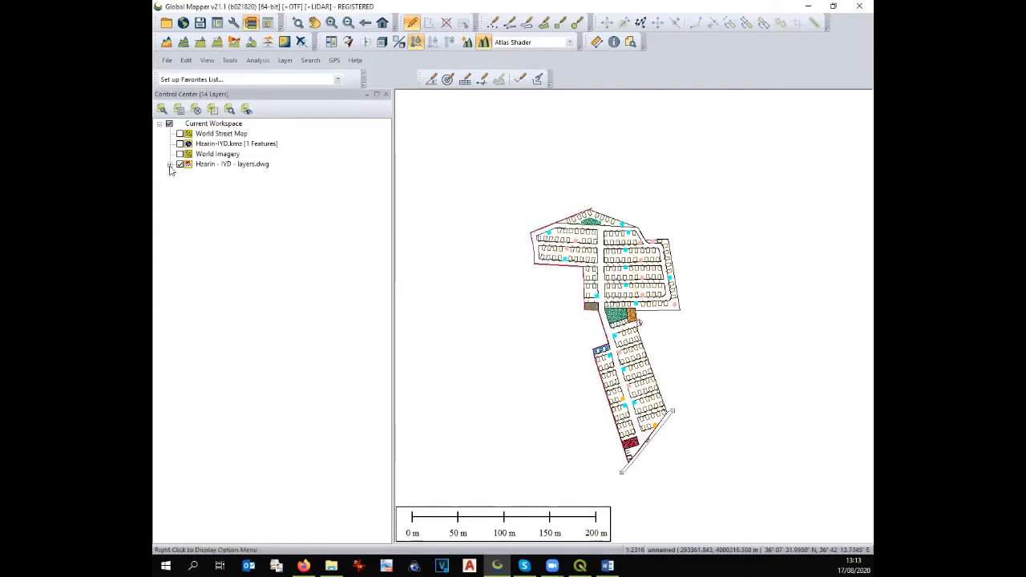
Expand the dwg group's sub-layers, widen the layer list to fit their full names, and hide the whole group
left_click(170, 165)
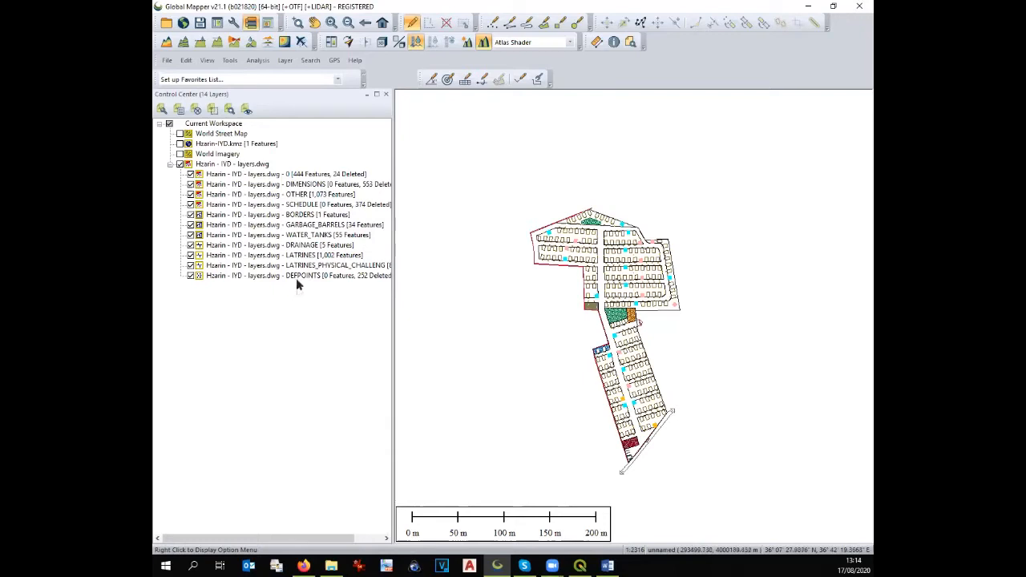
left_click_drag(393, 253, 432, 264)
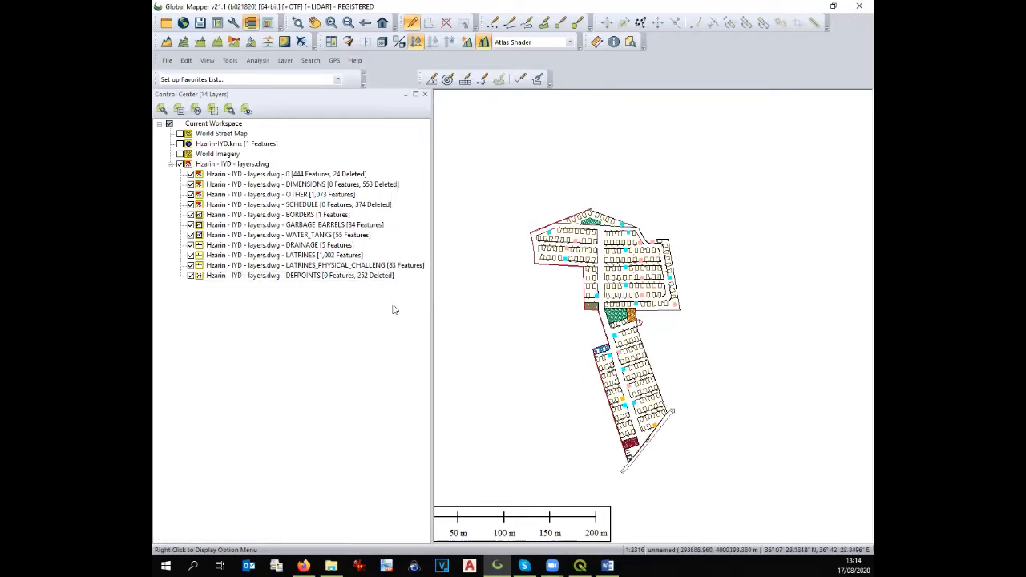
left_click(271, 277)
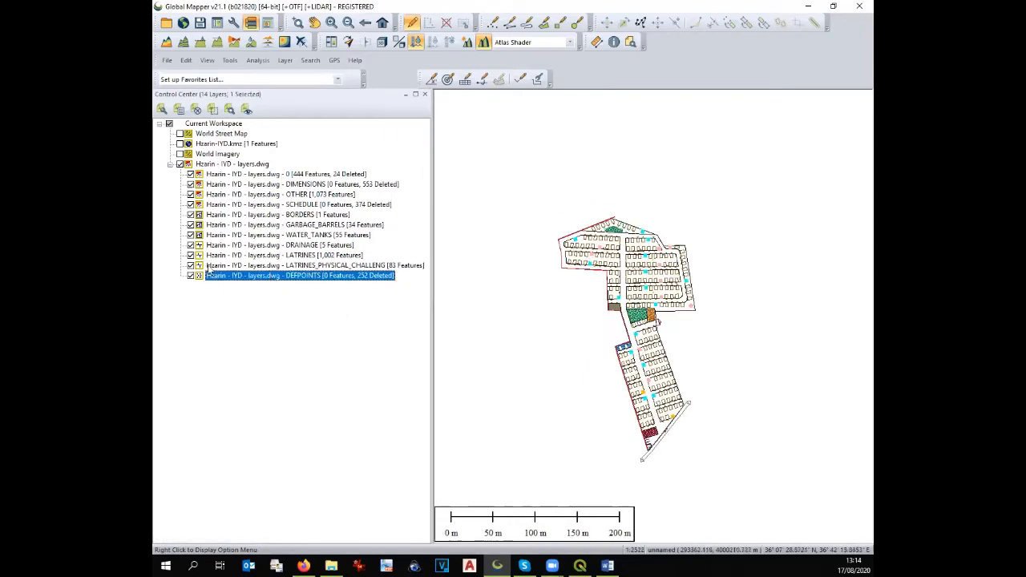
left_click(180, 164)
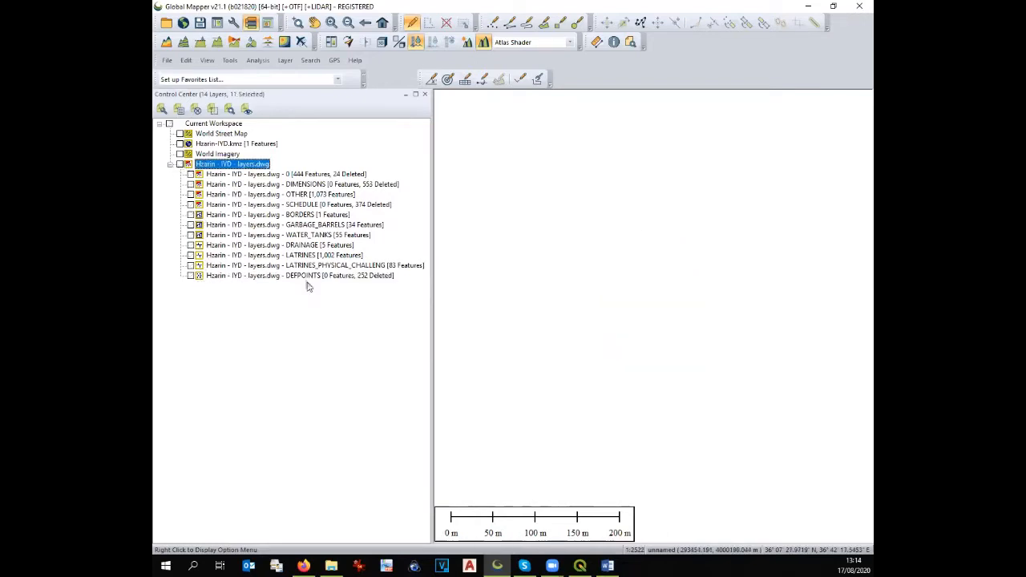
Remove the DEFPOINTS sub-layer, saving the workspace as Hazrin camp WS before it closes
left_click(190, 276)
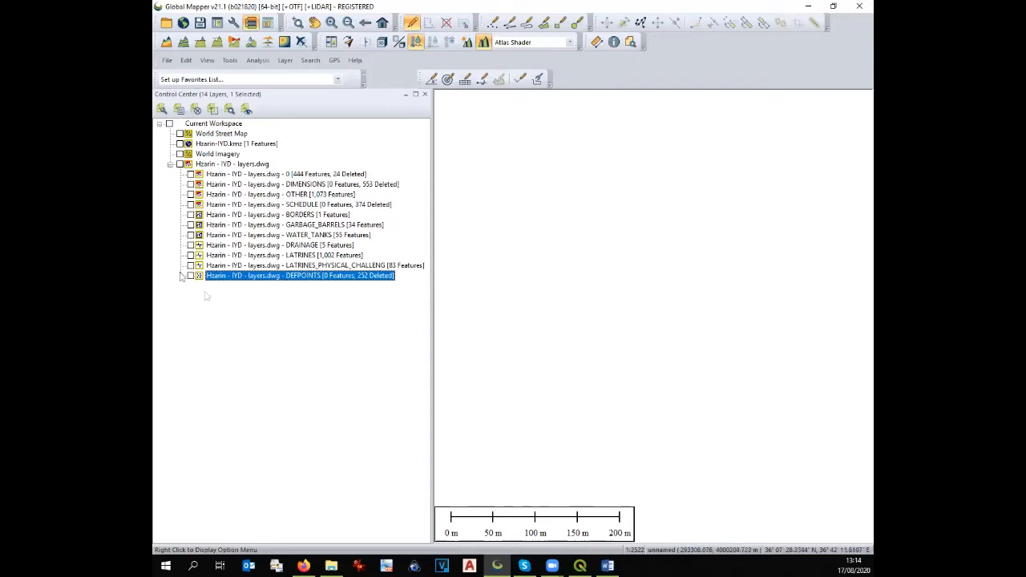
key("Delete")
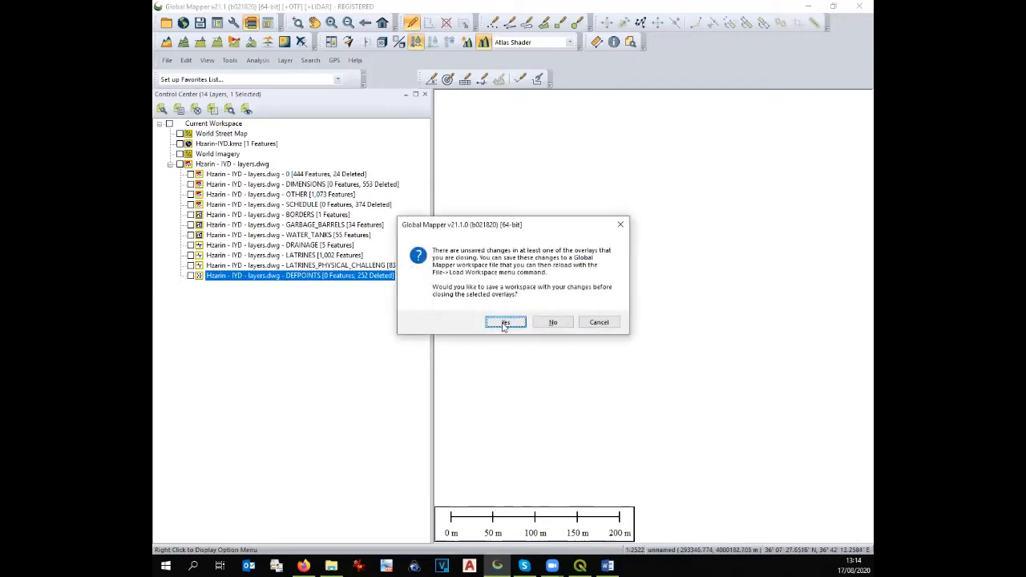
left_click(502, 323)
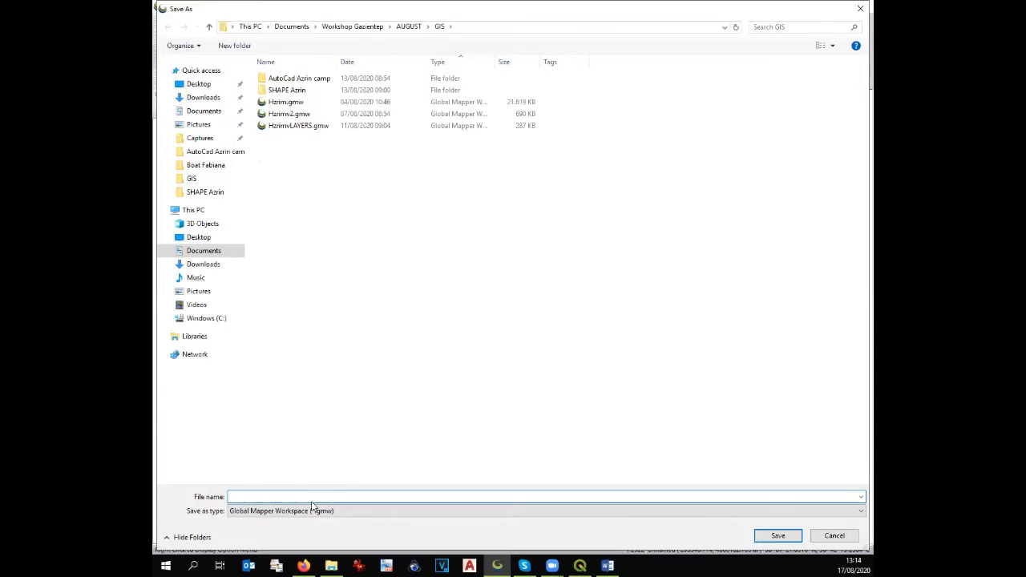
type("Ha")
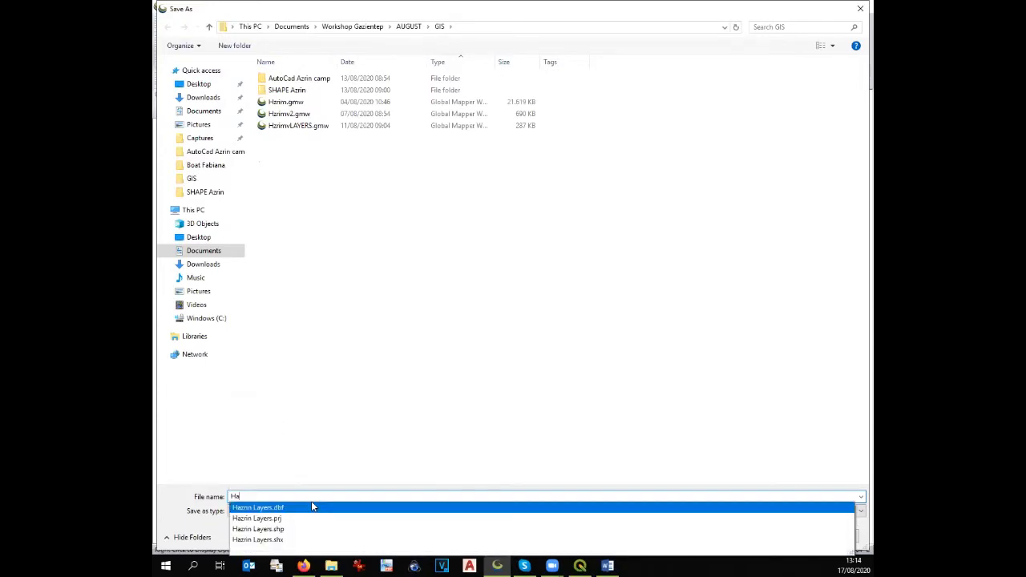
type("zrin")
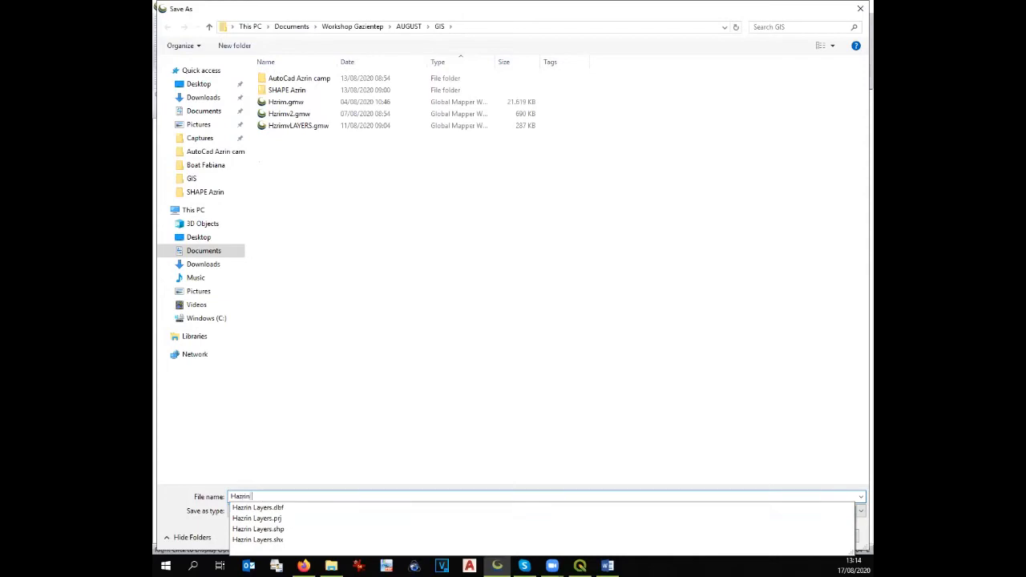
type(" camp ")
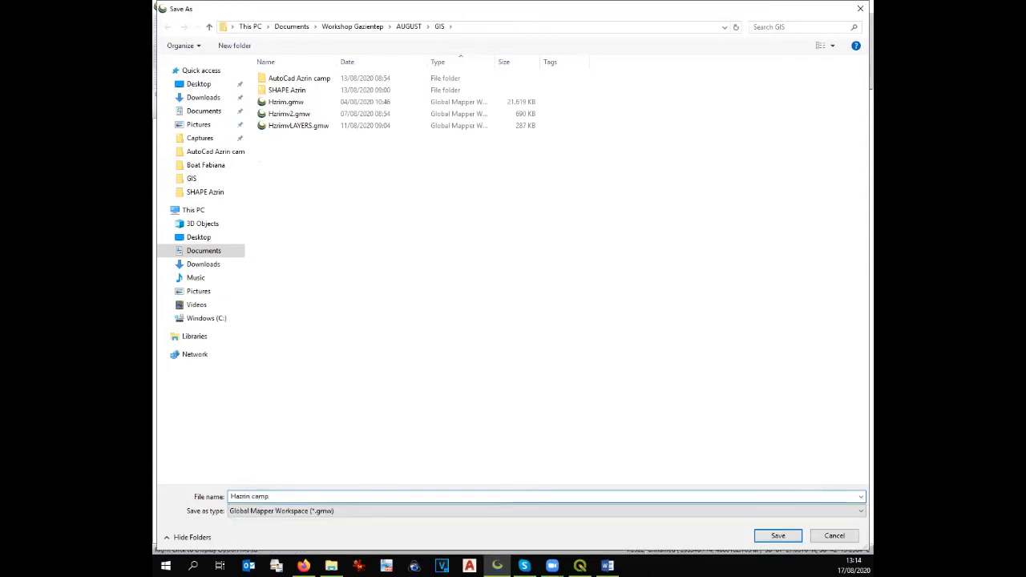
type("WS")
key("Return")
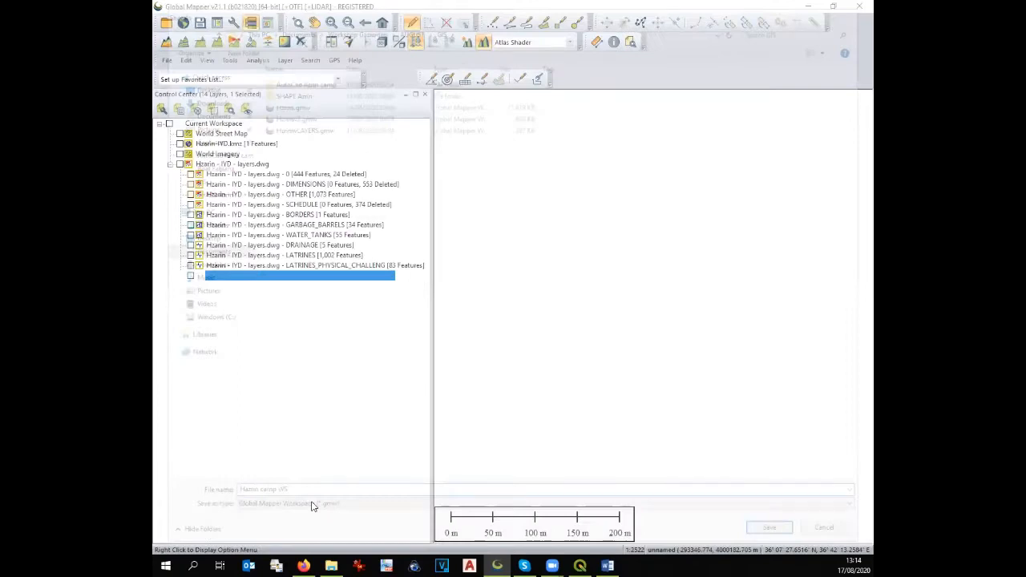
Show the LATRINES_PHYSICAL_CHALLENG, LATRINES, DRAINAGE, WATER_TANKS, GARBAGE_BARRELS and BORDERS sub-layers one after another
left_click(170, 164)
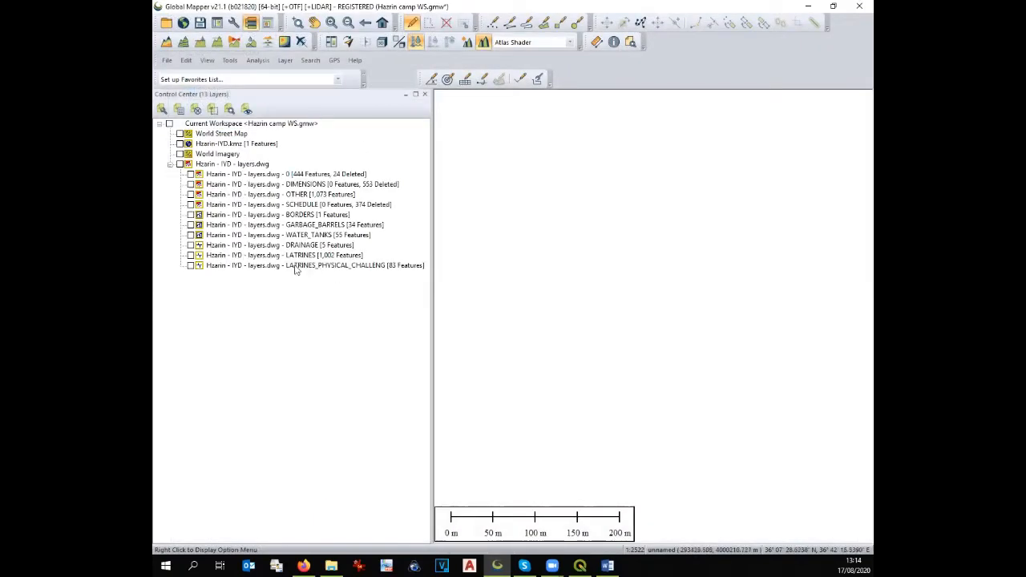
left_click(191, 266)
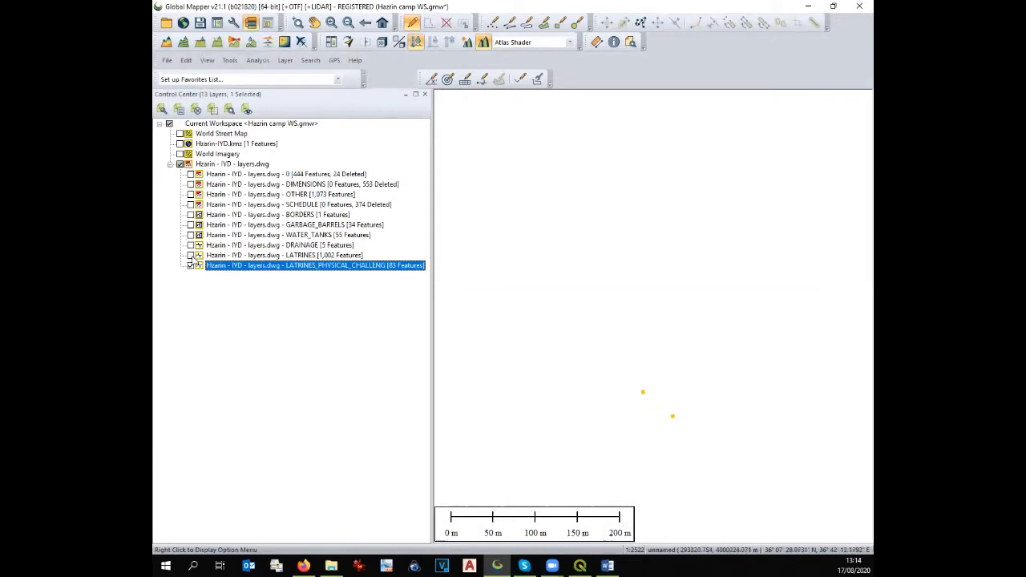
left_click(190, 255)
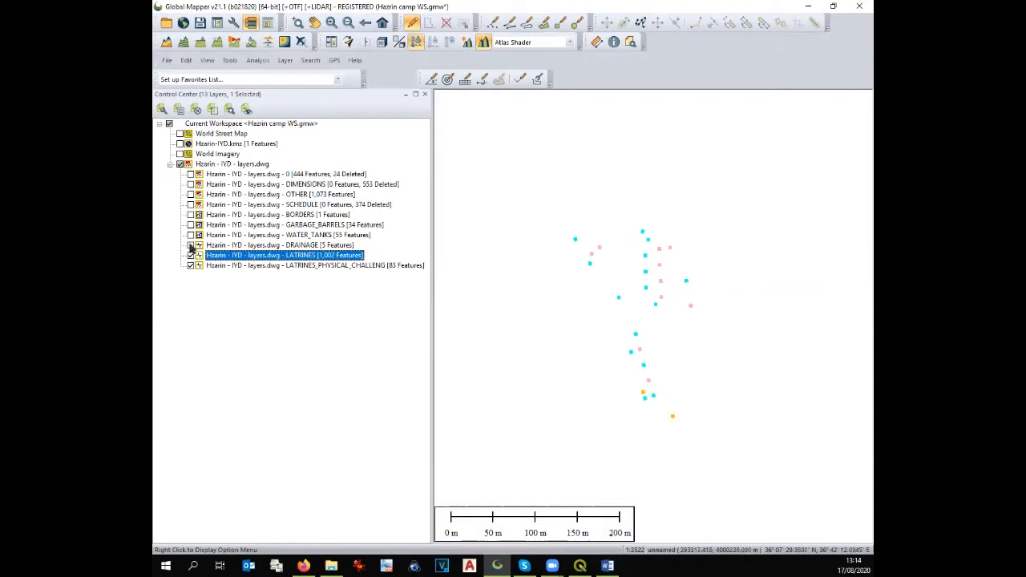
left_click(190, 245)
left_click(191, 235)
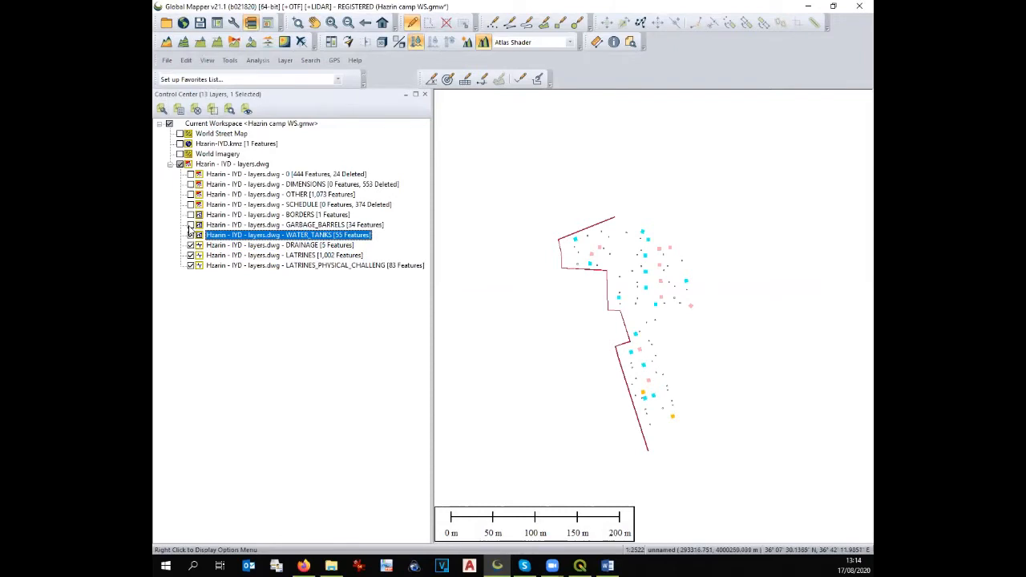
left_click(189, 227)
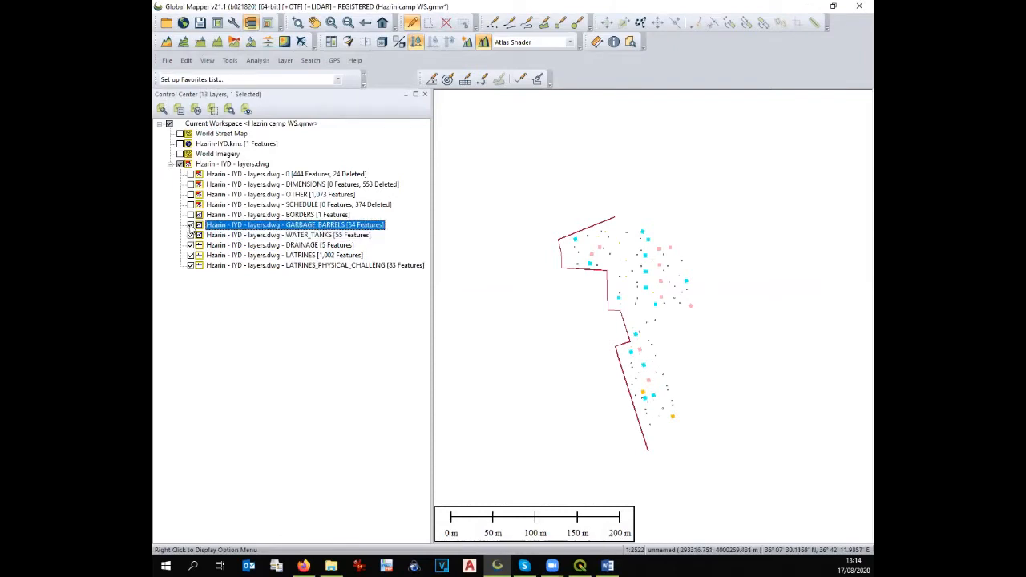
left_click(192, 215)
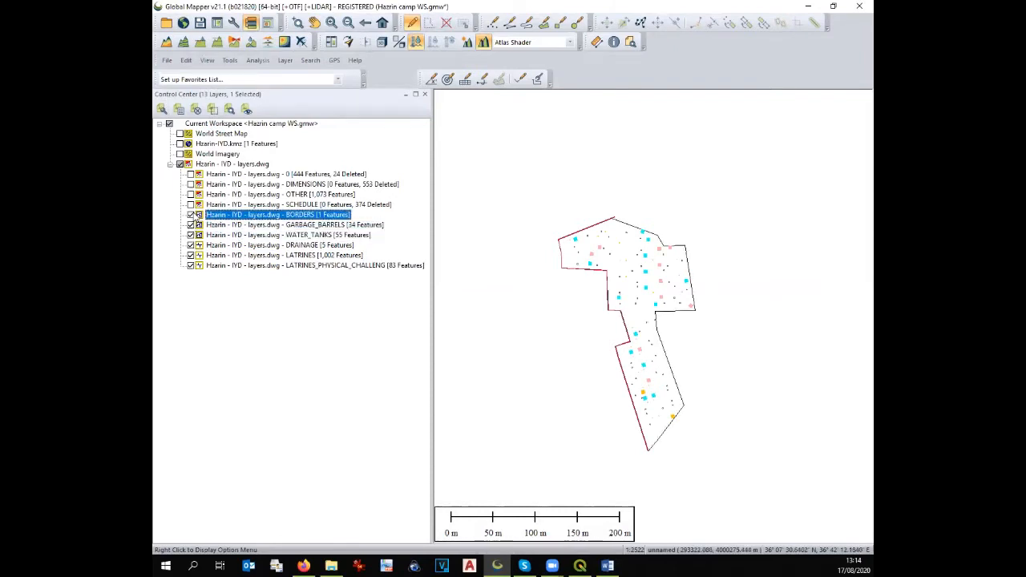
Remove the SCHEDULE sub-layer from the workspace
left_click(191, 205)
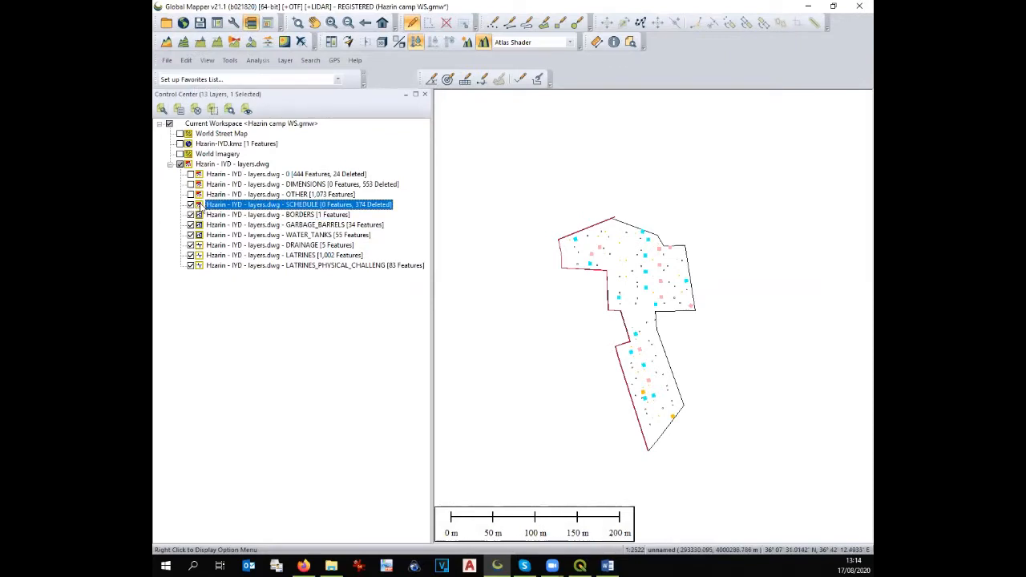
key("Delete")
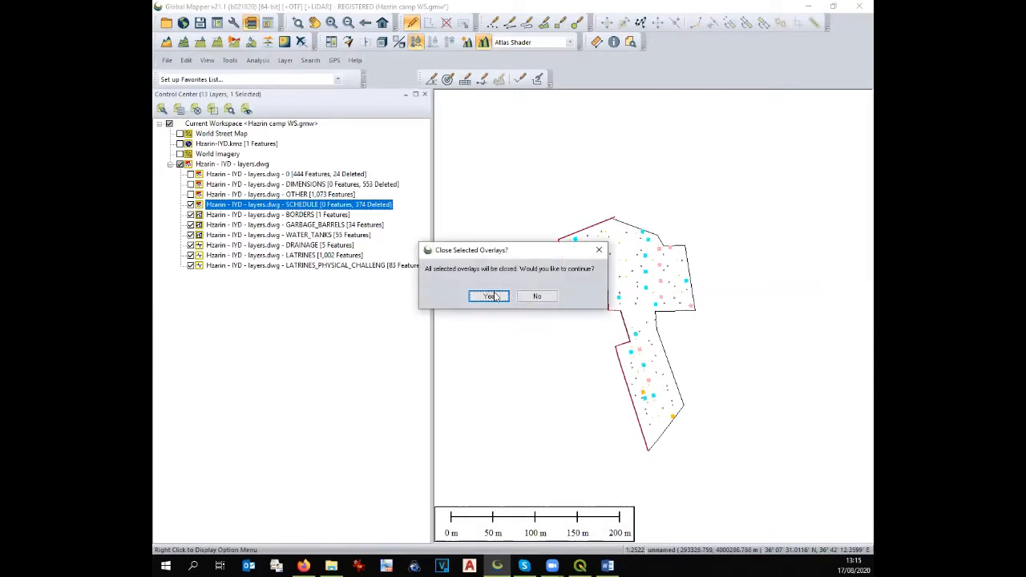
left_click(493, 297)
Show the OTHER sub-layer, examine its features up close around the camp exit, and hide it again
left_click(191, 197)
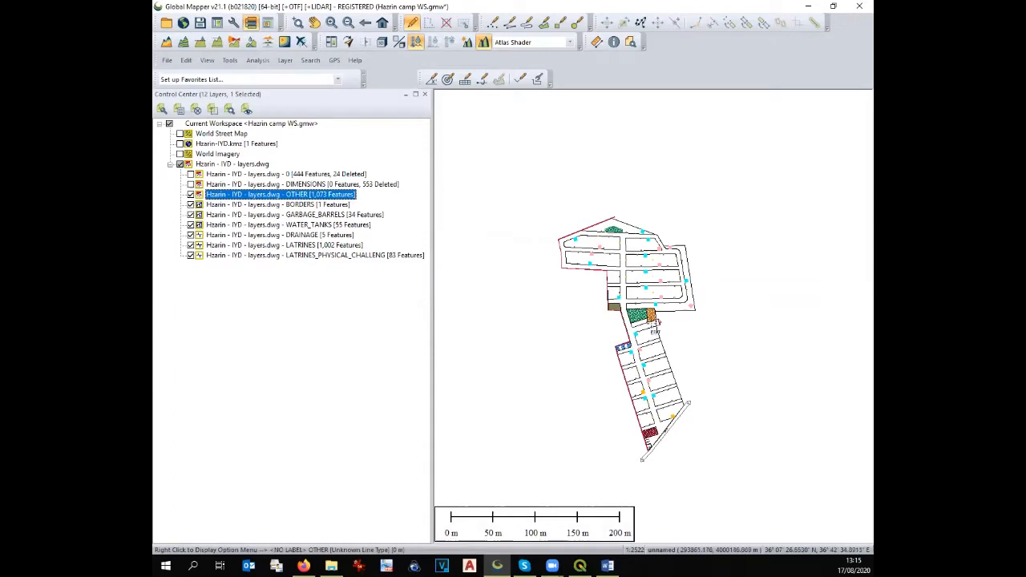
scroll(662, 324, "up", 3)
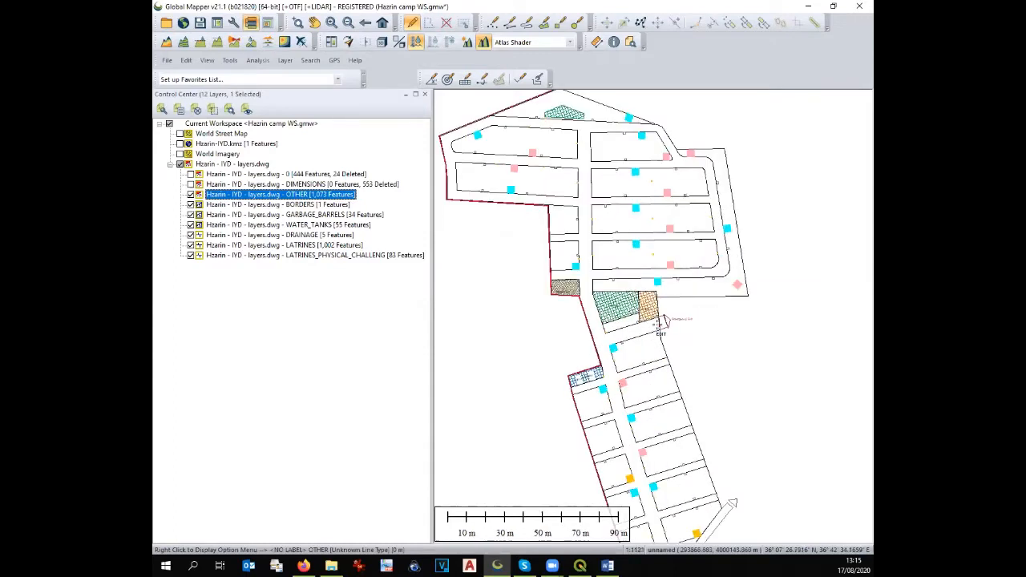
left_click(190, 194)
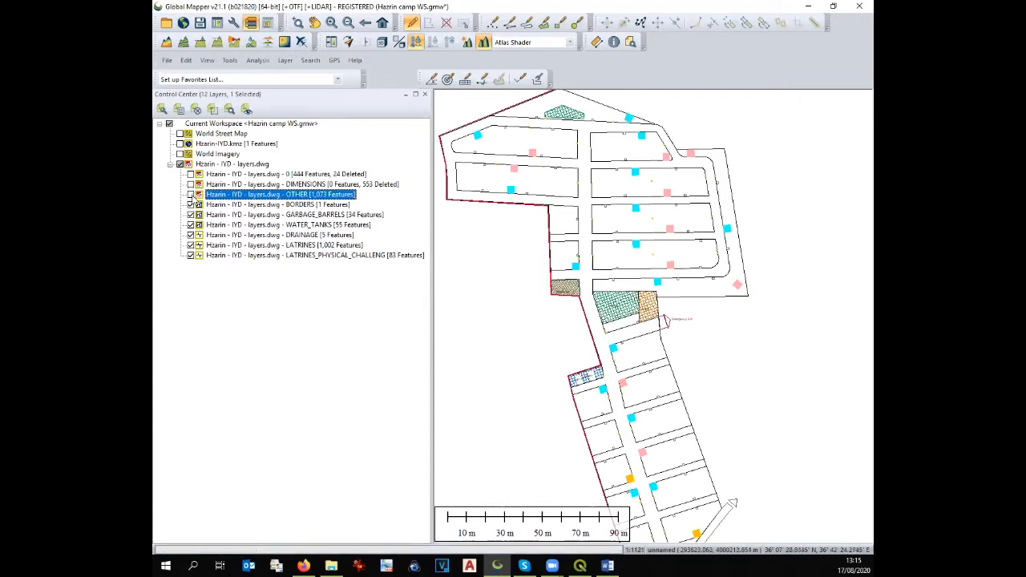
Remove the DIMENSIONS sub-layer from the workspace
left_click(190, 185)
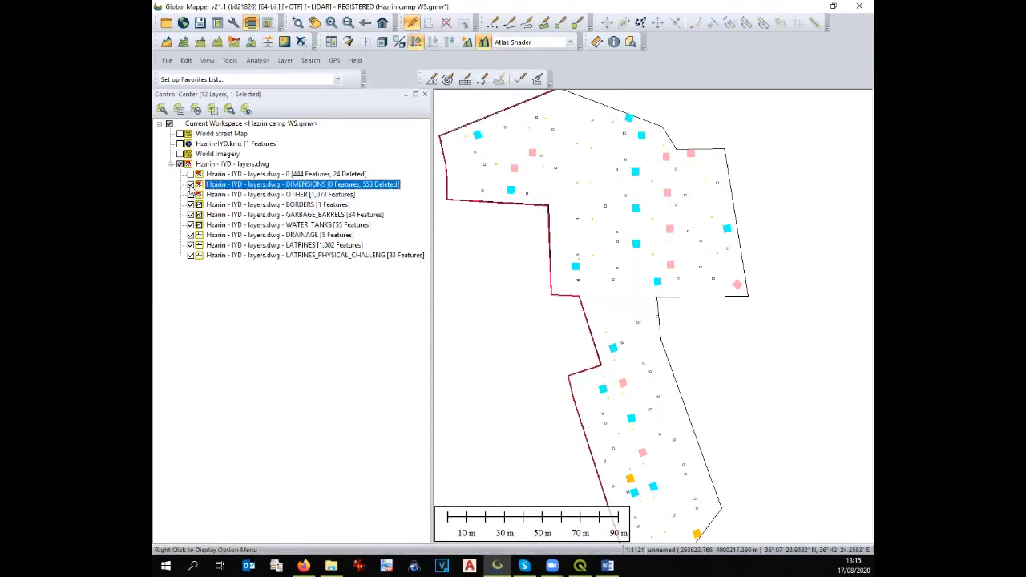
key("Delete")
left_click(497, 297)
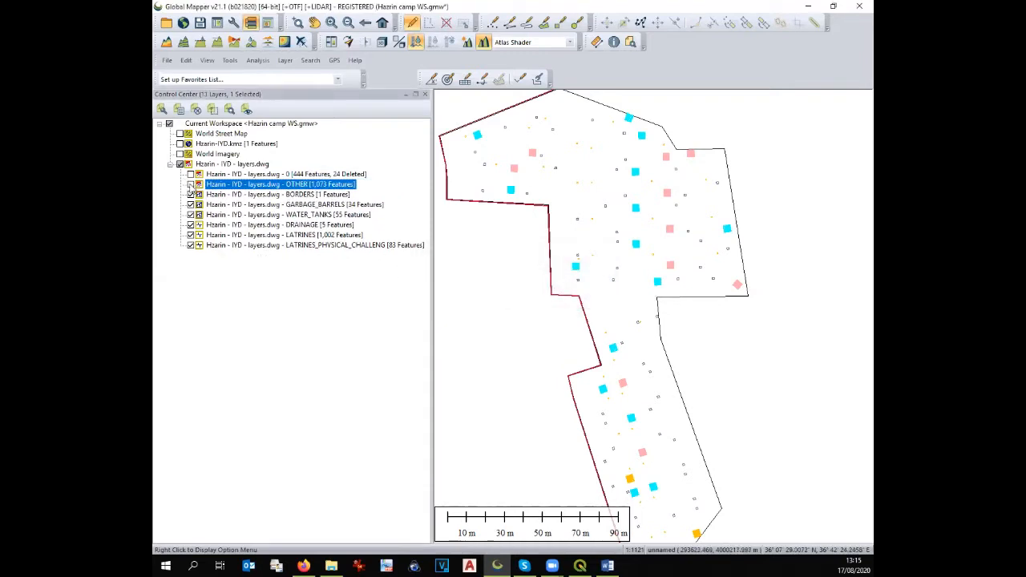
Show sub-layer 0 and examine its features across the camp plan
left_click(190, 174)
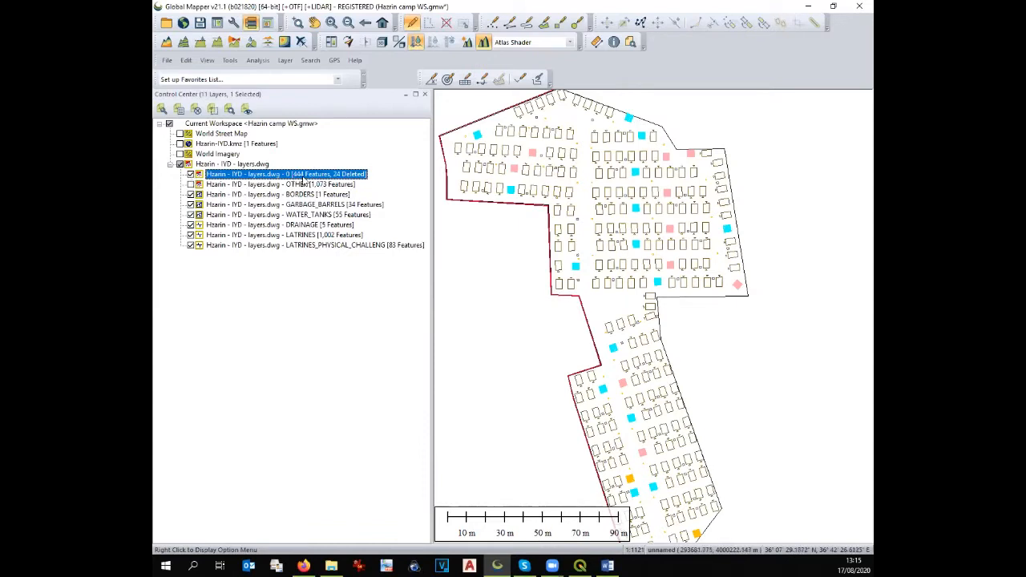
scroll(583, 301, "down", 1)
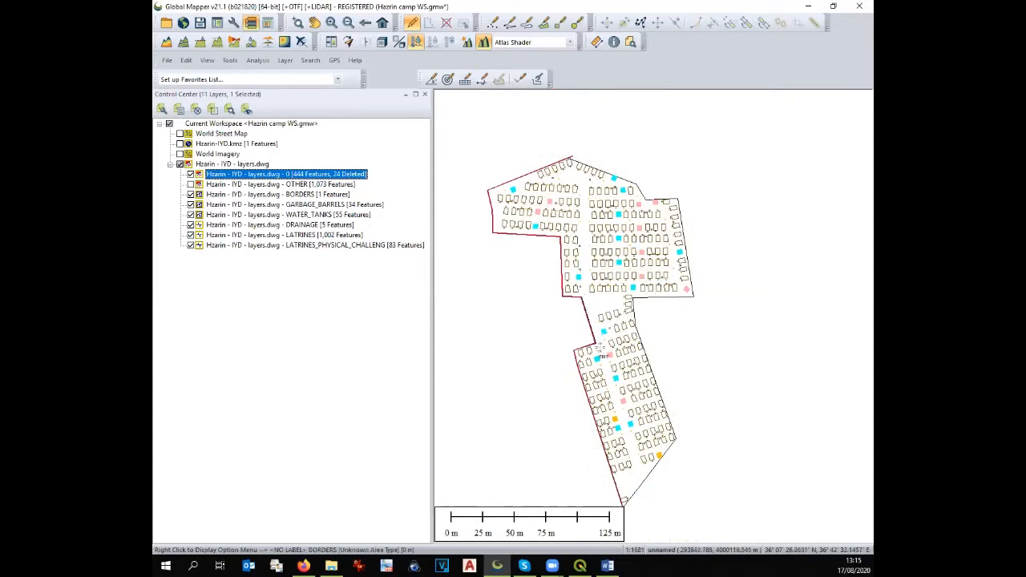
scroll(596, 350, "up", 1)
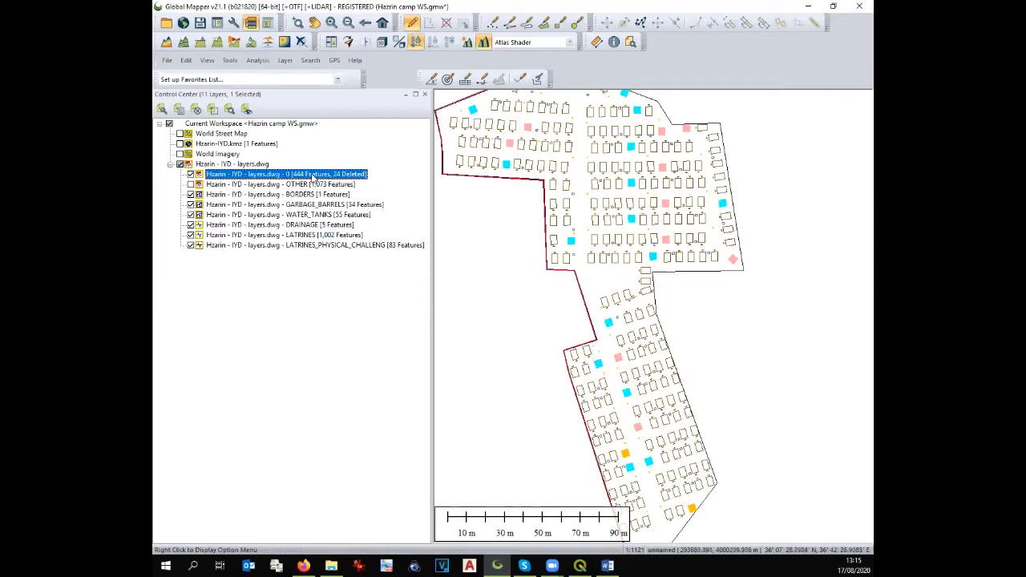
scroll(627, 206, "up", 1)
scroll(629, 207, "down", 2)
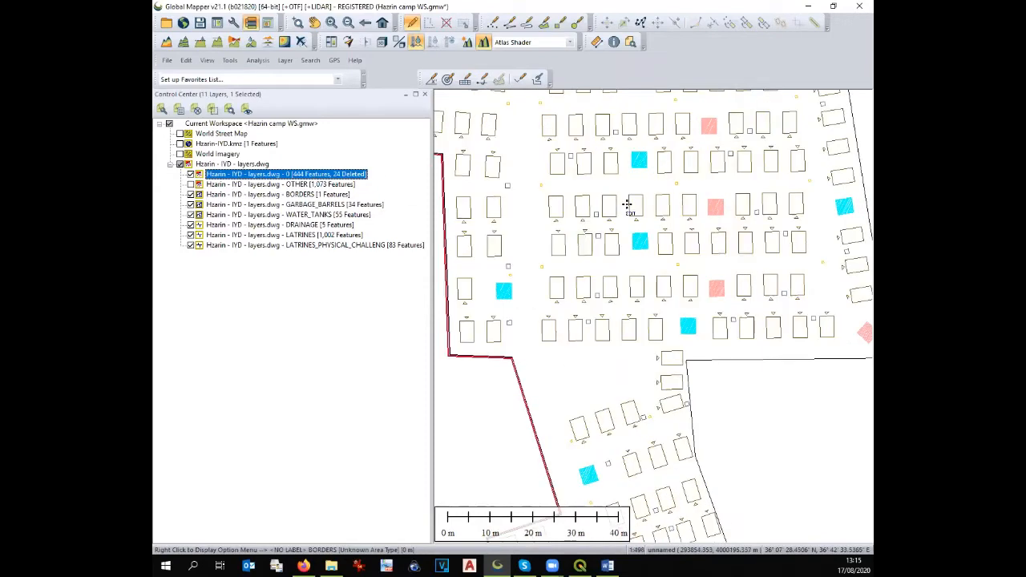
Hide the BORDERS, GARBAGE_BARRELS, WATER_TANKS, DRAINAGE, LATRINES and LATRINES_PHYSICAL_CHALLENG sub-layers to isolate sub-layer 0
left_click(190, 194)
left_click(190, 204)
left_click(190, 215)
left_click(190, 225)
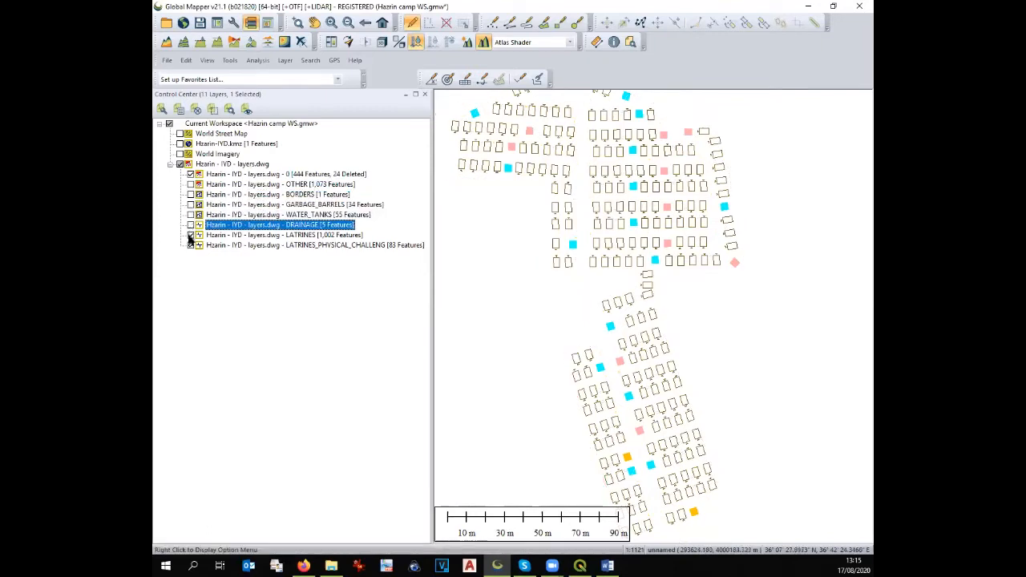
left_click(190, 235)
left_click(190, 245)
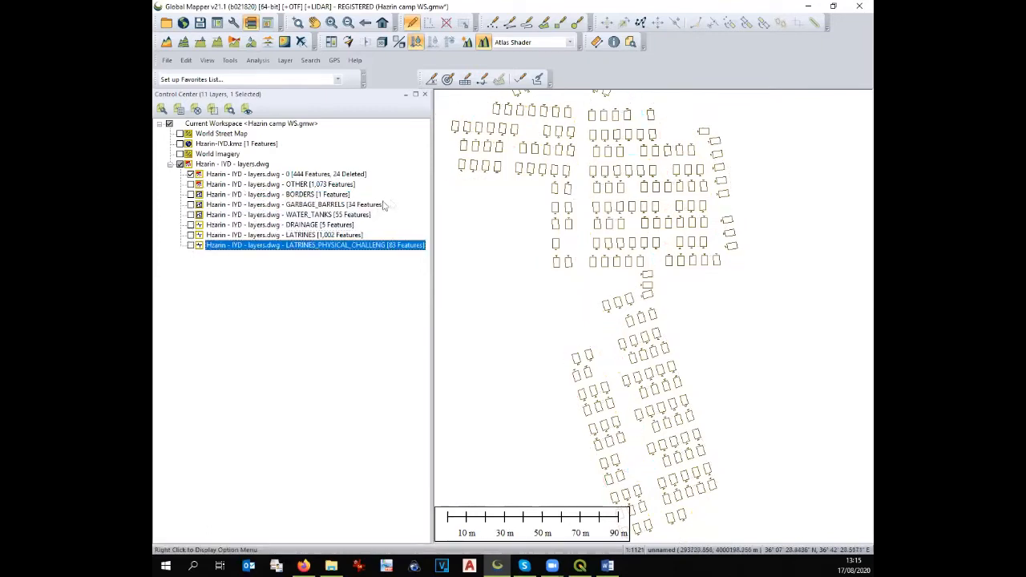
Examine the tents and their triangular markers up close across the plan, and activate the polygon area selection for features
scroll(615, 207, "up", 2)
scroll(616, 207, "up", 2)
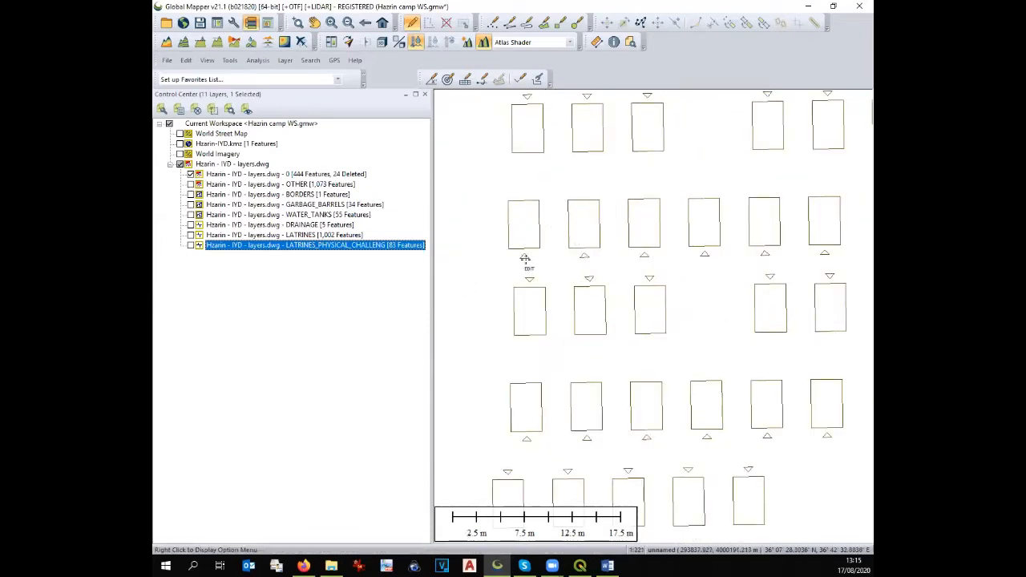
left_click(450, 94)
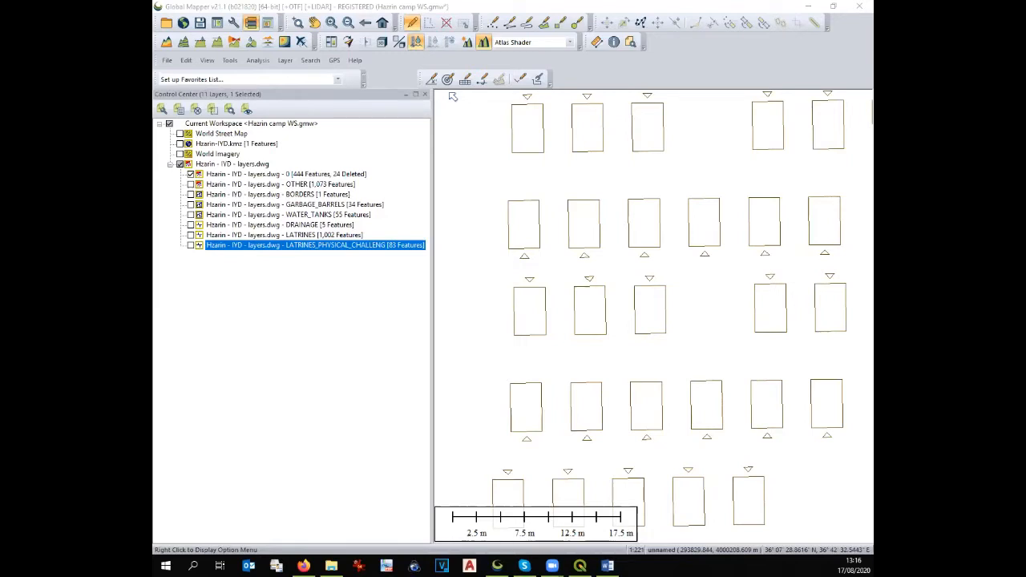
scroll(632, 312, "down", 5)
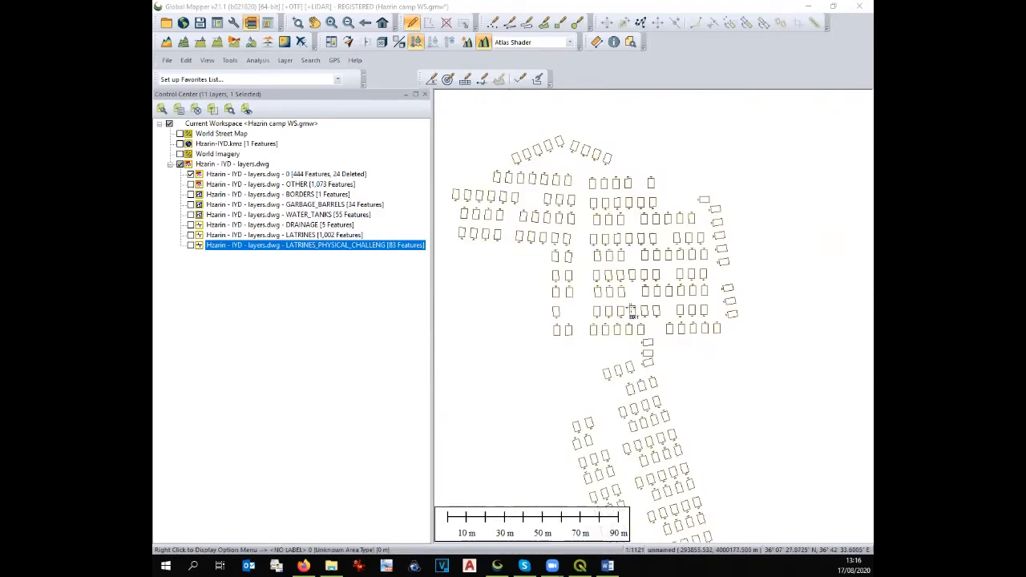
scroll(513, 161, "up", 4)
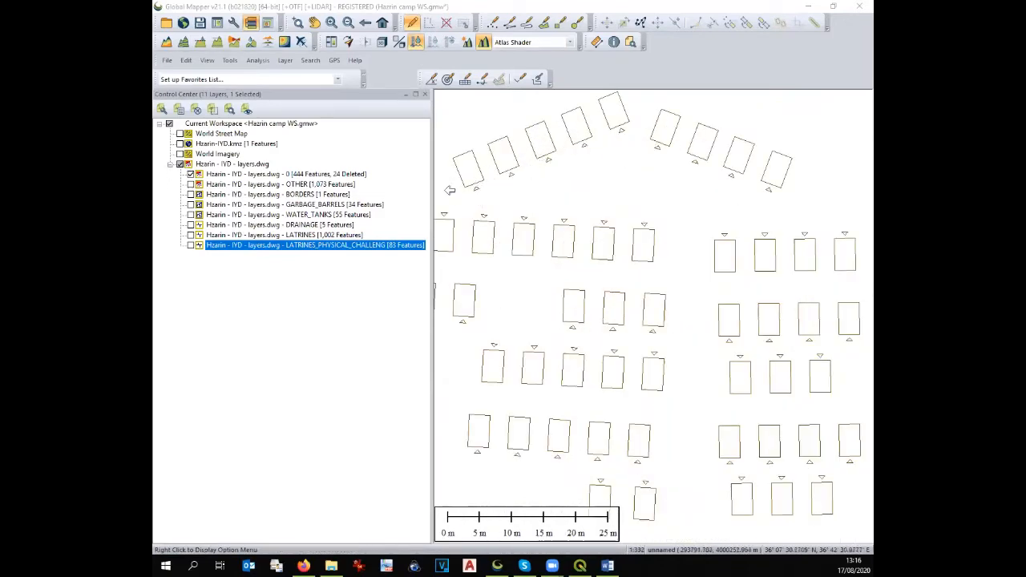
scroll(558, 205, "down", 2)
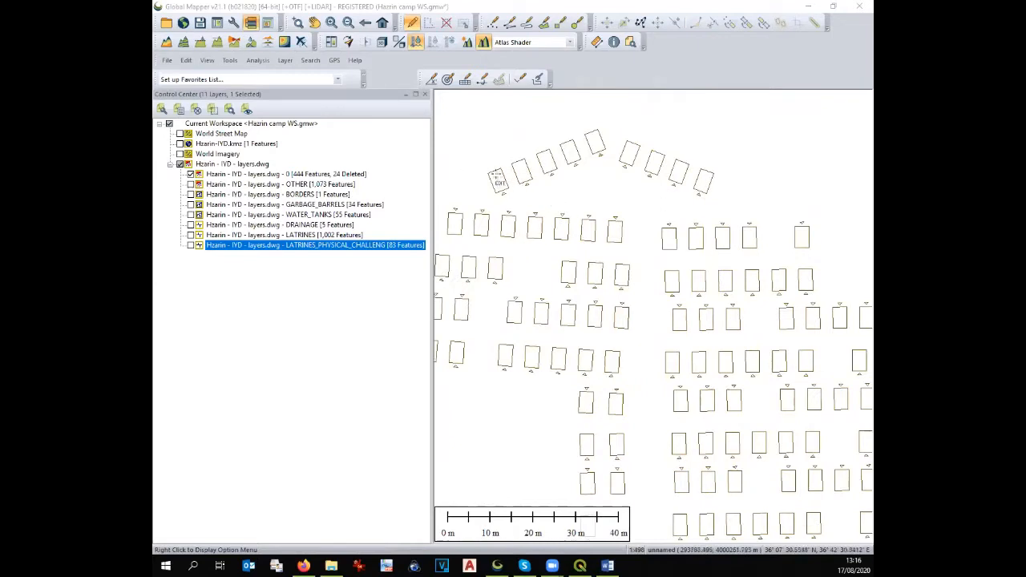
scroll(492, 176, "up", 3)
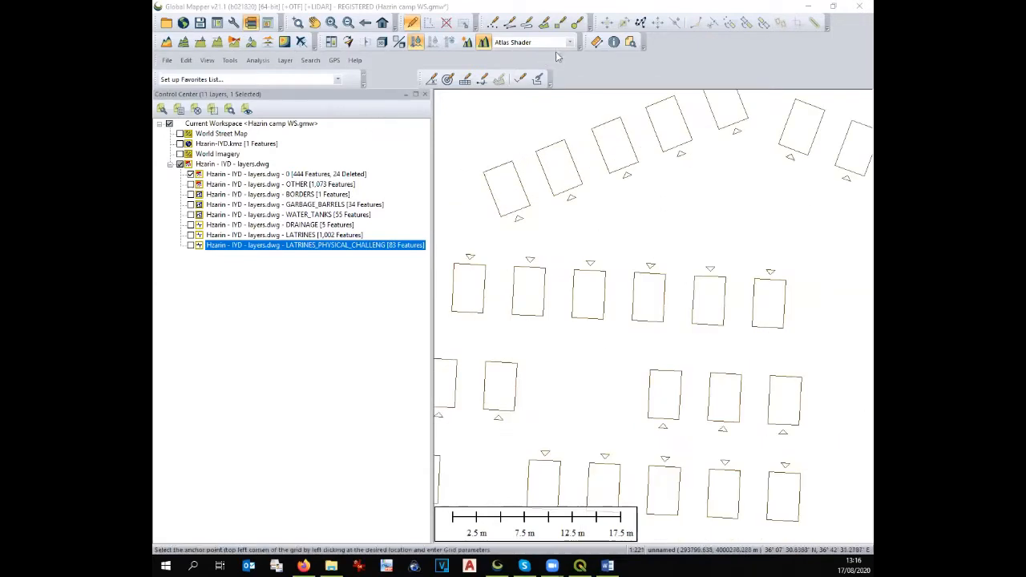
left_click(429, 22)
left_click(501, 215)
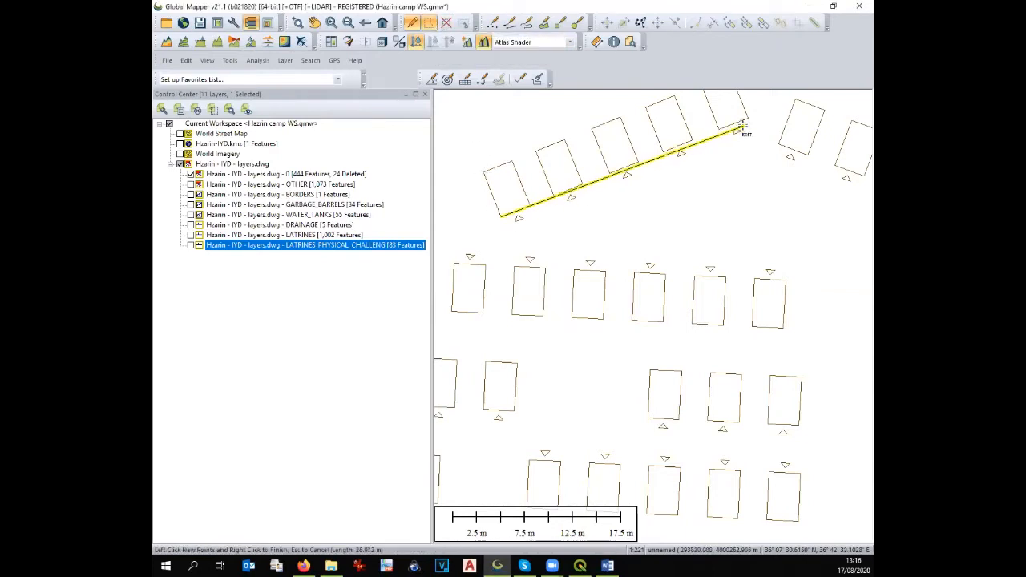
left_click(746, 126)
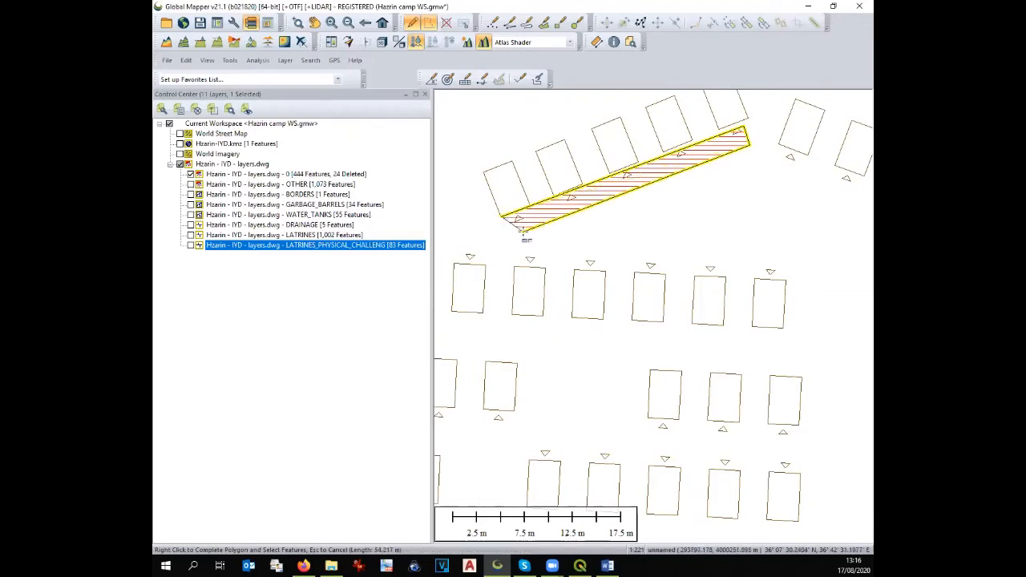
right_click(517, 232)
key("Escape")
scroll(509, 215, "up", 1)
left_click(508, 214)
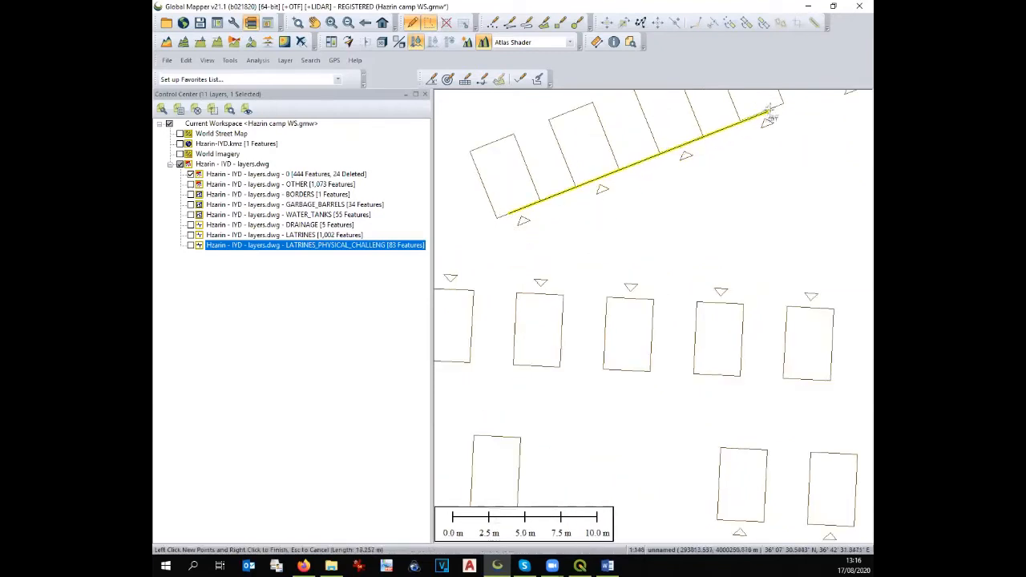
left_click(772, 118)
left_click(790, 145)
key("Escape")
left_click(508, 215)
key("Escape")
Select the four triangle markers below the western angled row of tents with a polygon and delete them
left_click(527, 233)
left_click(794, 118)
left_click(773, 117)
right_click(517, 221)
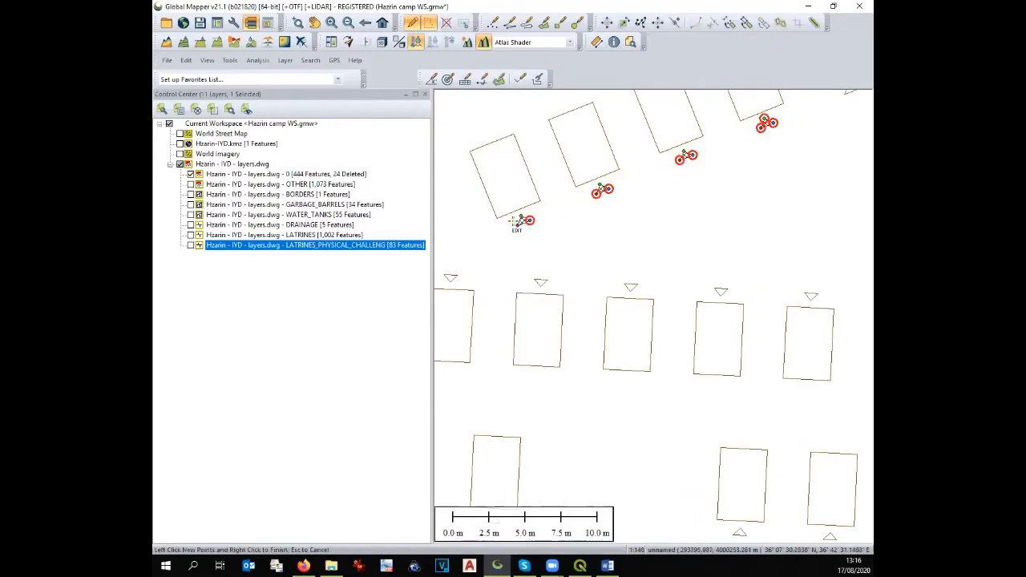
key("Delete")
Select the seven triangle markers above the row of seven tents south of the angled rows and delete them
scroll(514, 297, "down", 3)
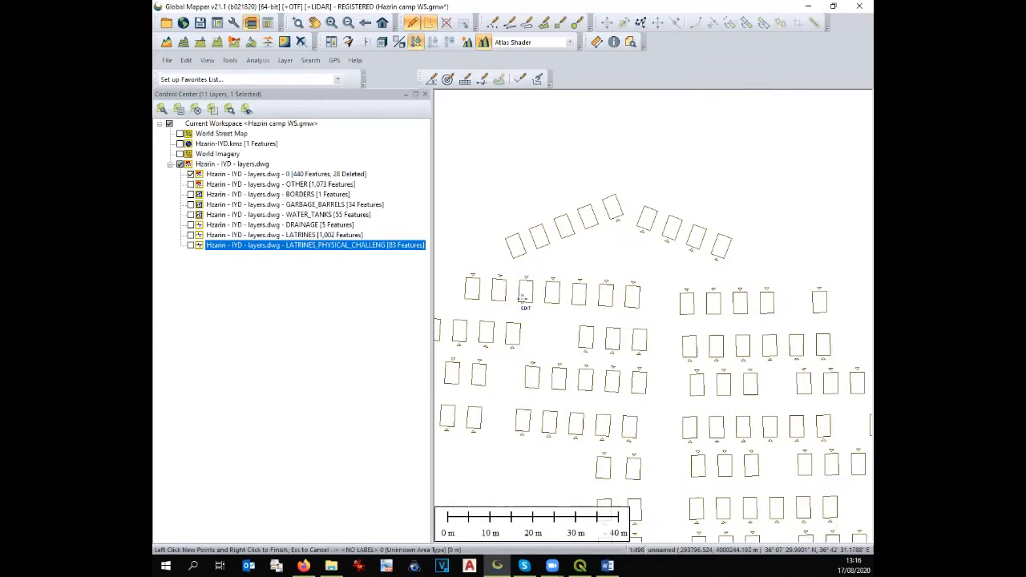
left_click(468, 271)
right_click(648, 280)
right_click(648, 280)
key("Escape")
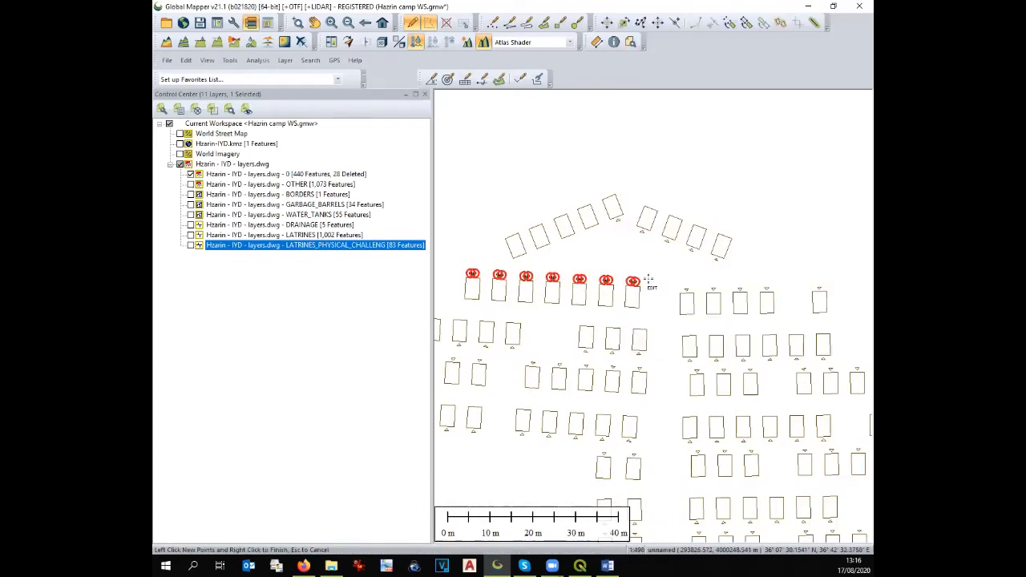
key("Delete")
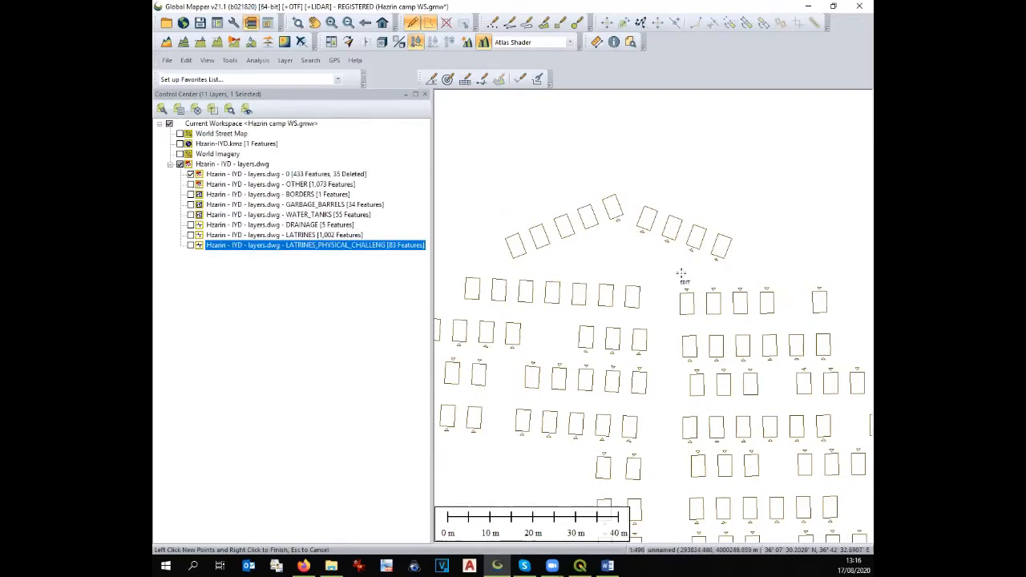
Delete the five triangle markers above the northernmost straight tent row in the eastern block
left_click(682, 289)
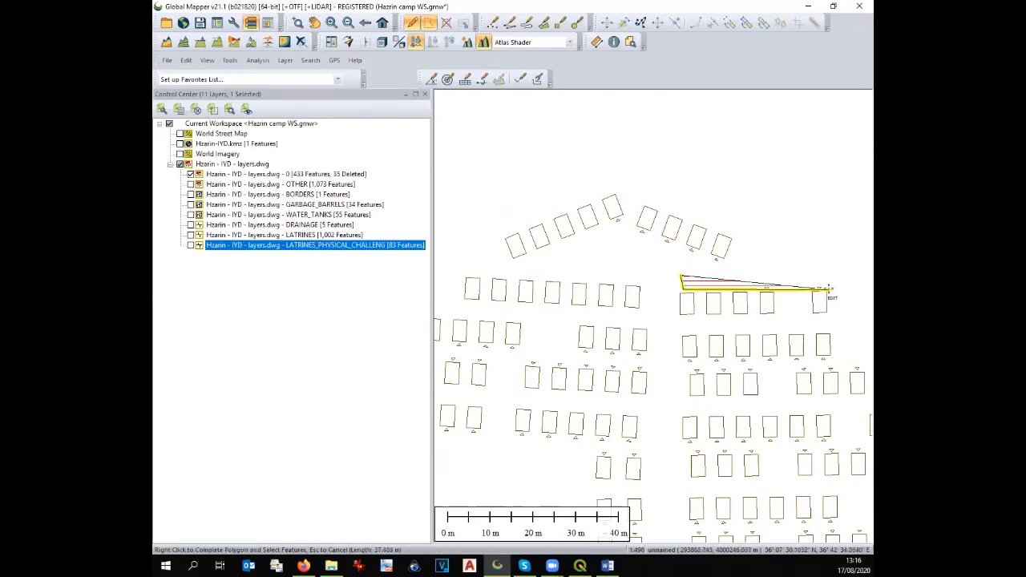
right_click(830, 286)
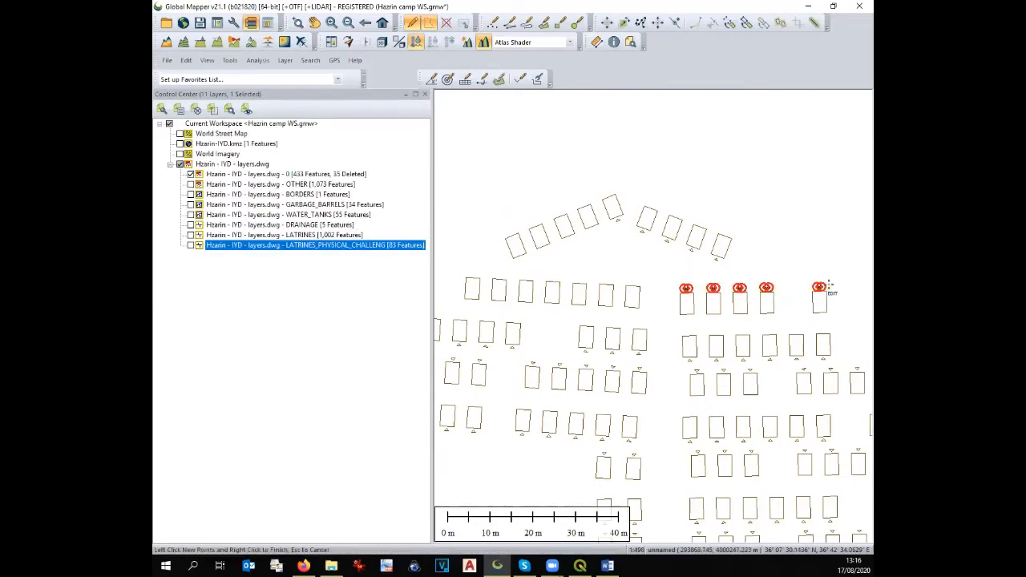
key("Delete")
Enclose the four triangle markers below the eastern angled row of tents in a selection polygon and delete them
left_click(636, 228)
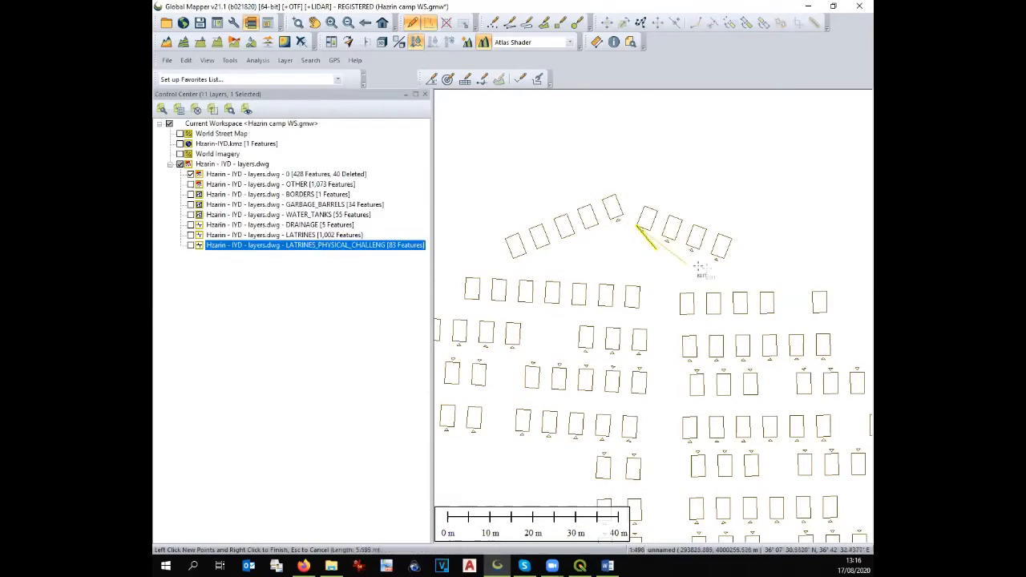
scroll(731, 269, "up", 1)
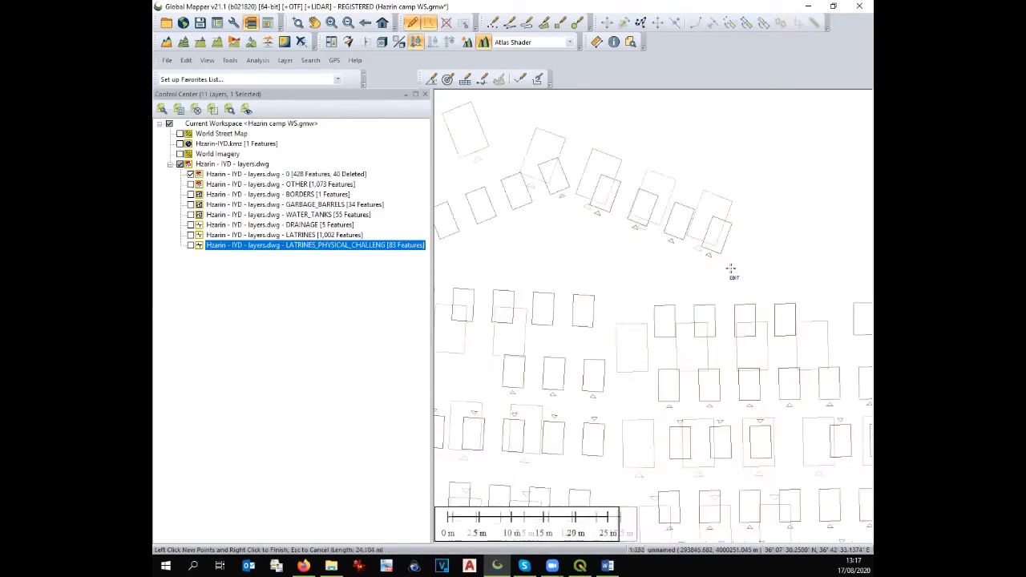
left_click(730, 259)
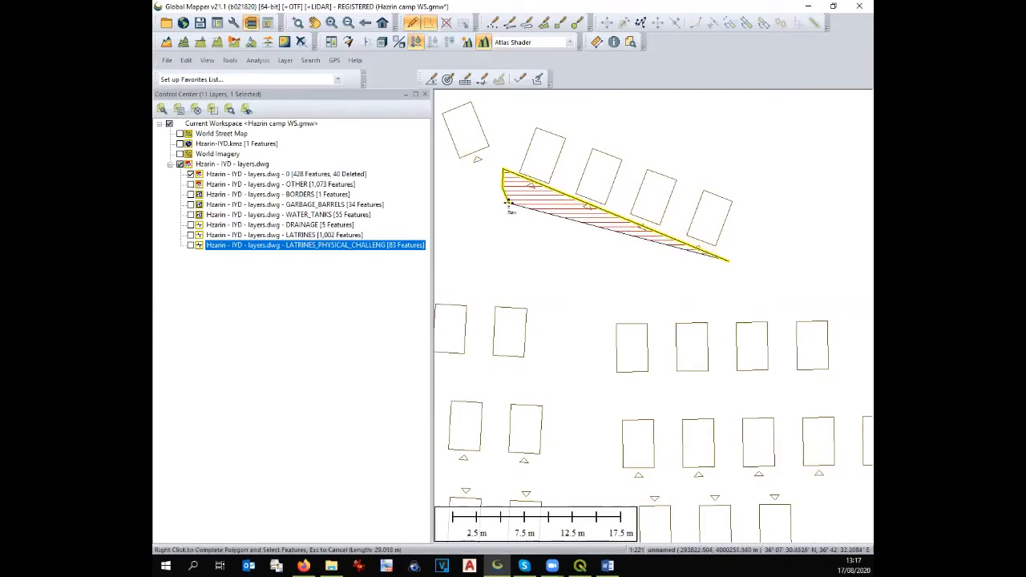
right_click(508, 202)
key("Delete")
Delete the last triangle marker at the peak of the angled tent rows and narrow the Control Center to enlarge the map view
left_click(496, 157)
left_click(473, 164)
right_click(473, 172)
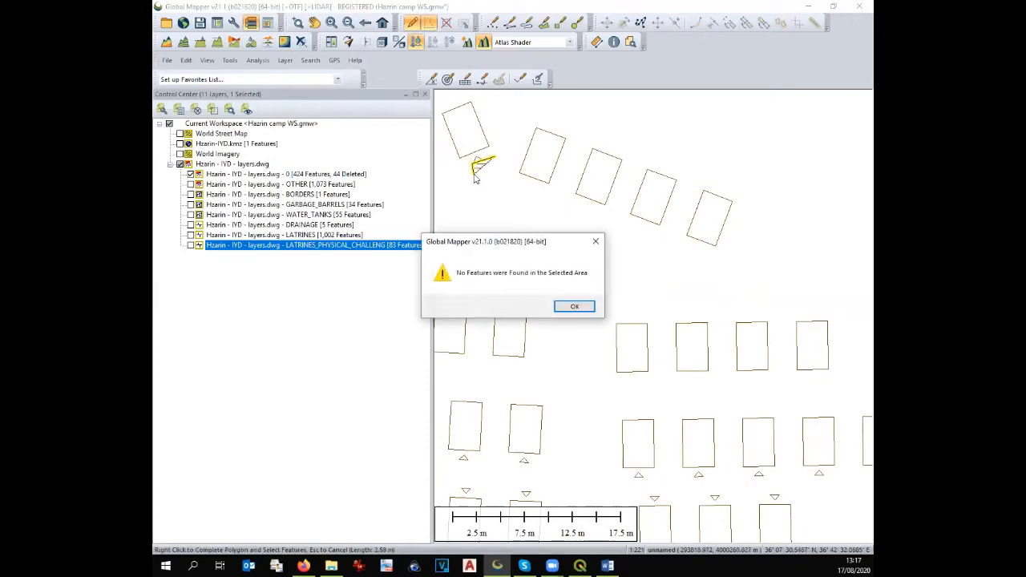
left_click(573, 306)
left_click(489, 146)
left_click(469, 160)
right_click(478, 169)
key("Delete")
left_click_drag(432, 192, 268, 193)
Try to select the triangle markers below the westernmost row of six tents with a polygon
scroll(508, 287, "down", 3)
scroll(544, 290, "down", 1)
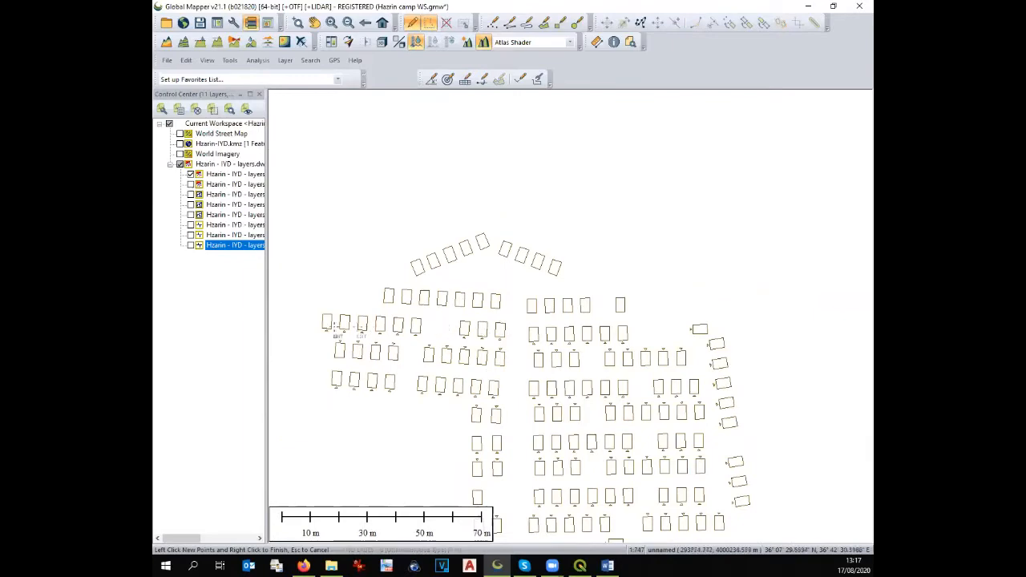
scroll(322, 331, "up", 2)
left_click(341, 332)
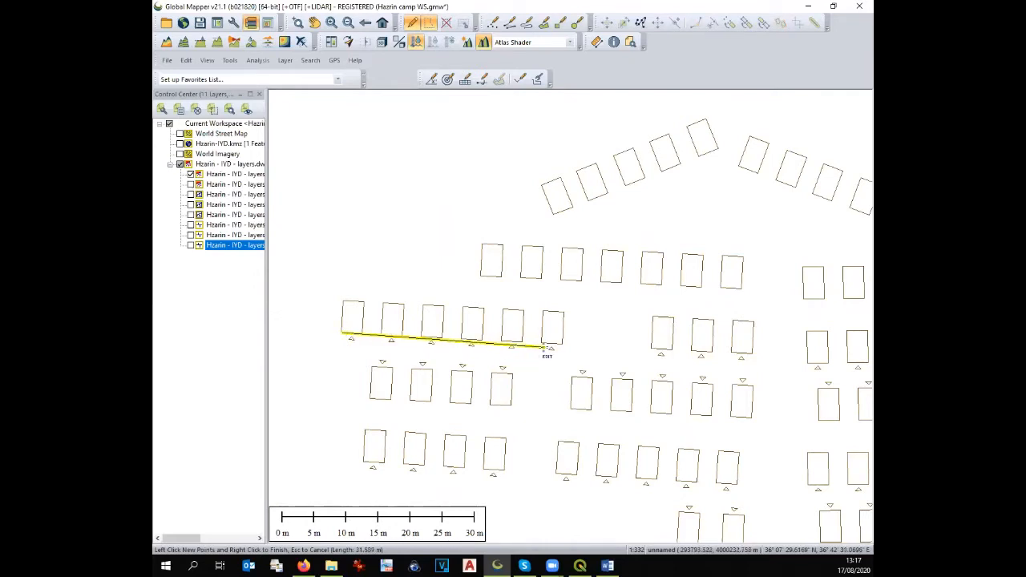
scroll(392, 350, "up", 2)
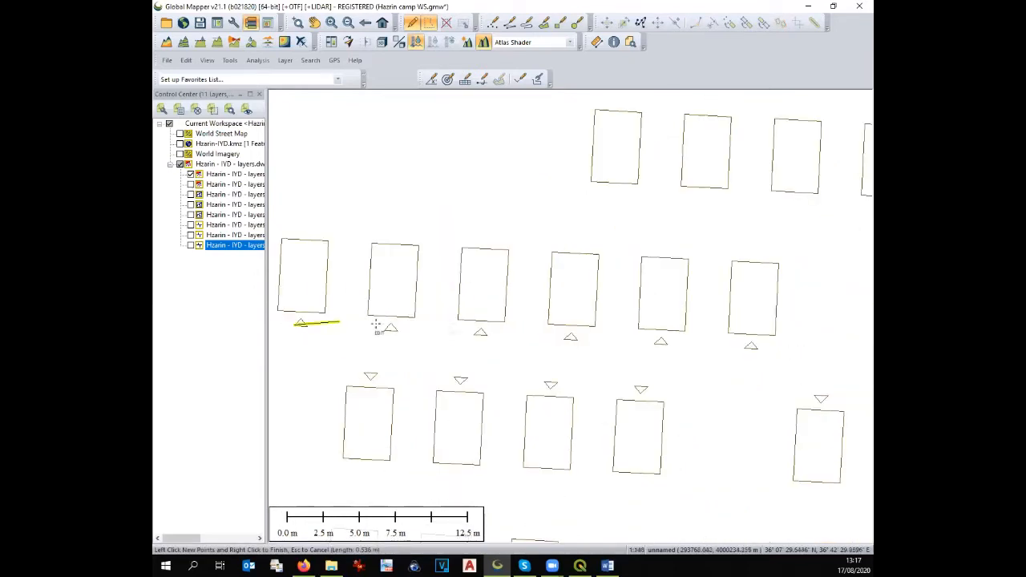
left_click(794, 356)
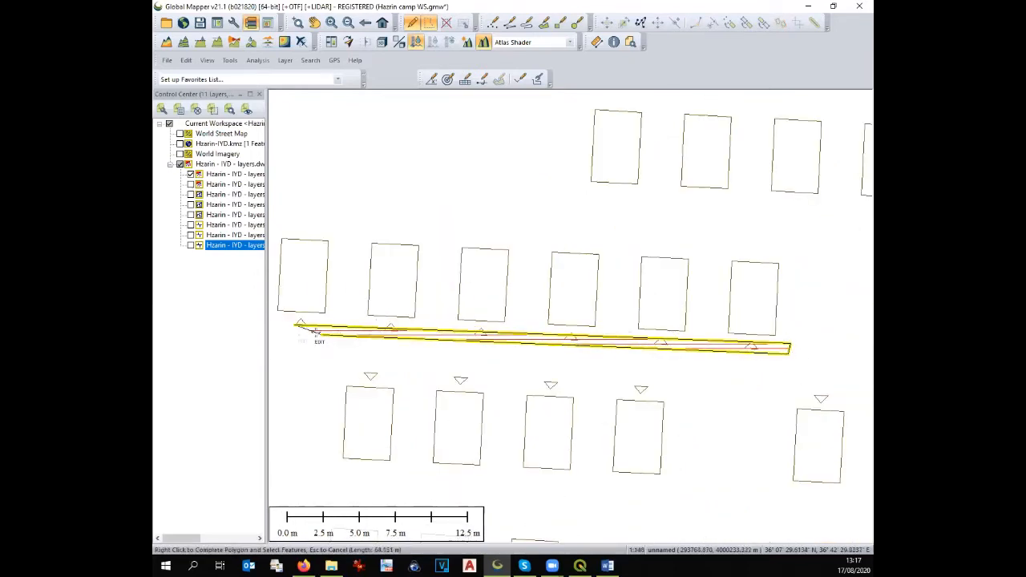
right_click(298, 330)
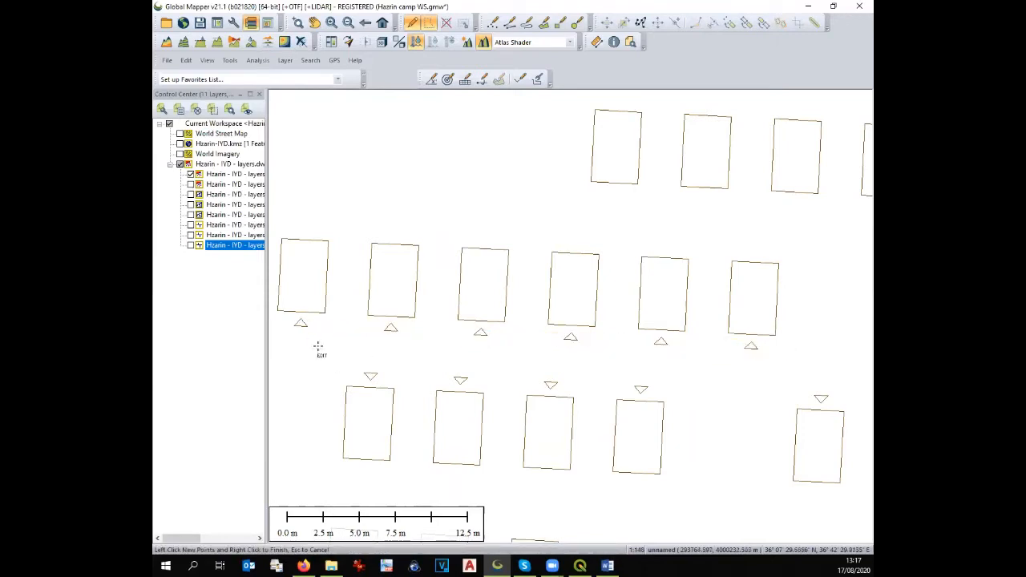
left_click(293, 316)
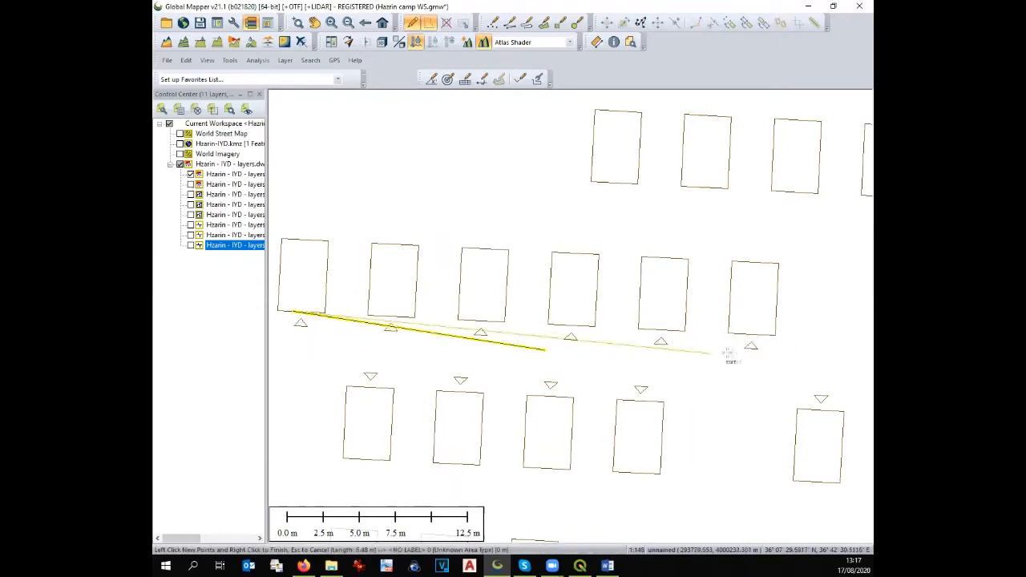
scroll(642, 364, "down", 1)
left_click(527, 287)
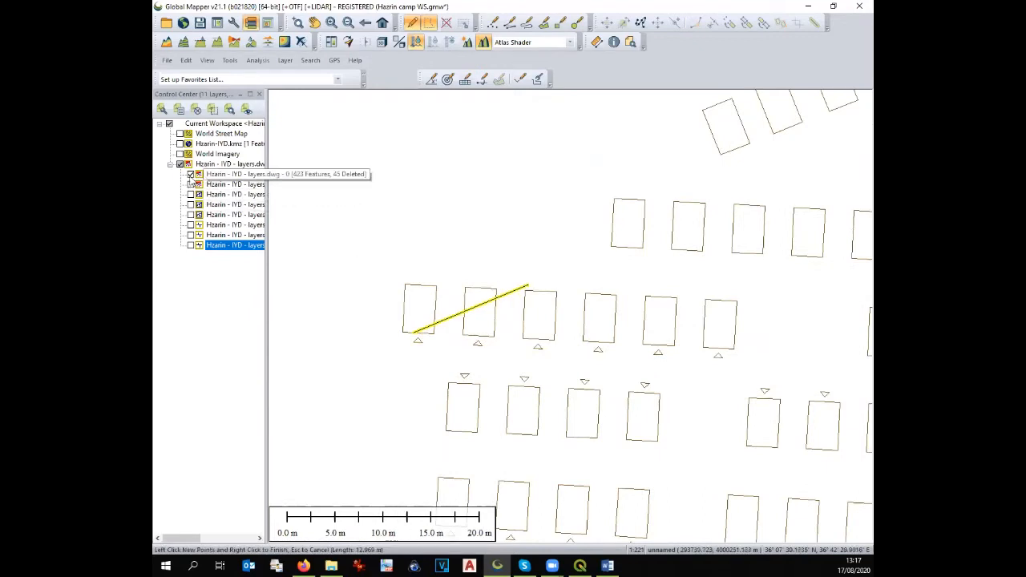
Hide sub-layer 0 and browse the files to open, sorting the SHAPE Azrin folder by type and returning to the GIS folder
left_click(190, 175)
left_click(176, 23)
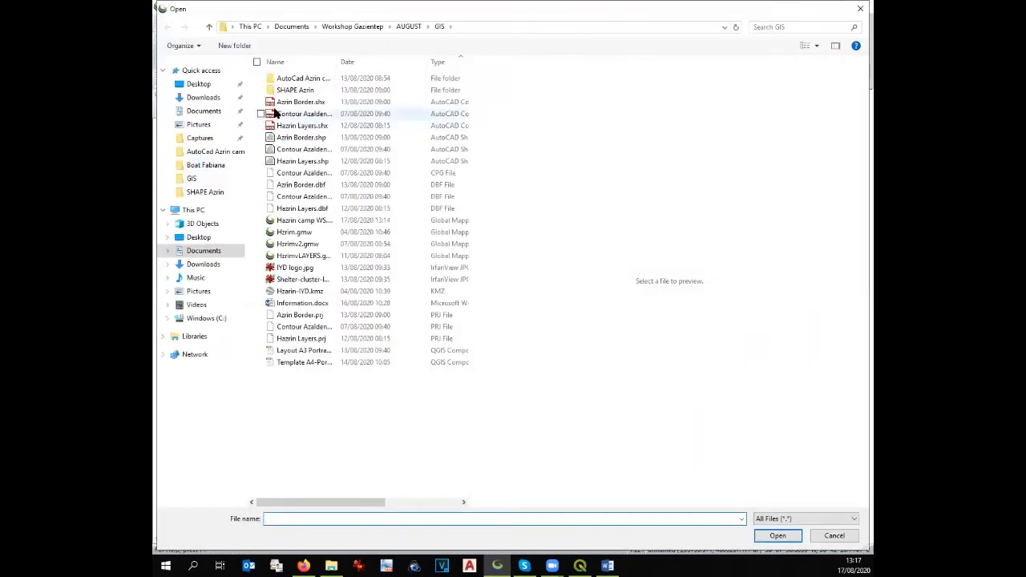
double_click(294, 91)
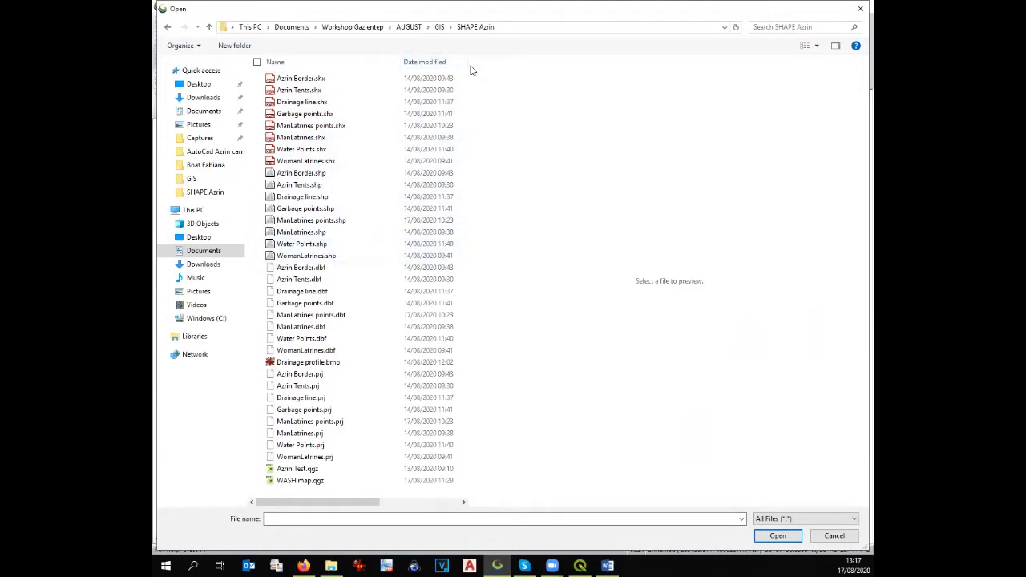
left_click_drag(469, 66, 561, 64)
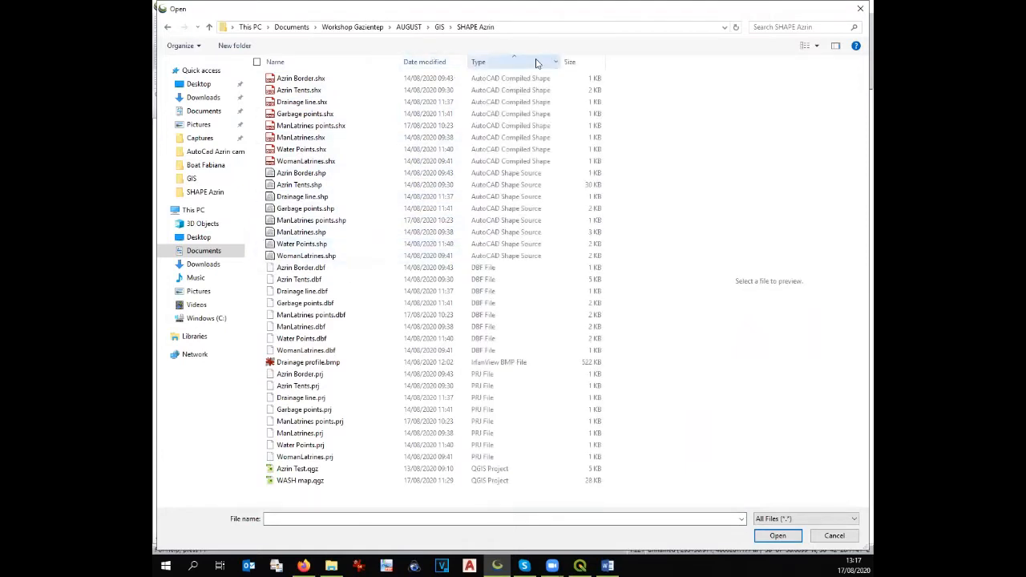
left_click(536, 64)
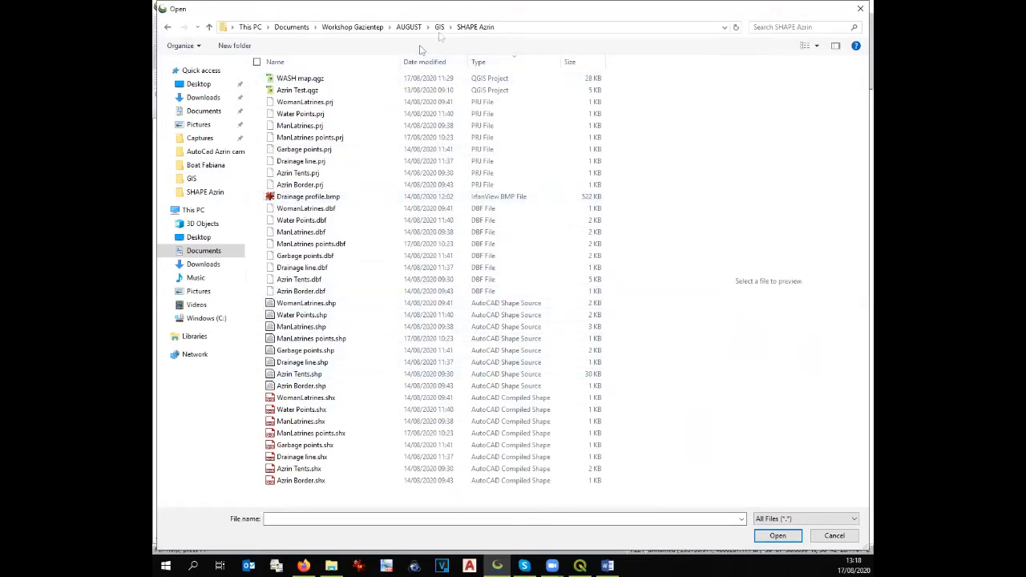
left_click(439, 29)
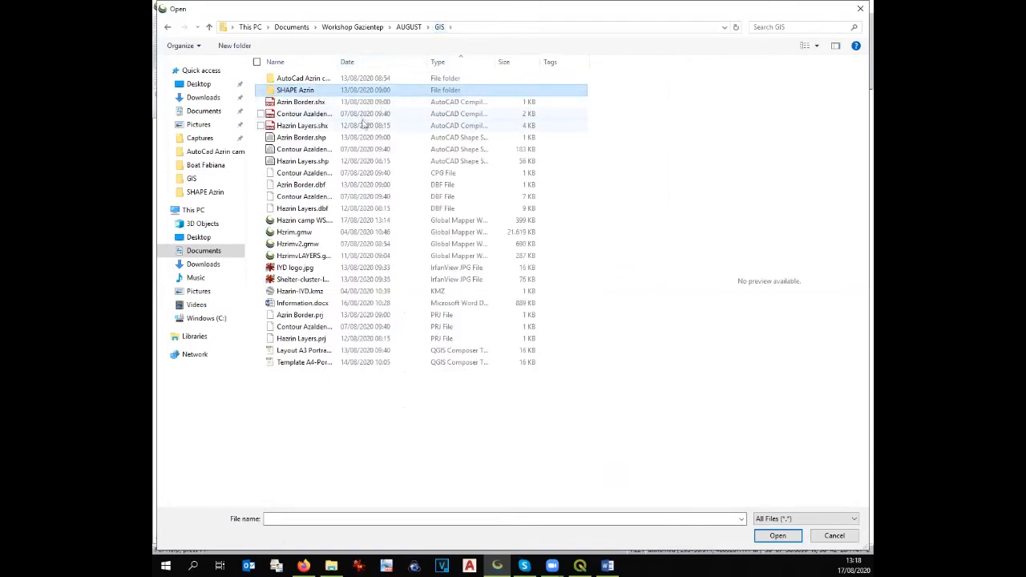
left_click(452, 80)
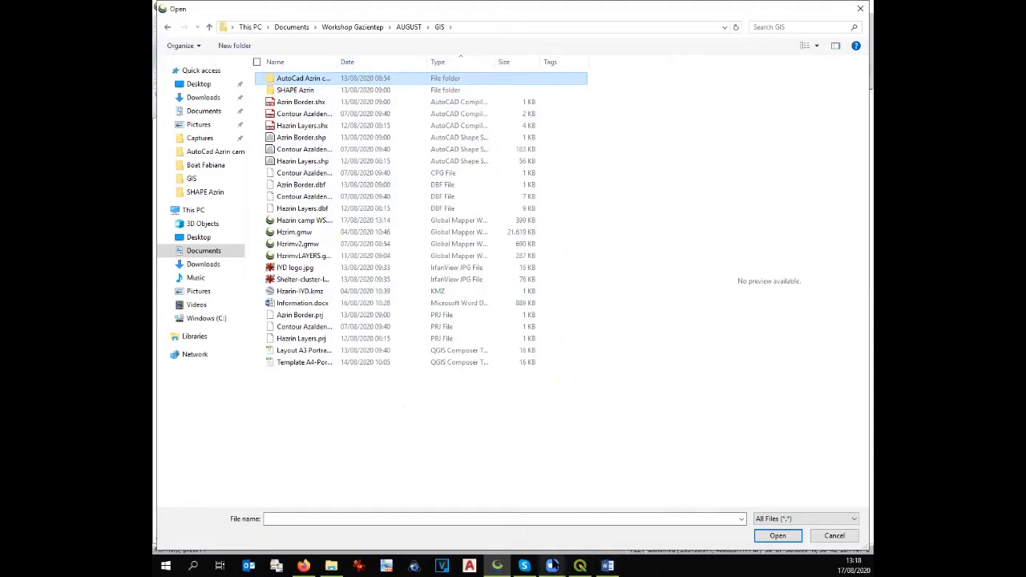
left_click(495, 565)
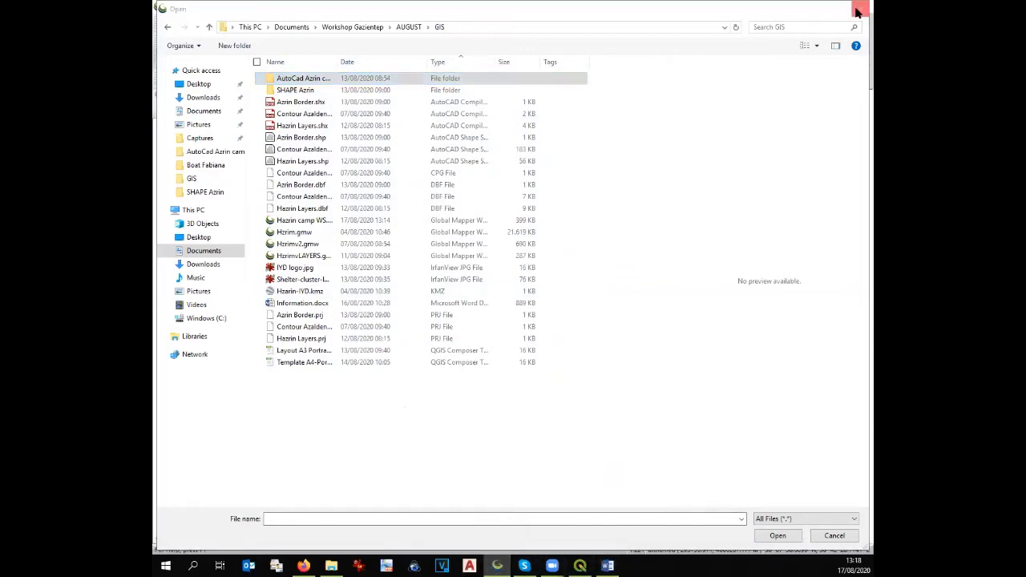
Close the file browser without opening anything and show sub-layer 0 of the plan again
left_click(856, 11)
left_click(191, 174)
scroll(481, 287, "down", 1)
scroll(422, 321, "up", 1)
scroll(422, 321, "up", 1)
left_click(440, 310)
left_click(846, 329)
key("Escape")
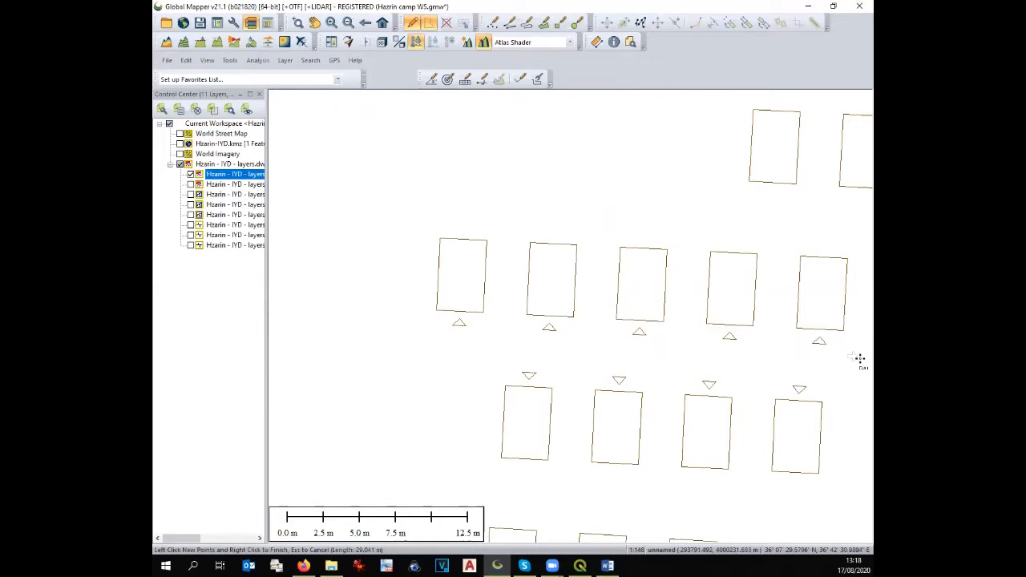
Enclose the triangle markers below the first four tents of the westernmost six-tent row in a selection polygon and delete them
left_click(853, 347)
left_click(368, 313)
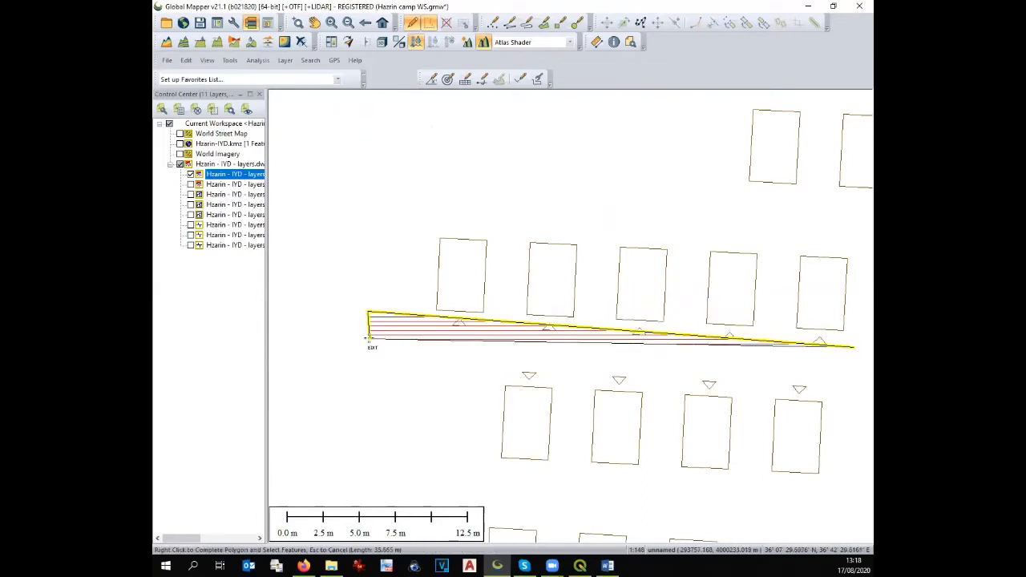
right_click(369, 338)
key("Delete")
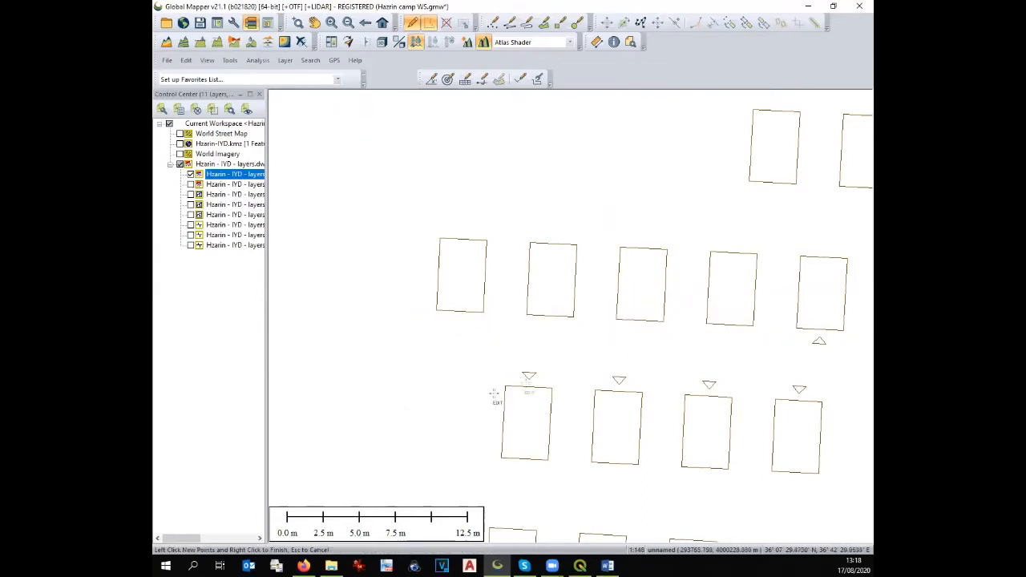
Enclose the four triangle markers above the four-tent row just south of it in a selection polygon and delete them
left_click(501, 360)
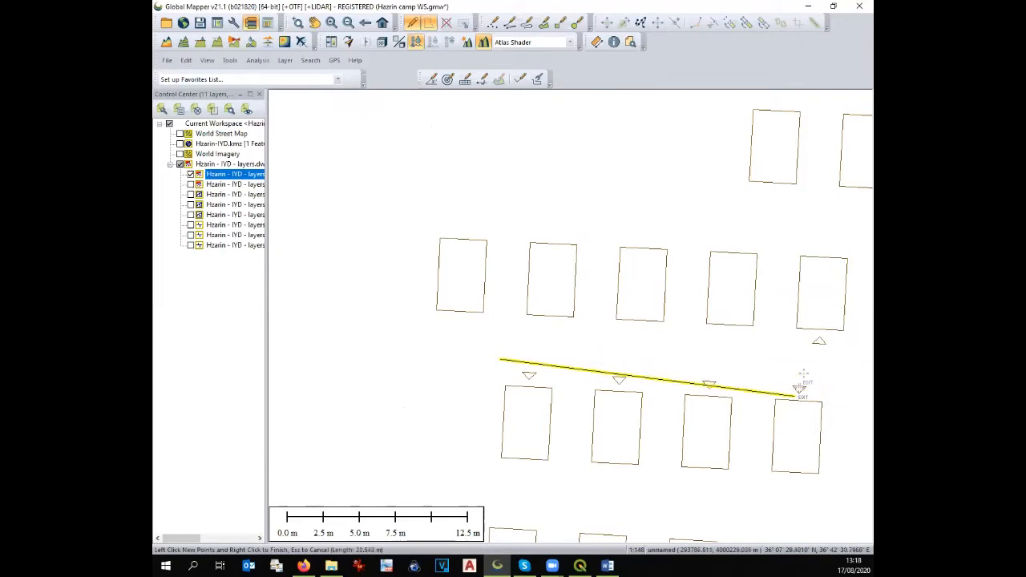
left_click(806, 373)
left_click(826, 389)
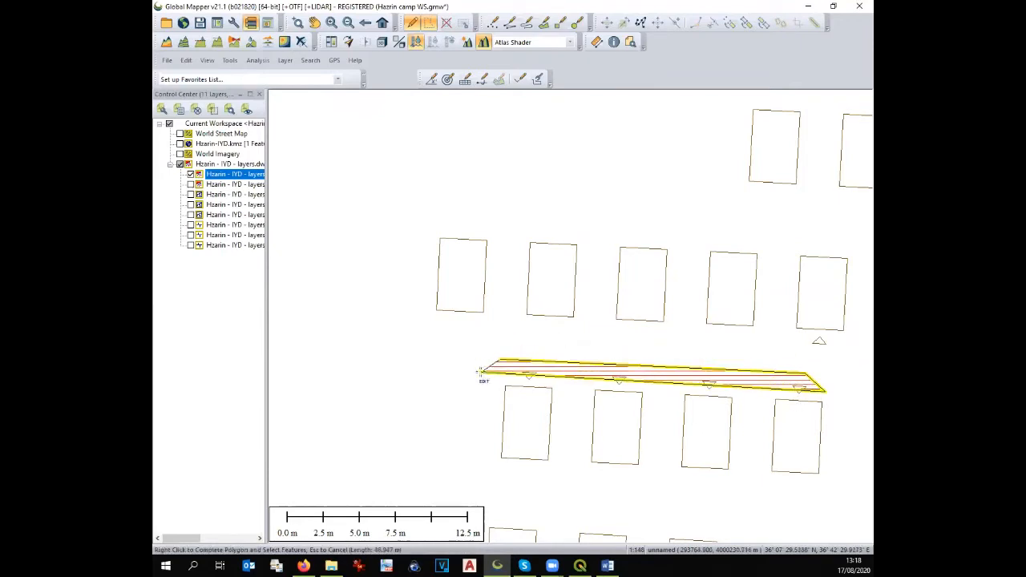
right_click(481, 371)
key("Delete")
Delete the triangle markers below the sixth tent of the six-tent row and the three tents east of it
scroll(421, 334, "down", 2)
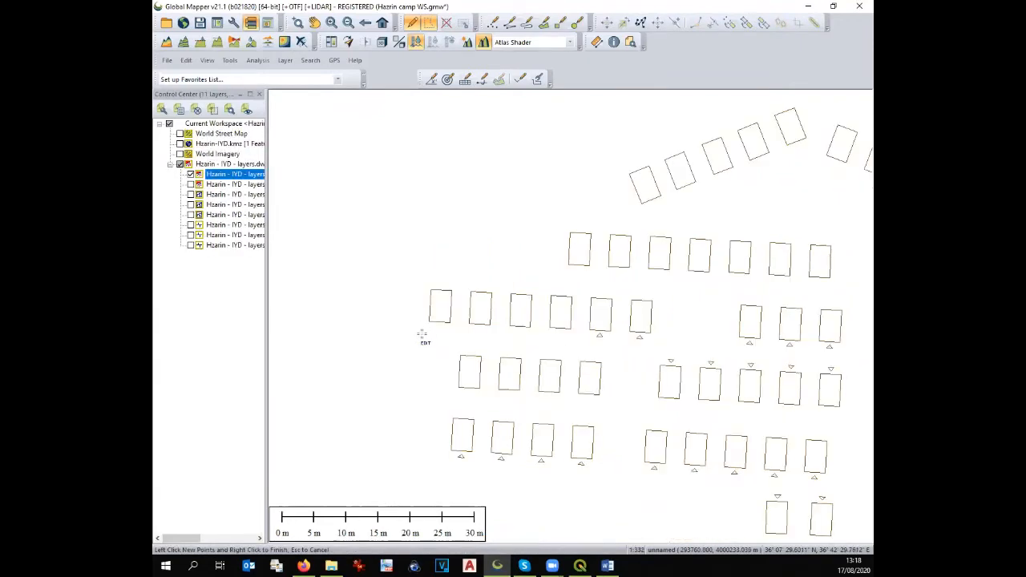
left_click(593, 331)
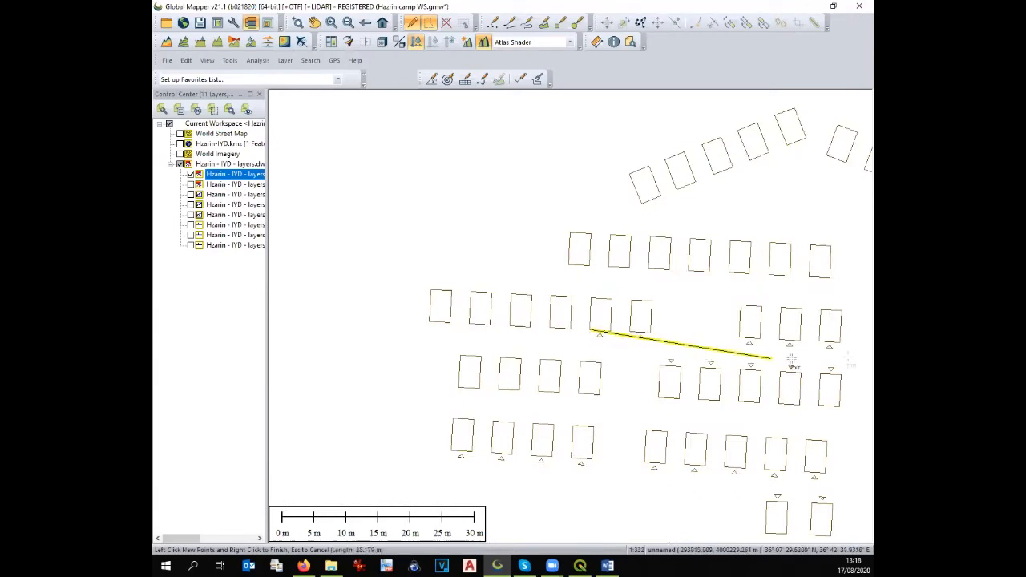
left_click(853, 345)
right_click(850, 371)
key("Delete")
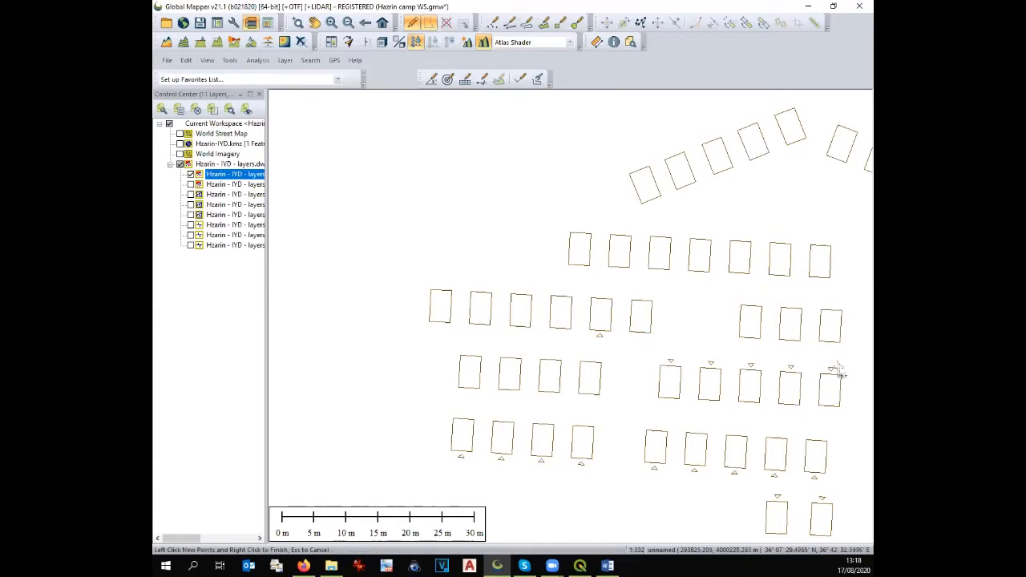
Delete the triangle markers above the first four tents of the western block's five-tent row with a selection polygon
left_click(614, 349)
right_click(610, 343)
key("Delete")
Delete the leftover triangle markers below the six-tent row's fifth tent and above the five-tent row's last tent
left_click(600, 337)
scroll(598, 335, "up", 3)
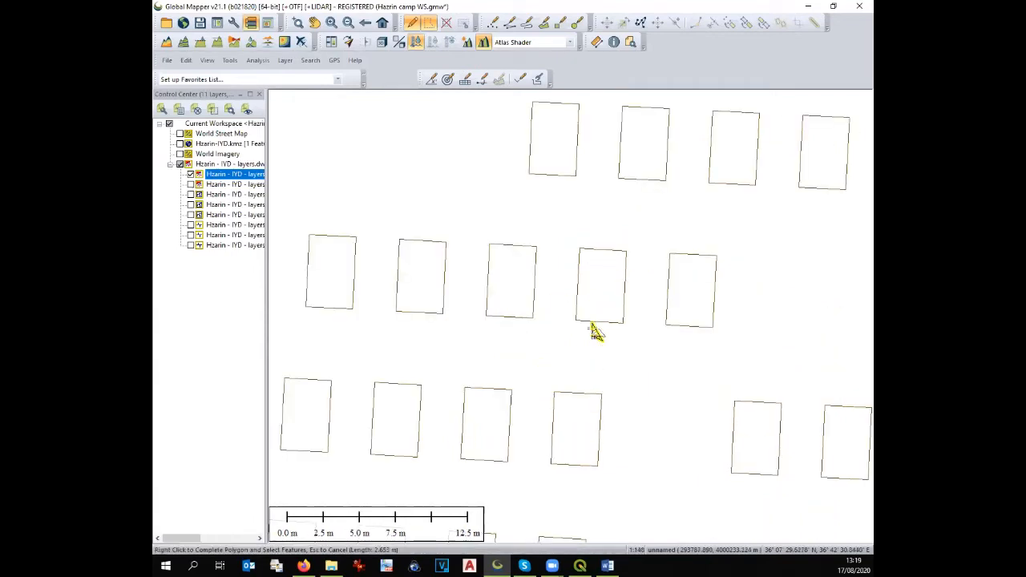
right_click(594, 332)
scroll(597, 337, "down", 3)
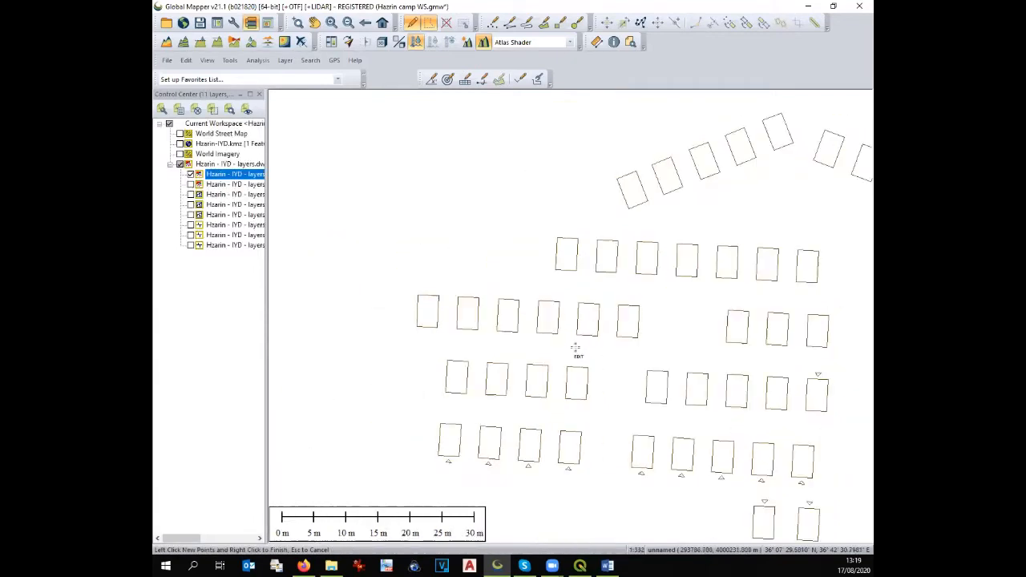
left_click(819, 375)
right_click(819, 375)
Enclose the nine triangle markers below the western block's lowest row in a selection polygon and delete them
scroll(816, 372, "down", 4)
scroll(794, 370, "up", 2)
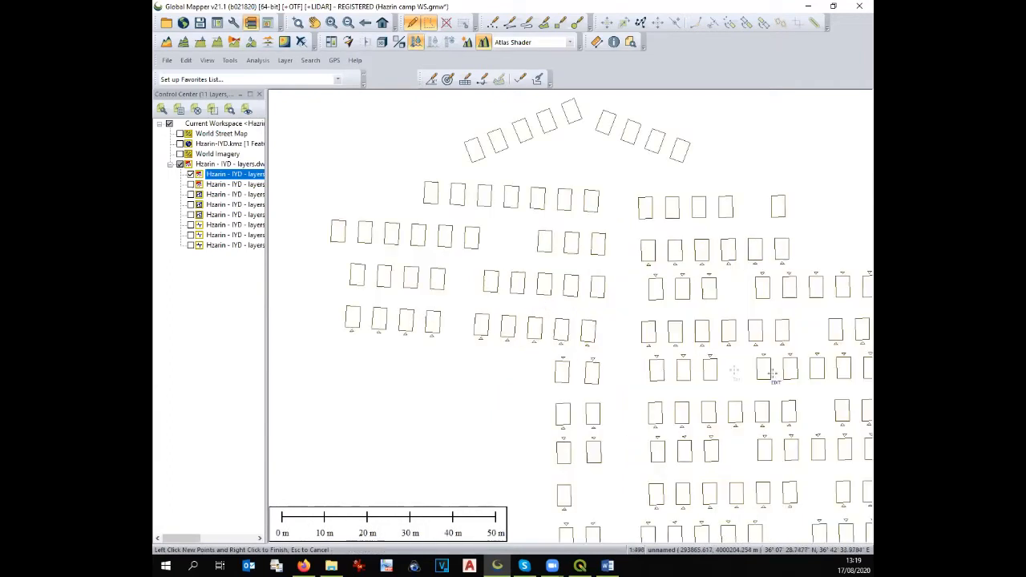
left_click(359, 329)
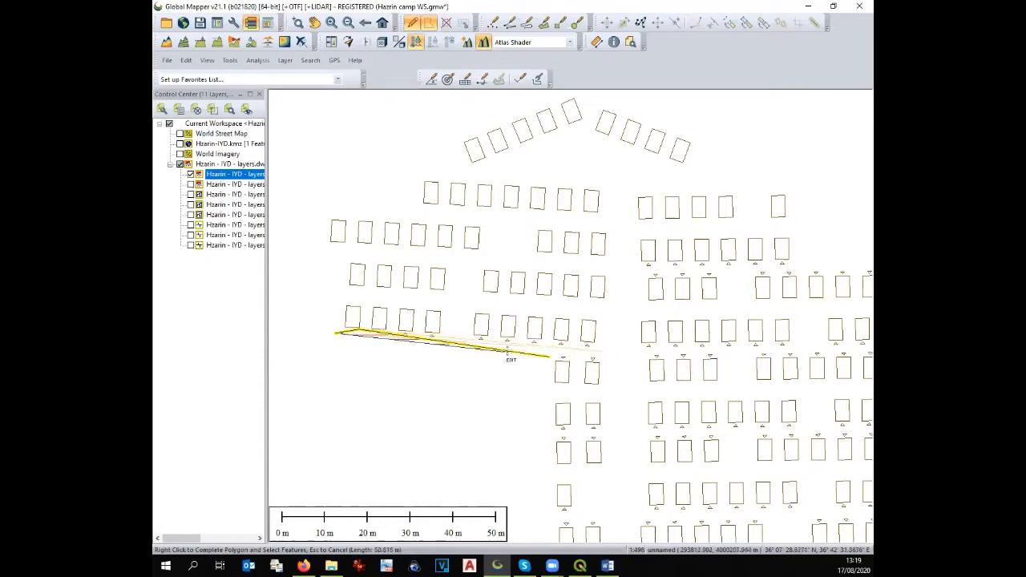
left_click(616, 347)
right_click(487, 345)
Enclose the nine triangle markers below the fourth row of the central block in a selection polygon and delete them
scroll(428, 328, "down", 2)
scroll(660, 353, "up", 2)
left_click(465, 321)
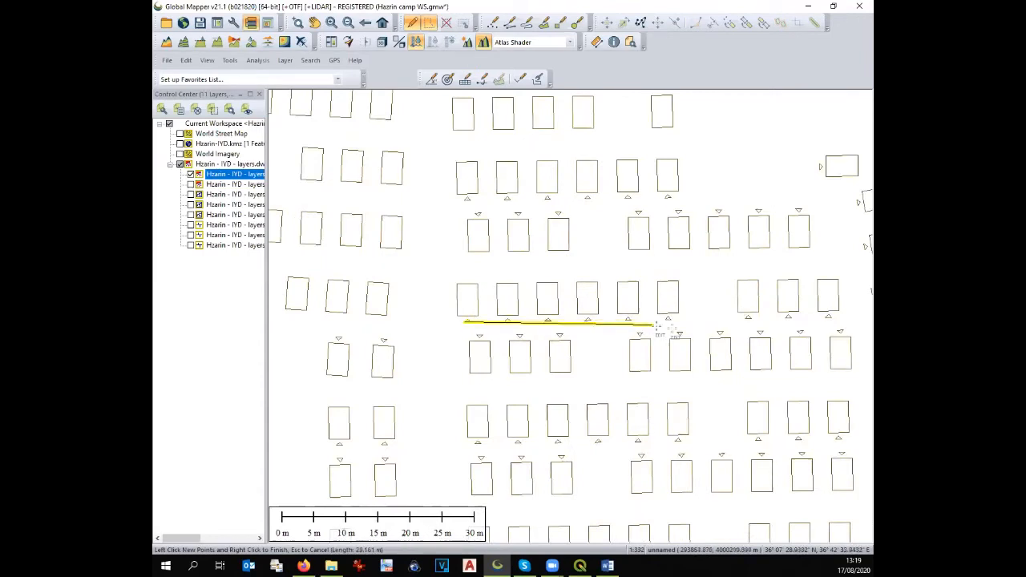
right_click(851, 319)
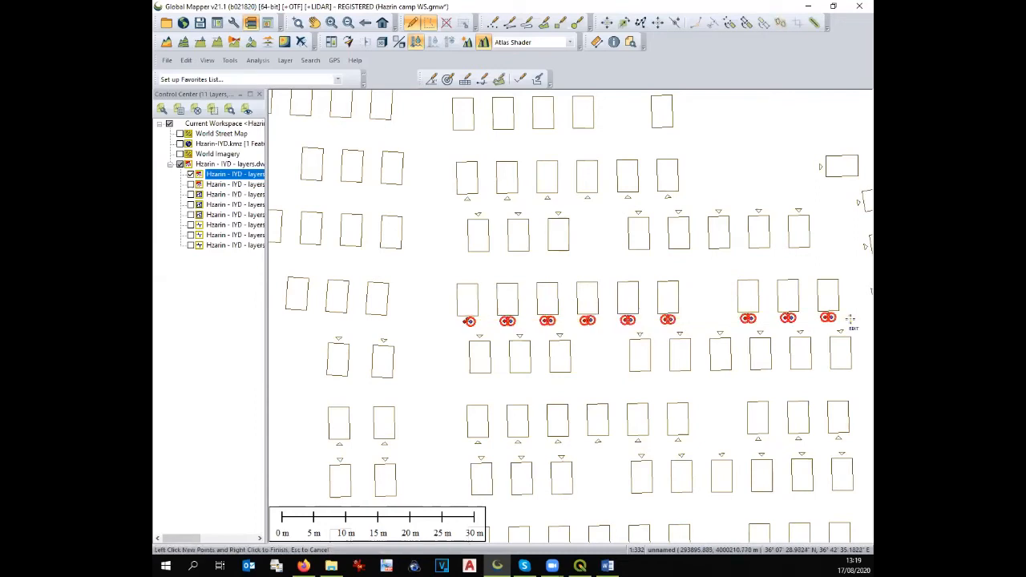
Delete the triangle markers above the central block's fifth row, first the western three and then the eastern six
left_click(459, 337)
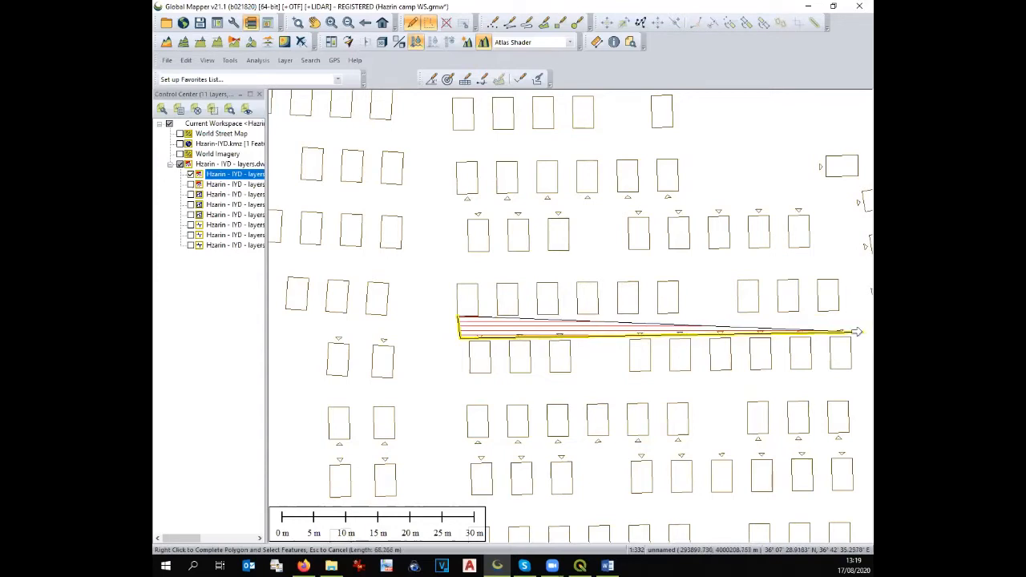
left_click(778, 326)
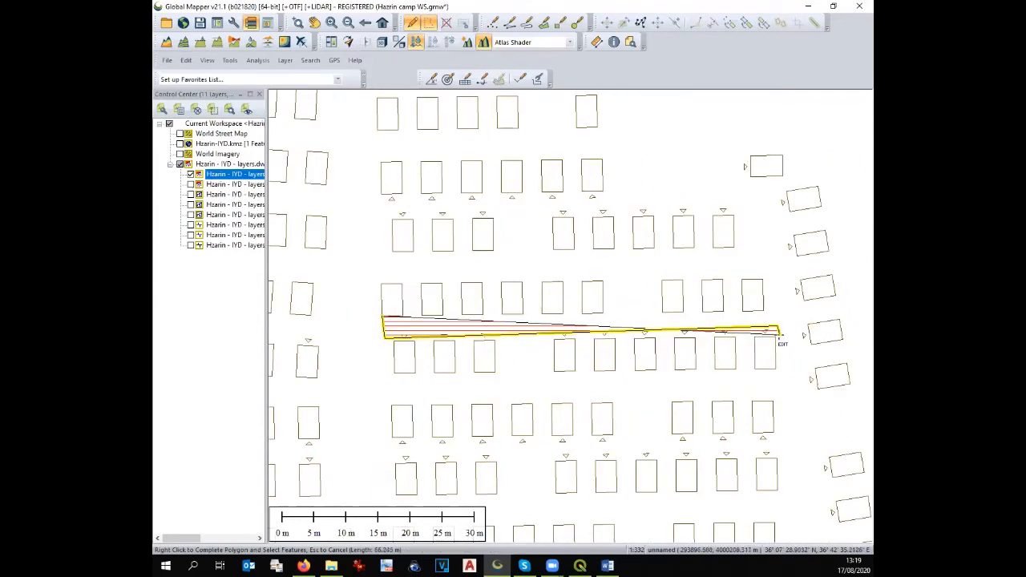
right_click(779, 337)
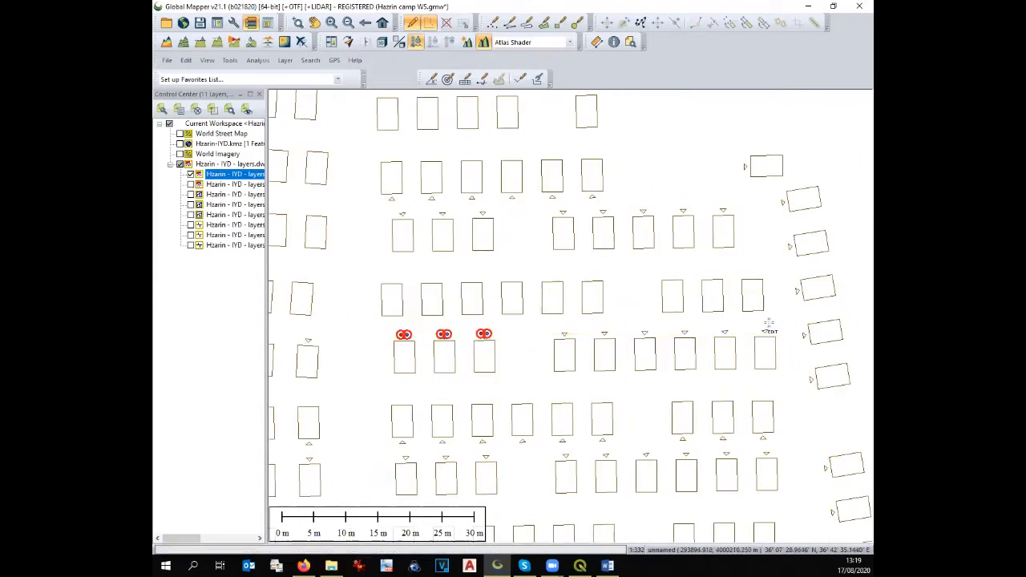
left_click(562, 336)
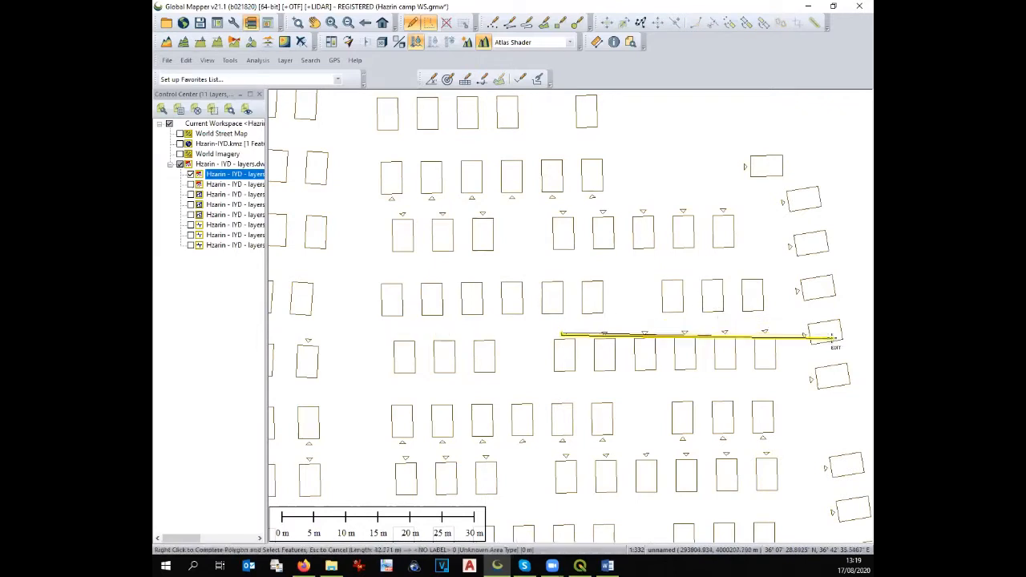
right_click(780, 327)
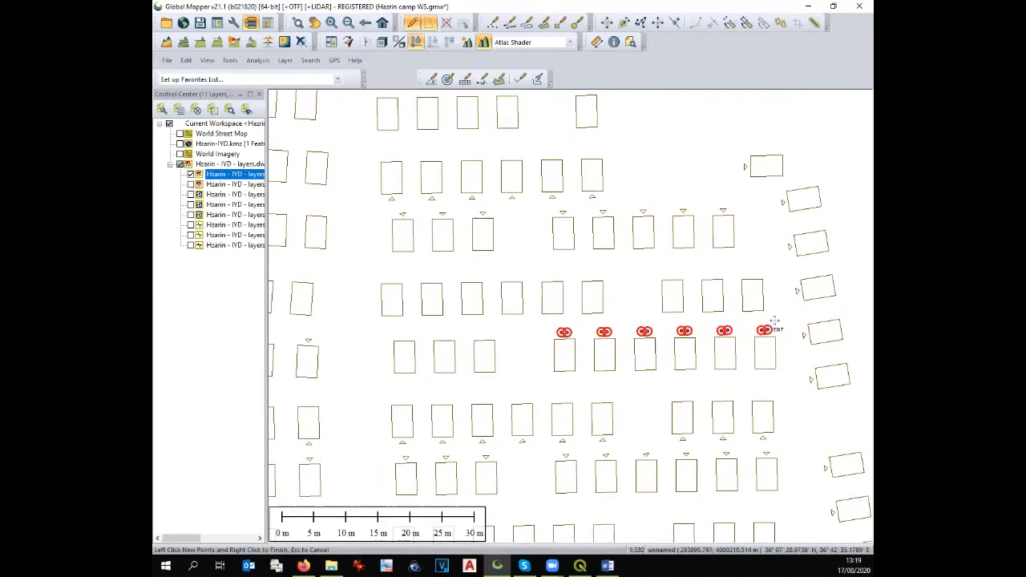
Enclose the six easternmost triangle markers below the sixth row of the central block in a polygon and delete them
scroll(402, 433, "up", 1)
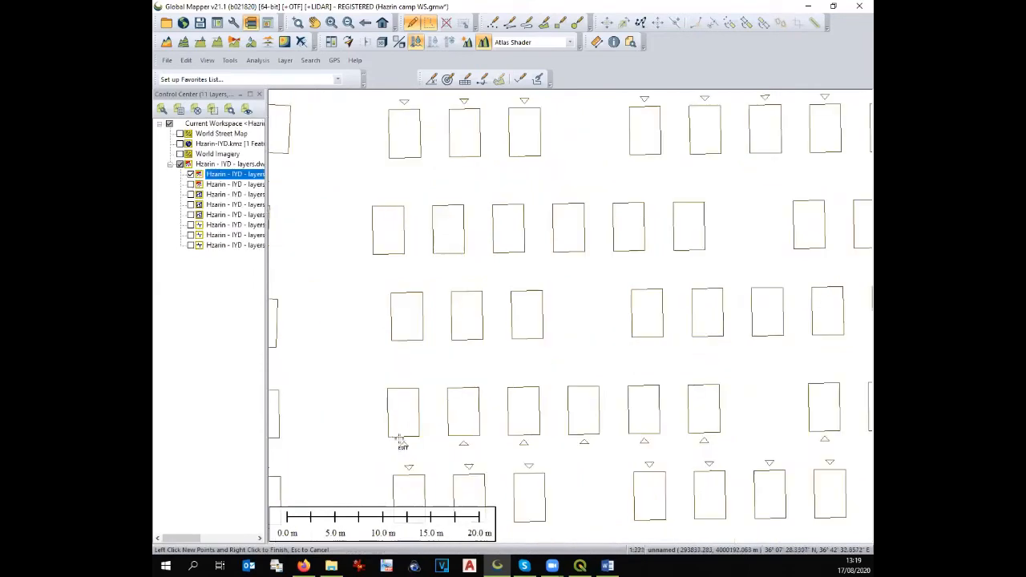
scroll(419, 401, "down", 2)
scroll(350, 405, "up", 1)
left_click(361, 394)
left_click(746, 397)
right_click(746, 398)
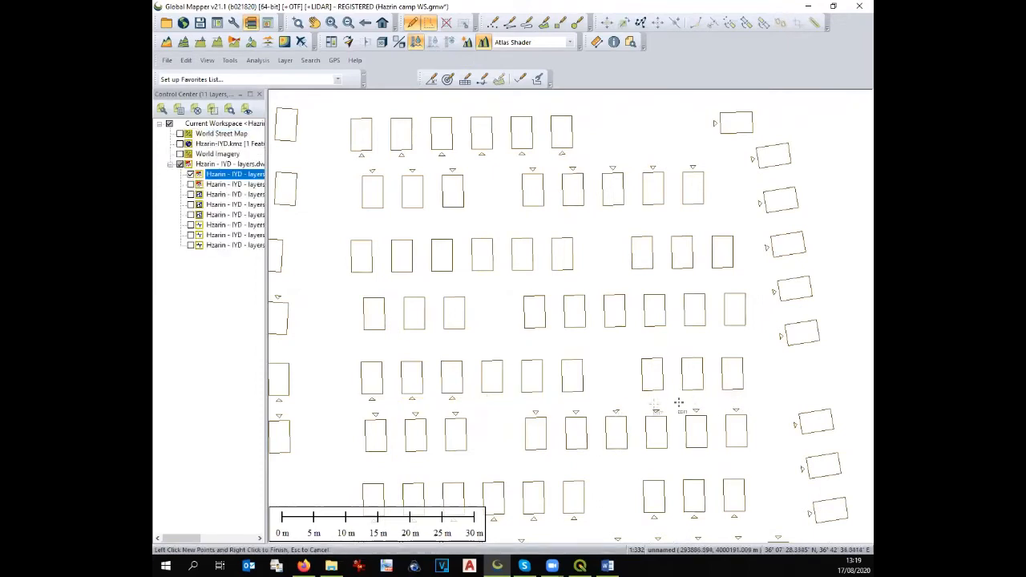
Try to delete the three remaining triangle markers below the sixth row with a selection polygon
left_click(457, 410)
right_click(459, 401)
key("Delete")
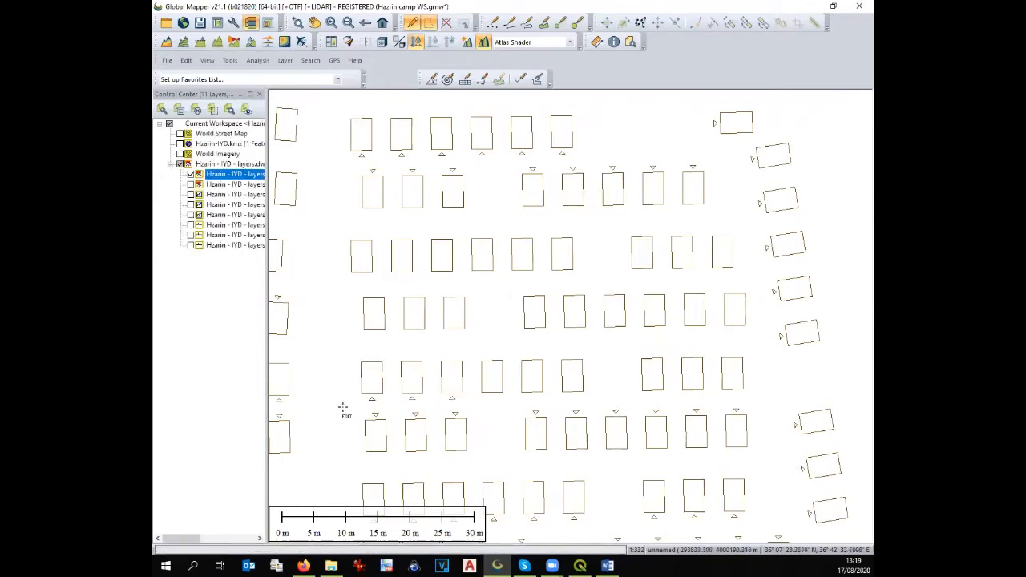
Delete the six triangle markers between the three westernmost tents of the central block's sixth and seventh rows with one polygon
scroll(343, 411, "up", 3)
left_click(396, 427)
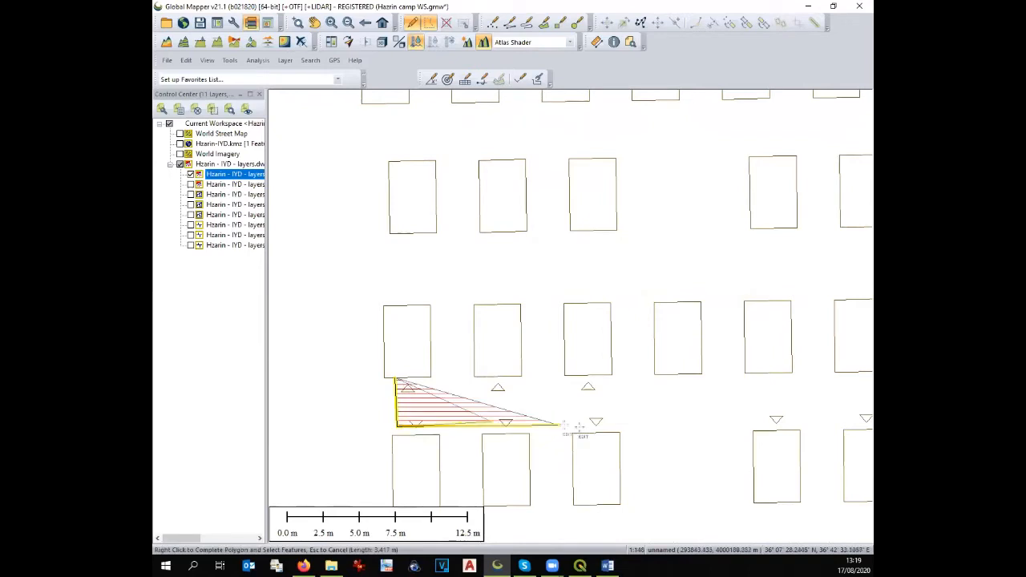
left_click(626, 427)
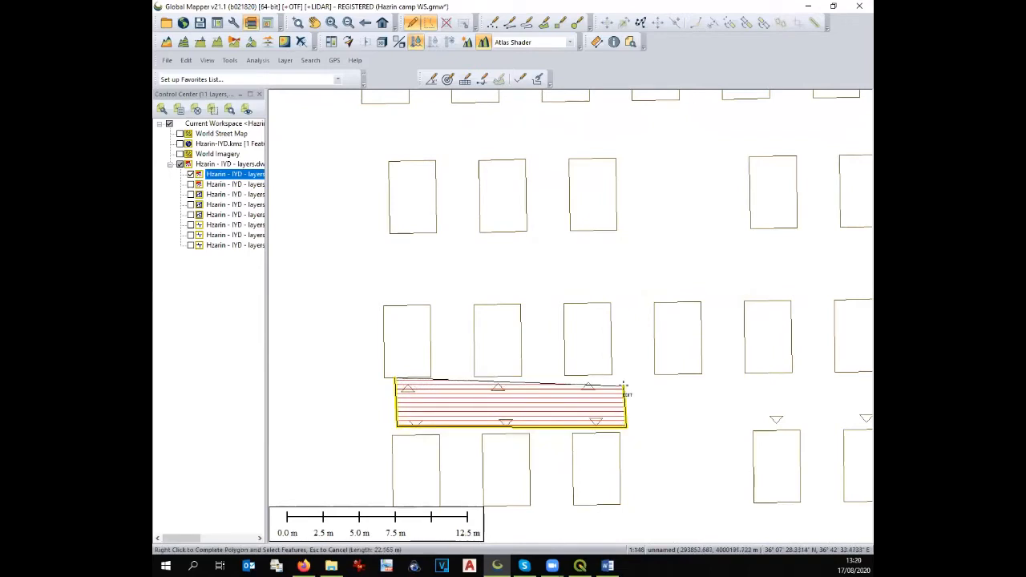
right_click(624, 389)
key("Delete")
scroll(618, 389, "down", 3)
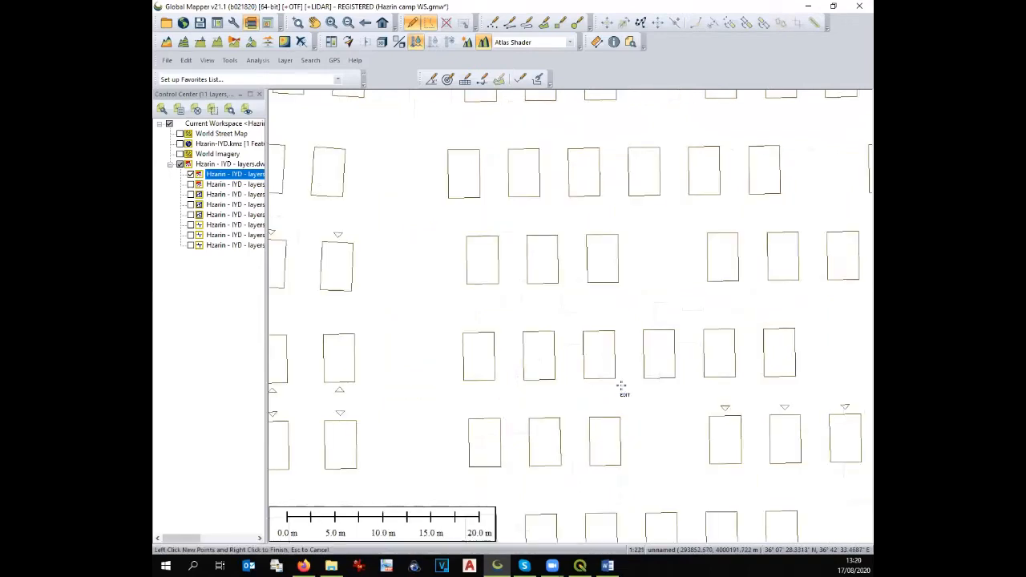
left_click(642, 377)
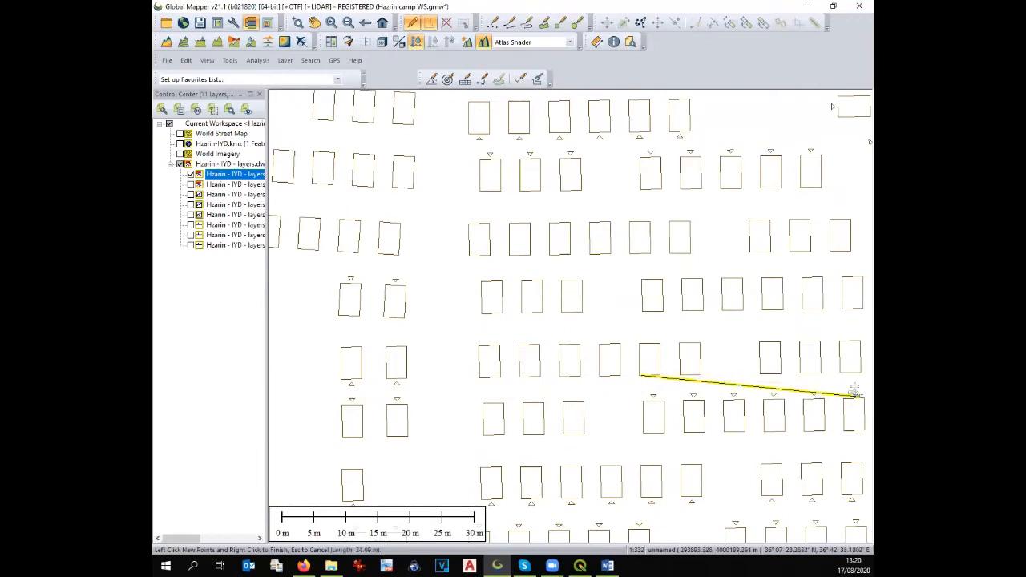
scroll(667, 383, "down", 2)
scroll(782, 387, "up", 3)
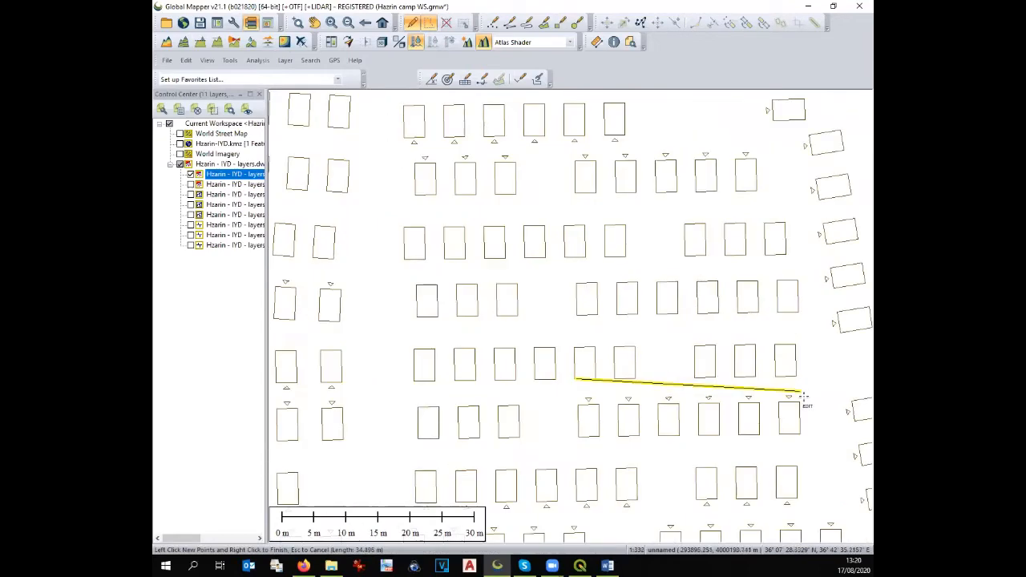
key("Escape")
Delete the six triangle markers above the seventh row's eastern tents and the seven westernmost markers below the eighth row
left_click(793, 402)
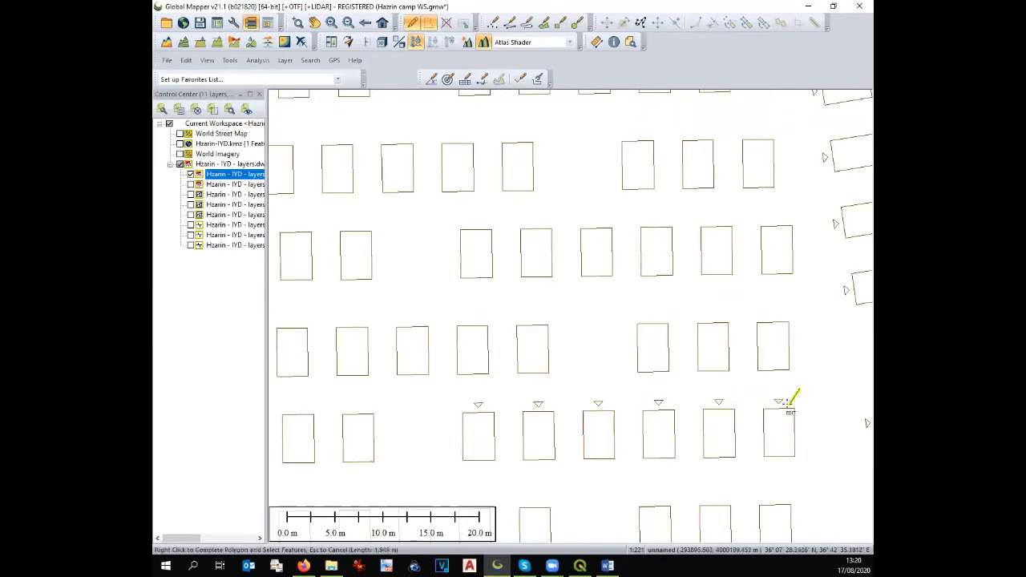
right_click(415, 398)
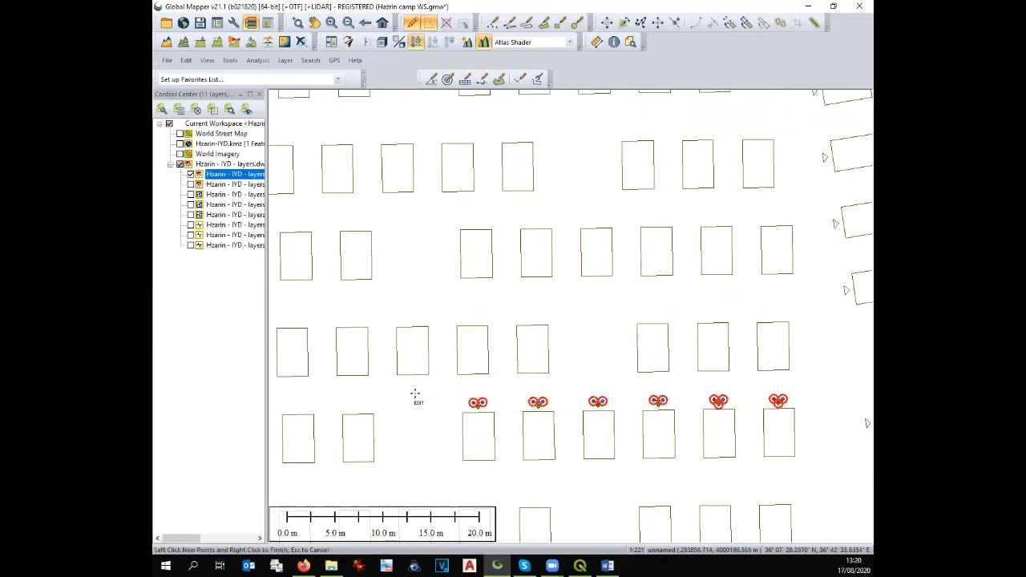
scroll(481, 365, "down", 3)
scroll(306, 489, "up", 3)
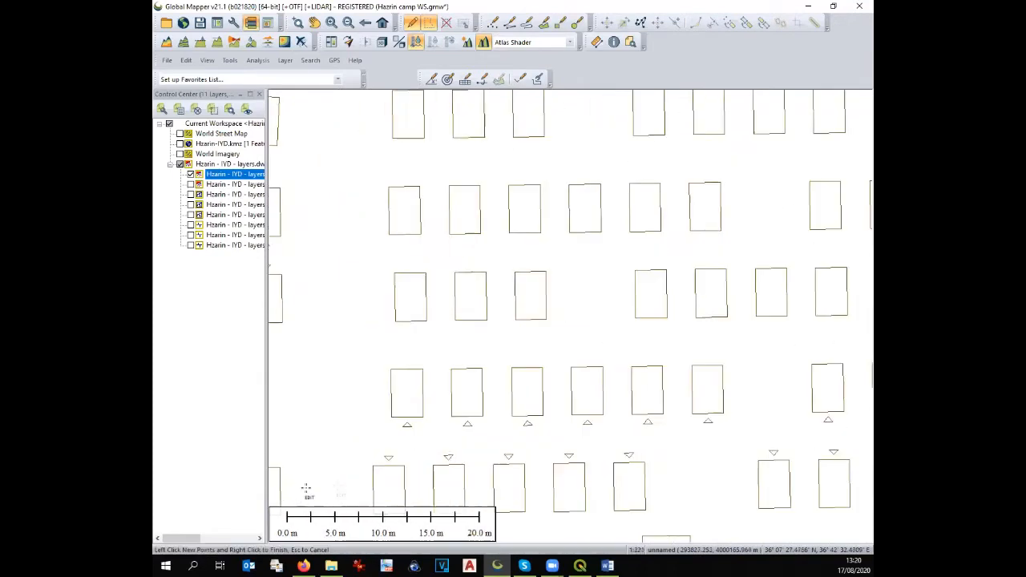
left_click(467, 422)
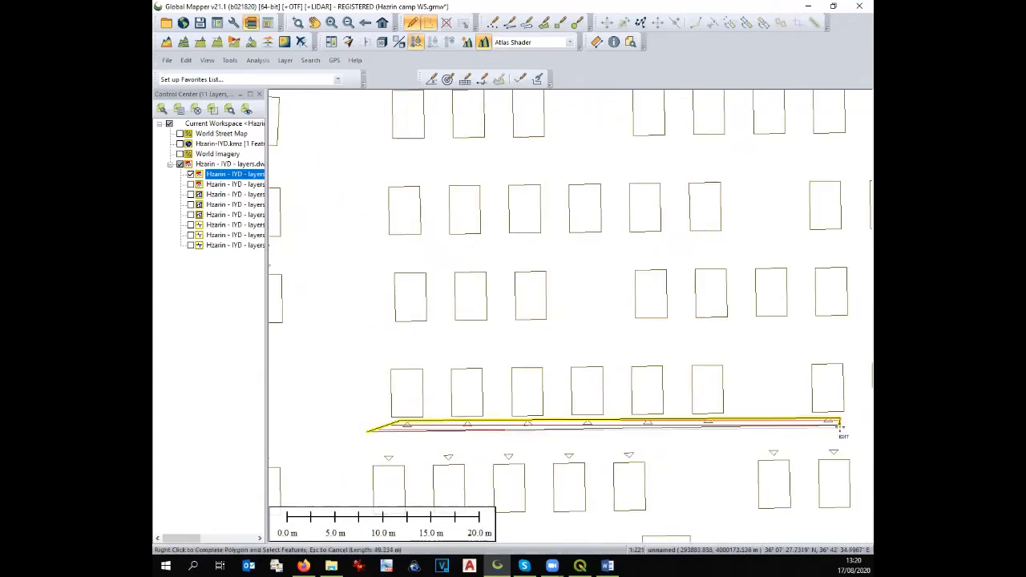
right_click(838, 429)
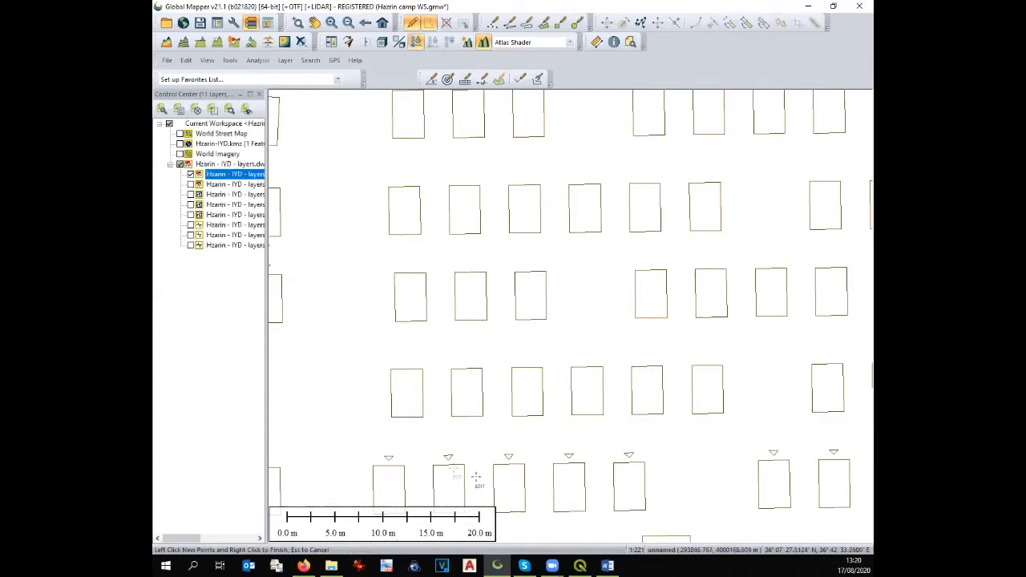
Enclose the seven westernmost triangle markers above the central block's ninth row in a selection polygon and delete them
left_click(375, 459)
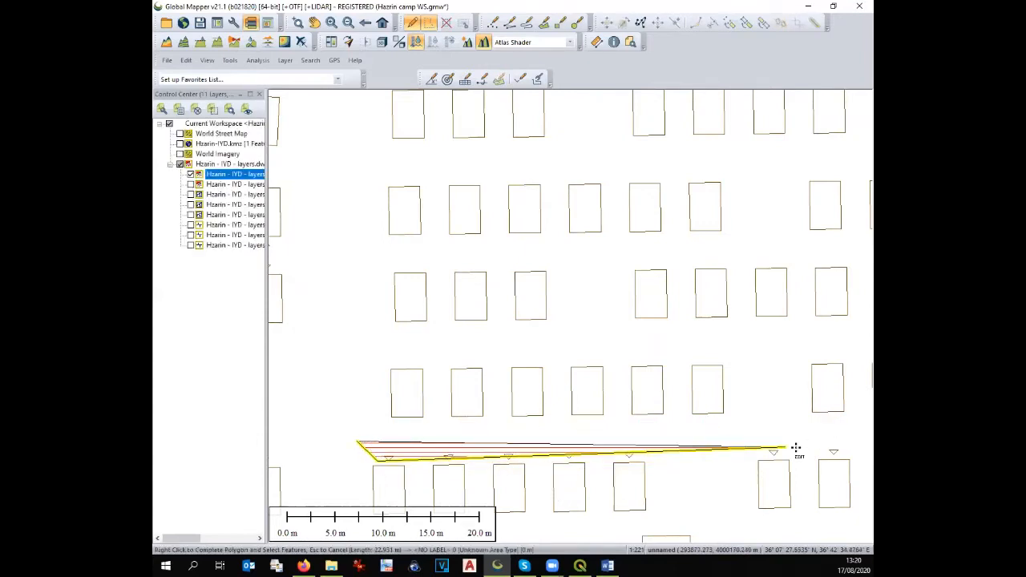
right_click(849, 454)
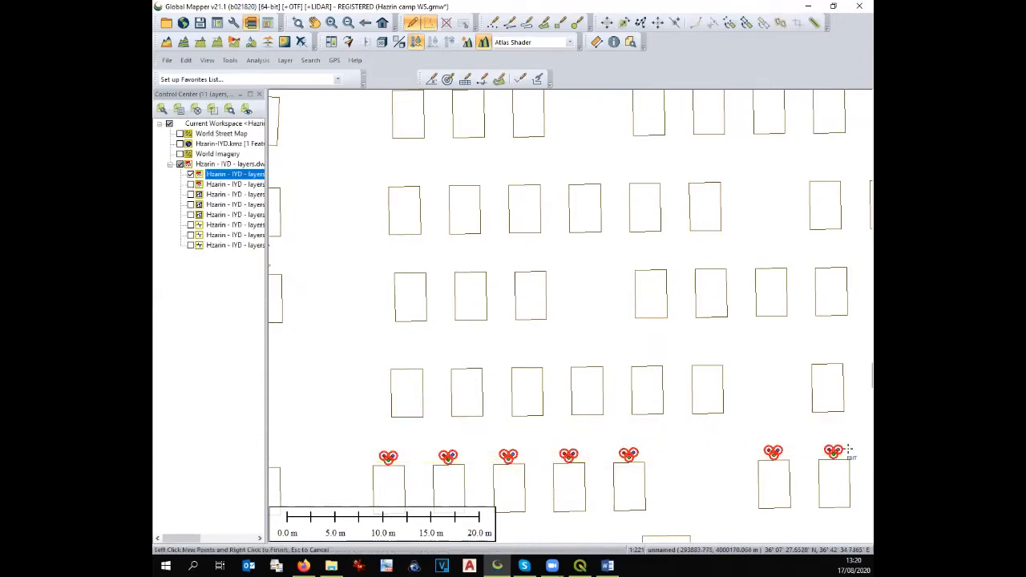
scroll(522, 404, "down", 5)
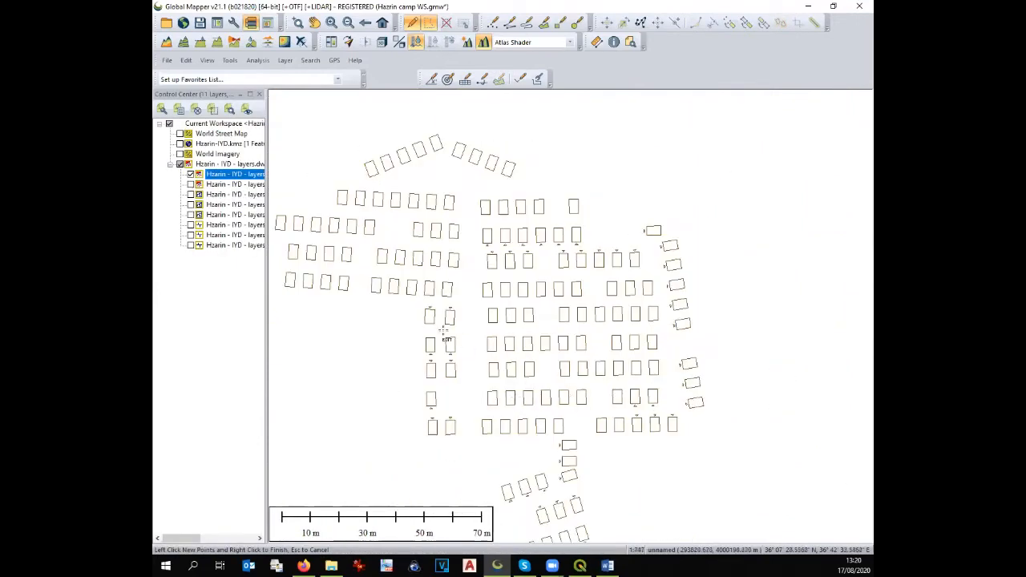
scroll(429, 323, "up", 2)
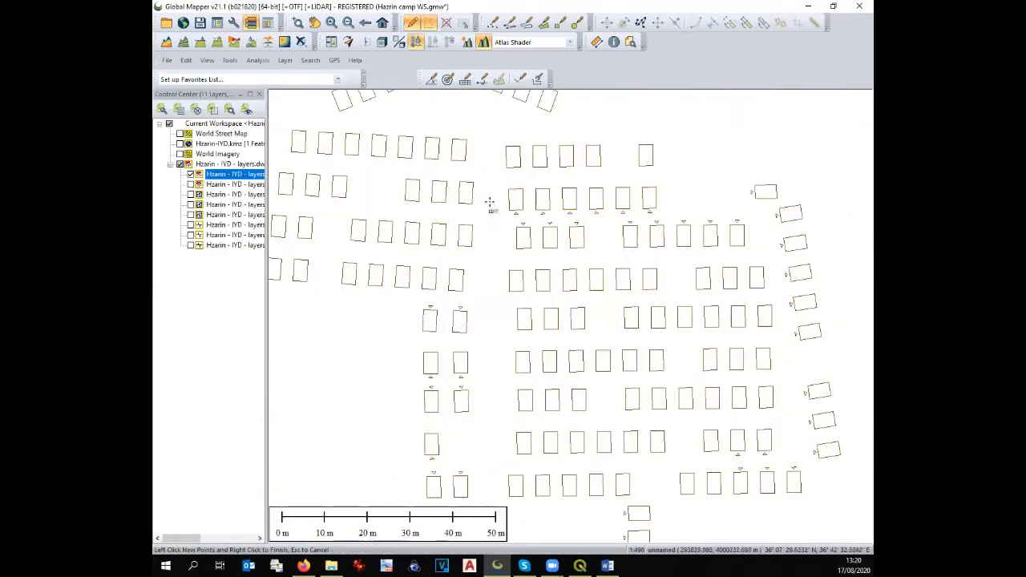
scroll(490, 204, "up", 2)
left_click(518, 216)
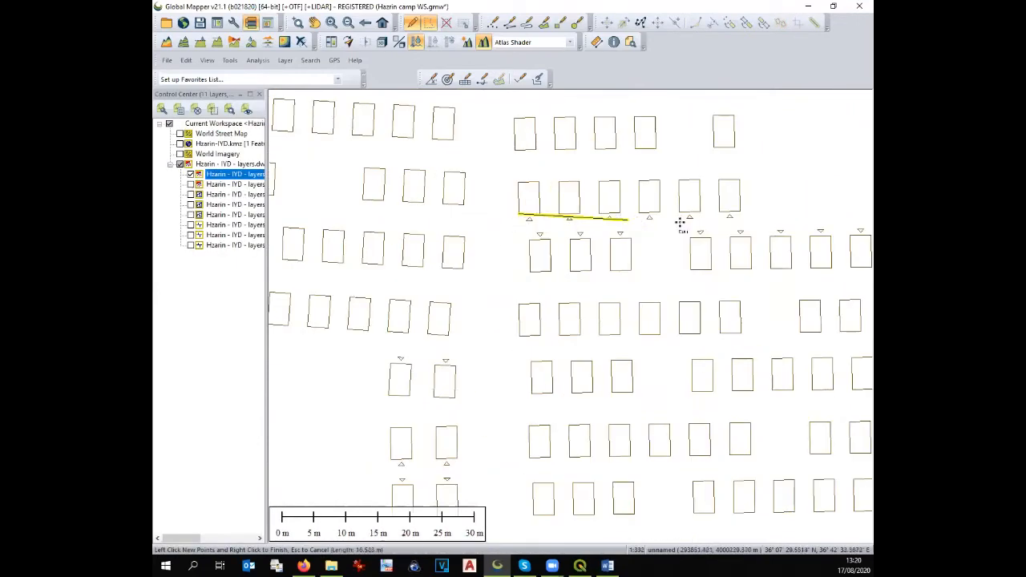
left_click(766, 215)
left_click(767, 233)
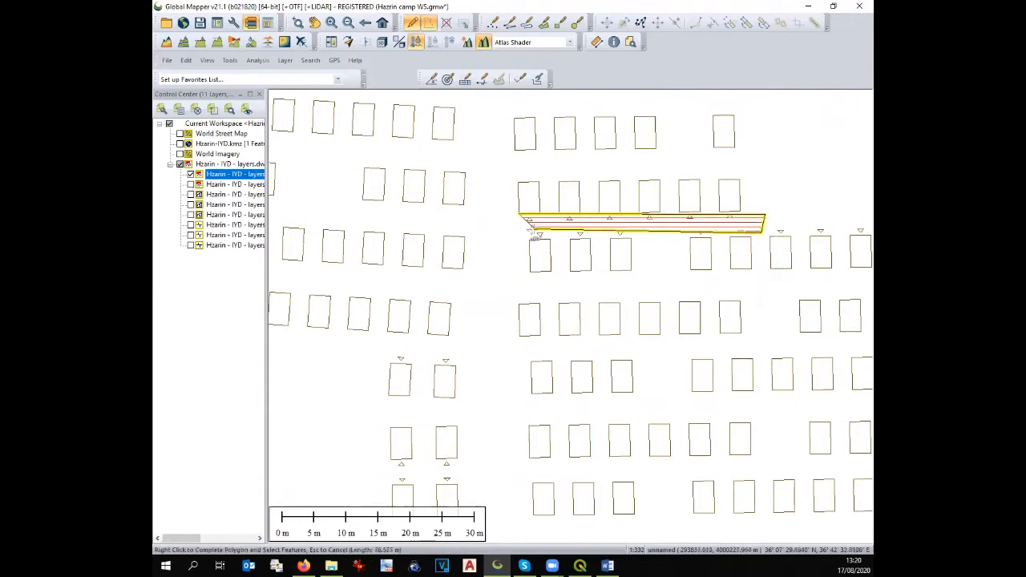
right_click(526, 233)
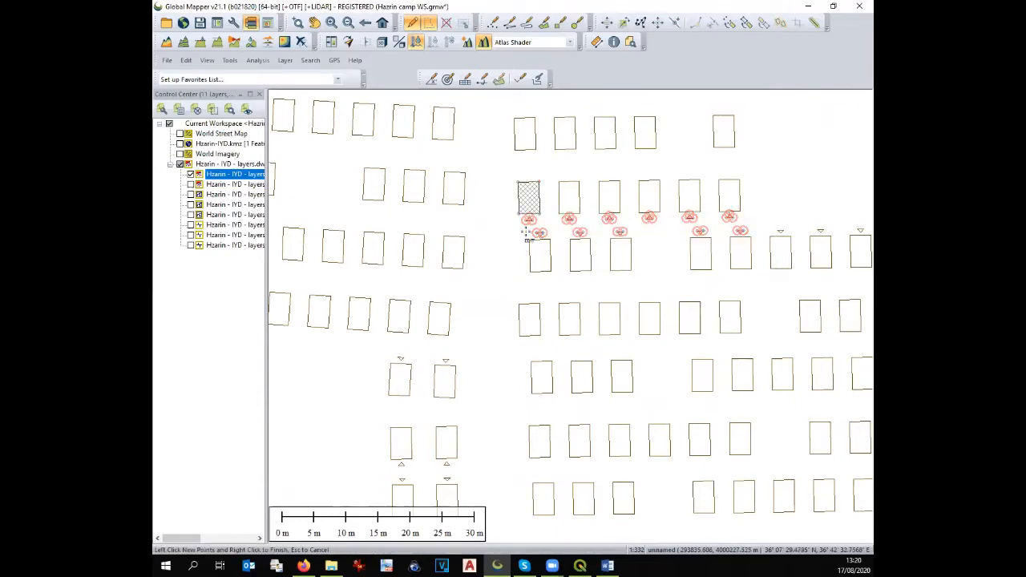
left_click(519, 214)
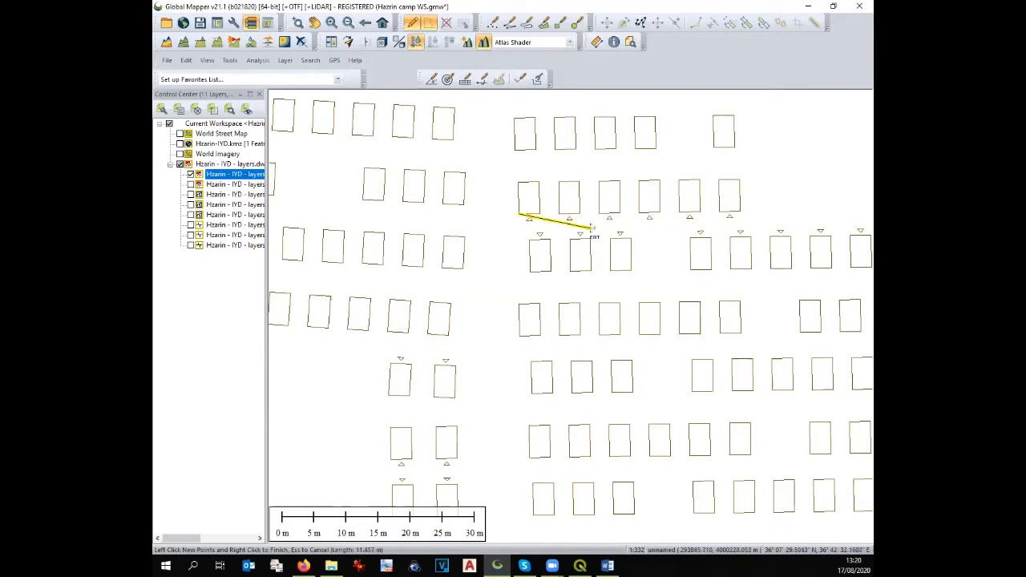
key("Escape")
Delete the five westernmost triangle markers below the central block's second row and the westernmost one above the third row with one polygon
scroll(574, 233, "up", 2)
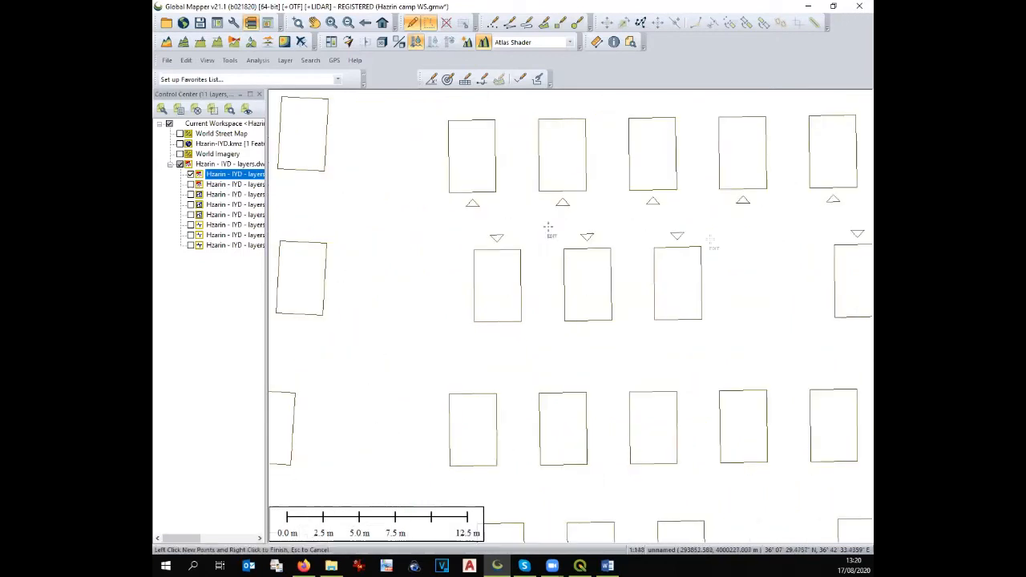
left_click(465, 204)
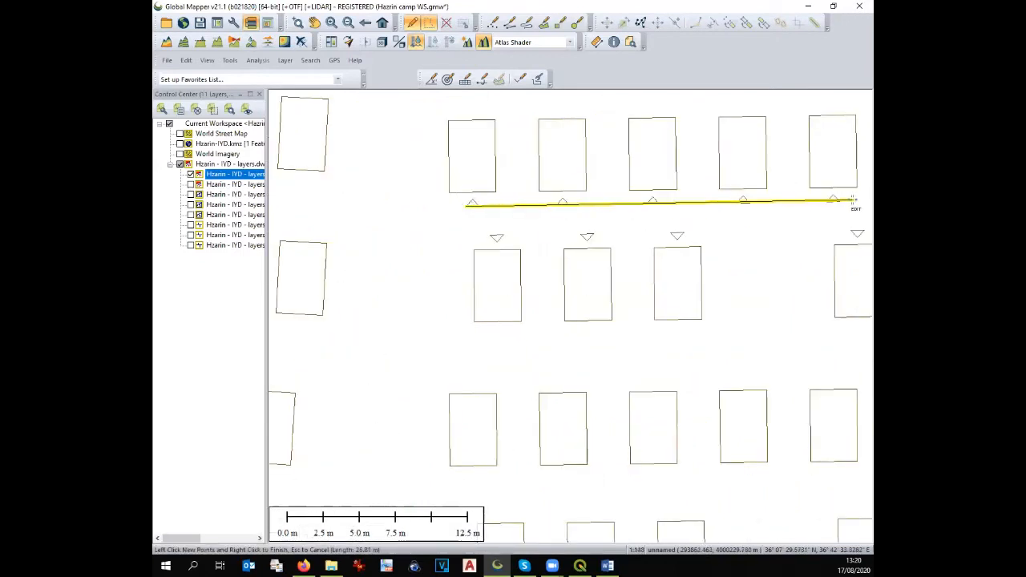
left_click(854, 201)
key("Right")
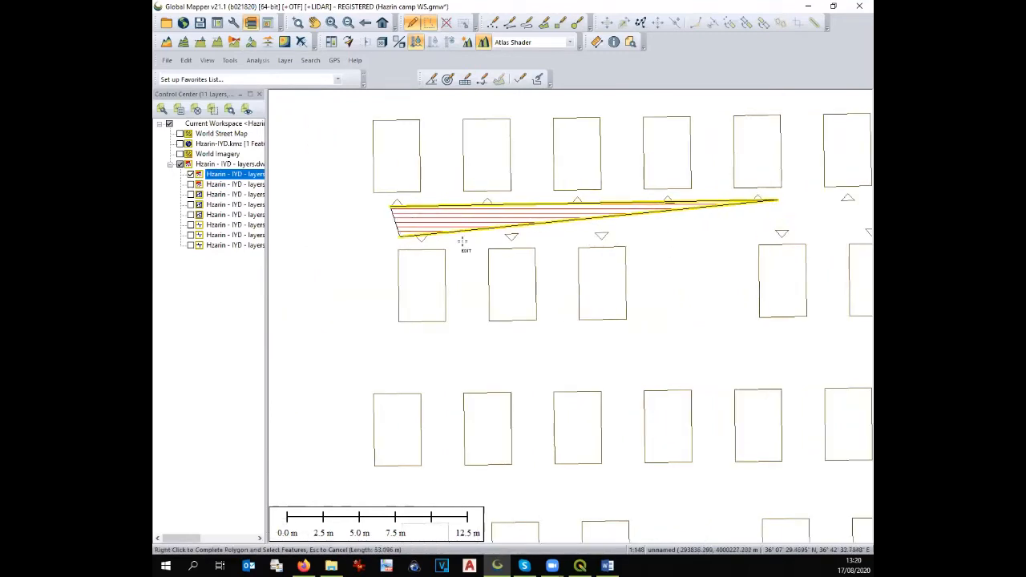
right_click(397, 228)
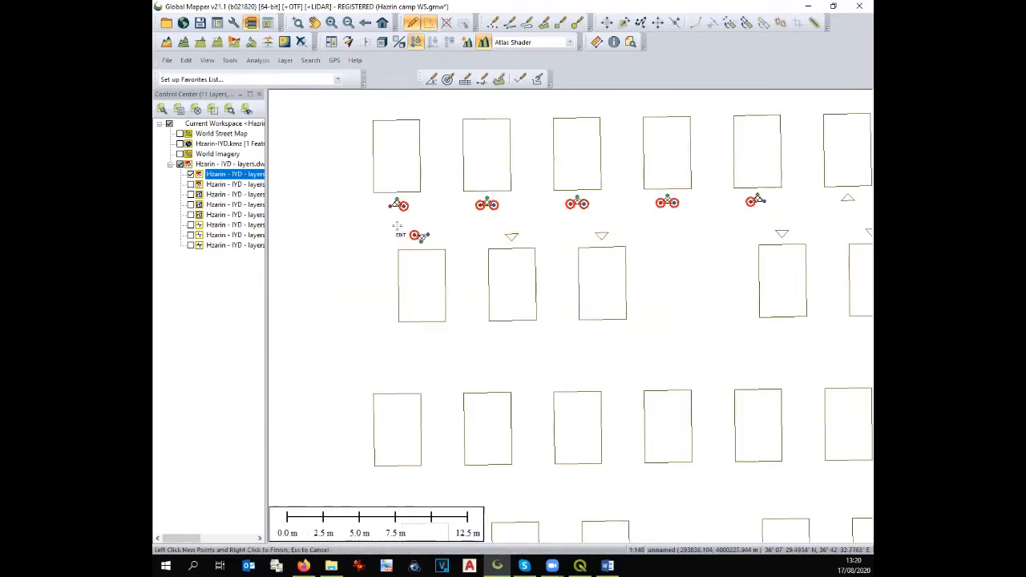
key("Delete")
Delete the triangle markers above the second, third and fourth tents of the central block's third row
left_click(469, 232)
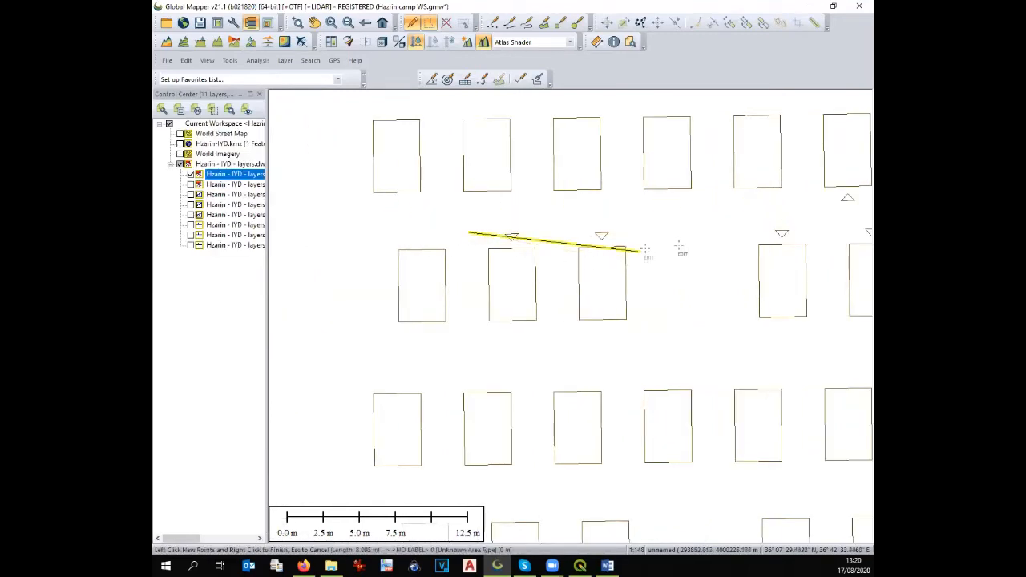
right_click(790, 233)
key("Delete")
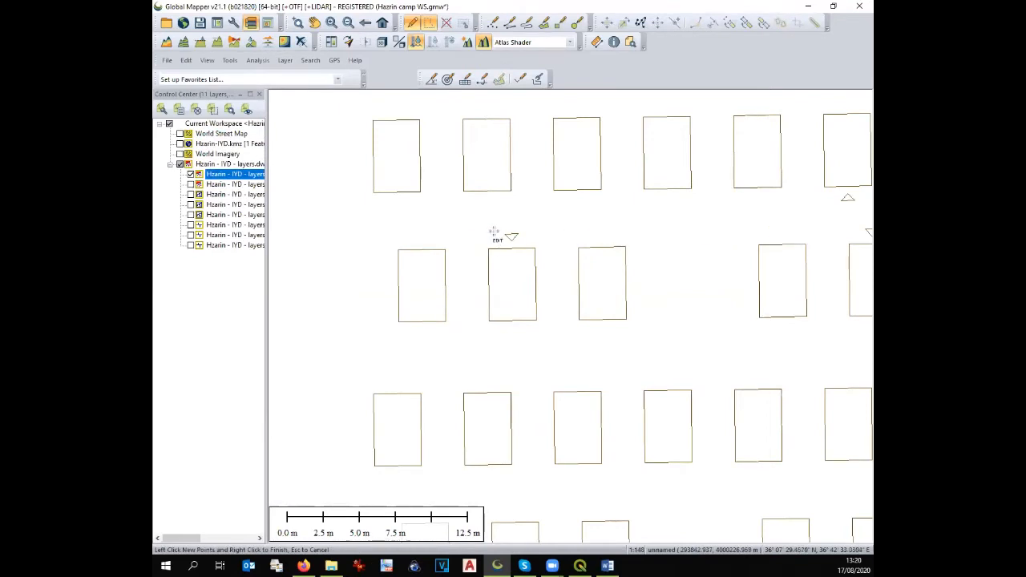
right_click(530, 239)
key("Delete")
scroll(350, 224, "down", 2)
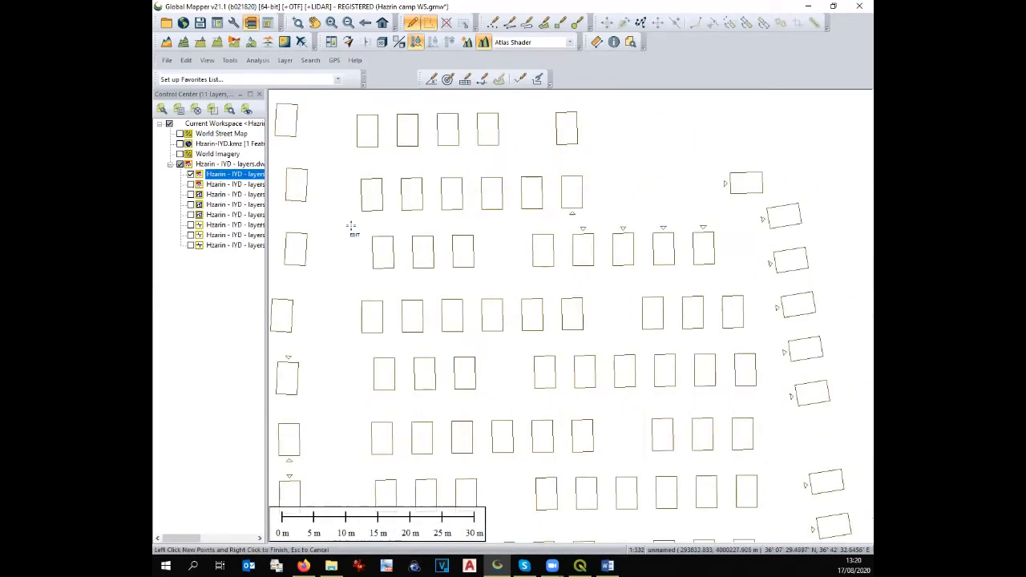
Enclose the last triangle marker below the second row and the next three above the third row in a polygon and delete them
left_click(565, 211)
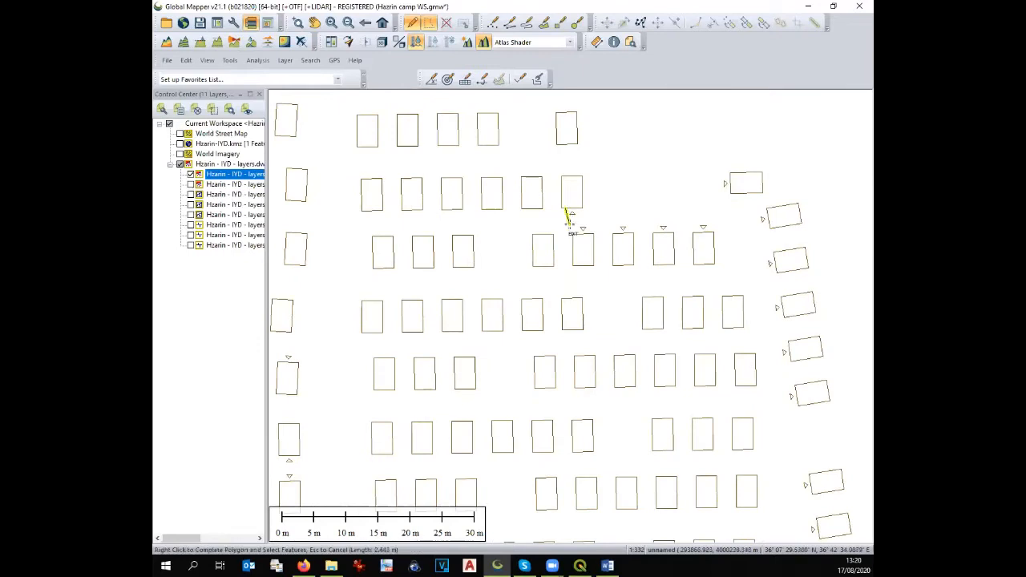
scroll(562, 218, "up", 2)
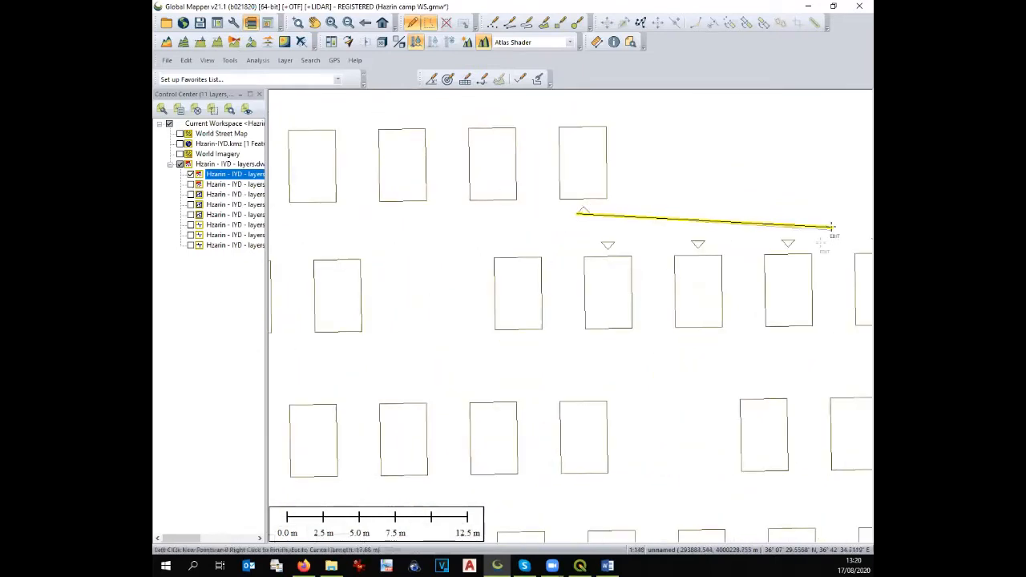
left_click(832, 231)
left_click(821, 243)
right_click(565, 246)
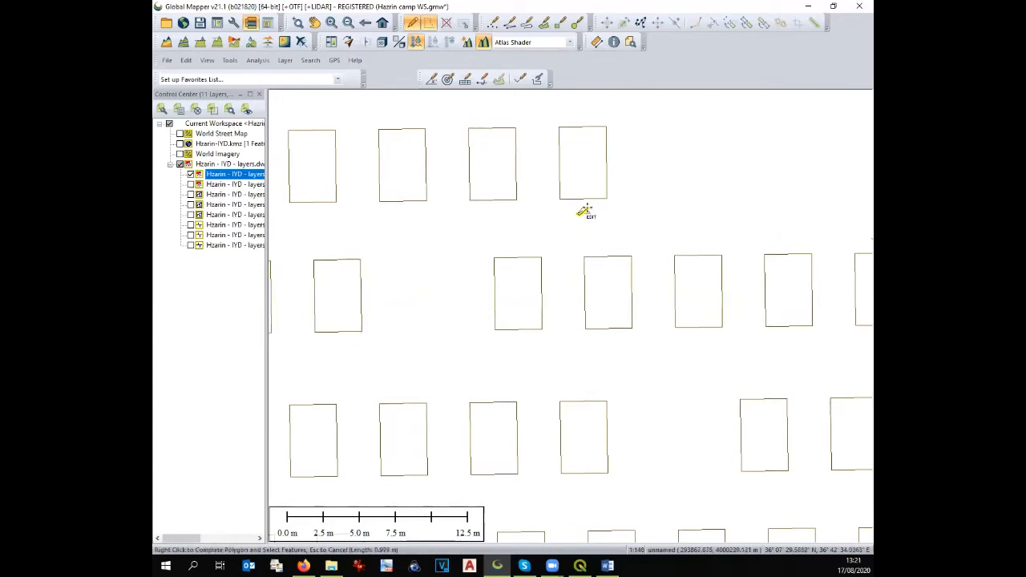
Delete the triangle marker beside the northernmost tent of the eastern column
scroll(449, 248, "down", 3)
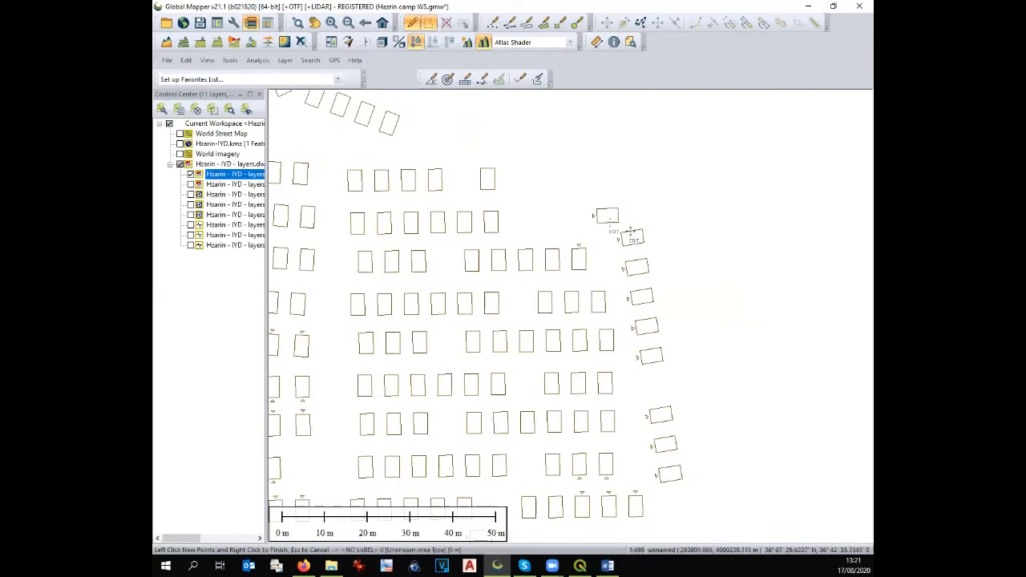
left_click(588, 208)
scroll(585, 210, "up", 2)
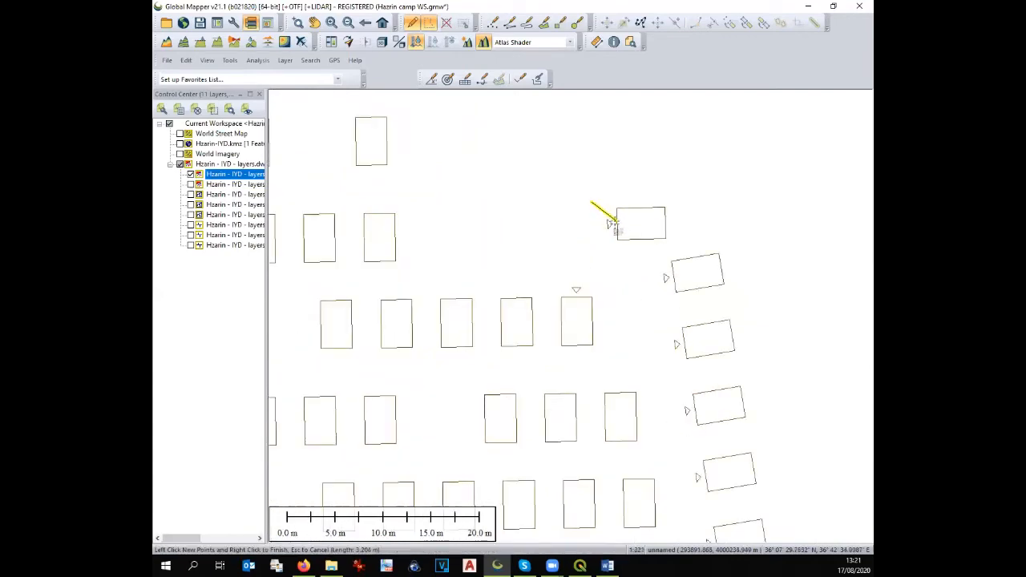
right_click(609, 224)
Enclose the eight triangle markers along the west side of the eastern column's other tents in one long polygon for deletion
left_click(647, 263)
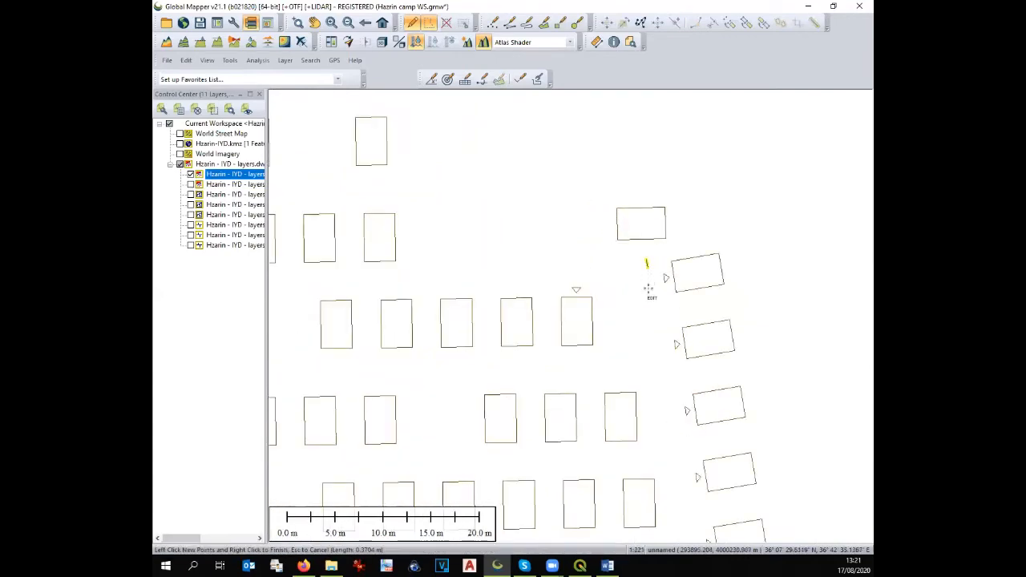
scroll(667, 428, "down", 3)
scroll(669, 433, "down", 3)
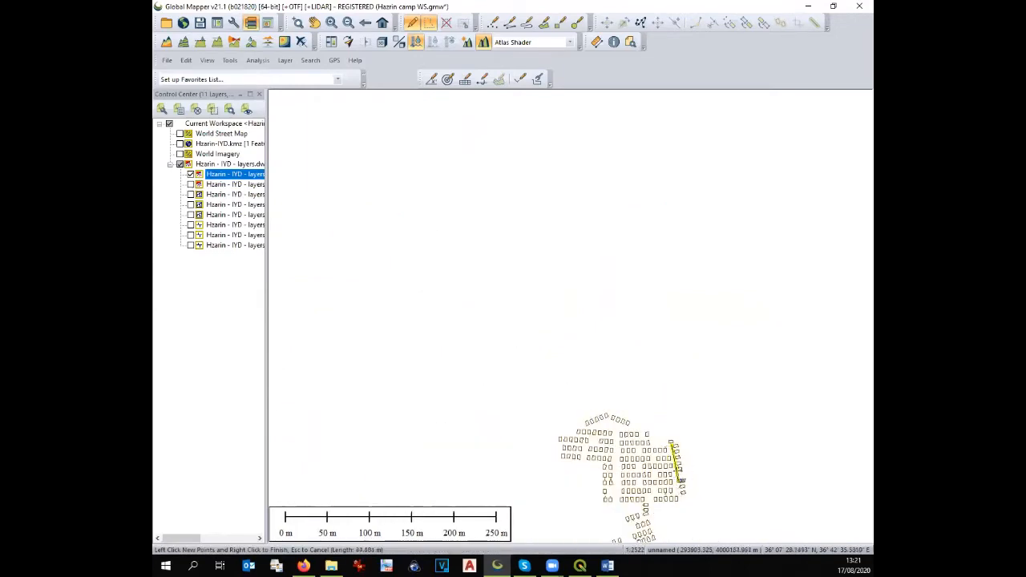
scroll(682, 499, "up", 3)
left_click(682, 499)
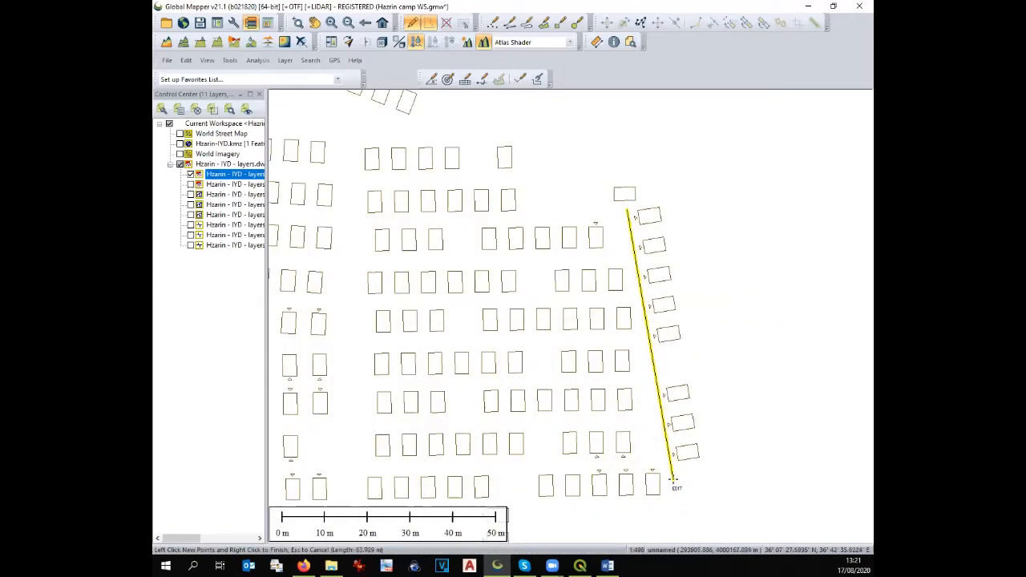
scroll(682, 481, "up", 4)
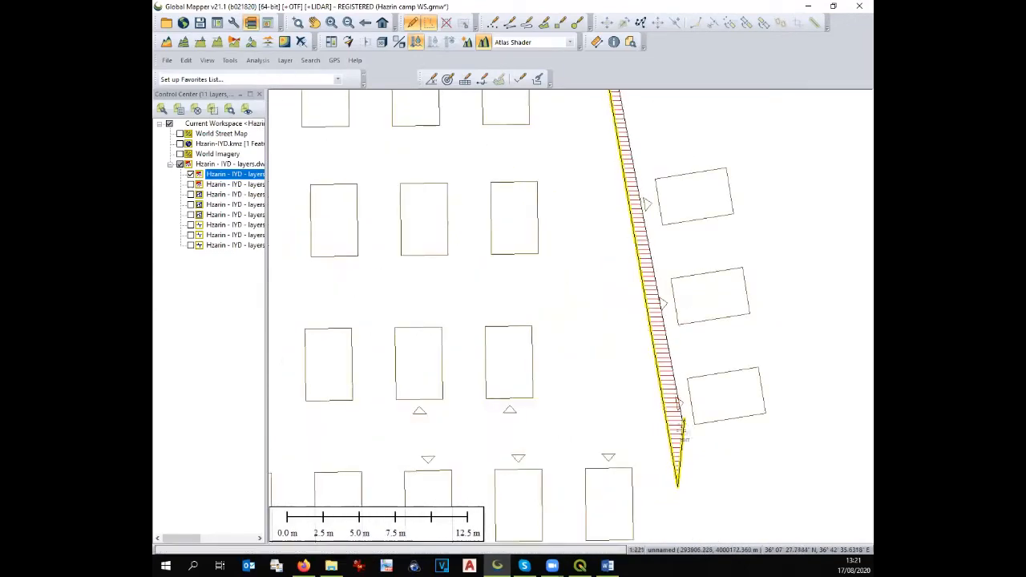
scroll(683, 429, "down", 4)
scroll(654, 259, "up", 3)
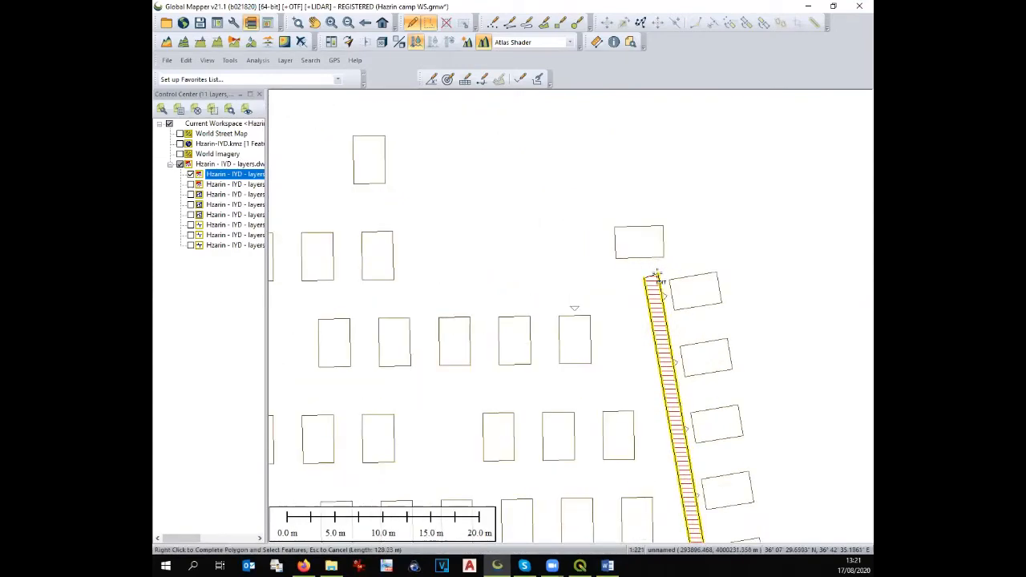
right_click(662, 281)
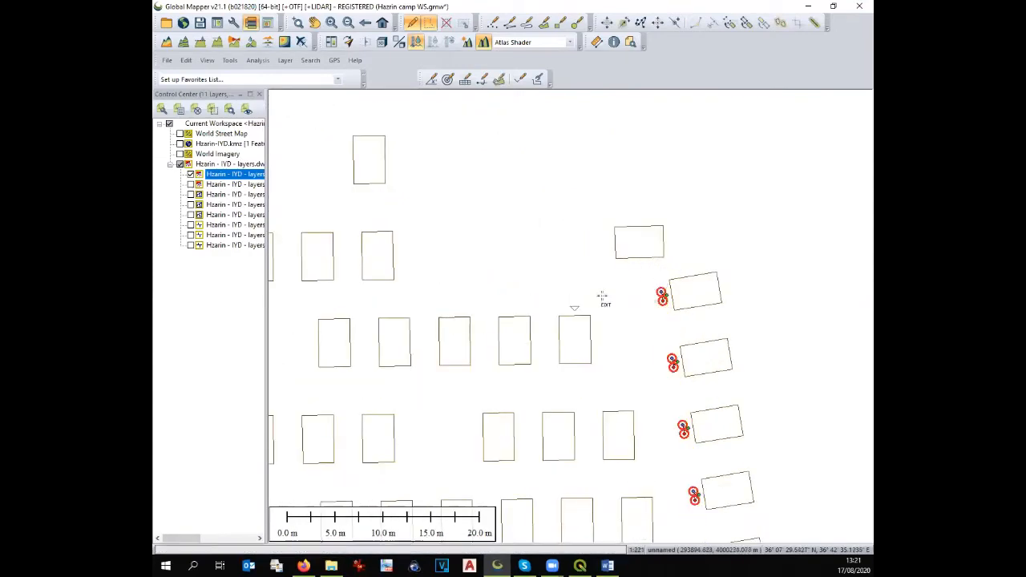
Delete the single triangle marker above the easternmost tent of the central block's third row
left_click(571, 310)
key("Escape")
scroll(608, 263, "down", 3)
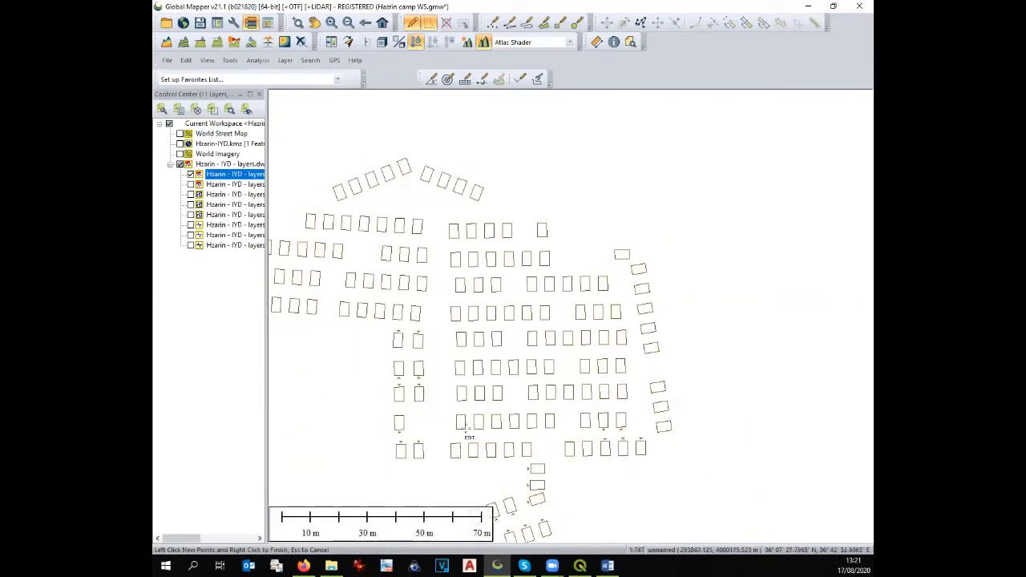
Delete the two triangle markers above the top pair of tents in the two-tent column west of the central block
scroll(385, 360, "up", 2)
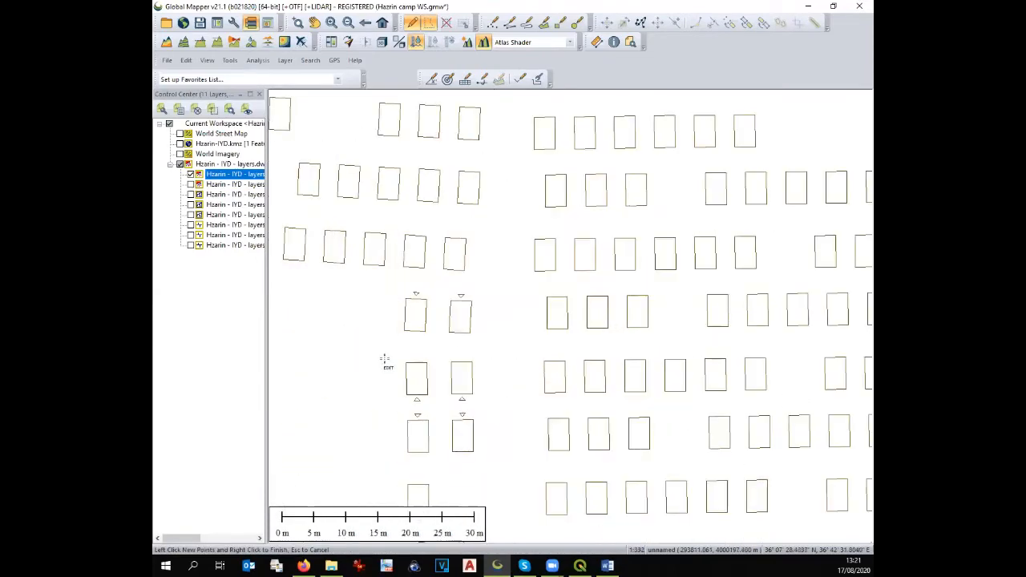
left_click(409, 294)
key("Escape")
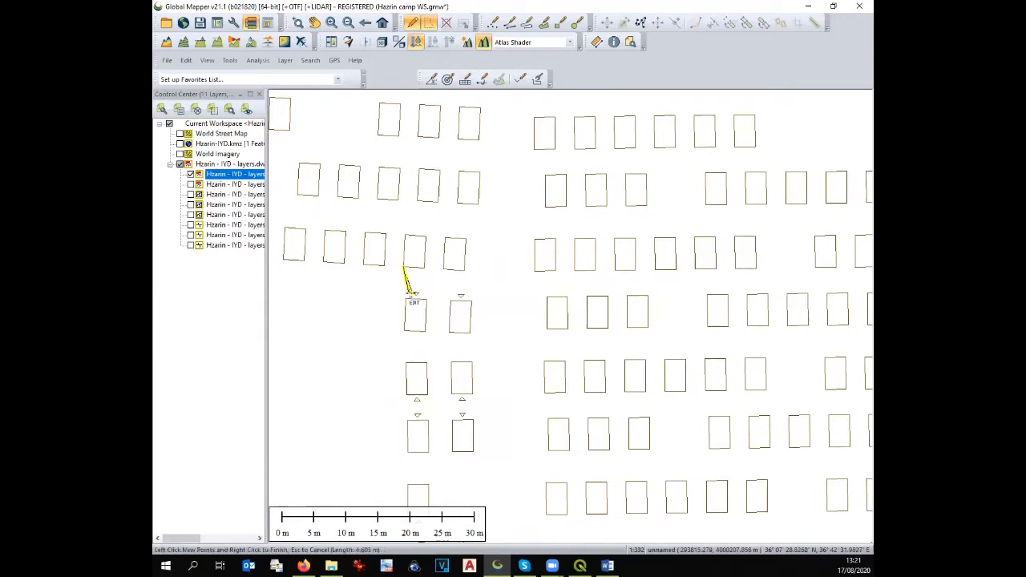
scroll(410, 288, "up", 2)
left_click(415, 293)
left_click(547, 303)
right_click(546, 295)
scroll(546, 294, "down", 3)
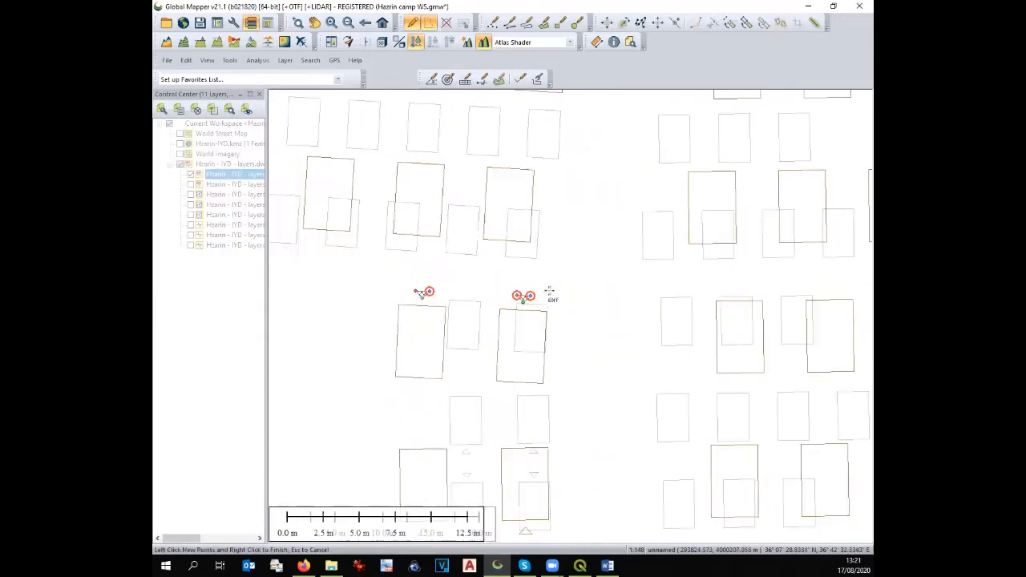
Delete the four triangle markers between the second and third tent pairs of the western two-tent column with one polygon
scroll(497, 366, "up", 3)
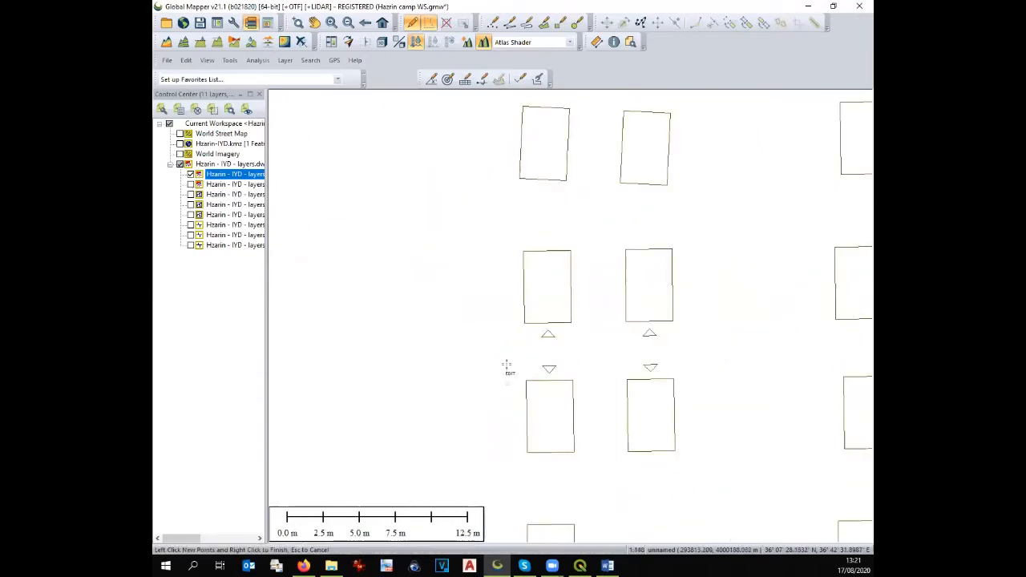
left_click(544, 335)
left_click(659, 333)
left_click(664, 370)
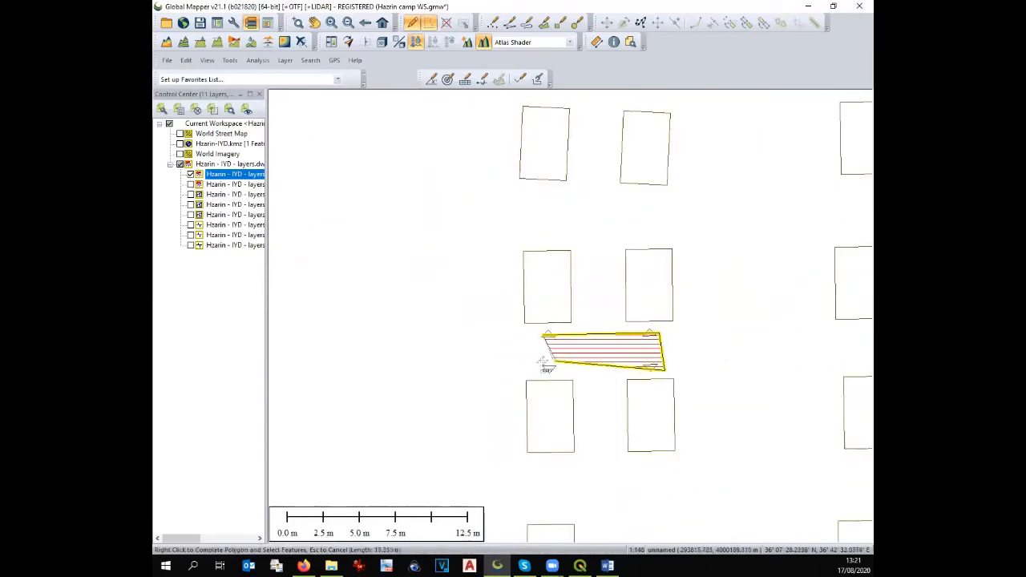
key("Escape")
Delete the triangle marker below the western column's single tent and the two above its bottom pair with one polygon
scroll(488, 316, "down", 2)
scroll(488, 316, "down", 2)
scroll(491, 416, "up", 2)
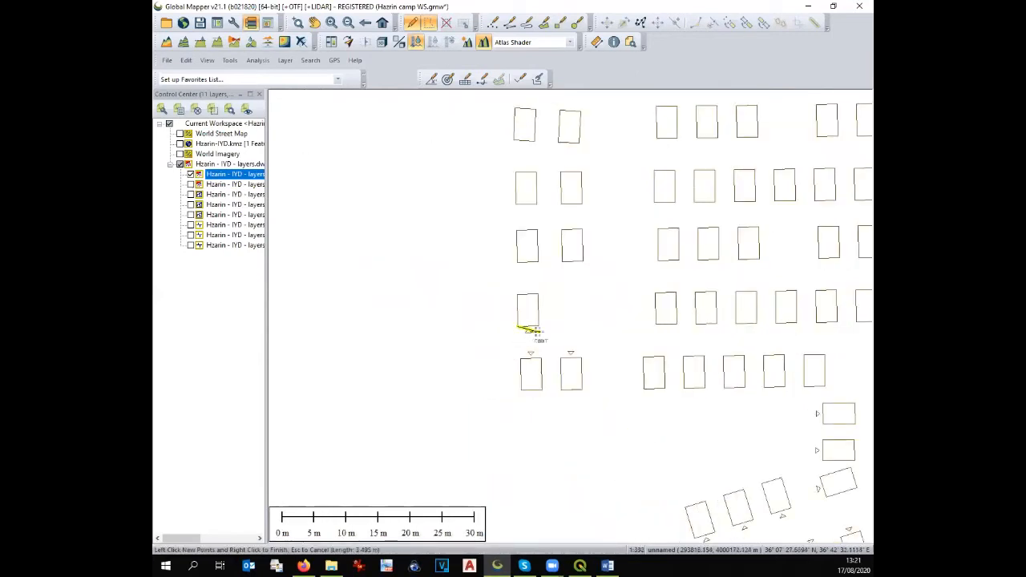
right_click(480, 334)
left_click(489, 350)
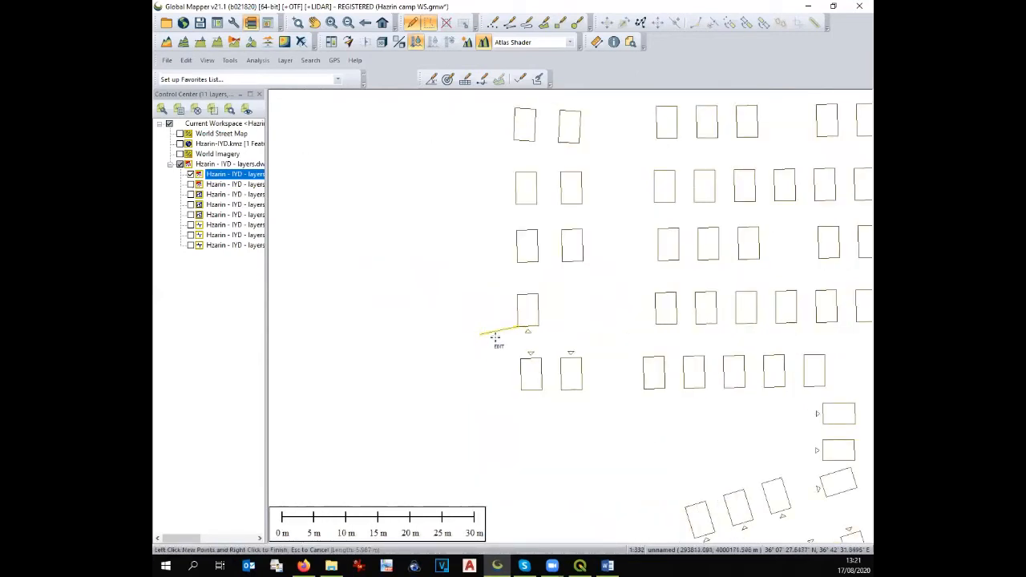
left_click(531, 330)
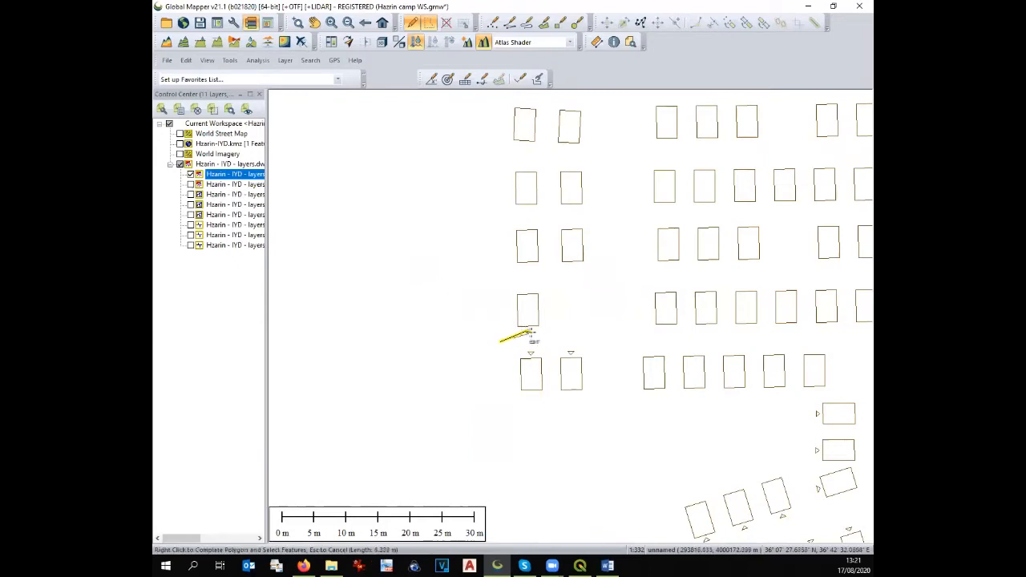
left_click(589, 353)
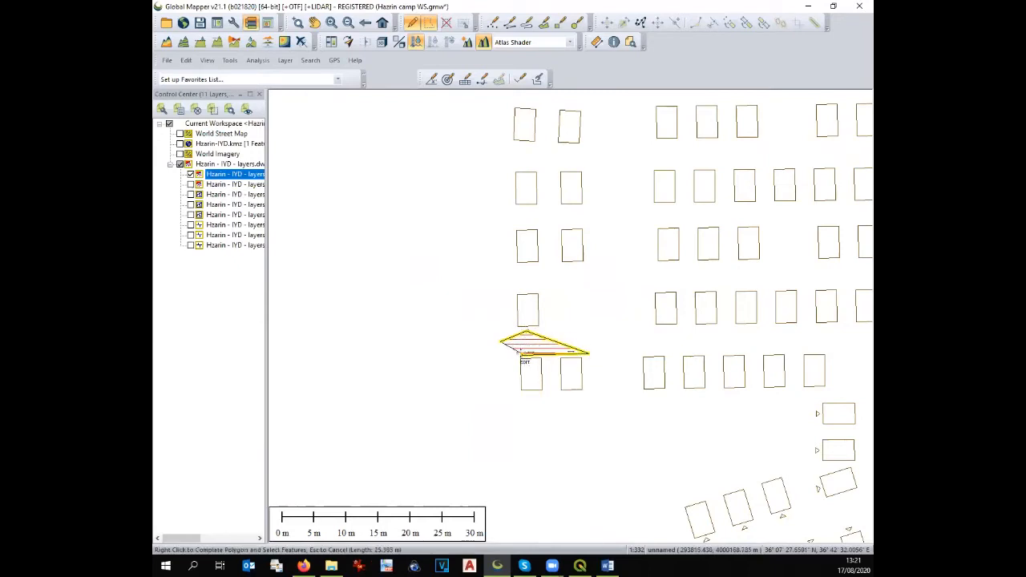
right_click(520, 353)
Delete the triangle markers between the uppermost three-tent rows of the southern block with a selection polygon
scroll(453, 313, "down", 2)
scroll(703, 316, "up", 2)
scroll(489, 240, "down", 3)
scroll(406, 374, "up", 5)
left_click(406, 374)
left_click(411, 404)
scroll(407, 404, "down", 3)
scroll(616, 354, "up", 3)
right_click(611, 349)
scroll(607, 312, "down", 3)
scroll(481, 361, "up", 4)
Enclose the six triangle markers between the next two facing three-tent rows of the southern block in a polygon and delete them
left_click(404, 348)
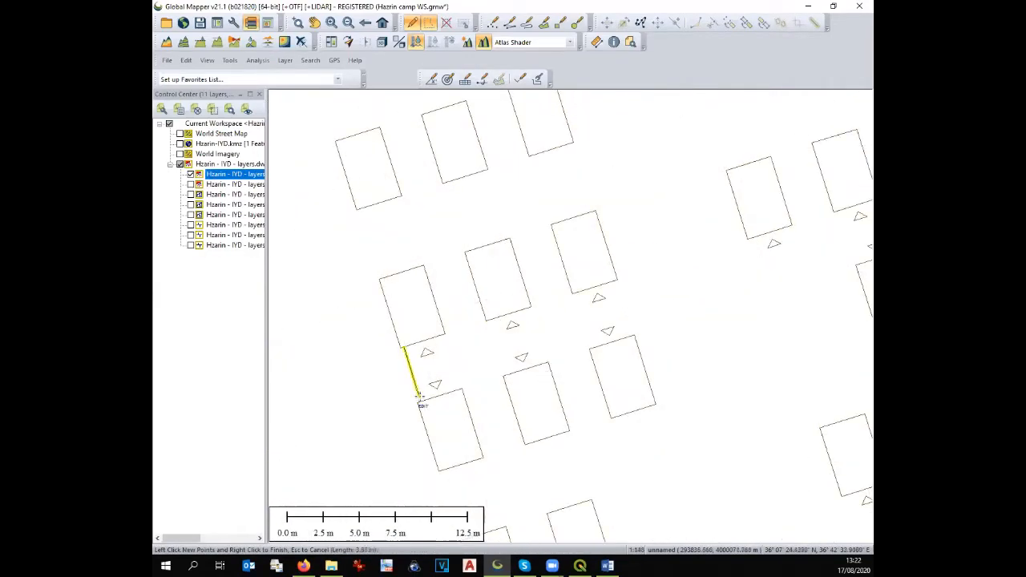
scroll(538, 332, "up", 2)
scroll(543, 348, "down", 4)
left_click(816, 254)
left_click(817, 270)
right_click(454, 381)
key("Delete")
Delete the next band of triangle markers farther down the southern block with a selection polygon
left_click(460, 360)
scroll(473, 369, "up", 4)
left_click(443, 338)
scroll(749, 260, "down", 1)
left_click(804, 204)
left_click(804, 226)
right_click(481, 335)
key("Delete")
Enclose the following strip of triangle markers between the southern block's slanted tent rows and delete it
scroll(503, 368, "down", 5)
left_click(394, 305)
scroll(394, 304, "up", 4)
scroll(843, 201, "down", 3)
left_click(842, 205)
right_click(561, 296)
key("Delete")
Delete two more small groups of triangle markers beside the southern block's tents with separate selections
left_click(568, 286)
left_click(665, 266)
right_click(560, 301)
key("Delete")
scroll(586, 372, "up", 2)
left_click(650, 334)
scroll(646, 347, "down", 2)
scroll(625, 243, "up", 4)
left_click(625, 243)
right_click(630, 240)
key("Delete")
Delete the remaining triangle markers between the southern block's lowest tent rows with a selection polygon
scroll(635, 245, "down", 2)
left_click(657, 249)
left_click(658, 265)
scroll(433, 308, "up", 2)
right_click(506, 316)
key("Delete")
scroll(401, 297, "down", 3)
scroll(493, 352, "up", 2)
left_click(500, 337)
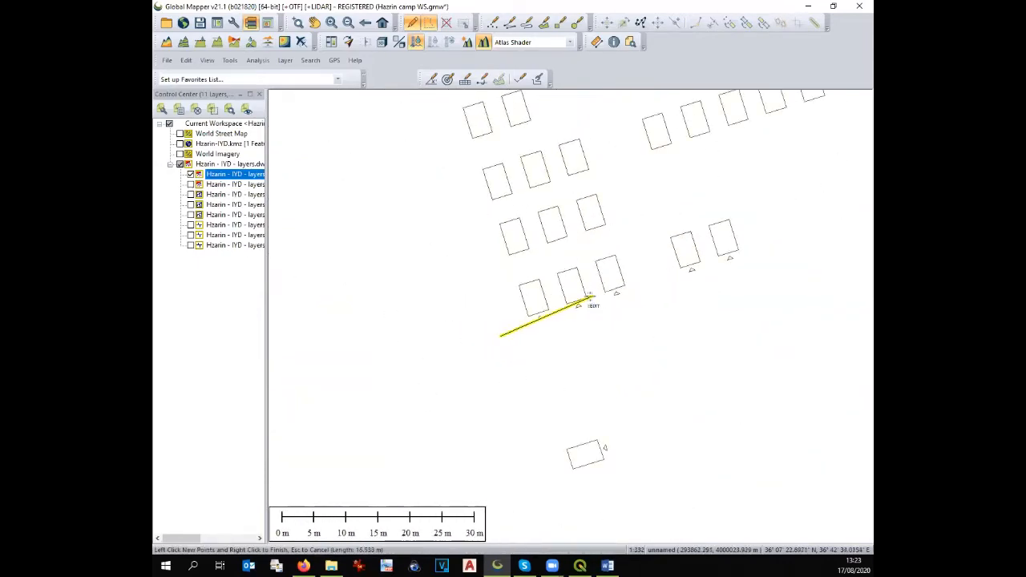
left_click(555, 310)
scroll(545, 365, "down", 2)
scroll(538, 312, "up", 1)
scroll(428, 325, "down", 1)
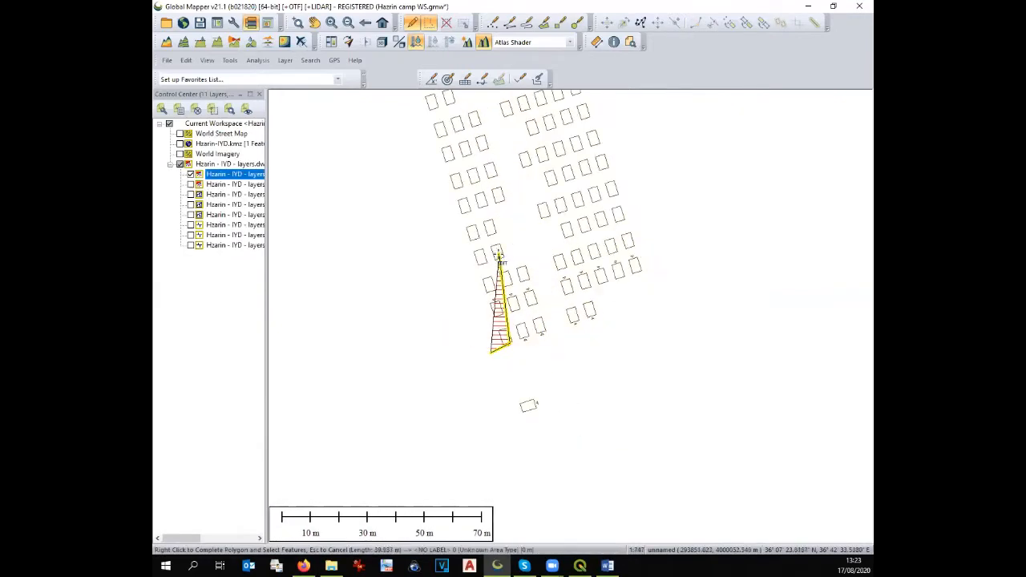
key("Escape")
Enclose the band of triangle markers above the southern block's second-lowest slanted tent rows and delete it
scroll(486, 321, "up", 2)
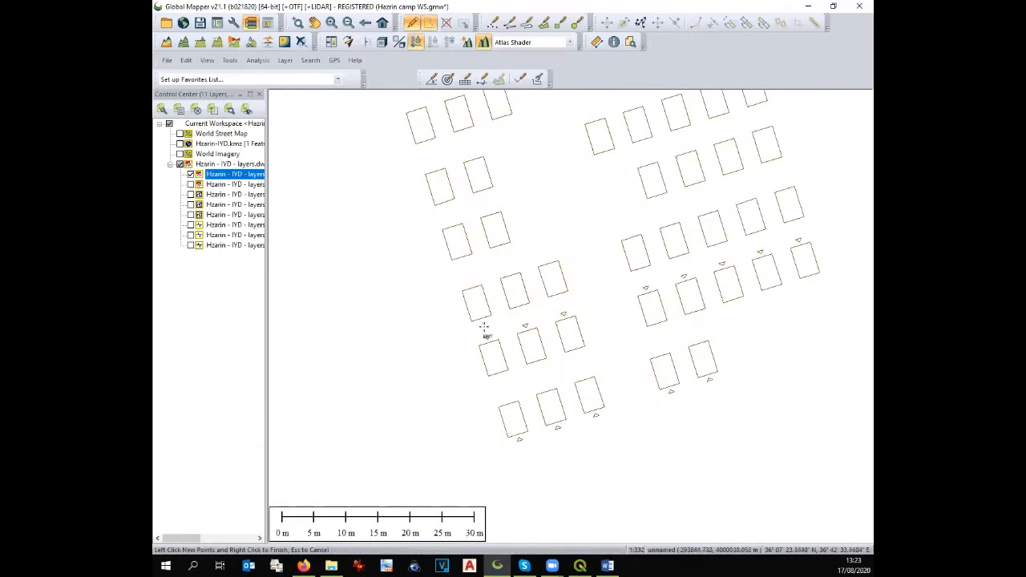
left_click(447, 348)
left_click(446, 334)
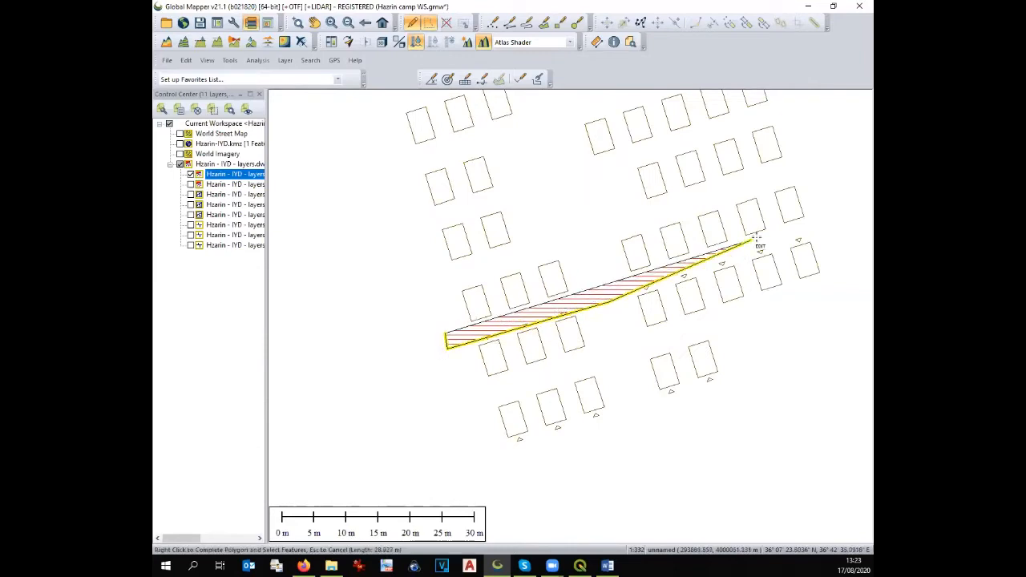
right_click(809, 237)
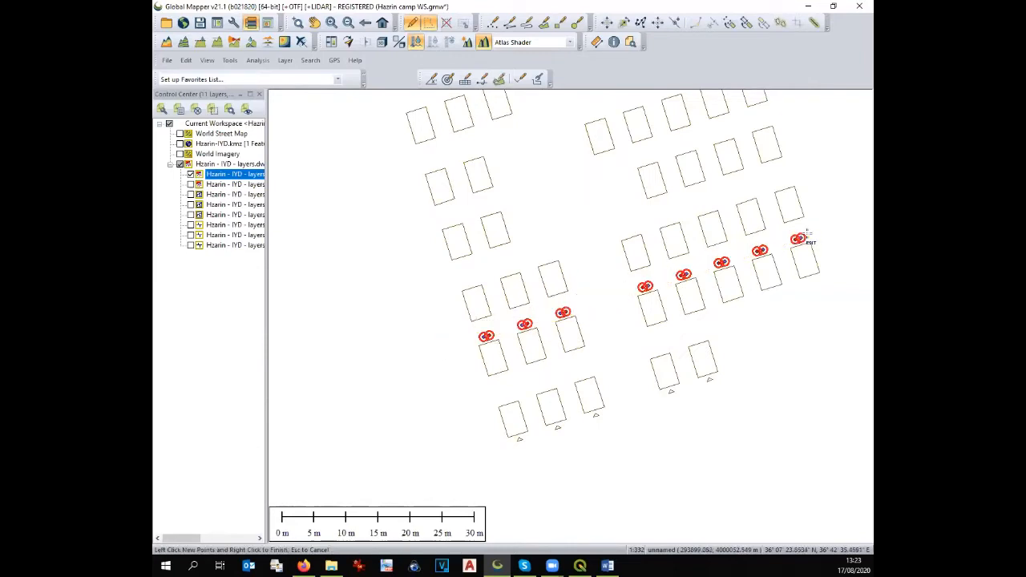
key("Escape")
Delete the triangle markers below the southern block's lowest tent row with a narrow selection polygon reaching the neighbouring tent pair
scroll(542, 473, "up", 2)
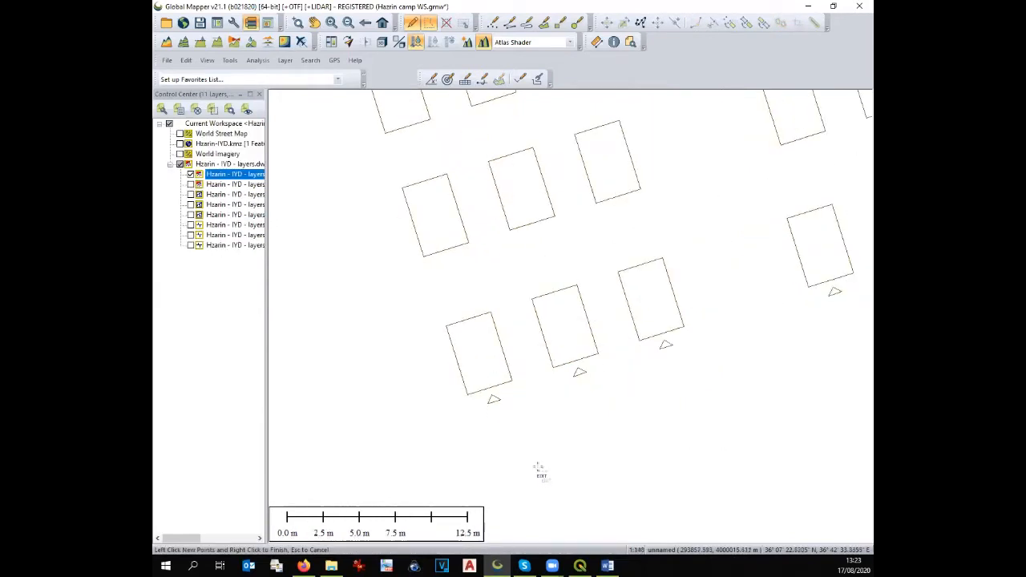
left_click(489, 404)
left_click(493, 418)
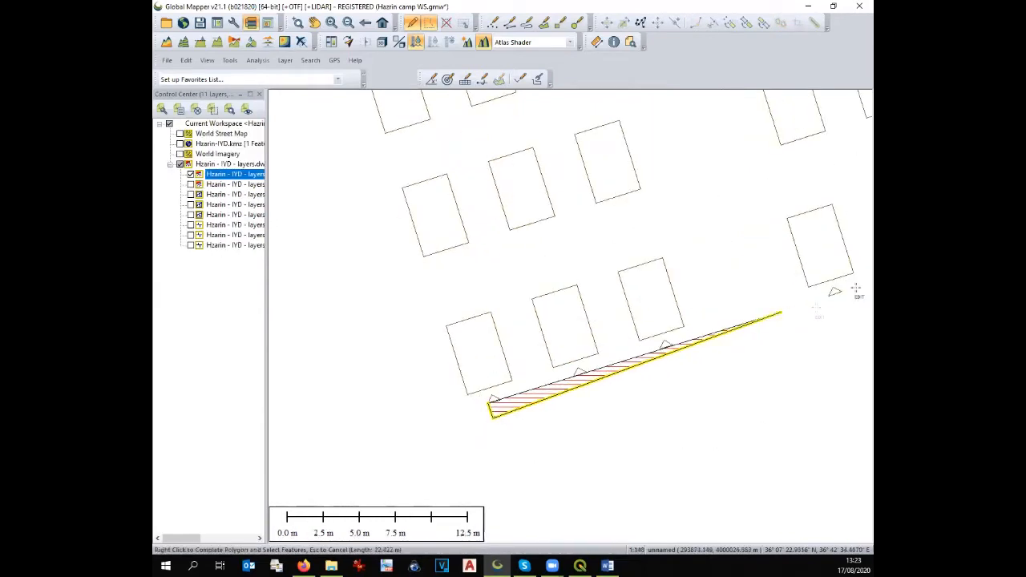
right_click(848, 295)
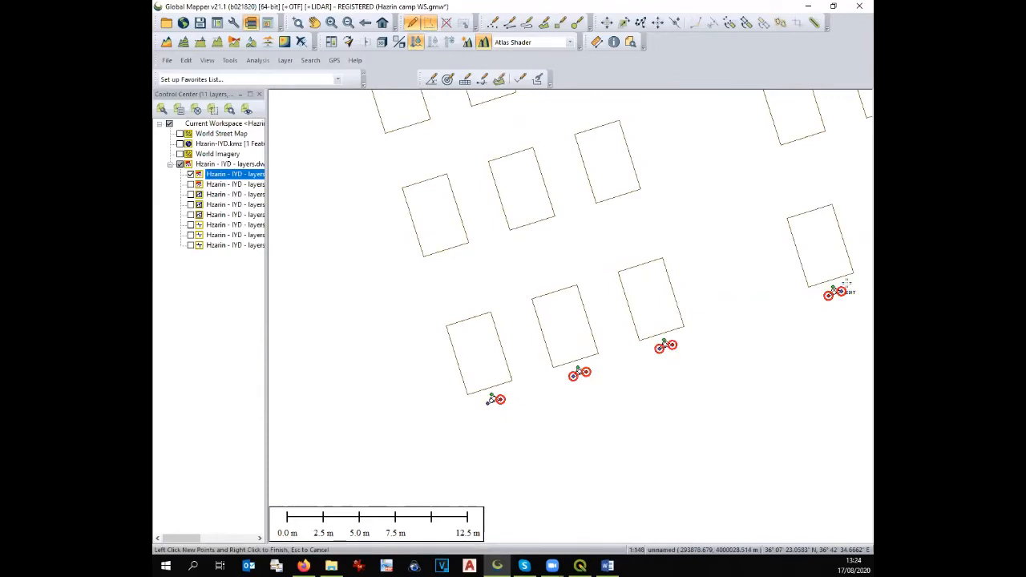
scroll(642, 465, "down", 4)
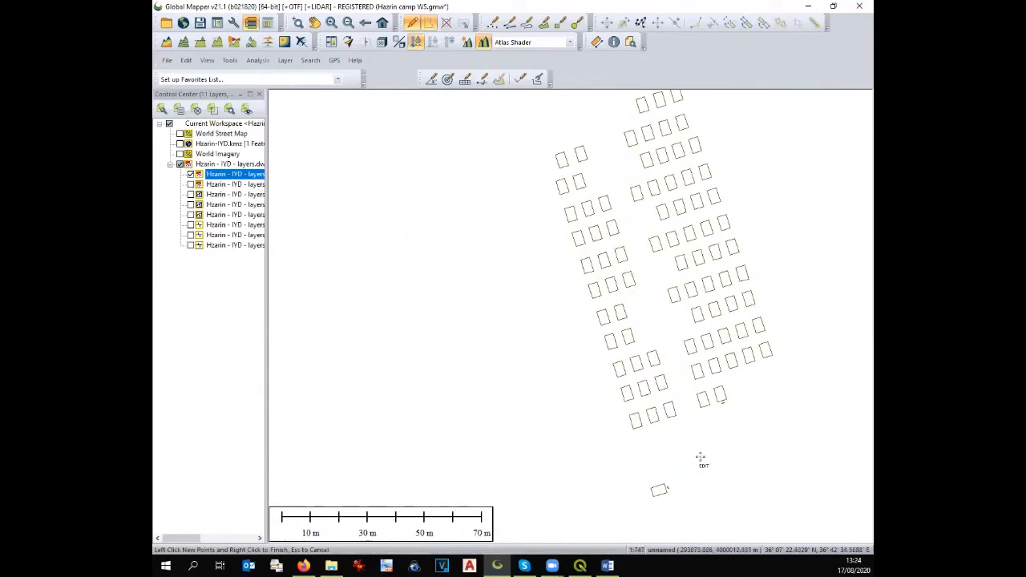
Select the leftover triangle marker below the right-hand tent of the lowest pair and delete it
scroll(725, 395, "up", 2)
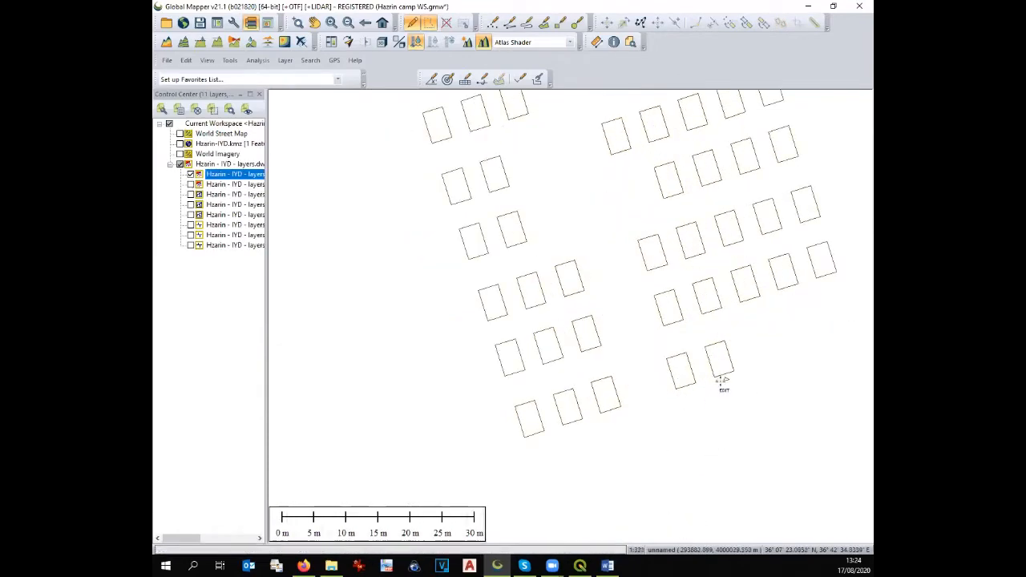
scroll(716, 381, "up", 3)
left_click(713, 370)
key("Escape")
left_click_drag(760, 369, 726, 387)
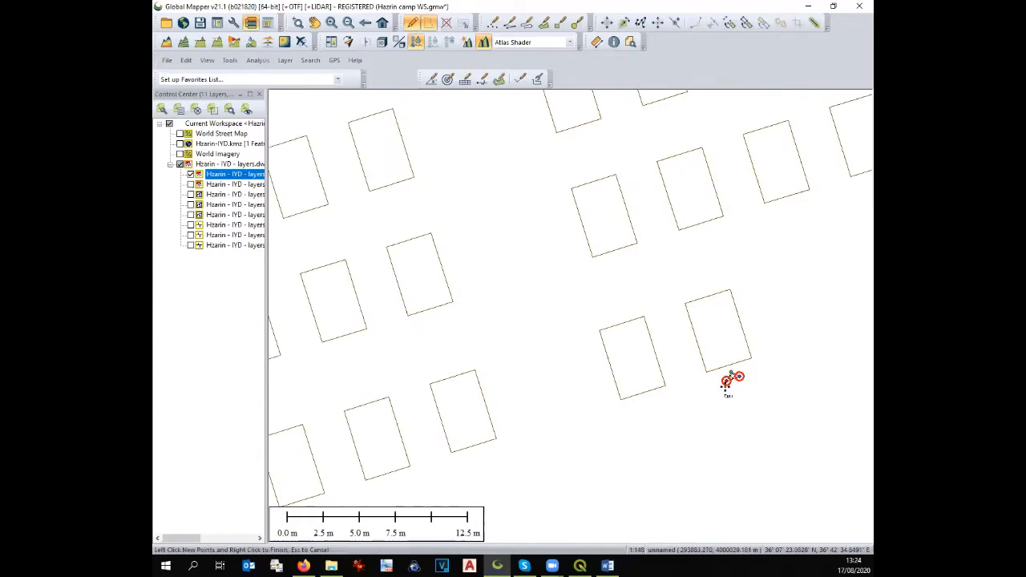
scroll(726, 387, "down", 5)
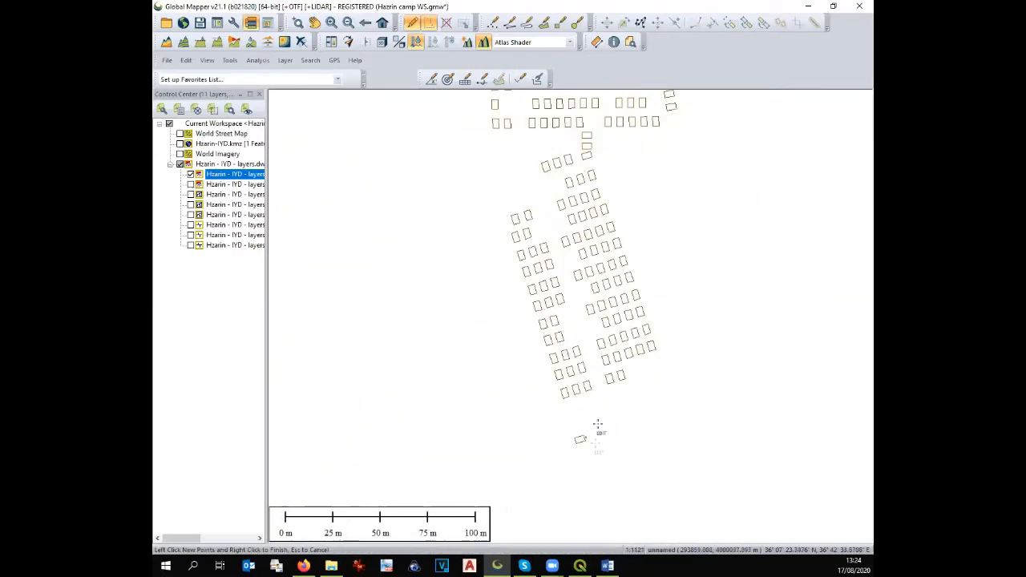
Delete the last triangle marker beside the isolated tent south of the block
scroll(596, 397, "up", 5)
left_click(591, 446)
left_click_drag(595, 495, 595, 493)
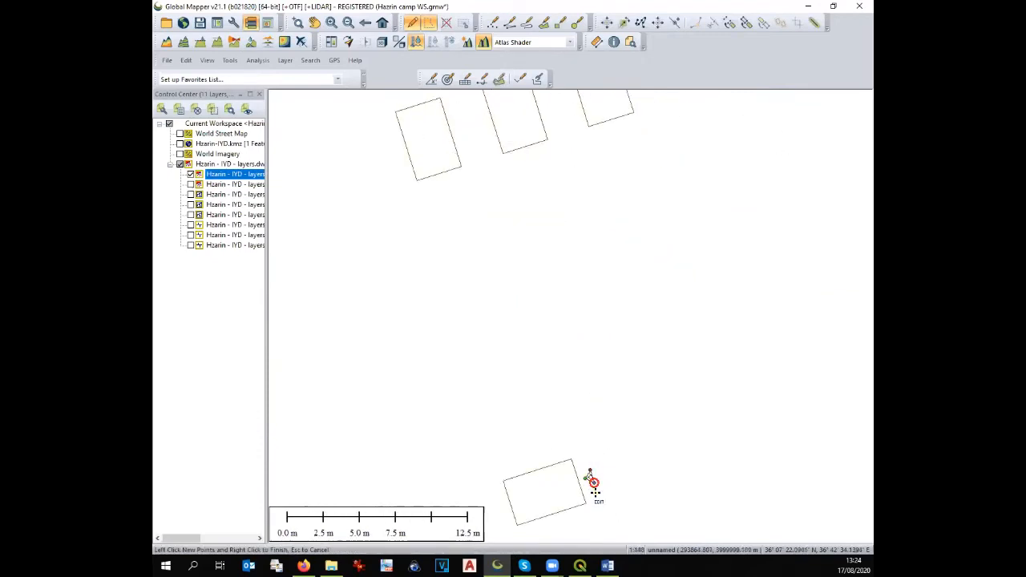
scroll(598, 427, "down", 7)
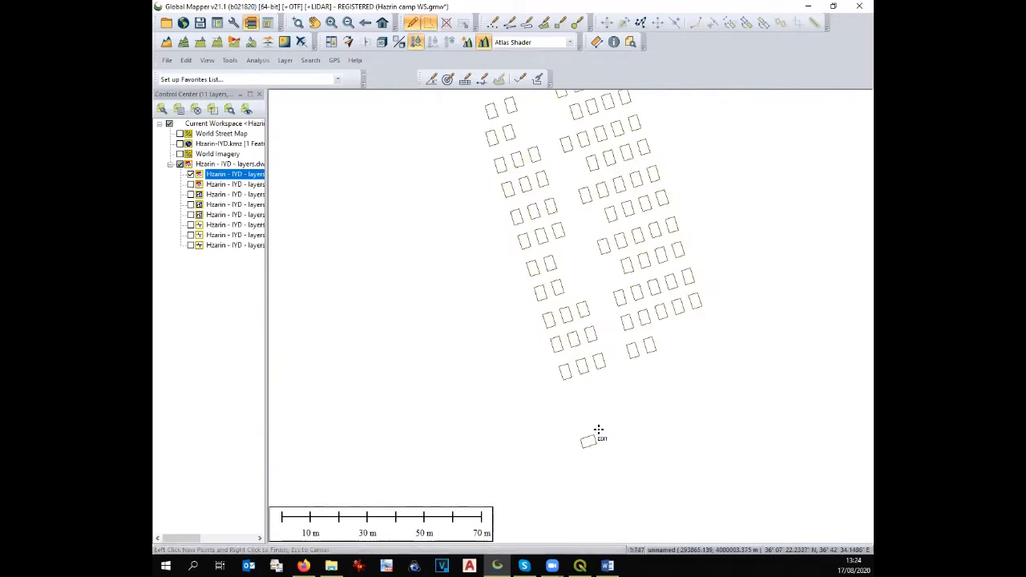
scroll(598, 431, "down", 2)
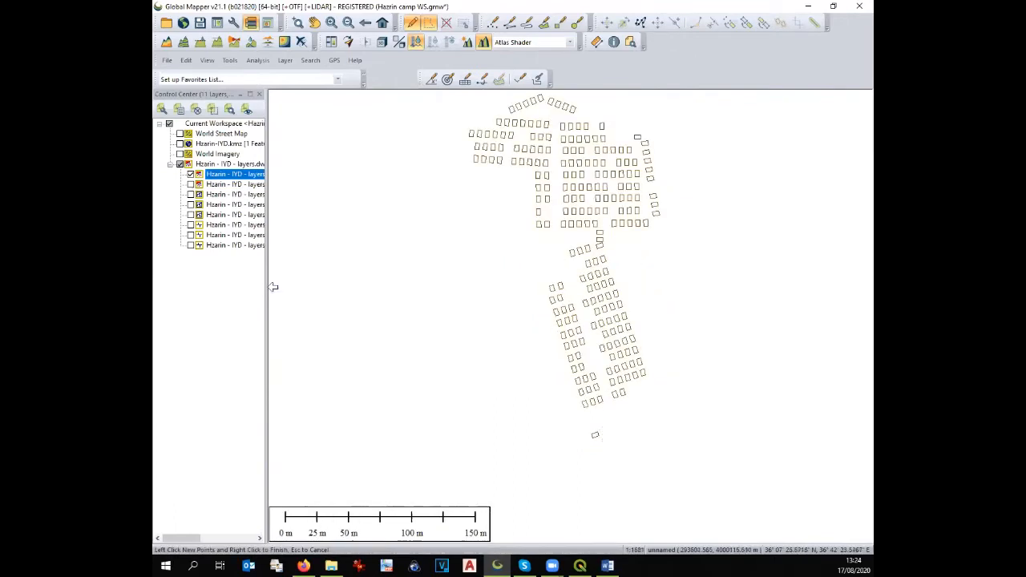
Widen the layer list to read full layer names, hide layer 0, and briefly check the OTHER layer
left_click_drag(266, 285, 381, 299)
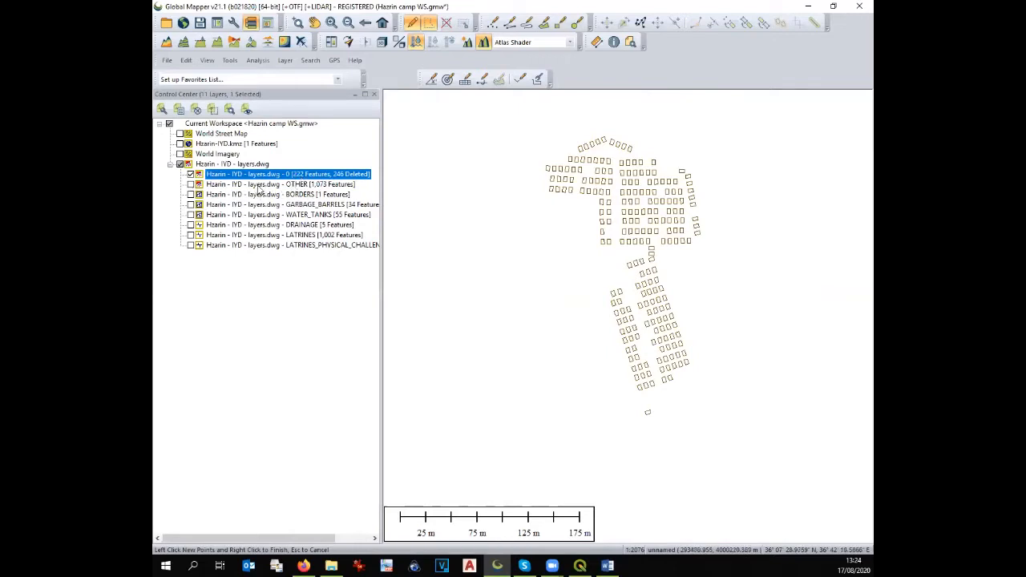
left_click(258, 185)
left_click(190, 174)
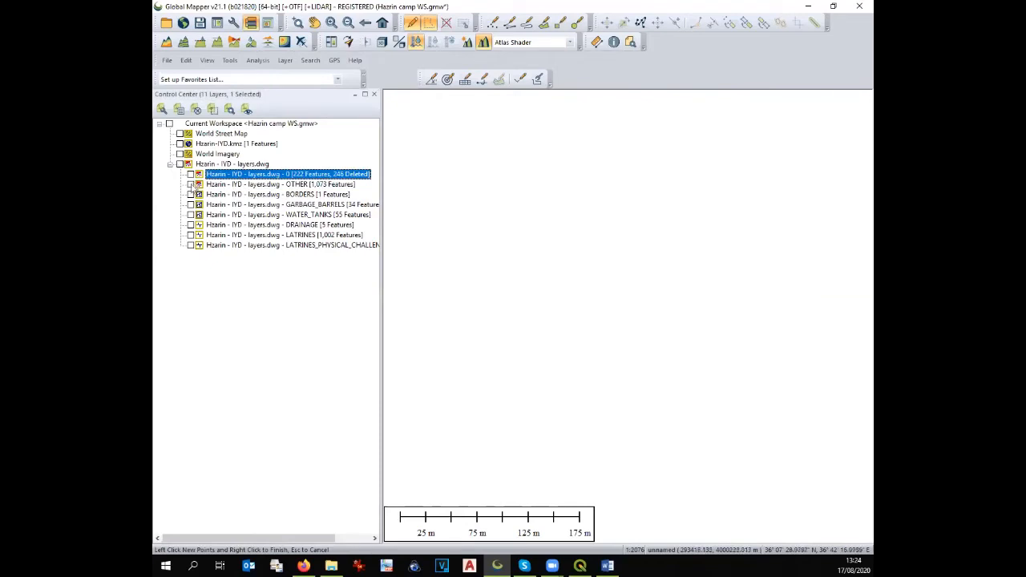
left_click(190, 184)
left_click(190, 185)
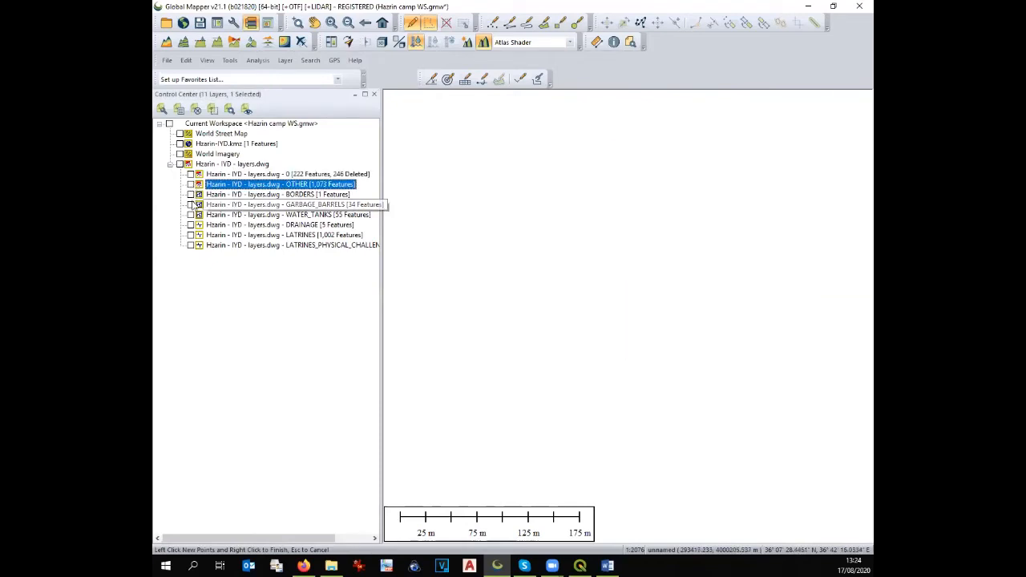
Display the GARBAGE_BARRELS, WATER_TANKS and DRAINAGE layers to inspect their features, and hide all three again
left_click(191, 204)
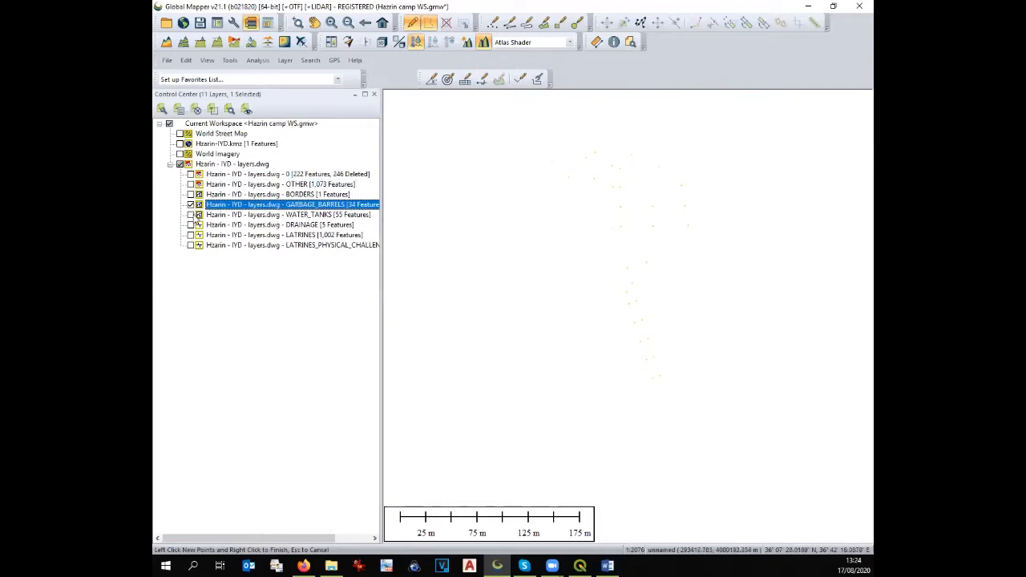
left_click(191, 215)
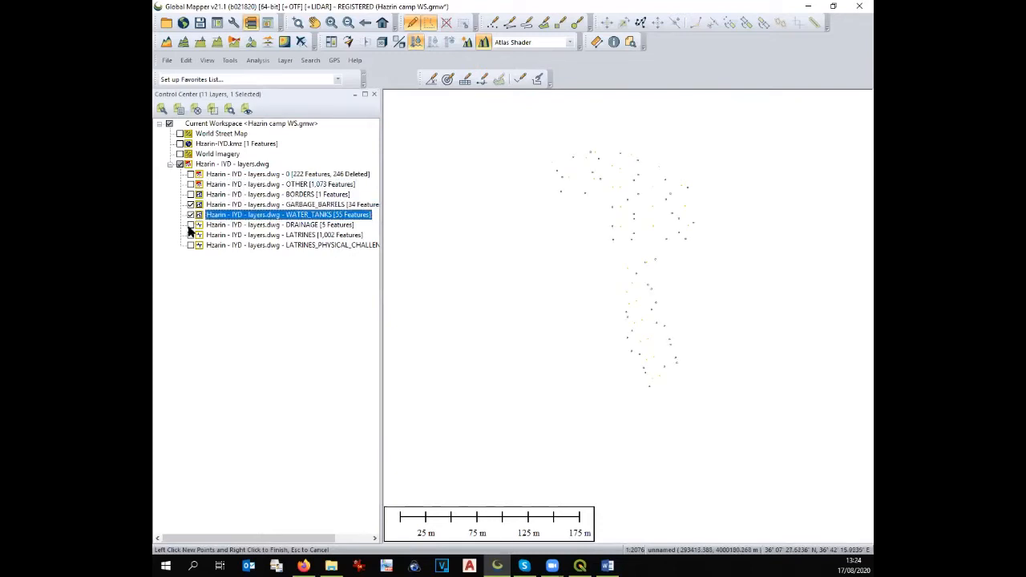
left_click(191, 225)
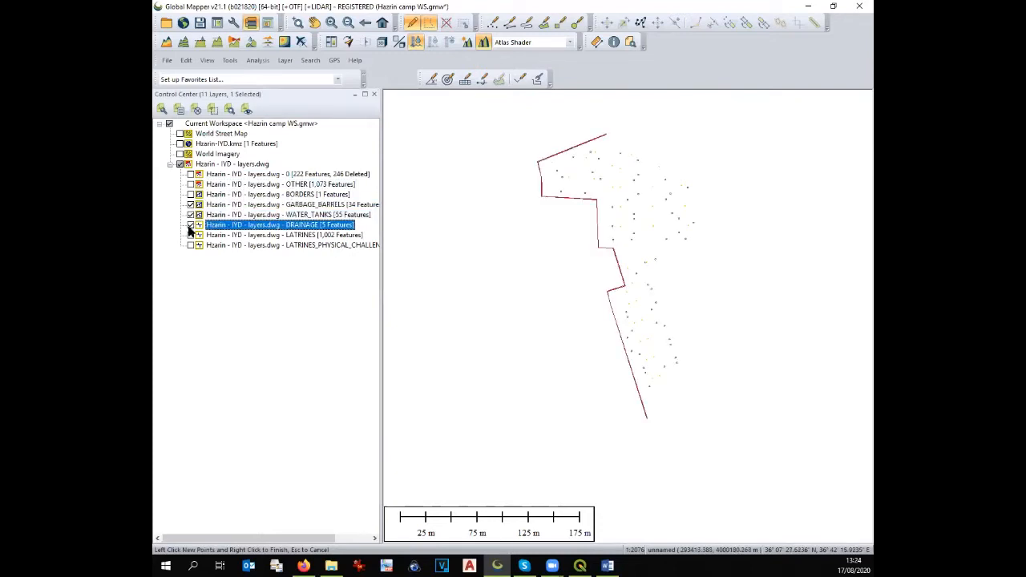
left_click(191, 215)
left_click(191, 204)
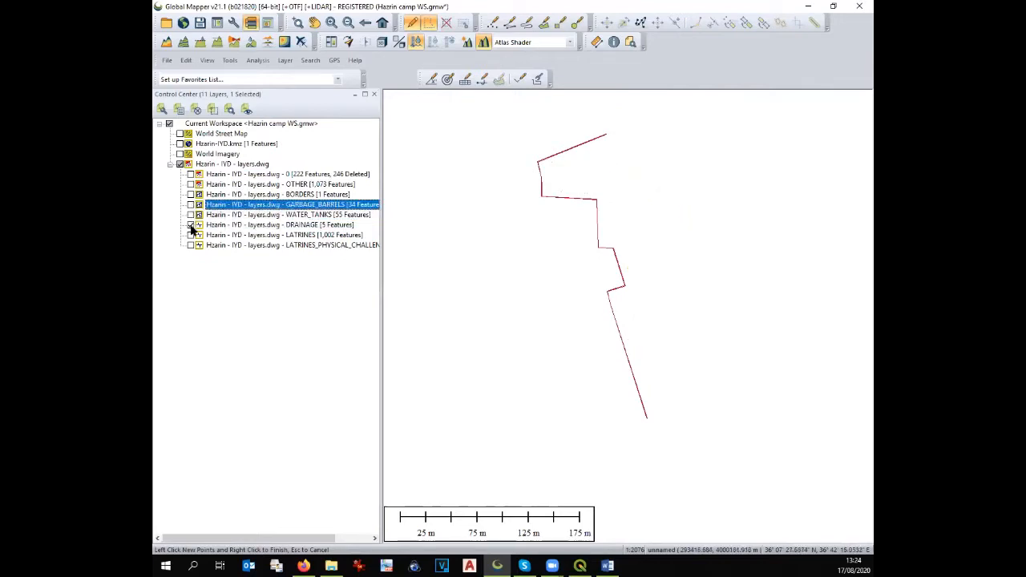
left_click(191, 225)
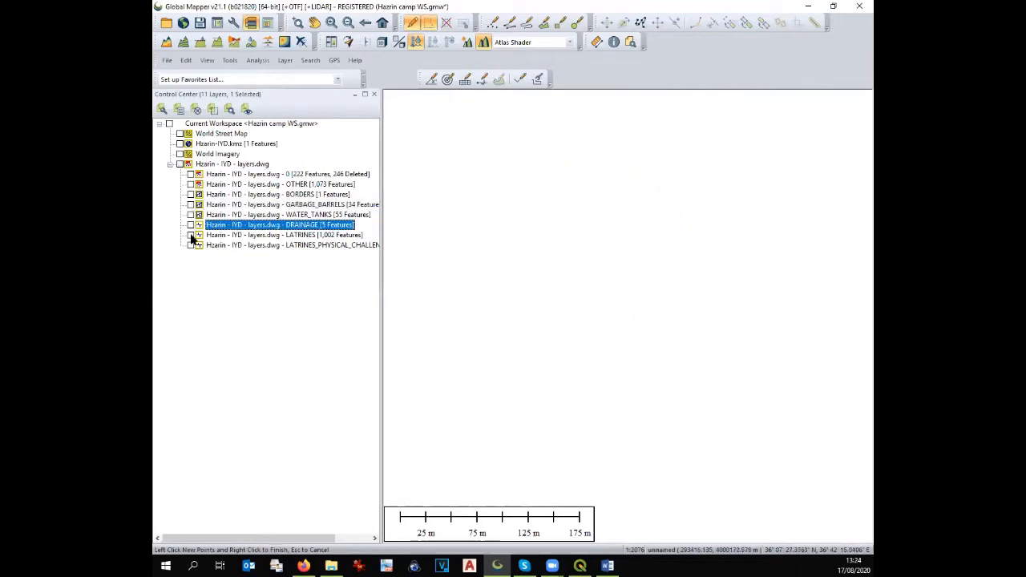
Display only the LATRINES layer and examine how its cyan and pink hatched latrine squares are drawn
left_click(190, 235)
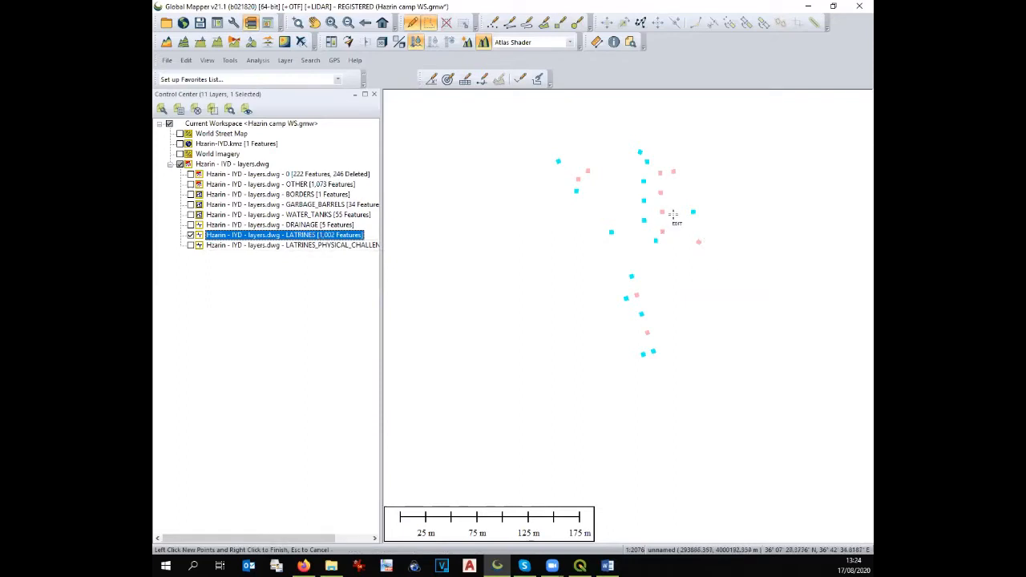
scroll(675, 215, "up", 1)
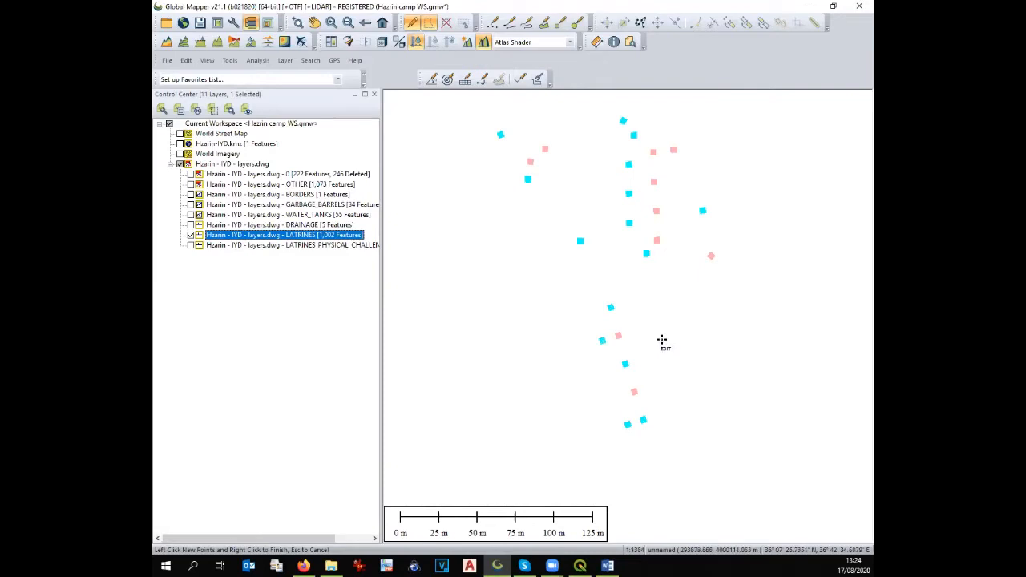
scroll(569, 340, "up", 4)
scroll(555, 337, "up", 3)
scroll(488, 176, "down", 1)
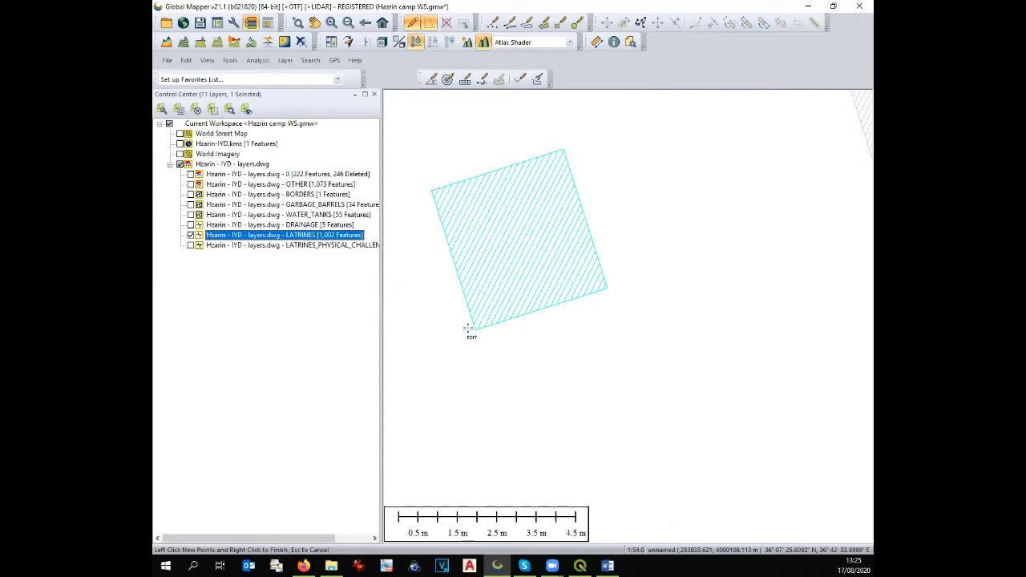
scroll(468, 328, "down", 1)
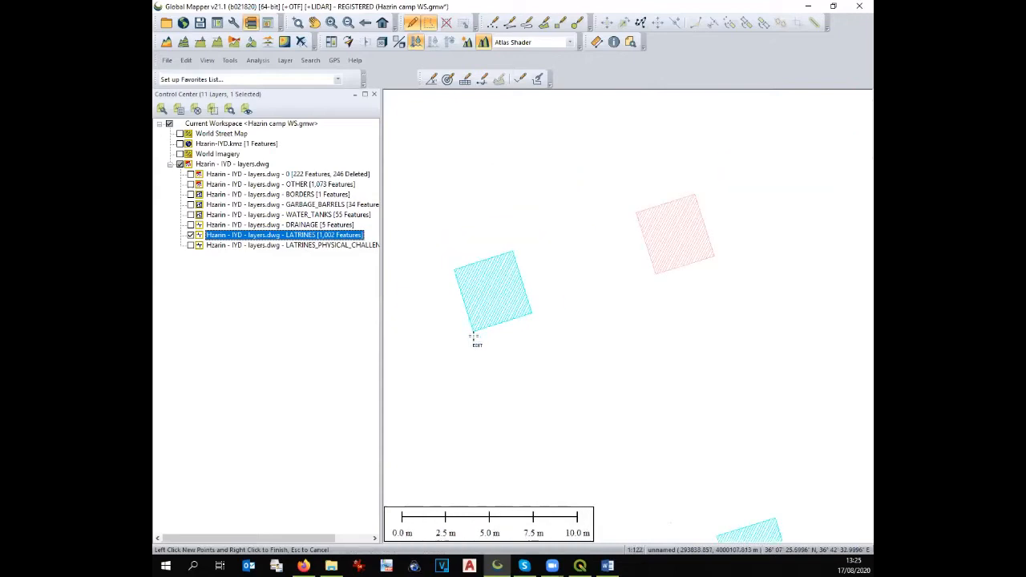
scroll(473, 336, "down", 4)
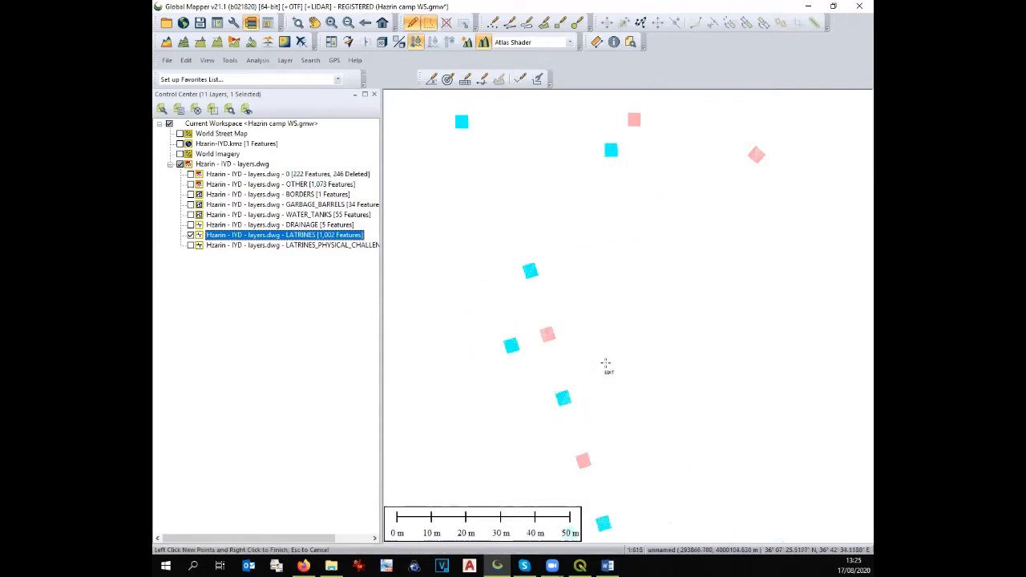
scroll(461, 154, "up", 2)
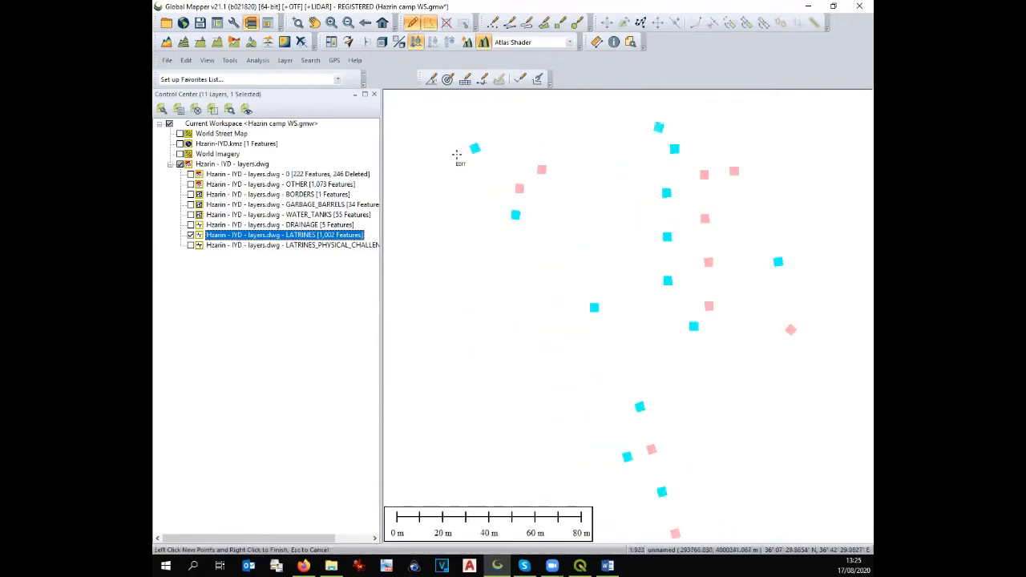
scroll(460, 185, "up", 1)
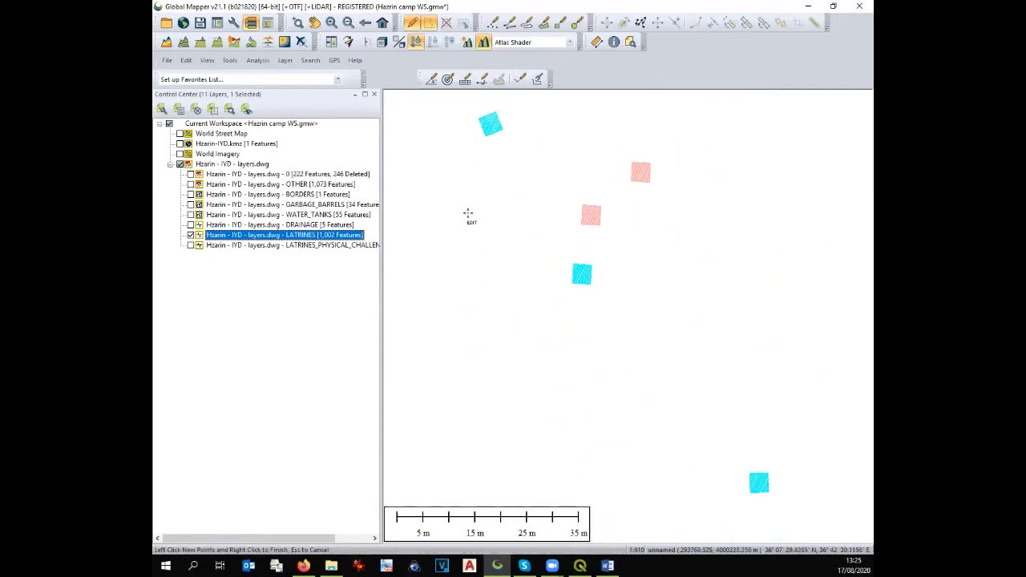
scroll(468, 213, "down", 1)
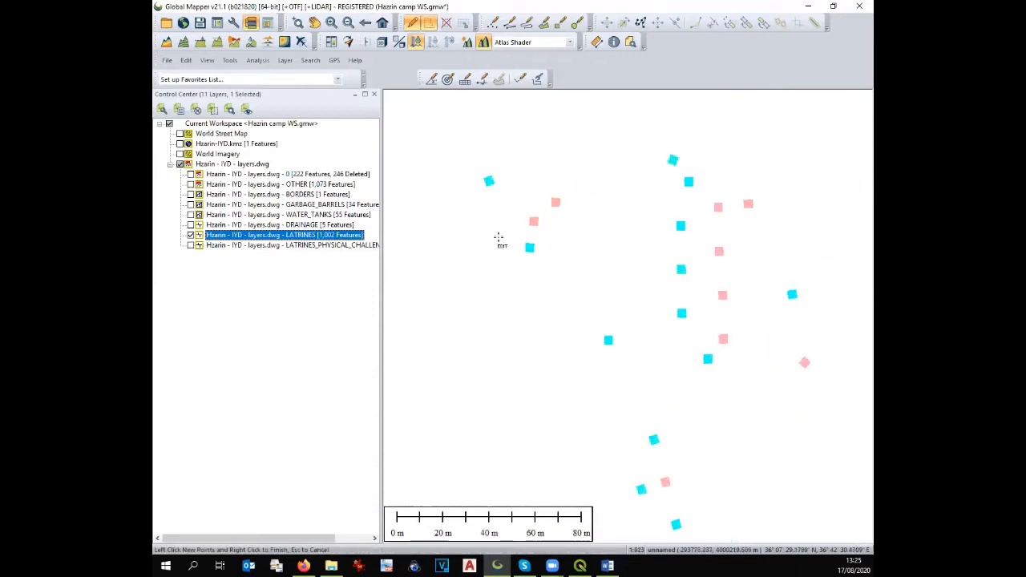
scroll(472, 175, "up", 2)
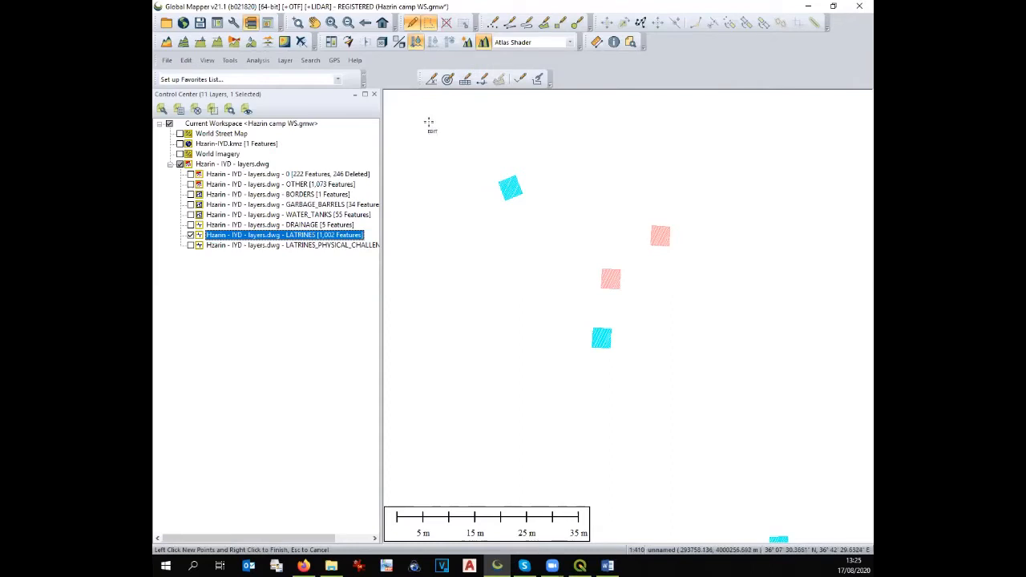
Outline the northwestern cyan latrine as an area feature named lm 1 in a new layer called latrine man
left_click(544, 26)
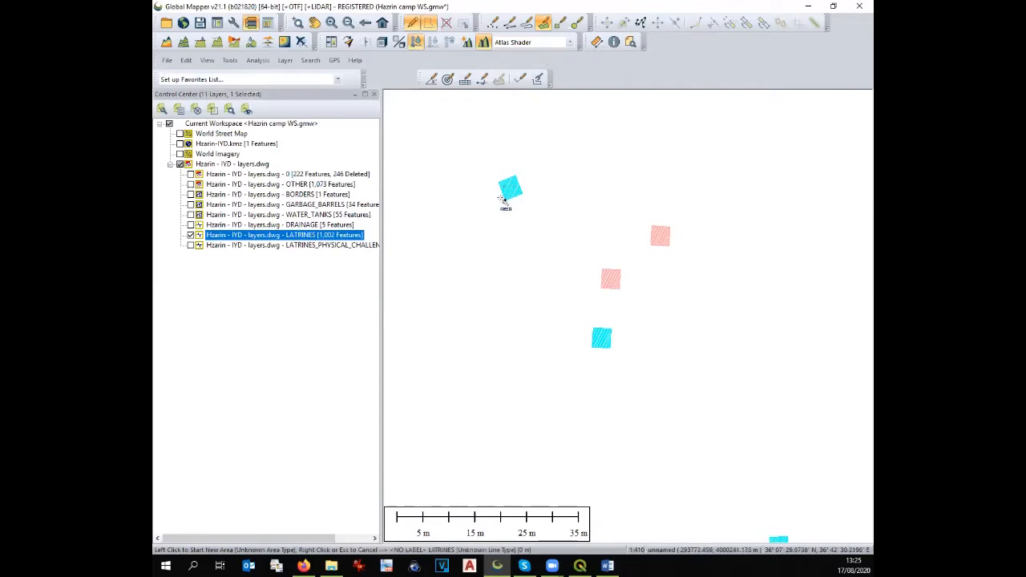
scroll(499, 186, "up", 3)
left_click(501, 188)
left_click(539, 172)
left_click(555, 213)
left_click(515, 227)
right_click(516, 230)
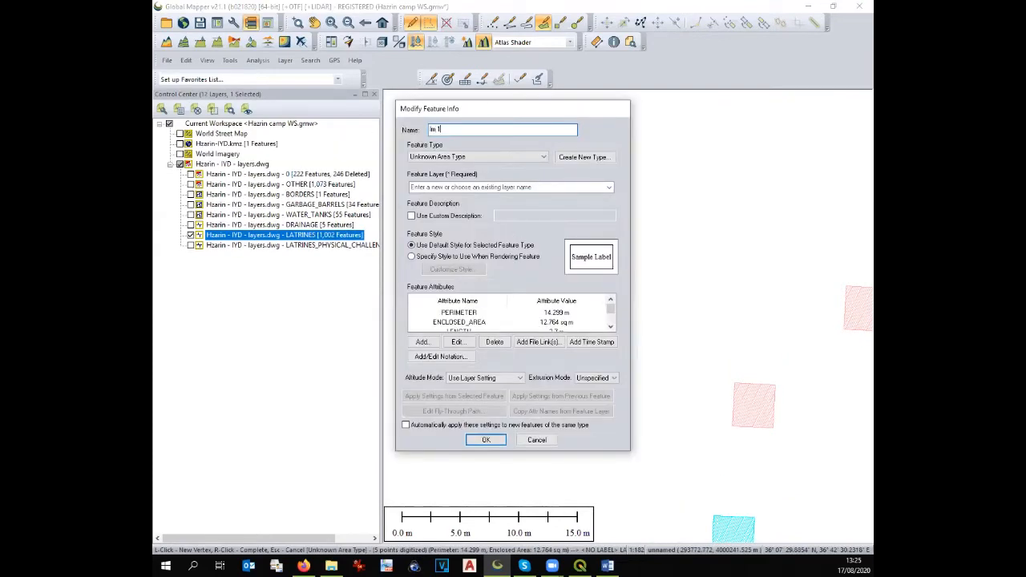
left_click(566, 187)
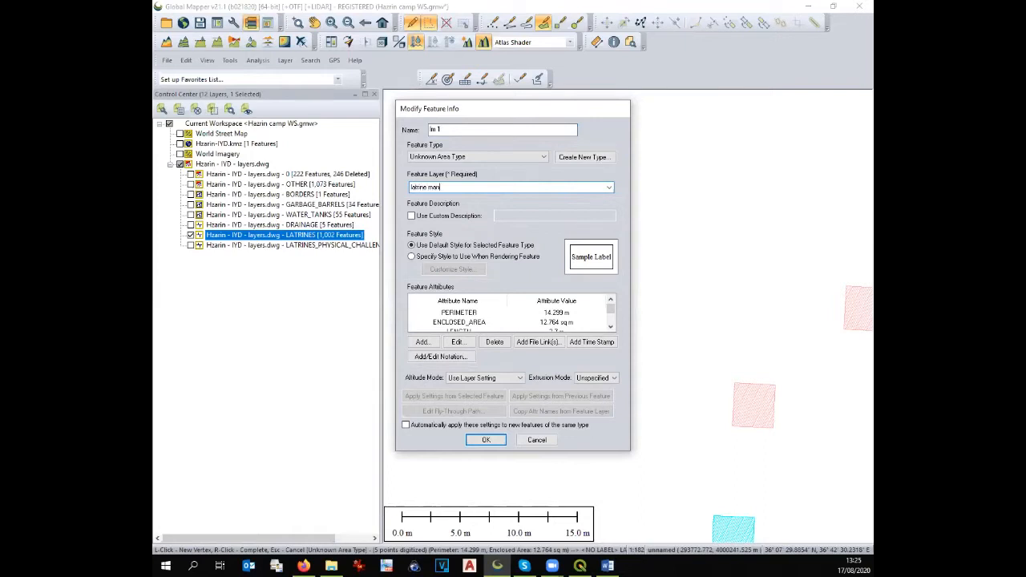
key("Return")
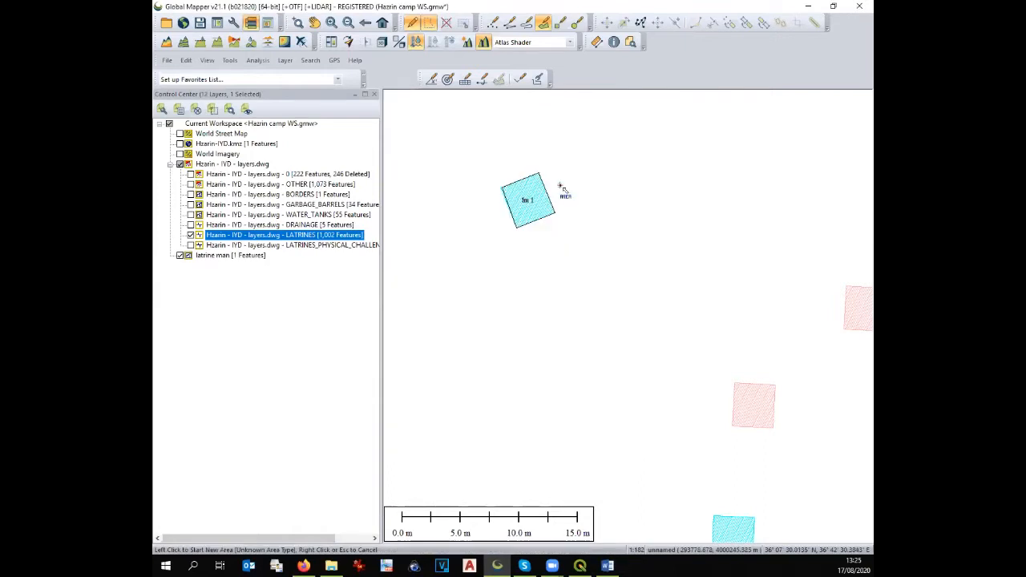
Outline the cyan latrine below the two western pink squares as an area named lm 2 in the latrine man layer
scroll(515, 183, "down", 3)
left_click(602, 331)
left_click(621, 332)
left_click(622, 350)
left_click(622, 352)
left_click(601, 352)
right_click(600, 352)
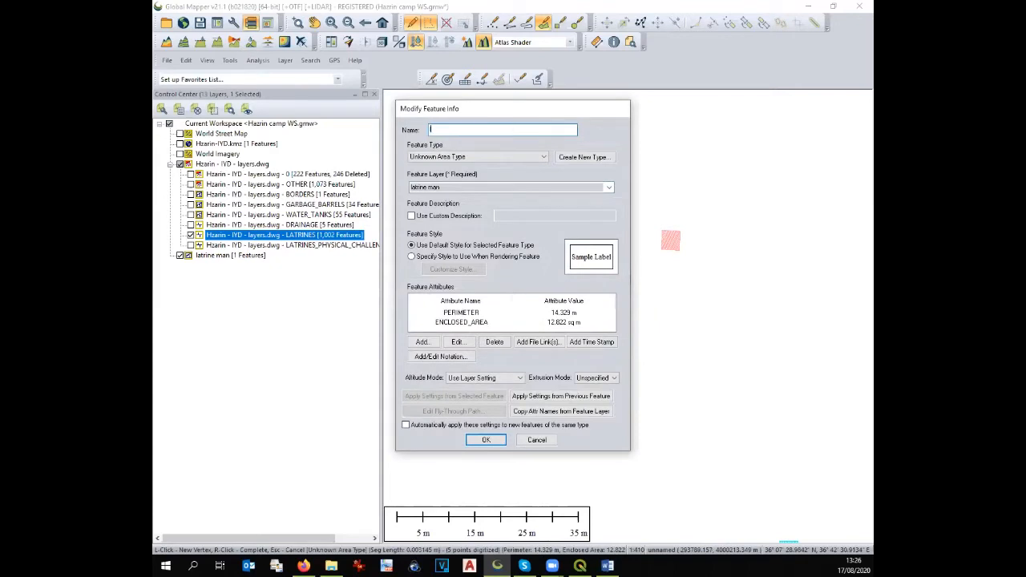
type("lm 2")
key("Return")
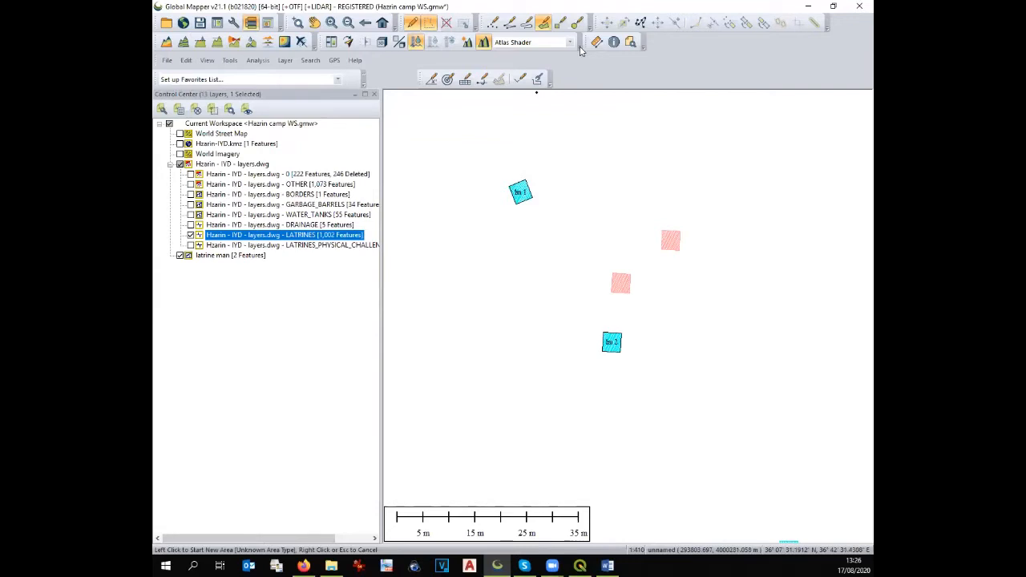
Outline the tilted cyan latrine at the north end of the central column as an area named lm 3 in the latrine man layer
scroll(621, 265, "down", 2)
scroll(827, 265, "up", 1)
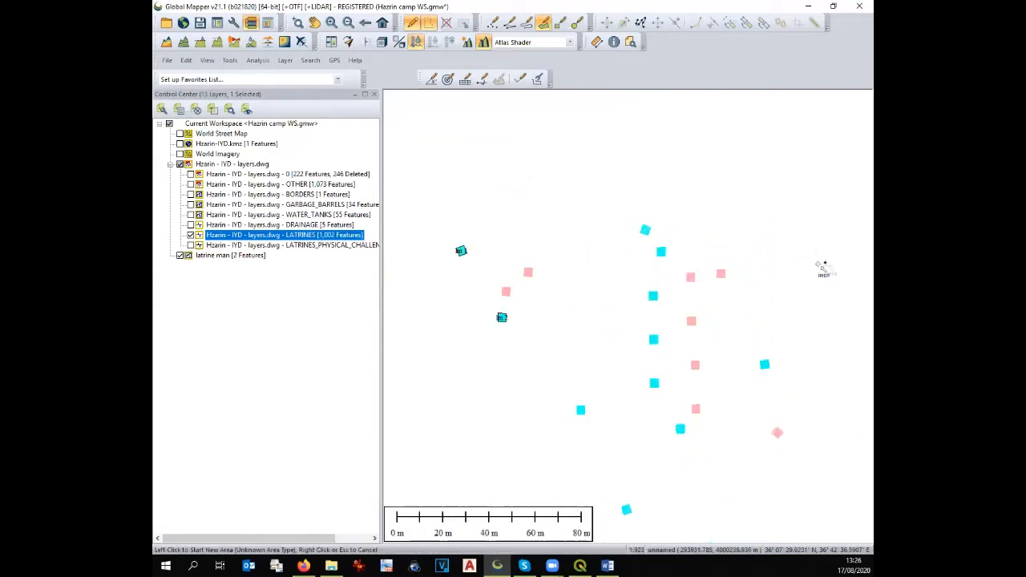
scroll(623, 222, "up", 3)
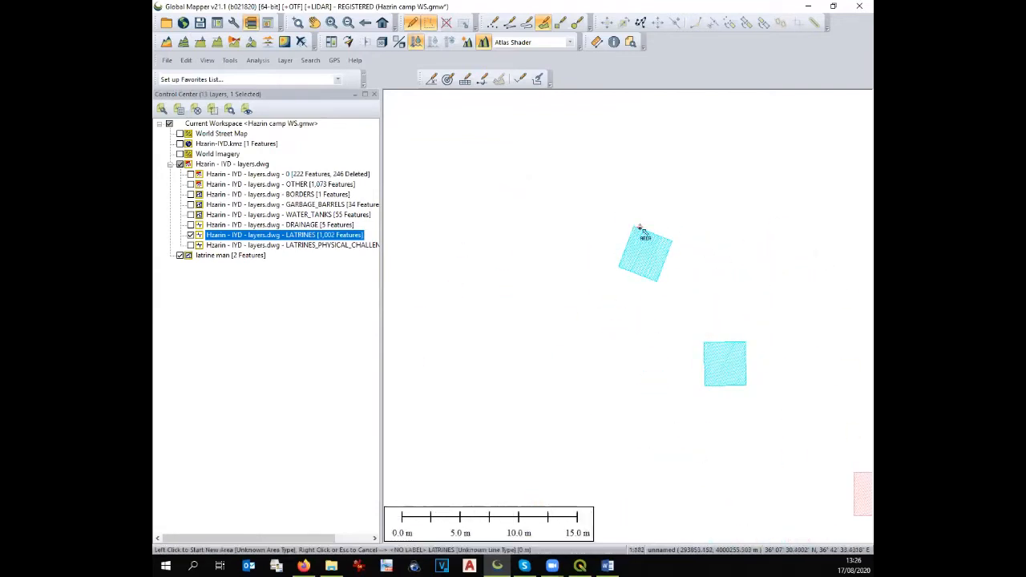
left_click(639, 227)
left_click(673, 239)
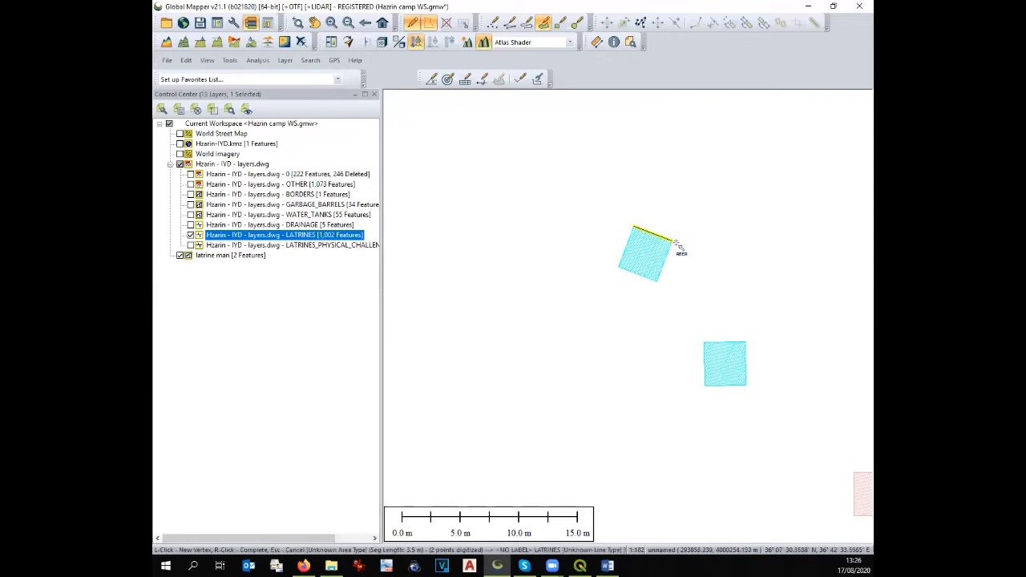
left_click(659, 281)
left_click(615, 267)
right_click(613, 267)
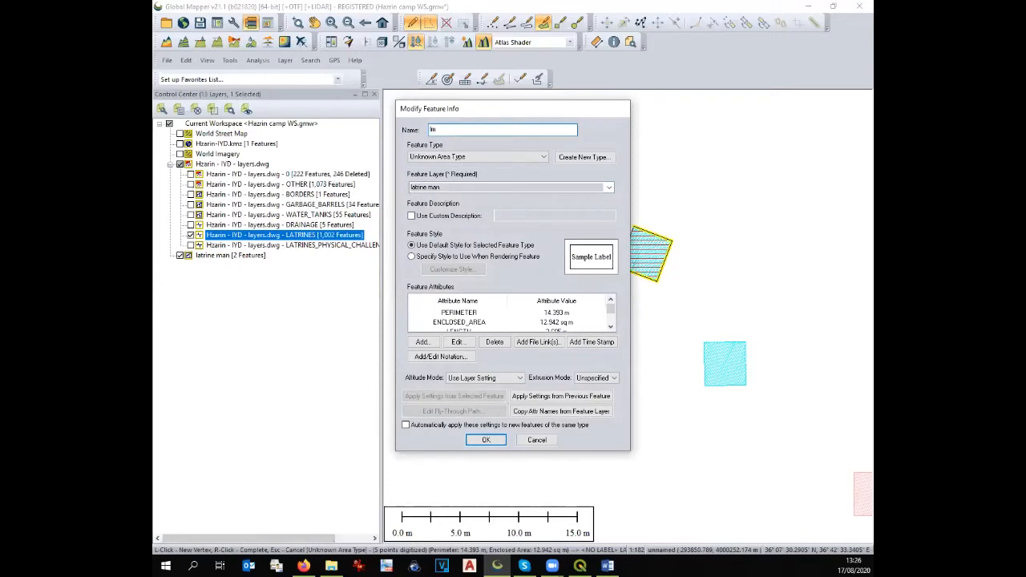
type("lm 3")
key("Return")
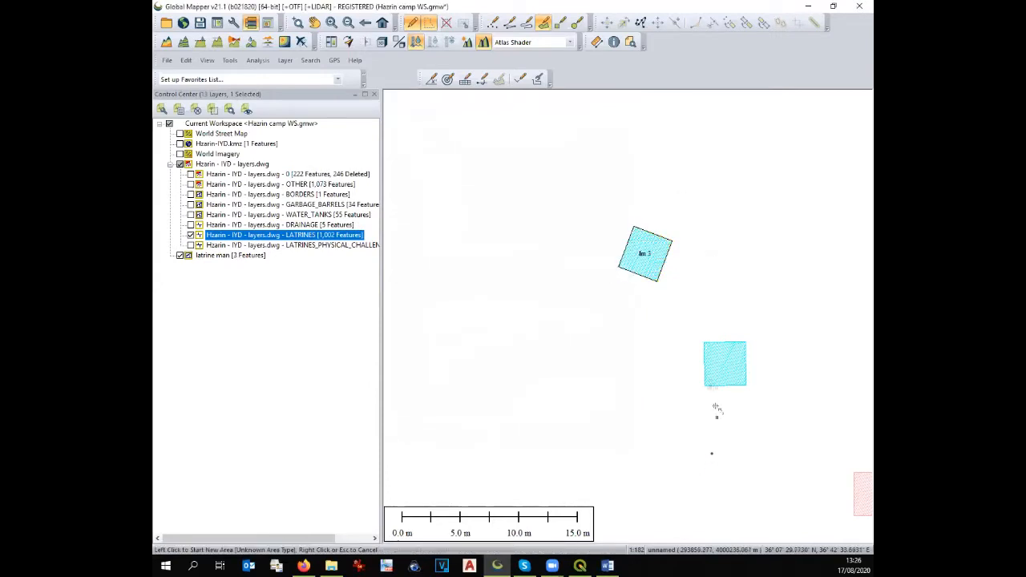
Outline the cyan latrine just southeast of lm 3 as an area named lm 4 in the latrine man layer
left_click(705, 343)
left_click(746, 343)
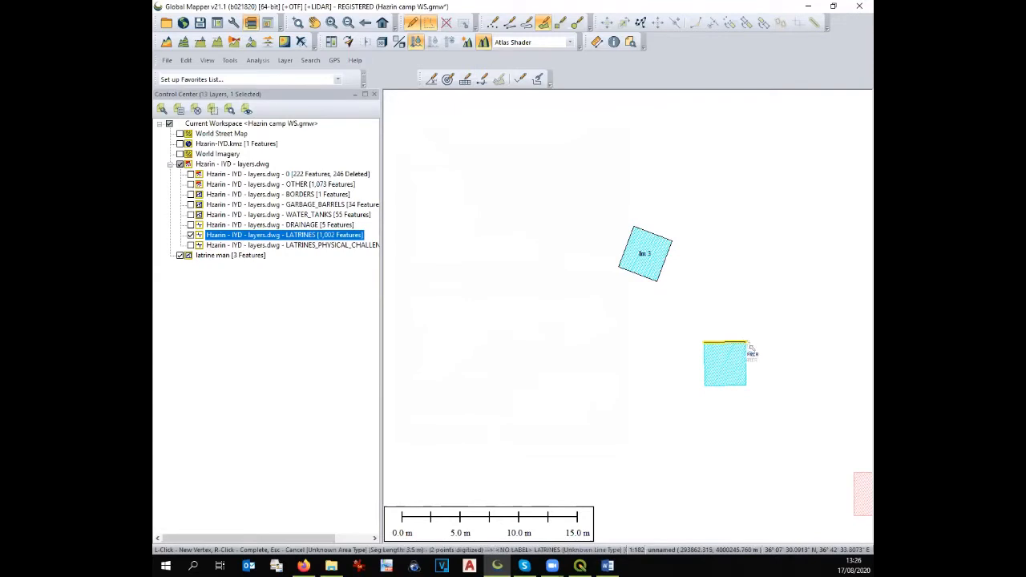
left_click(746, 387)
left_click(699, 389)
right_click(698, 390)
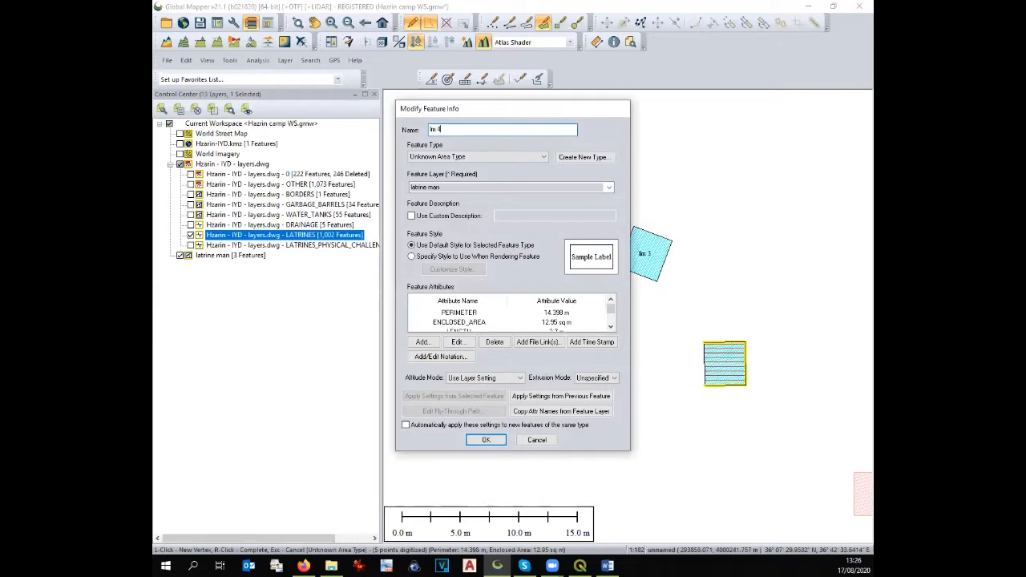
key("Return")
scroll(486, 220, "down", 2)
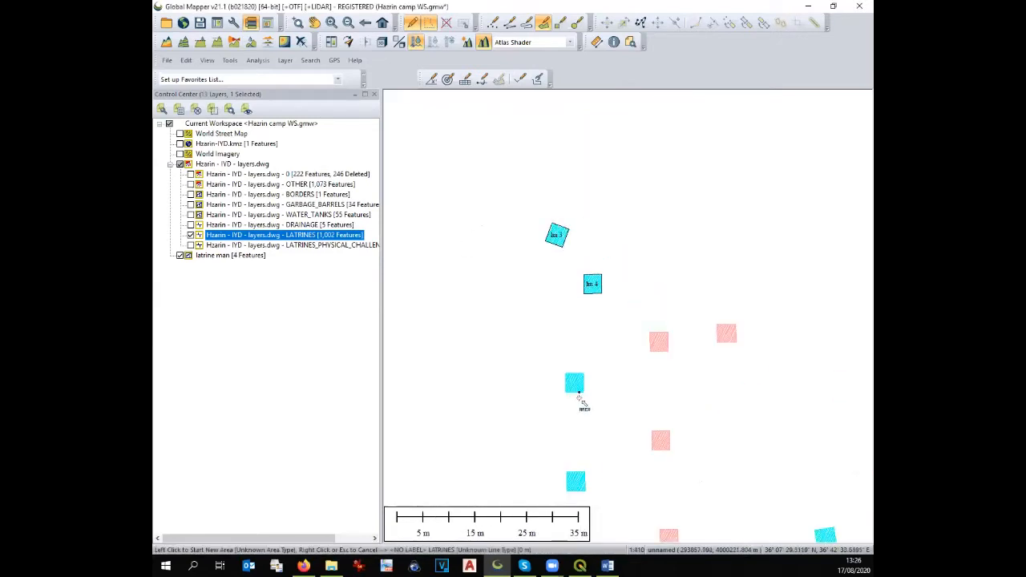
scroll(580, 401, "up", 2)
left_click(548, 343)
left_click(592, 344)
key("Escape")
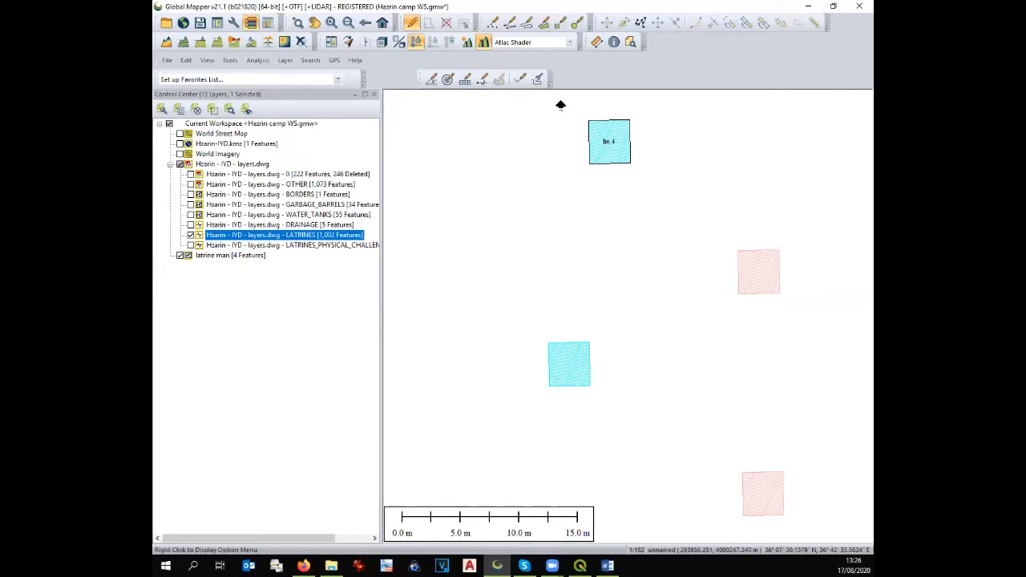
Outline the cyan latrine directly south of lm 4 as an area named lm 5 in the latrine man layer
left_click(543, 22)
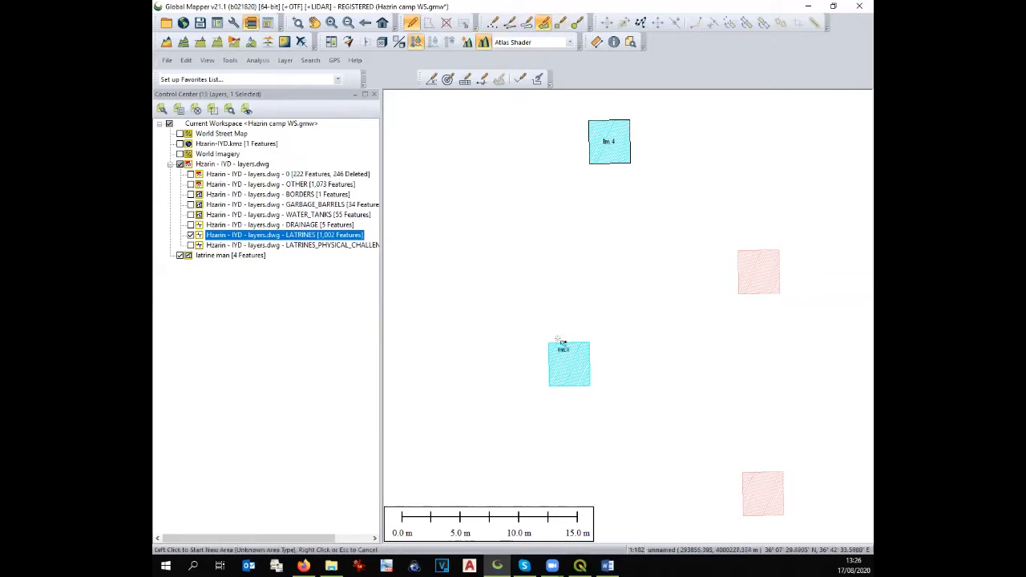
left_click(550, 344)
left_click(591, 343)
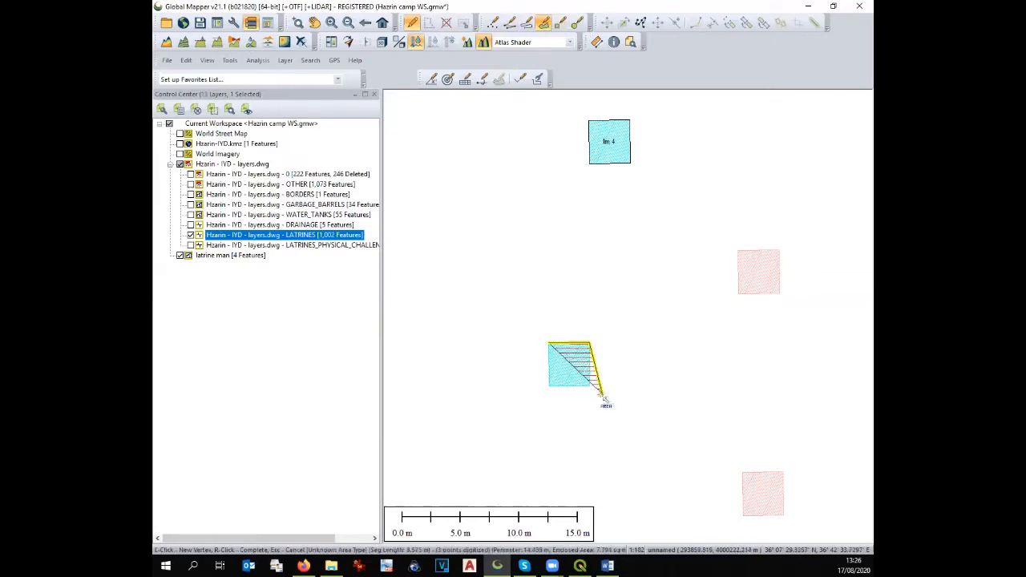
left_click(591, 386)
left_click(550, 386)
right_click(550, 390)
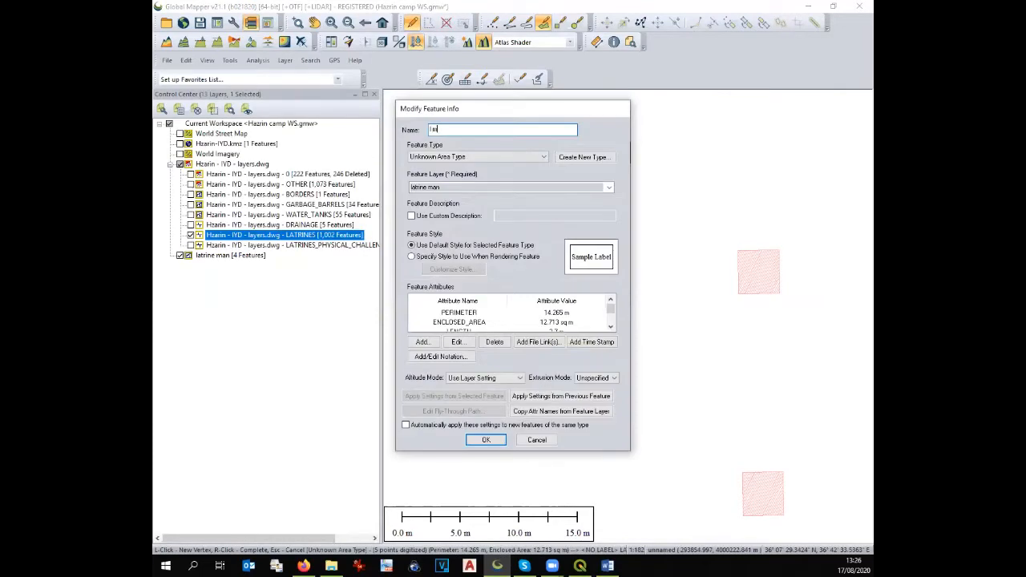
key("Return")
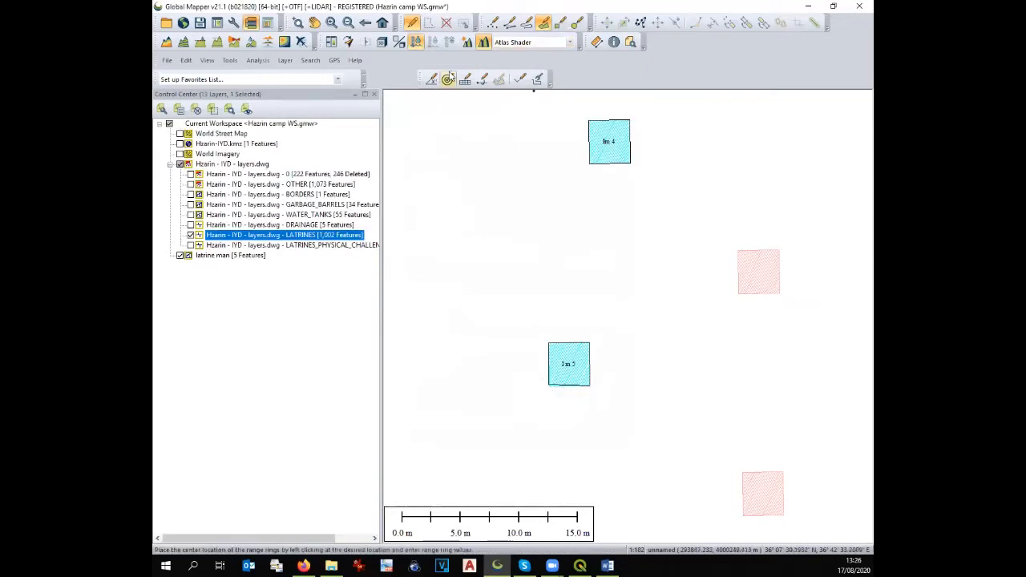
Outline the cyan latrine directly south of lm 5 as an area named lm 6 in the latrine man layer
scroll(619, 266, "down", 3)
scroll(650, 530, "up", 2)
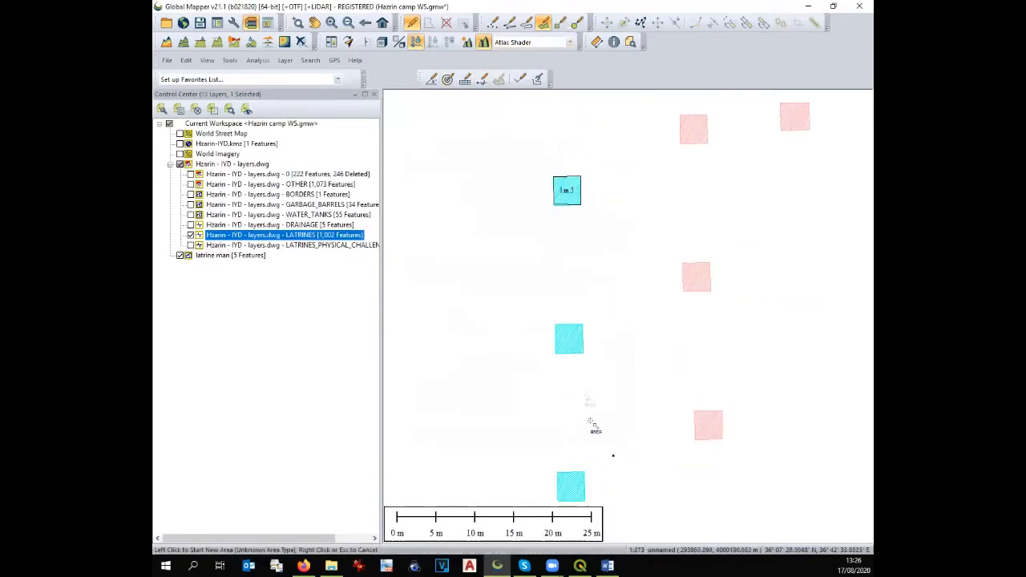
left_click(555, 324)
left_click(585, 325)
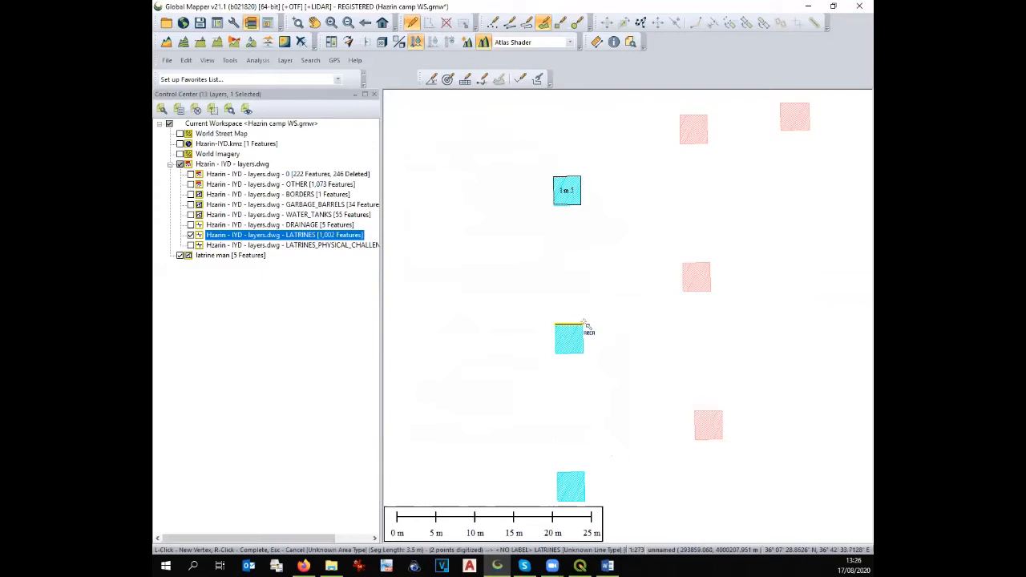
left_click(584, 352)
left_click(550, 354)
right_click(550, 354)
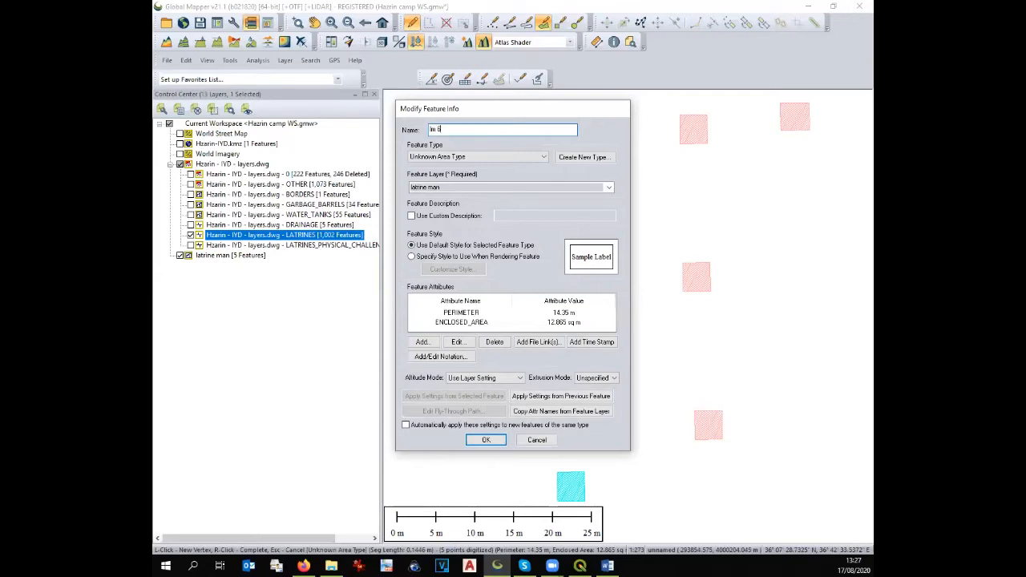
key("Return")
Outline the cyan latrine directly south of lm 6 as an area named lm 7 in the latrine man layer
scroll(545, 329, "down", 1)
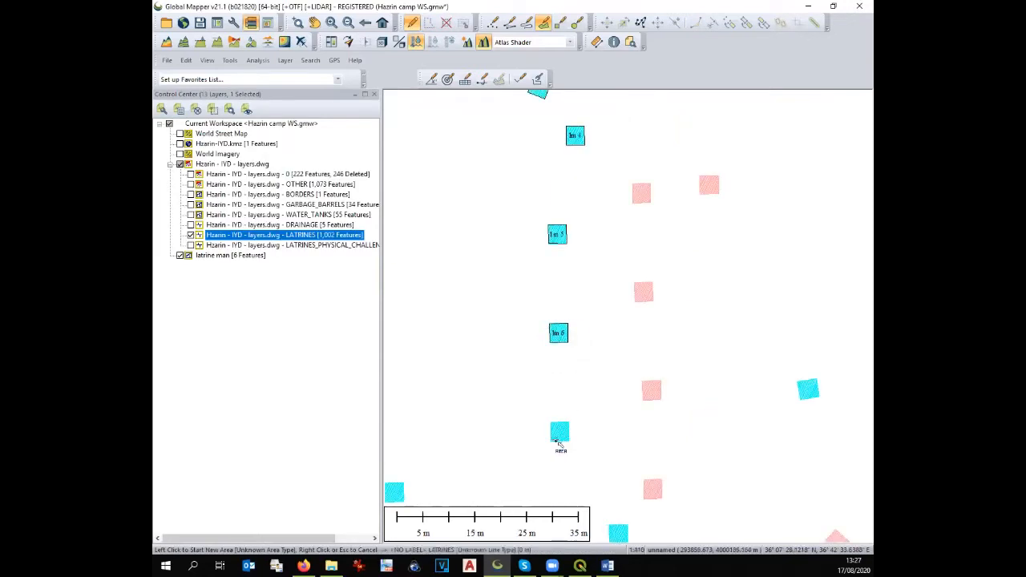
left_click(550, 422)
left_click(569, 422)
left_click(569, 441)
left_click(550, 441)
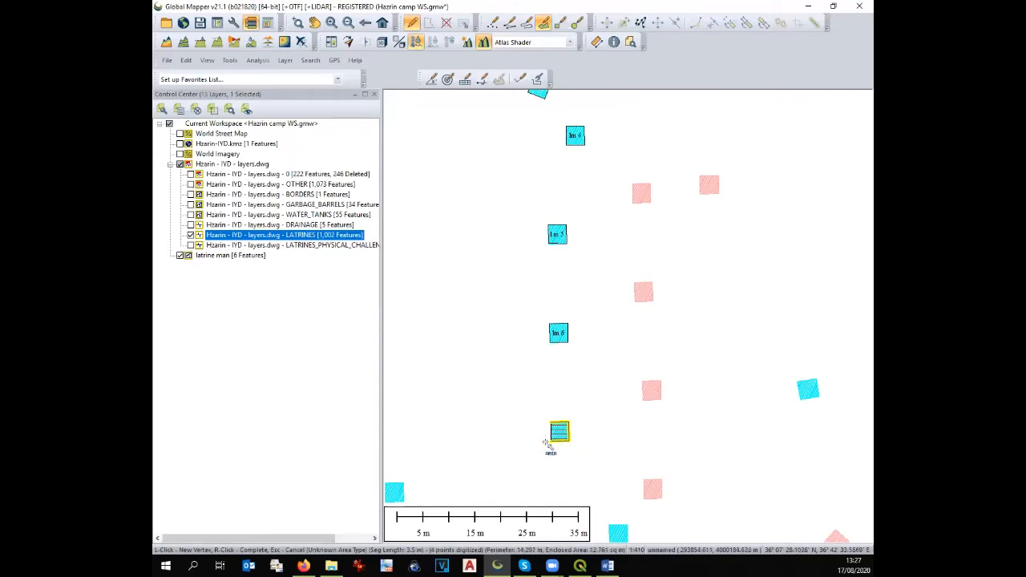
right_click(545, 447)
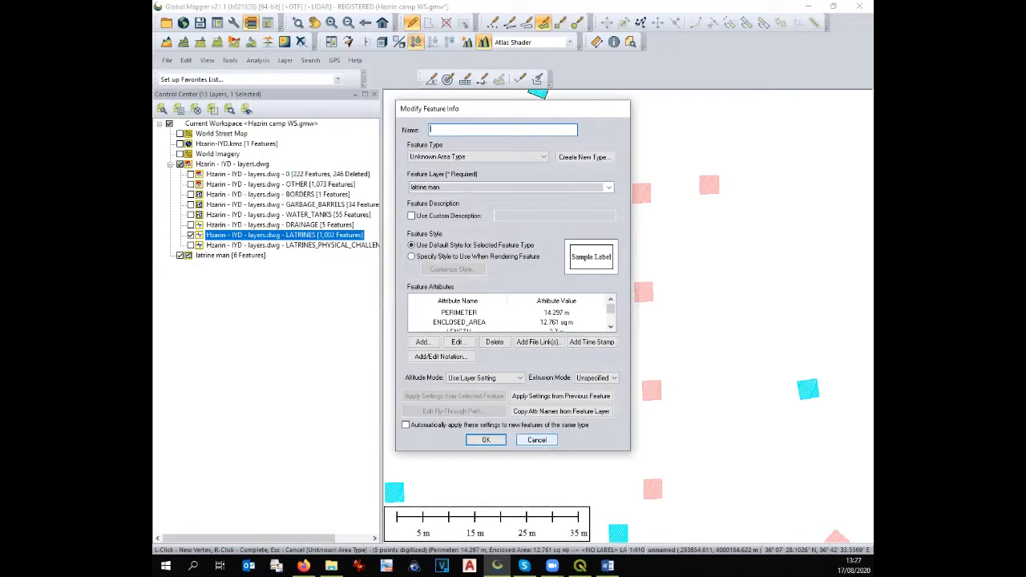
type("lm 7")
key("Return")
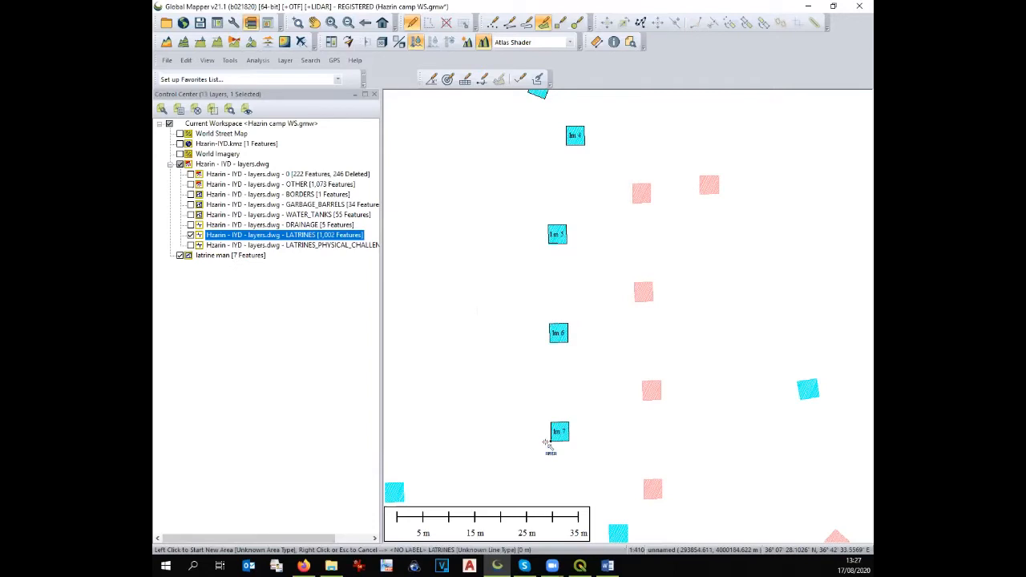
Outline the isolated cyan latrine southwest of lm 7 as an area named lm 8 in the latrine man layer
scroll(641, 317, "down", 2)
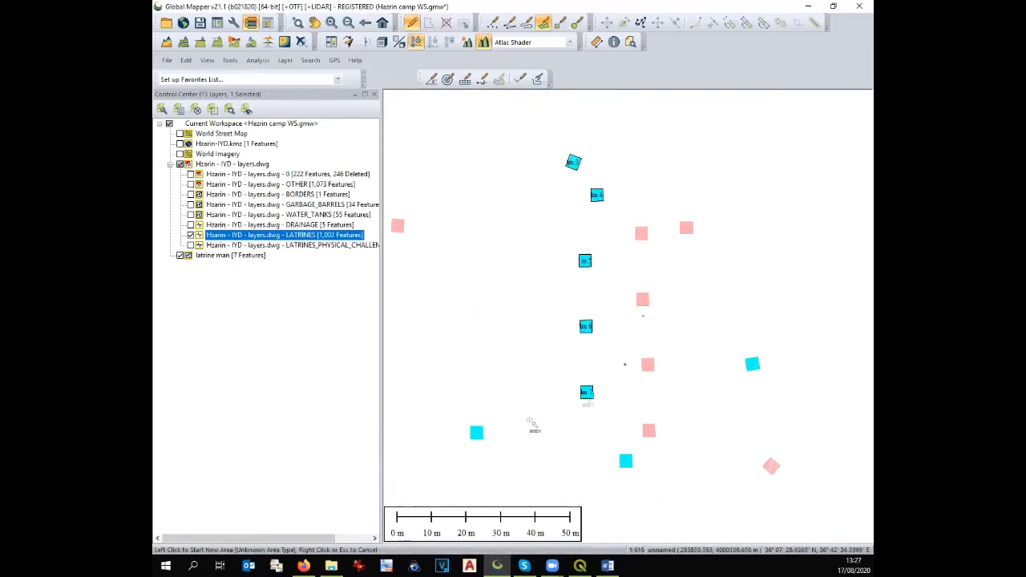
scroll(465, 432, "up", 2)
left_click(479, 426)
left_click(505, 426)
left_click(509, 455)
left_click(479, 455)
right_click(474, 464)
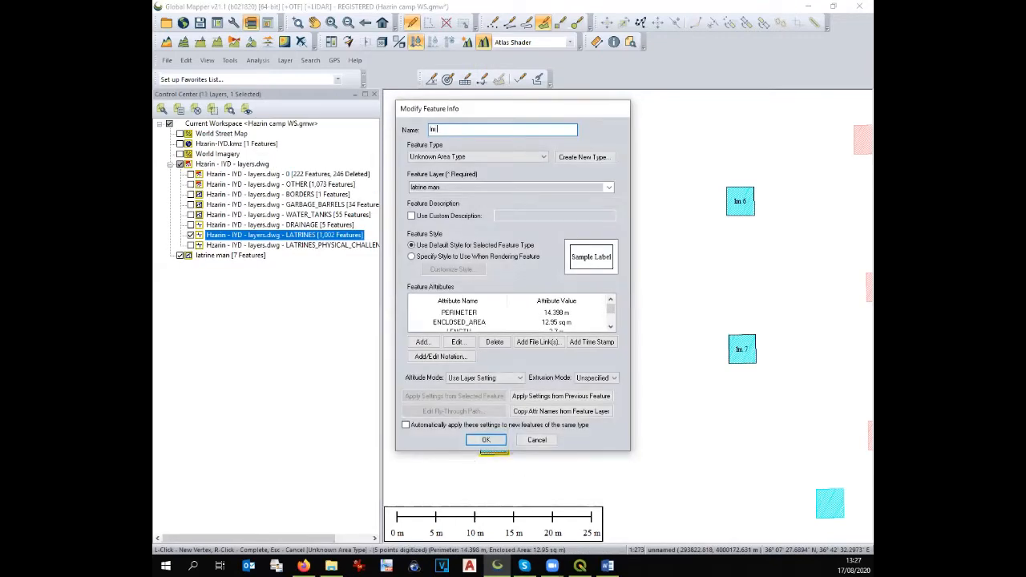
key("Return")
Outline the cyan latrine southeast of lm 7 as an area named lm 9 in the latrine man layer
scroll(561, 339, "down", 3)
scroll(644, 392, "up", 2)
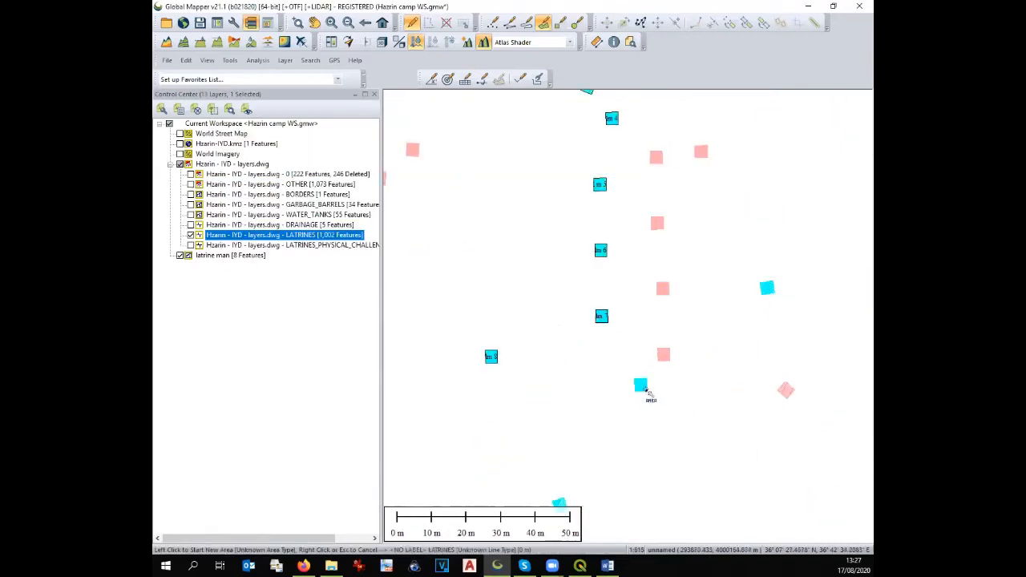
left_click(635, 378)
left_click(647, 374)
left_click(647, 393)
left_click(630, 391)
right_click(630, 392)
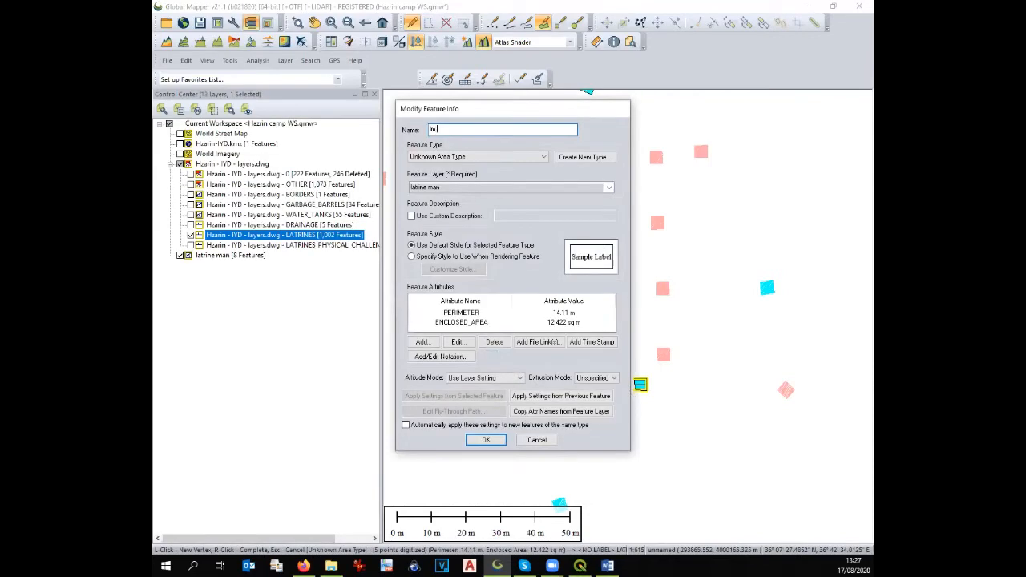
key("Return")
Outline the cyan latrine east of the pink column as an area named lm 10 in the latrine man layer
scroll(623, 390, "down", 1)
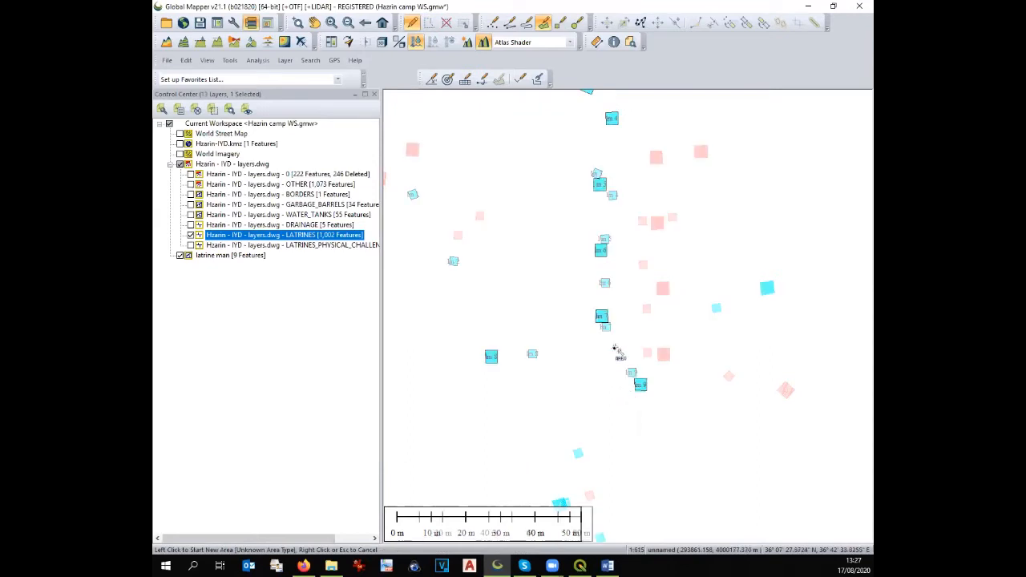
left_click(713, 304)
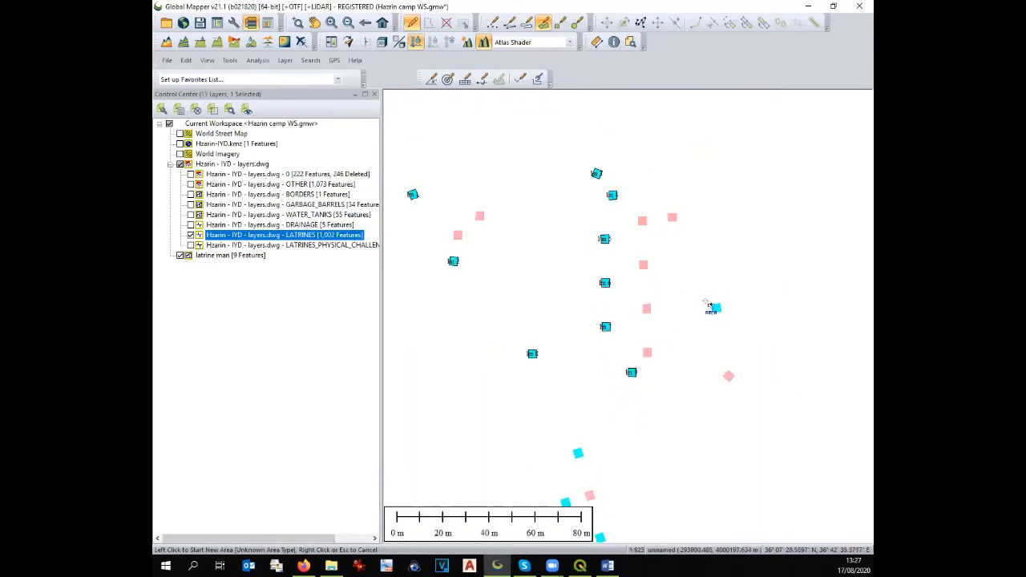
left_click(724, 300)
left_click(726, 315)
left_click(712, 322)
right_click(713, 327)
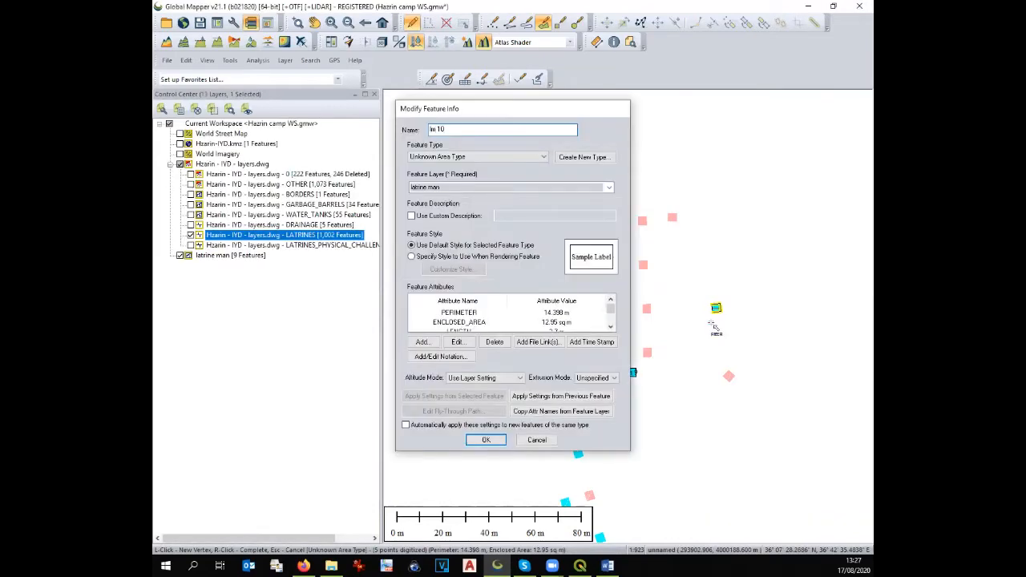
key("Return")
Outline the cyan latrine southwest of lm 9 as an area named lm 11 in the latrine man layer
scroll(642, 215, "down", 1)
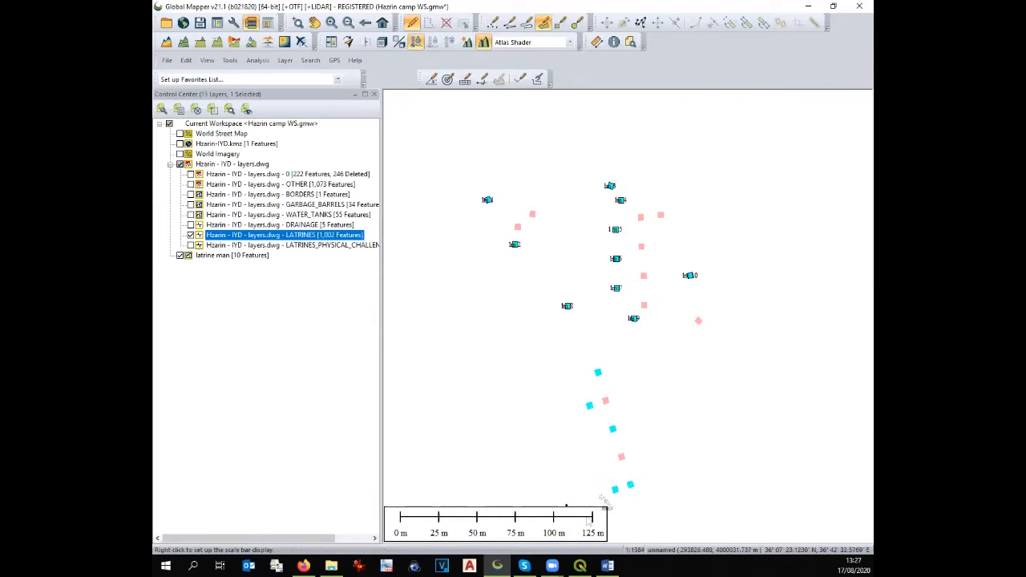
scroll(614, 419, "down", 1)
scroll(616, 417, "up", 2)
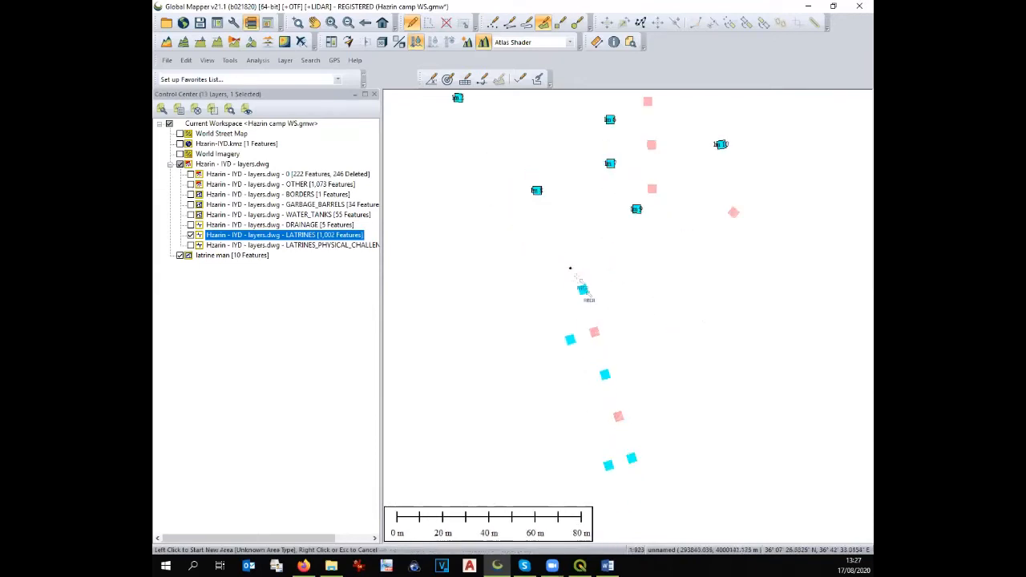
left_click(590, 287)
left_click(592, 279)
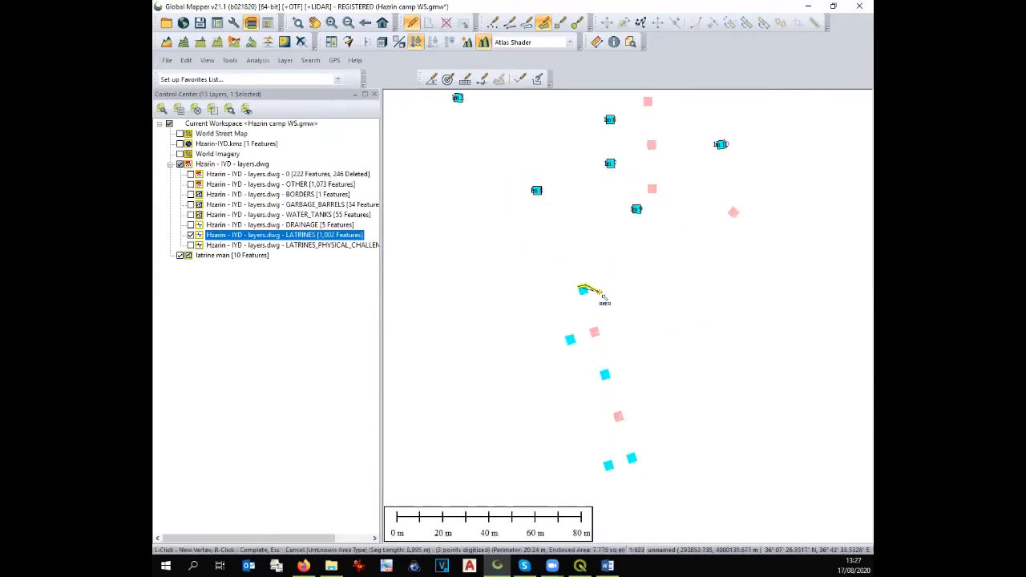
left_click(589, 295)
left_click(576, 301)
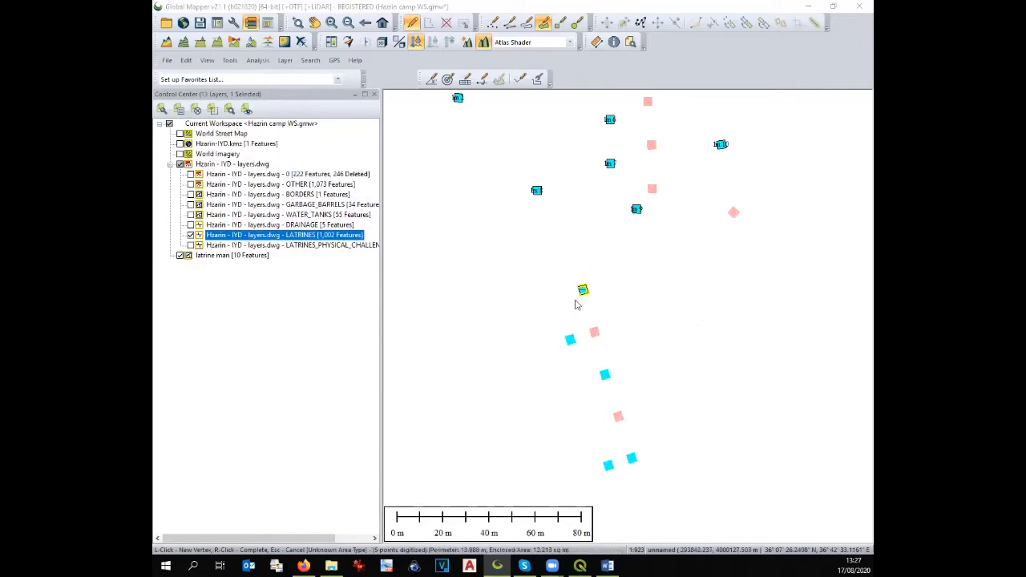
right_click(575, 301)
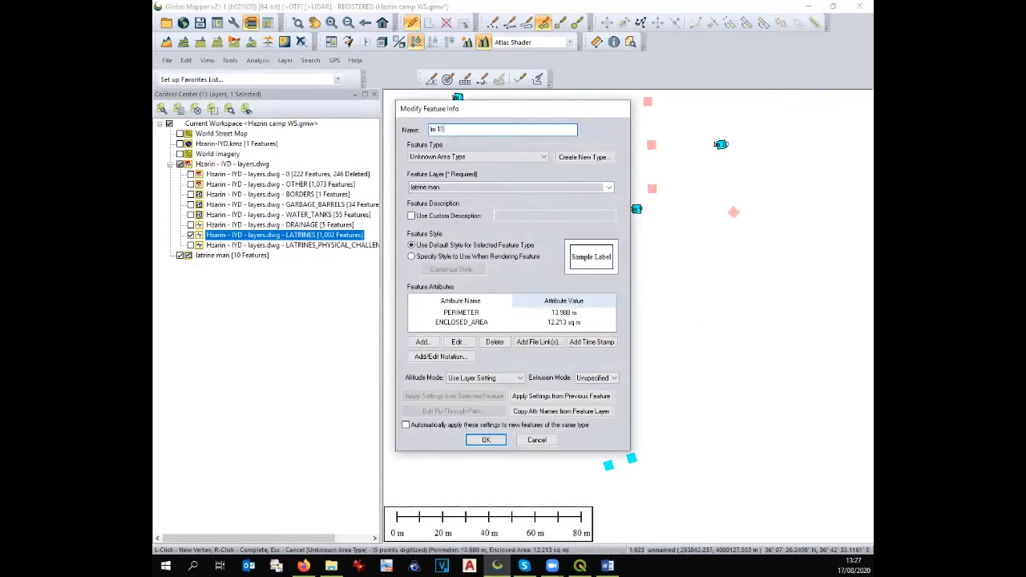
type("lm 11")
key("Return")
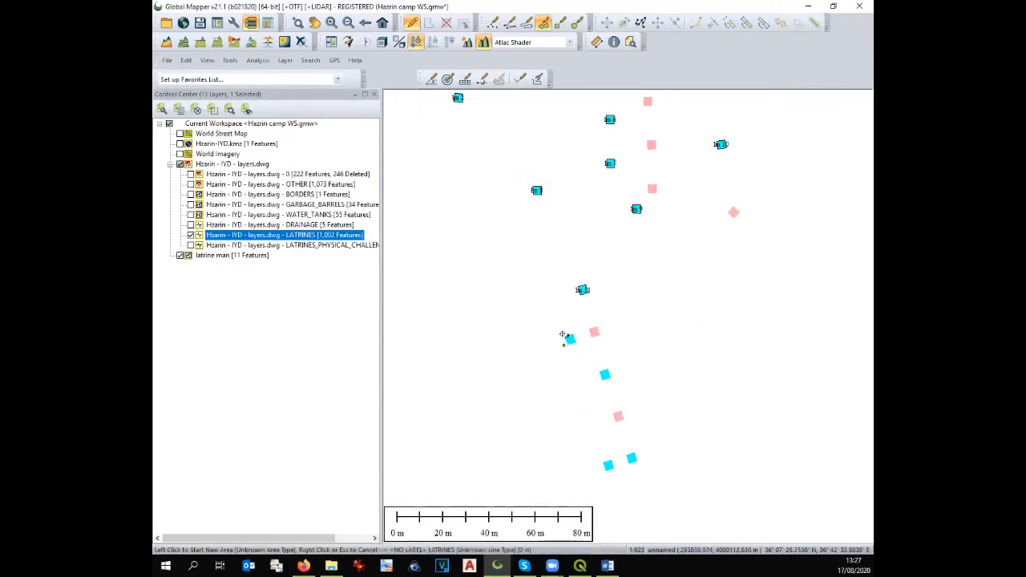
Outline the cyan latrine southwest of lm 11 as an area named lm 12 in the latrine man layer
left_click(566, 336)
left_click(574, 335)
left_click(576, 345)
left_click(565, 348)
right_click(565, 349)
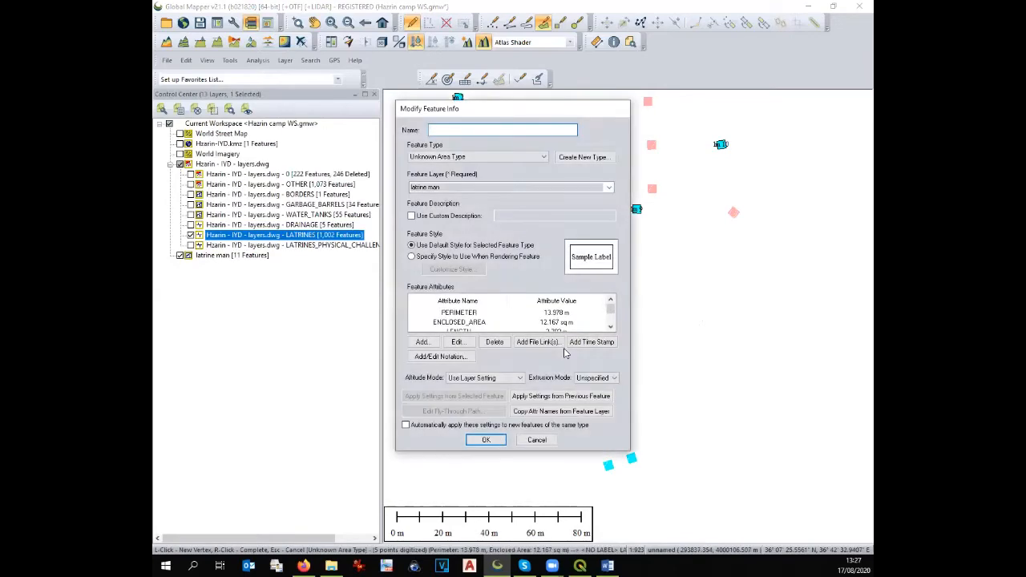
key("Return")
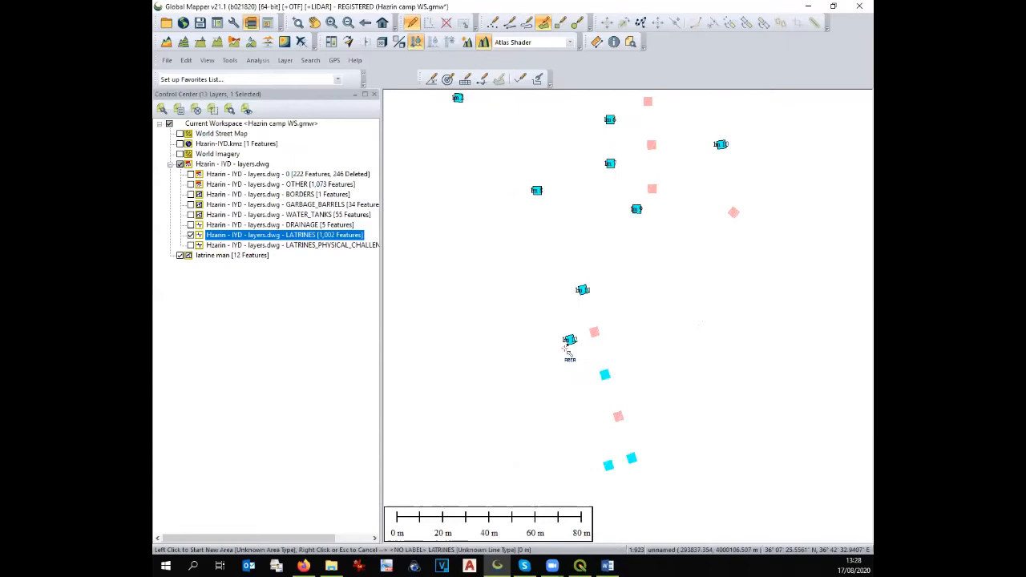
Outline the cyan latrine southeast of lm 12 as an area named lm 13 in the latrine man layer
left_click(600, 370)
left_click(610, 370)
left_click(610, 379)
left_click(601, 380)
right_click(599, 380)
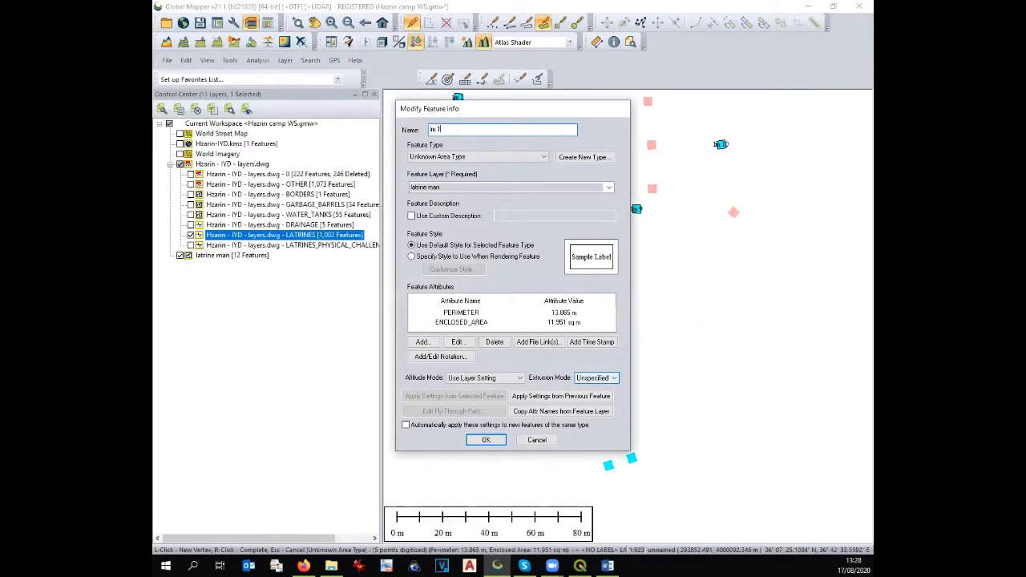
key("Return")
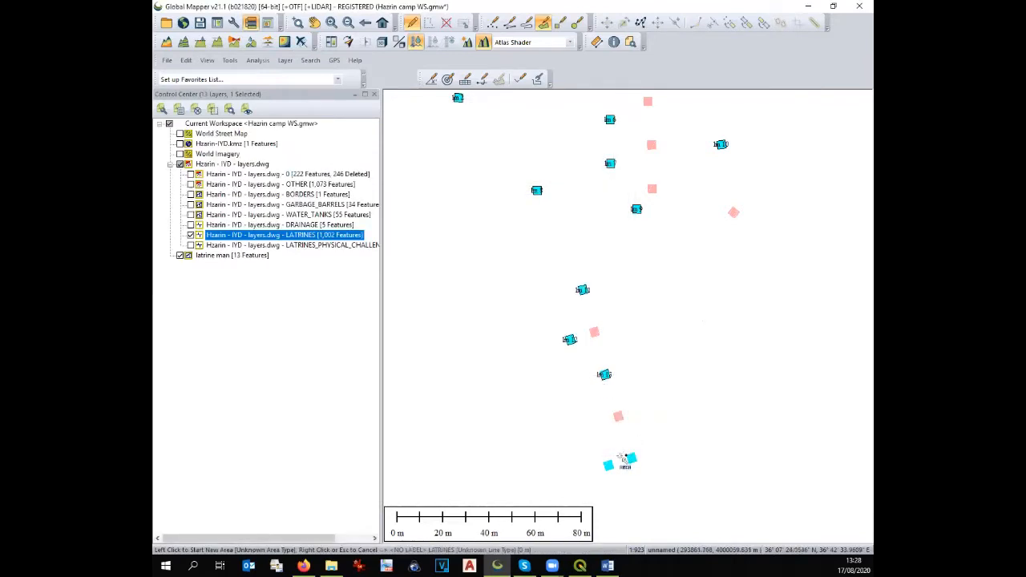
Outline the western latrine of the southernmost cyan pair as an area named lm 14 in the latrine man layer
left_click(603, 463)
left_click(607, 472)
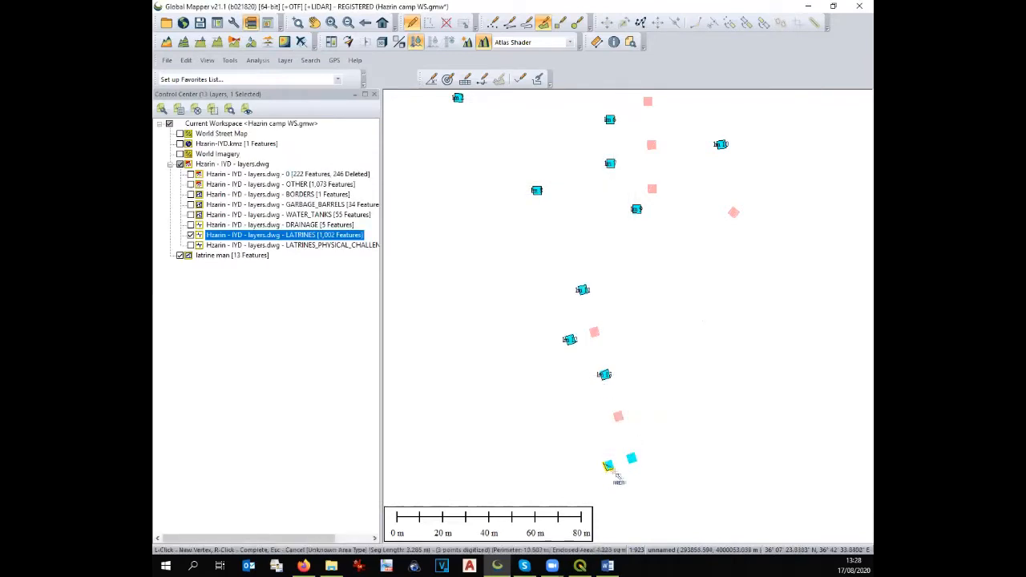
left_click(617, 470)
left_click(612, 461)
right_click(612, 460)
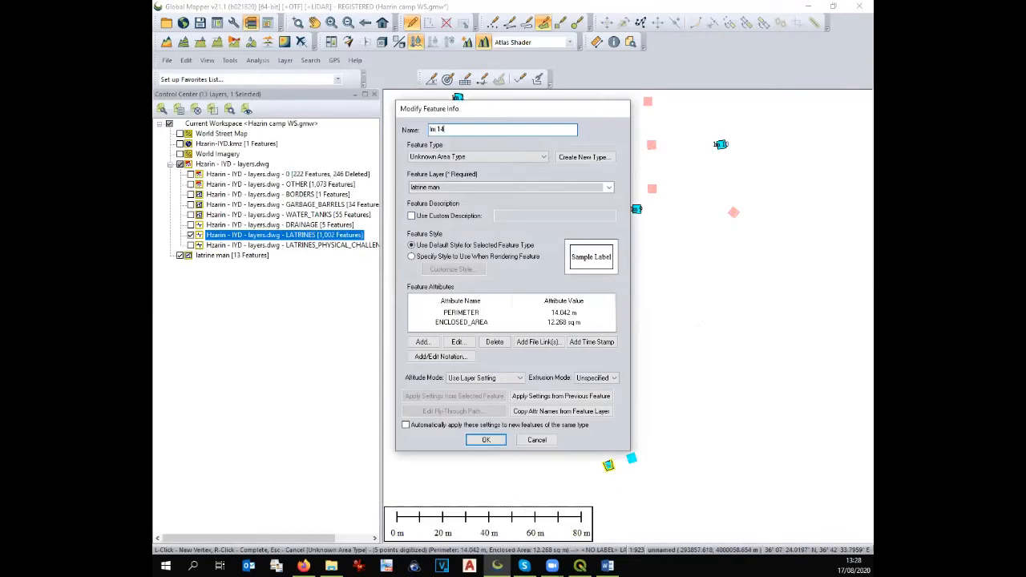
key("Return")
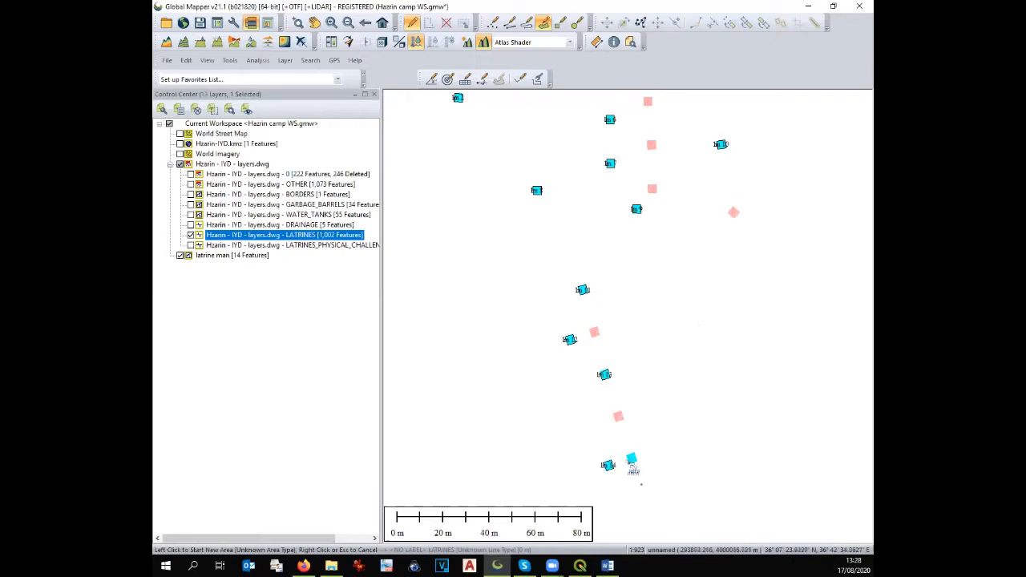
Outline the remaining cyan latrine just east of lm 14 as an area named lm 15 in the latrine man layer
left_click(630, 454)
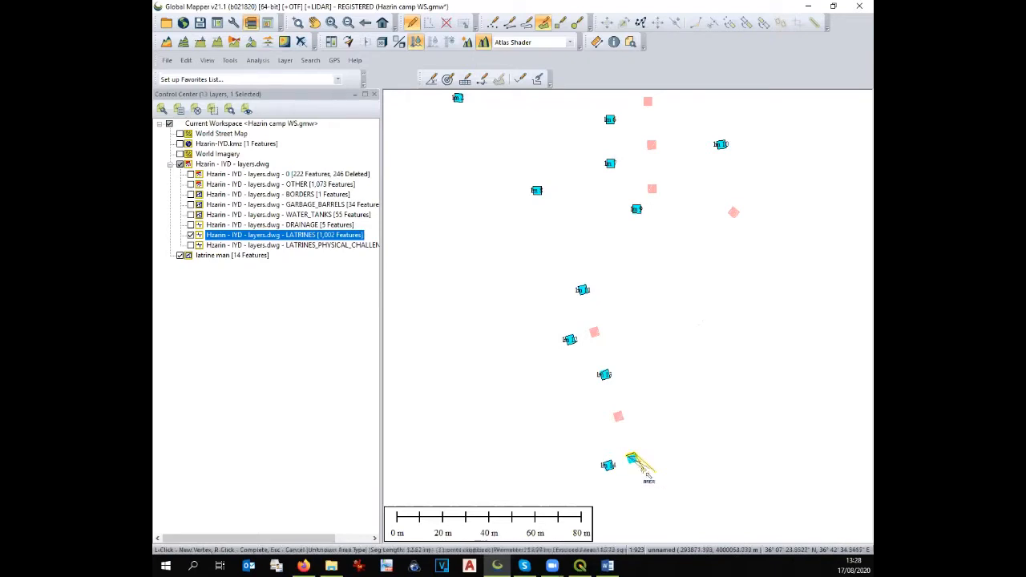
left_click(637, 462)
left_click(630, 464)
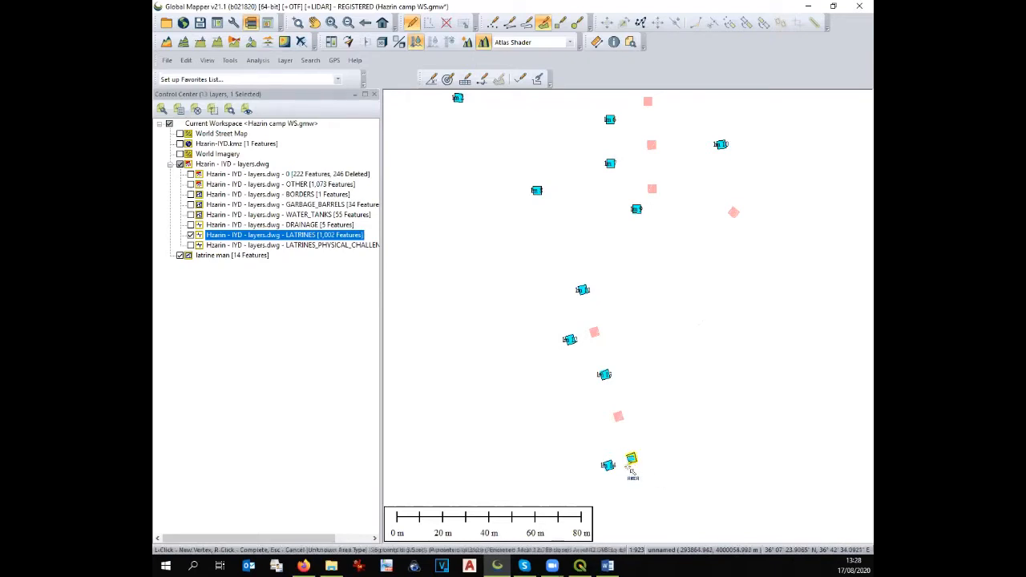
right_click(634, 470)
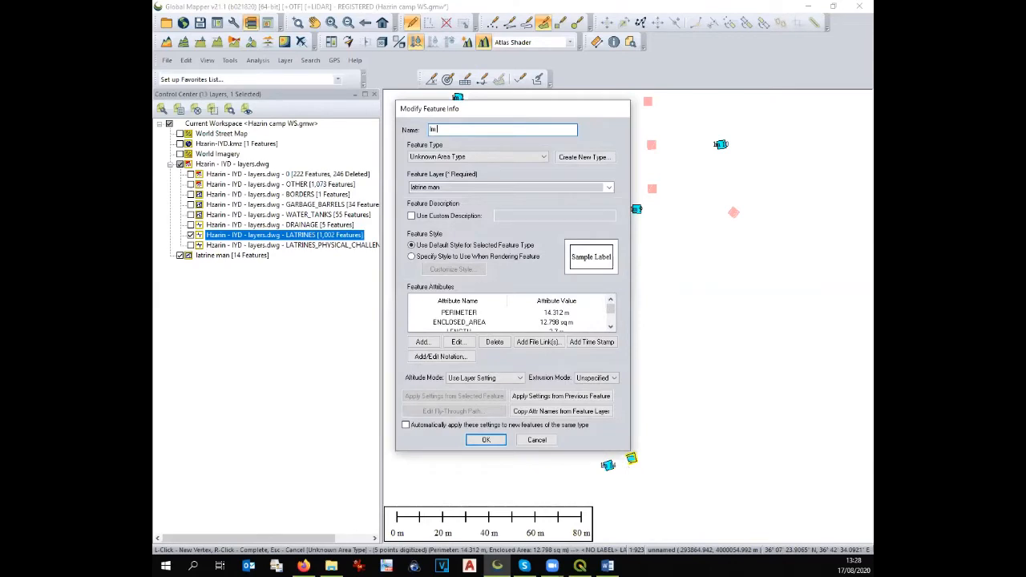
type("lm 15")
key("Return")
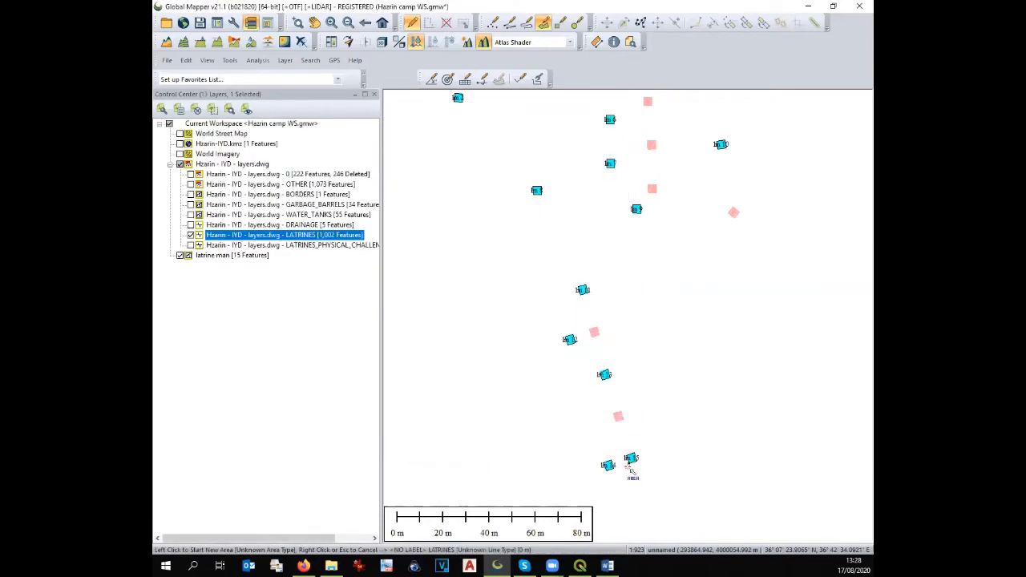
scroll(554, 405, "down", 2)
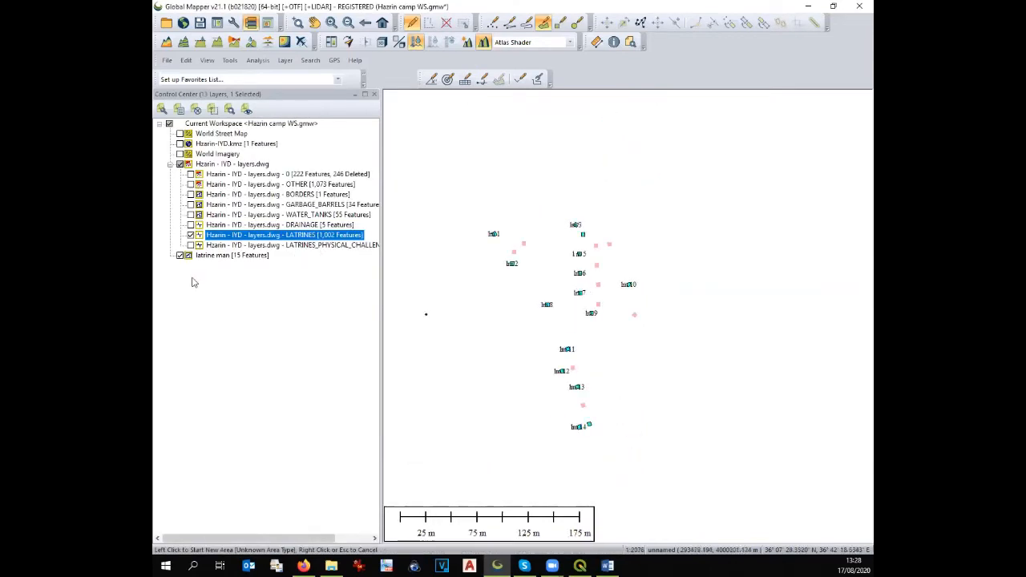
left_click(203, 256)
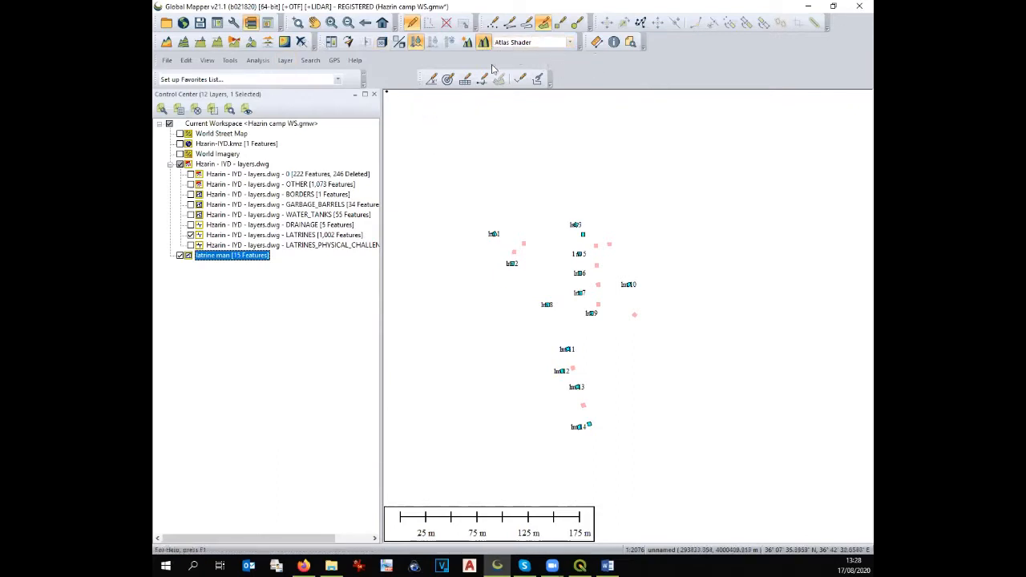
left_click(322, 287)
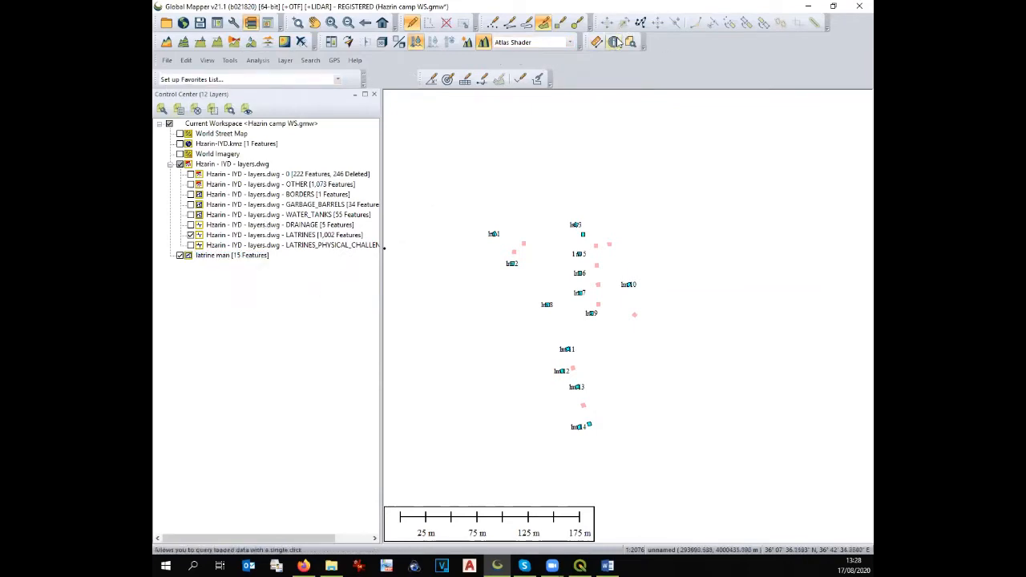
Outline the pink latrine just north of lm 2 as an area named lw 1 in a new layer called Latrine women
scroll(529, 263, "up", 3)
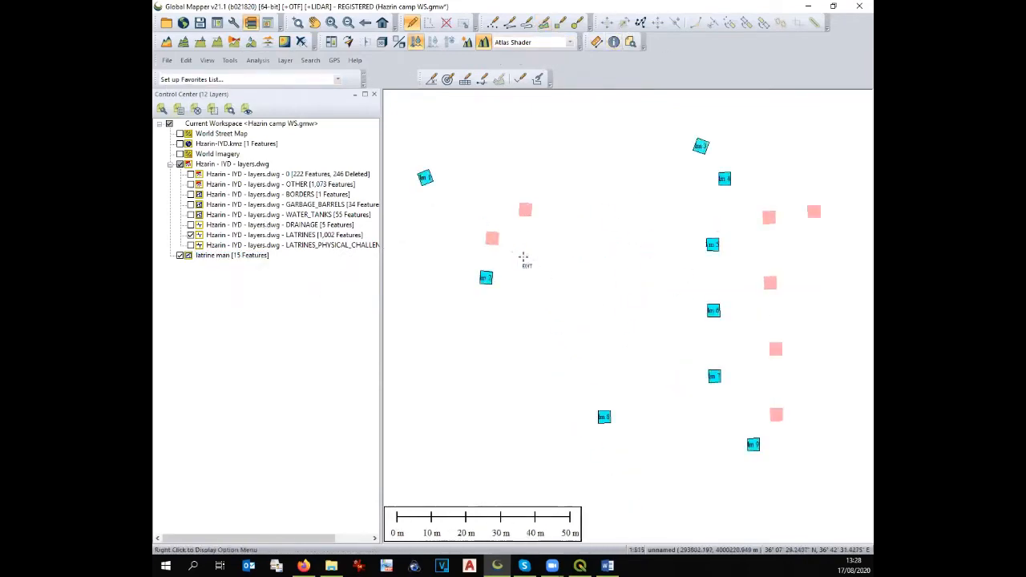
left_click(544, 23)
left_click(487, 233)
left_click(498, 233)
left_click(499, 245)
left_click(487, 245)
right_click(478, 250)
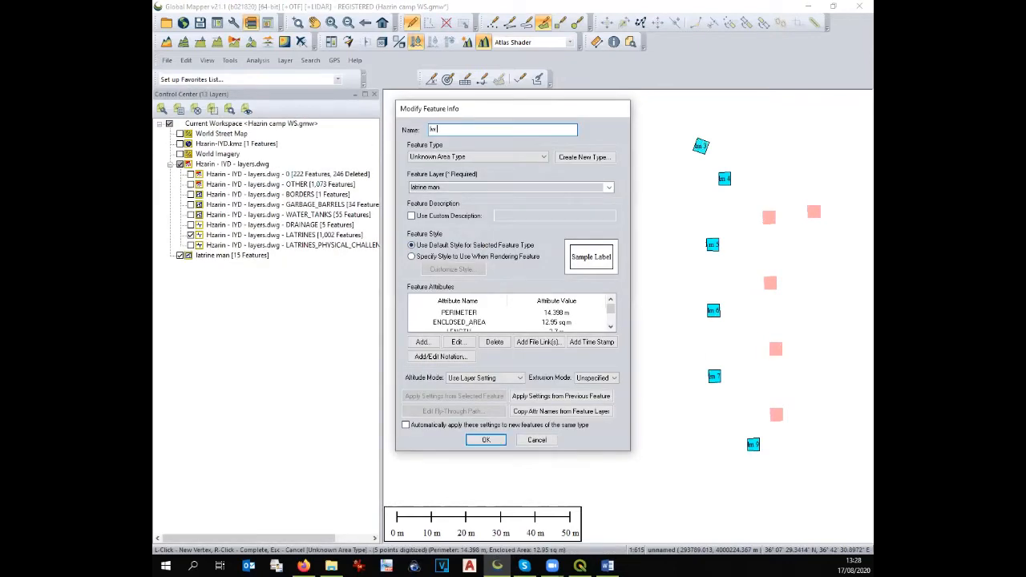
left_click(609, 188)
left_click(583, 200)
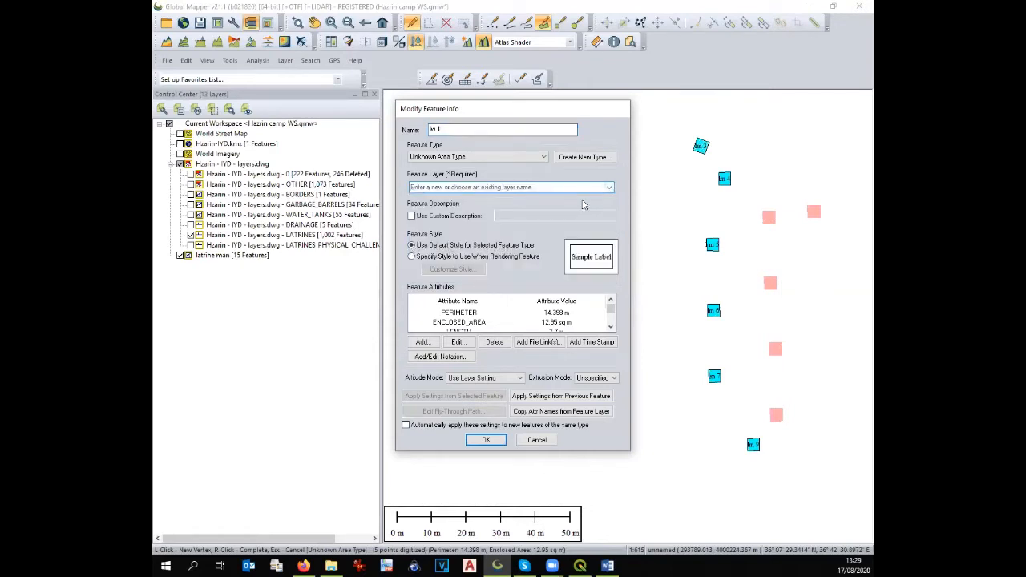
type("Latrine women")
key("Return")
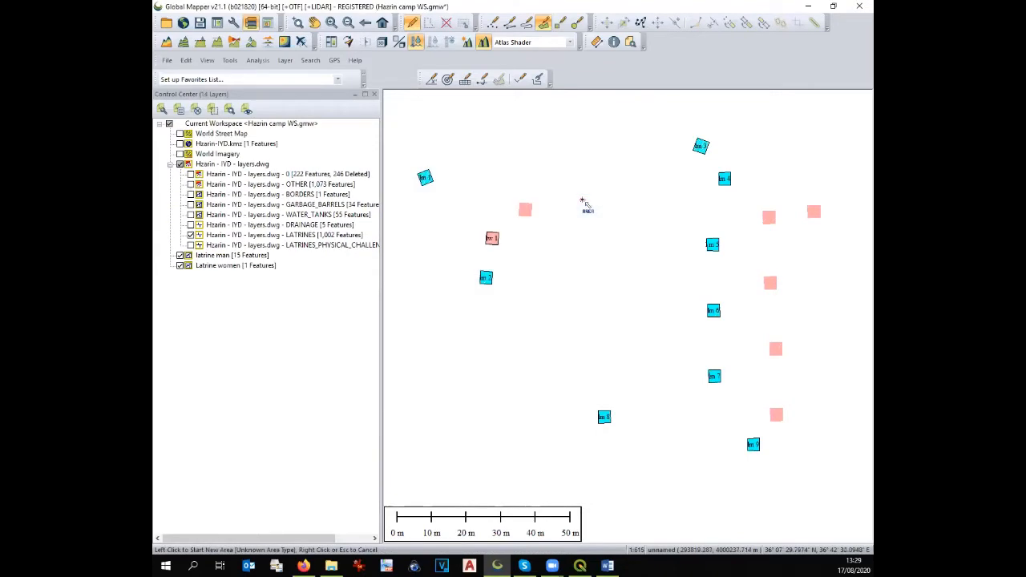
Outline the pink latrine northeast of lw 1 as an area named lww 2 in the Latrine women layer
left_click(519, 204)
left_click(531, 204)
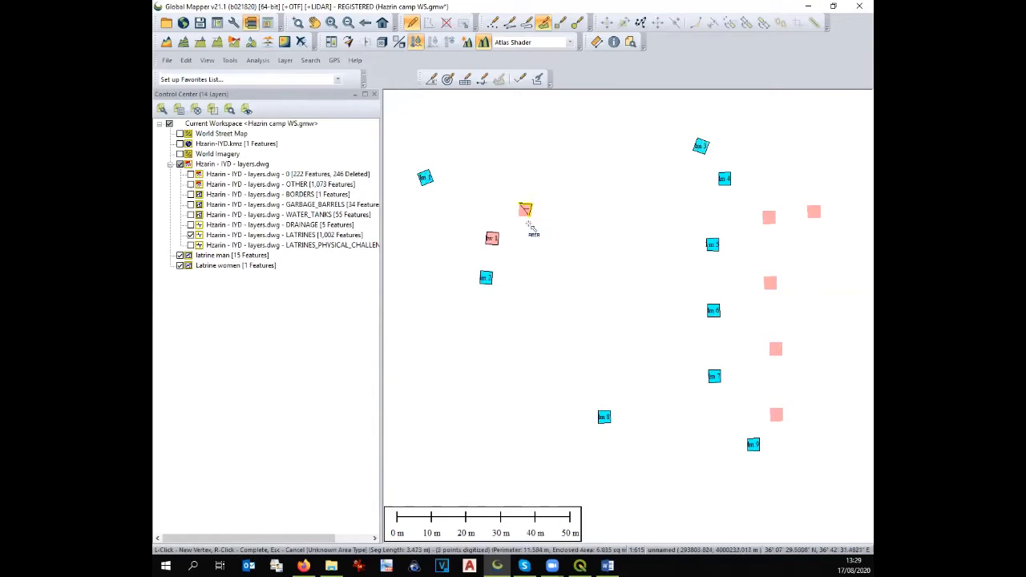
left_click(535, 217)
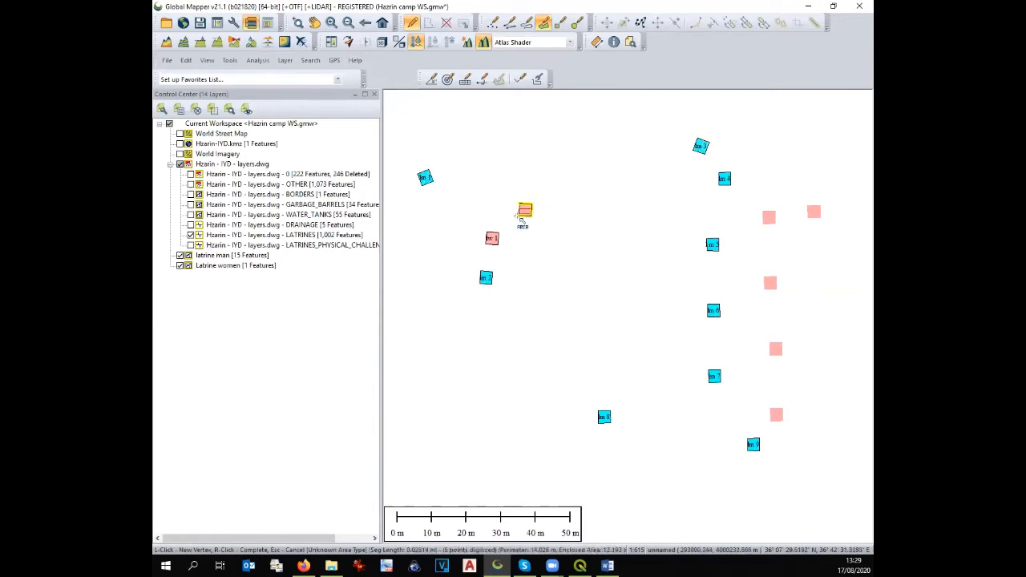
right_click(517, 221)
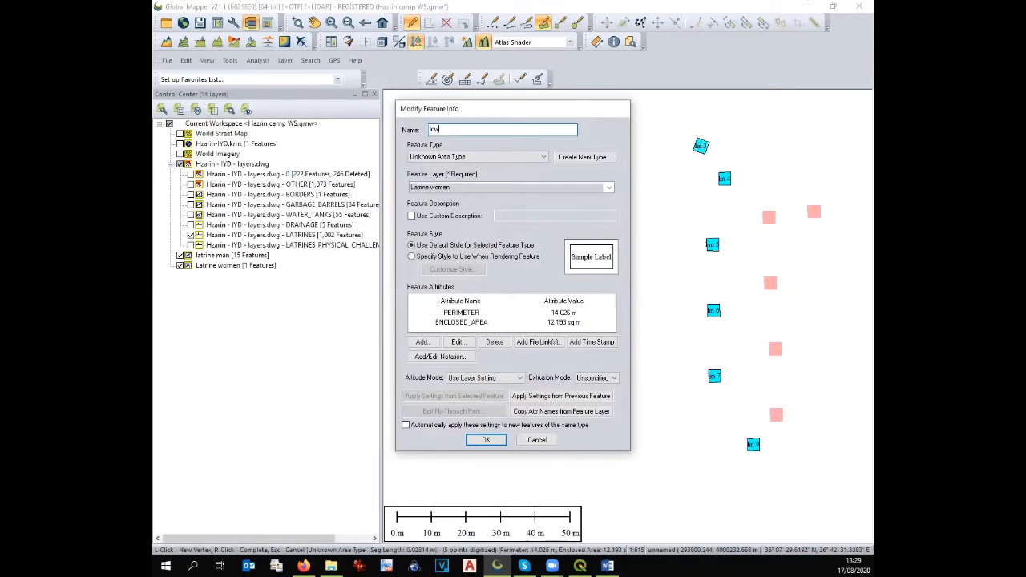
type("low 2")
key("Return")
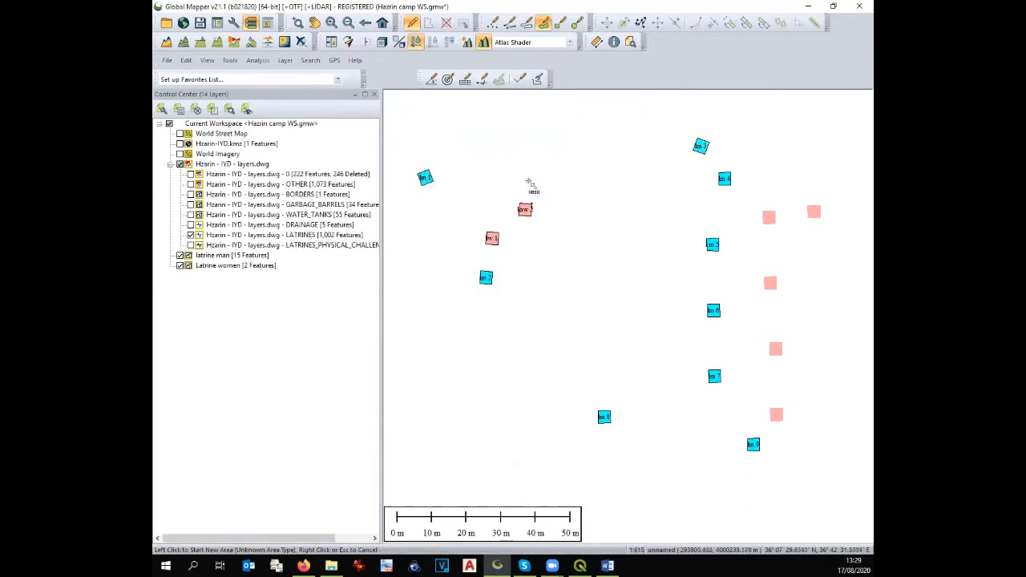
left_click(764, 213)
left_click(776, 211)
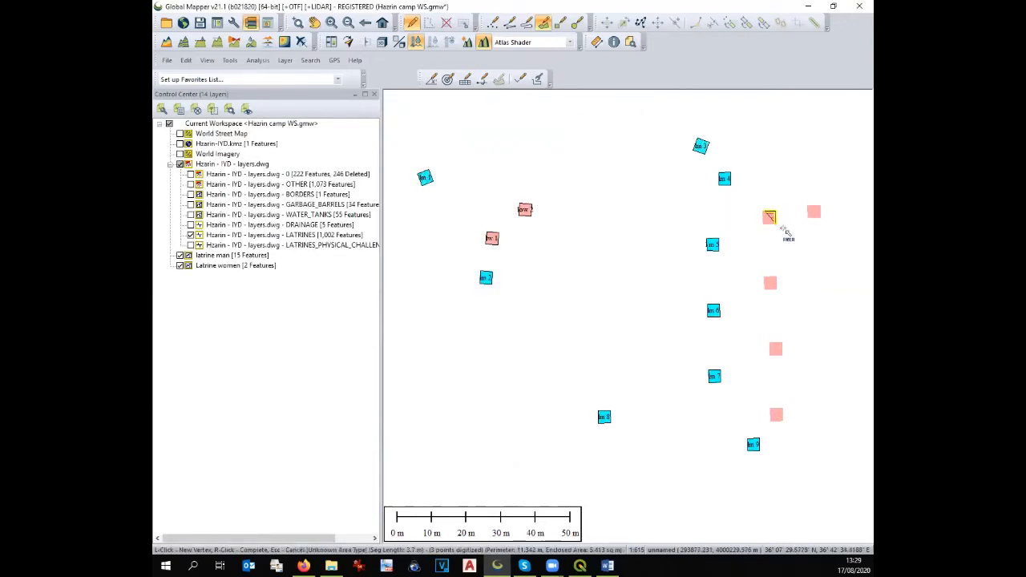
left_click(782, 230)
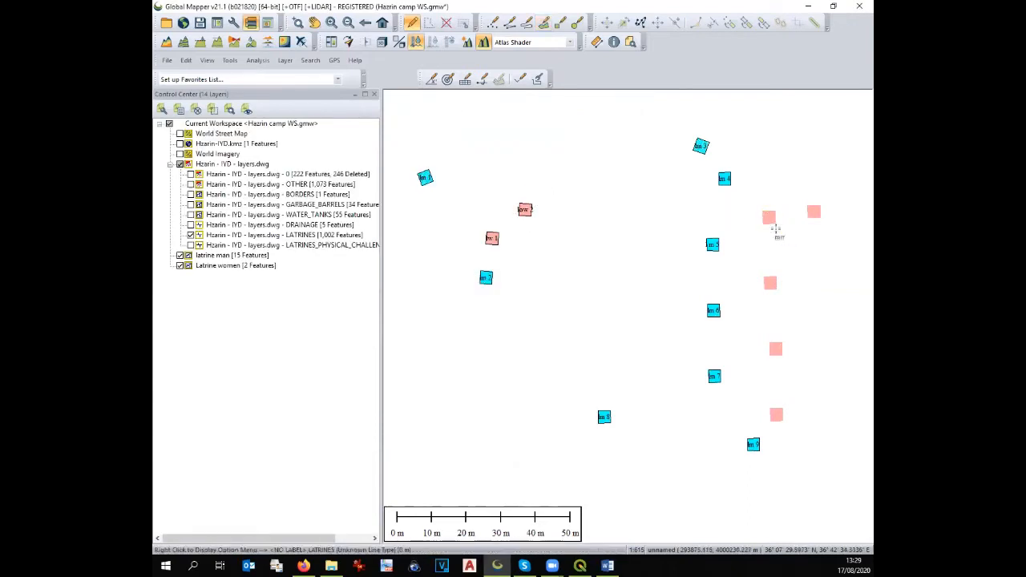
key("Escape")
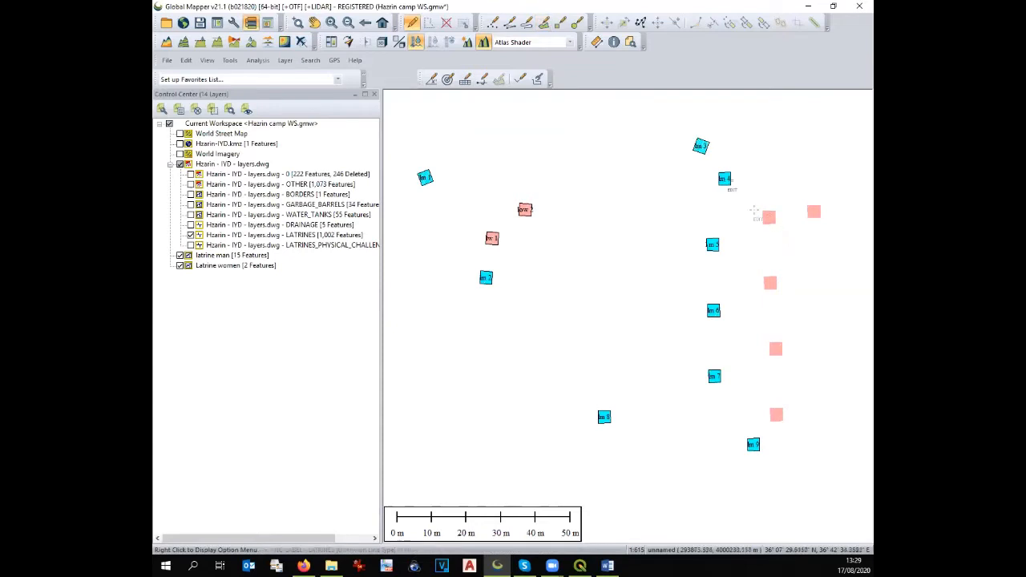
Outline the pink latrine southeast of lm 4 as an area named lw 3 in the Latrine women layer
left_click(546, 24)
left_click(764, 212)
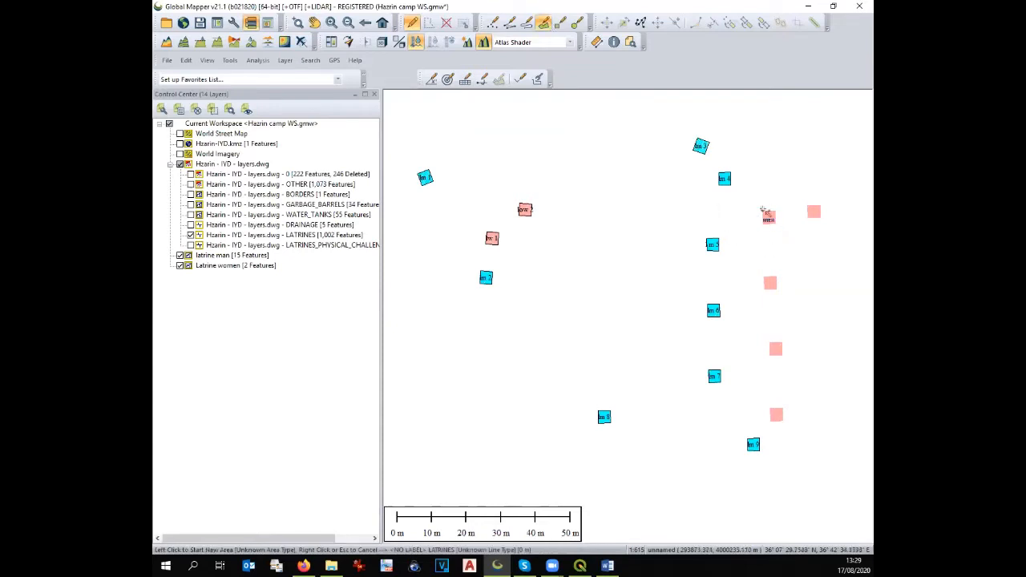
left_click(775, 211)
left_click(775, 224)
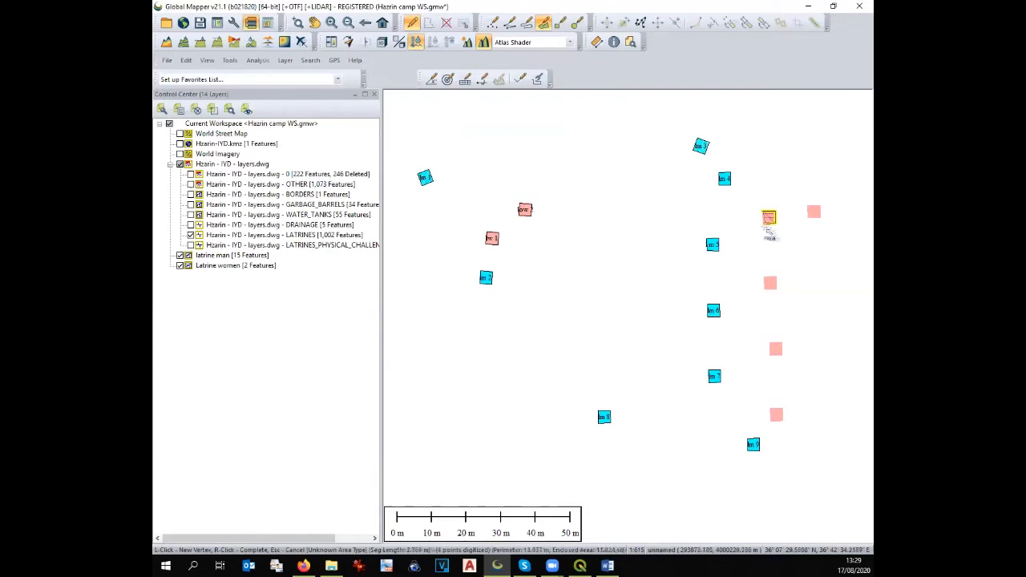
left_click(761, 224)
right_click(762, 225)
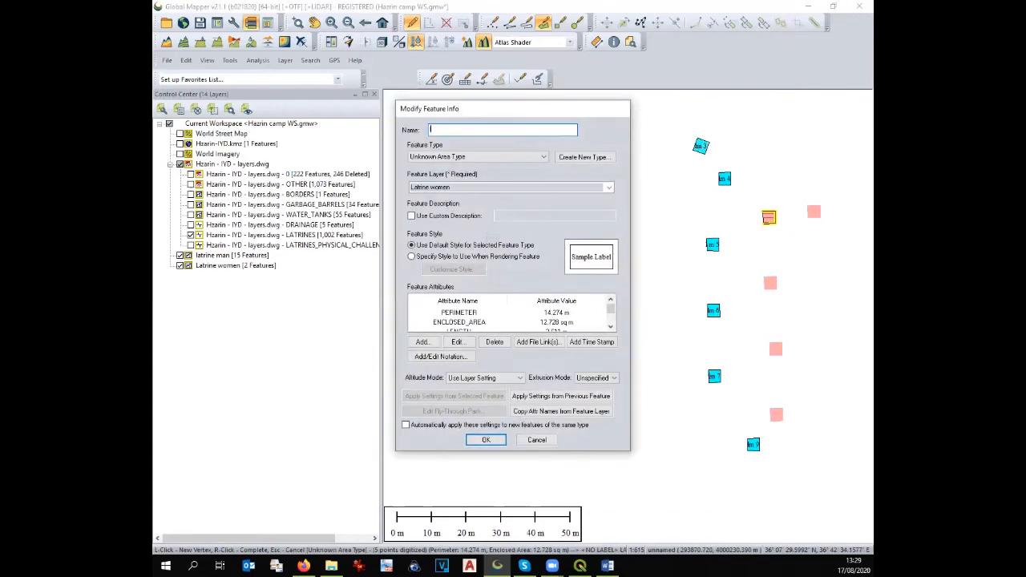
type("lw 3")
key("Return")
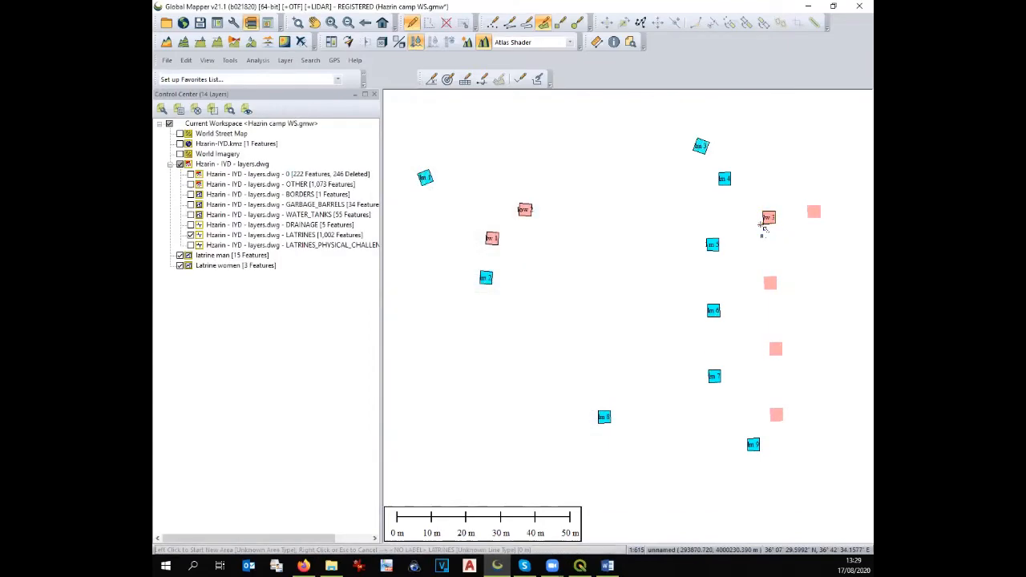
Outline the pink latrine just east of lw 3 as an area named lw 4 in the Latrine women layer
left_click(807, 205)
left_click(821, 205)
left_click(821, 218)
left_click(808, 218)
right_click(810, 223)
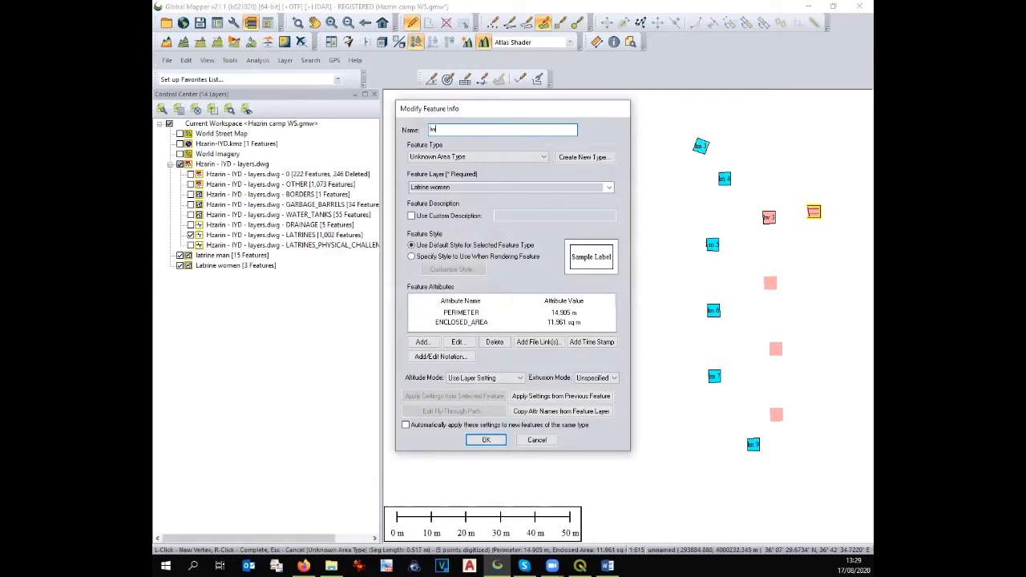
key("Return")
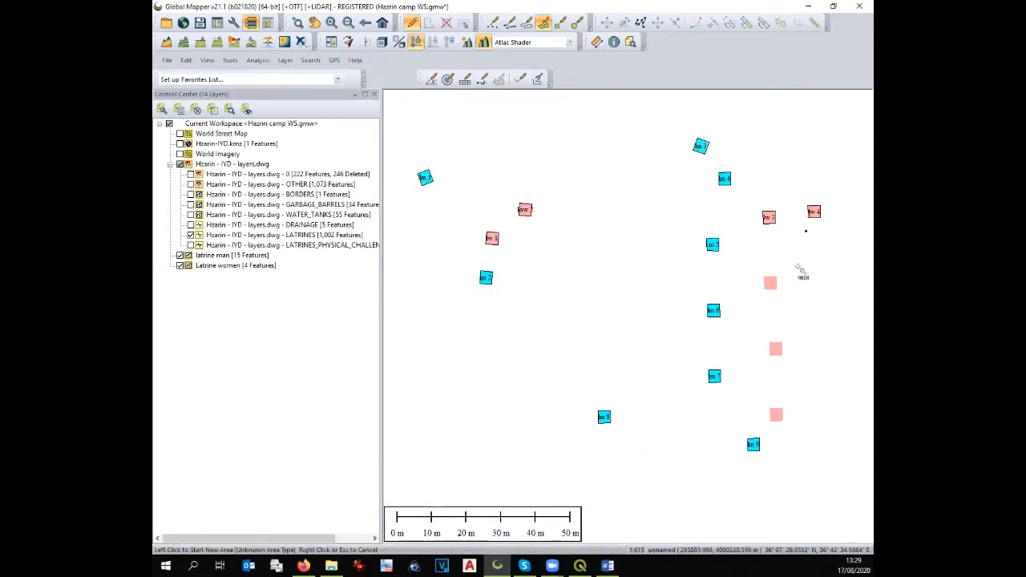
Outline the pink latrine directly south of lw 3 as an area named lw 5 in the Latrine women layer
left_click(763, 277)
left_click(776, 276)
left_click(776, 289)
left_click(763, 290)
right_click(768, 298)
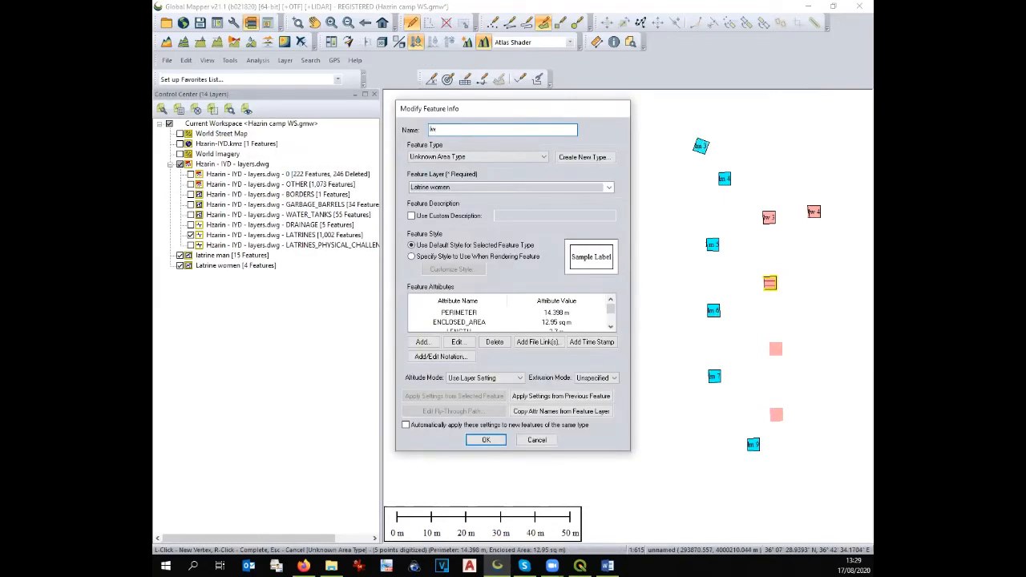
key("Return")
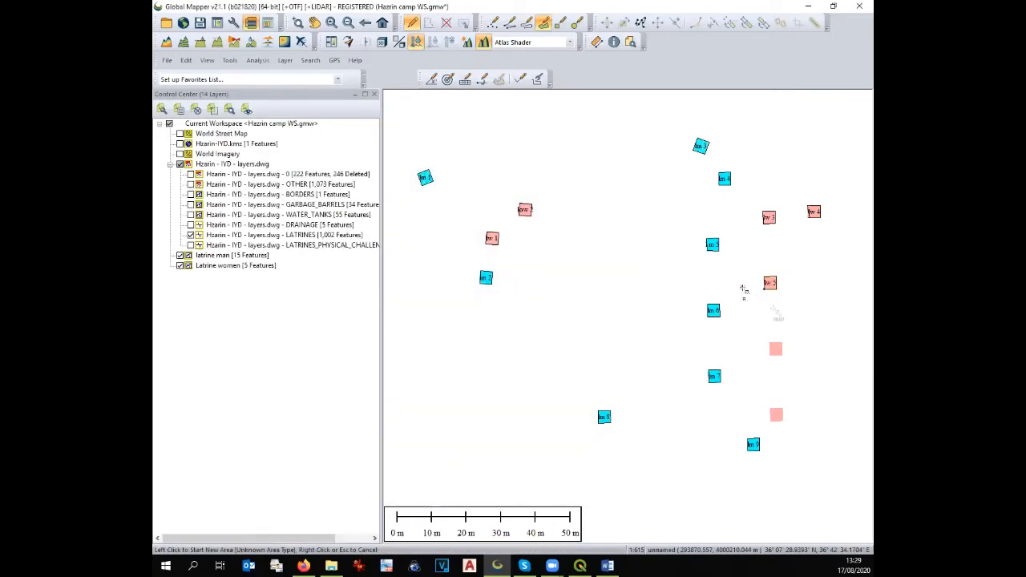
Outline the pink latrine directly south of lw 5 as an area named lw 6 in the Latrine women layer
left_click(769, 343)
left_click(783, 342)
left_click(782, 355)
left_click(769, 355)
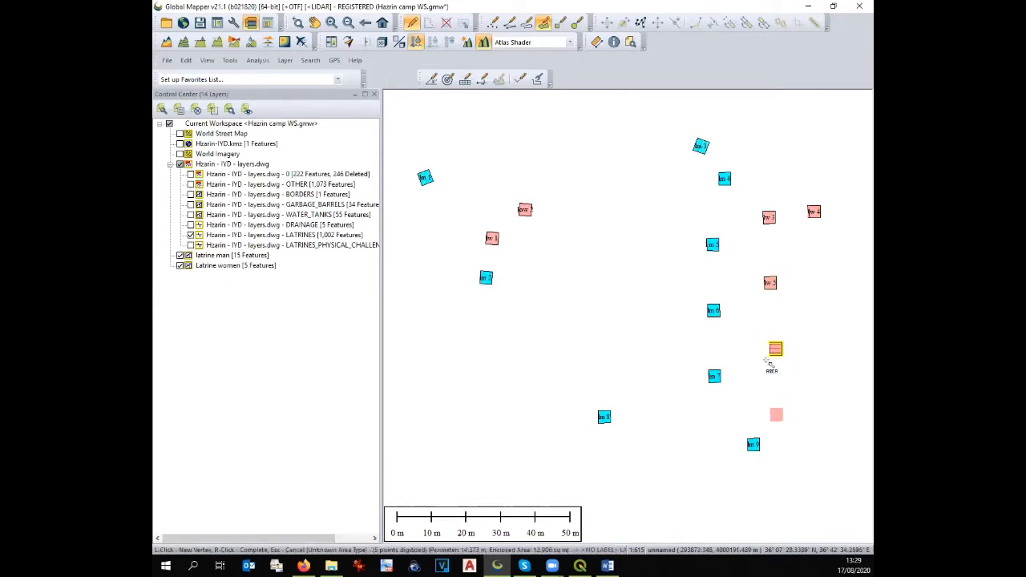
right_click(769, 358)
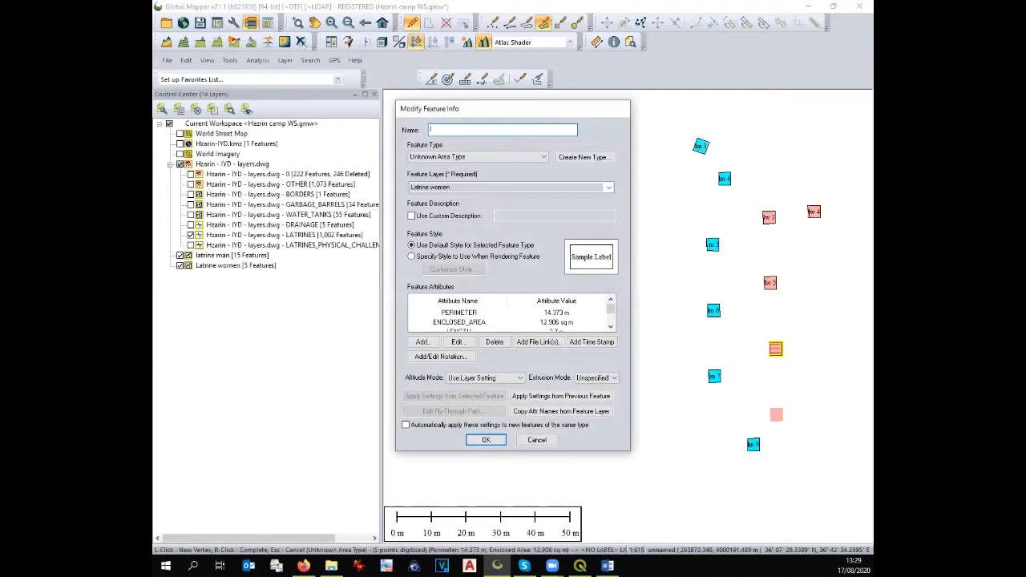
key("Return")
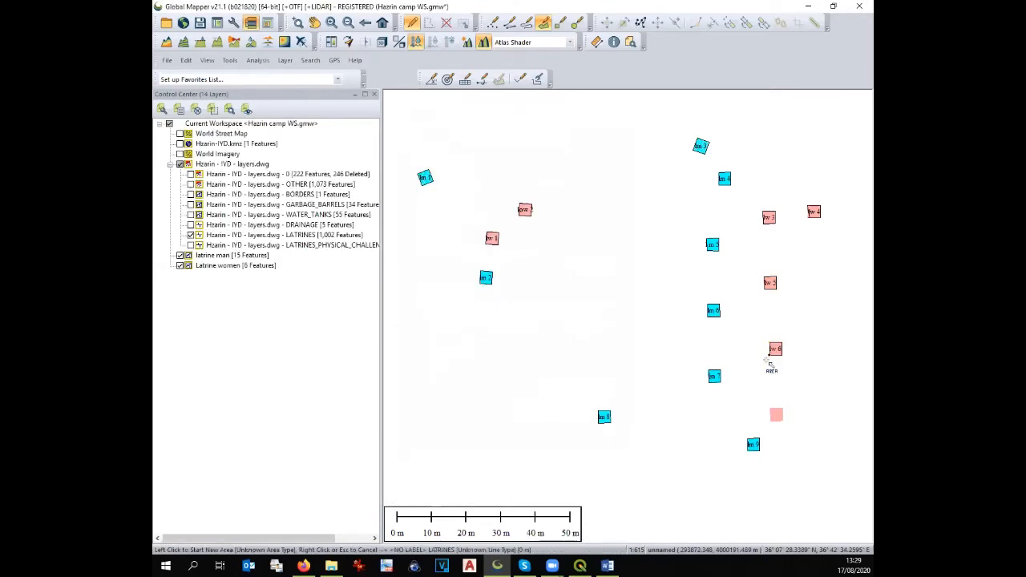
Outline the pink latrine just northeast of lm 9 as an area named lw 7 in the Latrine women layer
left_click(771, 409)
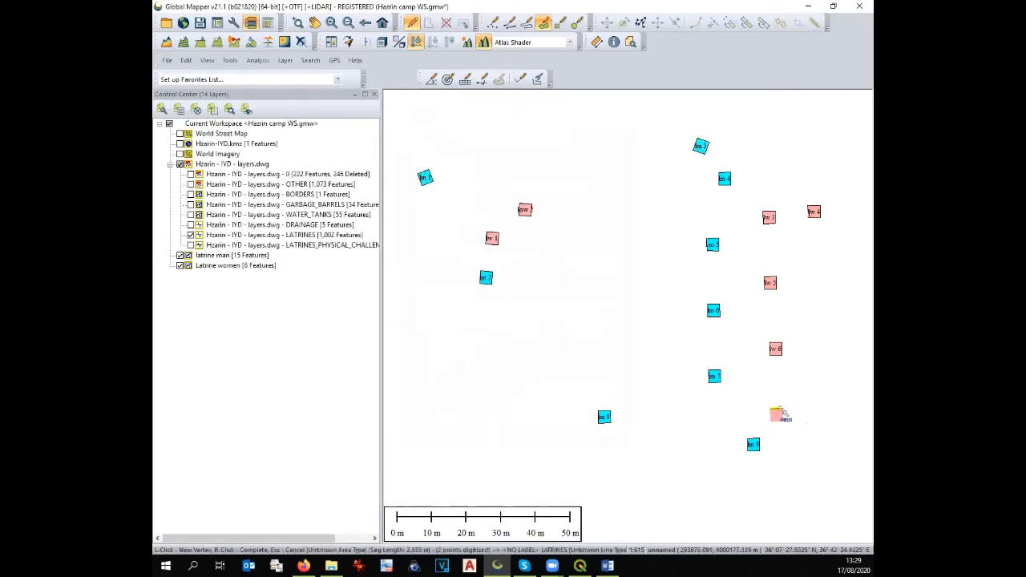
left_click(782, 409)
left_click(783, 424)
left_click(768, 421)
right_click(766, 422)
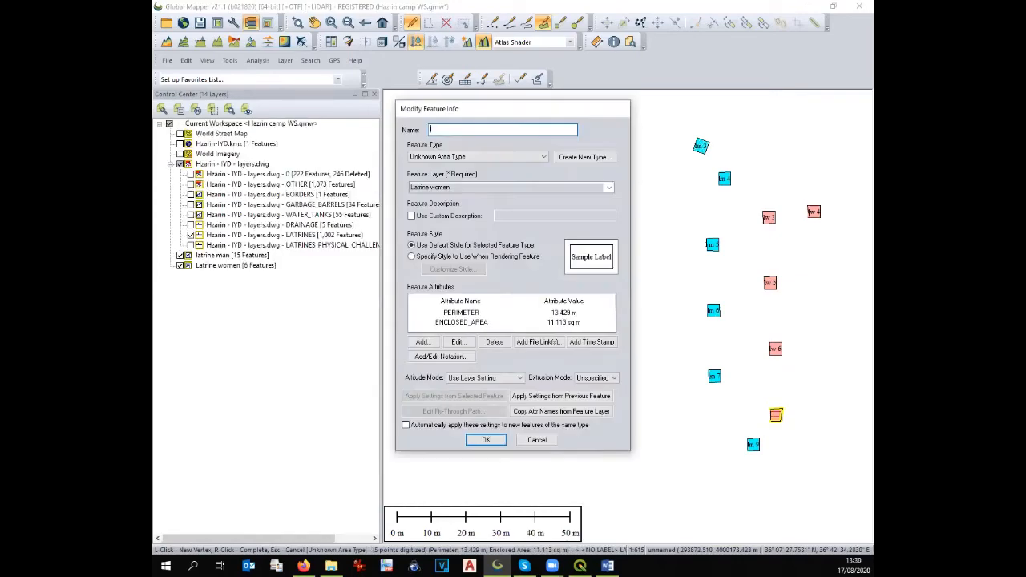
key("Return")
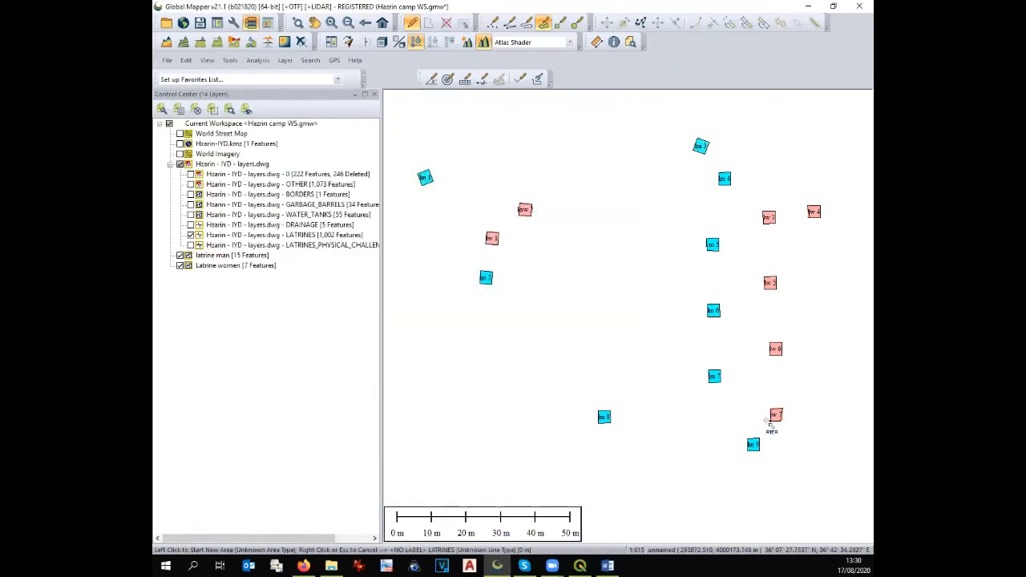
Outline the diamond-oriented pink latrine south of lm 10 as an area named lw 8 in the Latrine women layer
scroll(726, 332, "down", 2)
left_click(794, 411)
scroll(797, 400, "up", 2)
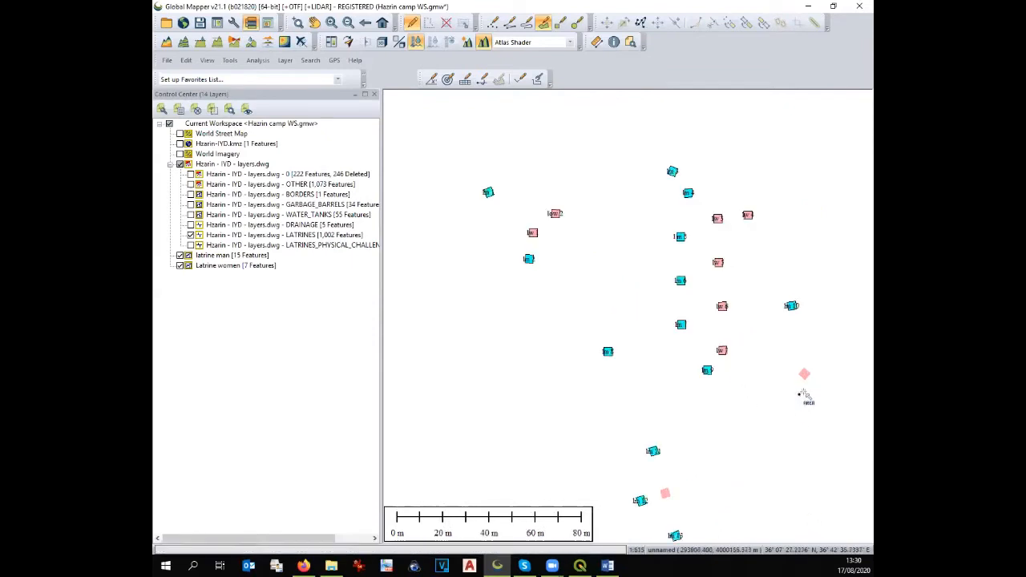
left_click(807, 351)
left_click(823, 362)
left_click(811, 382)
right_click(810, 382)
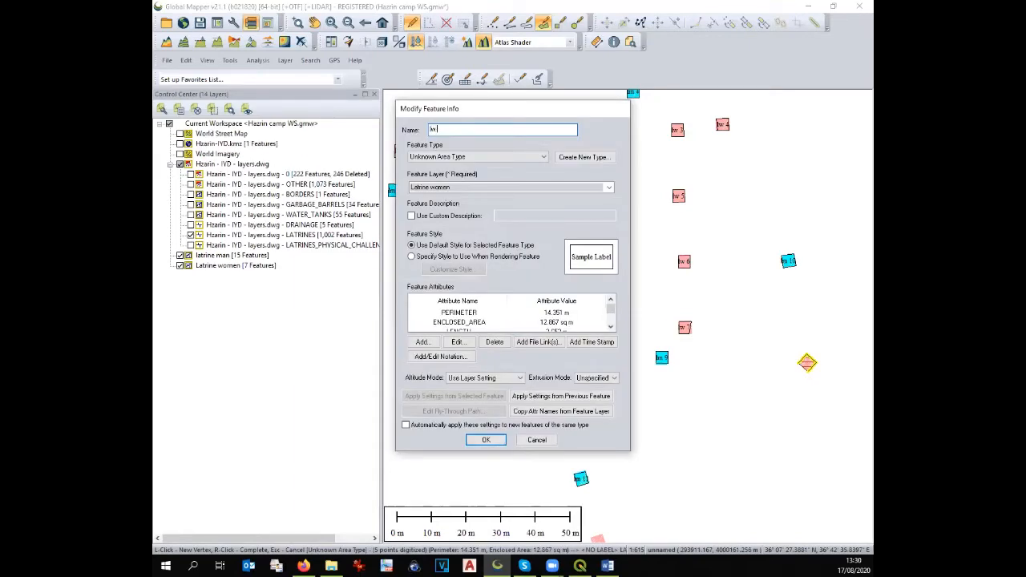
type("lw 8")
key("Return")
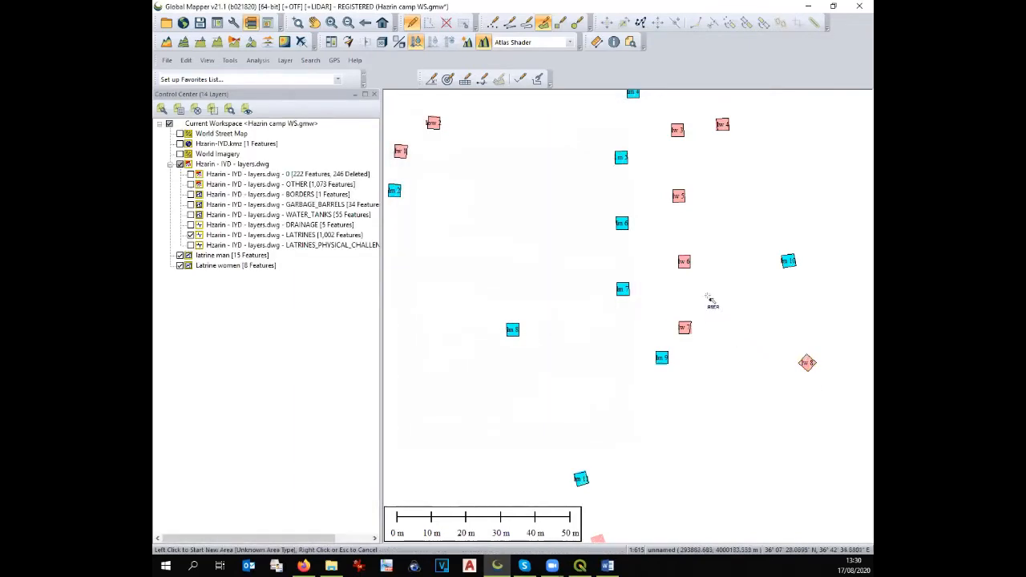
Outline the pink latrine just east of lm 12 as an area named lw 9 in the Latrine women layer
scroll(701, 303, "down", 1)
scroll(701, 303, "down", 1)
scroll(634, 331, "up", 2)
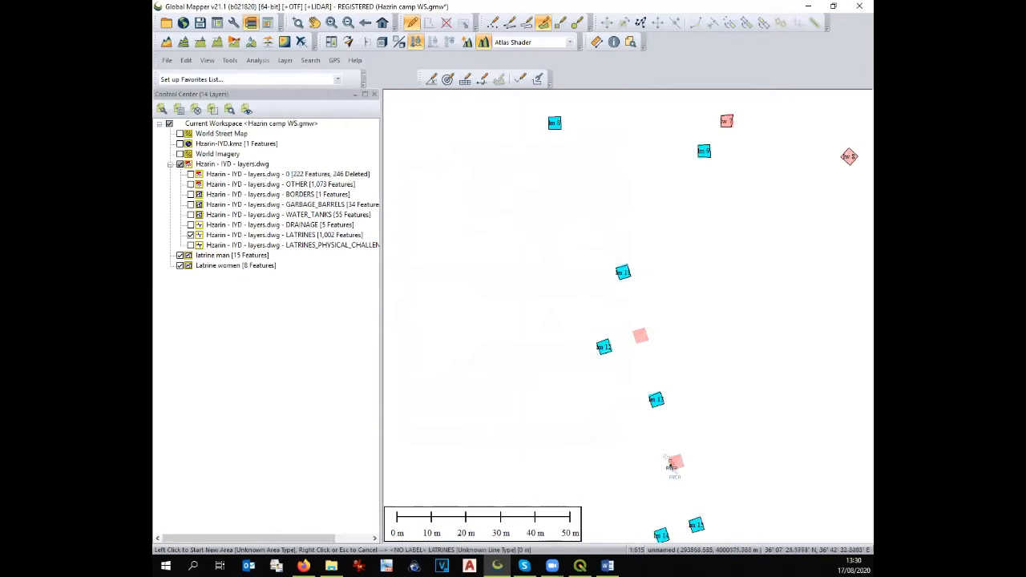
left_click(635, 331)
left_click(643, 327)
left_click(647, 338)
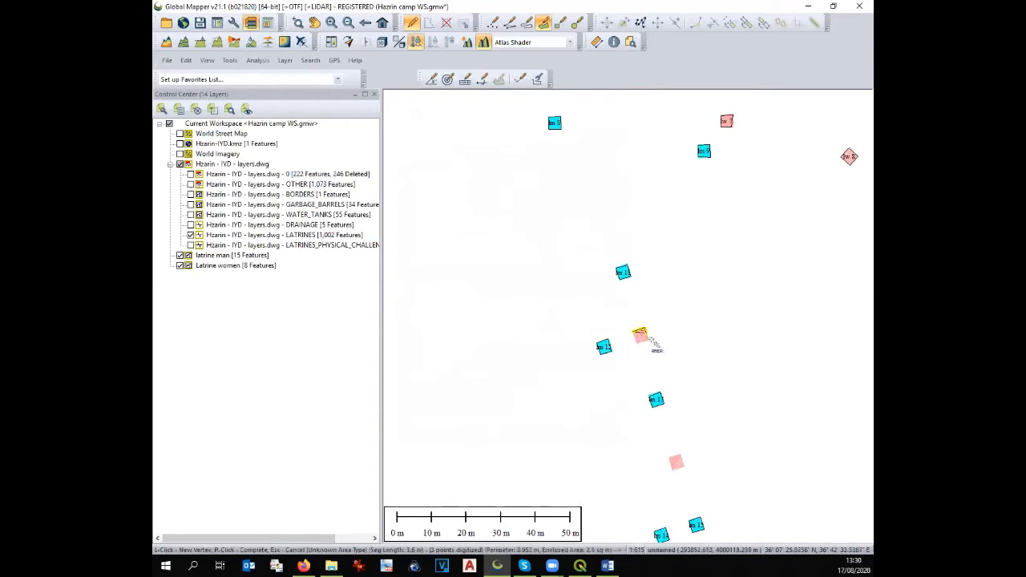
left_click(634, 347)
right_click(634, 347)
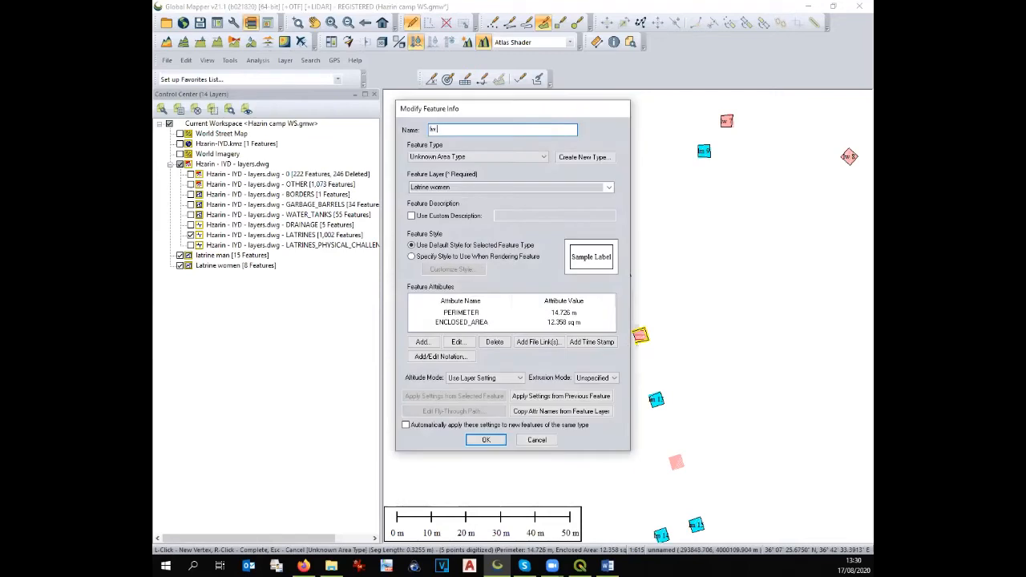
key("Return")
Outline the remaining pink latrine between lm 13 and lm 15 as an area named lw 10 in the Latrine women layer
scroll(582, 328, "down", 1)
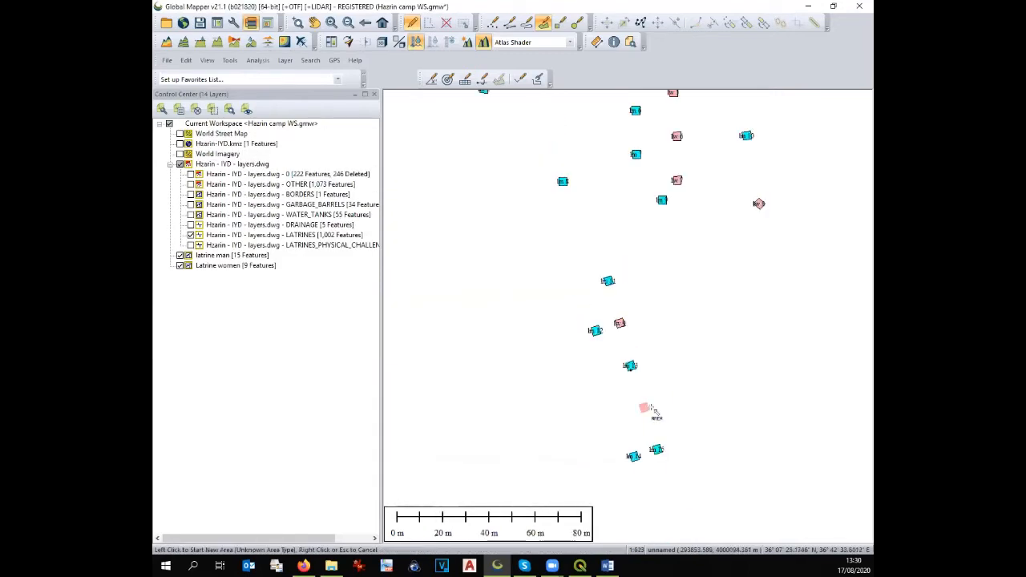
scroll(651, 442, "up", 2)
left_click(623, 356)
left_click(642, 351)
left_click(626, 373)
right_click(627, 377)
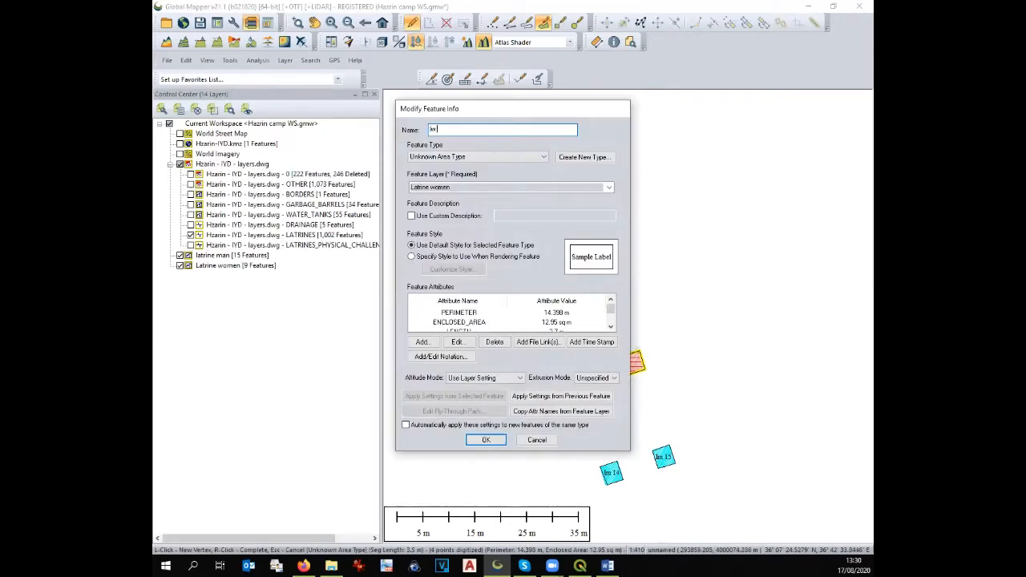
key("Return")
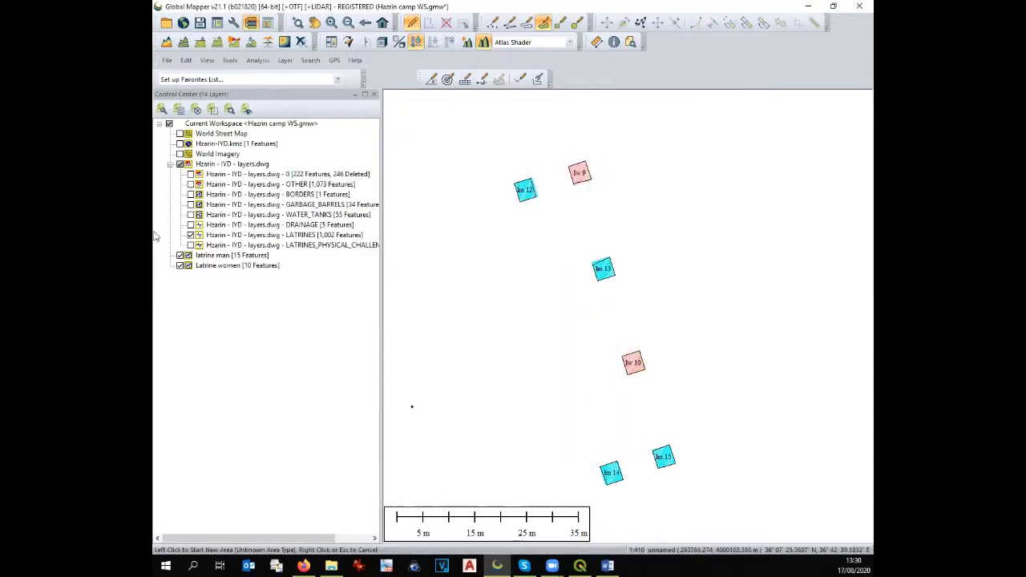
Hide the drawing's LATRINES layer and show its LATRINES_PHYSICAL_CHALLENG layer
left_click(197, 267)
left_click(199, 256)
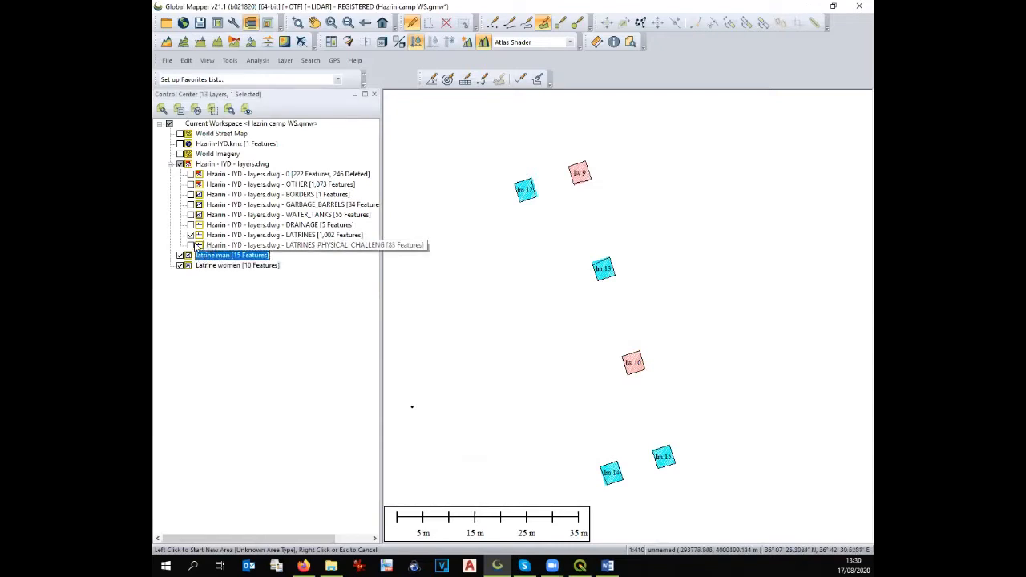
left_click(196, 235)
left_click(190, 245)
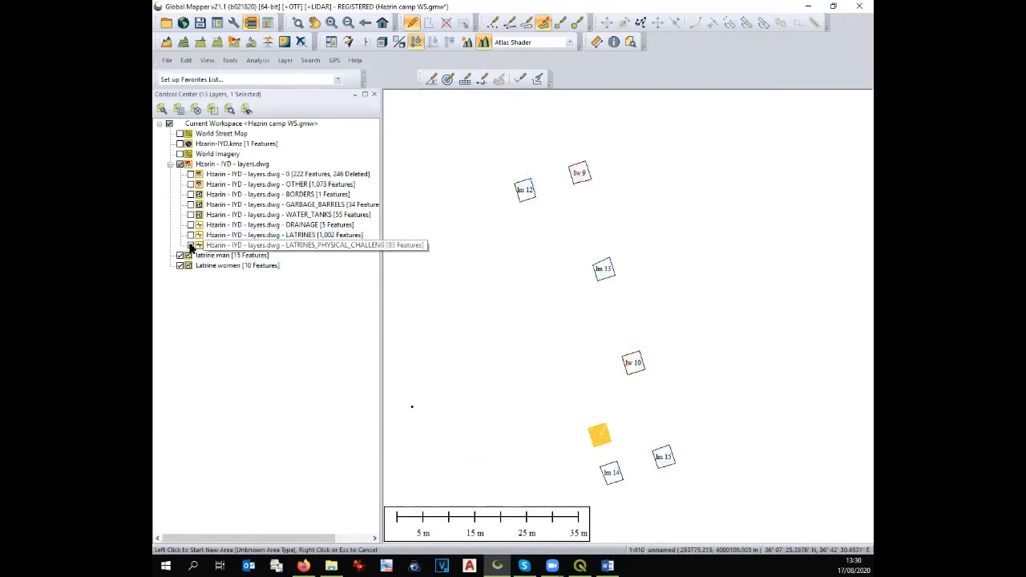
Outline the orange latrine just north of lm 14 as an area named FC 1
scroll(559, 332, "down", 3)
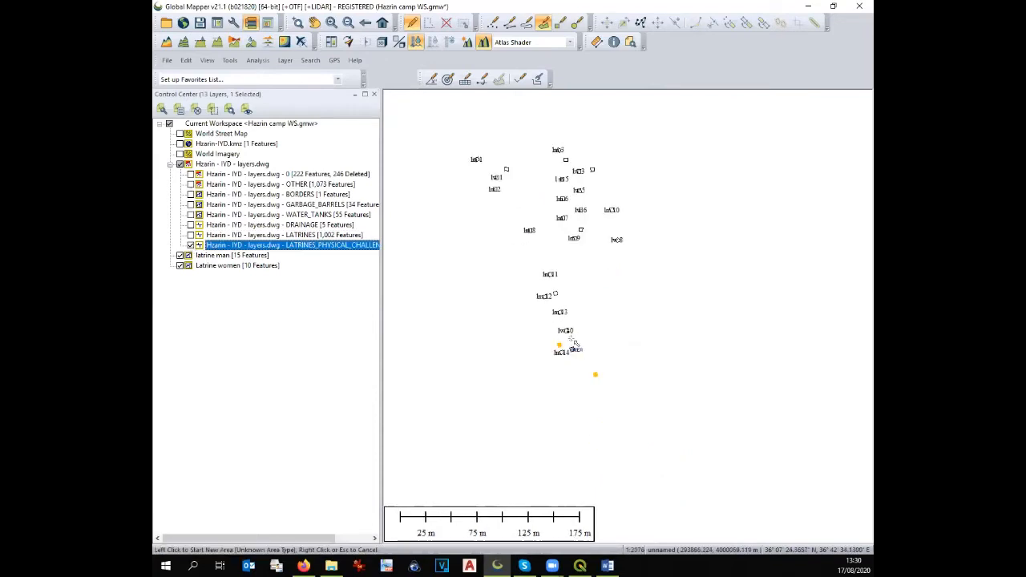
scroll(575, 344, "up", 1)
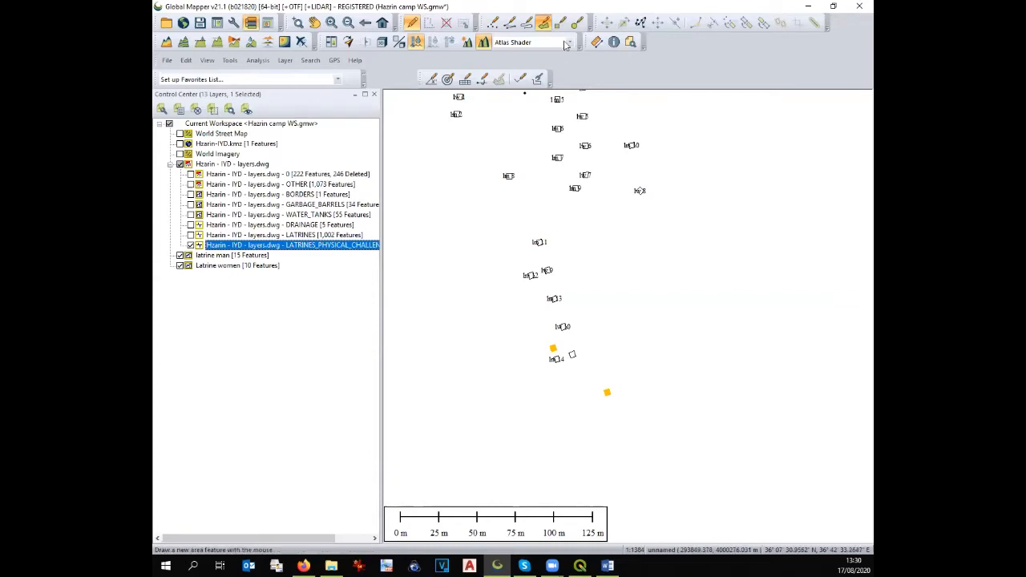
scroll(566, 357, "up", 2)
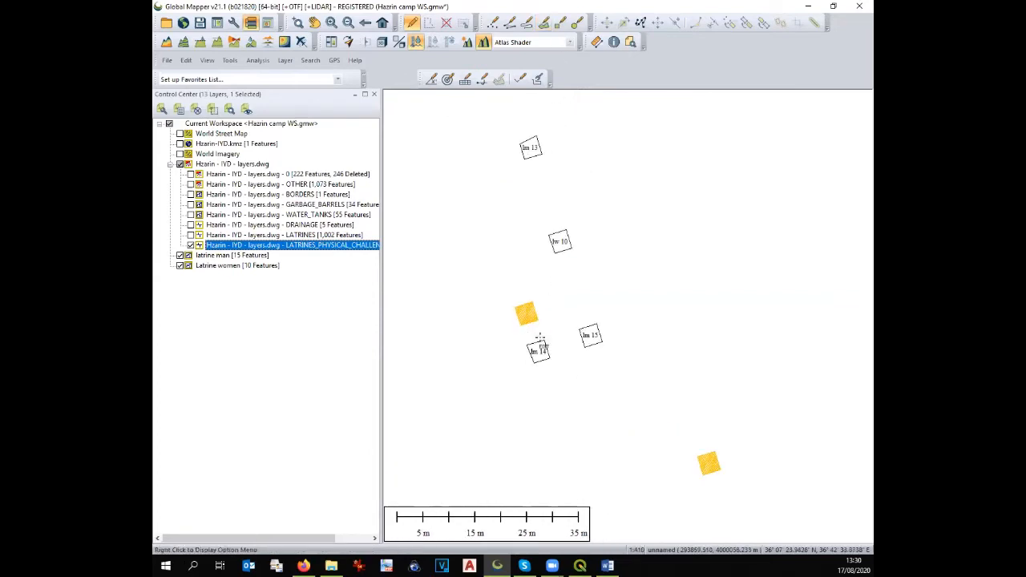
left_click(544, 22)
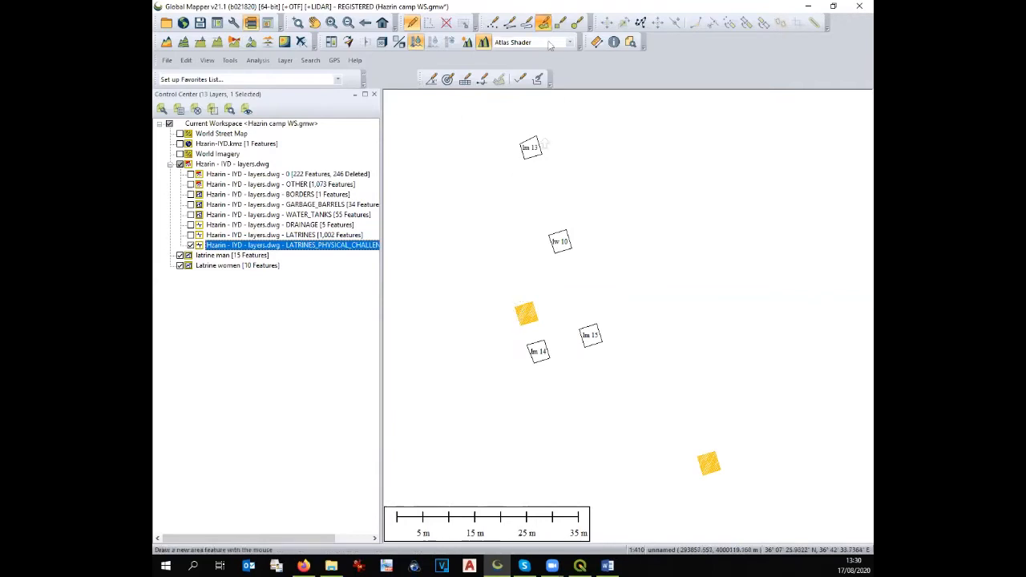
left_click(514, 308)
left_click(533, 302)
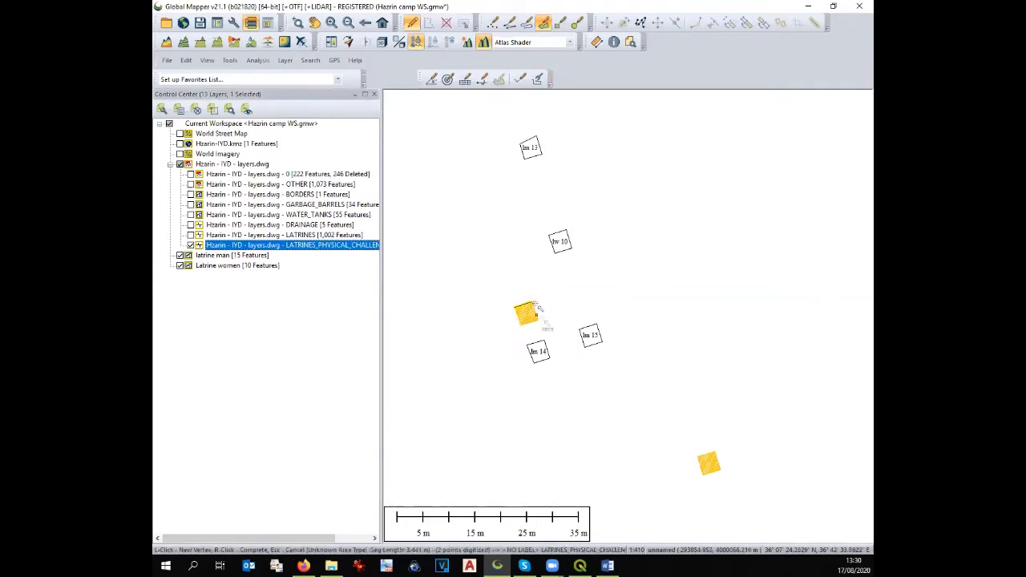
left_click(539, 320)
left_click(521, 329)
right_click(523, 331)
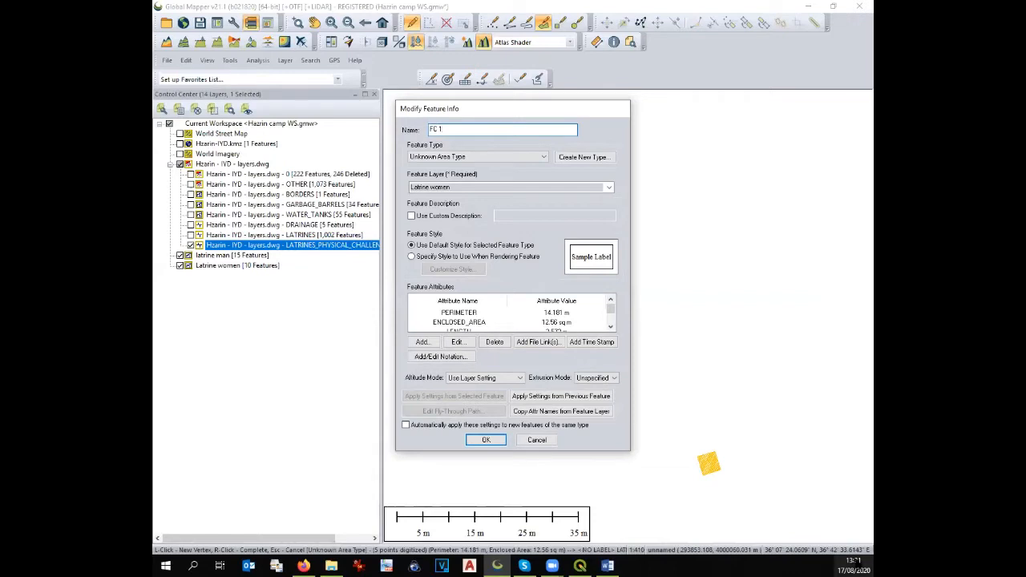
Place the FC 1 area in a new layer called latrine phisically Challl
left_click(609, 189)
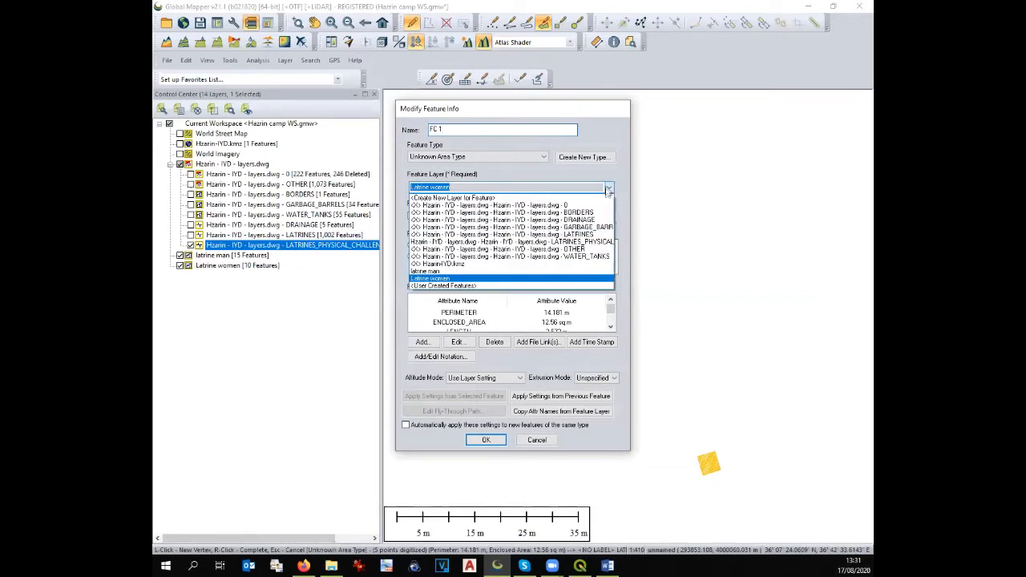
left_click(605, 198)
type("lat")
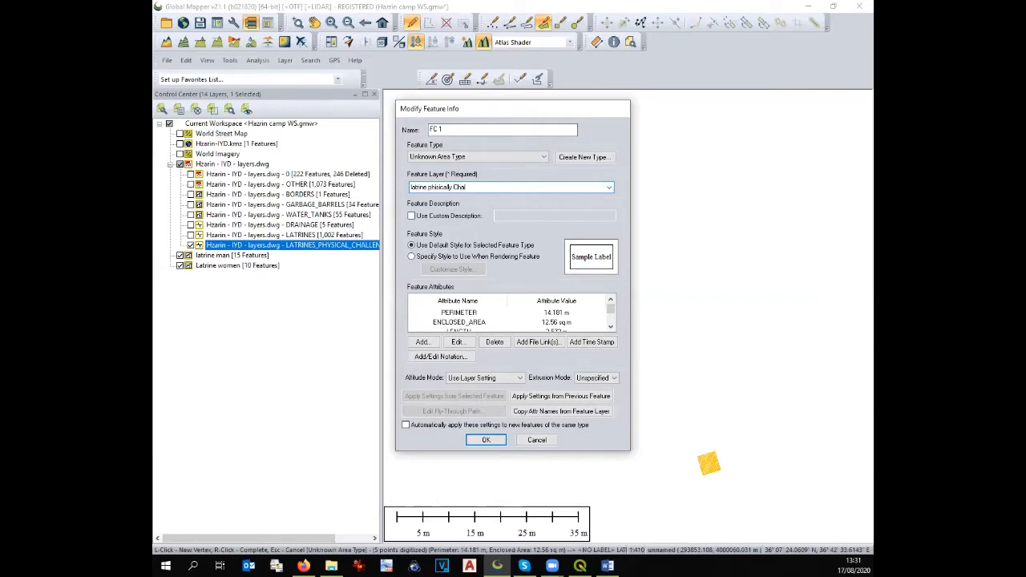
key("Return")
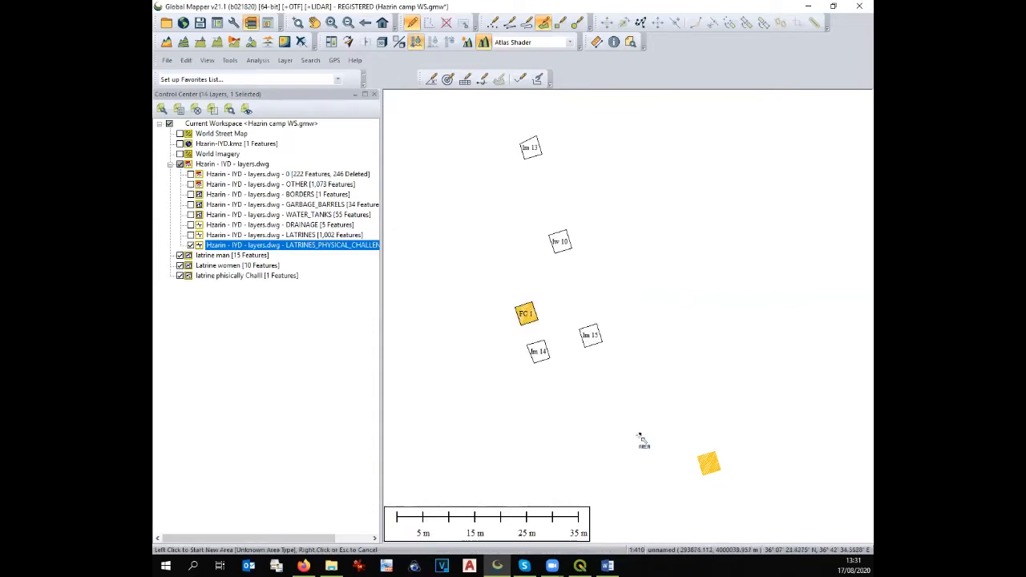
Outline the orange latrine southeast of lm 15 as an area named FC 2 in the latrine phisically Challl layer
left_click(699, 455)
left_click(716, 452)
left_click(720, 470)
left_click(704, 474)
right_click(705, 476)
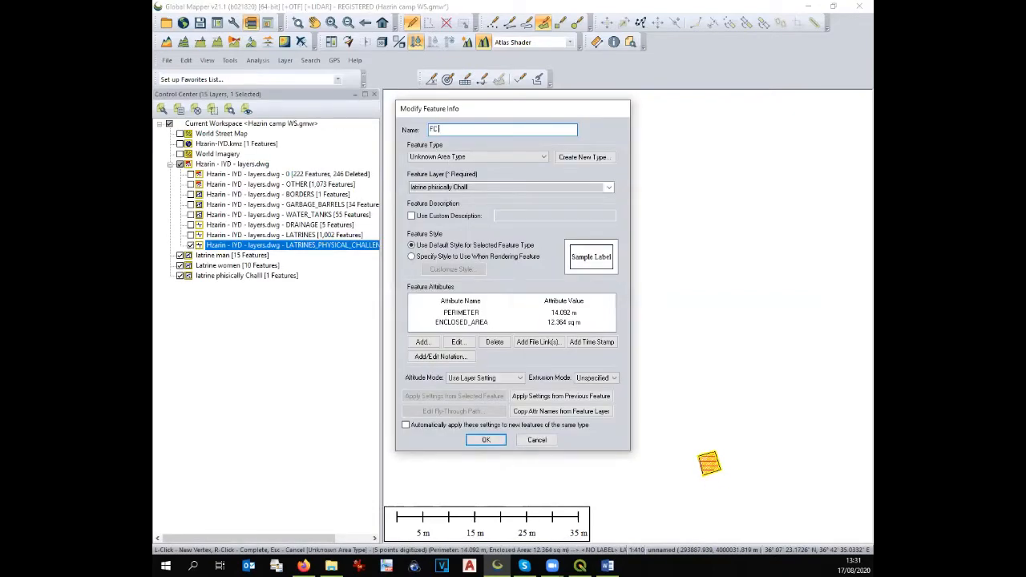
type("FC 2")
key("Return")
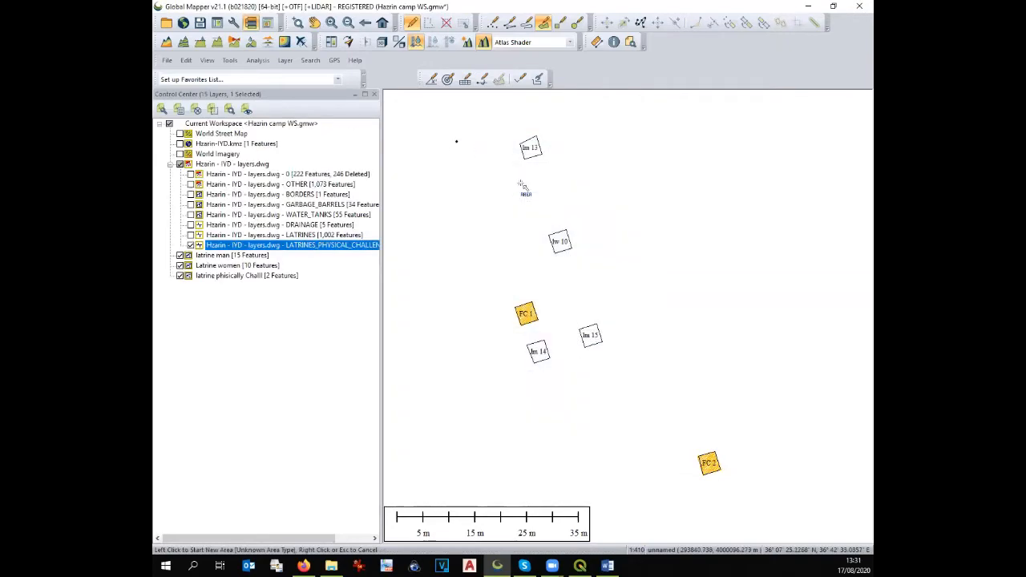
Hide the LATRINES_PHYSICAL_CHALLENG, latrine man and Latrine women layers
scroll(521, 186, "down", 1)
scroll(532, 283, "down", 4)
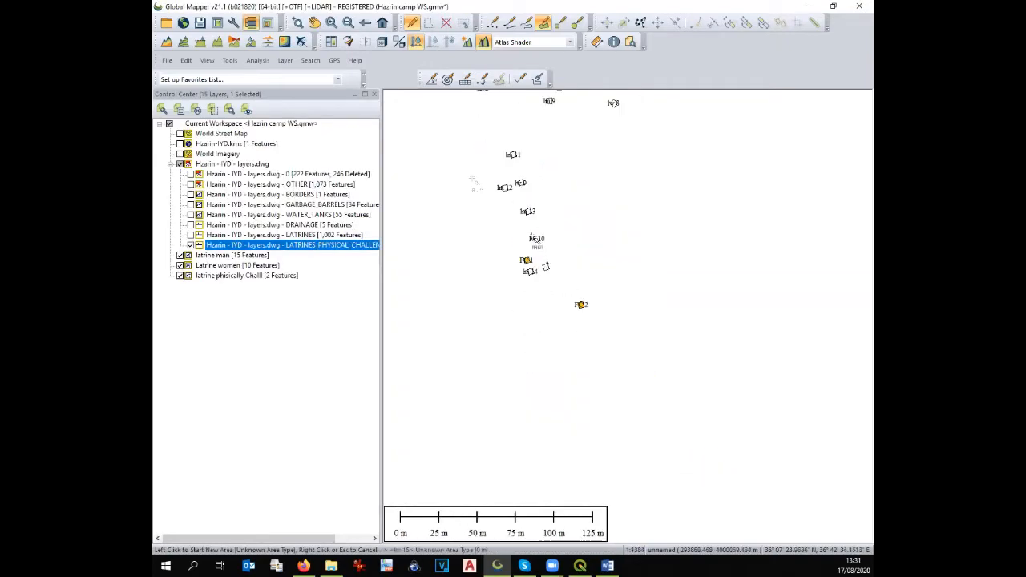
scroll(554, 285, "down", 1)
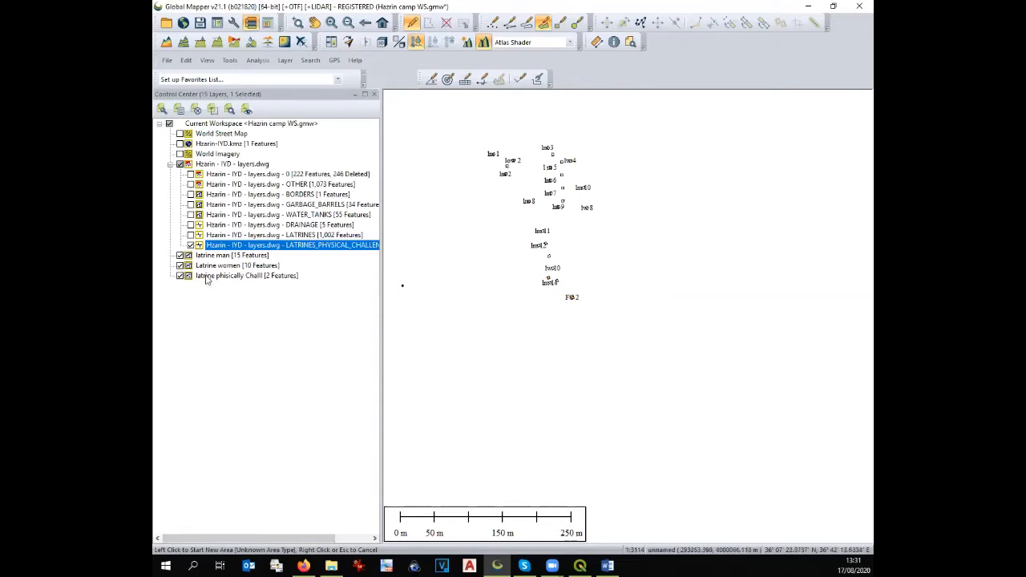
left_click(191, 245)
left_click(180, 255)
left_click(180, 266)
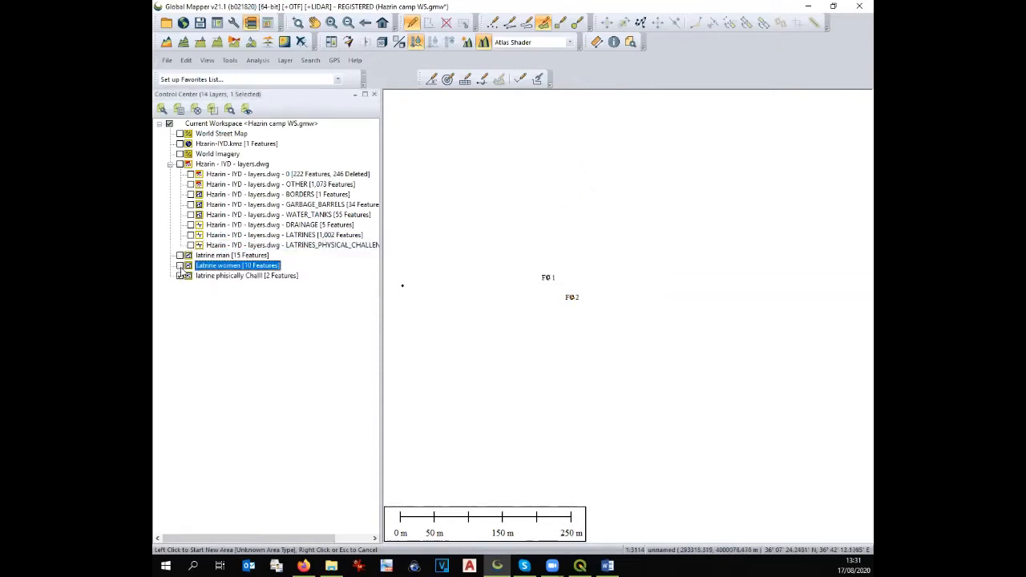
Leave only the BORDERS layer visible and start a Shapefile export of its areas
left_click(181, 275)
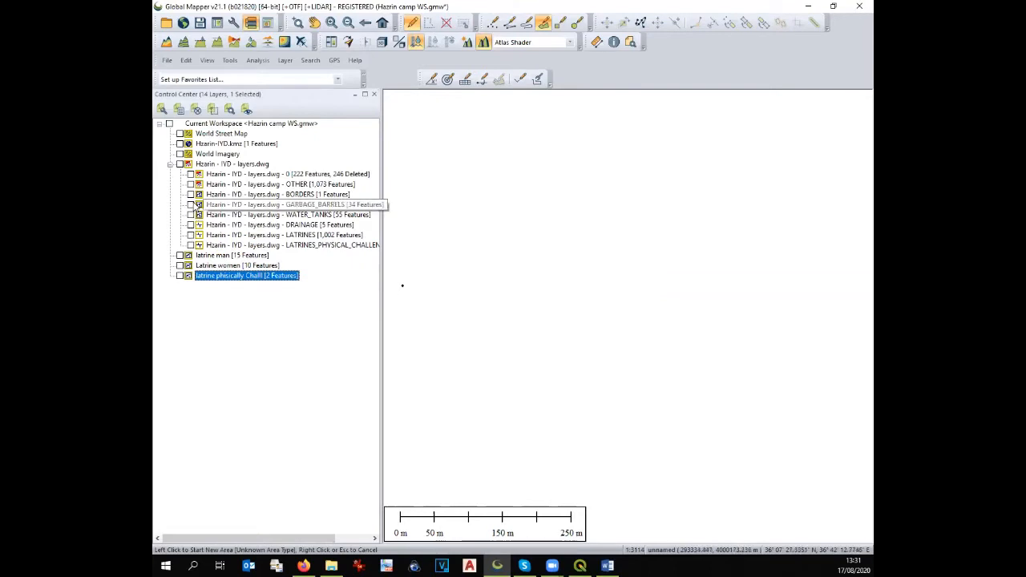
left_click(191, 195)
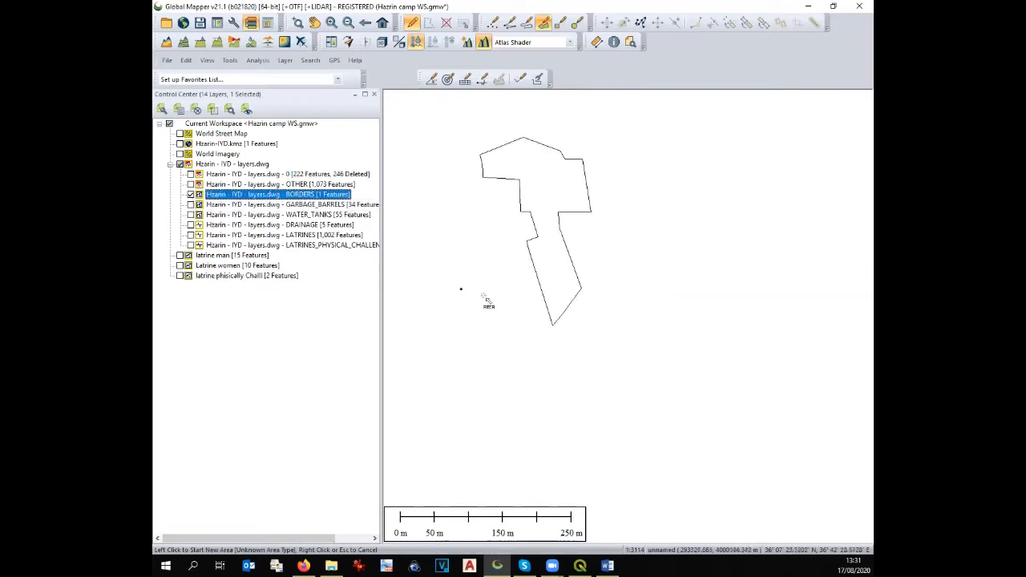
left_click(169, 61)
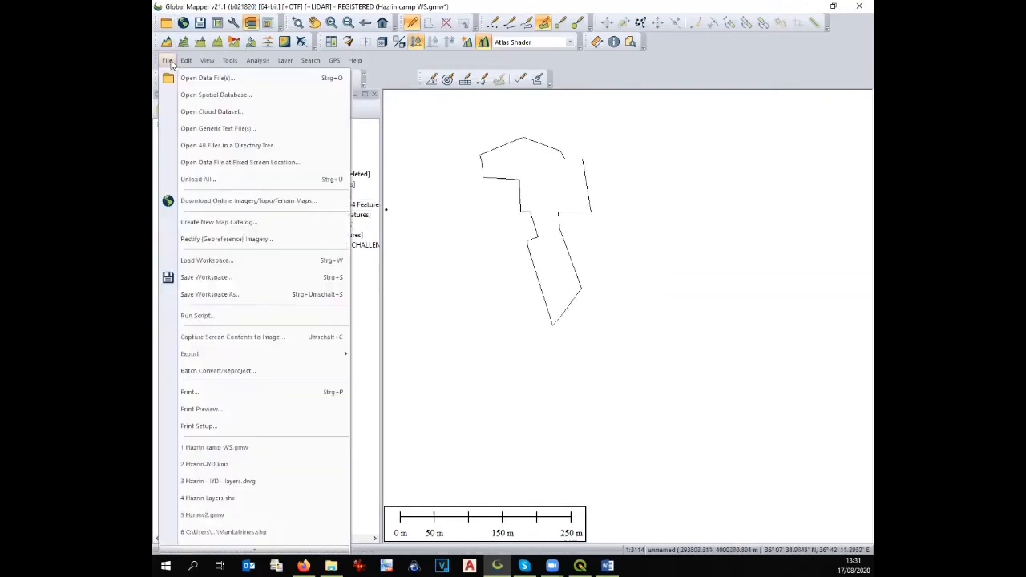
mouse_move(220, 358)
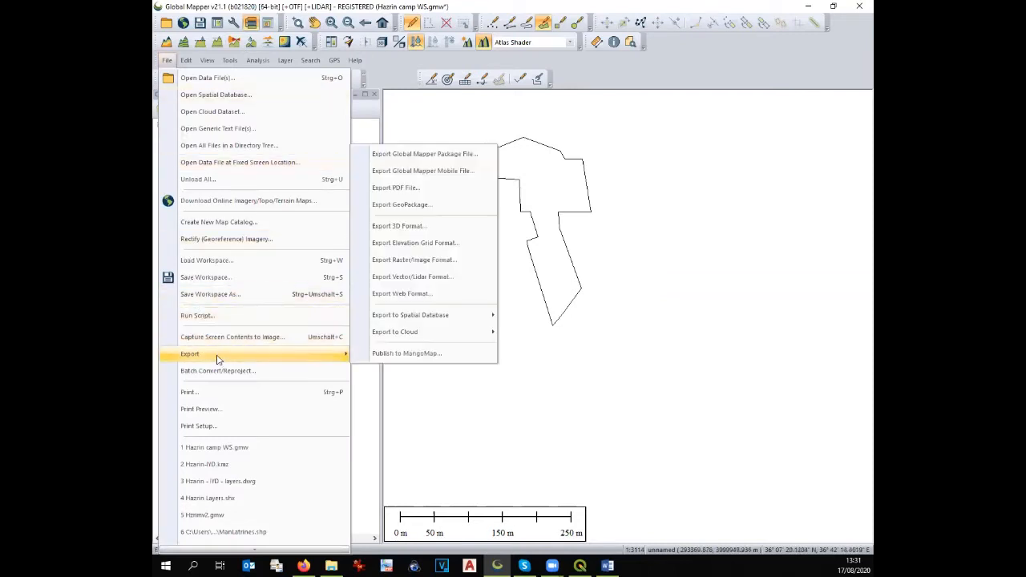
left_click(433, 278)
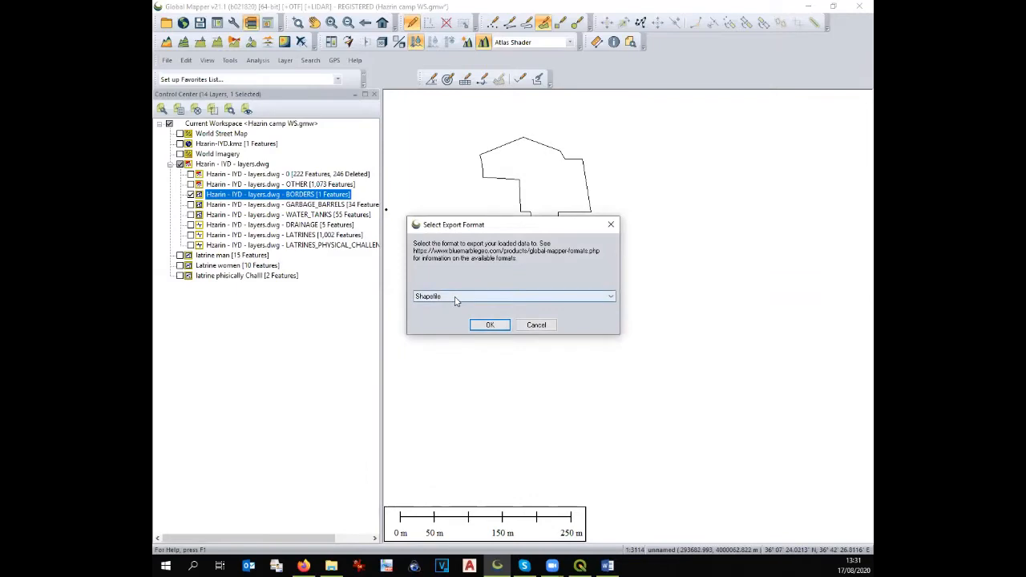
left_click(487, 326)
left_click(396, 181)
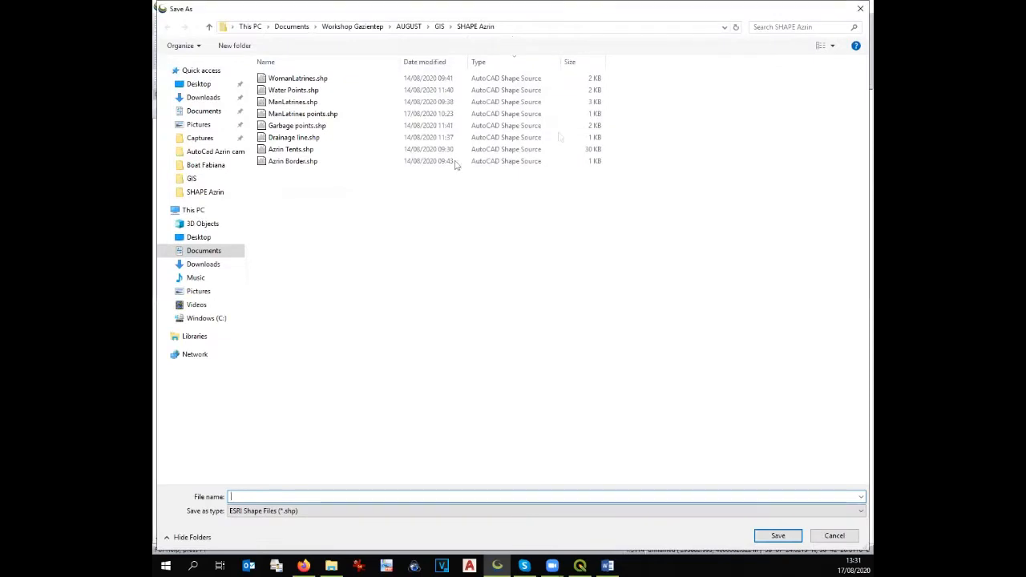
Create a WS folder inside SHAPE Azrin and export the border area into it as a shapefile named Perimeter
left_click(244, 48)
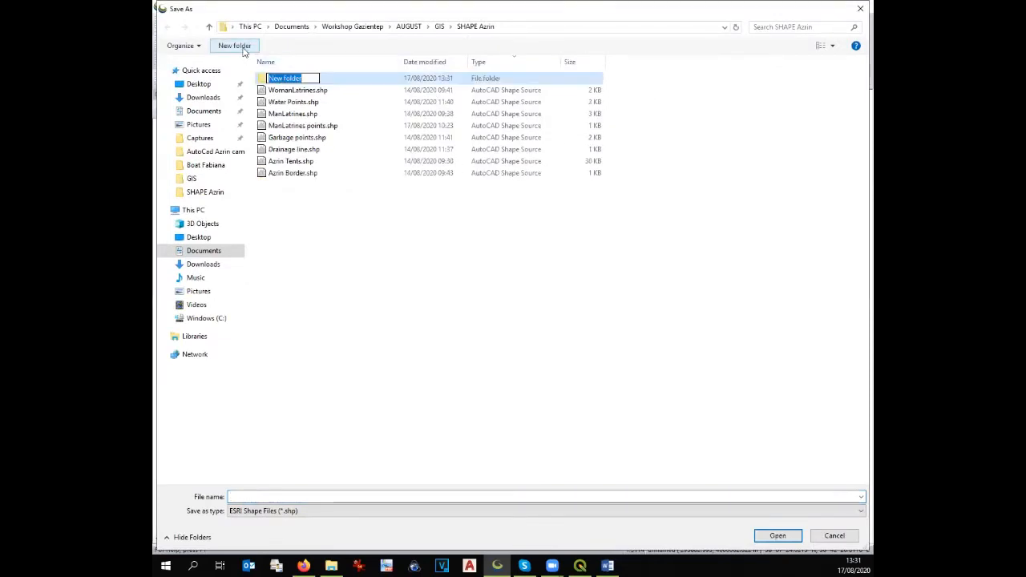
type("WS")
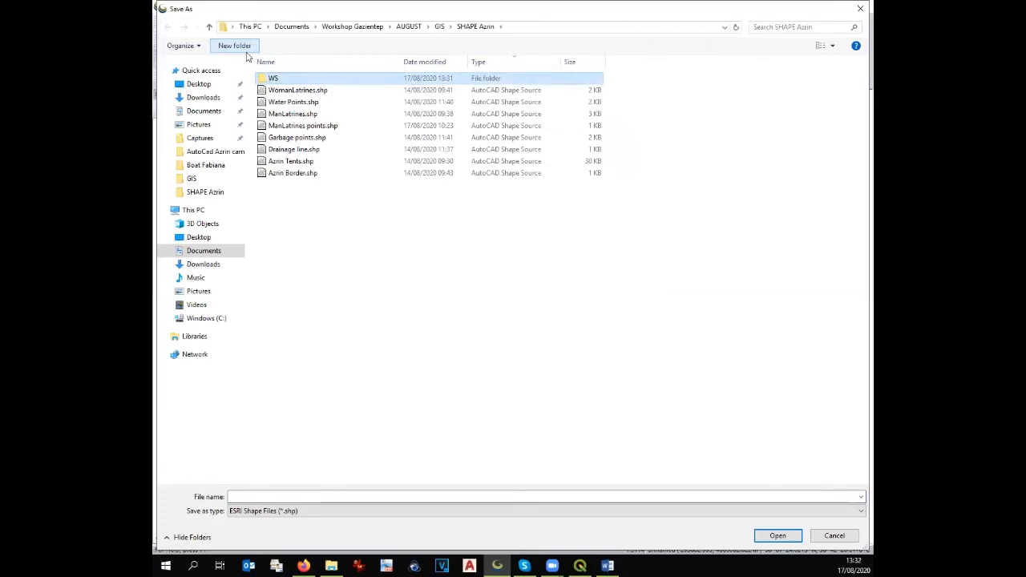
key("Return")
left_click(437, 497)
type("Perimeter")
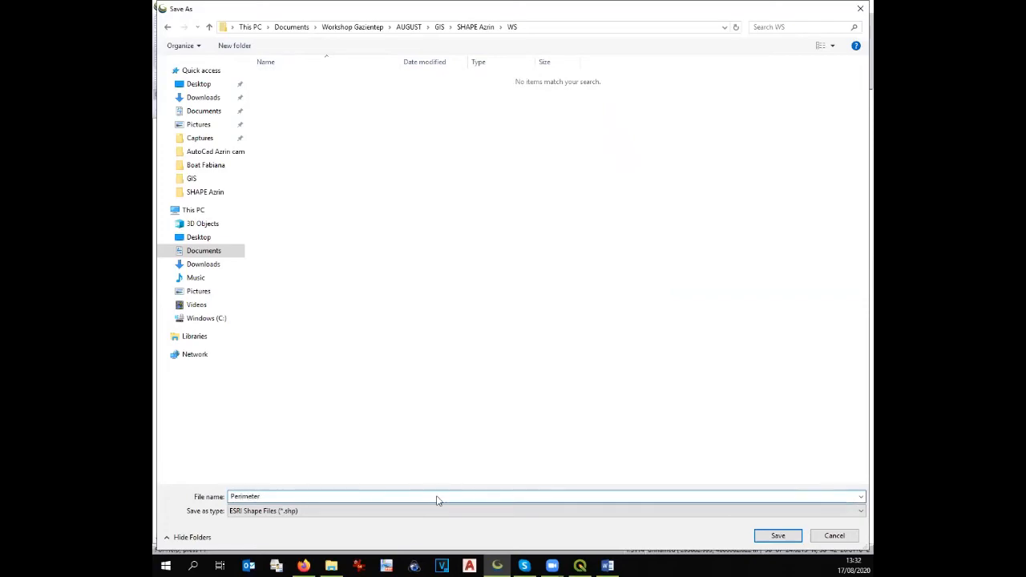
key("Return")
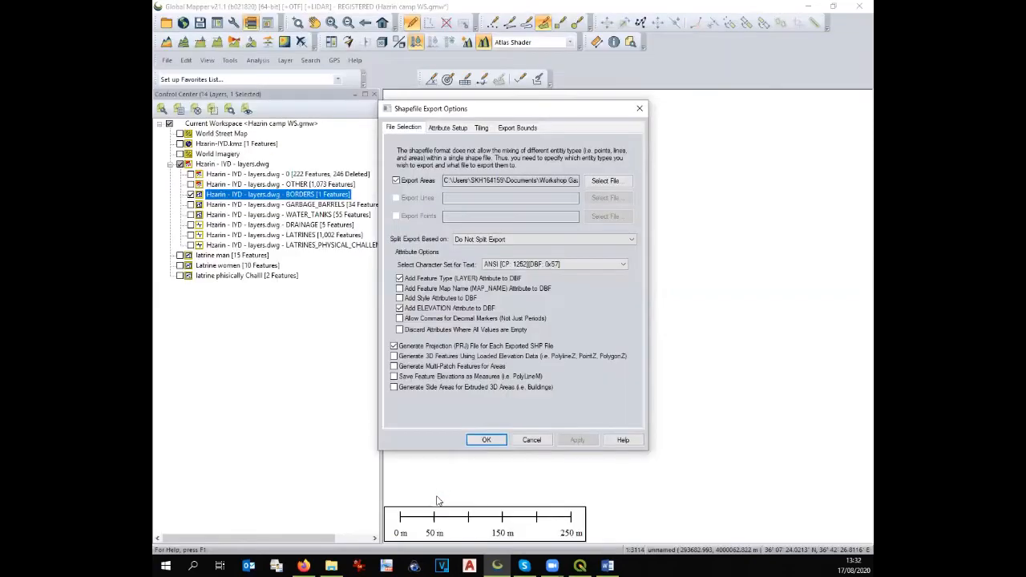
left_click(484, 442)
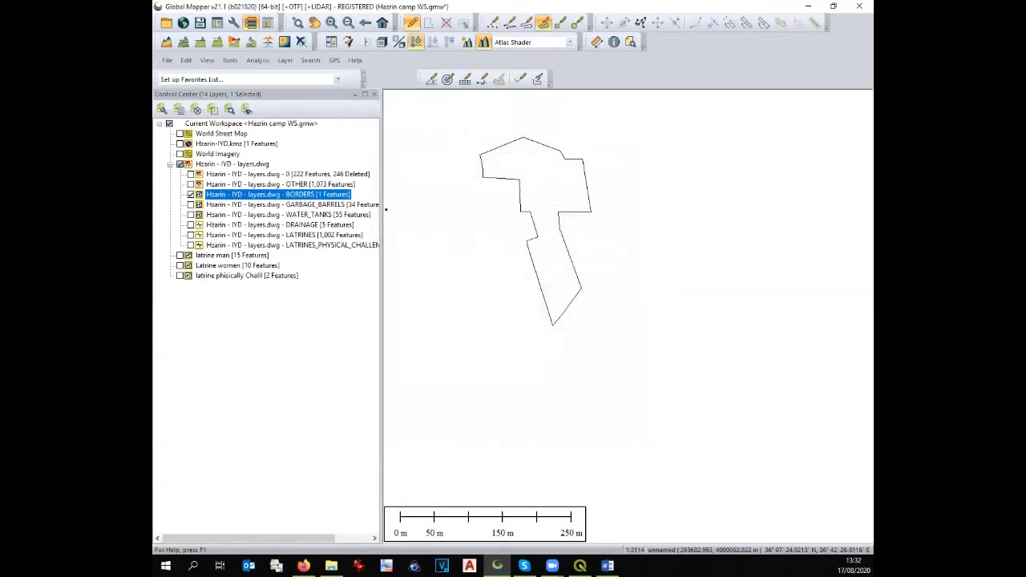
Hide the BORDERS layer and make GARBAGE_BARRELS the only visible layer
left_click(190, 195)
left_click(190, 184)
left_click(190, 184)
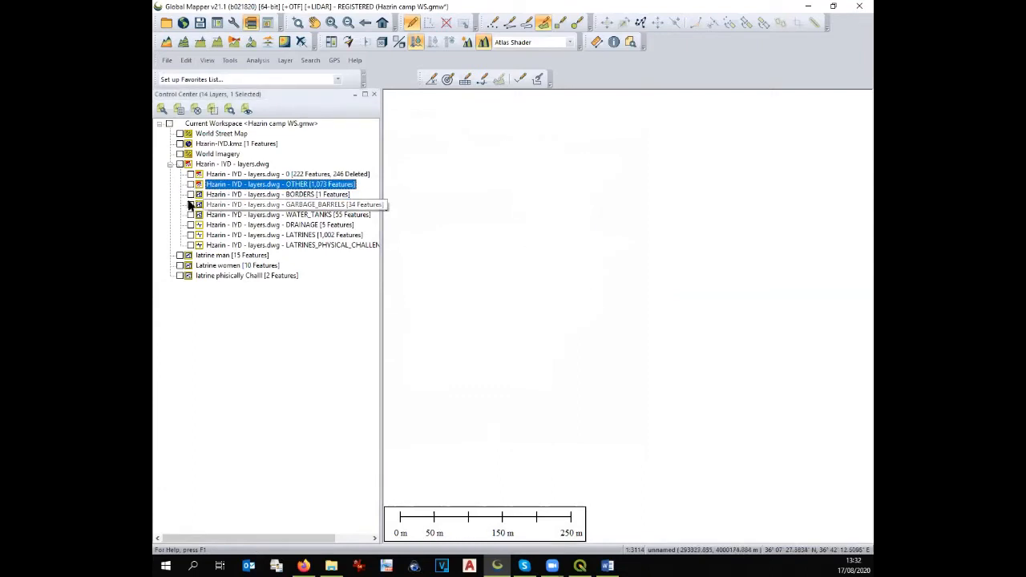
left_click(190, 206)
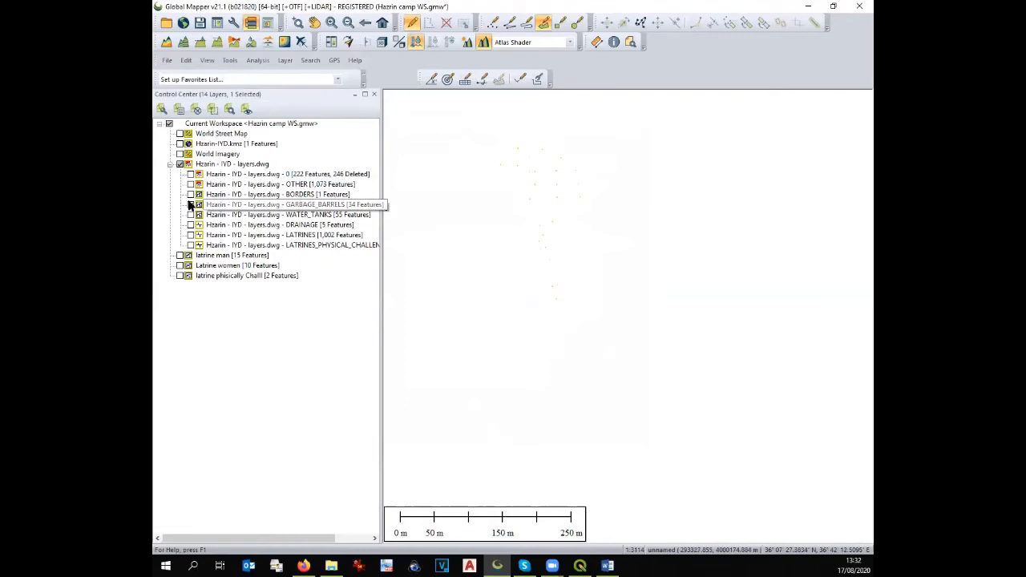
left_click(167, 61)
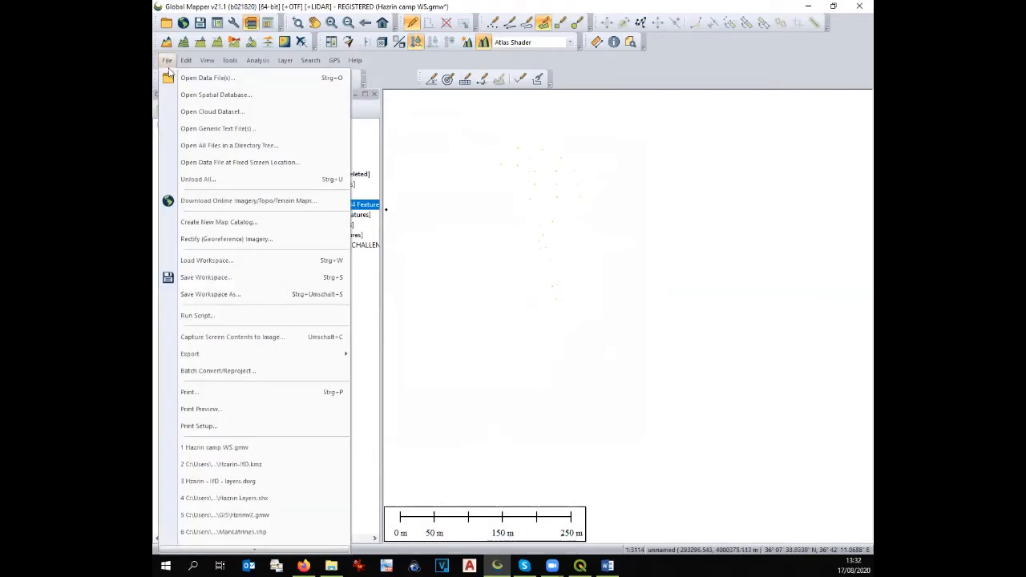
mouse_move(234, 360)
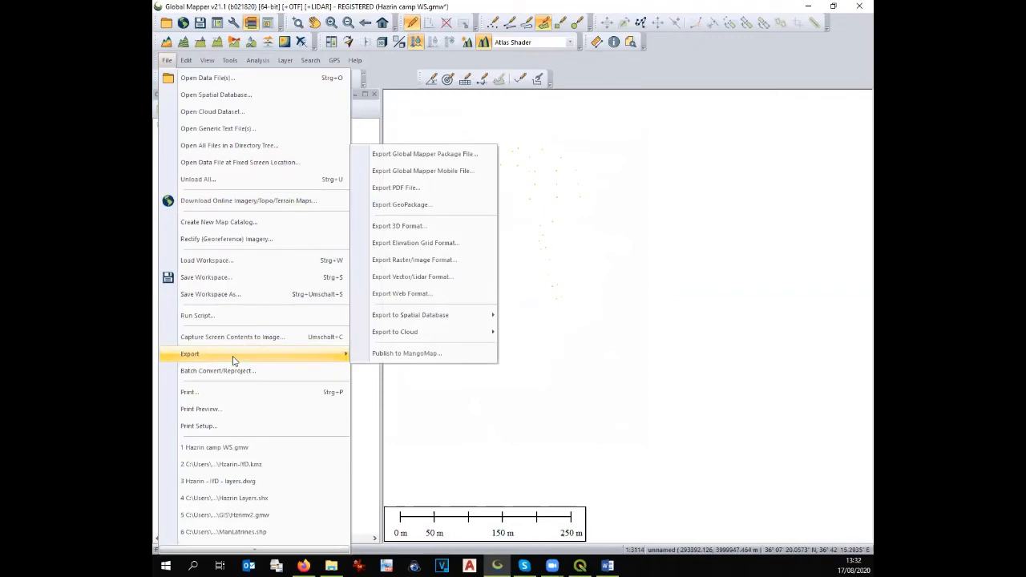
left_click(649, 422)
Examine a single garbage barrel outline up close and bring up the available actions for the GARBAGE_BARRELS layer
scroll(577, 234, "up", 1)
scroll(577, 264, "up", 5)
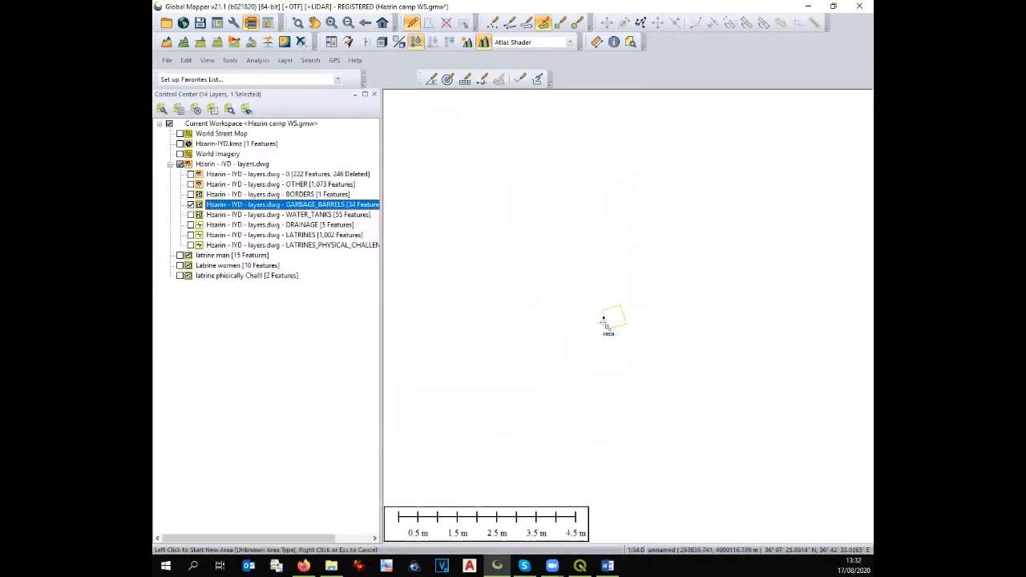
scroll(607, 325, "up", 3)
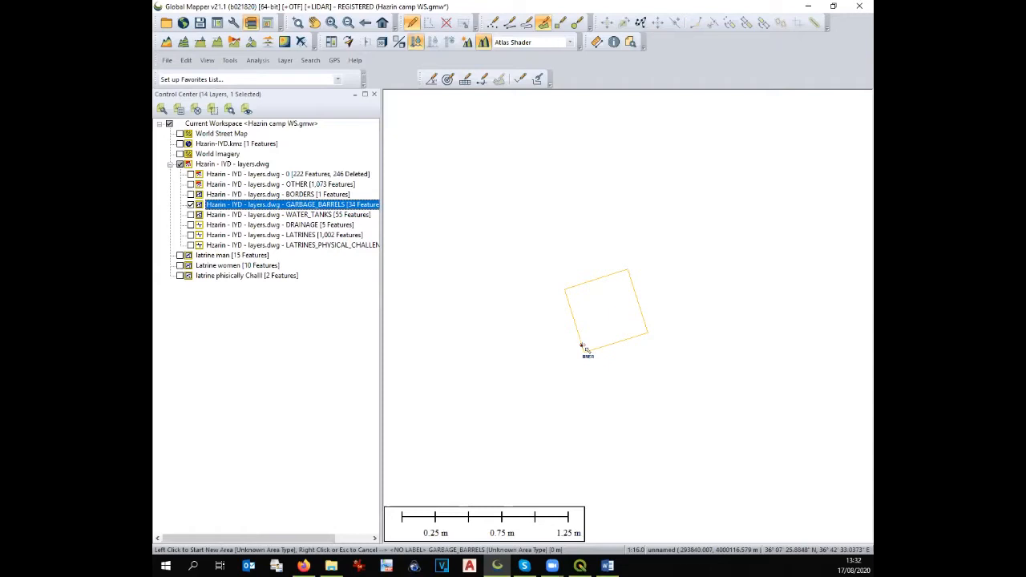
scroll(589, 351, "down", 6)
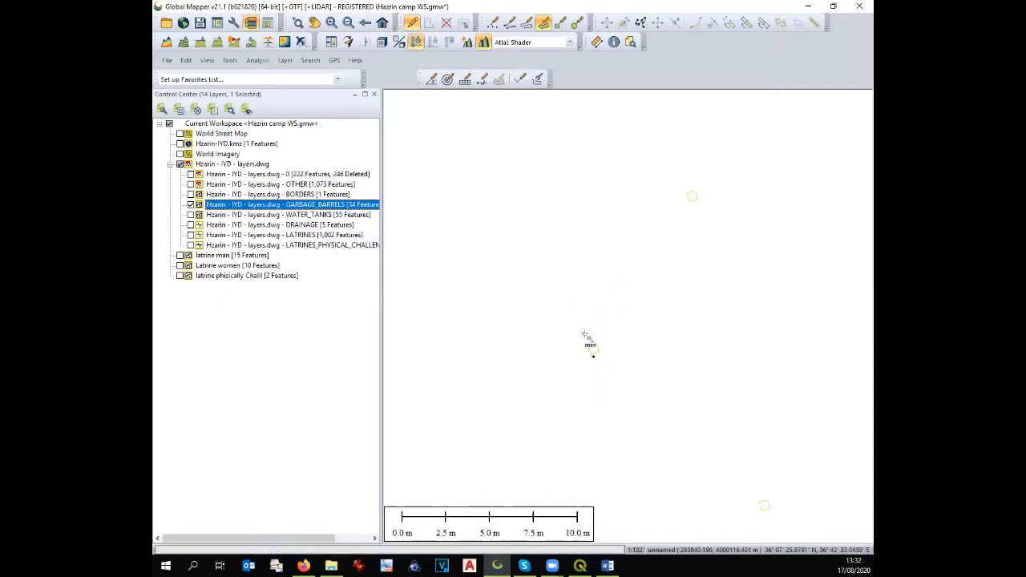
scroll(555, 253, "down", 3)
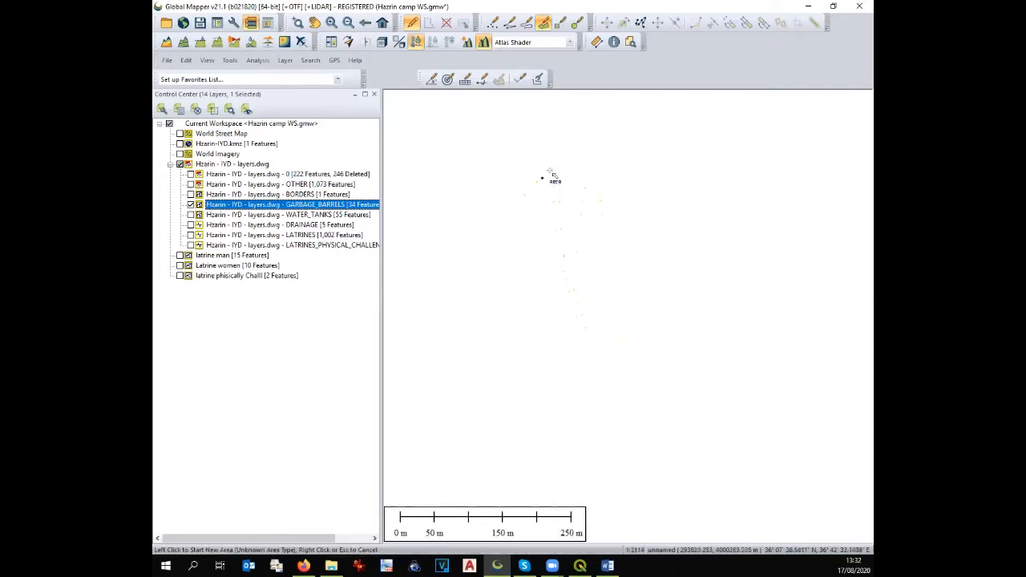
right_click(228, 206)
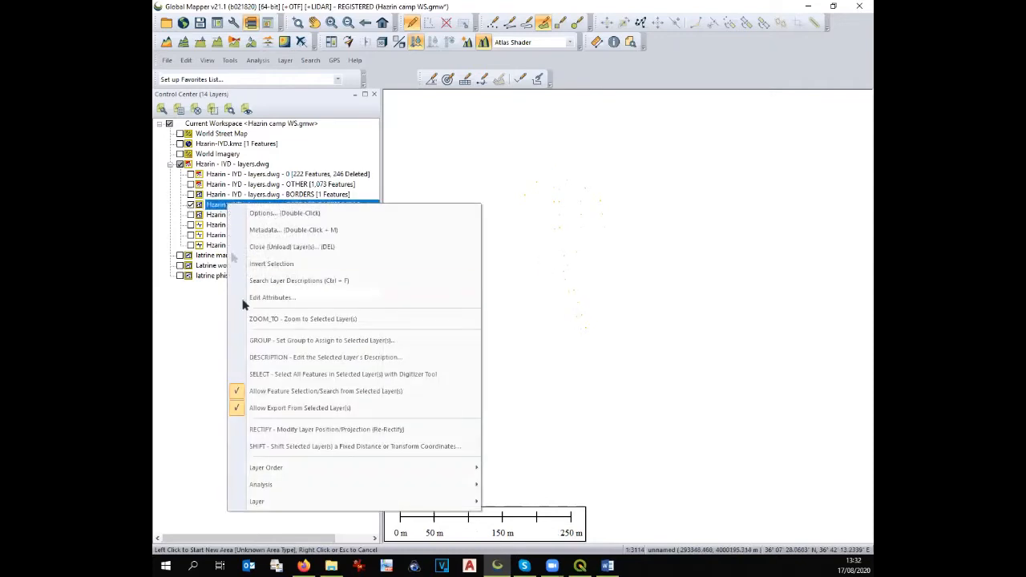
Select all features of the GARBAGE_BARRELS layer with the Digitizer Tool
left_click(273, 382)
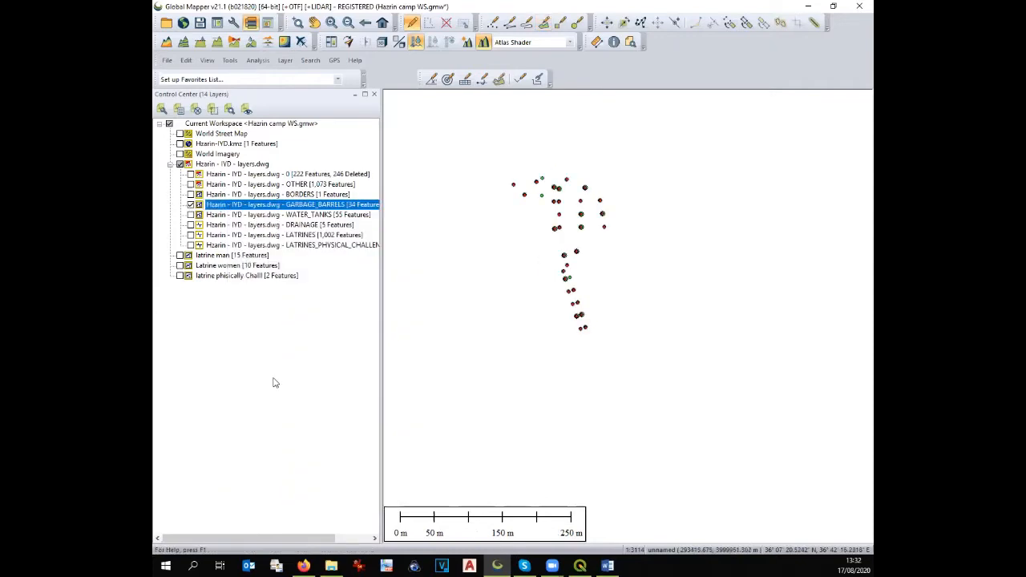
right_click(559, 203)
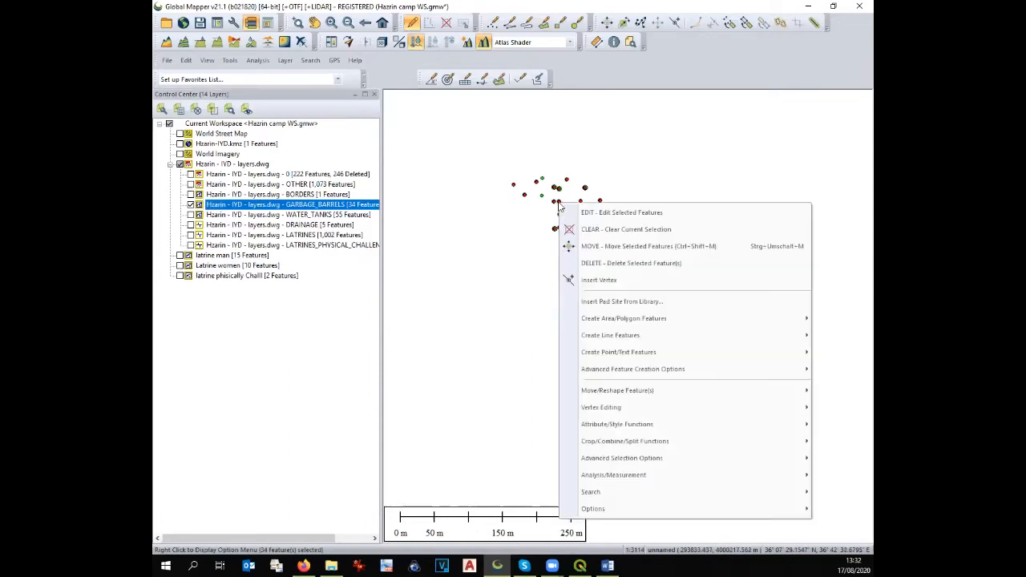
mouse_move(607, 377)
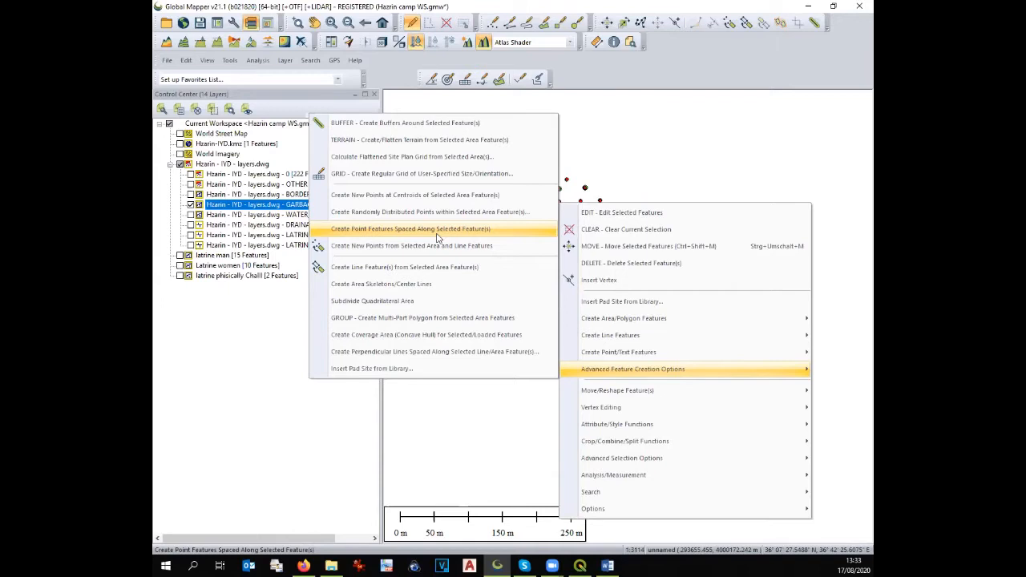
left_click(437, 229)
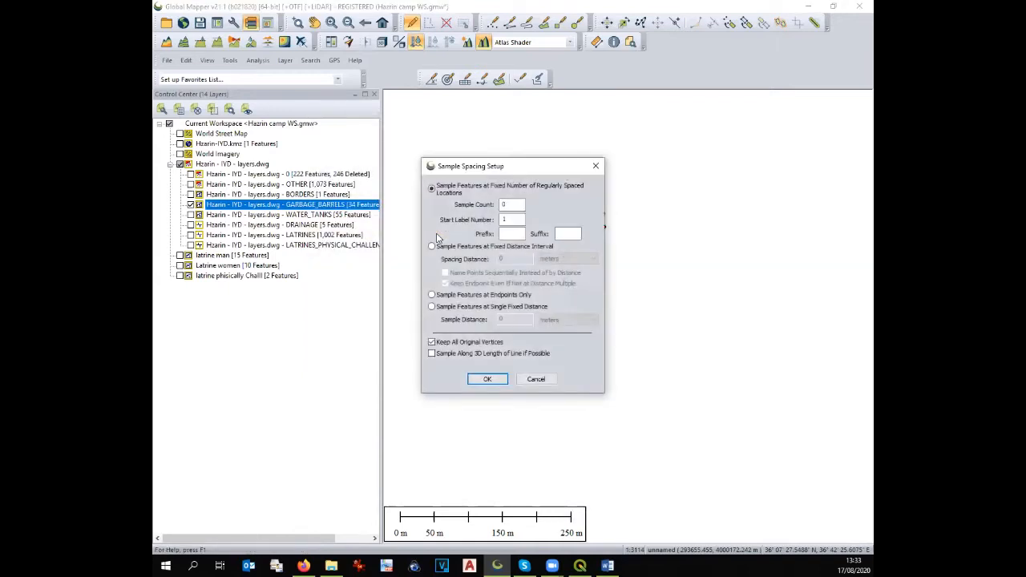
left_click(487, 379)
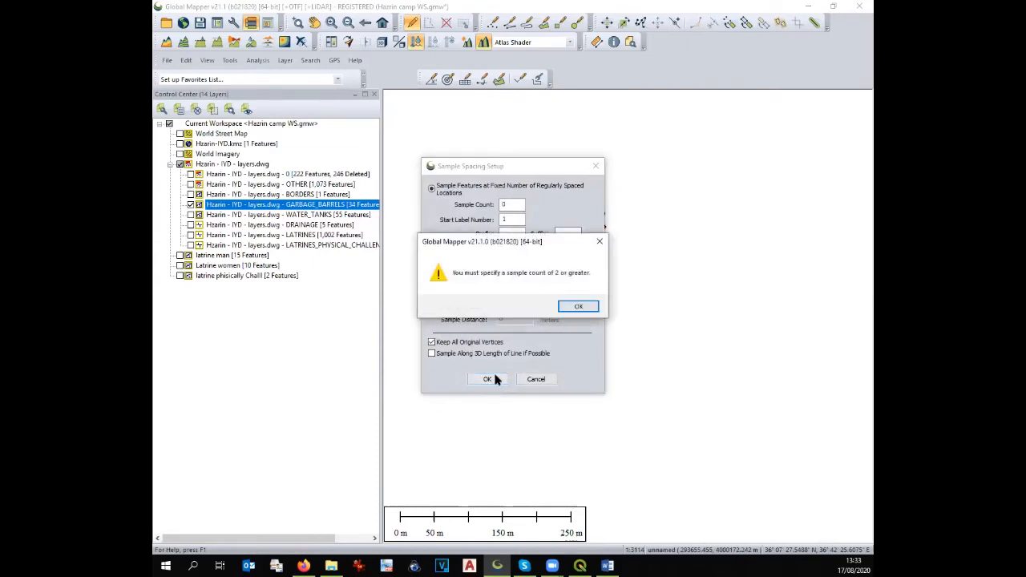
left_click(577, 313)
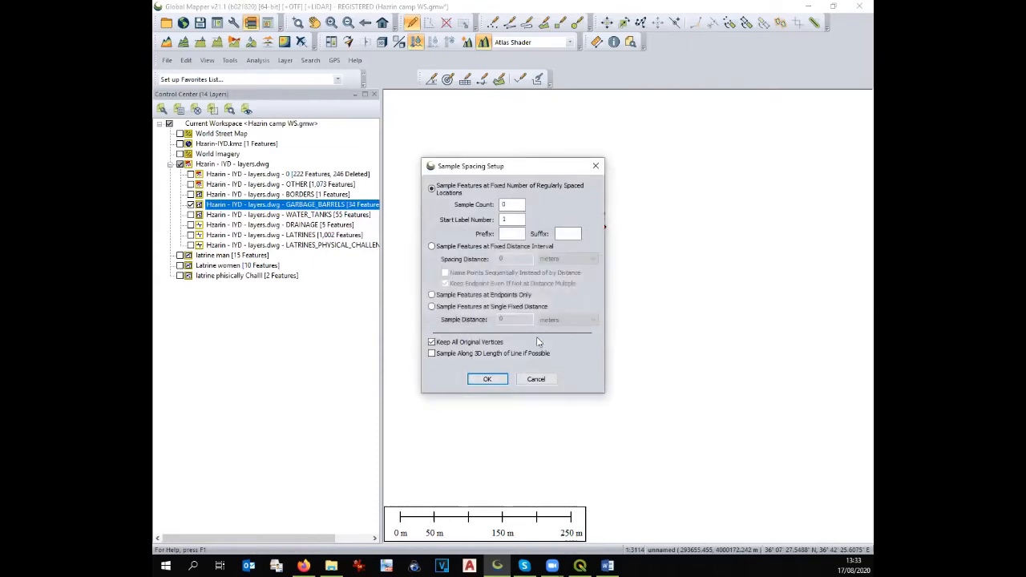
left_click(536, 378)
Create points at the centroids of the selected garbage barrel areas, named Garbage Pit, in a new layer Garbage pit
right_click(574, 300)
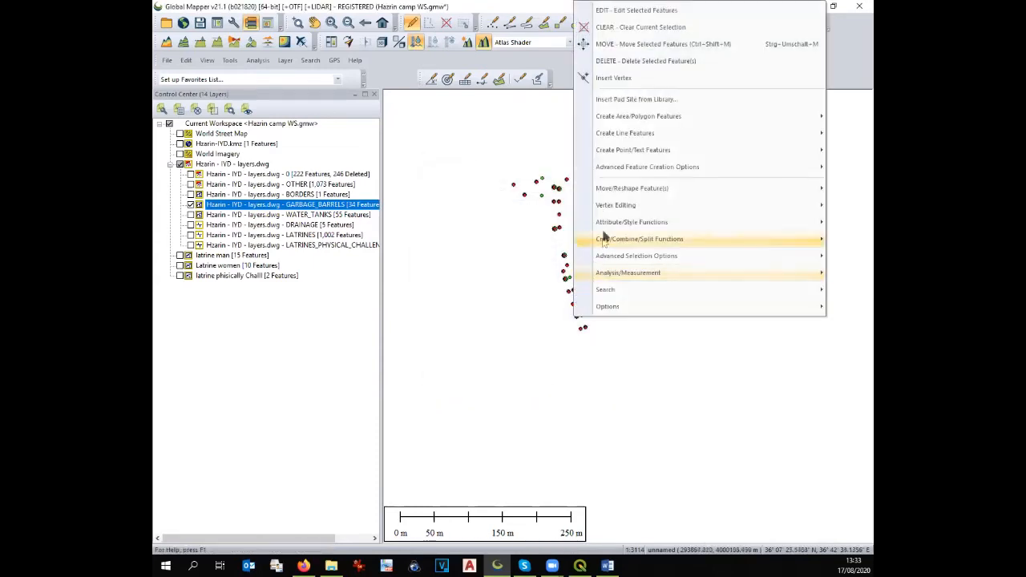
mouse_move(614, 166)
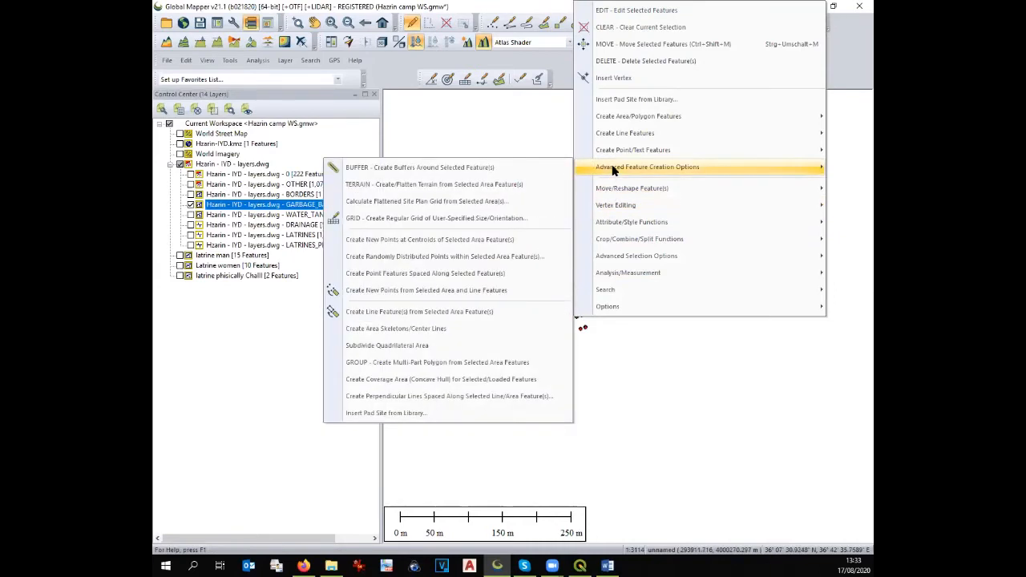
left_click(495, 243)
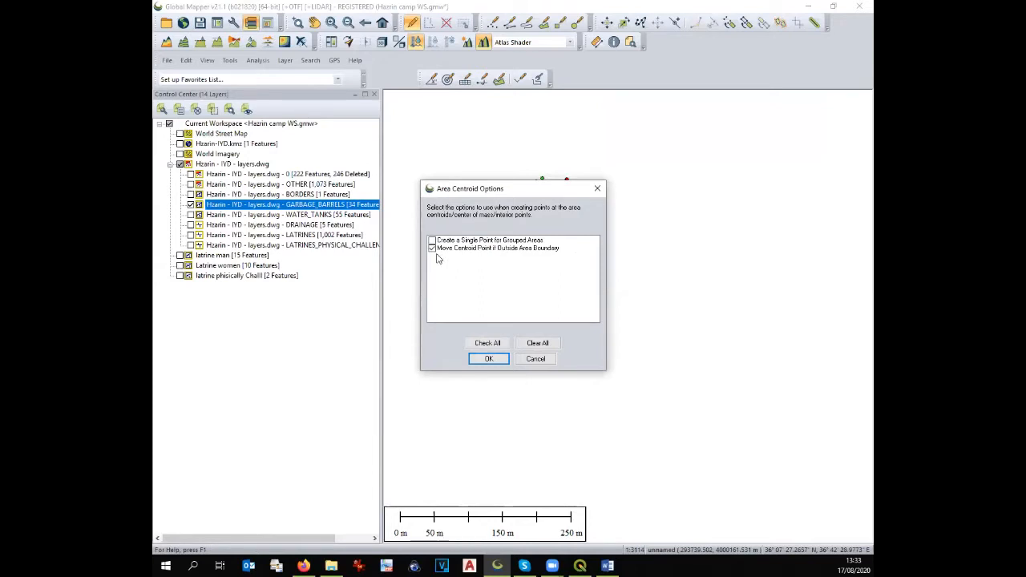
left_click(490, 358)
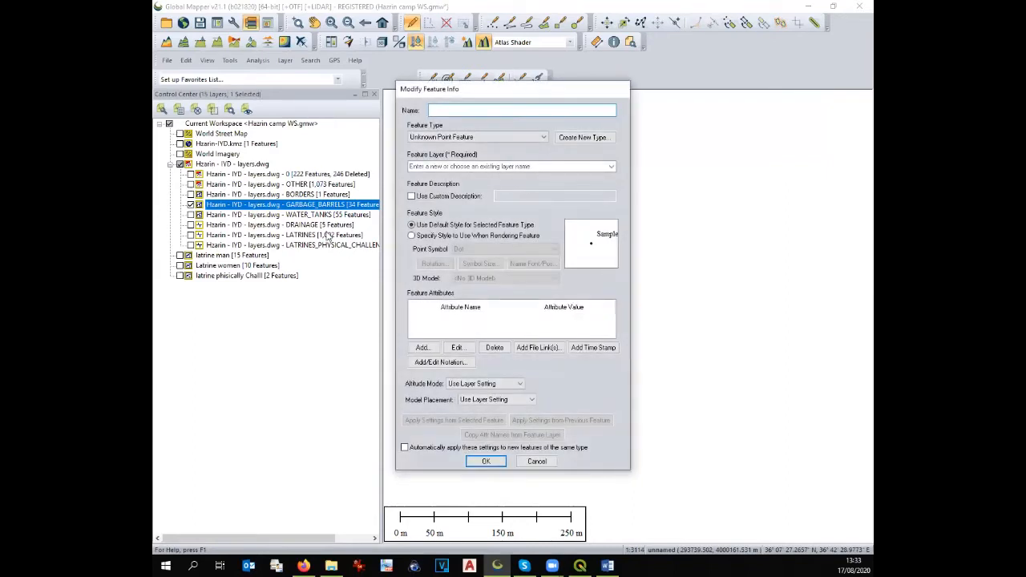
type("Garbage Pl")
left_click(506, 166)
type("Garba")
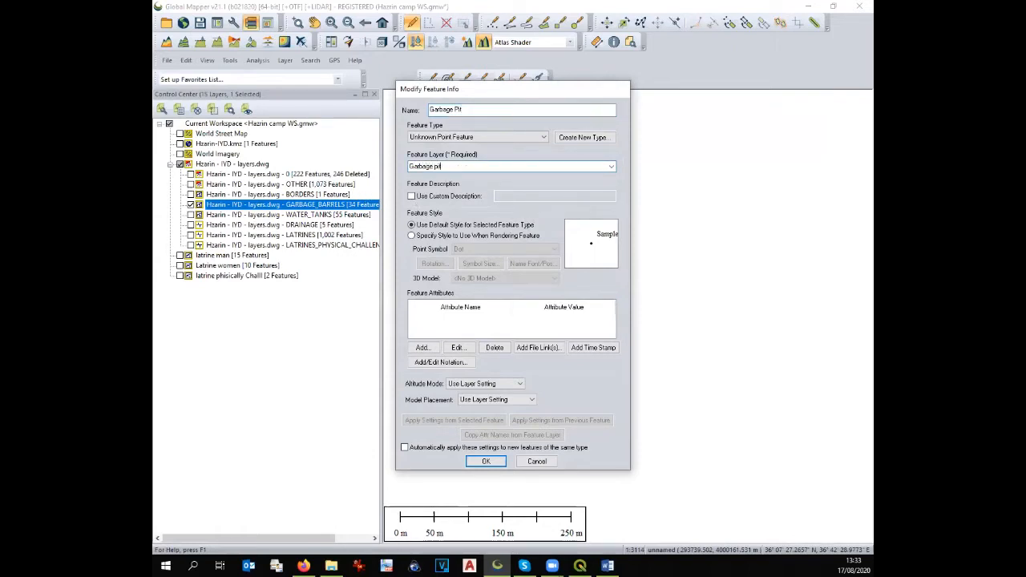
left_click(487, 462)
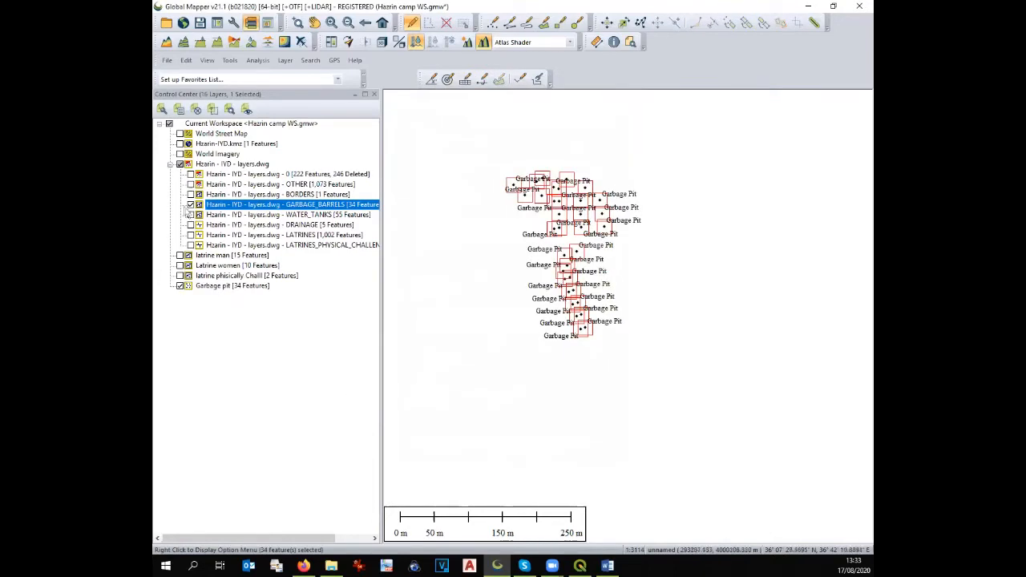
Hide the GARBAGE_BARRELS layer and deselect the garbage pit points on the map
left_click(191, 205)
left_click(205, 286)
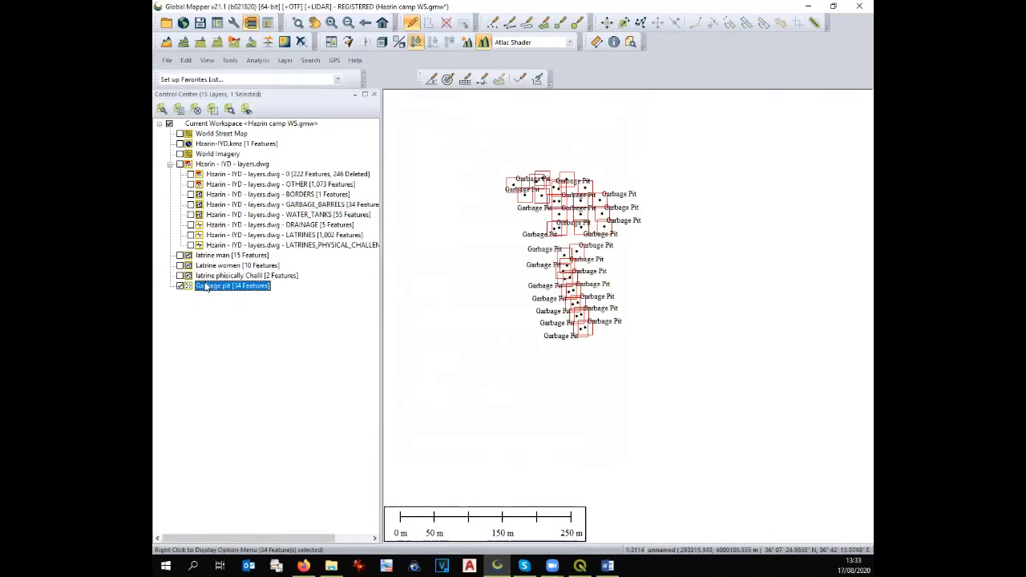
left_click(412, 24)
left_click(561, 281)
scroll(566, 284, "up", 3)
scroll(566, 284, "down", 2)
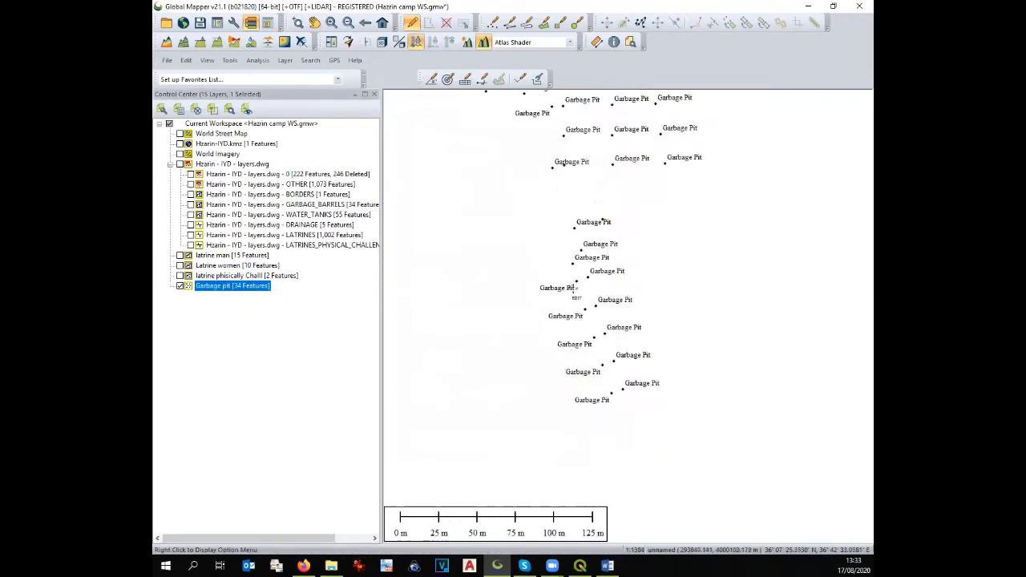
Export the visible garbage pit points as a Shapefile named Garbage pit in the WS folder
left_click(166, 60)
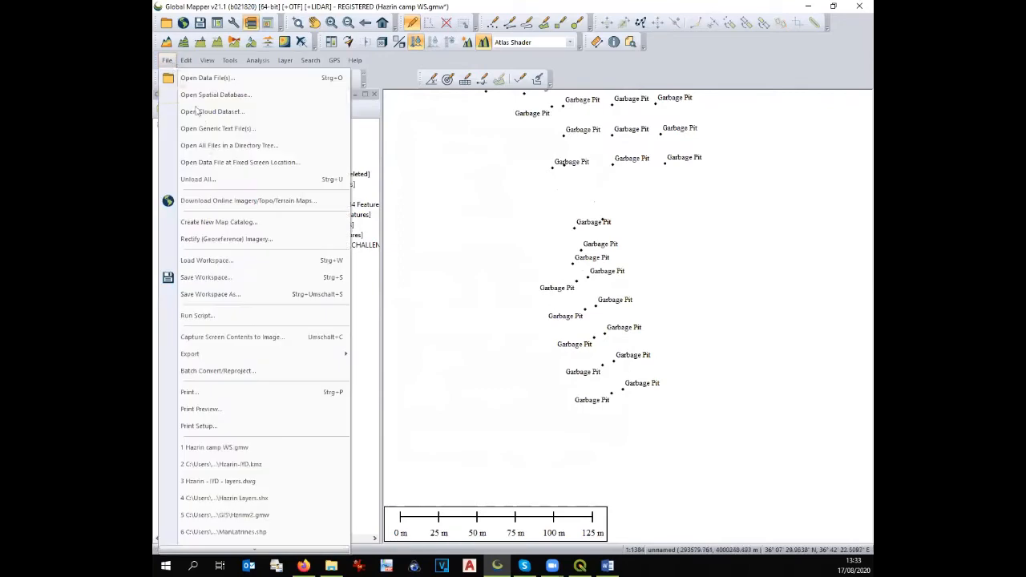
mouse_move(229, 350)
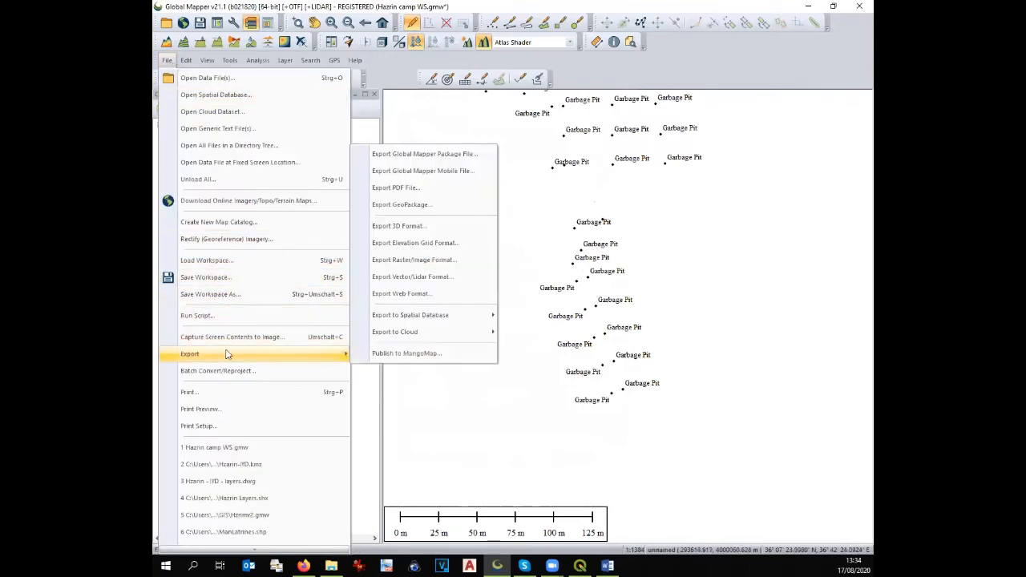
left_click(401, 278)
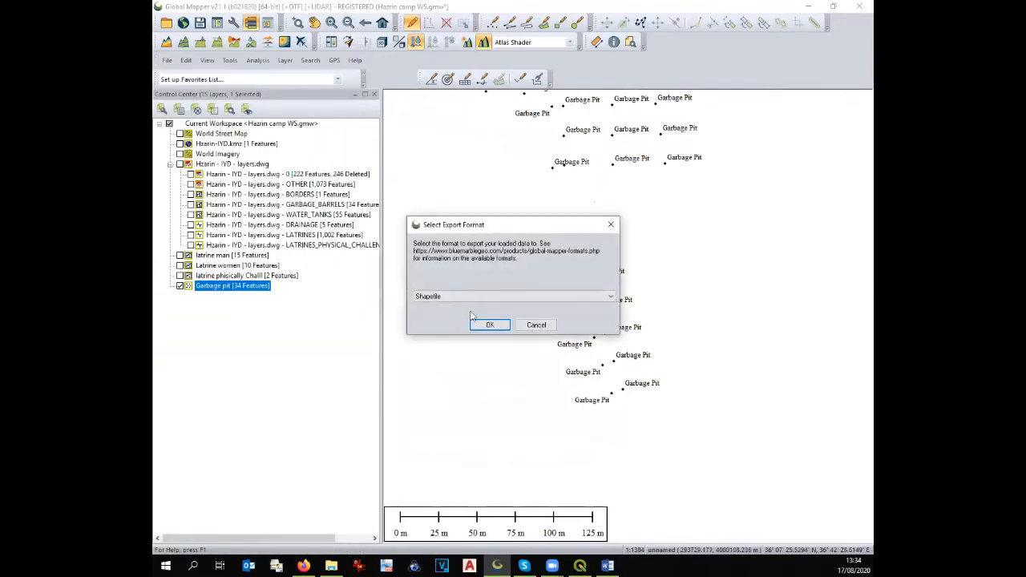
left_click(488, 326)
left_click(413, 216)
type("Garbag")
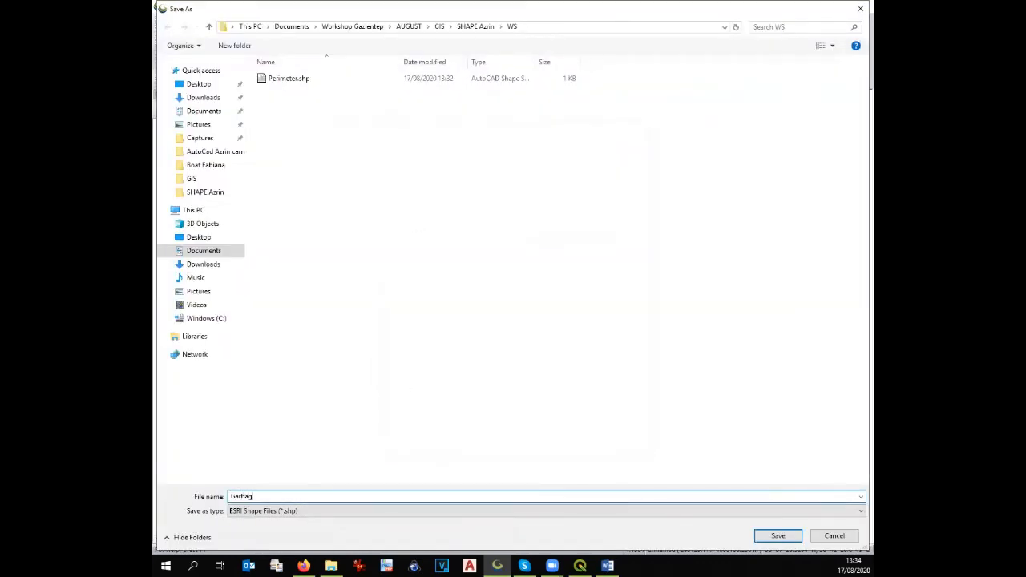
type("e pit")
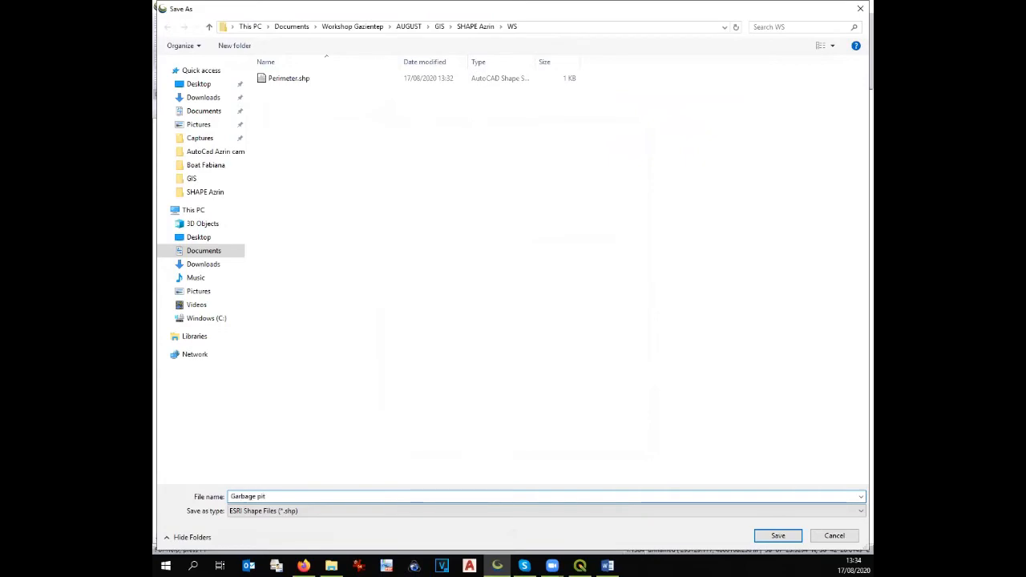
key("Return")
left_click(486, 440)
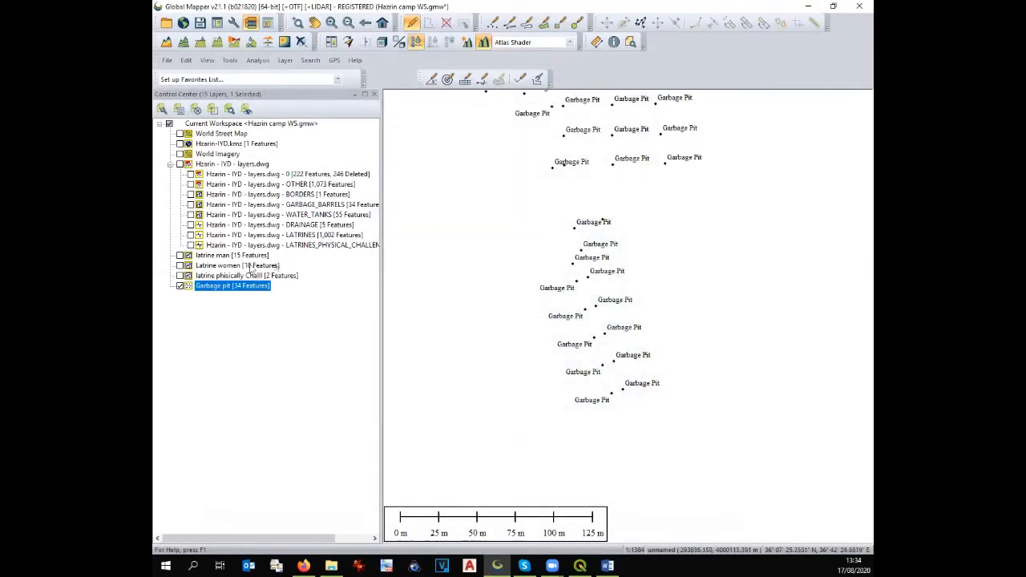
Hide the Garbage pit layer, show the WATER_TANKS layer instead and select all of its features
left_click(179, 285)
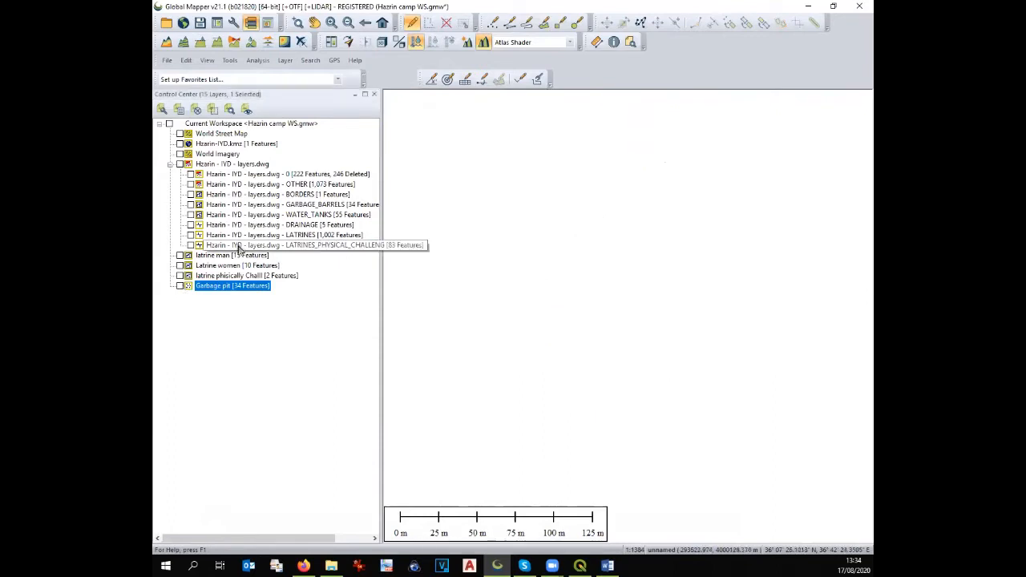
left_click(190, 214)
scroll(542, 335, "up", 6)
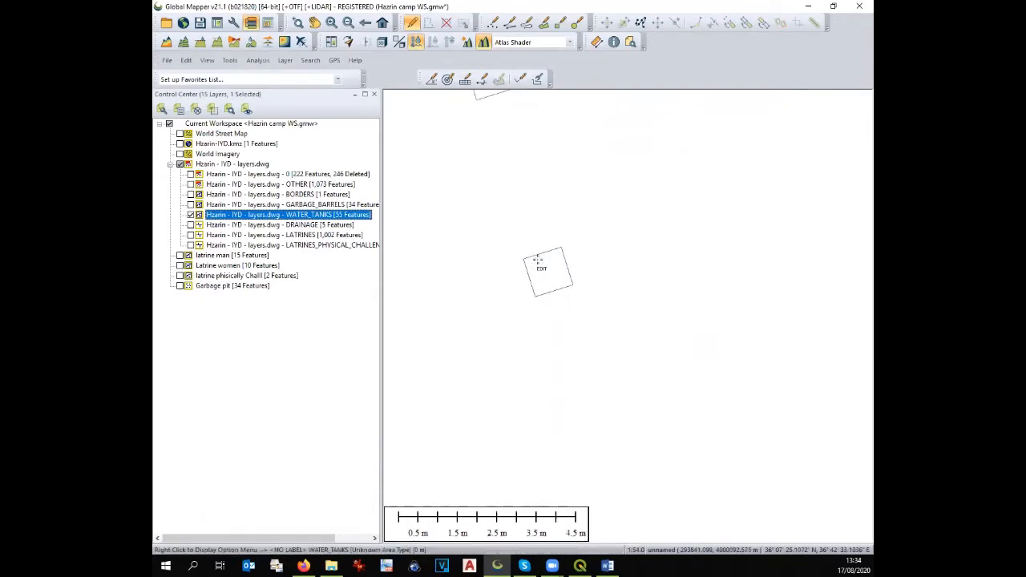
scroll(538, 261, "down", 4)
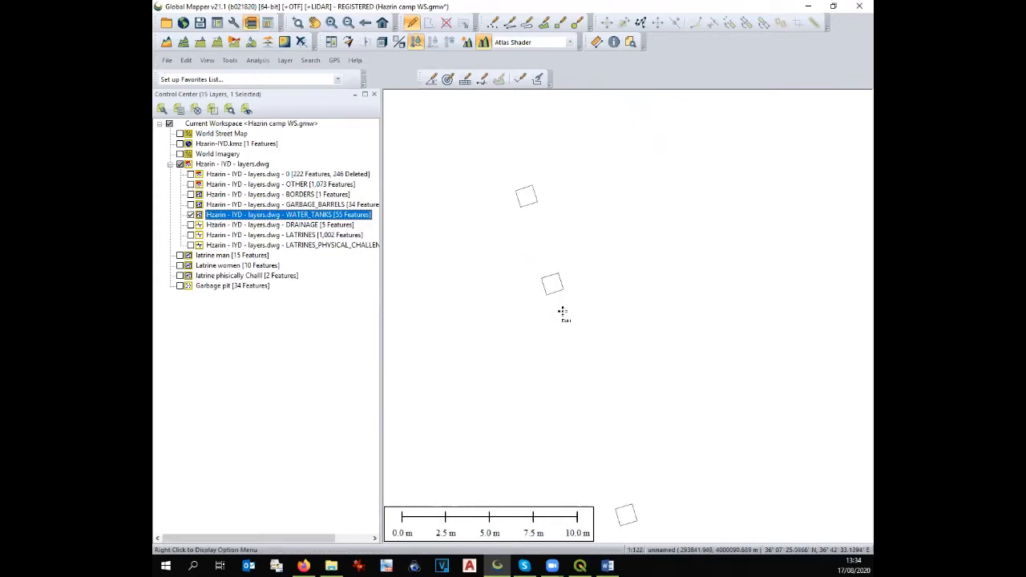
scroll(559, 303, "down", 2)
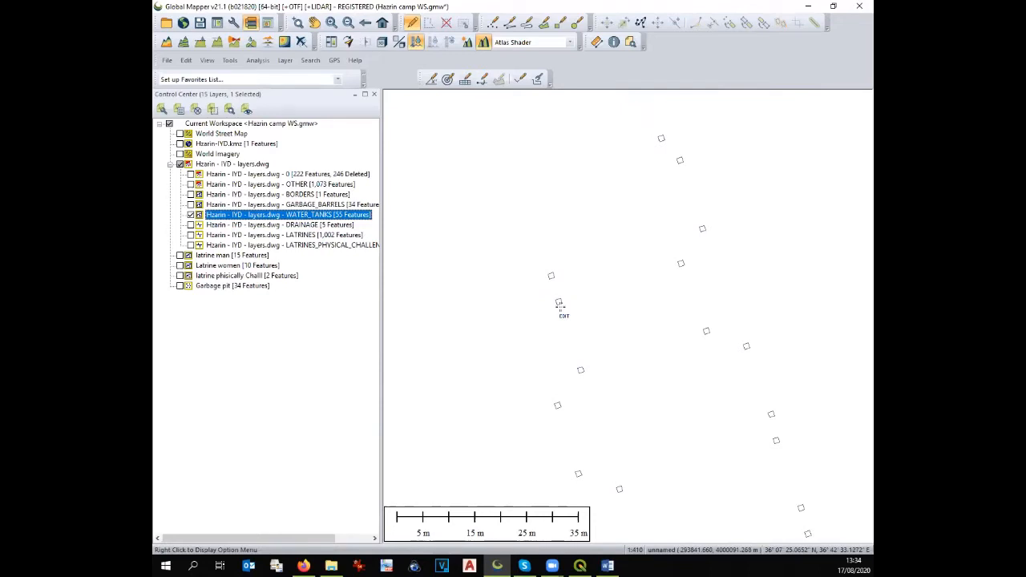
right_click(257, 217)
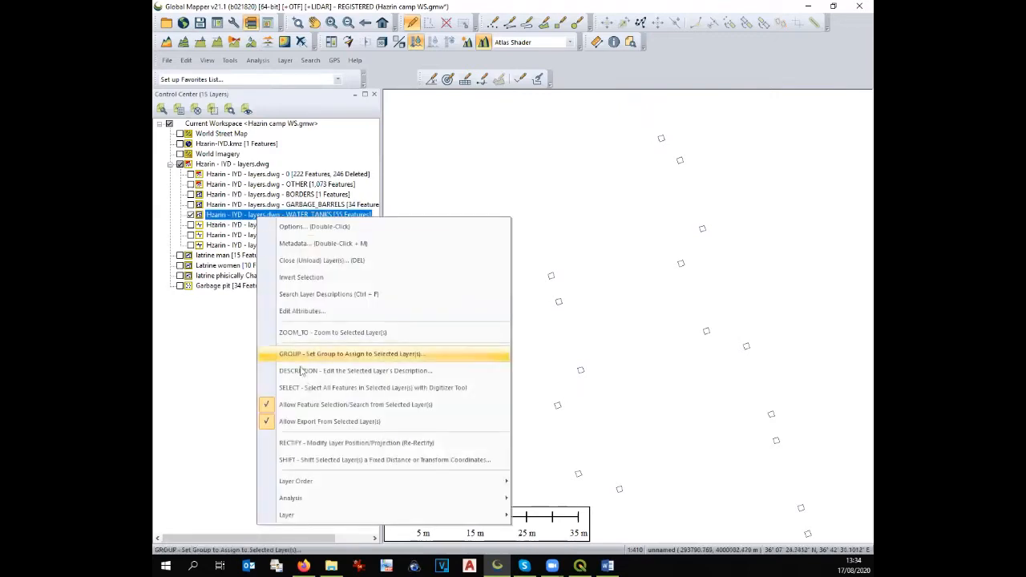
left_click(313, 388)
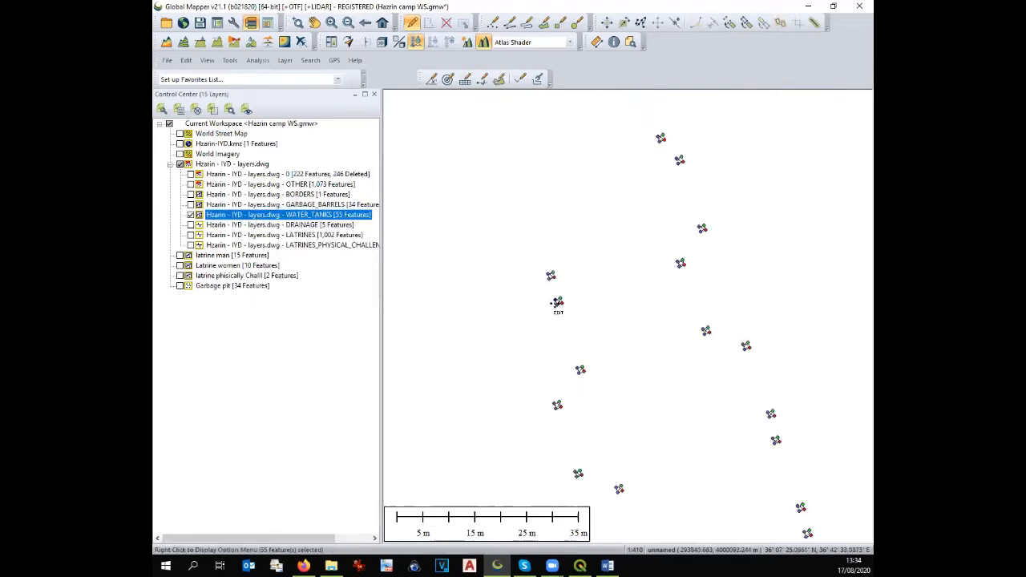
Create points at the centroids of the selected water tank areas, named Water Point, in a new layer Water point
right_click(559, 306)
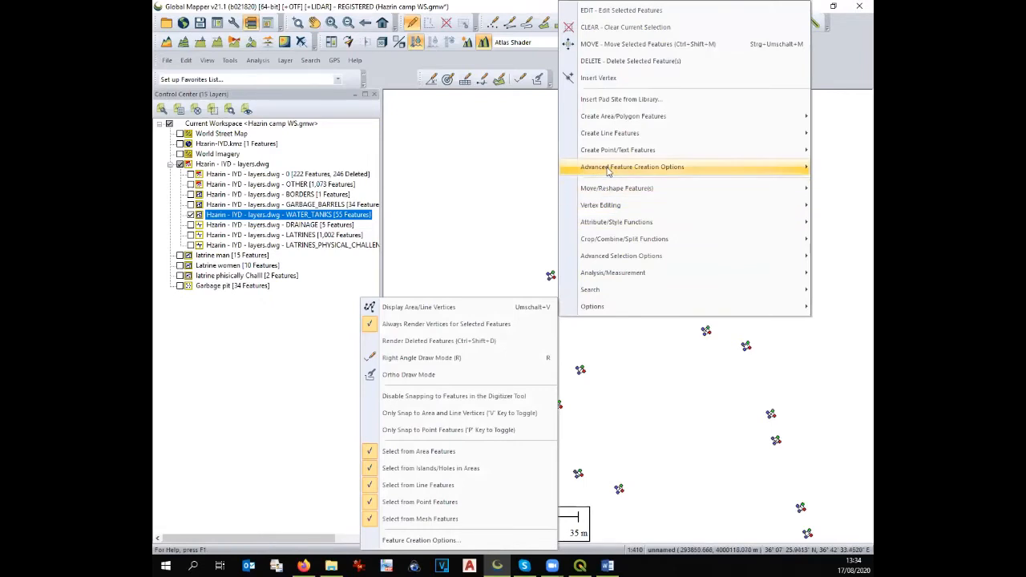
mouse_move(609, 170)
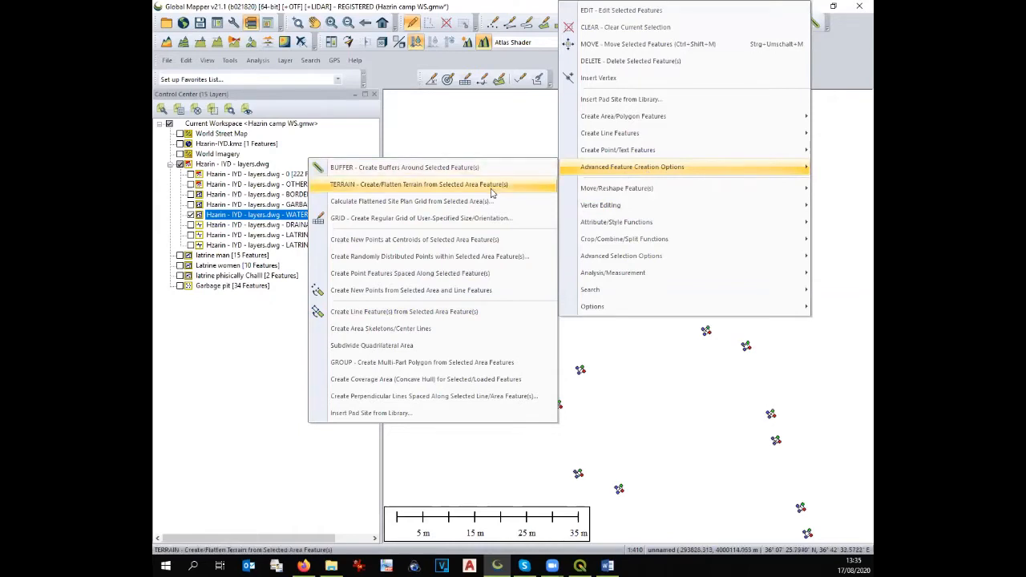
left_click(485, 240)
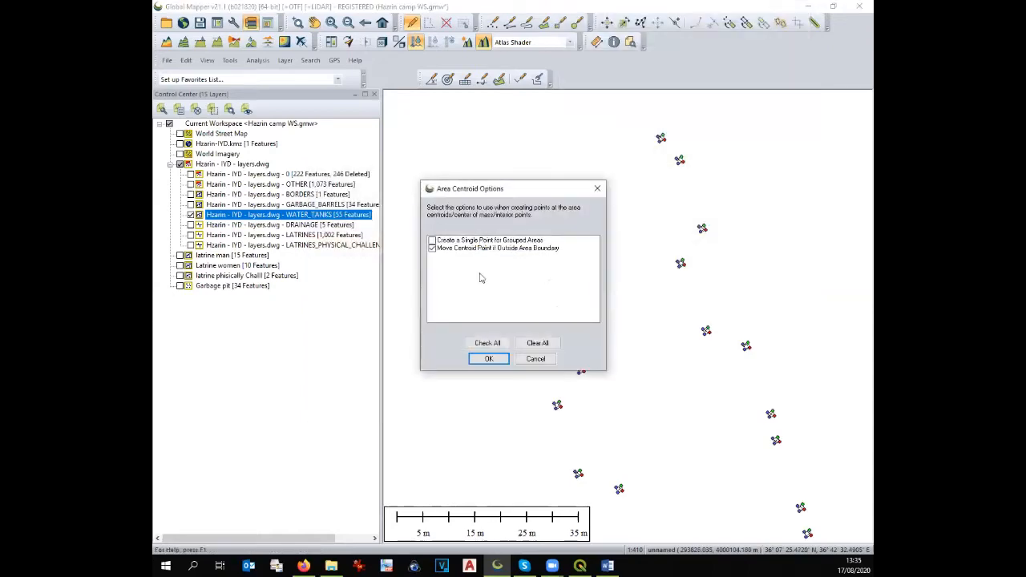
left_click(499, 359)
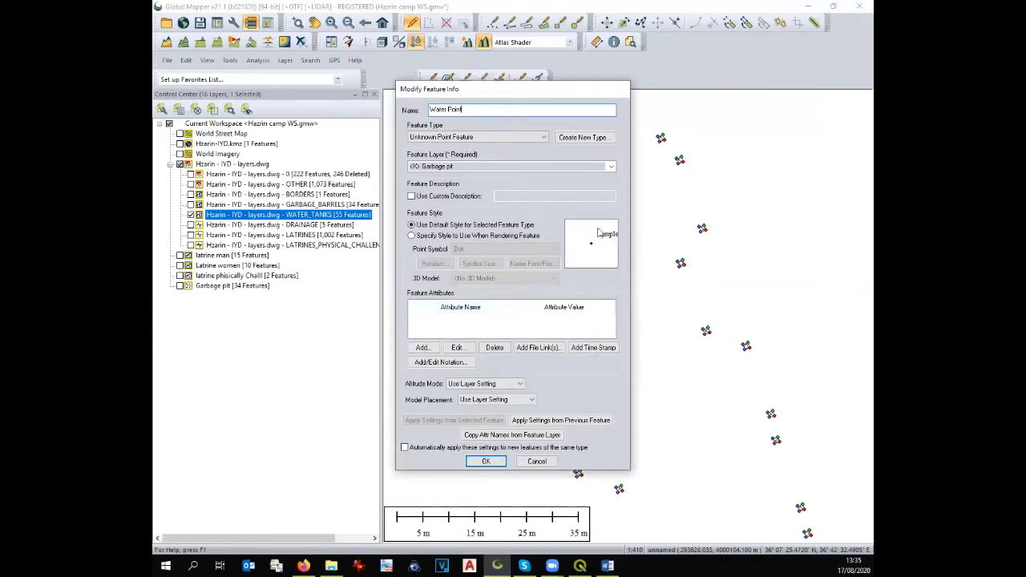
left_click(611, 167)
left_click(606, 181)
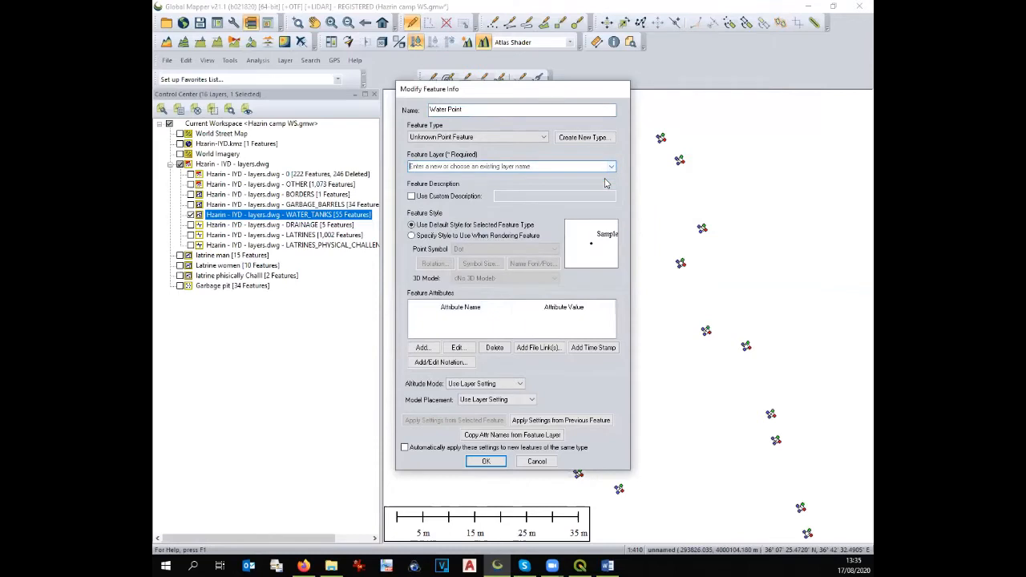
type("Water point")
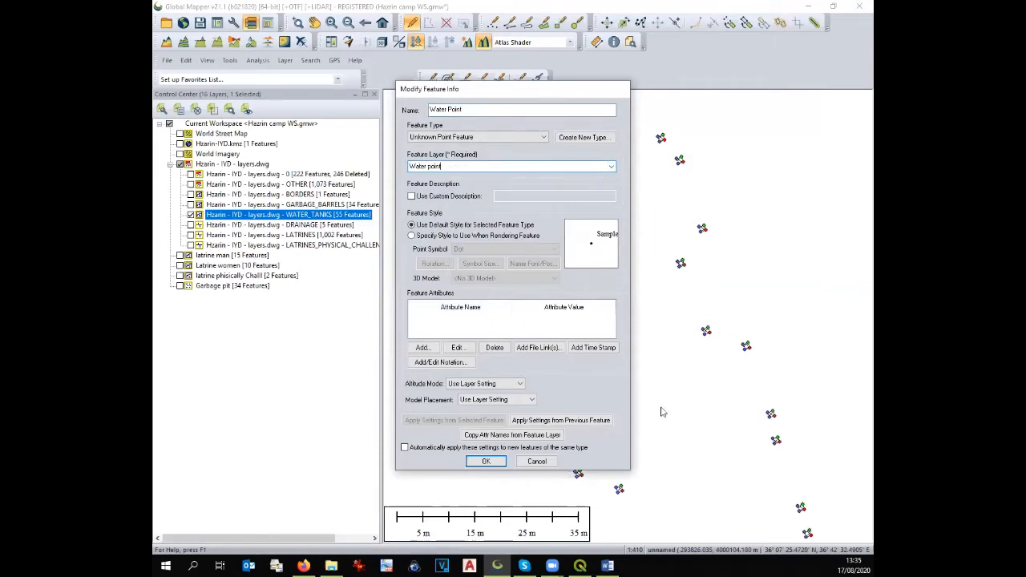
left_click(484, 461)
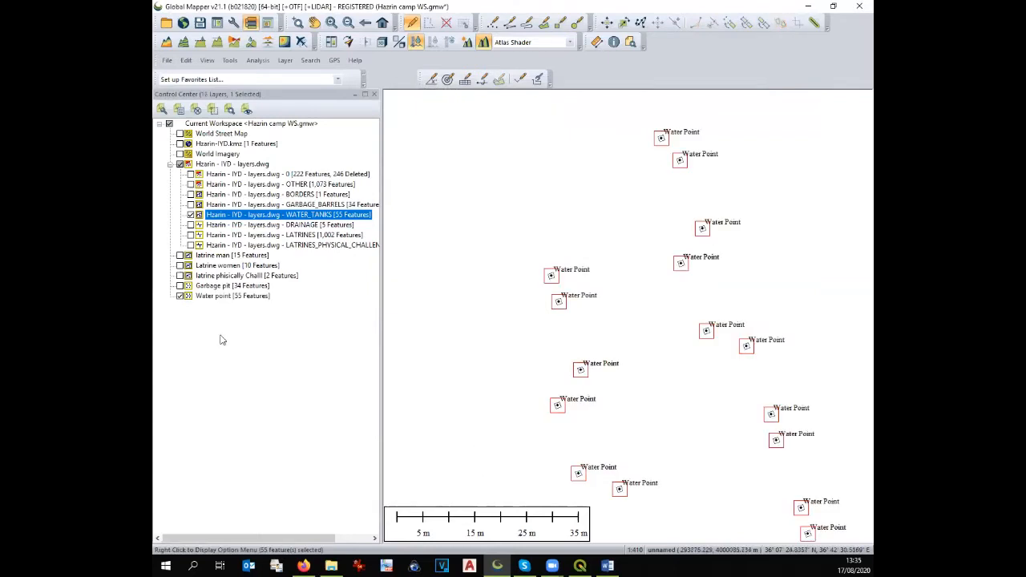
Hide the WATER_TANKS layer, leaving only the Water point layer shown
left_click(205, 298)
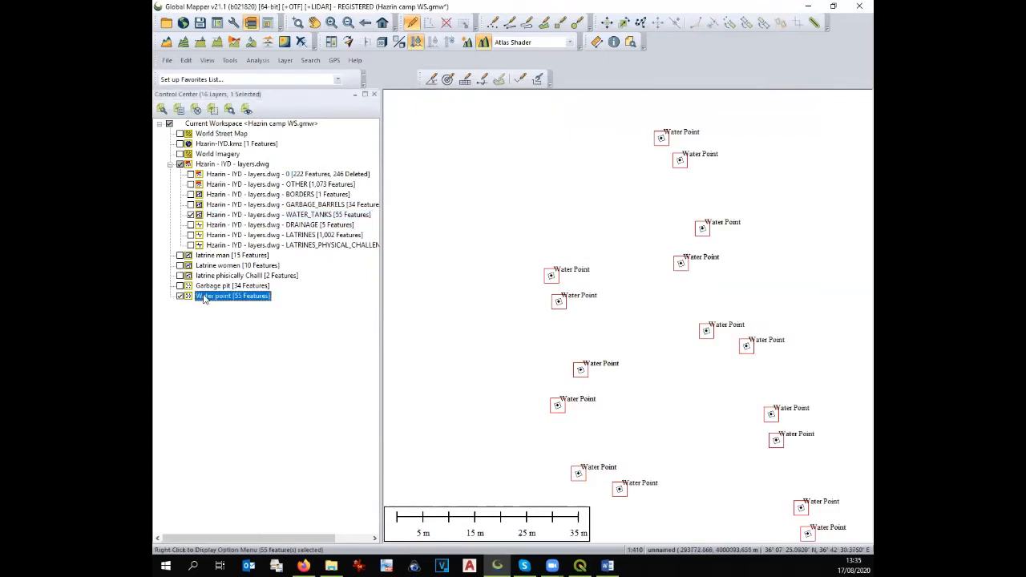
left_click(191, 215)
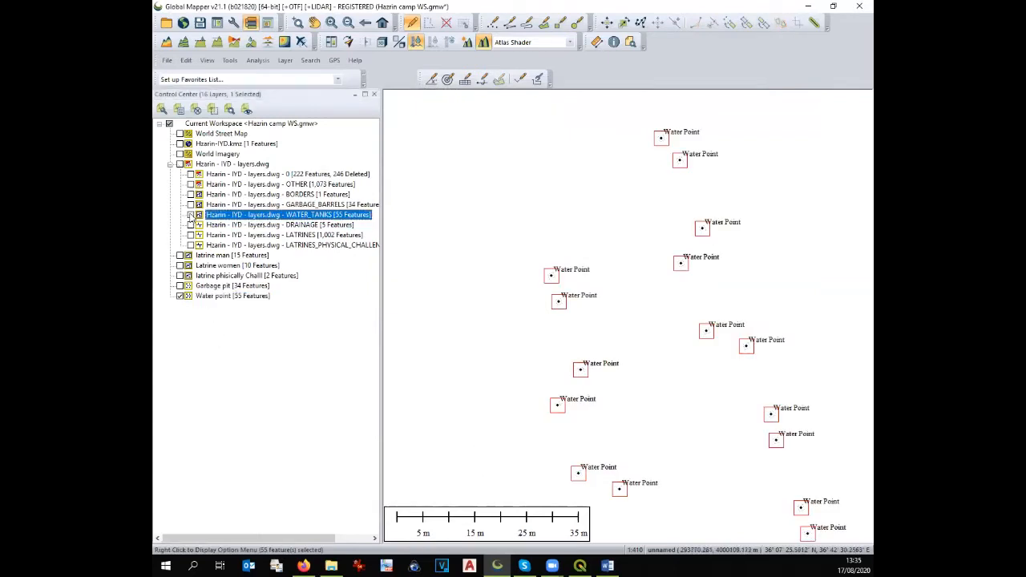
Export the visible water points as a Shapefile named Water points in the WS folder
left_click(167, 61)
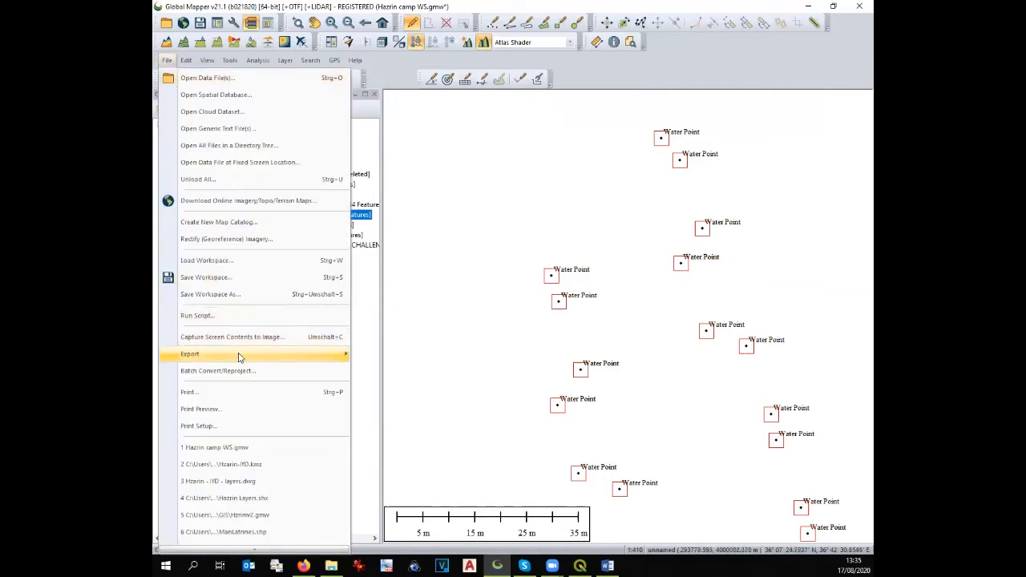
mouse_move(239, 356)
left_click(402, 284)
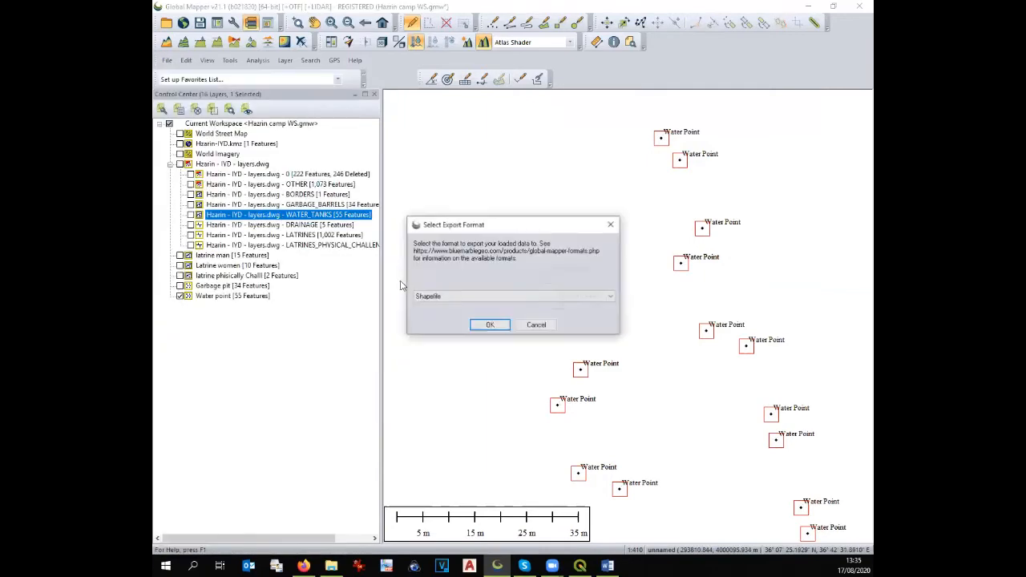
left_click(484, 324)
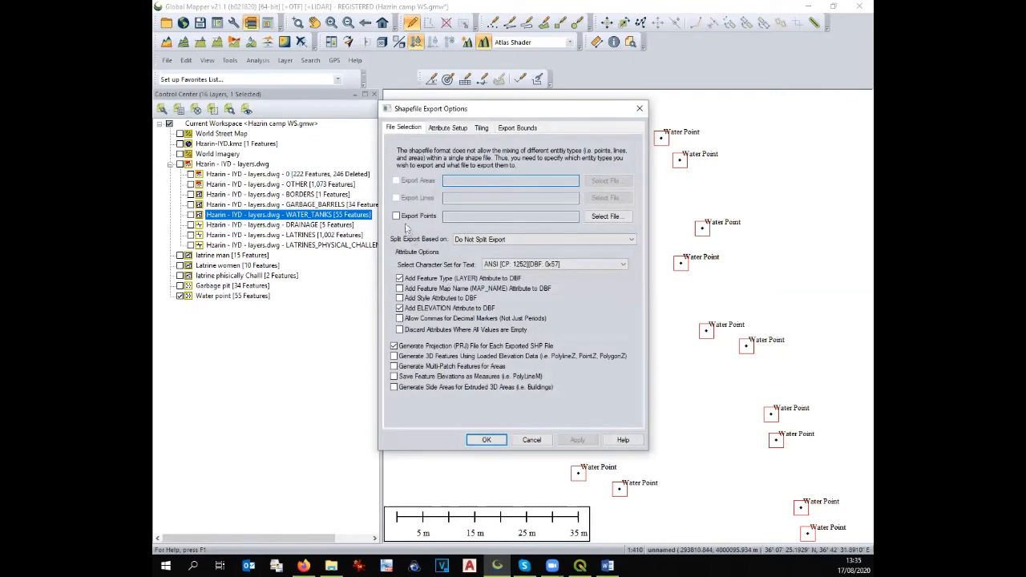
left_click(486, 439)
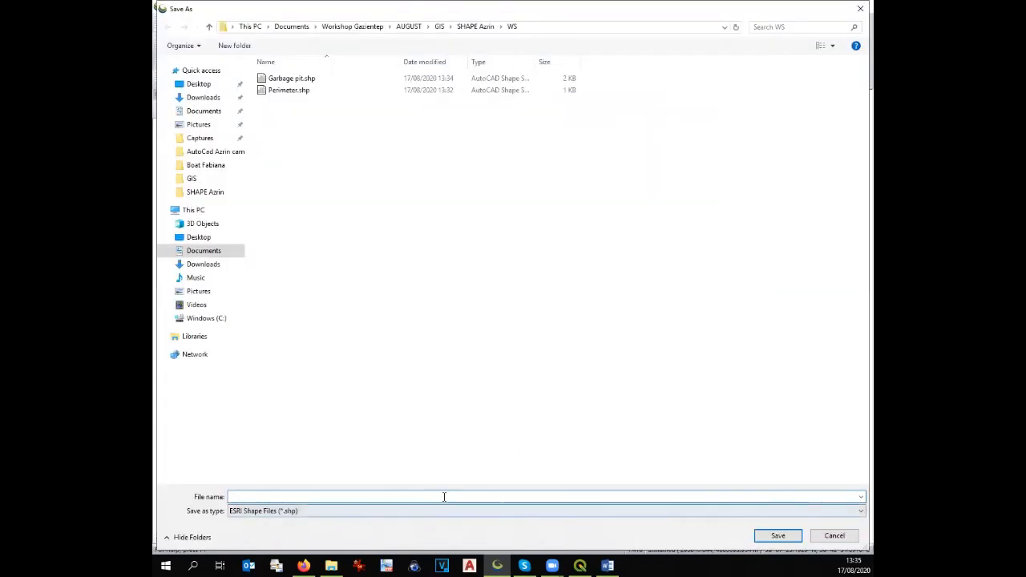
type("Water p")
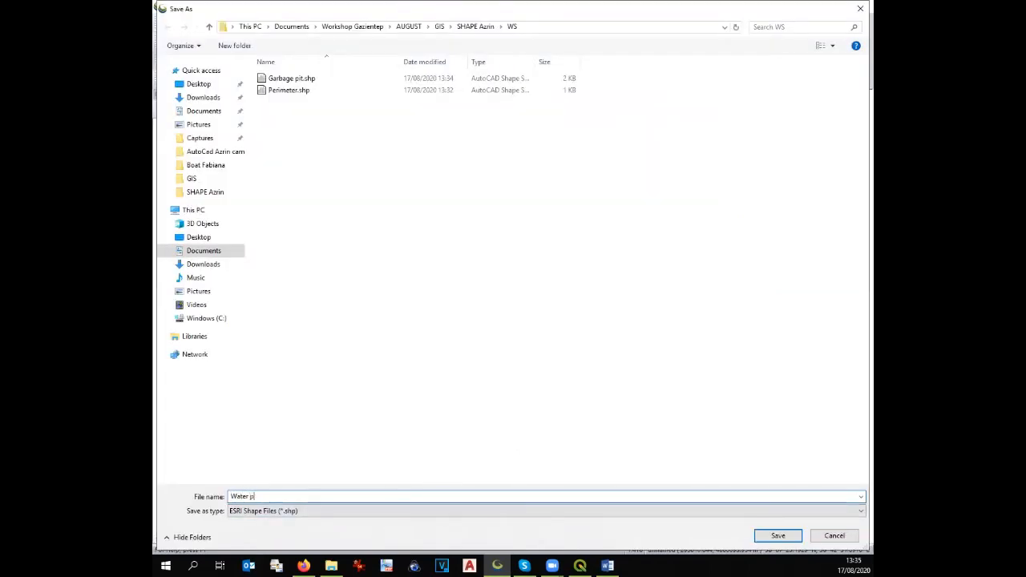
type("oint")
key("Return")
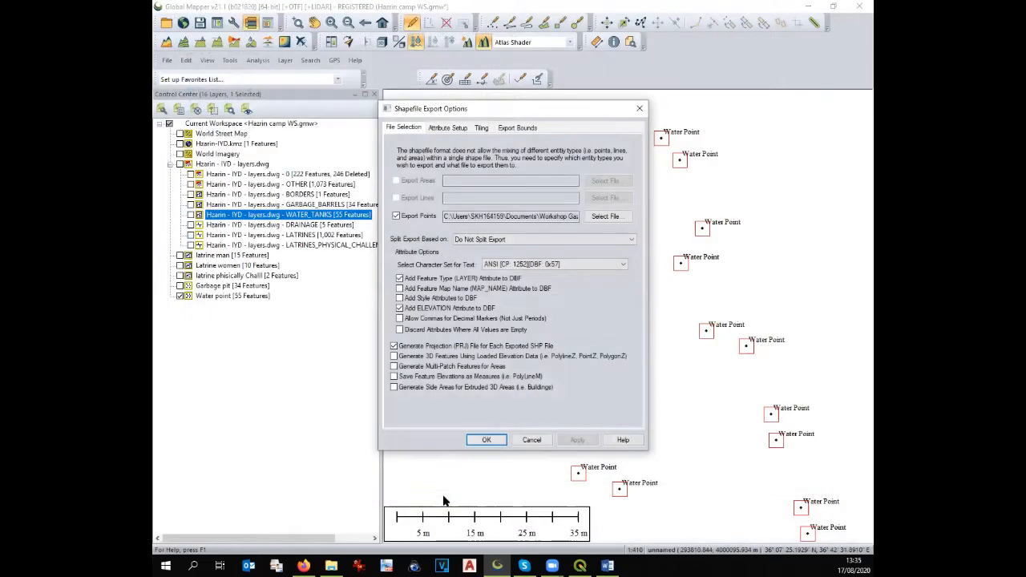
left_click(484, 440)
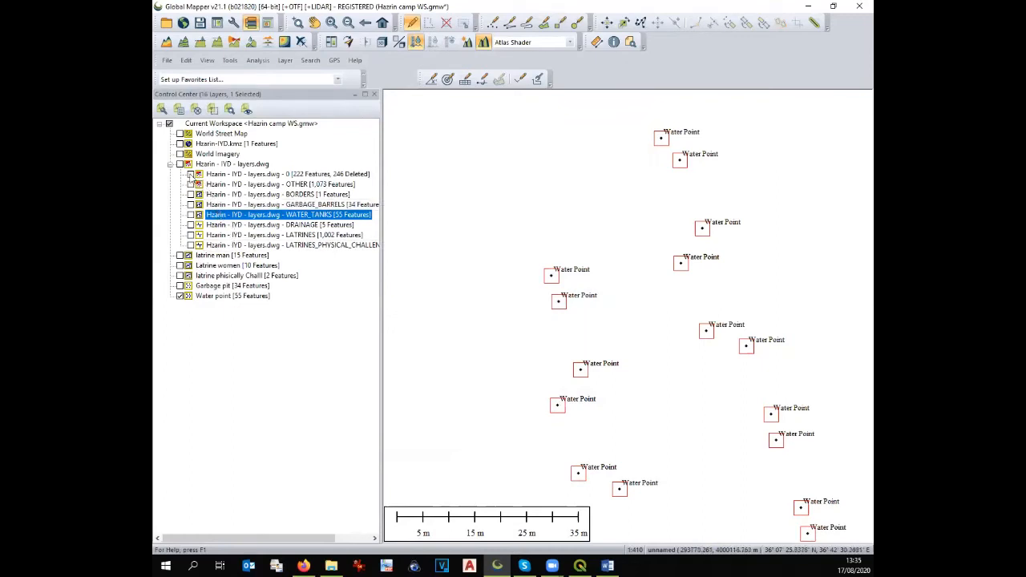
Show only DWG layer 0 instead of Water point and export its areas as a Shapefile named Shelter in the WS folder
left_click(180, 296)
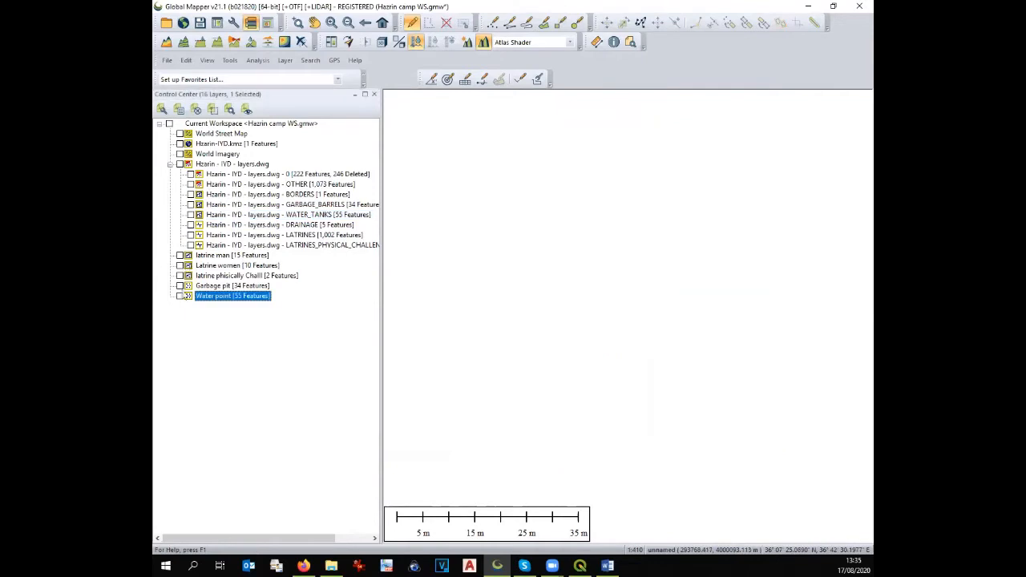
left_click(191, 174)
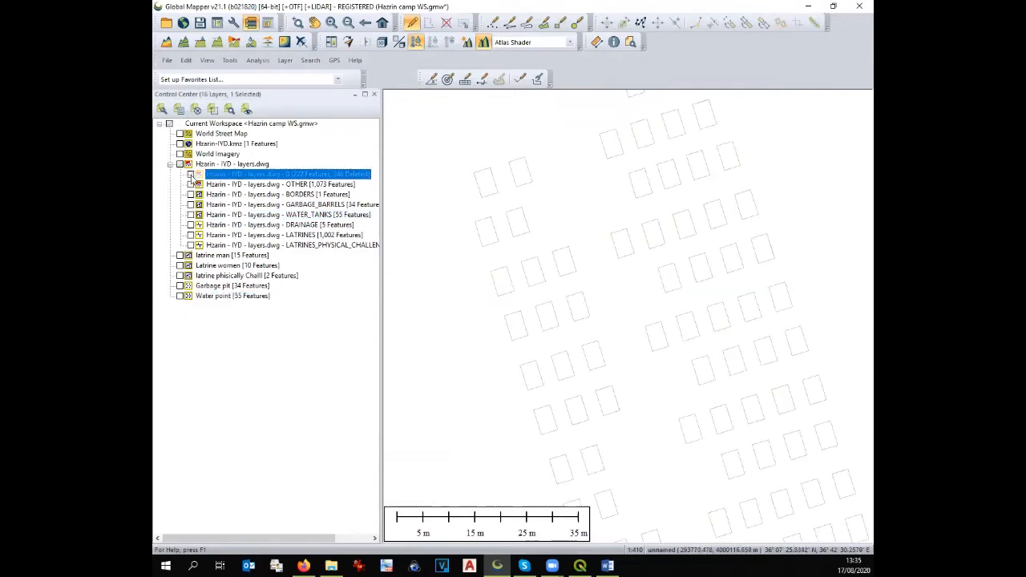
left_click(167, 61)
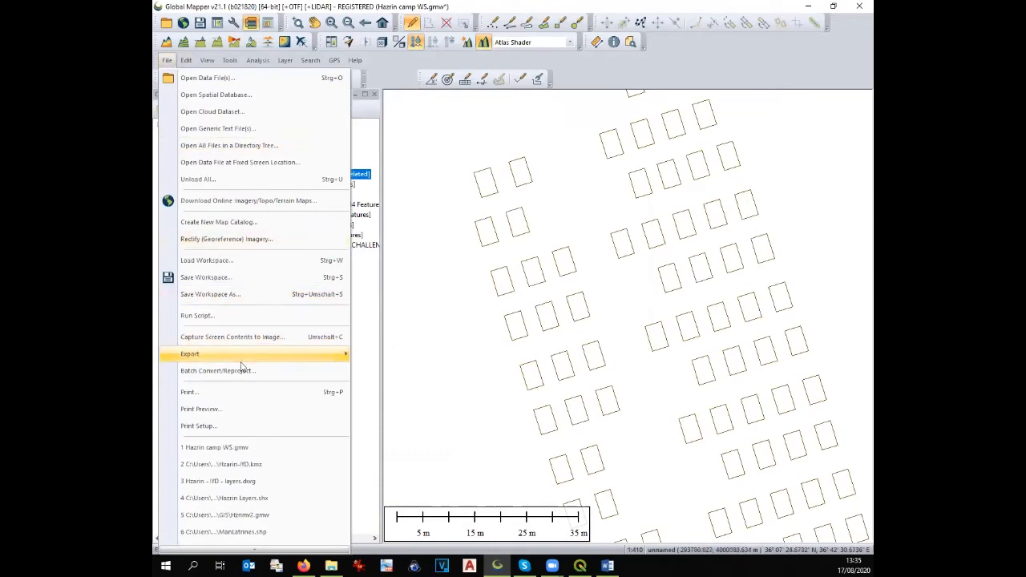
mouse_move(240, 365)
left_click(418, 281)
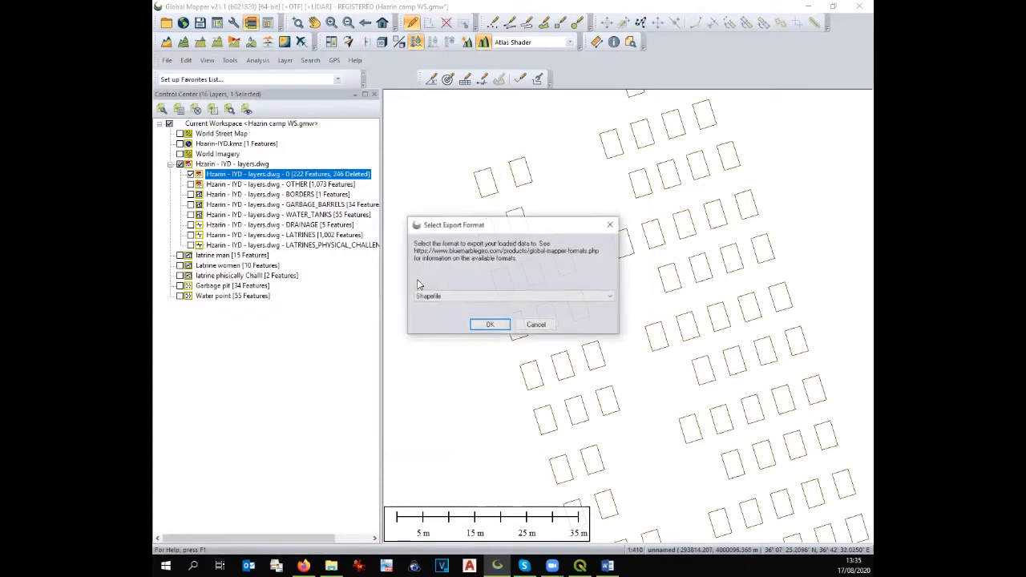
left_click(490, 323)
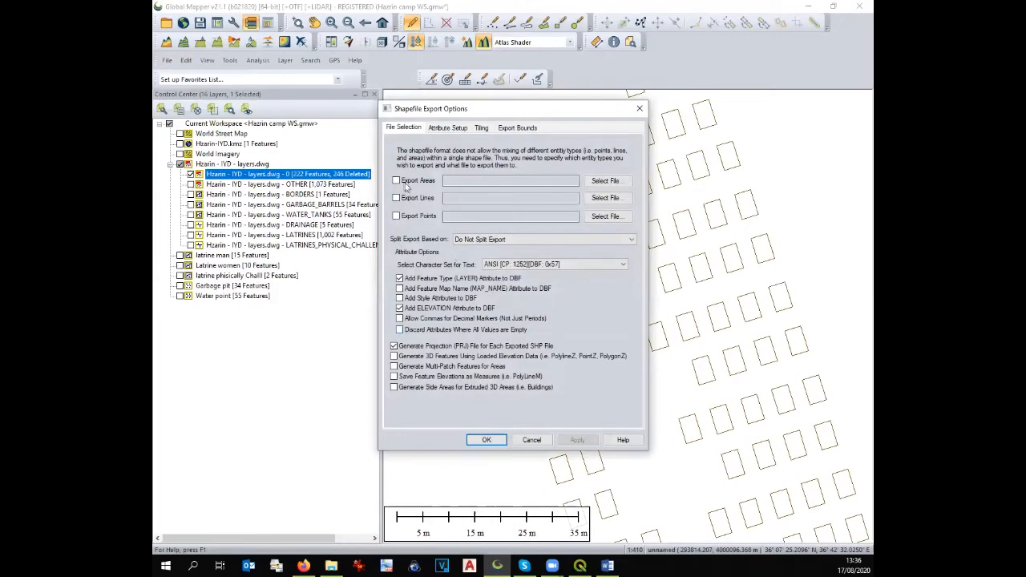
left_click(396, 182)
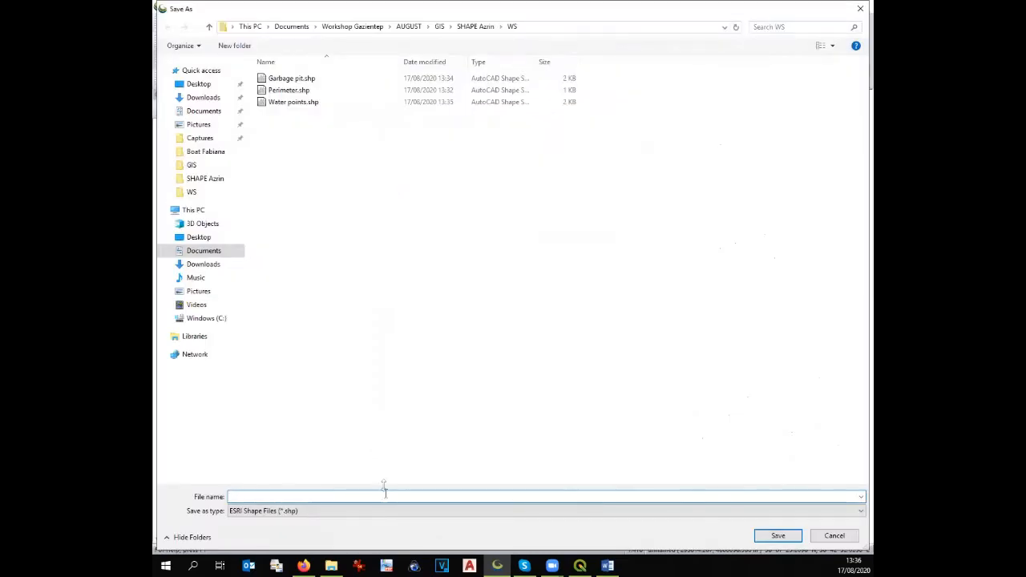
left_click(385, 496)
type("Shelter")
key("Return")
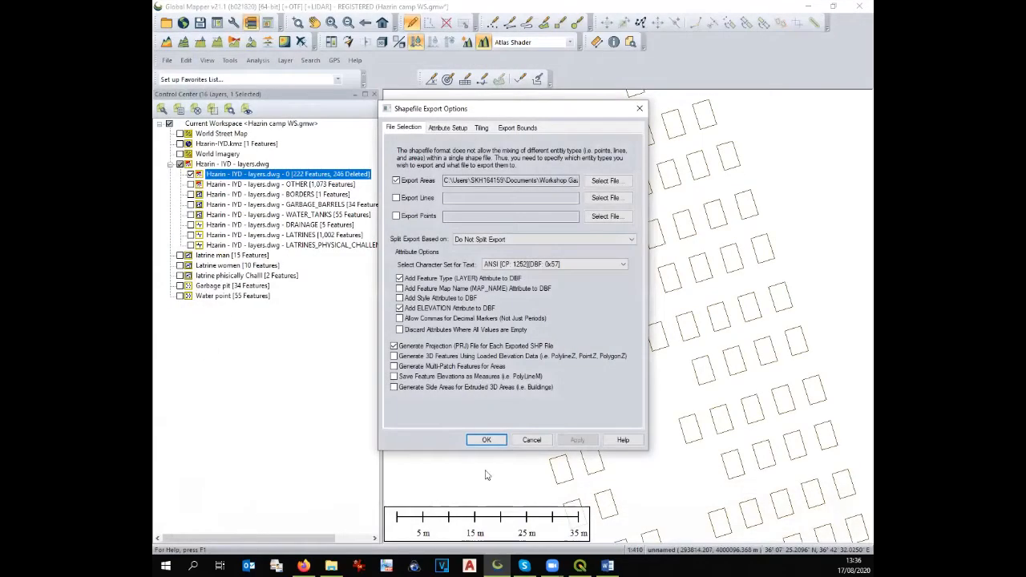
left_click(492, 443)
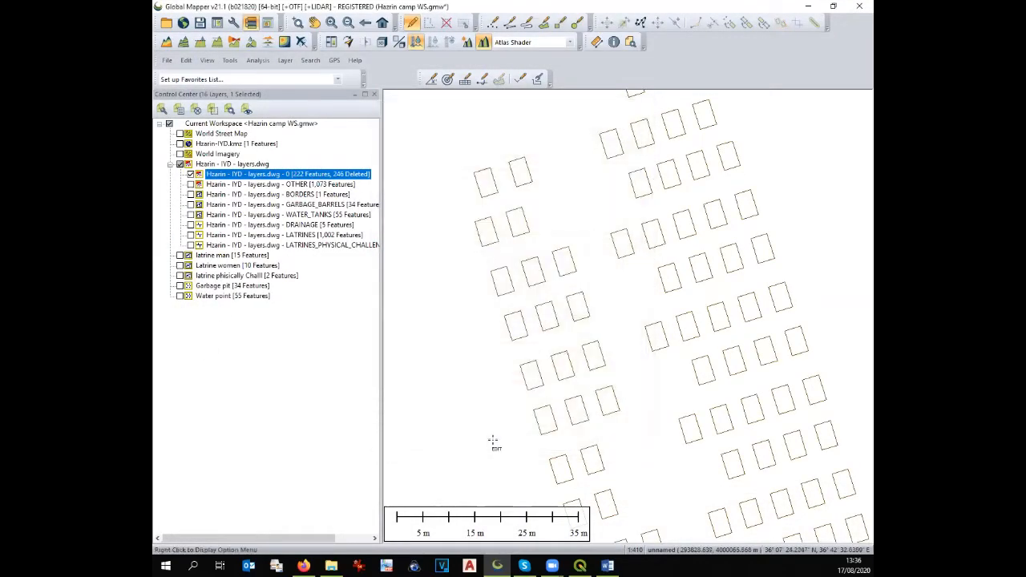
Switch to QGIS, maximize its window and start a new empty project in WGS 84 / UTM zone 37N
left_click(809, 6)
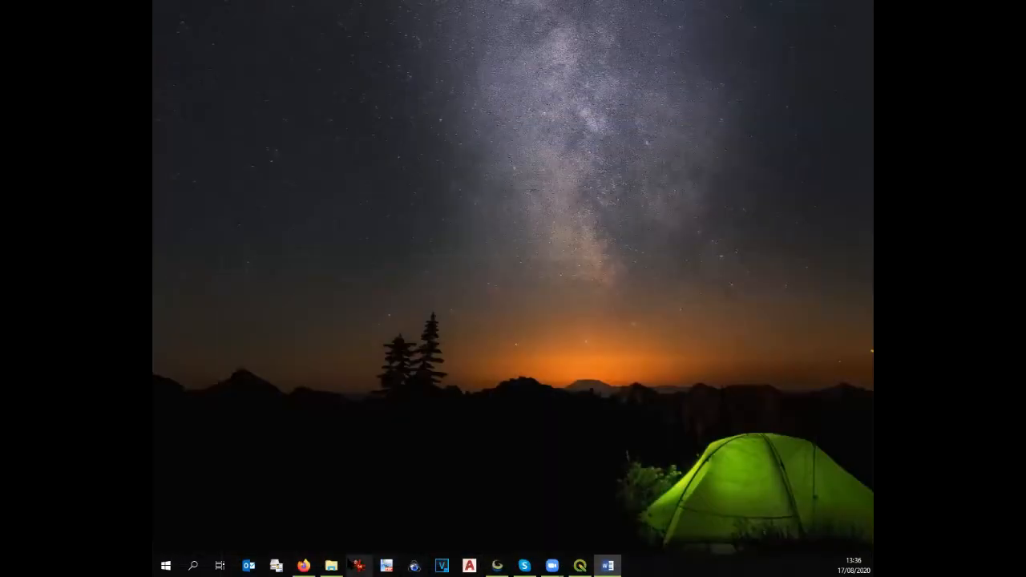
left_click(582, 566)
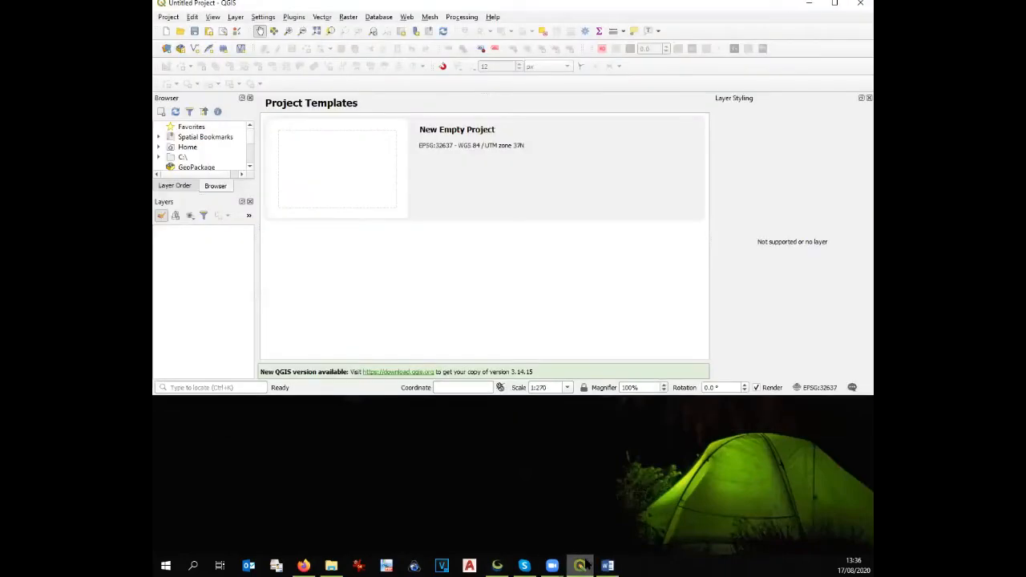
left_click(836, 4)
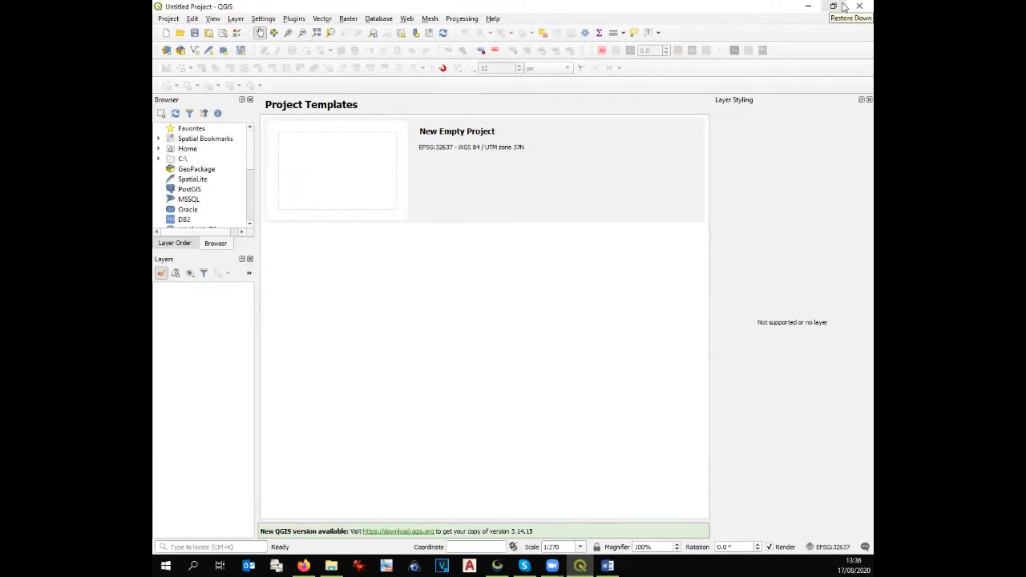
left_click(305, 169)
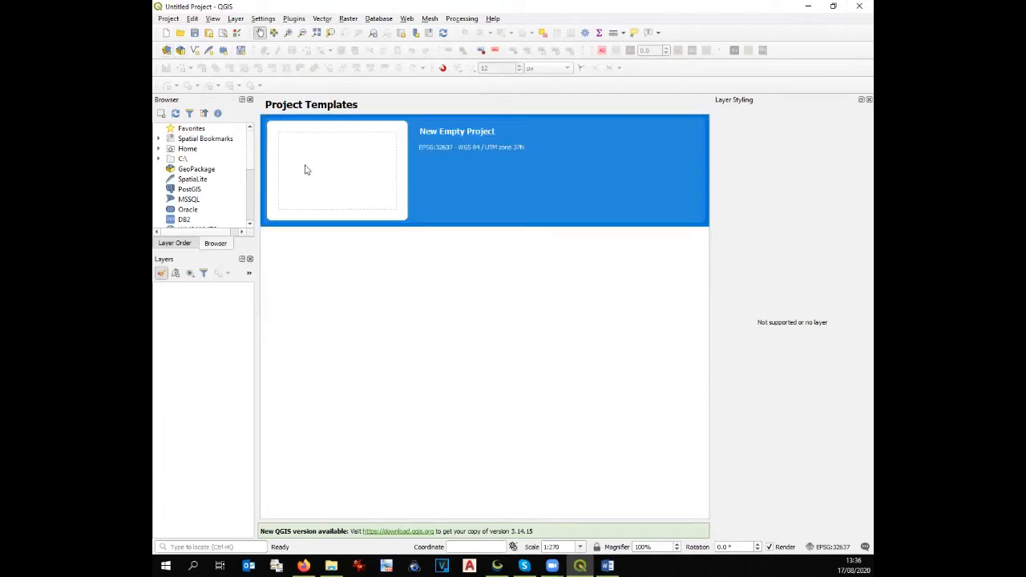
double_click(304, 169)
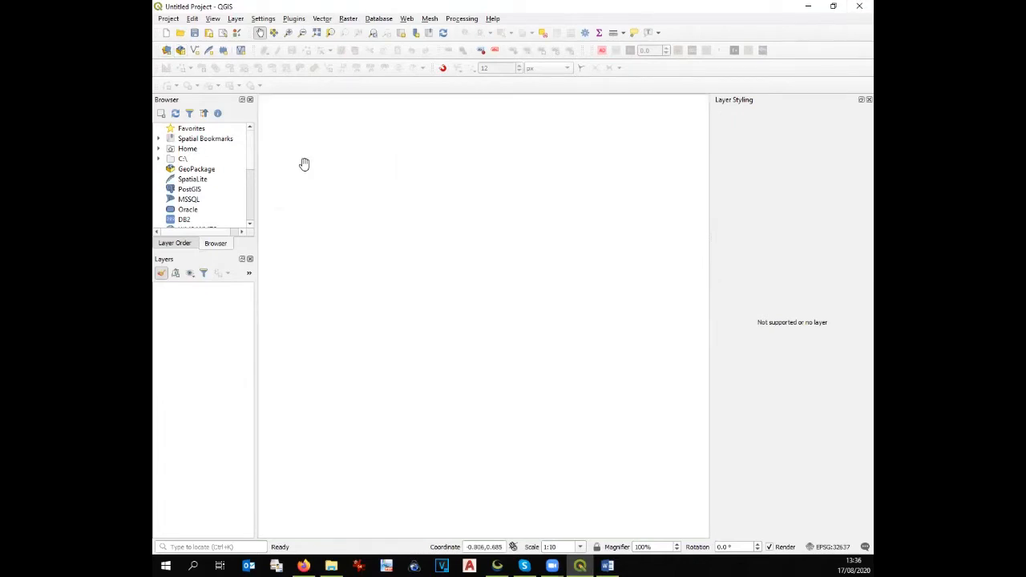
Browse for vector datasets in the WS folder, sort its files by type and widen the file type column
left_click(166, 51)
left_click(722, 126)
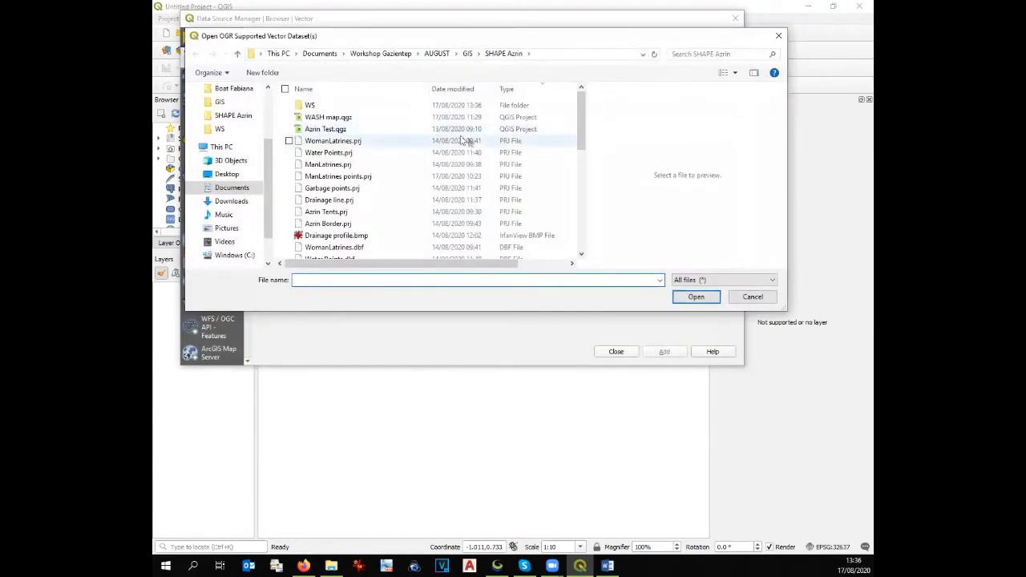
double_click(387, 108)
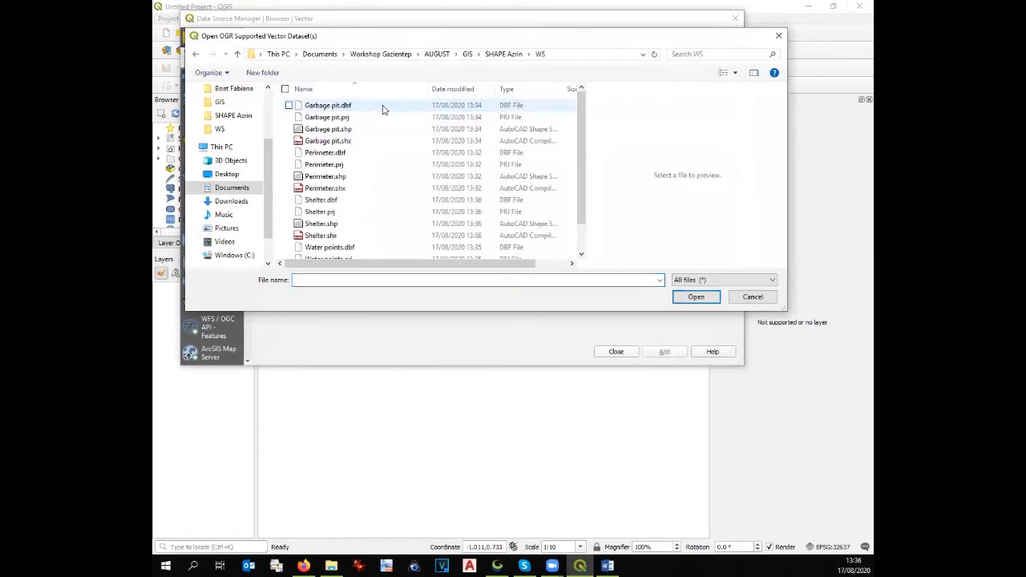
left_click(535, 91)
scroll(531, 185, "down", 1)
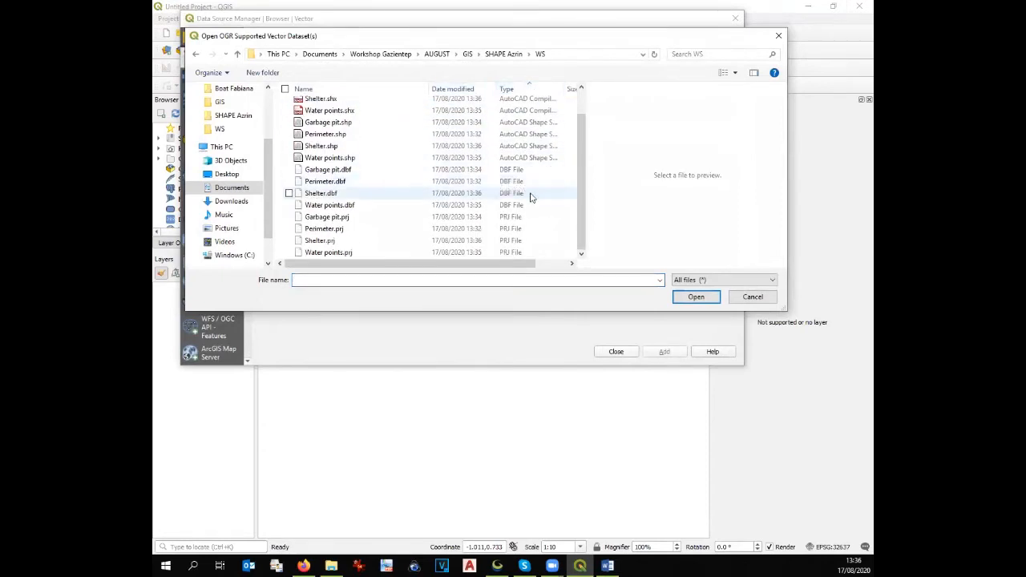
scroll(533, 192, "up", 1)
left_click_drag(587, 181, 715, 181)
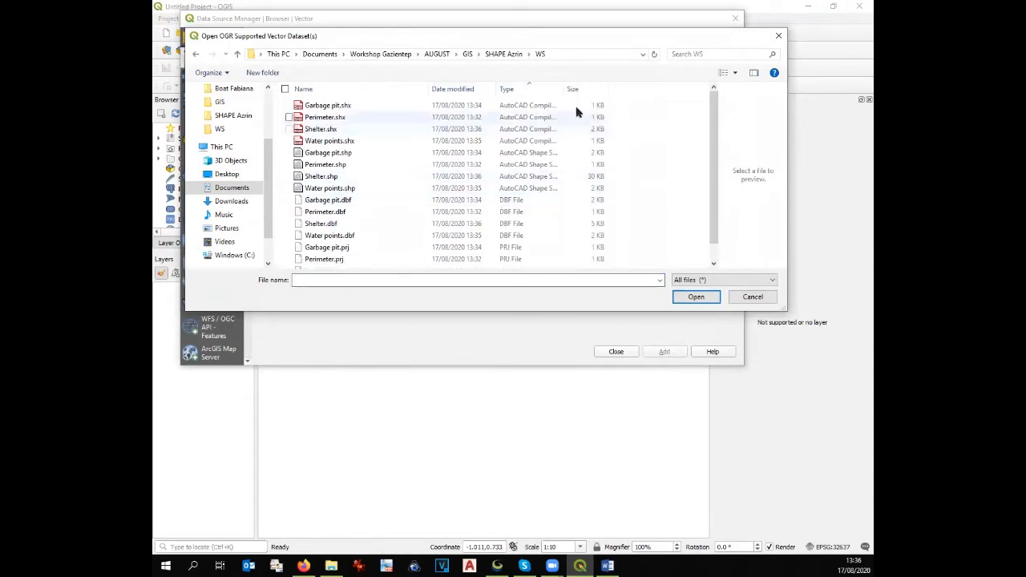
left_click_drag(562, 88, 622, 88)
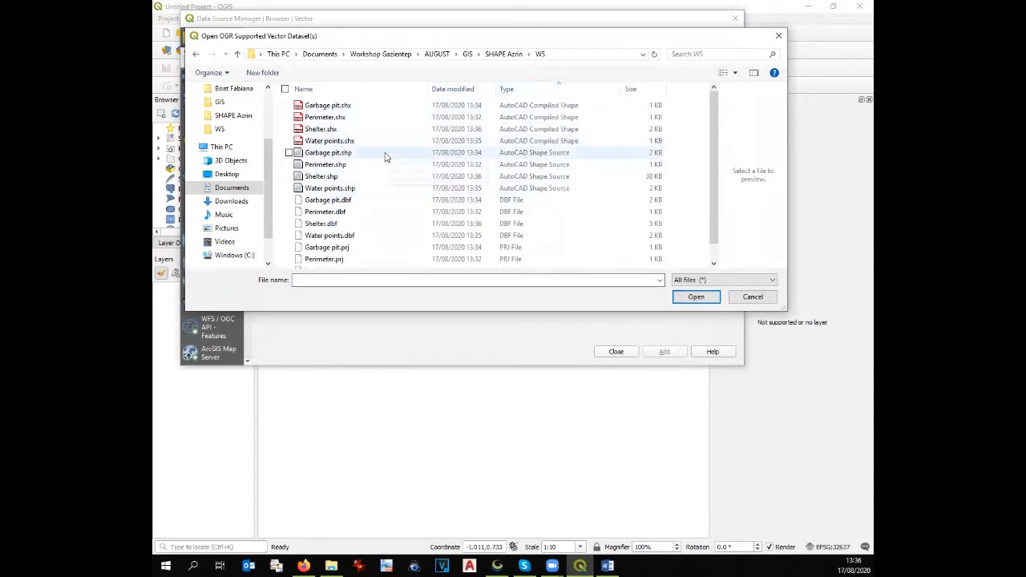
Try to add Garbage pit.shp, Perimeter.shp, Shelter.shp and Water points.shp to the project as vector layers
left_click(386, 154)
left_click(359, 165, "ctrl")
left_click(353, 176, "ctrl")
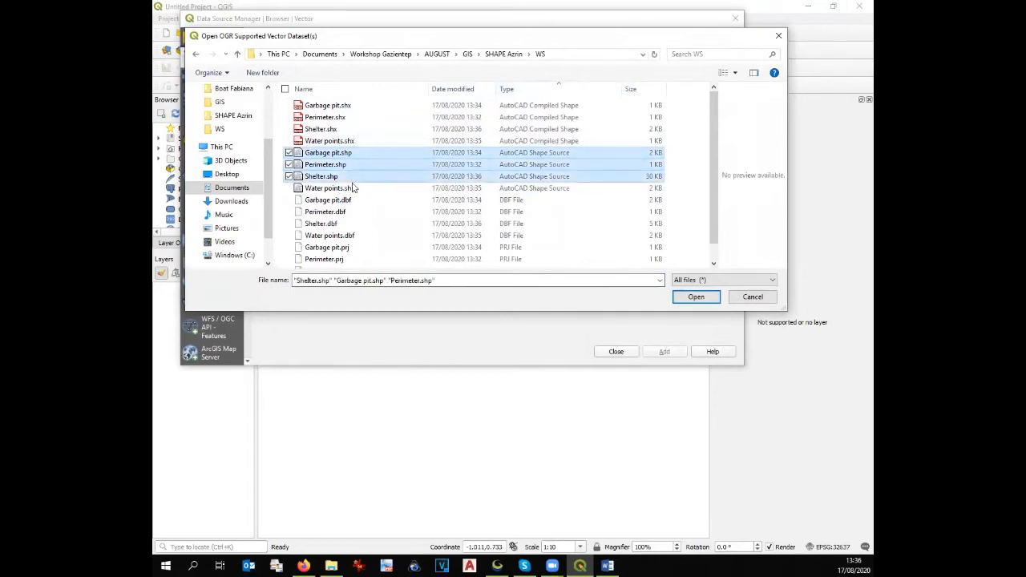
left_click(352, 189, "ctrl")
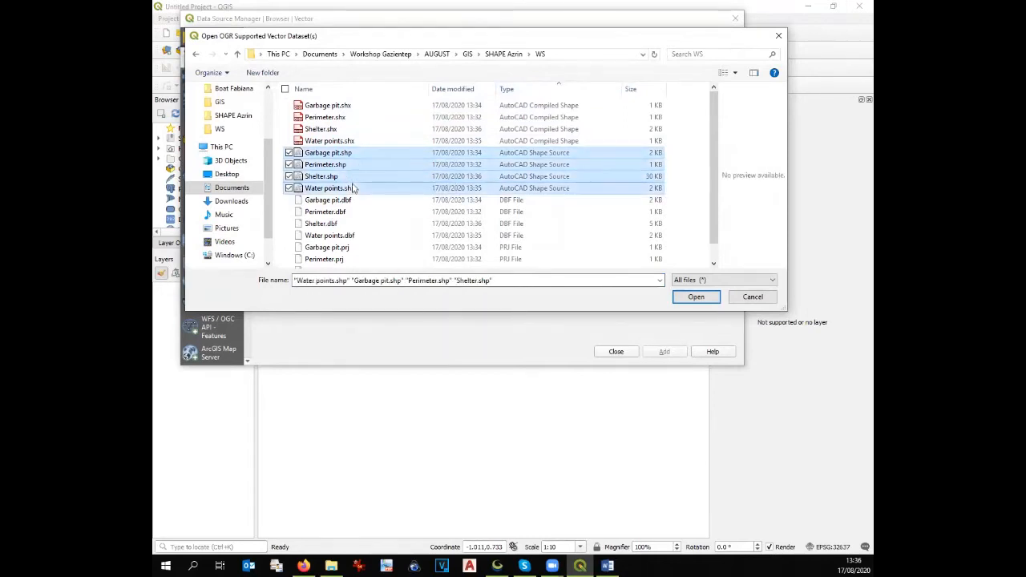
left_click(709, 298)
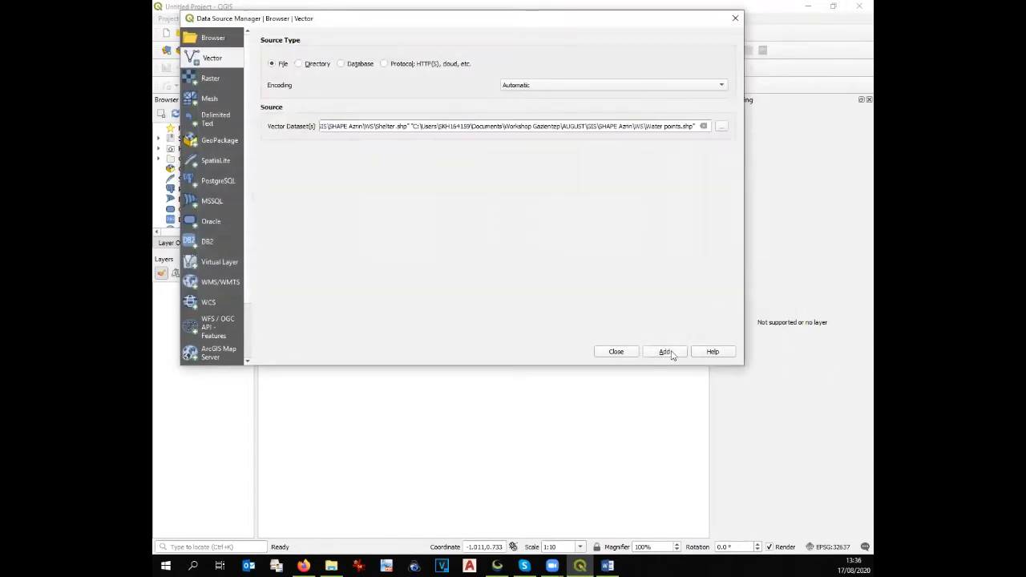
left_click(616, 352)
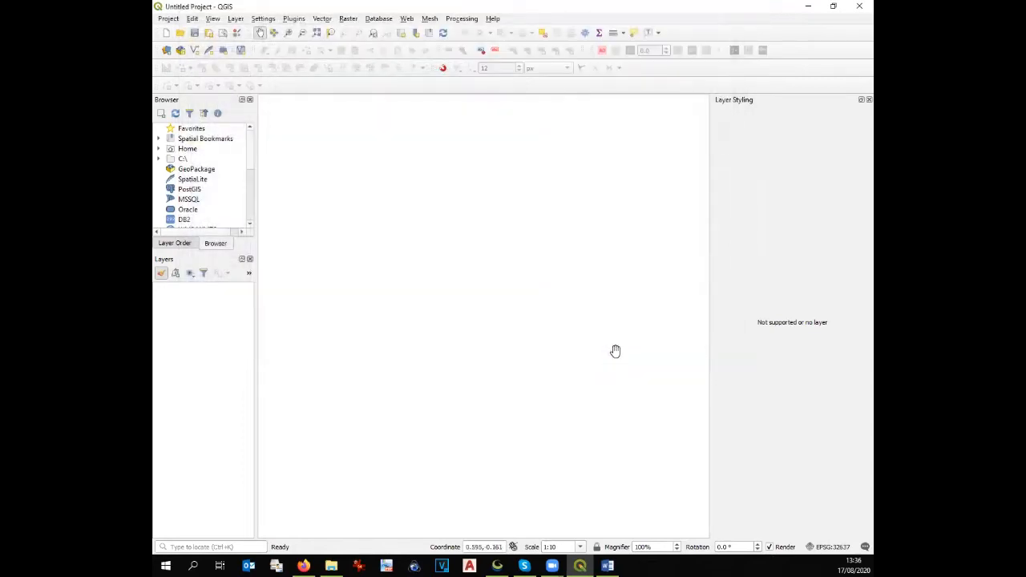
Check the default coordinate reference system for new projects and layers in the program options
left_click(265, 20)
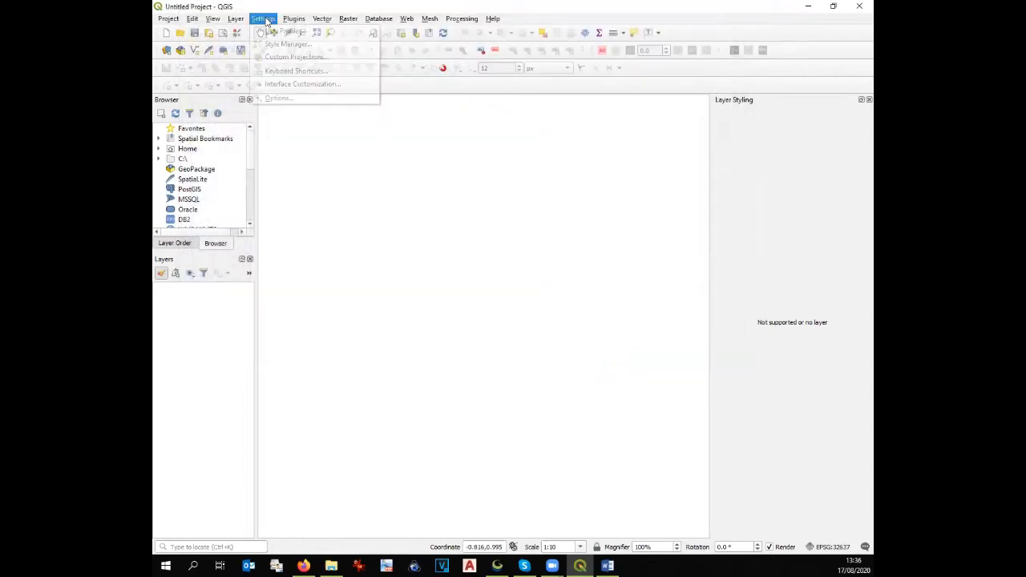
left_click(271, 98)
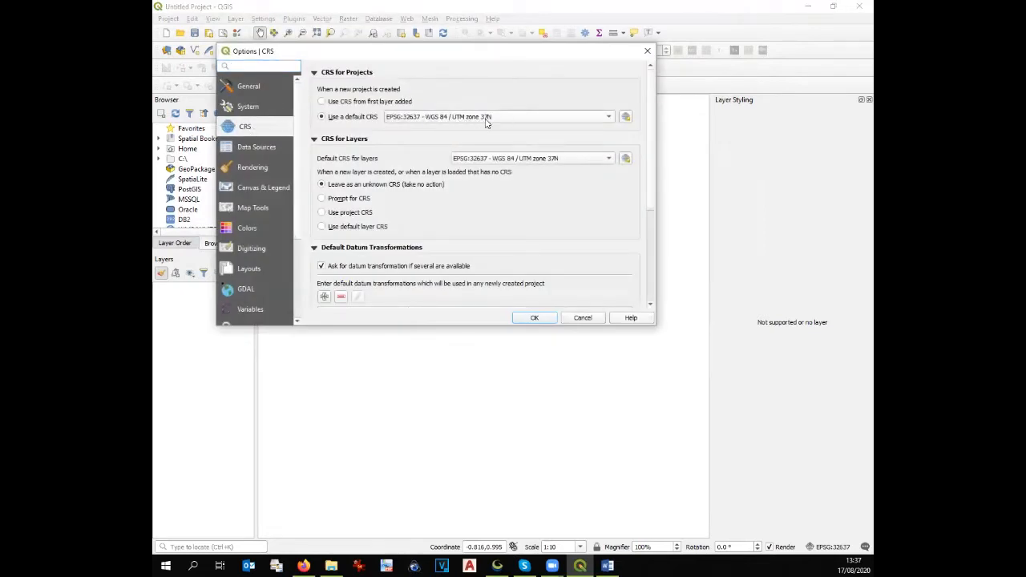
mouse_move(479, 122)
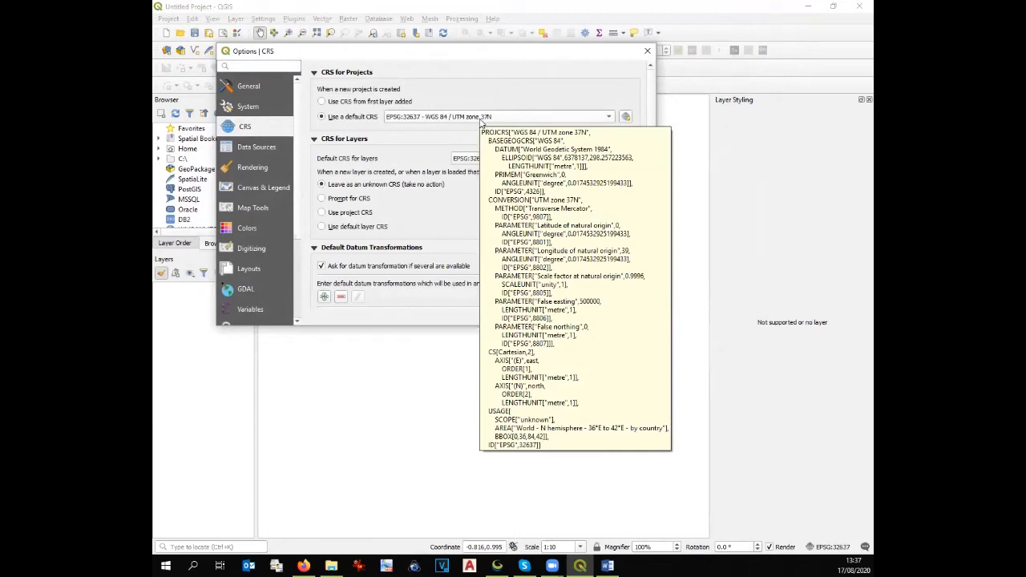
left_click(649, 52)
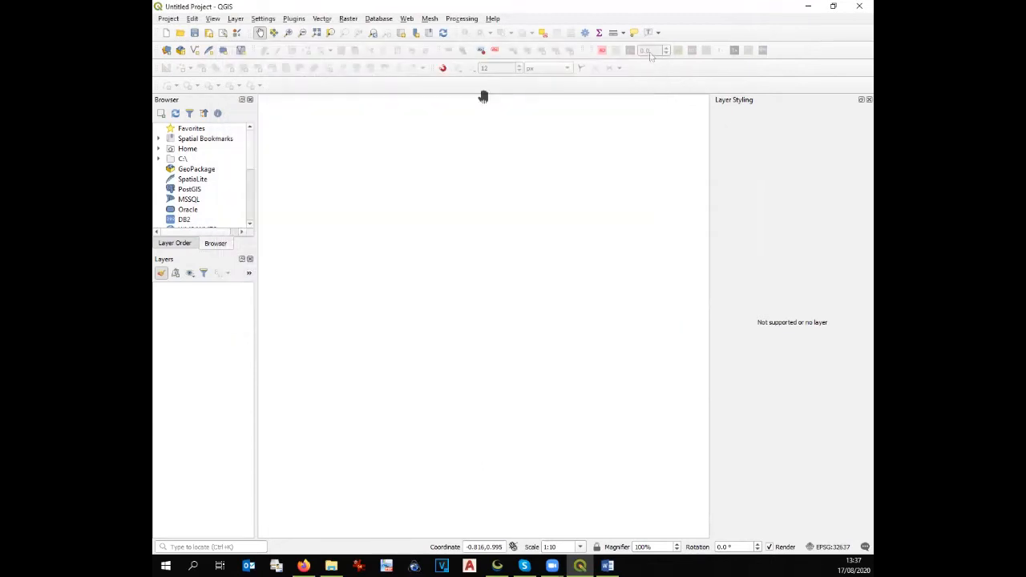
Add Garbage pit.shp, Perimeter.shp, Shelter.shp and Water points.shp from the WS folder to the project as vector layers
left_click(166, 50)
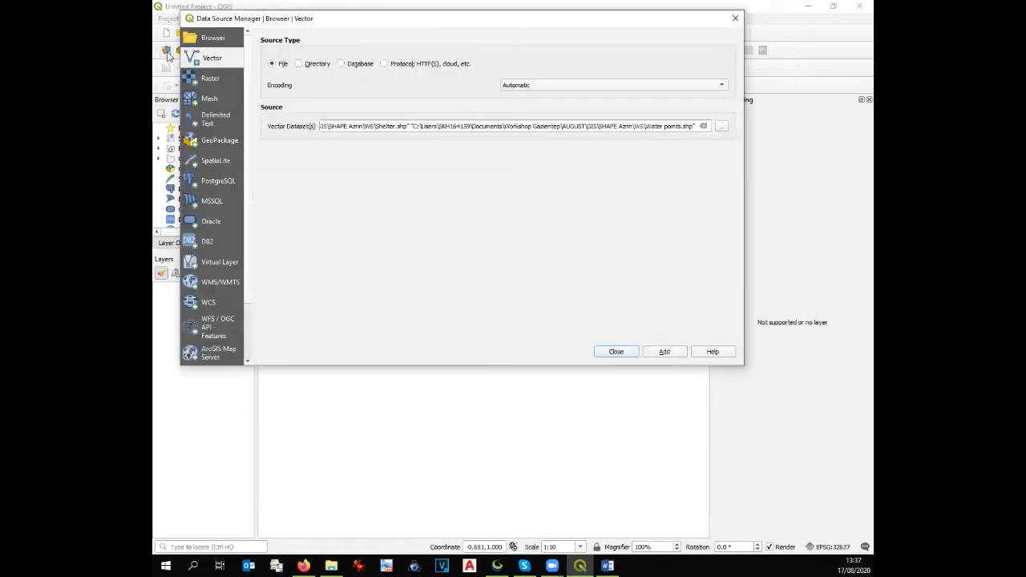
left_click(721, 126)
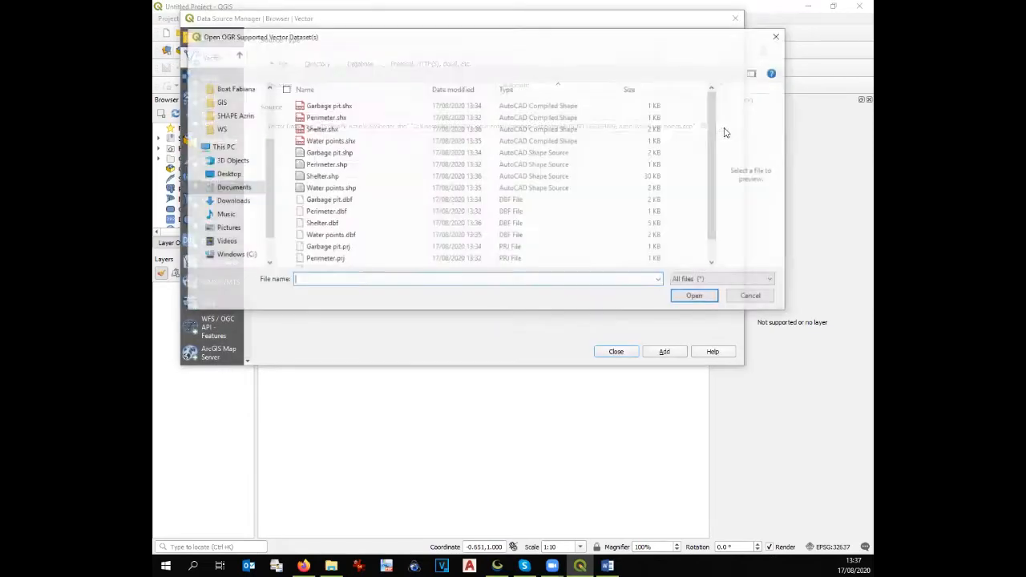
left_click(345, 191)
left_click(341, 174, "ctrl")
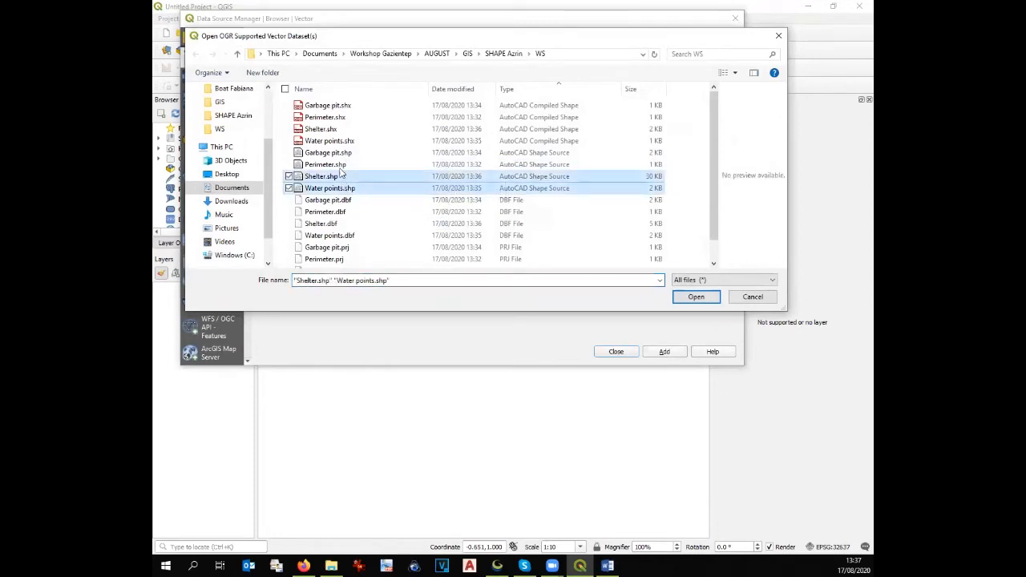
left_click(336, 164, "ctrl")
left_click(336, 152, "ctrl")
left_click(690, 297)
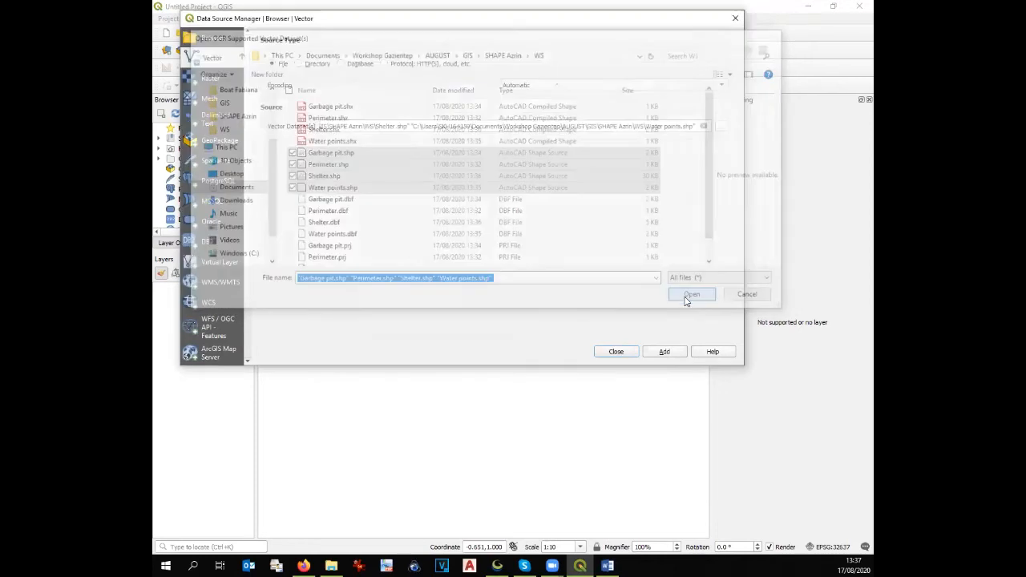
left_click(664, 352)
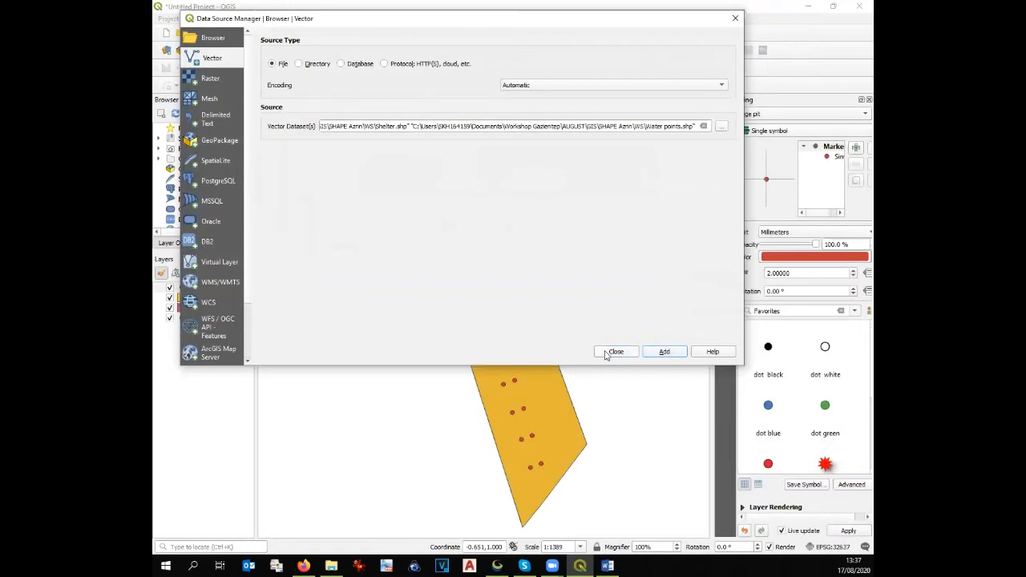
left_click(607, 351)
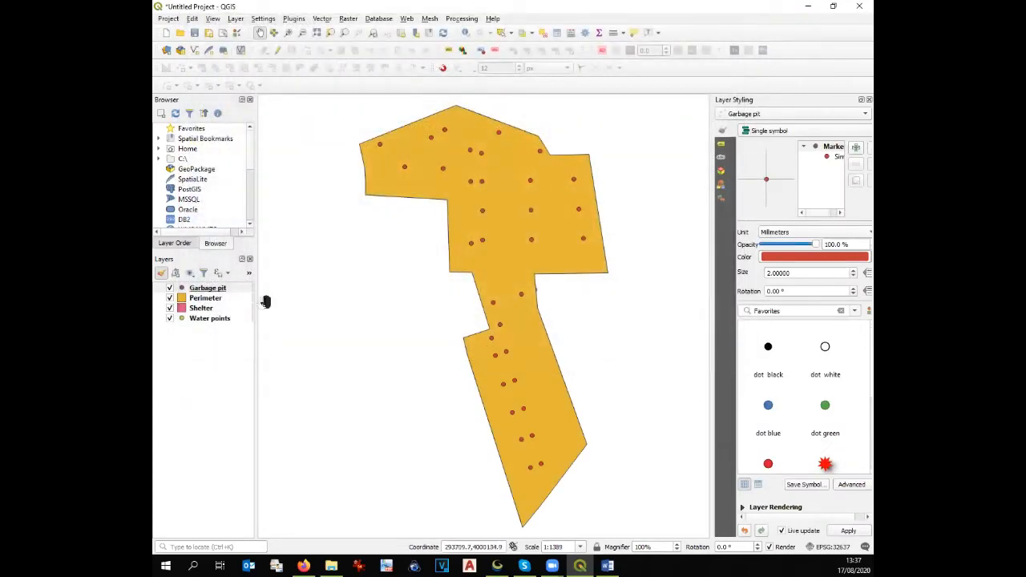
Order the layers as Garbage pit, Water points, Shelter, Perimeter, and set the Perimeter layer's simple fill style to No Brush
mouse_move(201, 300)
left_mouse_down()
mouse_move(195, 320)
mouse_move(213, 328)
mouse_move(207, 317)
left_mouse_up()
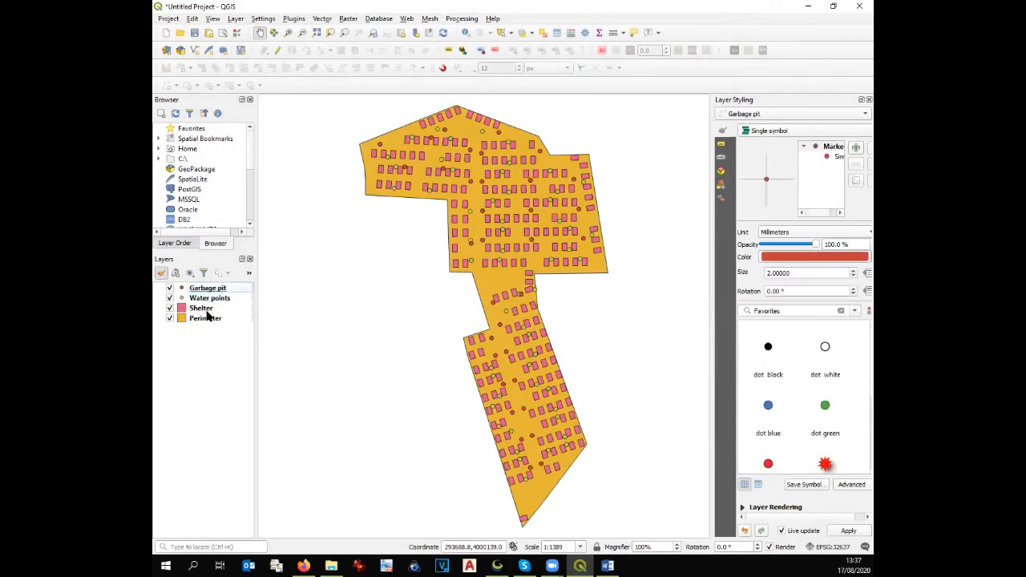
left_click(206, 319)
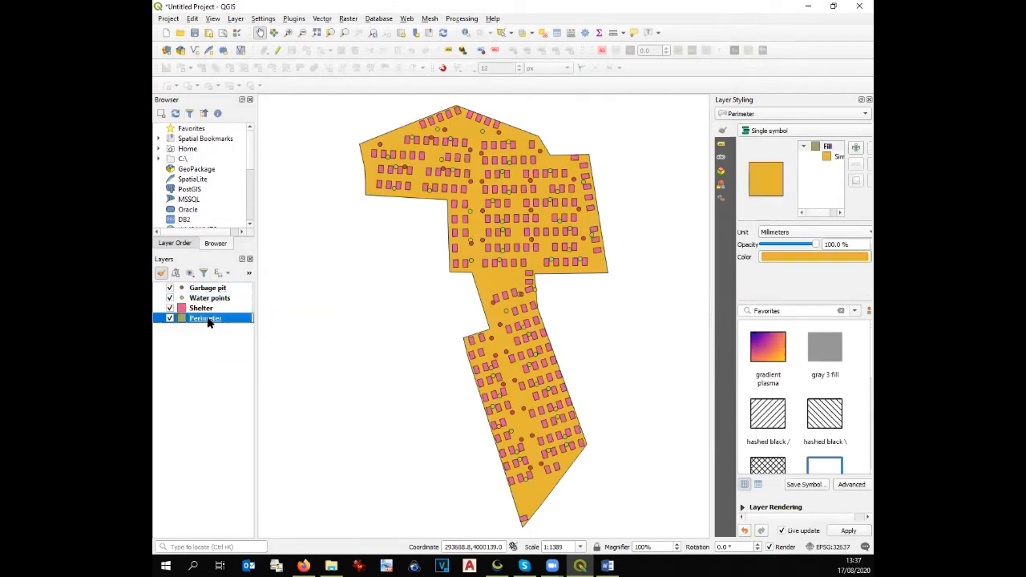
double_click(206, 319)
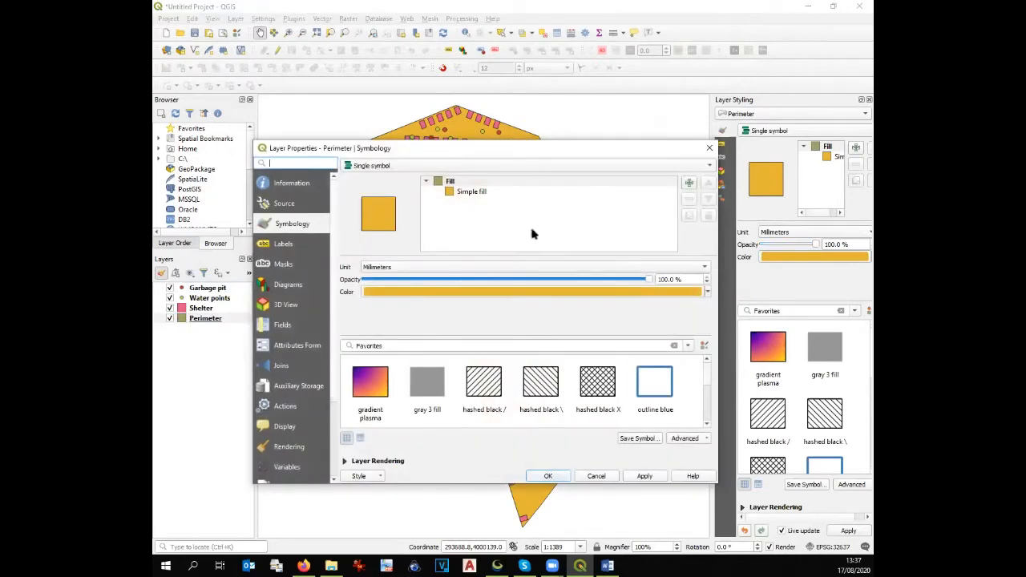
left_click(477, 194)
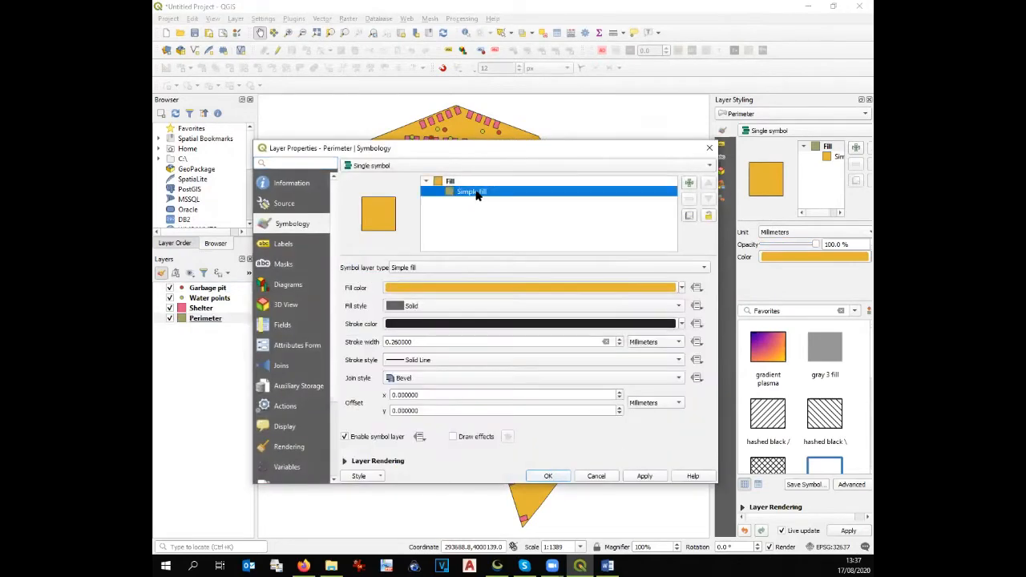
left_click(462, 310)
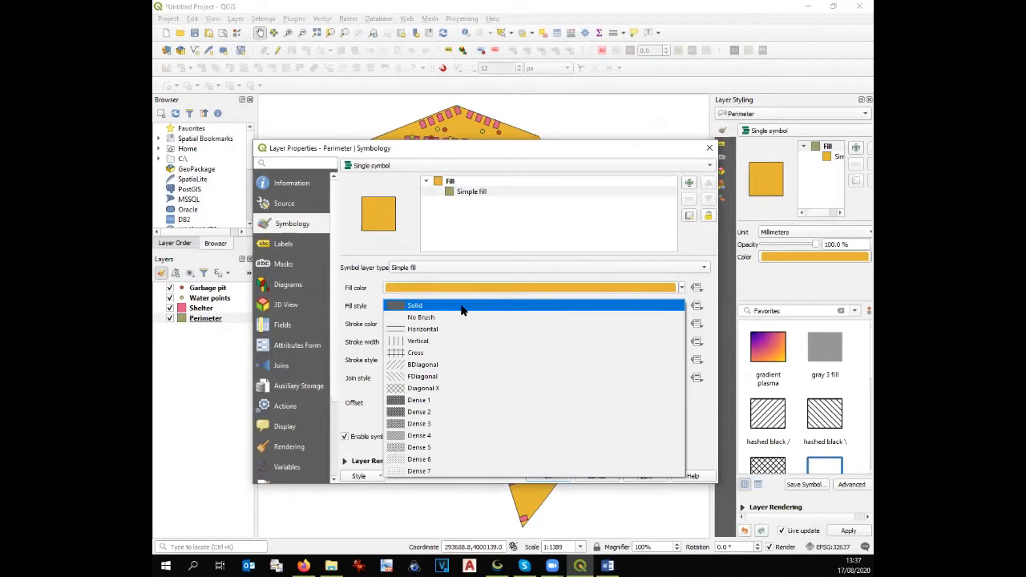
left_click(461, 319)
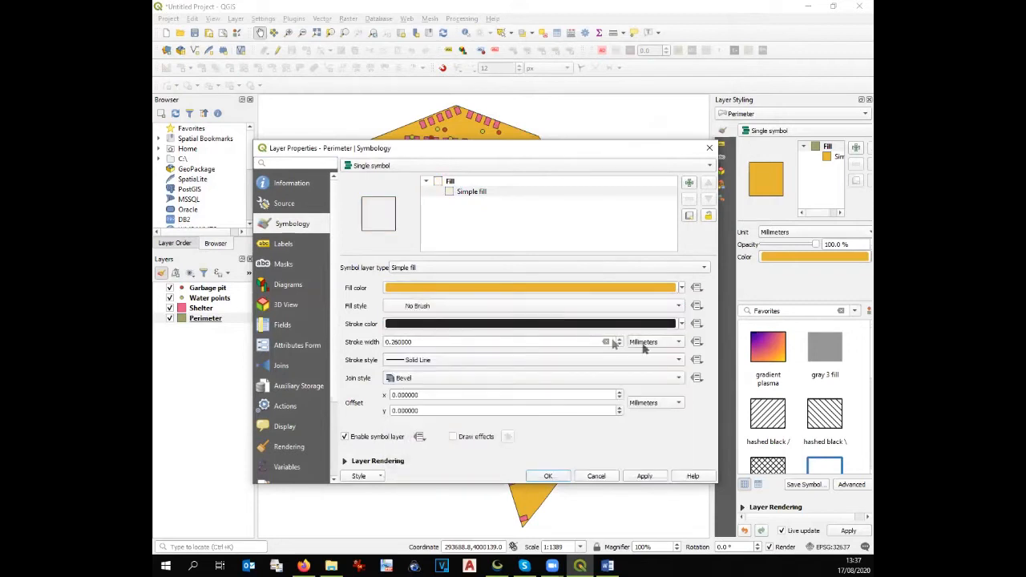
Give the Perimeter outline a red Dash Line stroke 0.5 mm wide and apply the symbology
left_click(682, 324)
left_click(682, 324)
left_click(484, 369)
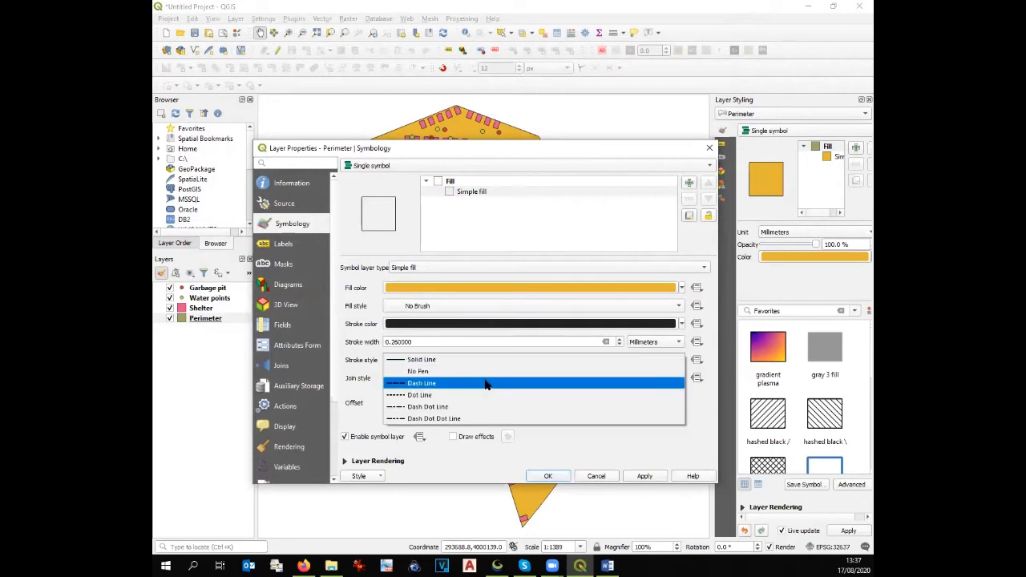
left_click(487, 382)
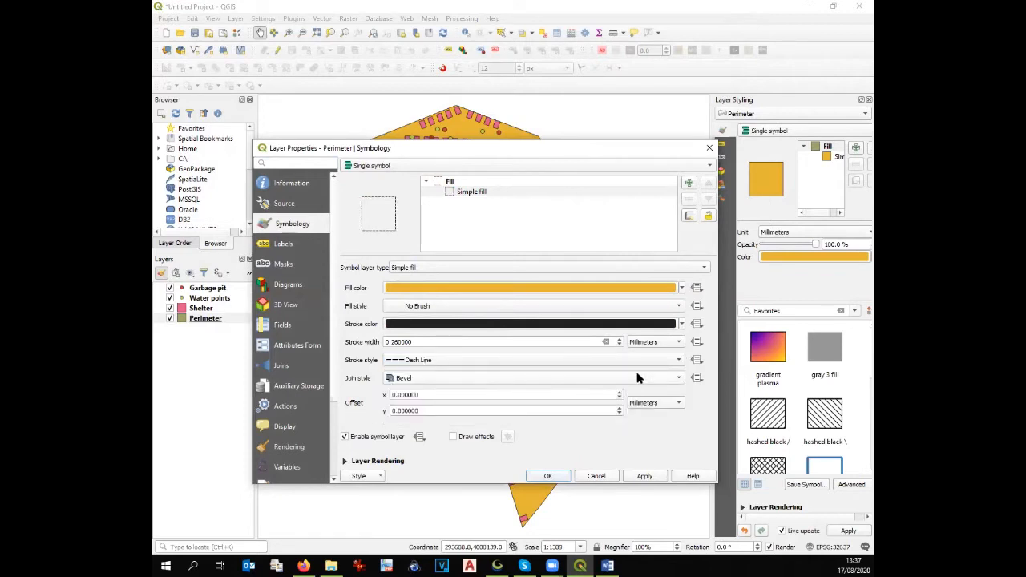
left_click(680, 324)
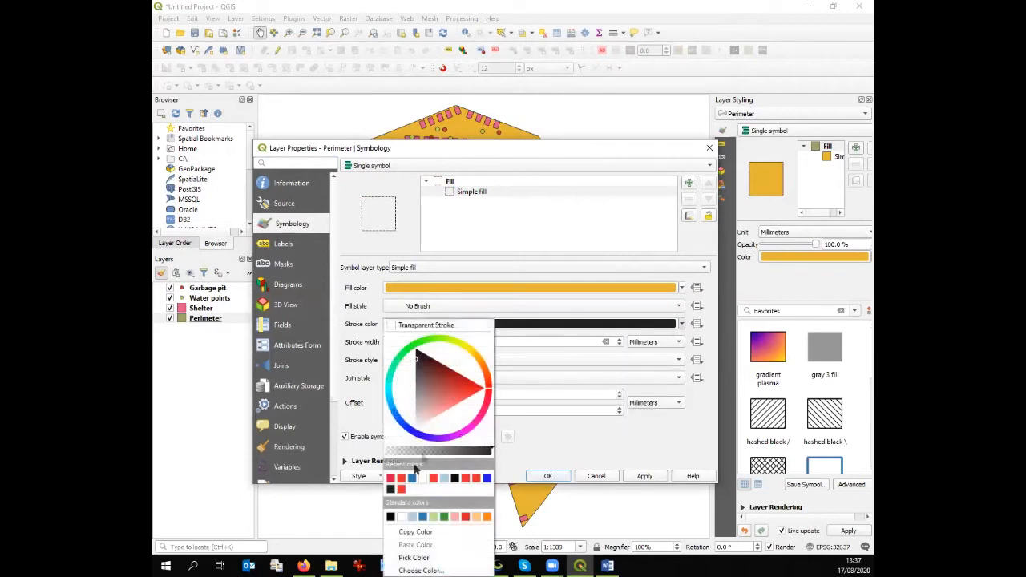
left_click(391, 479)
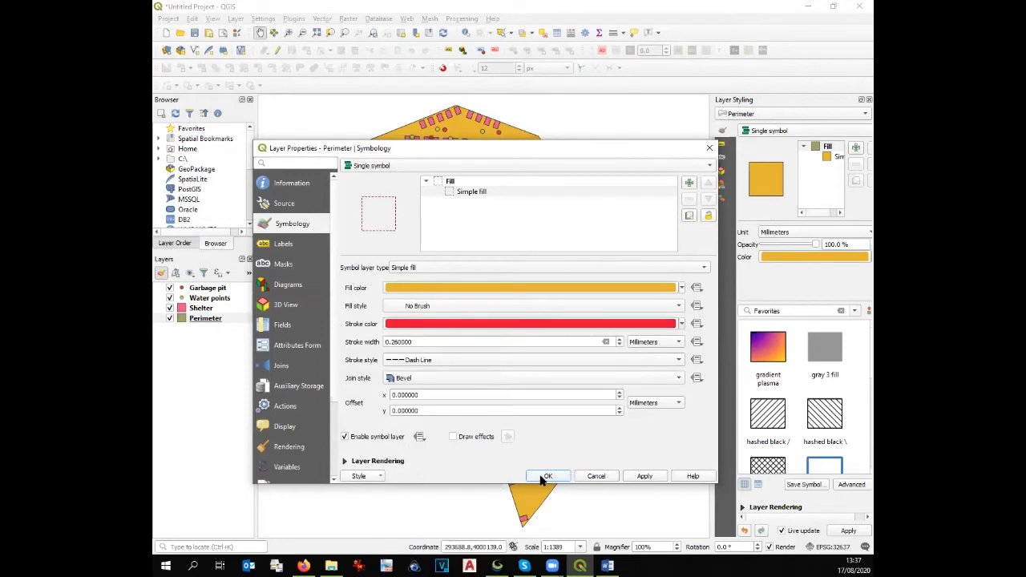
left_click_drag(431, 343, 392, 342)
left_click(392, 341)
double_click(392, 341)
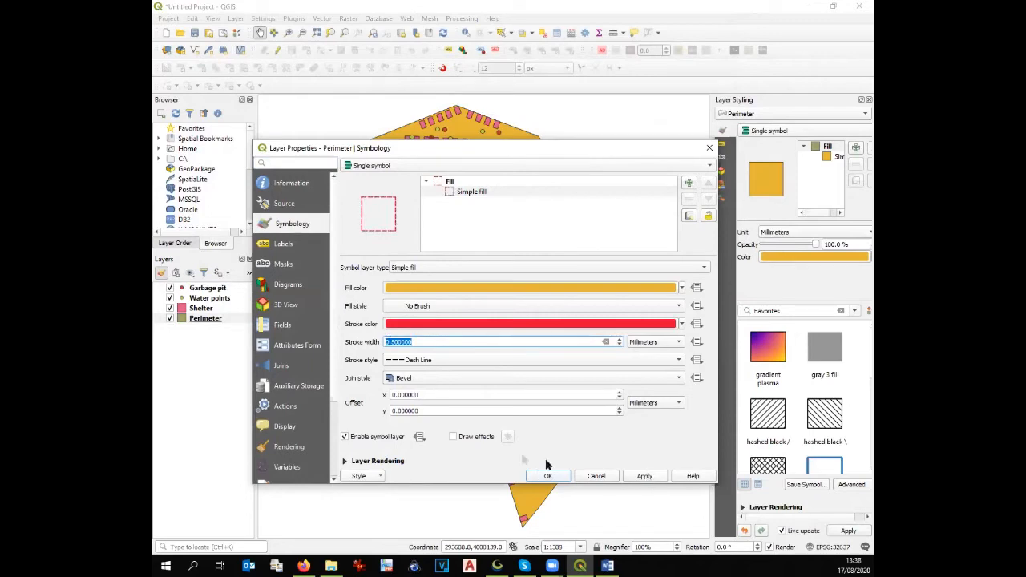
left_click(562, 475)
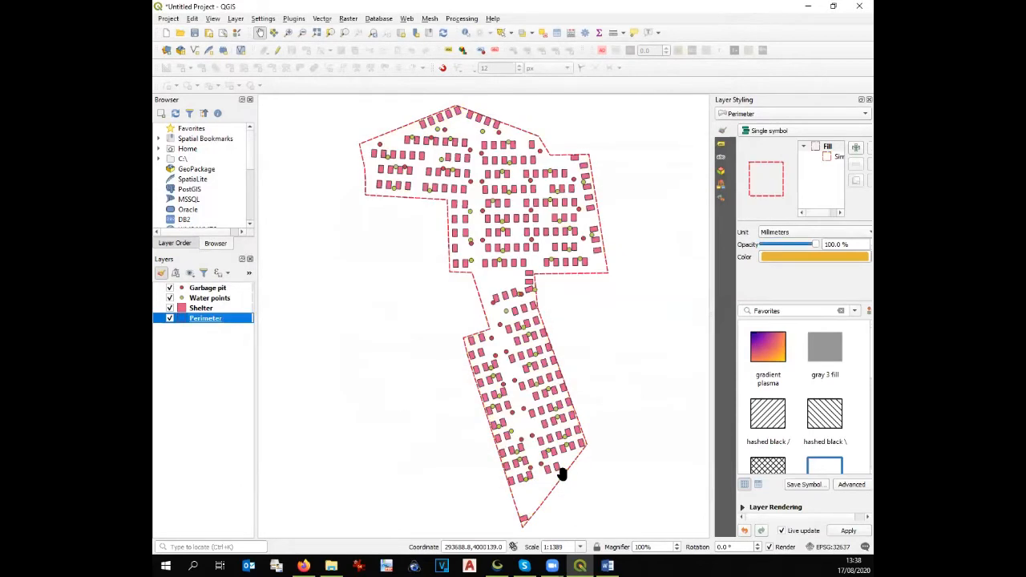
Set the Shelter layer's simple fill style to No Brush and apply it
double_click(201, 308)
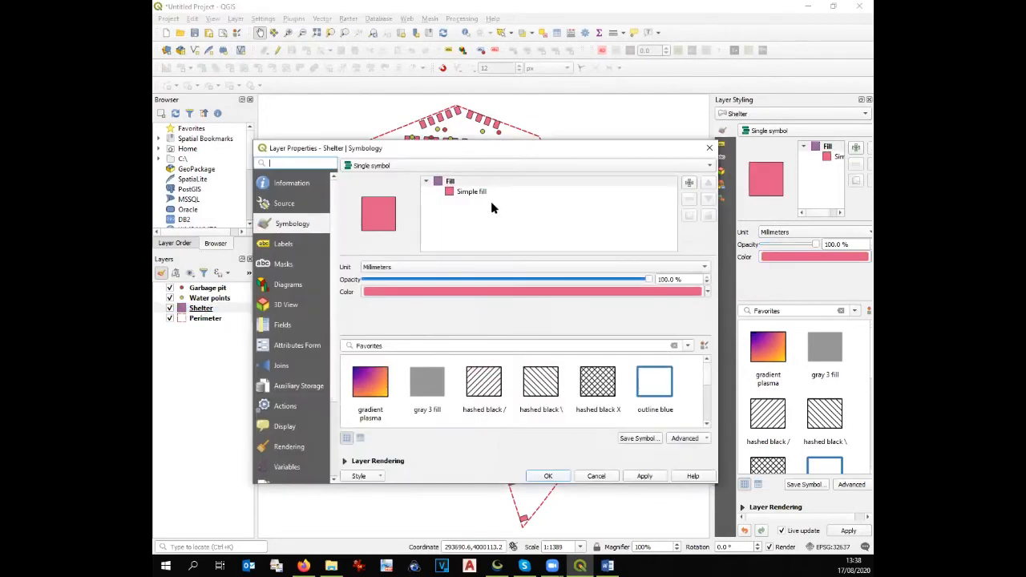
left_click(482, 194)
left_click(446, 308)
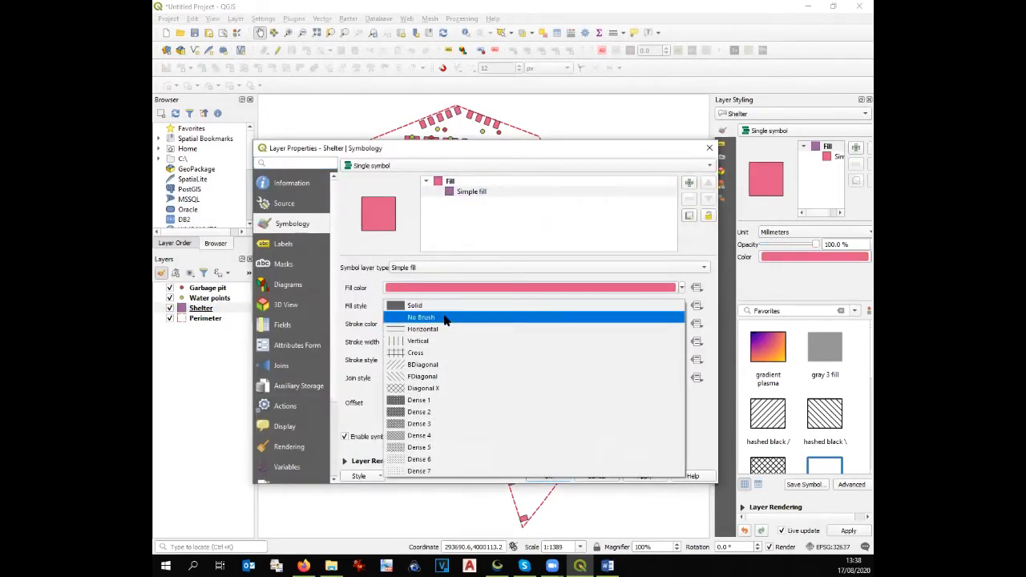
left_click(446, 316)
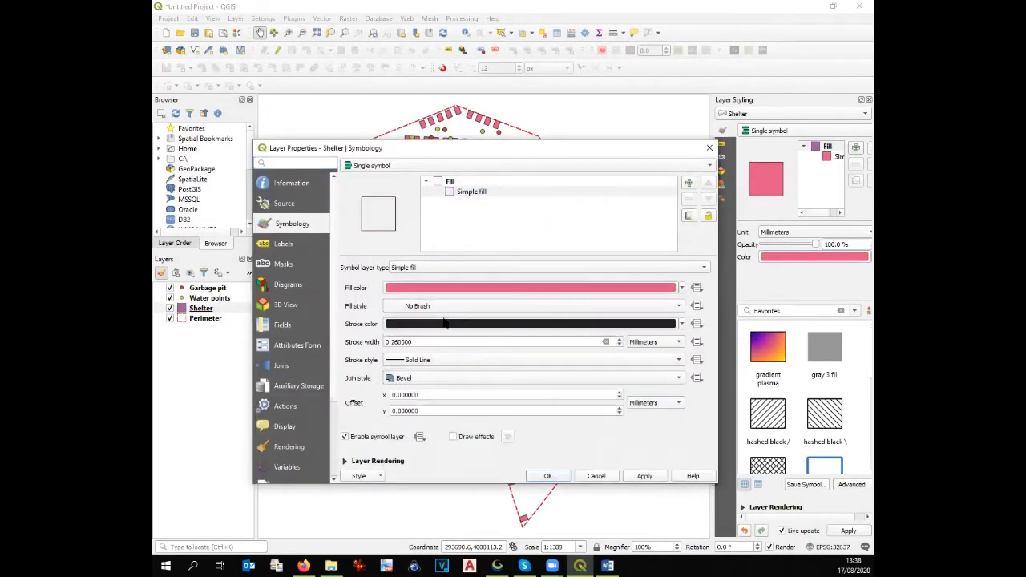
left_click(548, 477)
scroll(346, 282, "up", 1)
scroll(345, 282, "down", 1)
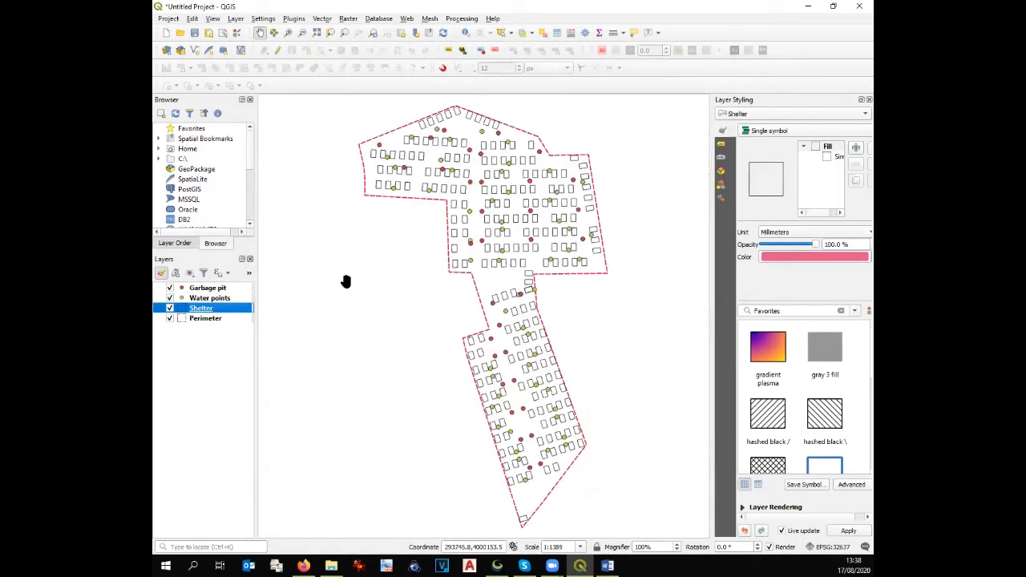
Change the Water points layer's symbol layer type from simple marker to SVG marker
left_click(212, 298)
double_click(214, 302)
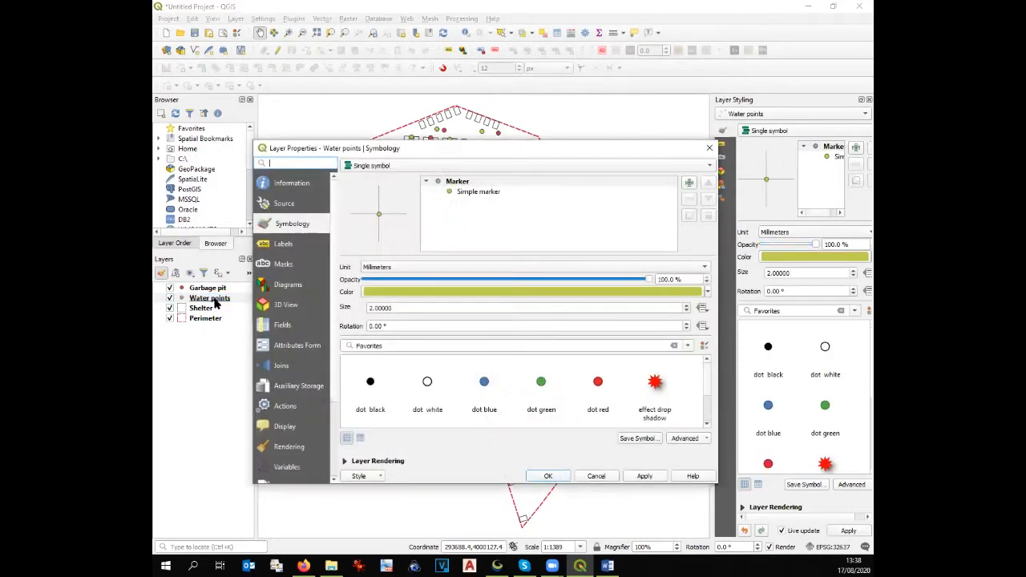
left_click(481, 196)
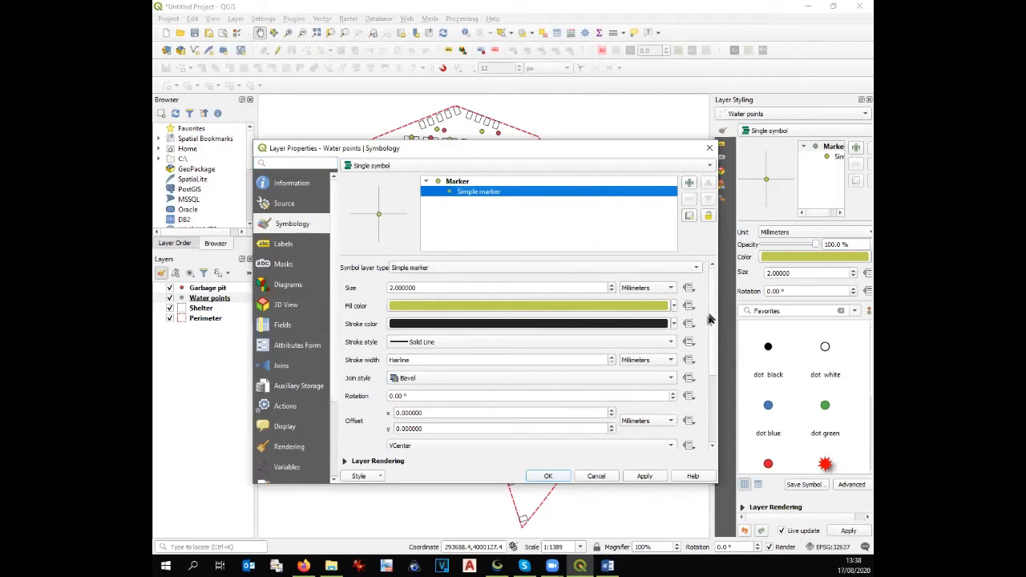
mouse_move(713, 337)
left_mouse_down()
mouse_move(714, 377)
mouse_move(713, 327)
left_mouse_up()
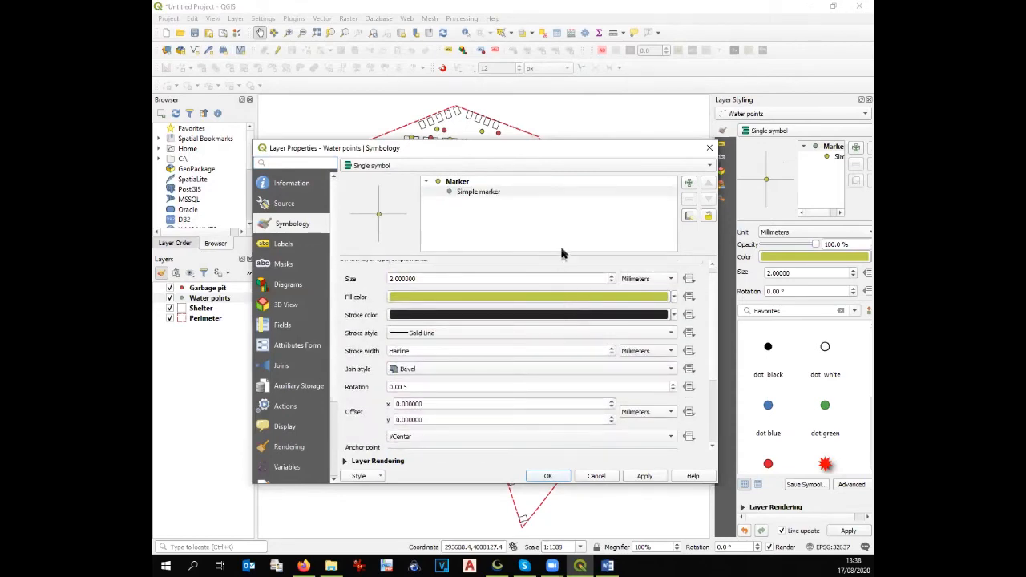
left_click_drag(714, 382, 717, 347)
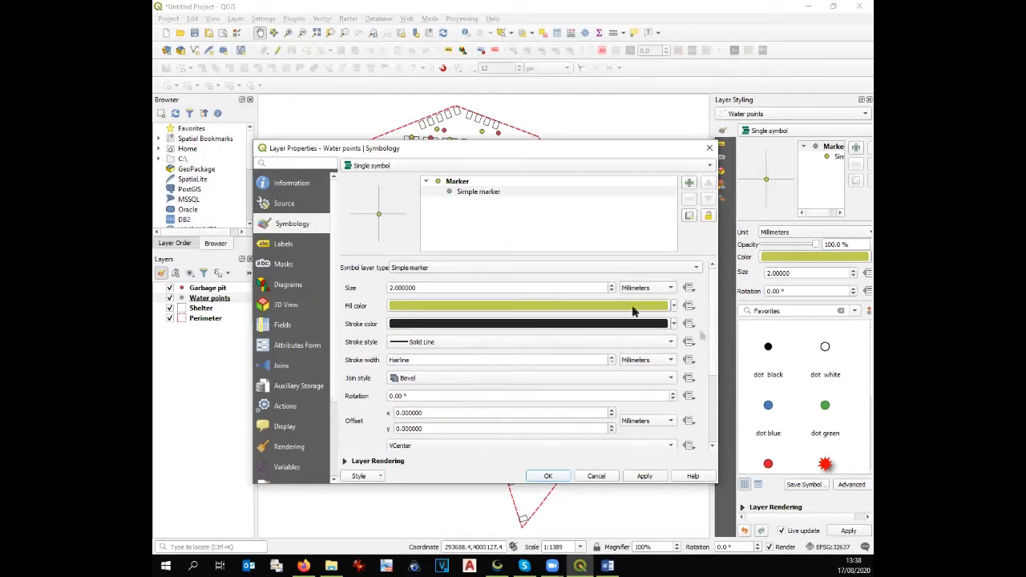
left_click(633, 269)
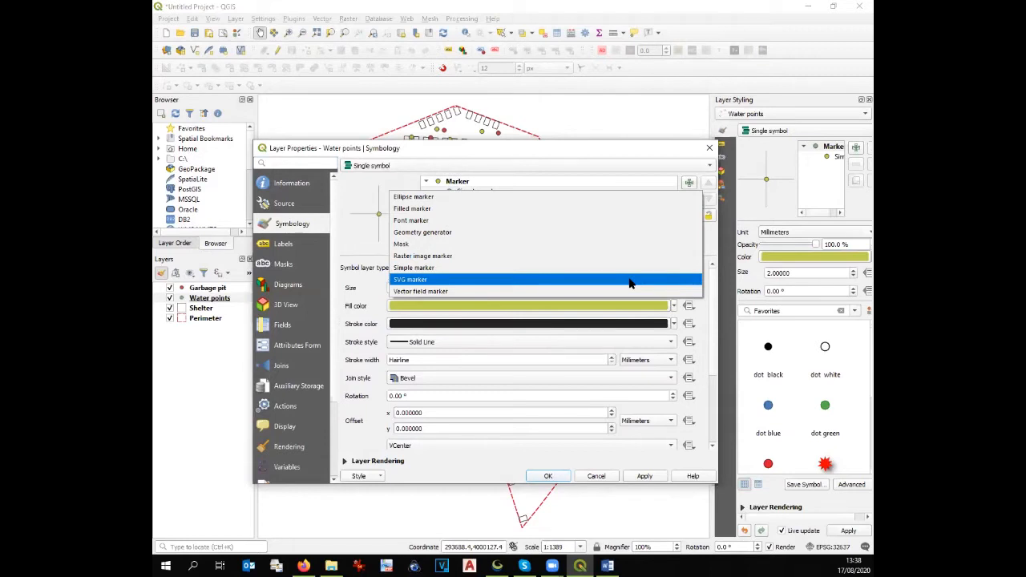
left_click(629, 279)
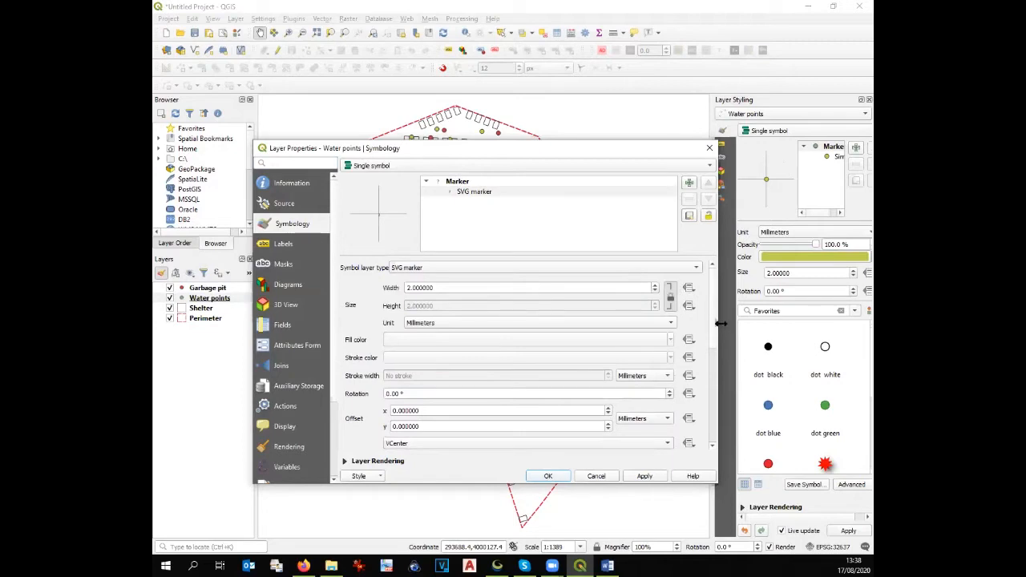
Choose the blue water tap SVG image from the Andrea Icons as the Water points marker and apply it
scroll(710, 321, "down", 5)
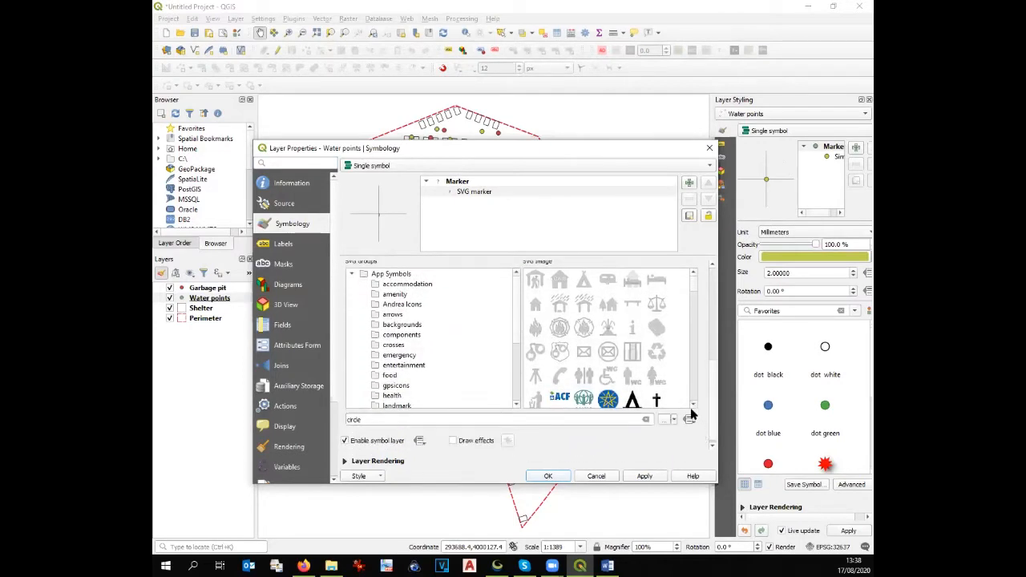
scroll(693, 409, "down", 5)
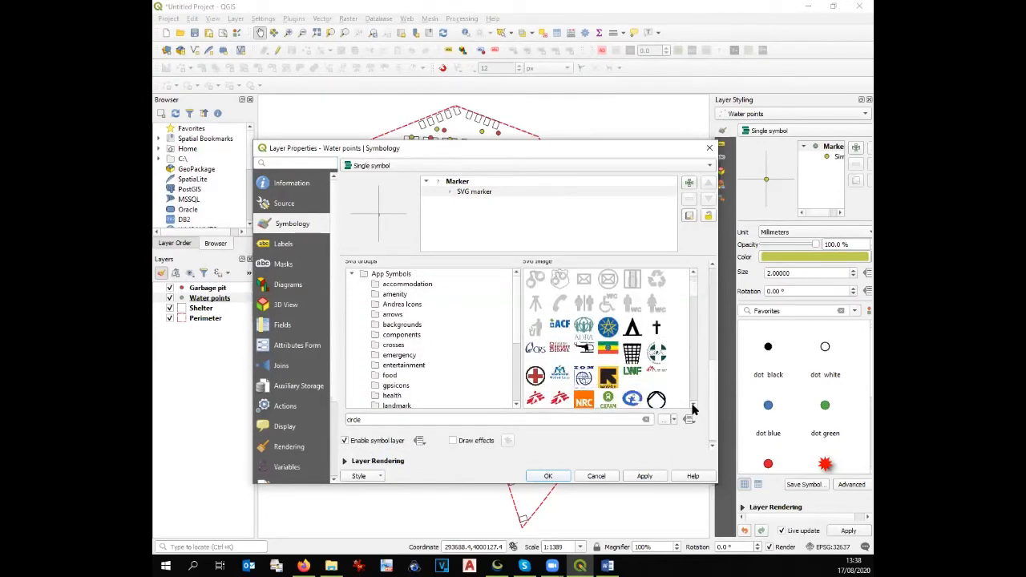
left_click(694, 406)
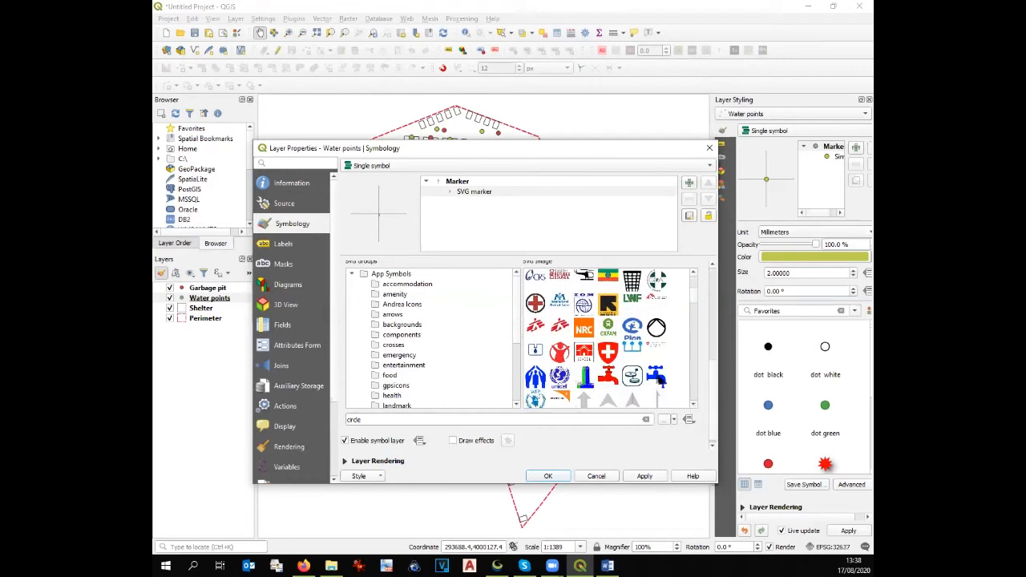
left_click(657, 377)
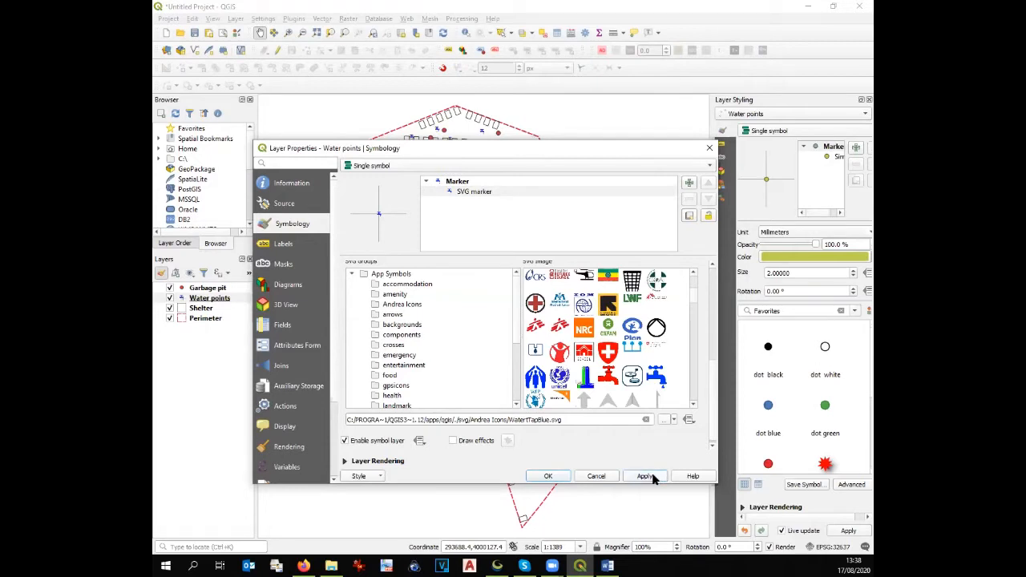
left_click(549, 476)
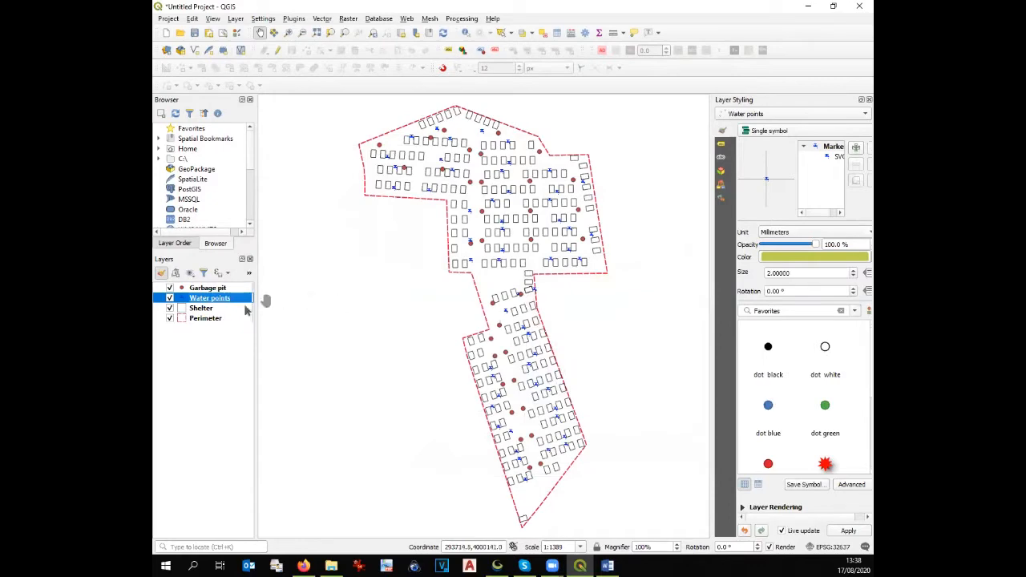
Change the Garbage pit layer's symbol layer type from simple marker to SVG marker
left_click(210, 289)
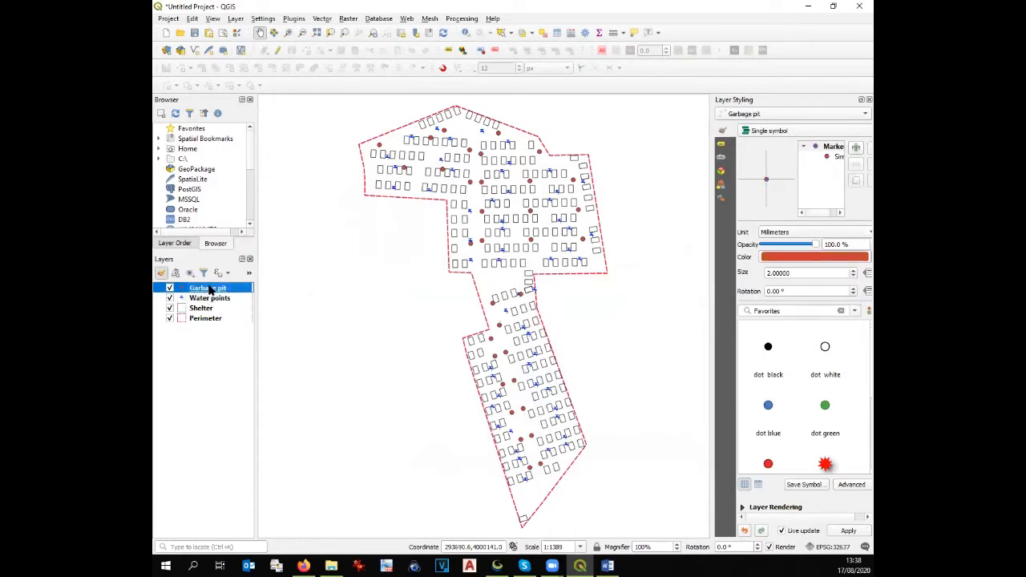
double_click(210, 290)
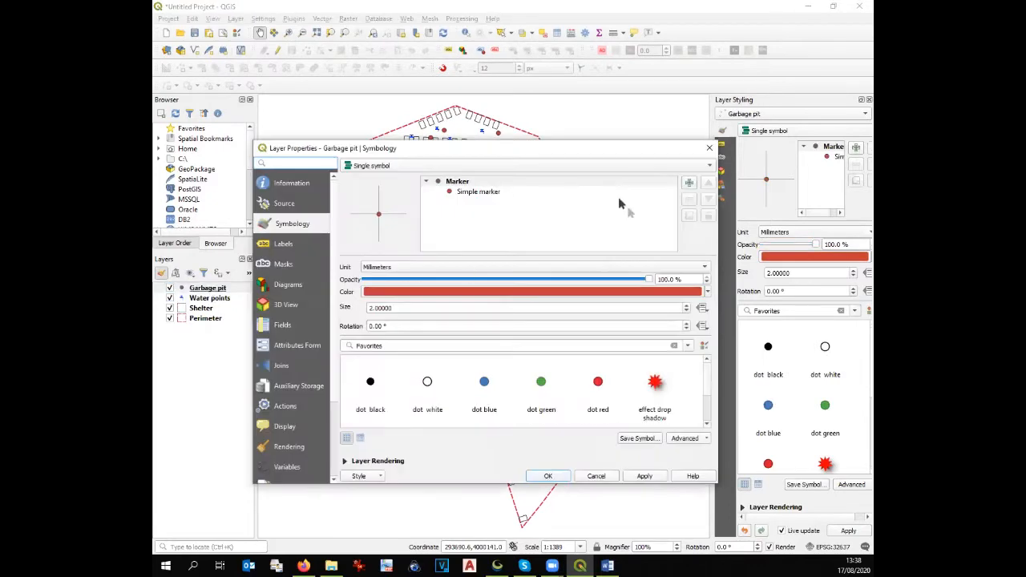
left_click(493, 192)
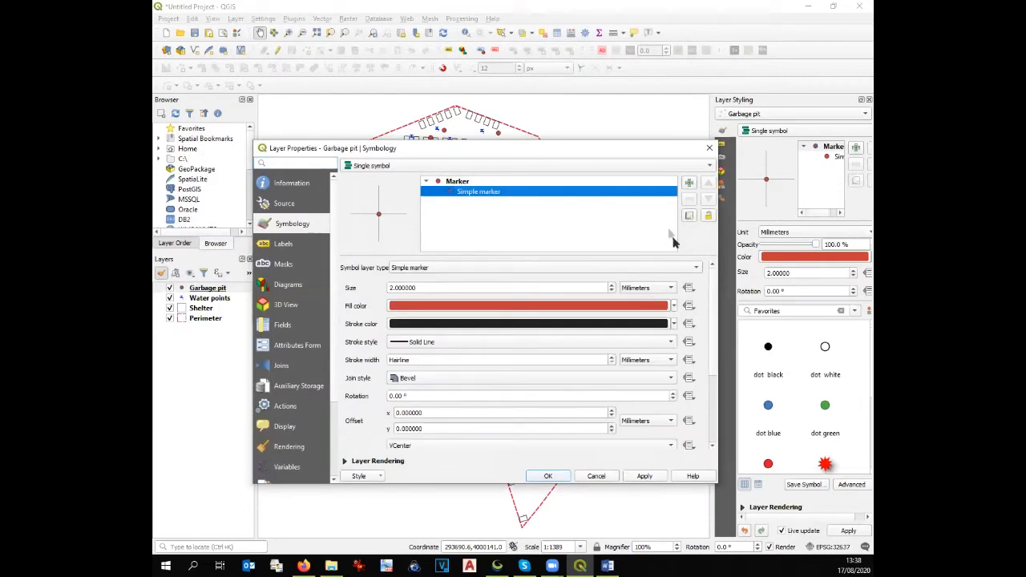
left_click(539, 267)
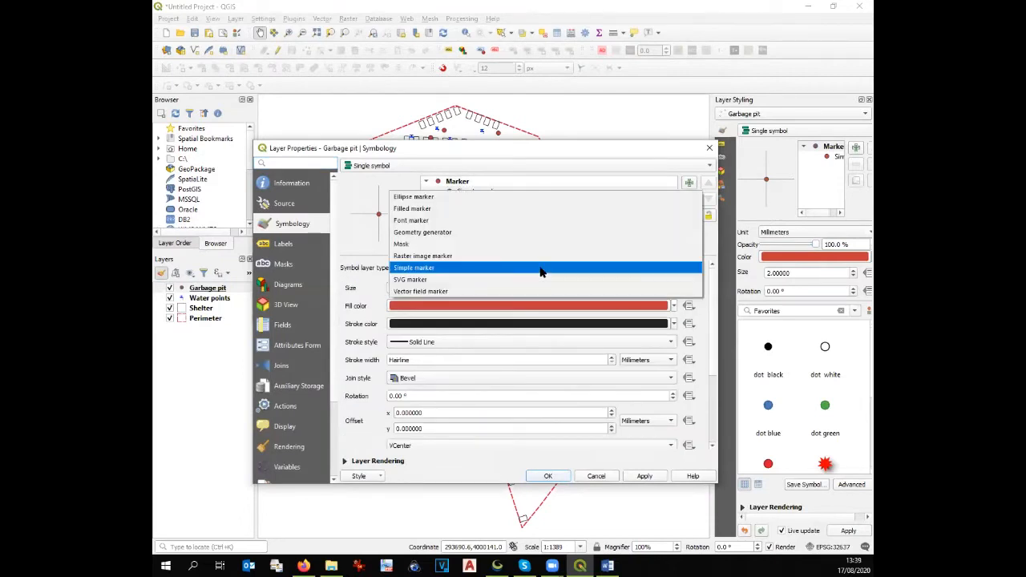
left_click(534, 278)
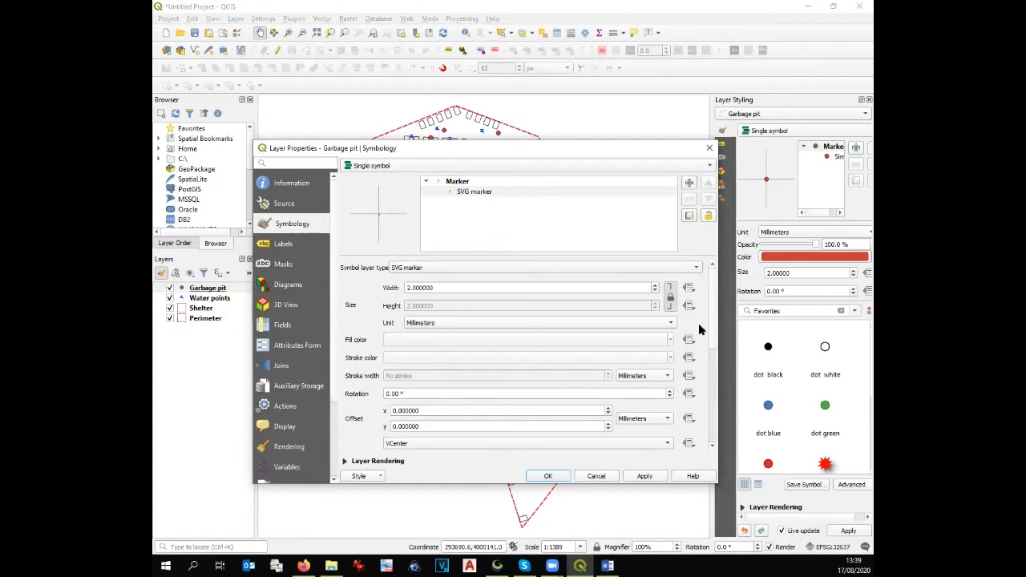
Choose the waste bin SVG image (amenity_waste_bin.svg) as the Garbage pit marker and apply it
scroll(710, 334, "down", 5)
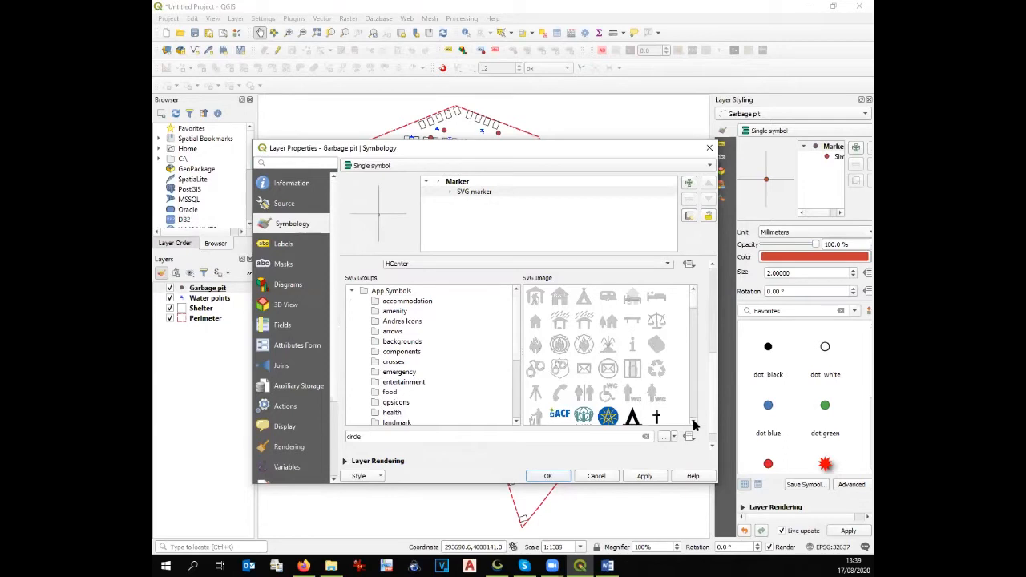
scroll(694, 425, "down", 5)
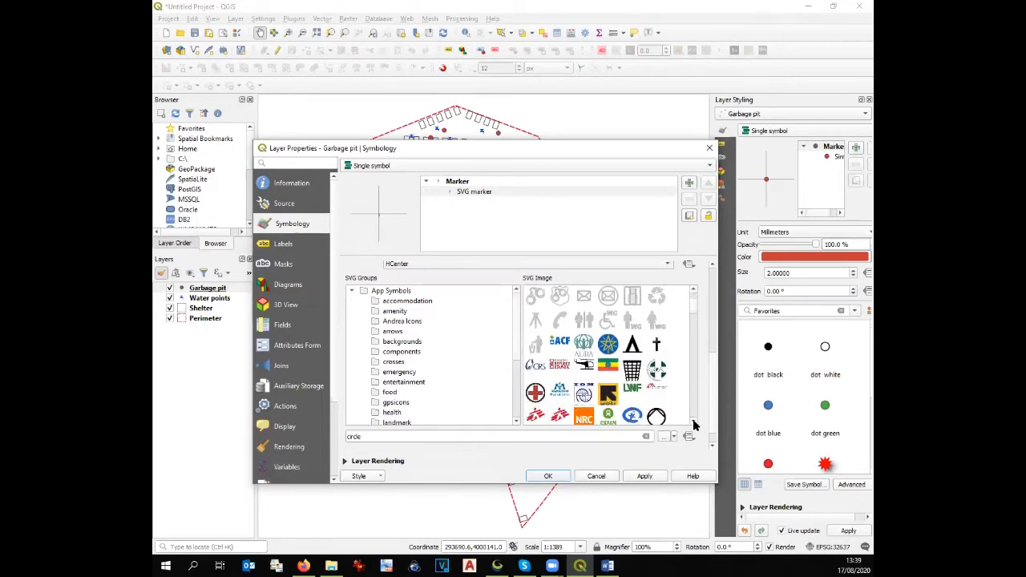
scroll(695, 425, "down", 5)
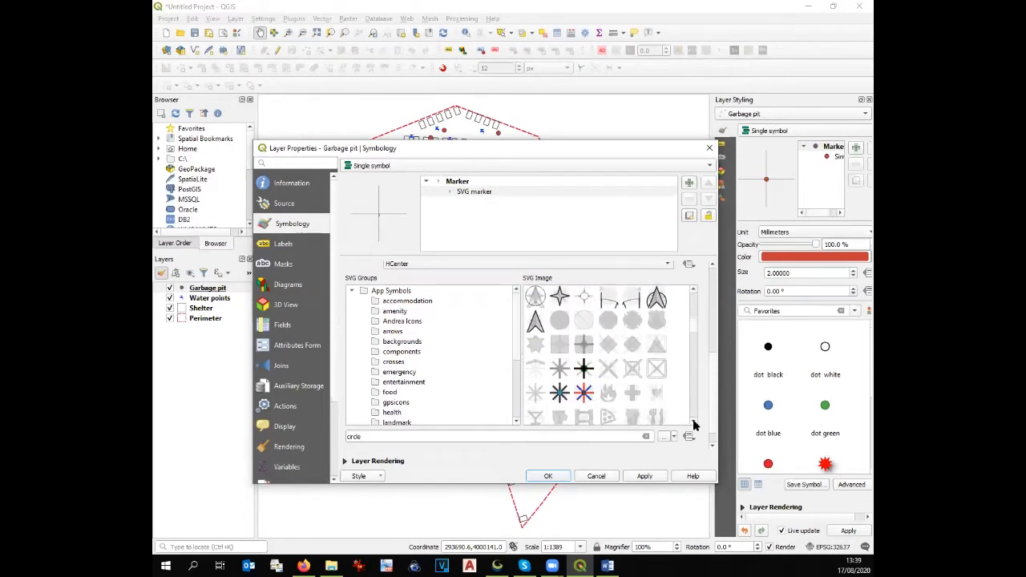
scroll(695, 425, "down", 6)
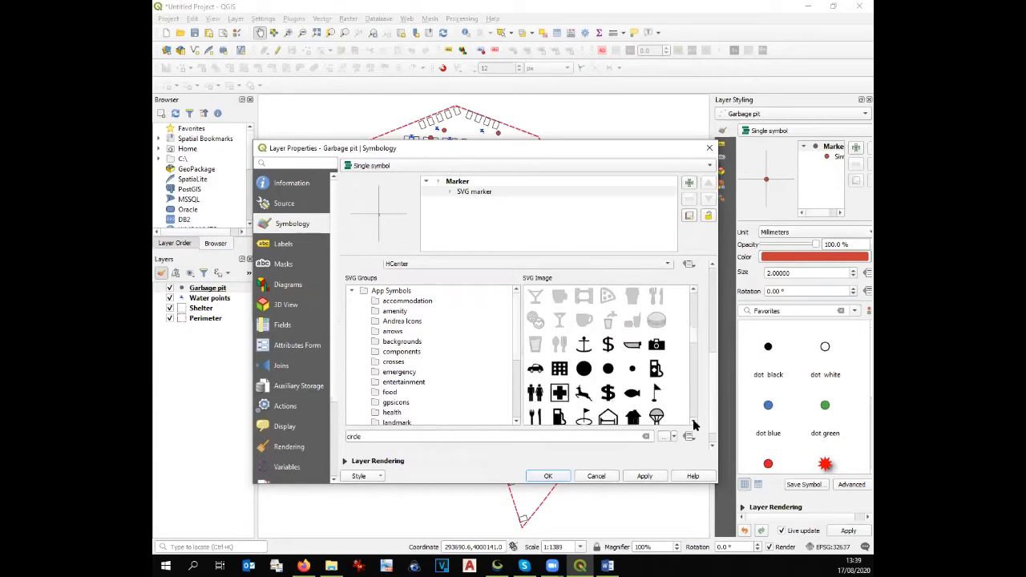
scroll(694, 425, "down", 6)
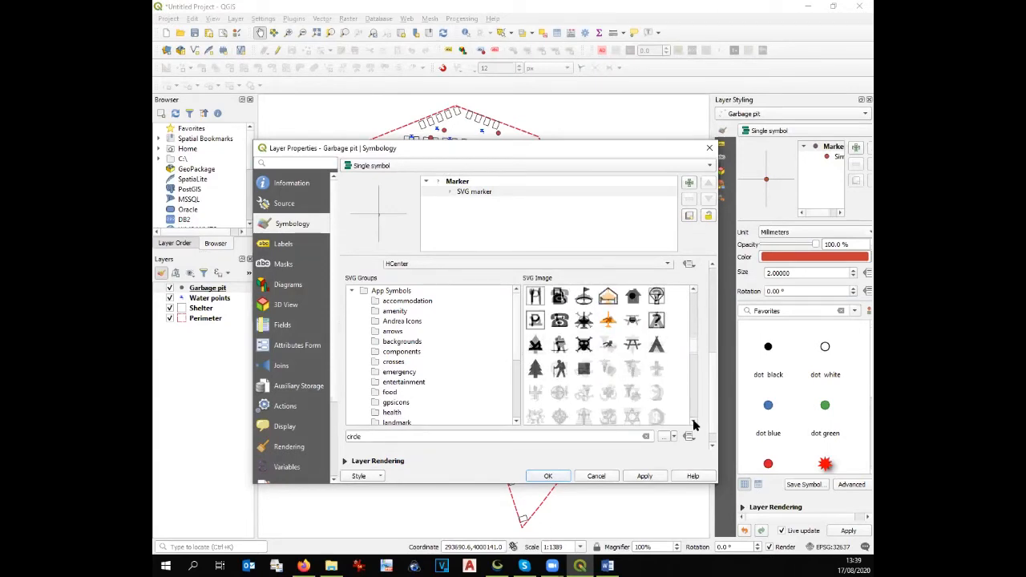
scroll(694, 425, "down", 6)
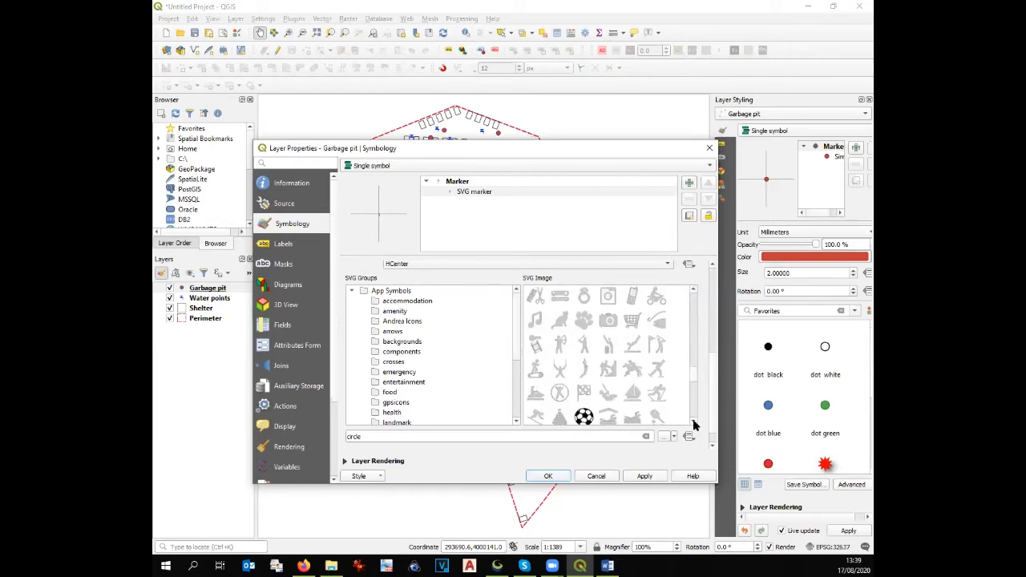
scroll(691, 337, "down", 3)
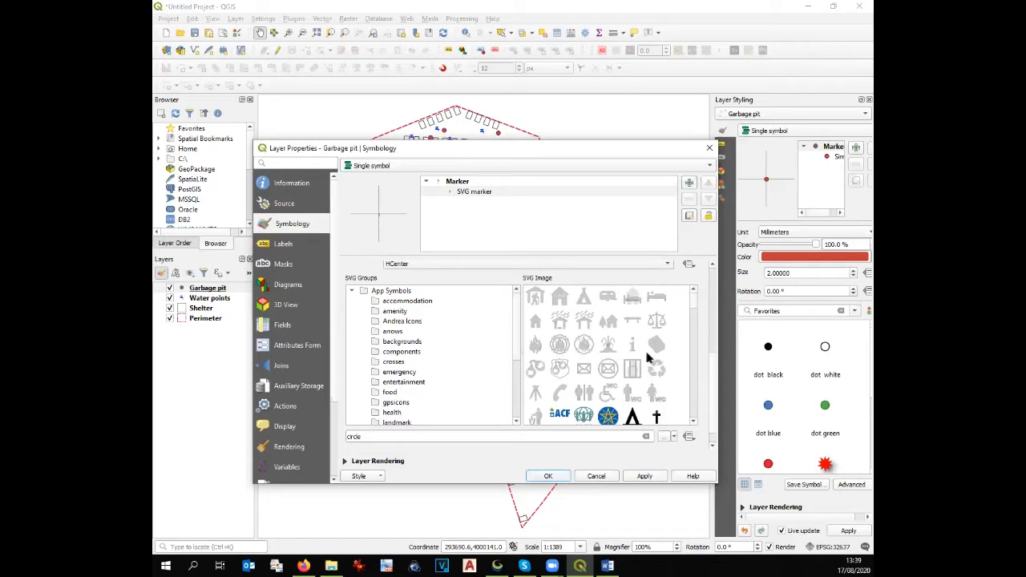
scroll(692, 420, "down", 1)
scroll(693, 424, "down", 2)
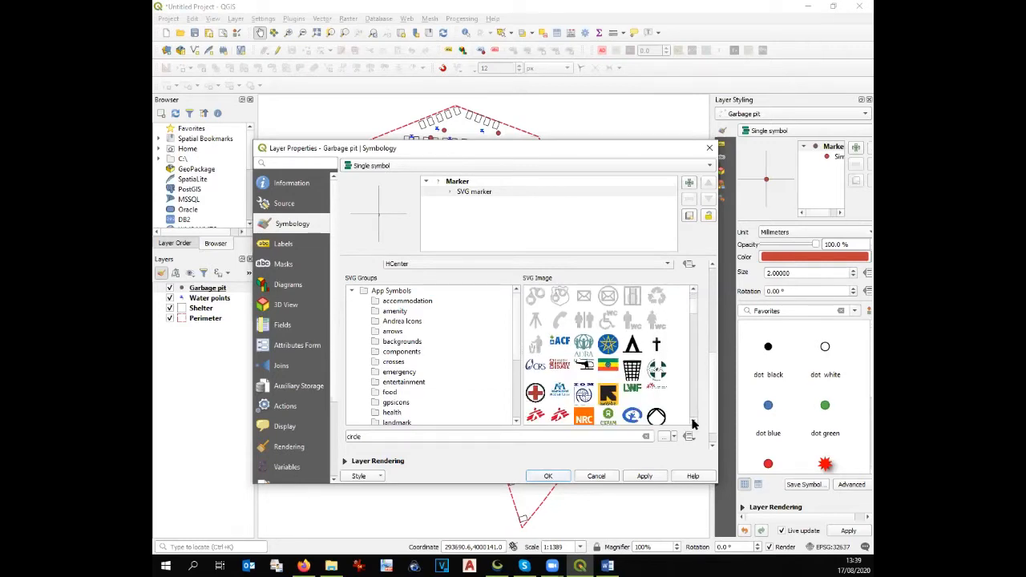
left_click(536, 345)
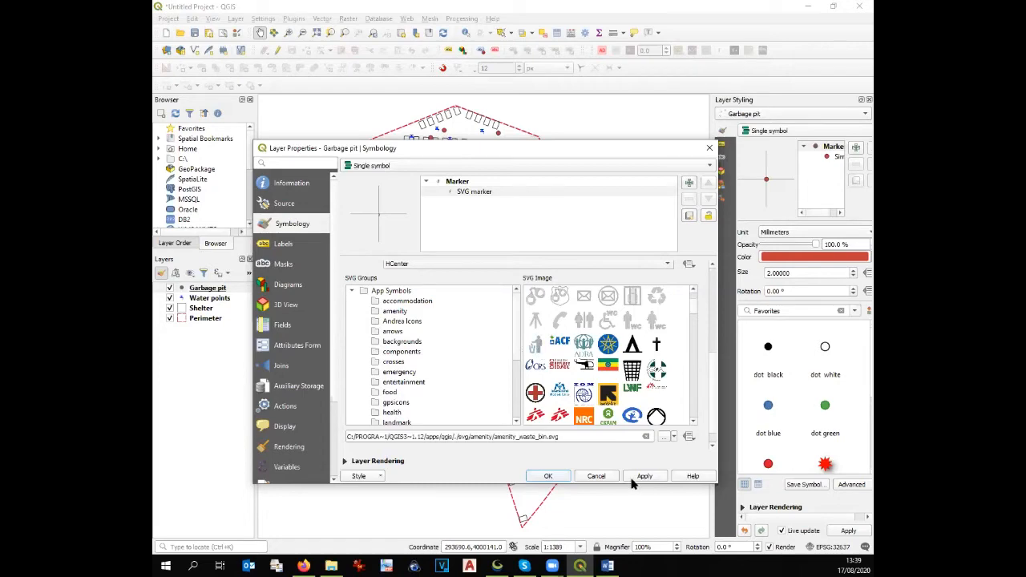
left_click(557, 476)
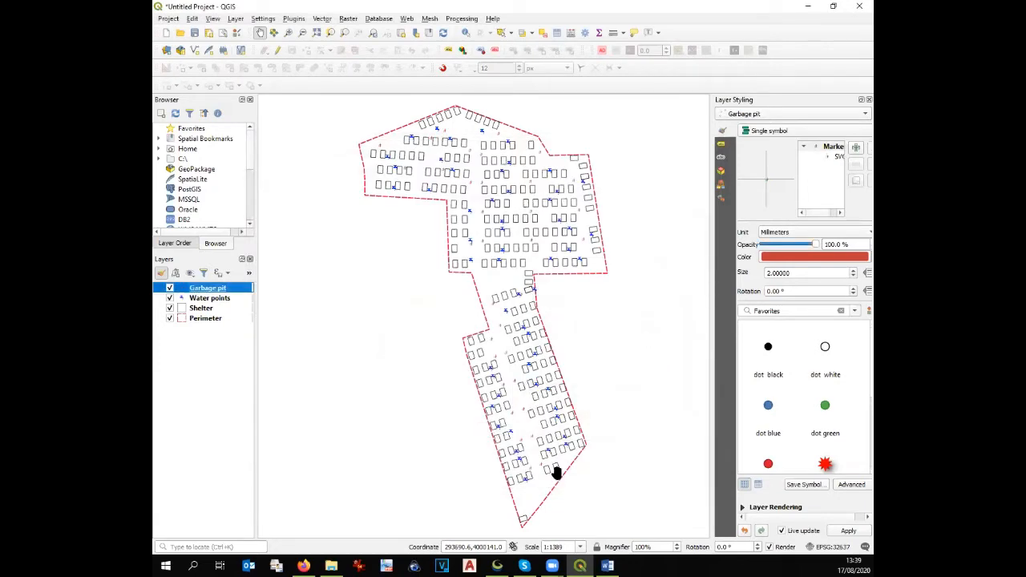
scroll(598, 409, "down", 2)
scroll(600, 406, "up", 2)
scroll(600, 406, "down", 1)
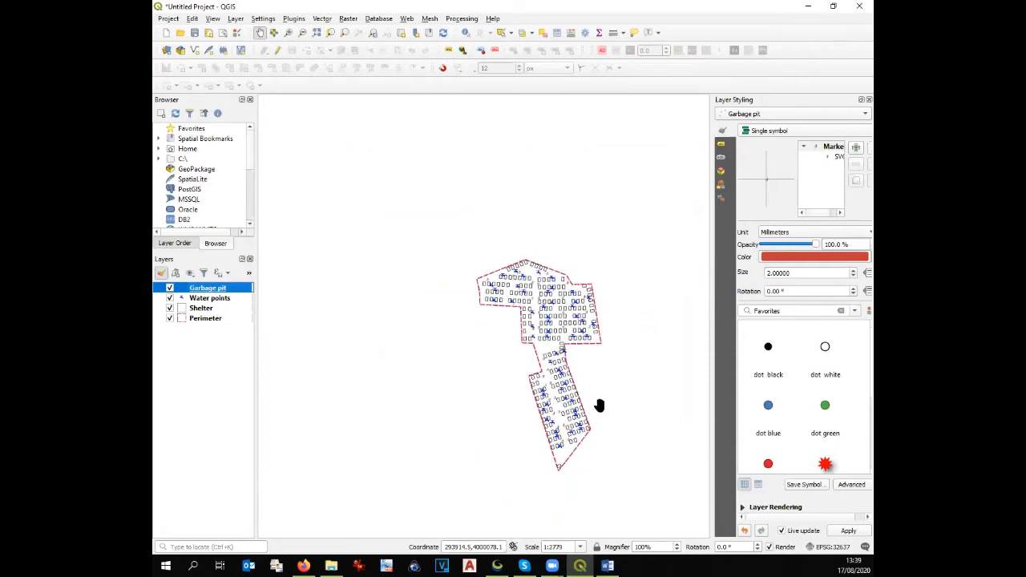
scroll(559, 364, "up", 1)
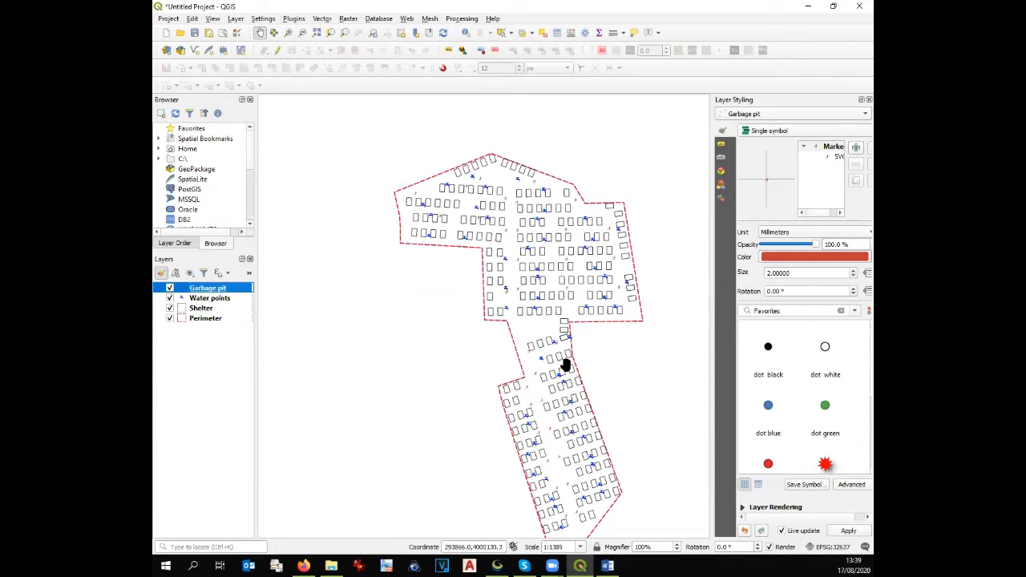
scroll(565, 303, "down", 2)
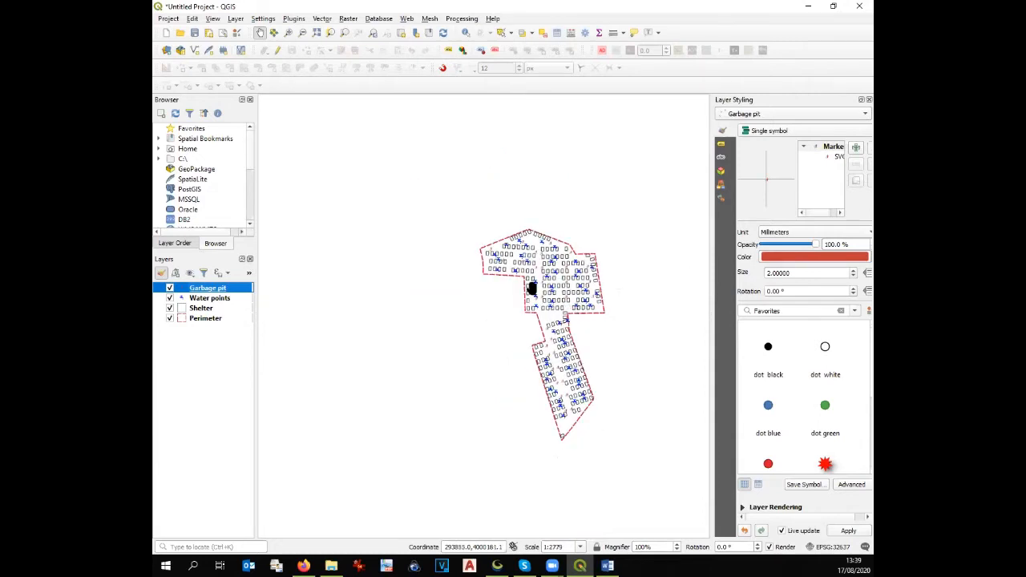
left_click_drag(564, 303, 531, 305)
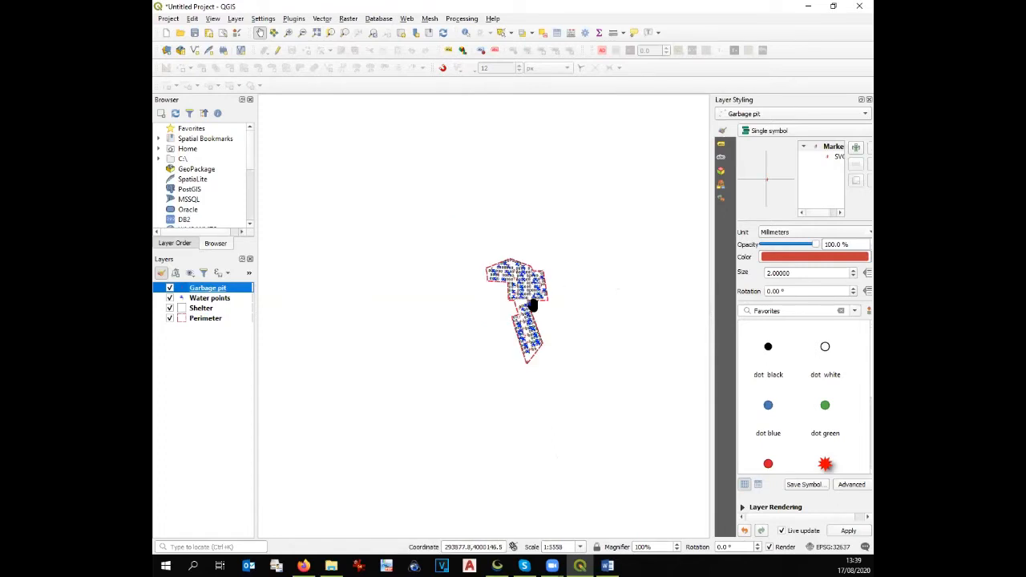
scroll(502, 293, "up", 1)
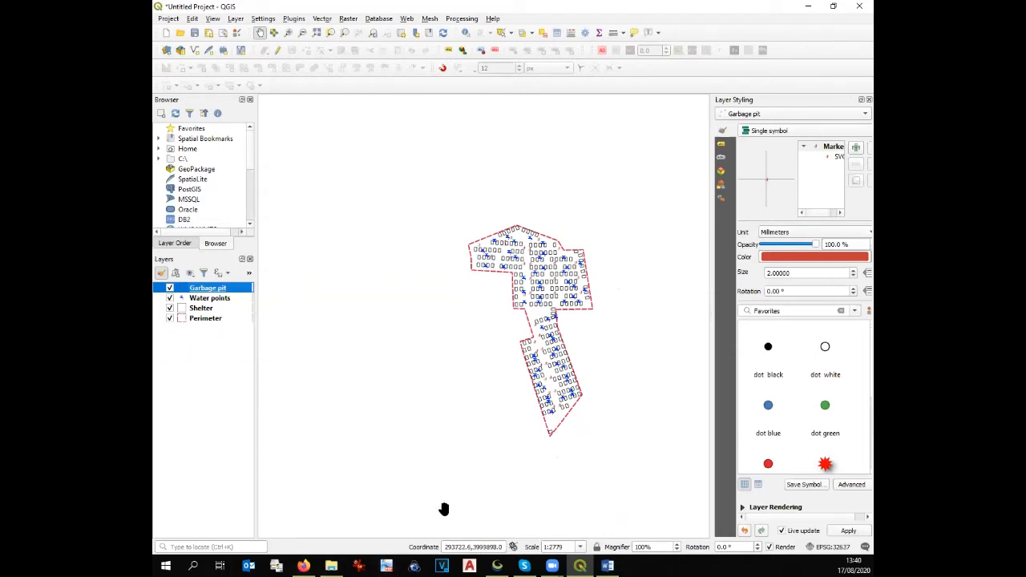
Hide the Water points and Garbage pit layers on the map
left_click(169, 298)
left_click(169, 288)
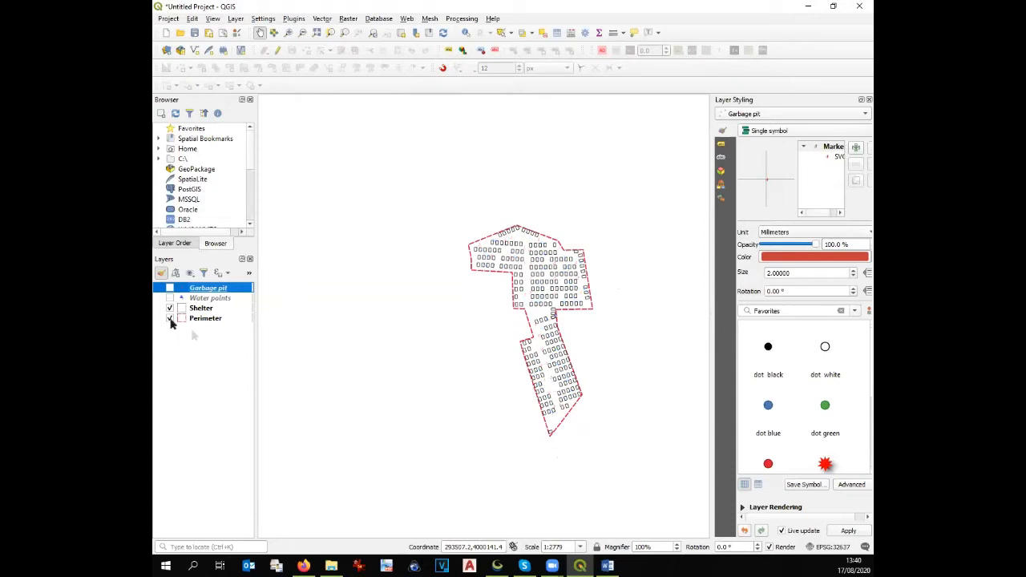
scroll(449, 370, "down", 1)
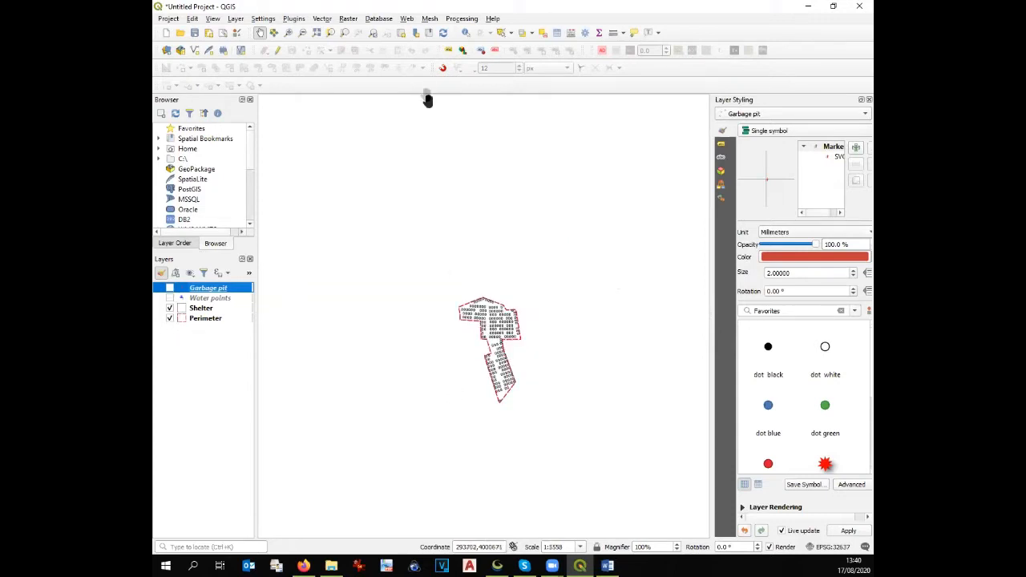
left_click(406, 19)
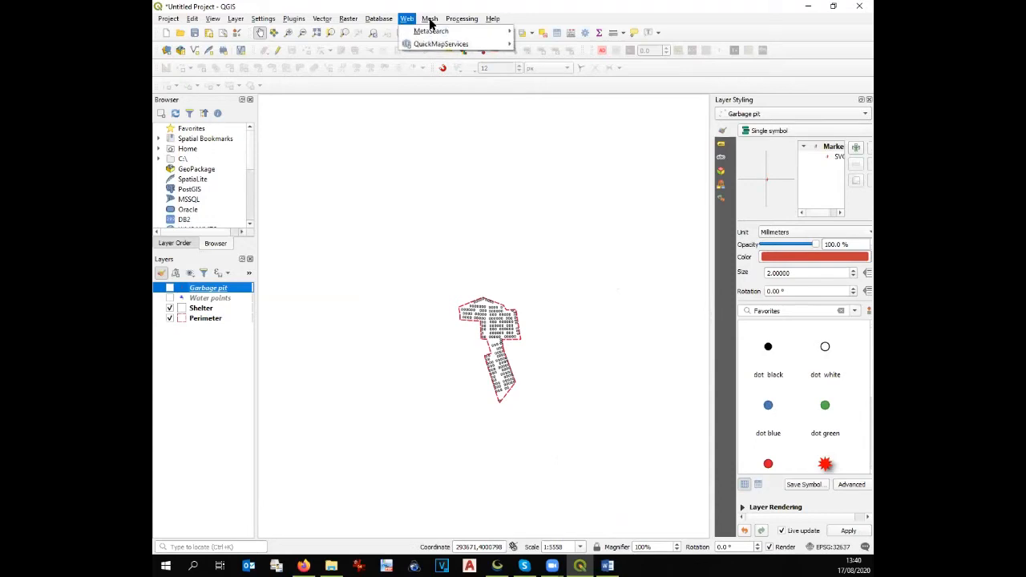
mouse_move(413, 44)
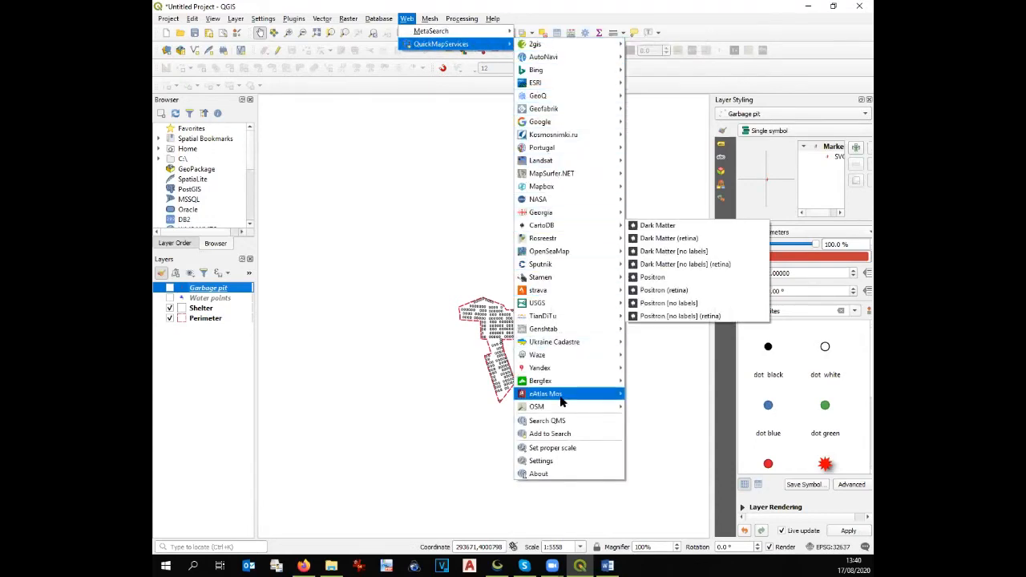
mouse_move(563, 241)
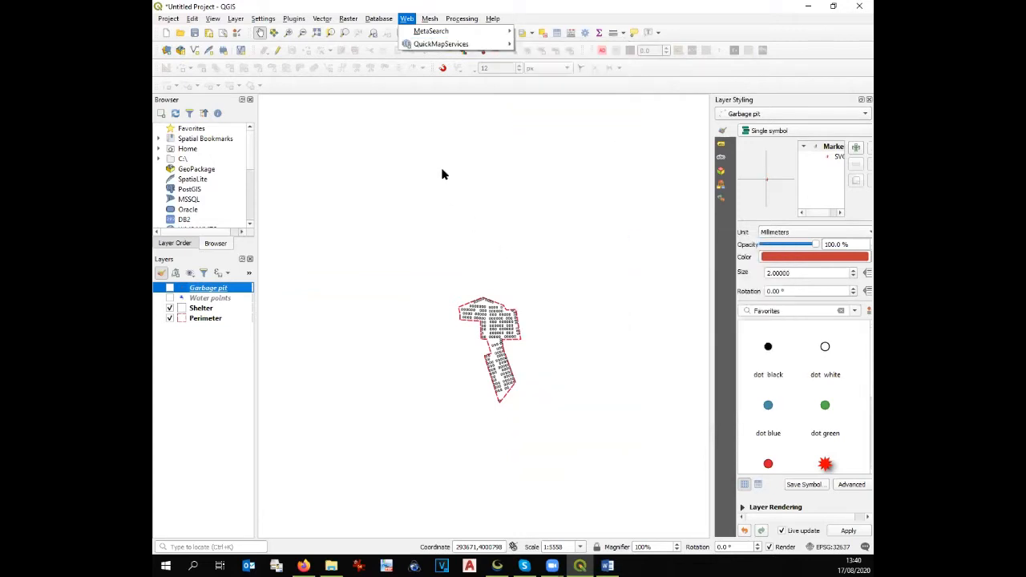
mouse_move(443, 50)
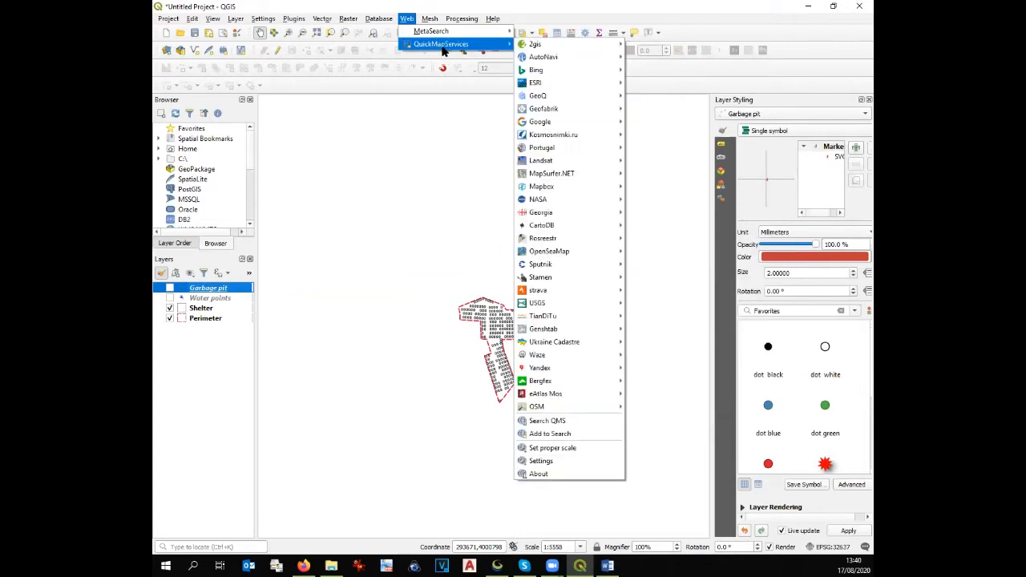
left_click(390, 160)
Add the Bing Map basemap from QuickMapServices beneath the camp layers
scroll(393, 173, "down", 2)
scroll(473, 254, "down", 1)
scroll(468, 238, "up", 1)
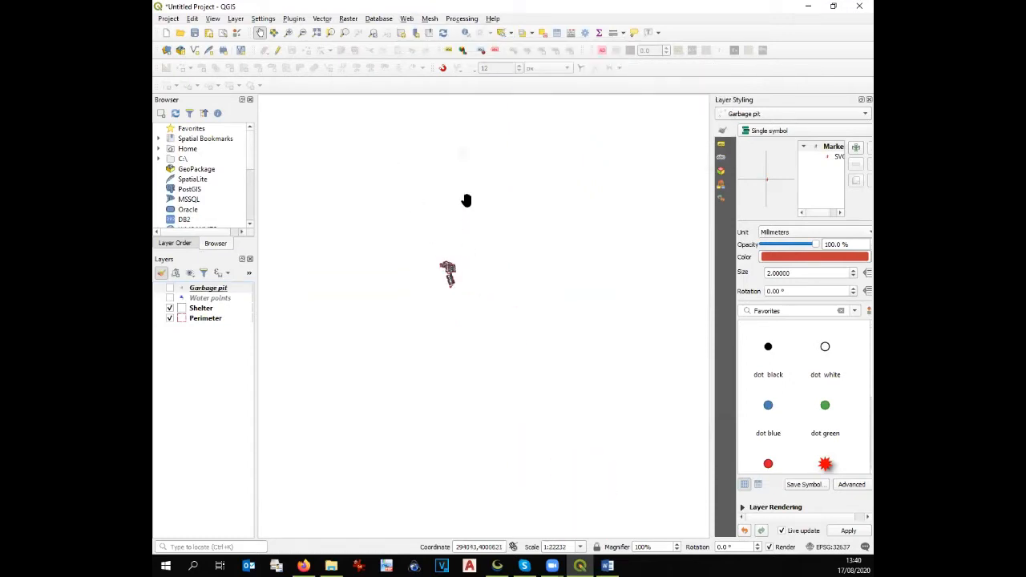
left_click(406, 19)
mouse_move(454, 45)
mouse_move(561, 70)
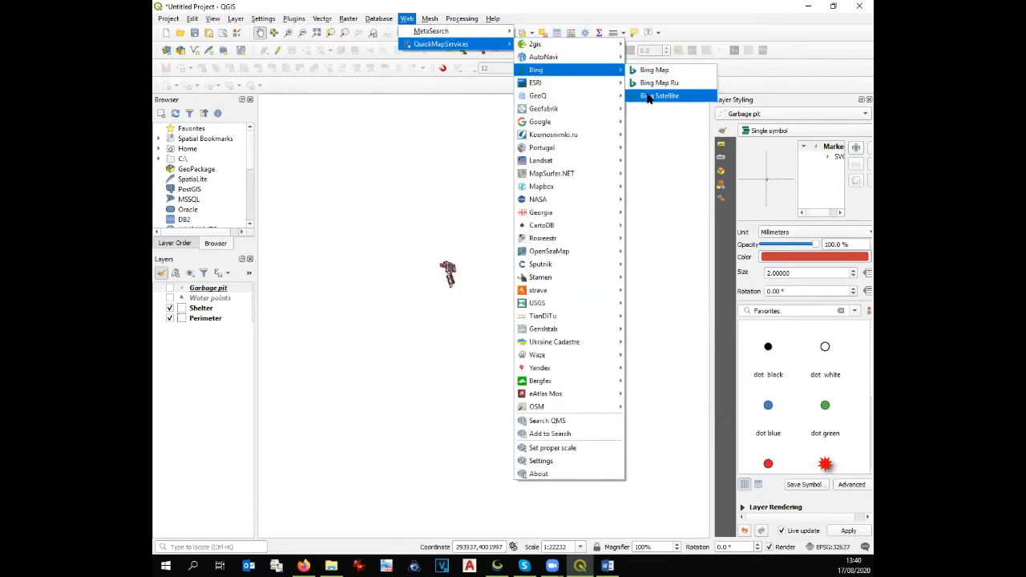
left_click(649, 71)
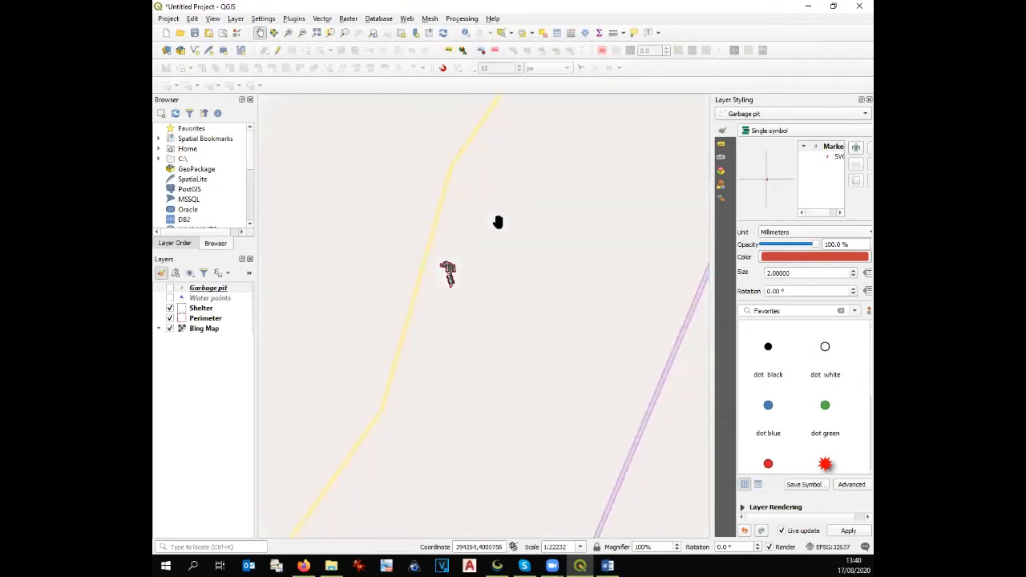
Examine where the camp lies on the basemap in relation to Idlib, Reyhanlı and Aleppo
scroll(497, 222, "down", 3)
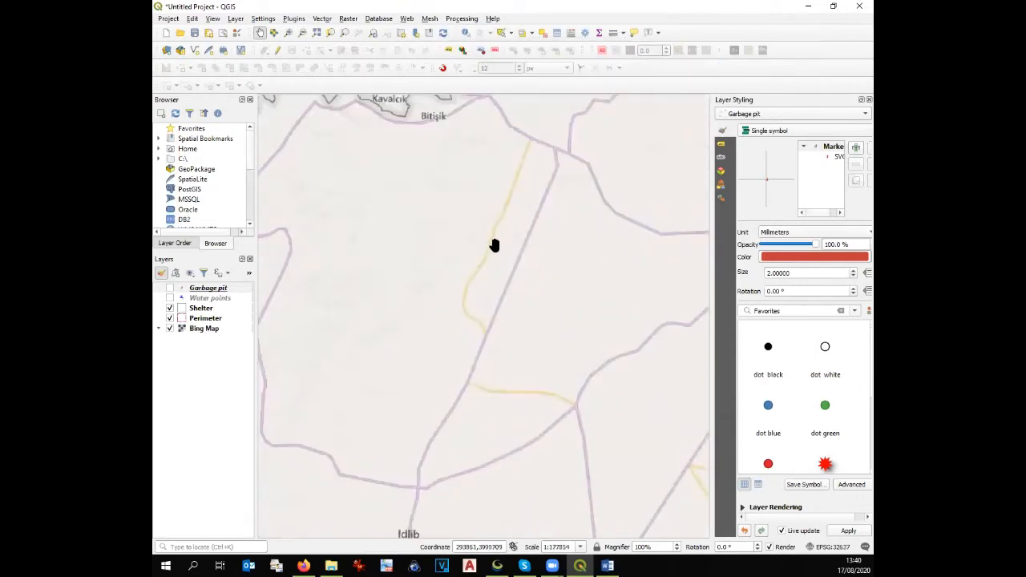
scroll(492, 243, "down", 1)
left_click_drag(492, 266, 438, 265)
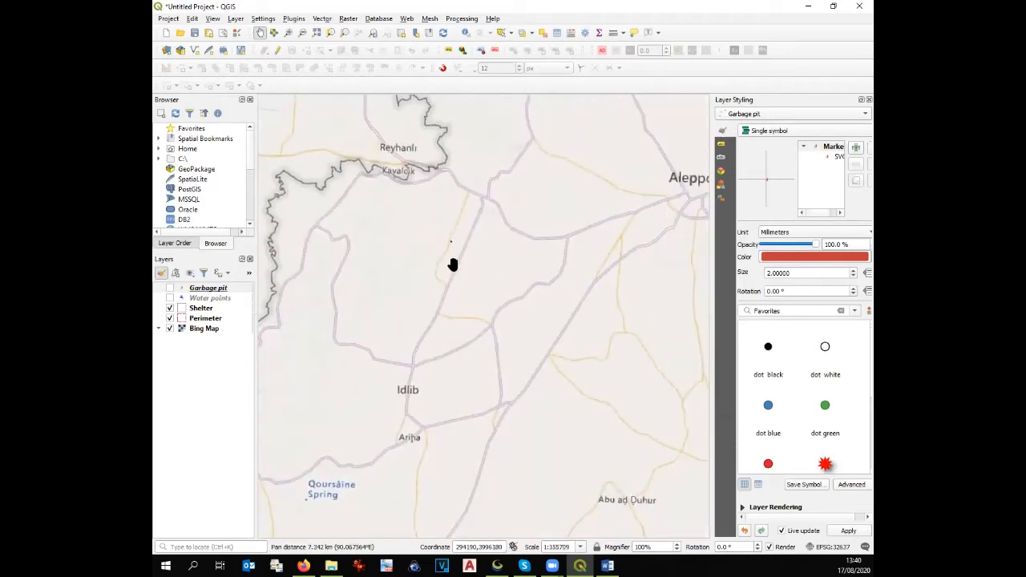
scroll(454, 264, "down", 1)
scroll(463, 275, "up", 1)
left_click_drag(659, 197, 615, 224)
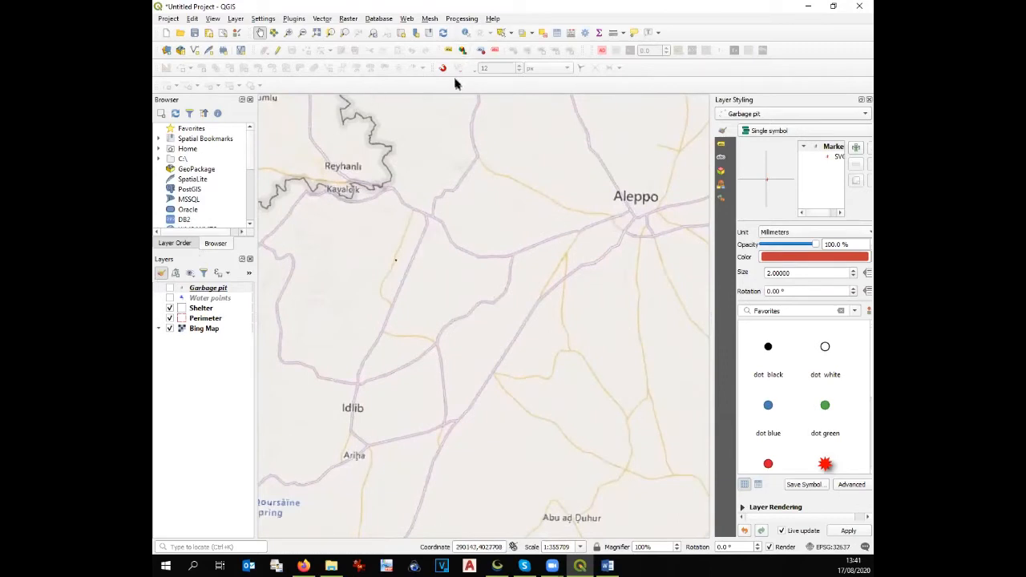
Add the Google Road basemap from QuickMapServices to the project
left_click(406, 17)
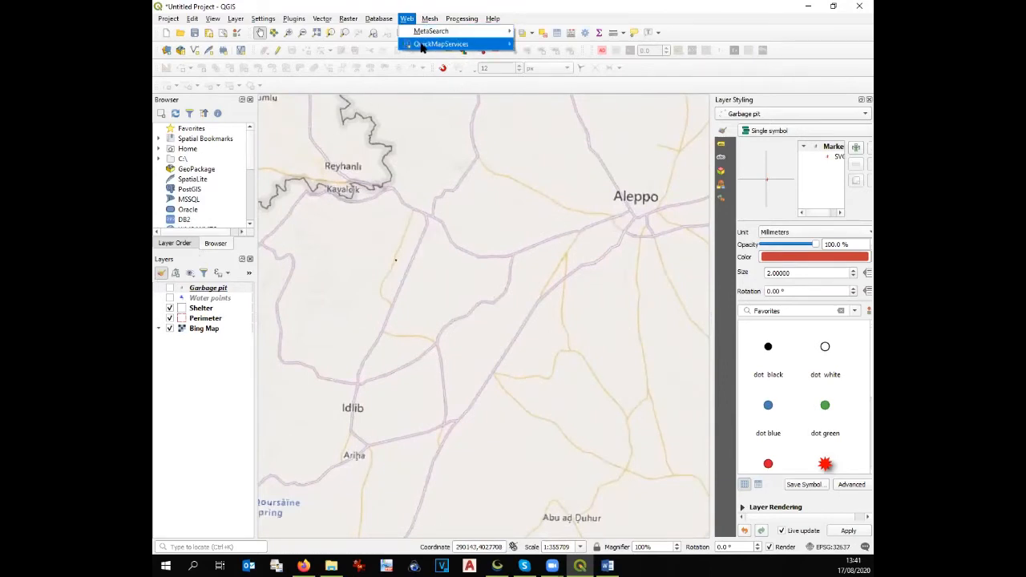
mouse_move(423, 48)
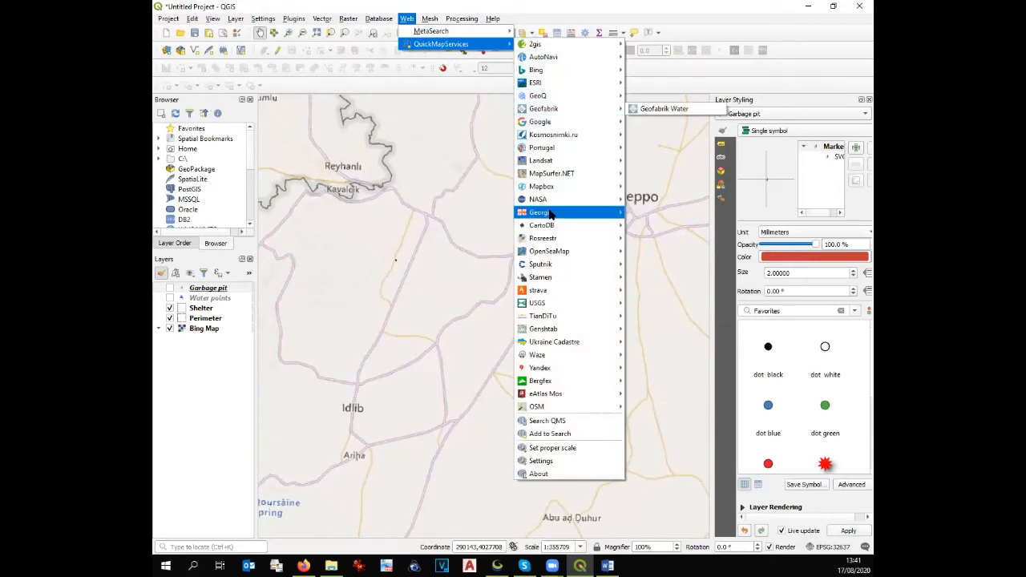
mouse_move(550, 213)
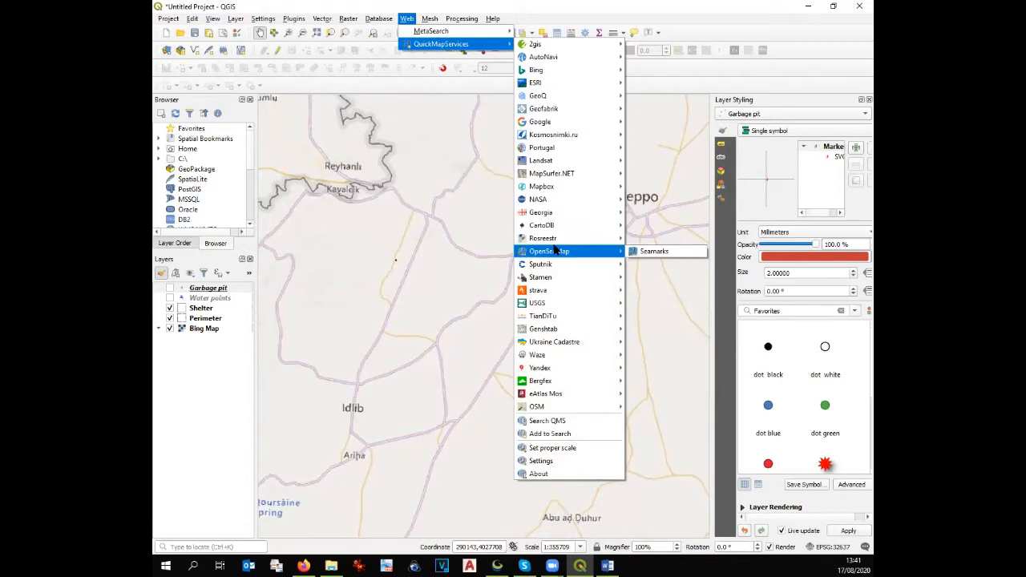
mouse_move(563, 126)
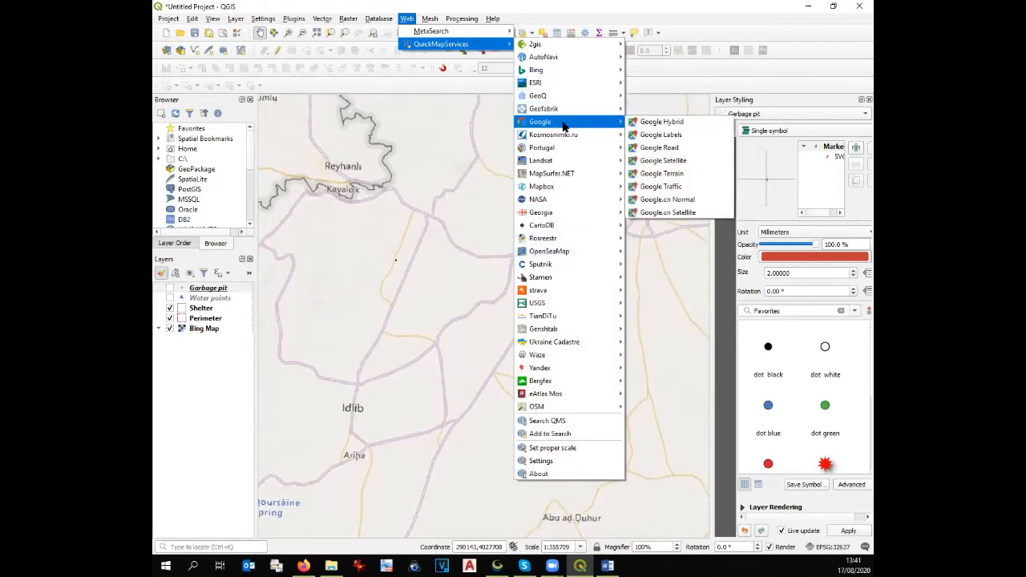
left_click(654, 146)
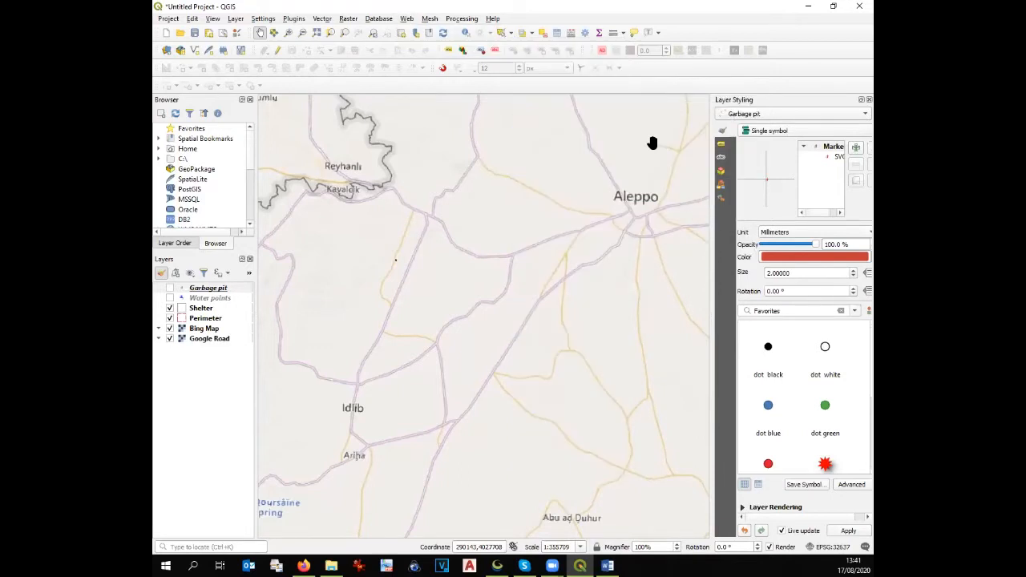
Compare the Google Road and Bing Map basemaps, leaving Bing Map shown and Google Road hidden
left_click(170, 328)
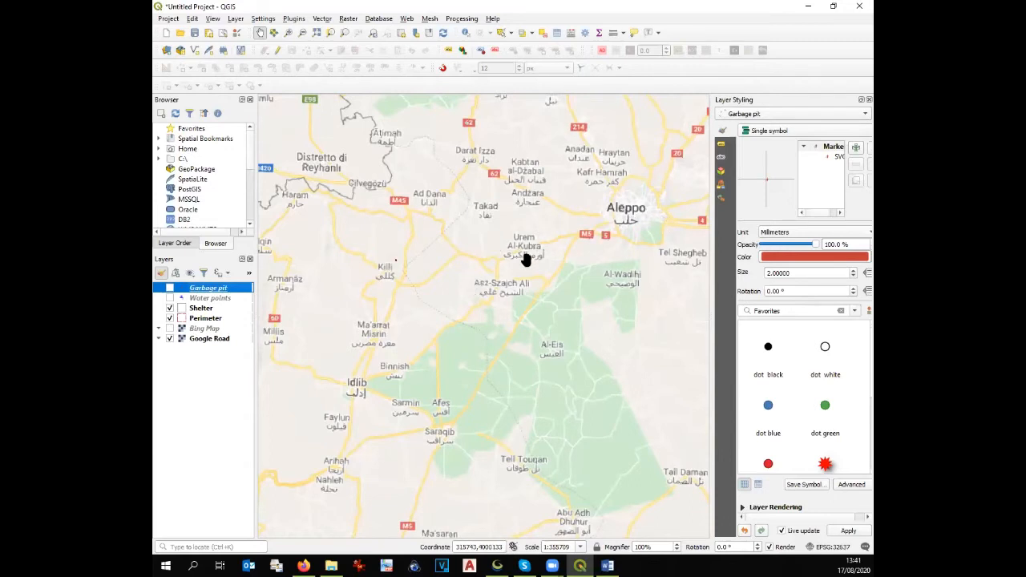
left_click(169, 338)
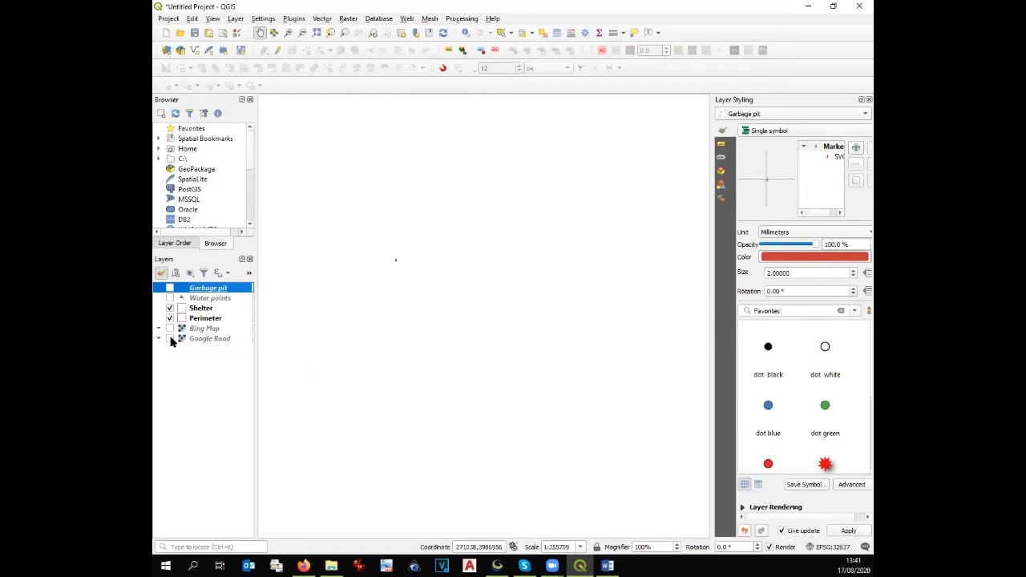
left_click(169, 329)
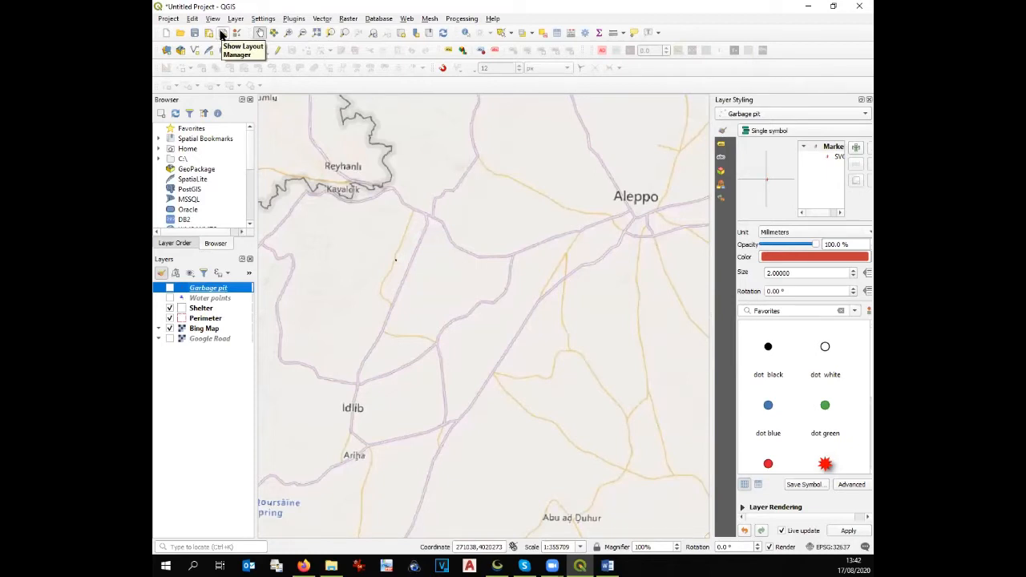
Create an empty print layout titled "Layout A4 Portrait" in the Layout Manager
left_click(222, 33)
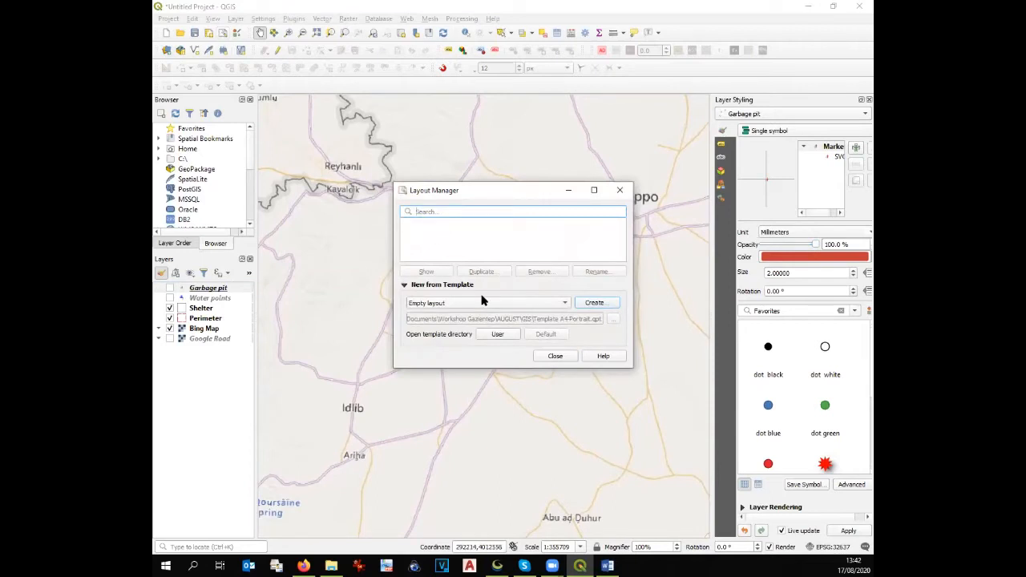
left_click(597, 303)
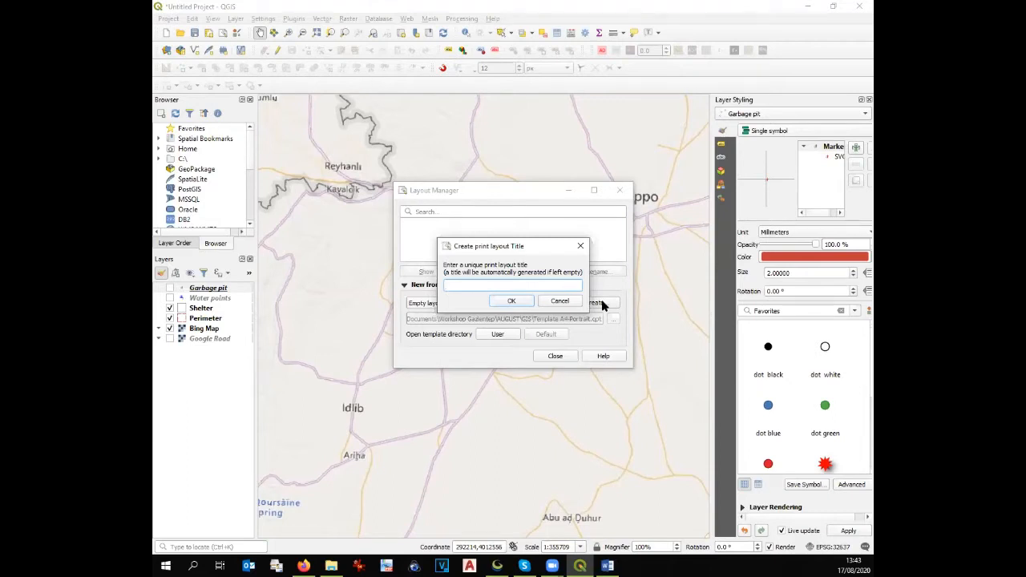
type("Layout A4 Portrait")
key("Return")
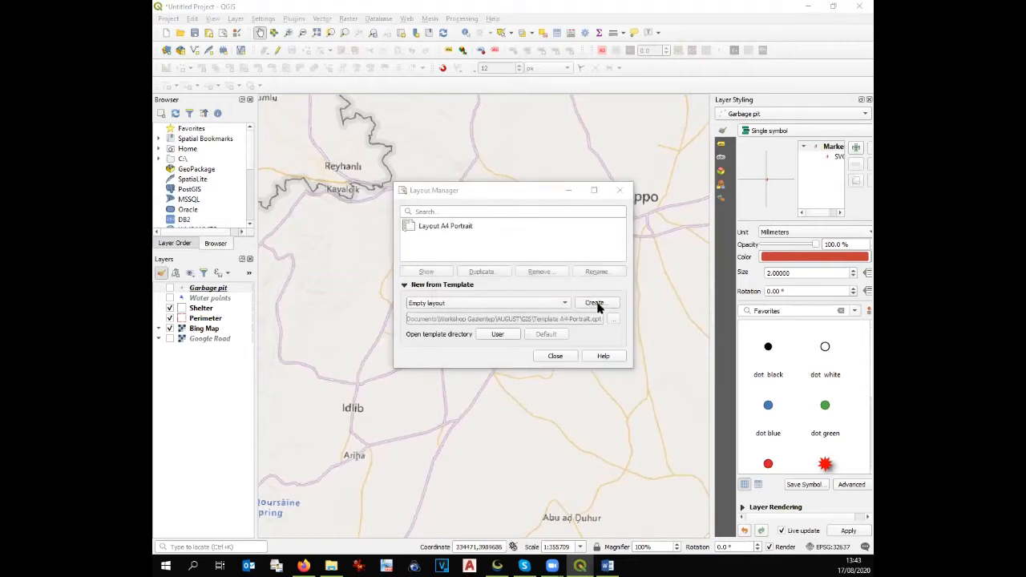
left_click(594, 303)
left_click(553, 304)
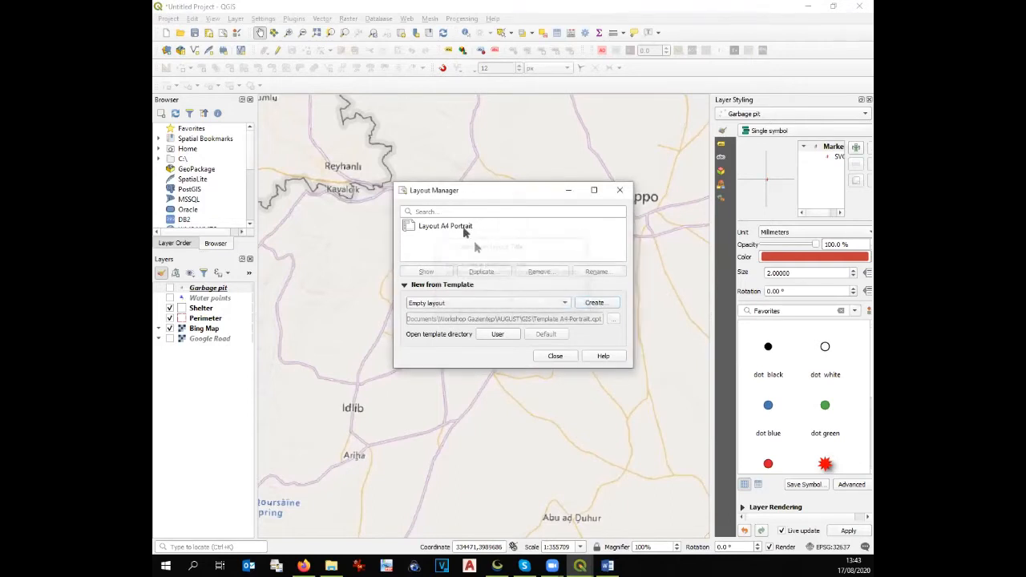
Open the "Layout A4 Portrait" print layout for editing
left_click(464, 228)
left_click(426, 272)
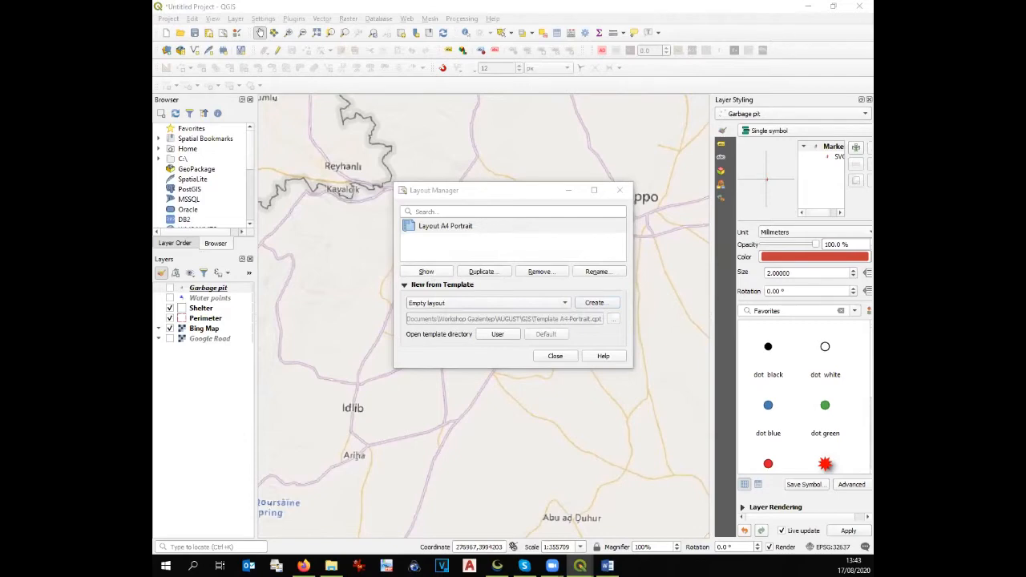
left_click(781, 110)
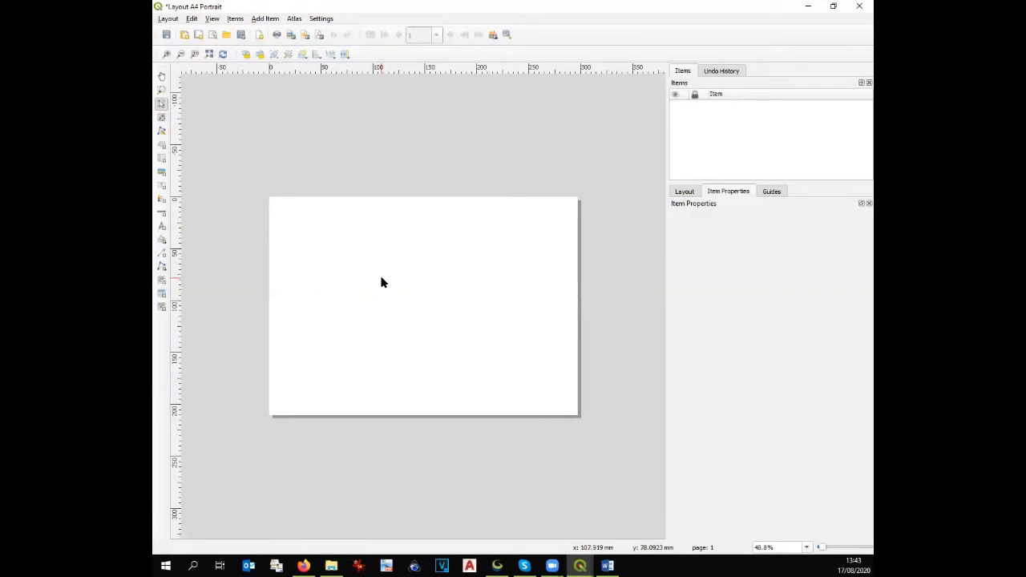
Set the layout page to A4 size with Portrait orientation
right_click(437, 300)
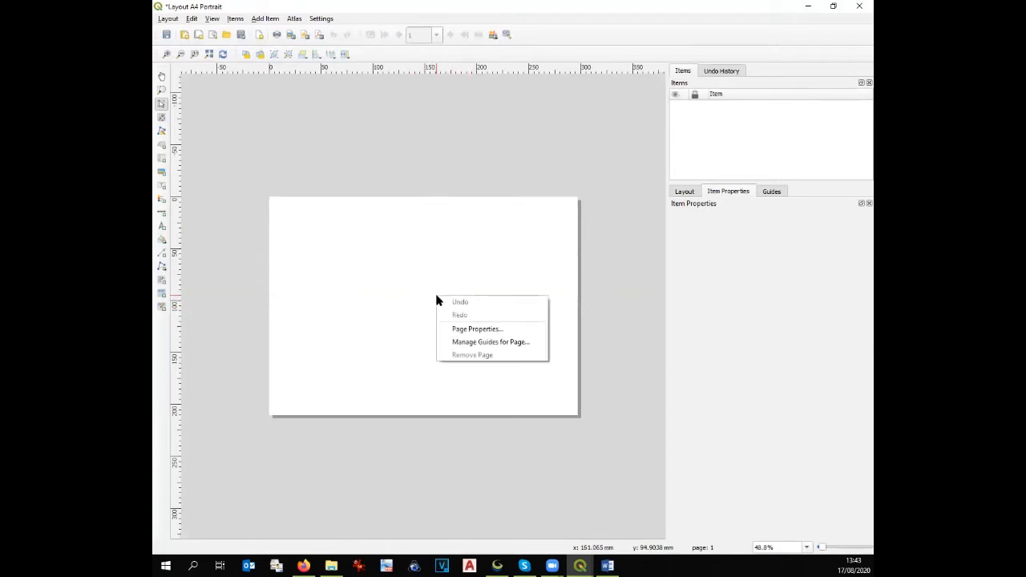
left_click(458, 330)
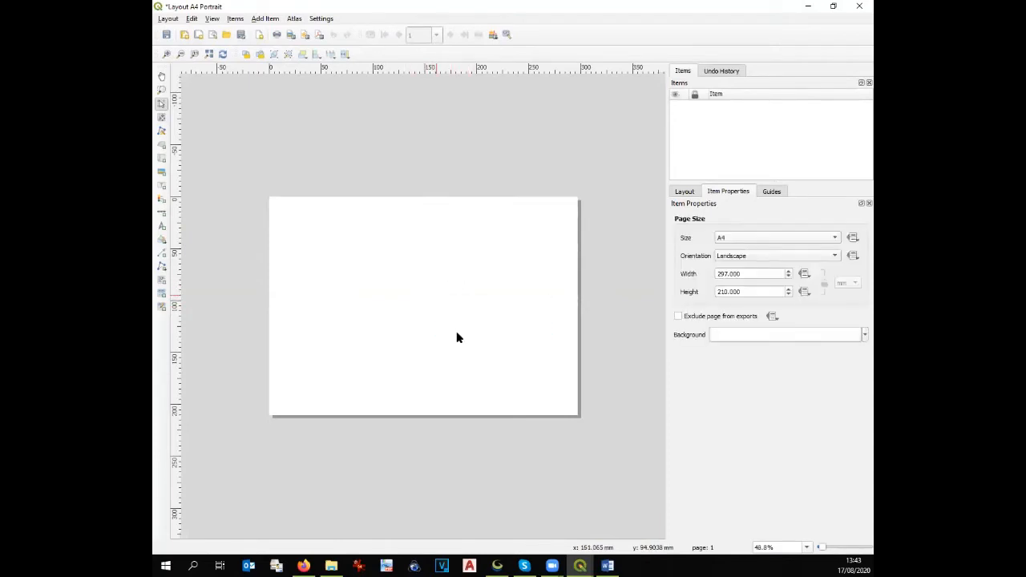
left_click(746, 238)
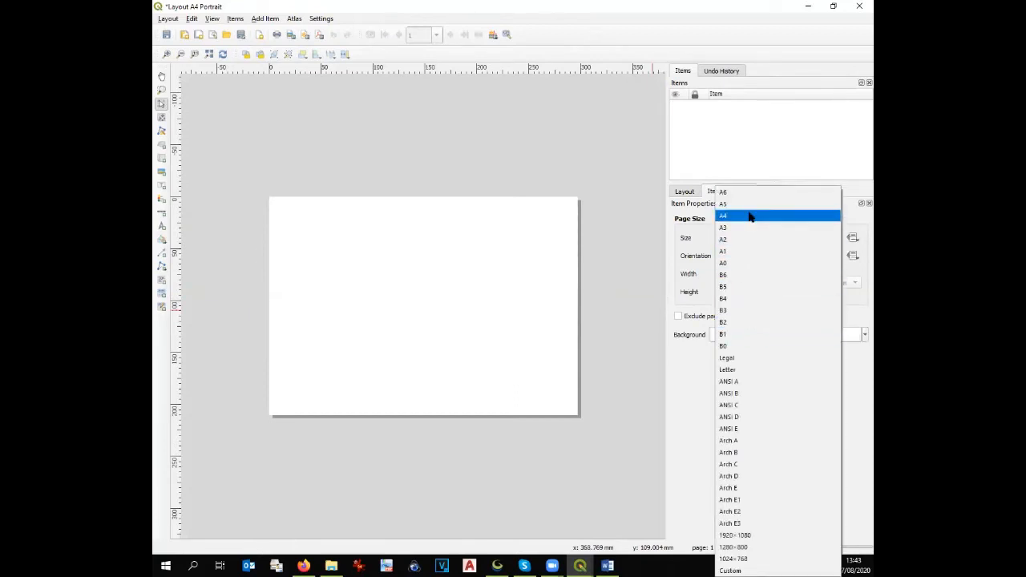
left_click(749, 216)
left_click(753, 255)
left_click(754, 243)
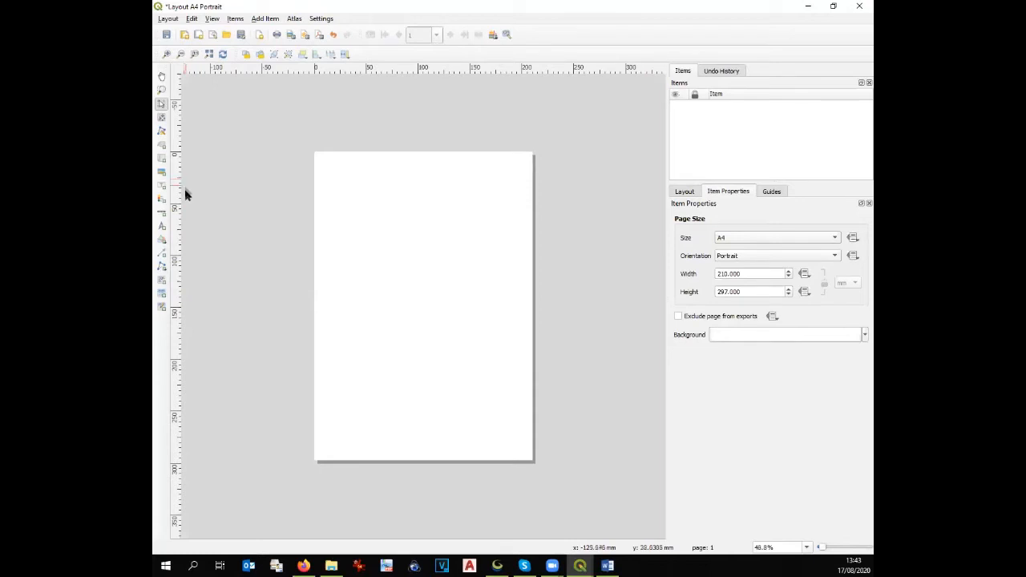
left_click(161, 240)
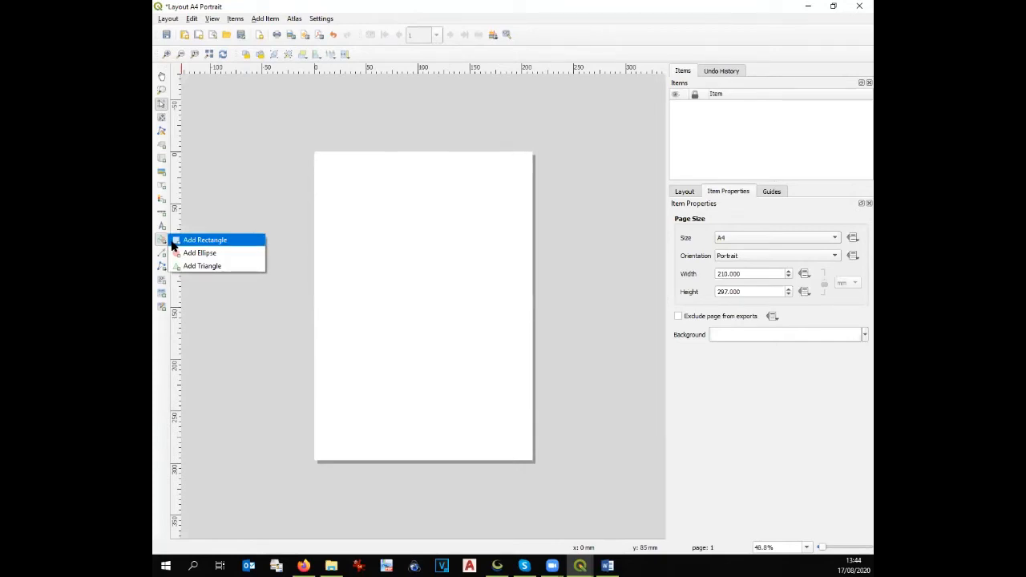
left_click(183, 240)
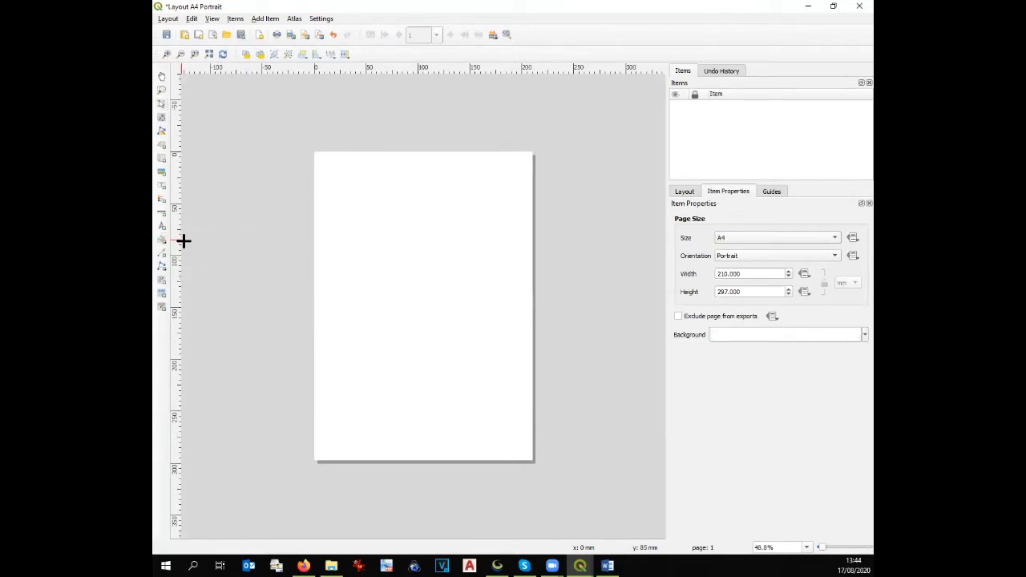
left_click(316, 152)
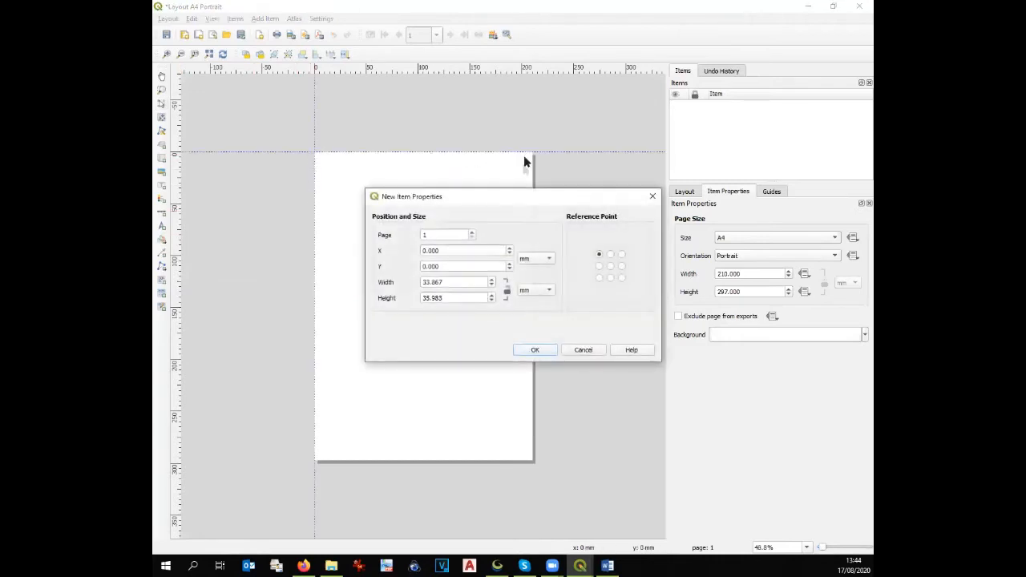
left_click(653, 196)
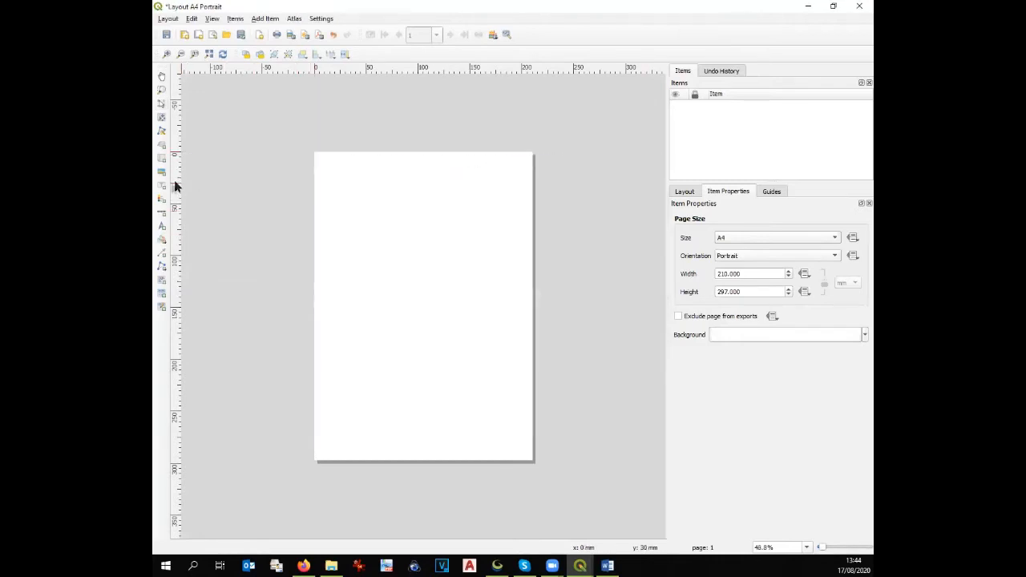
Draw a rectangle about 210 mm wide and 6 mm high along the page's upper edge
left_click(162, 240)
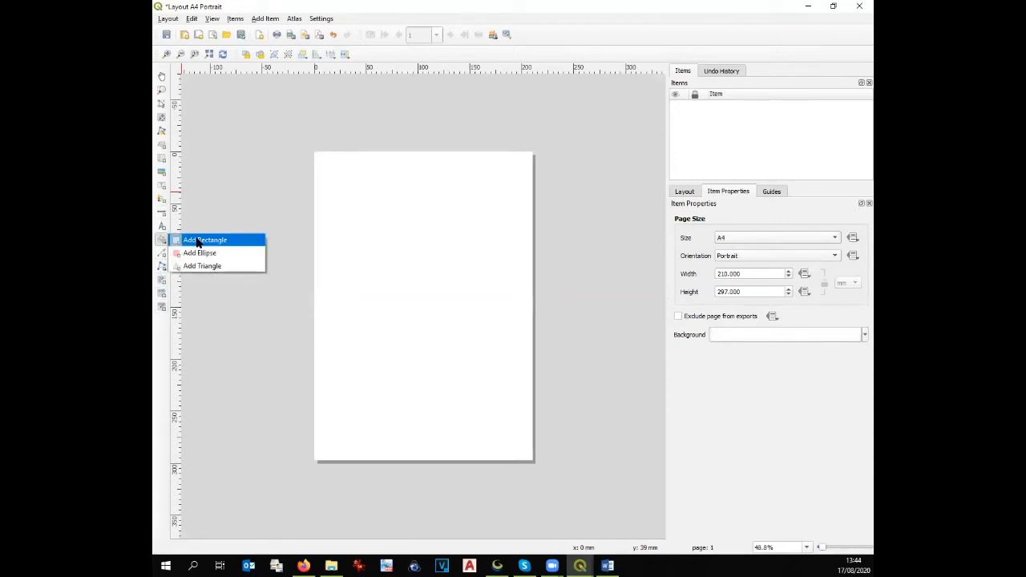
left_click(200, 239)
left_click_drag(314, 151, 531, 156)
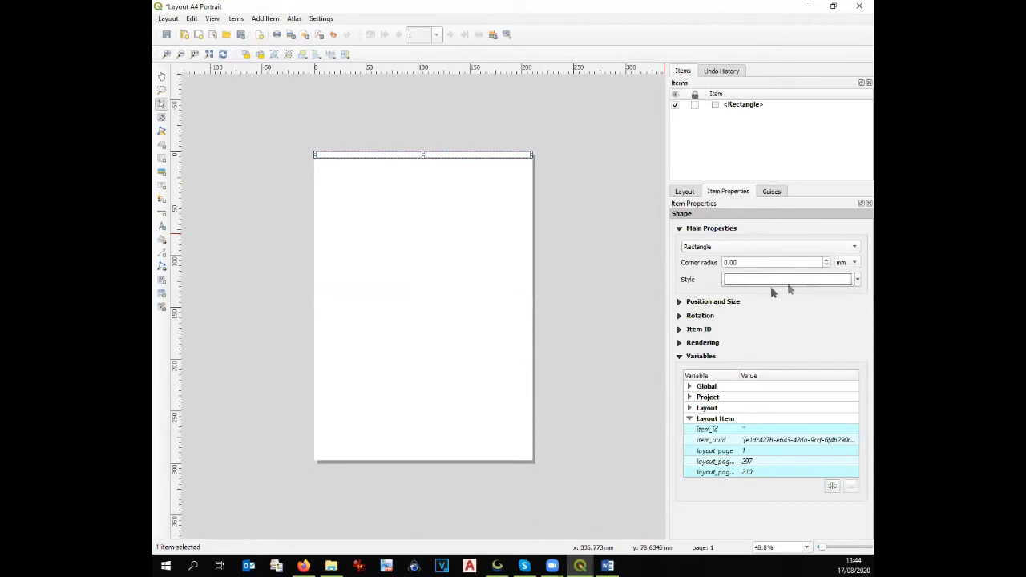
Set the rectangle's height to 4 mm
left_click_drag(666, 196, 610, 195)
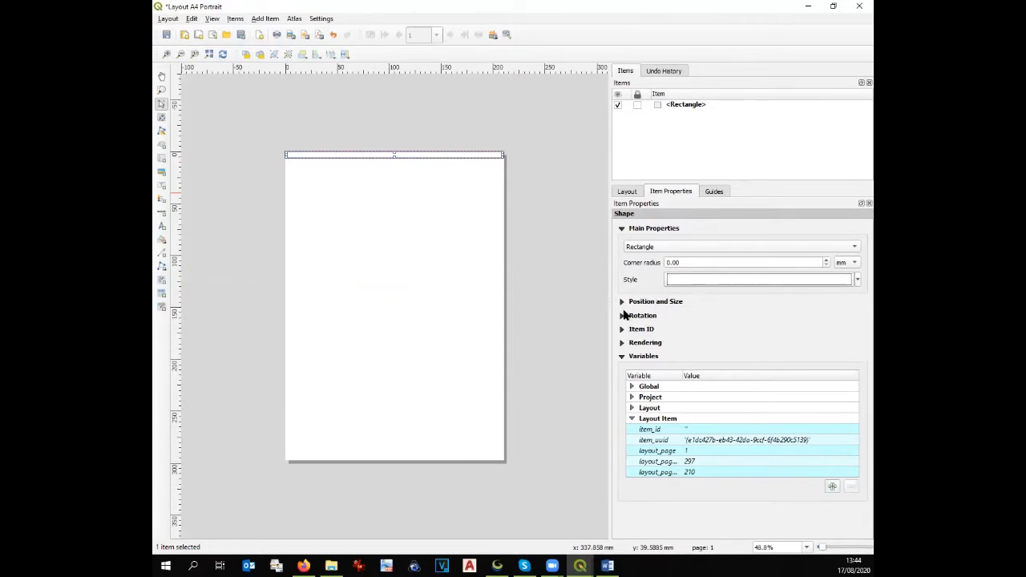
left_click(623, 302)
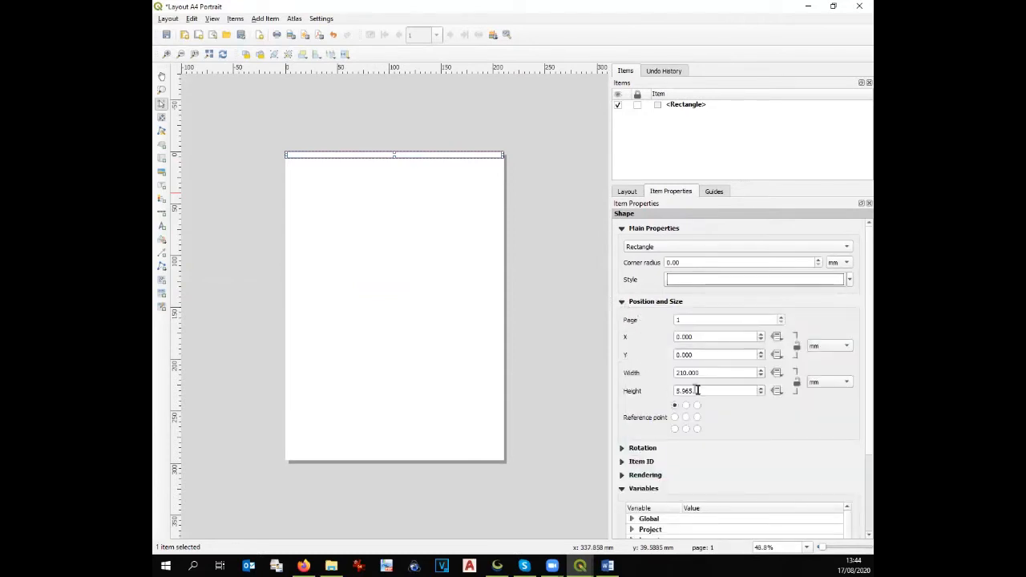
left_click_drag(694, 390, 666, 393)
type("4")
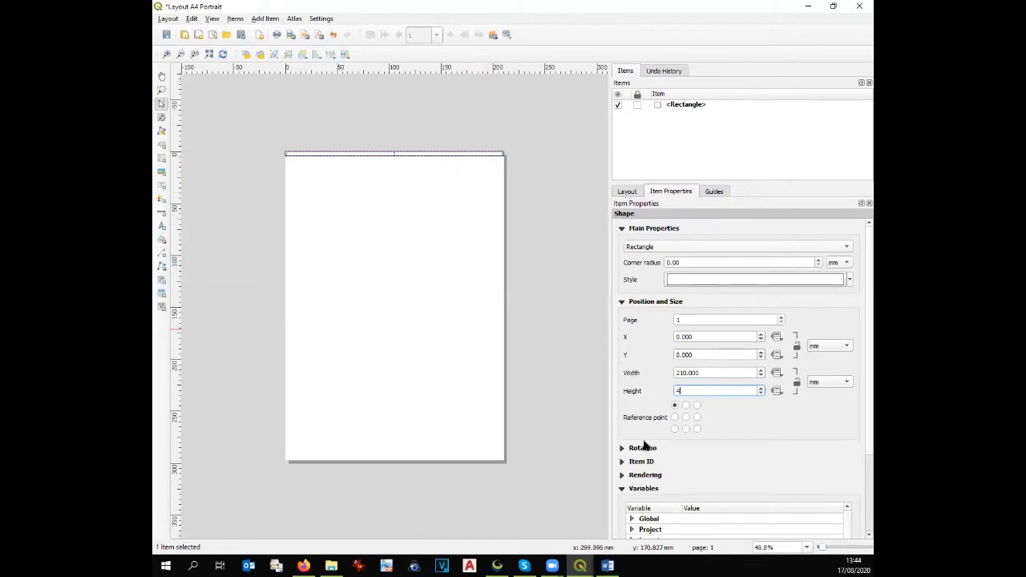
Fill the rectangle with light blue and set its stroke style to No Pen
left_click(849, 279)
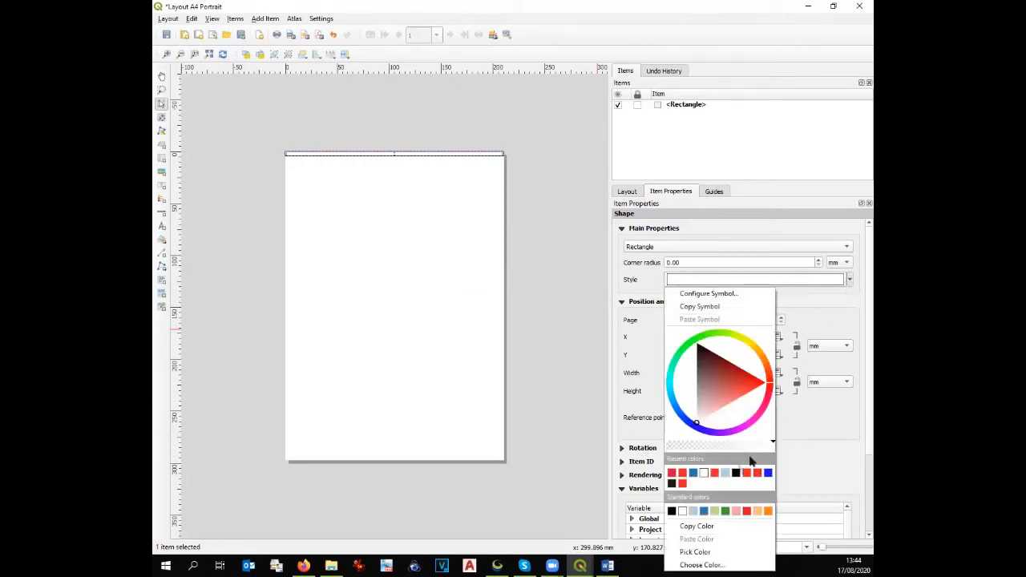
left_click(725, 473)
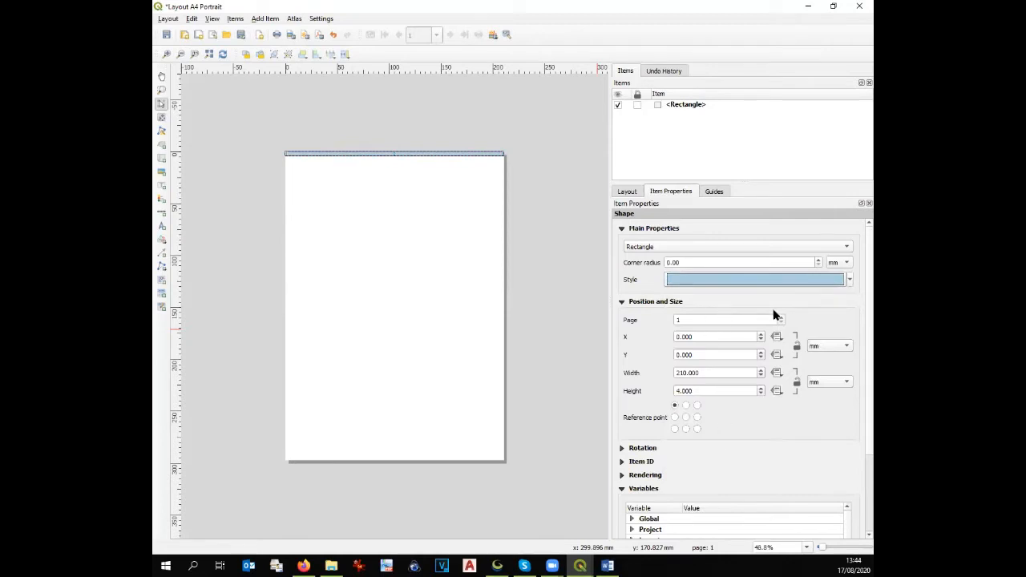
left_click(796, 280)
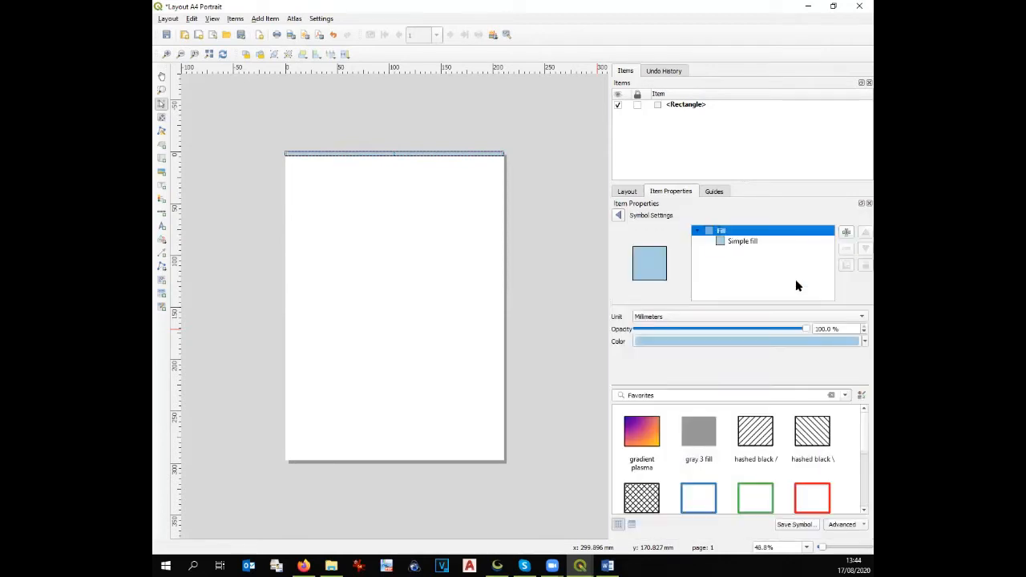
left_click(754, 241)
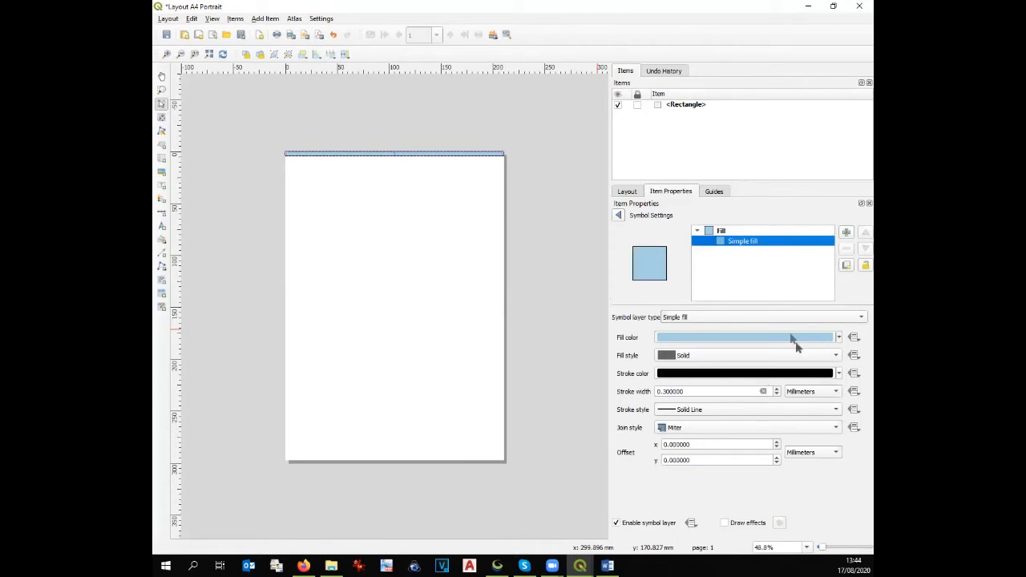
left_click(721, 409)
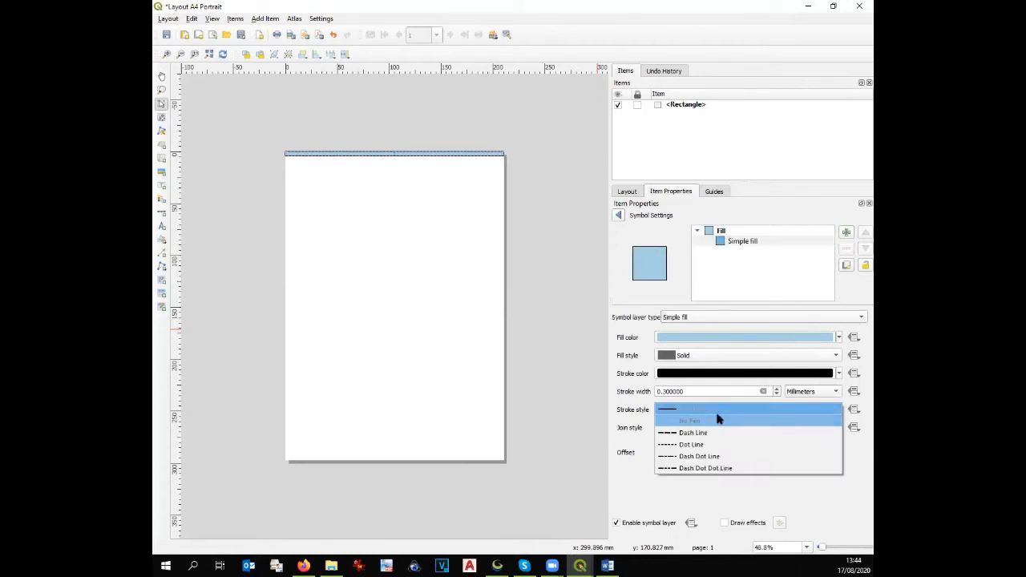
left_click(716, 419)
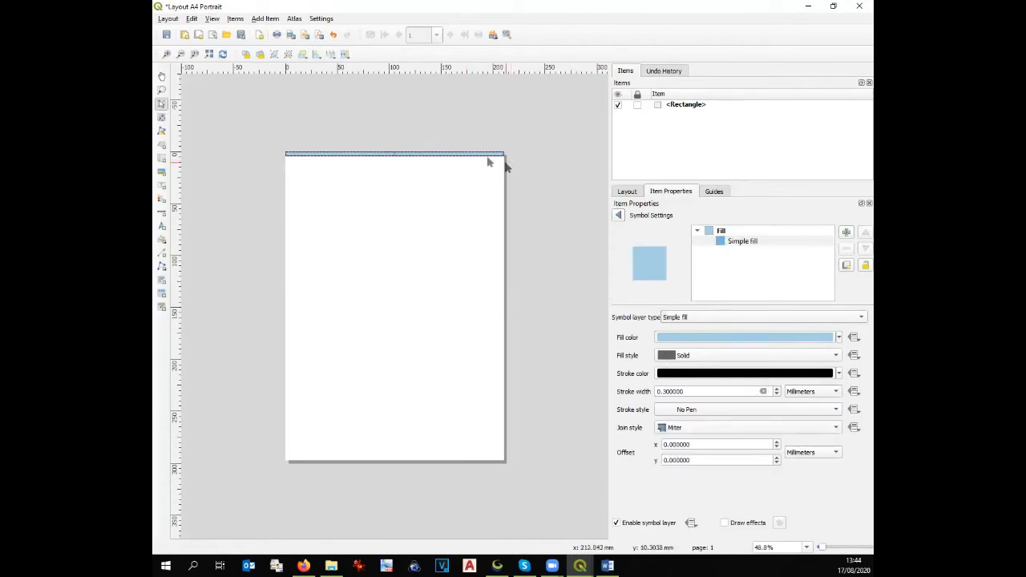
scroll(503, 159, "up", 1)
scroll(531, 171, "down", 1)
left_click(543, 184)
scroll(461, 134, "up", 2)
scroll(547, 97, "down", 2)
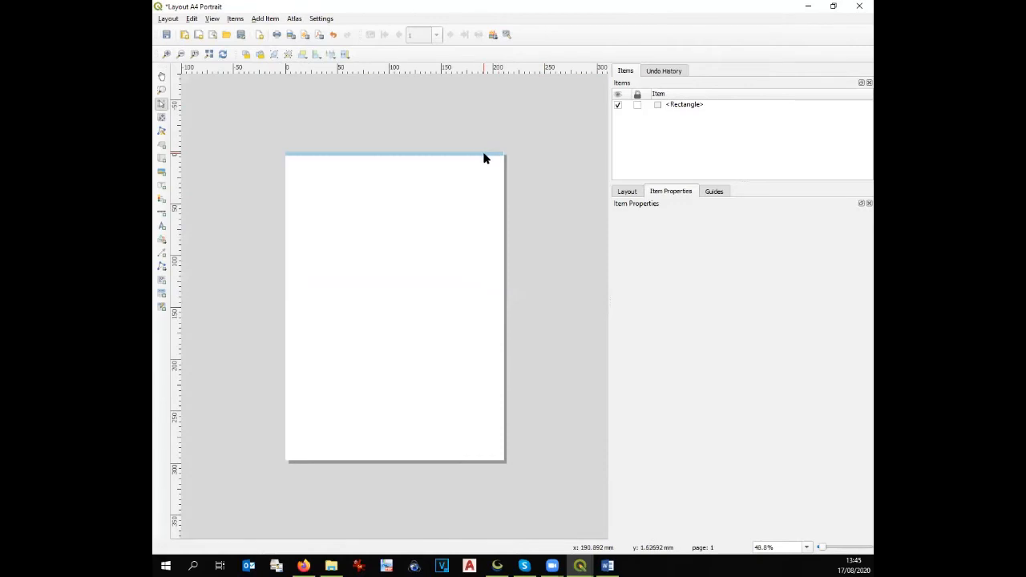
Copy the light blue rectangle and paste a duplicate into the layout
left_click(483, 153)
key("ctrl+c")
key("ctrl+v")
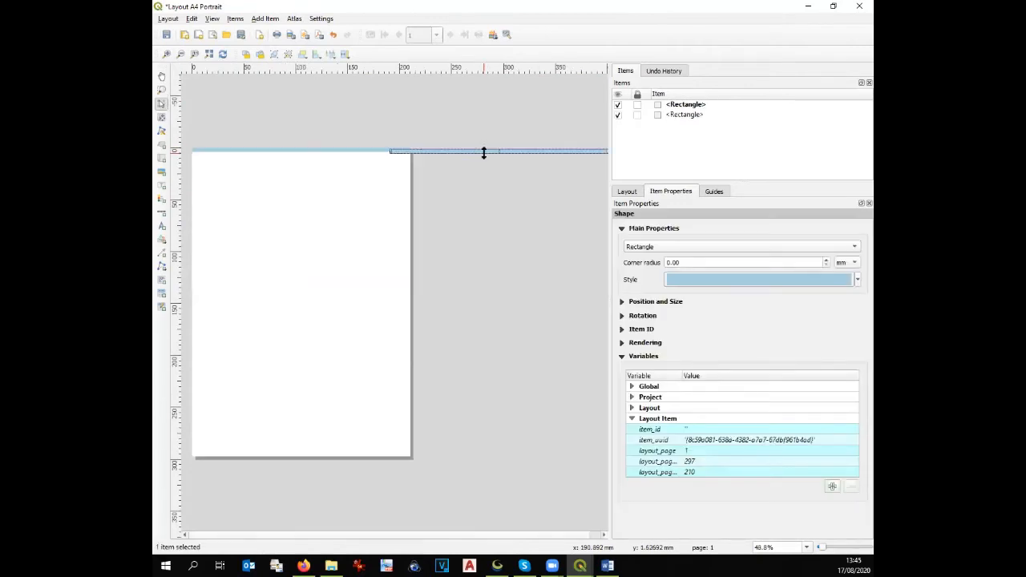
Move the pasted blue band about 20 mm below the page's upper edge and place another copy along the lower edge
mouse_move(483, 151)
left_mouse_down()
mouse_move(256, 176)
mouse_move(287, 173)
left_mouse_up()
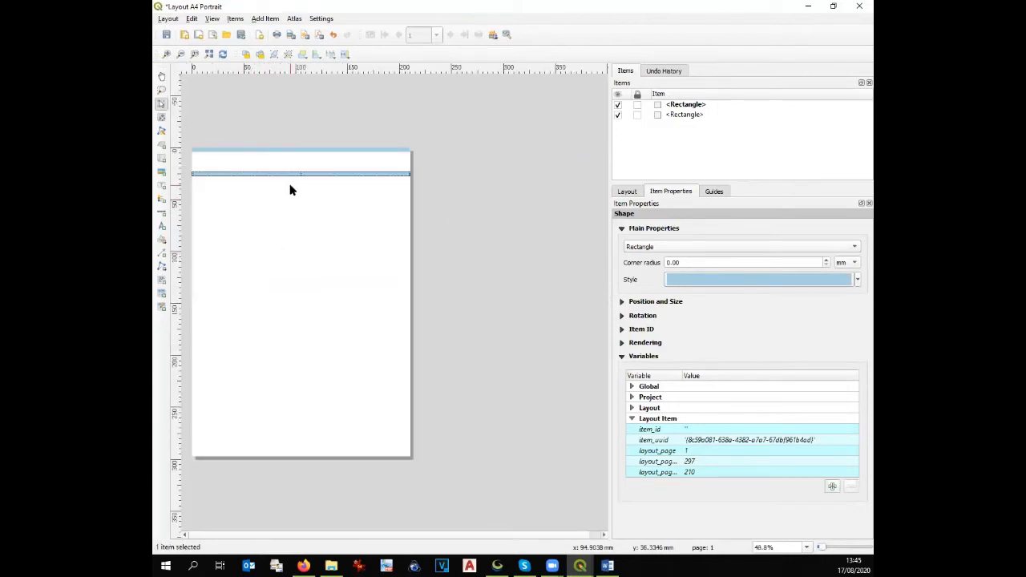
key("ctrl+v")
left_click_drag(387, 190, 289, 455)
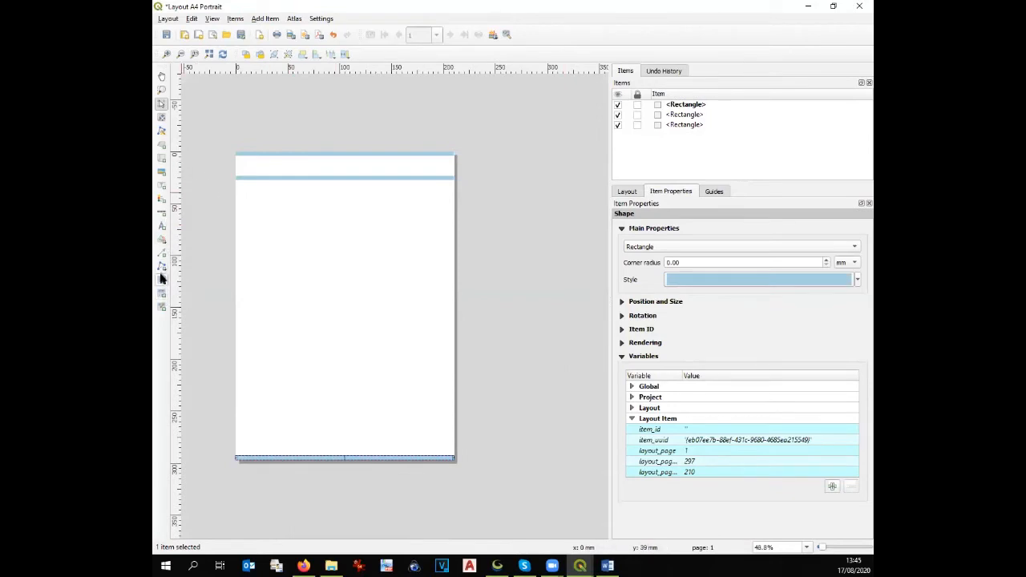
Draw a narrow vertical rectangle about 295 mm high along the page's left edge
left_click(161, 239)
left_click(223, 239)
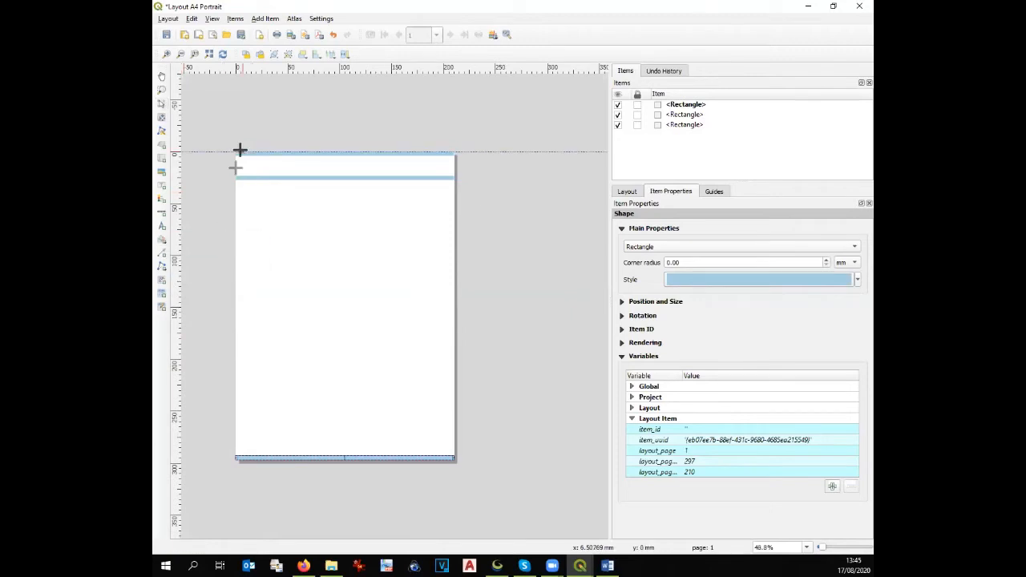
scroll(232, 149, "up", 1)
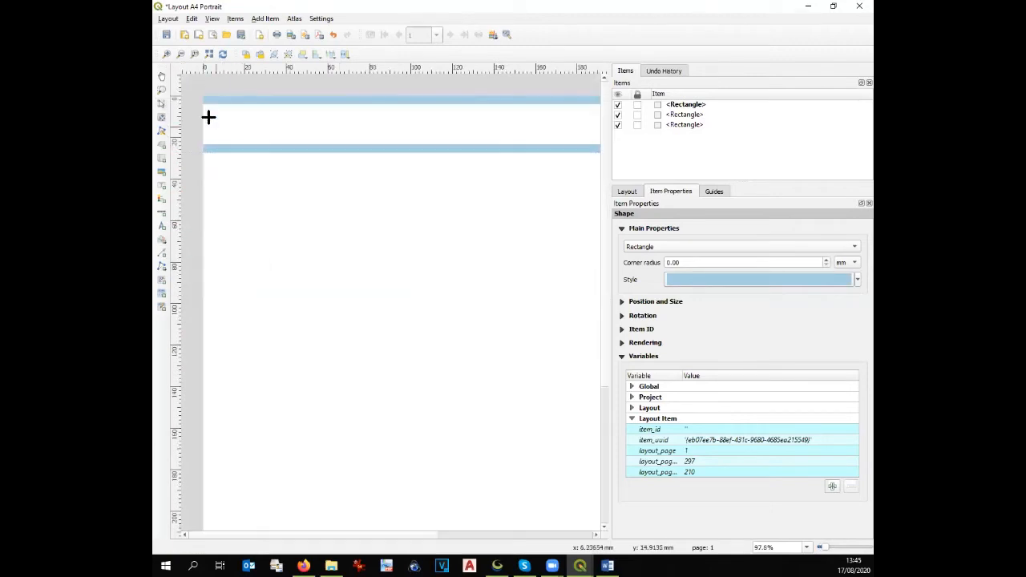
left_click_drag(205, 95, 319, 383)
scroll(247, 344, "down", 1)
scroll(248, 339, "down", 1)
scroll(312, 377, "up", 2)
scroll(254, 465, "down", 2)
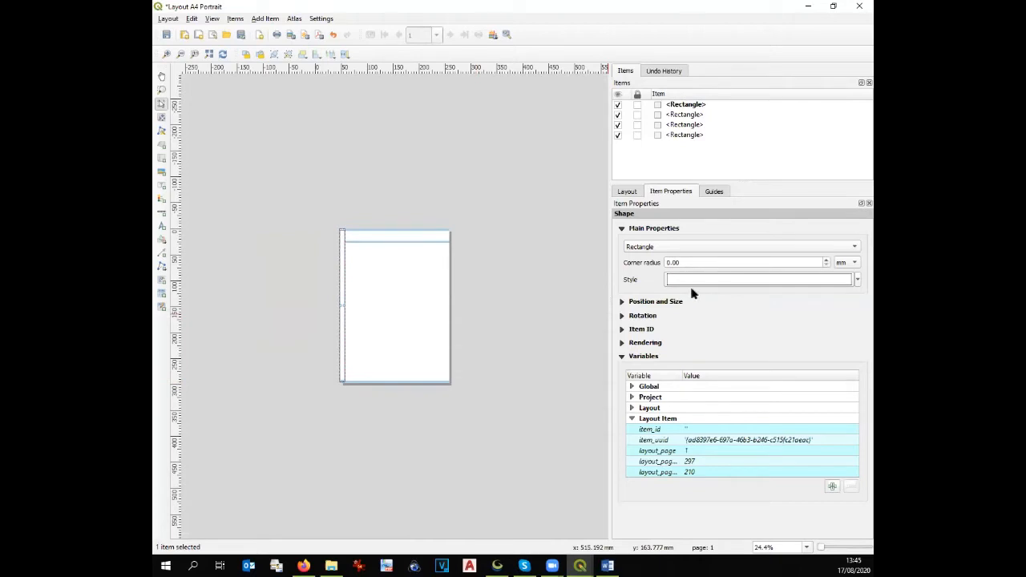
Set the vertical rectangle's stroke color to light blue and its stroke style to No Pen
left_click(829, 280)
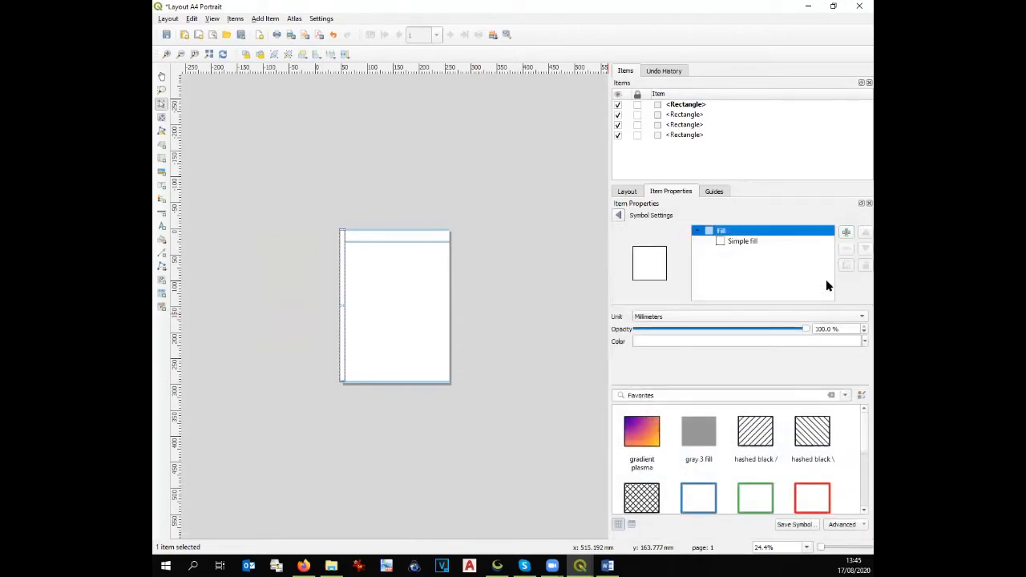
left_click(751, 242)
left_click(740, 377)
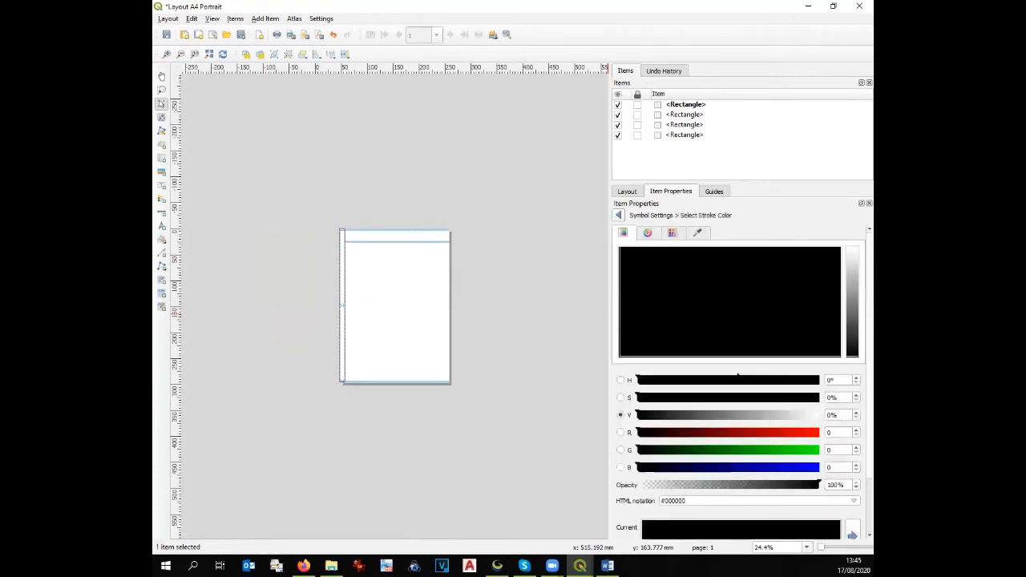
left_click(618, 215)
left_click(840, 375)
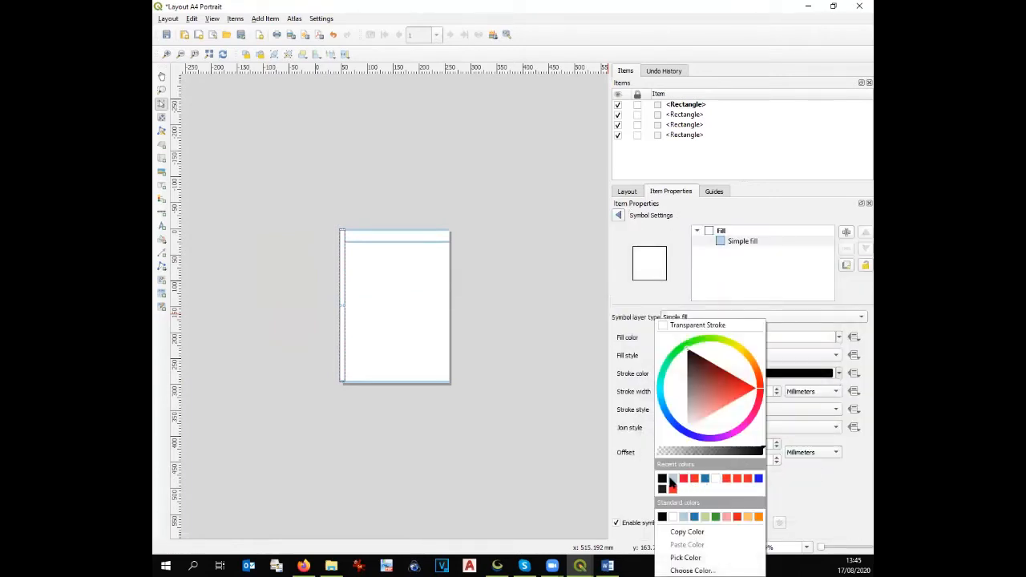
left_click(673, 478)
left_click(693, 410)
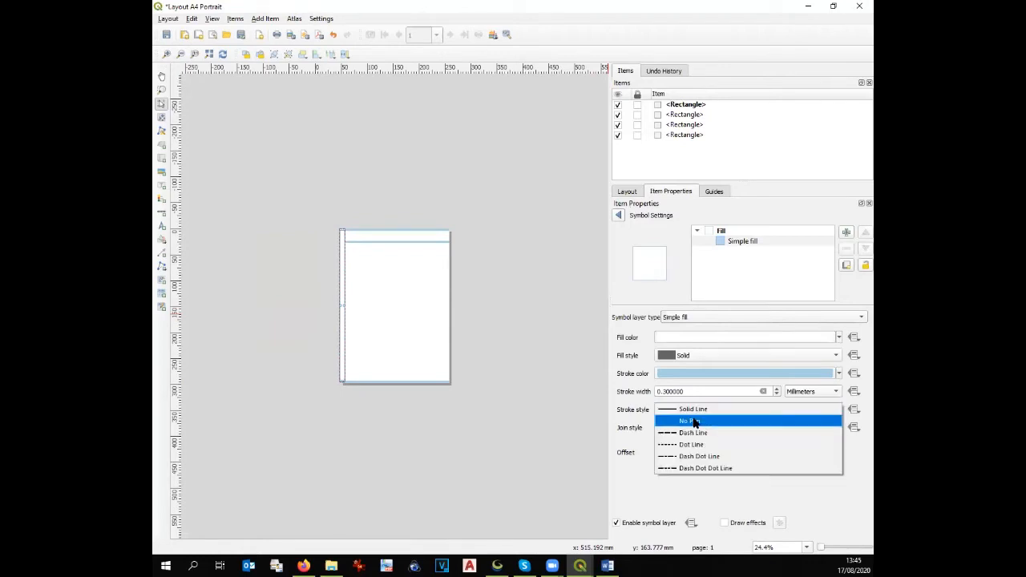
left_click(692, 417)
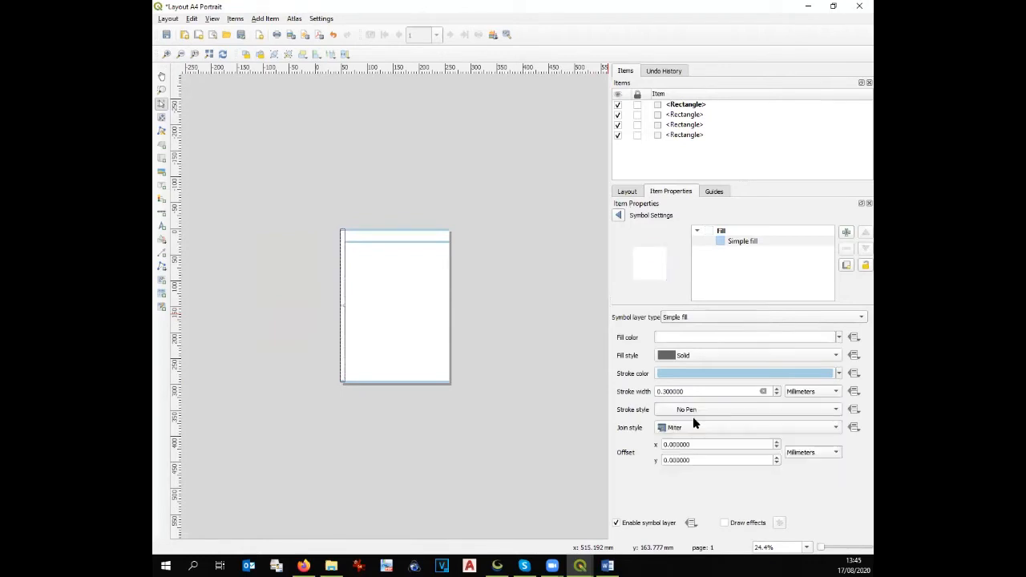
left_click(618, 215)
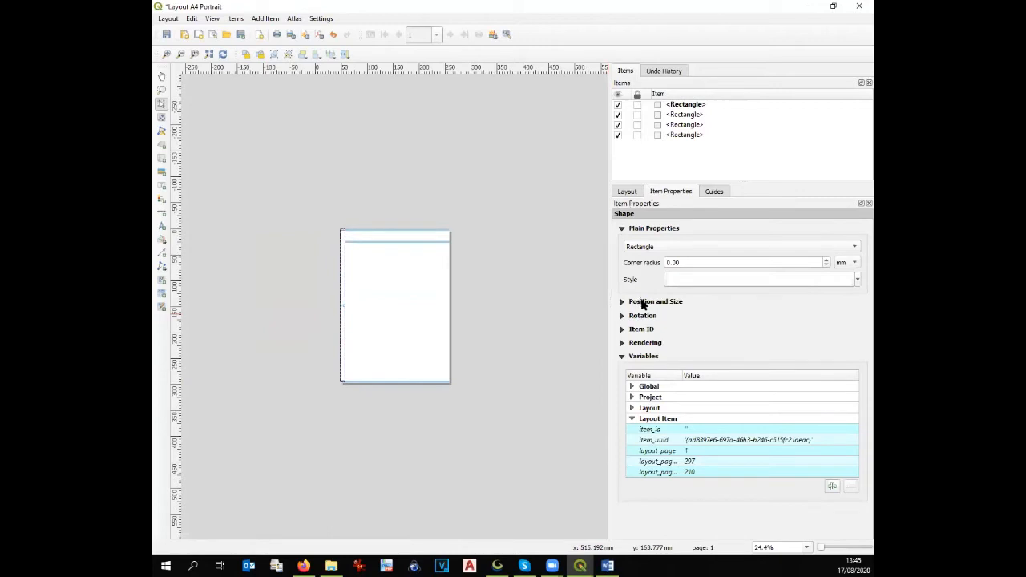
Set the vertical rectangle's width to 4 mm
left_click(641, 302)
left_click_drag(708, 373, 669, 378)
type("4")
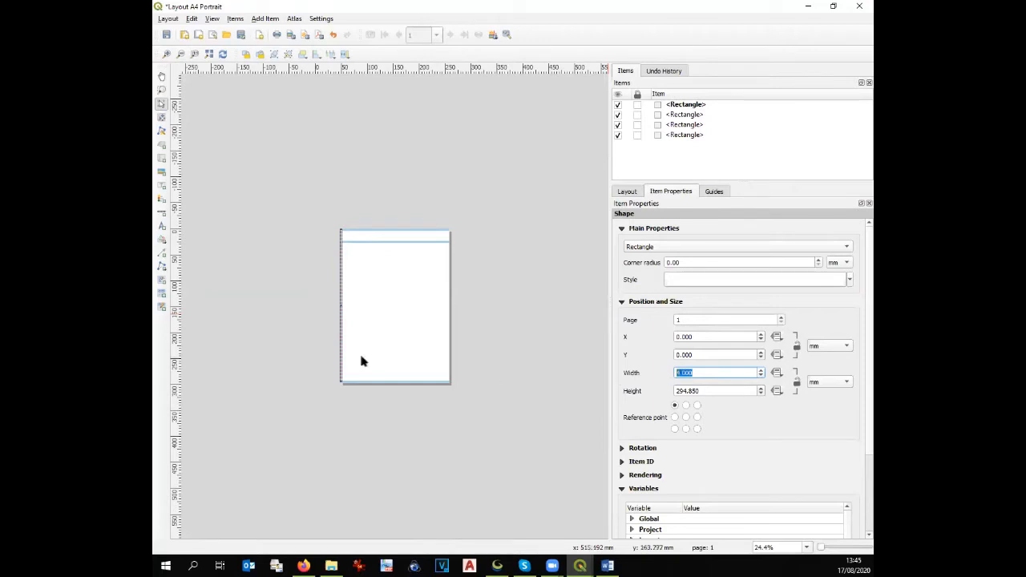
left_click(431, 414)
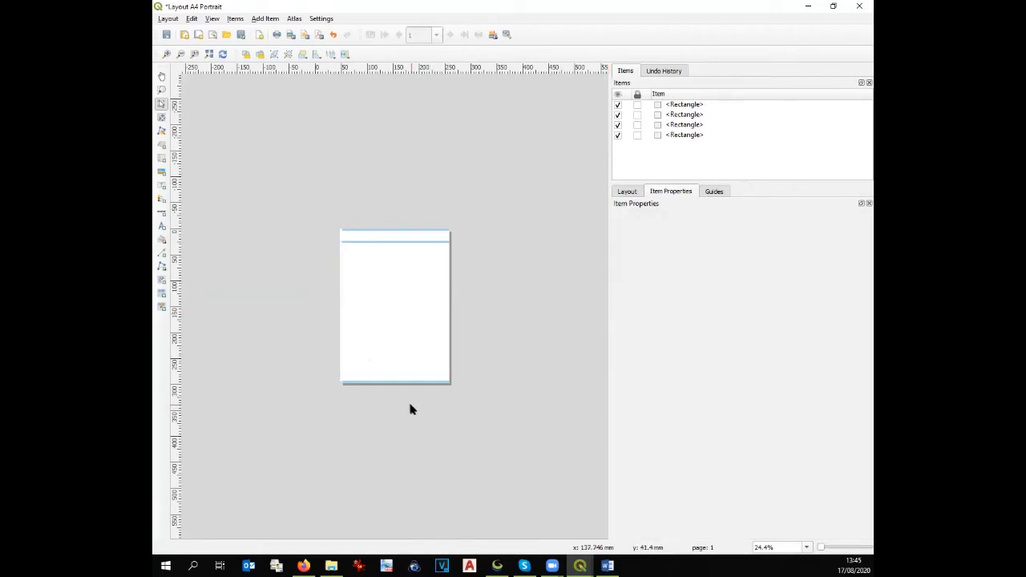
Fill the vertical rectangle along the left page edge with the same light blue as the horizontal bands
left_click(341, 363)
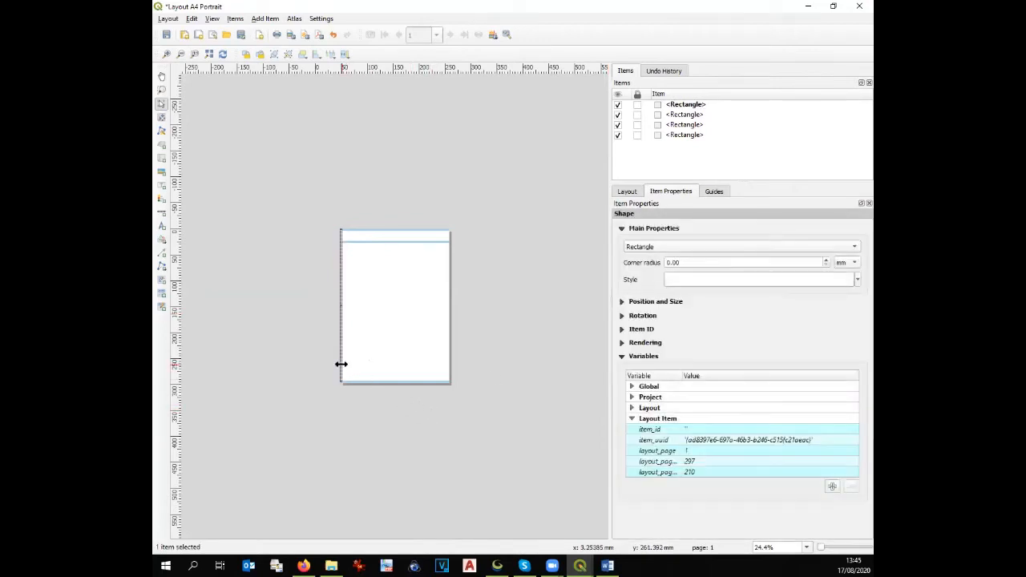
left_click(765, 279)
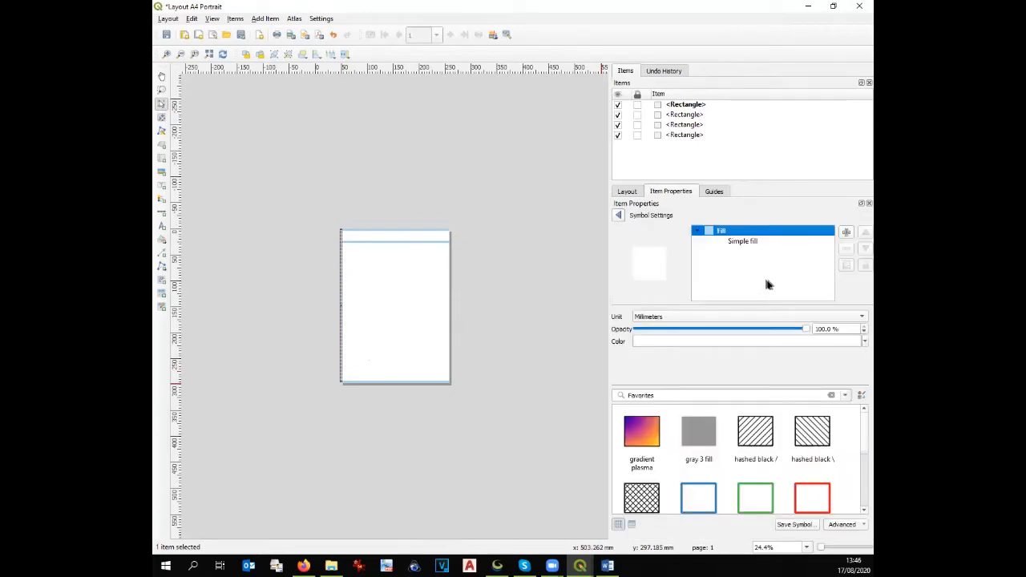
left_click(757, 242)
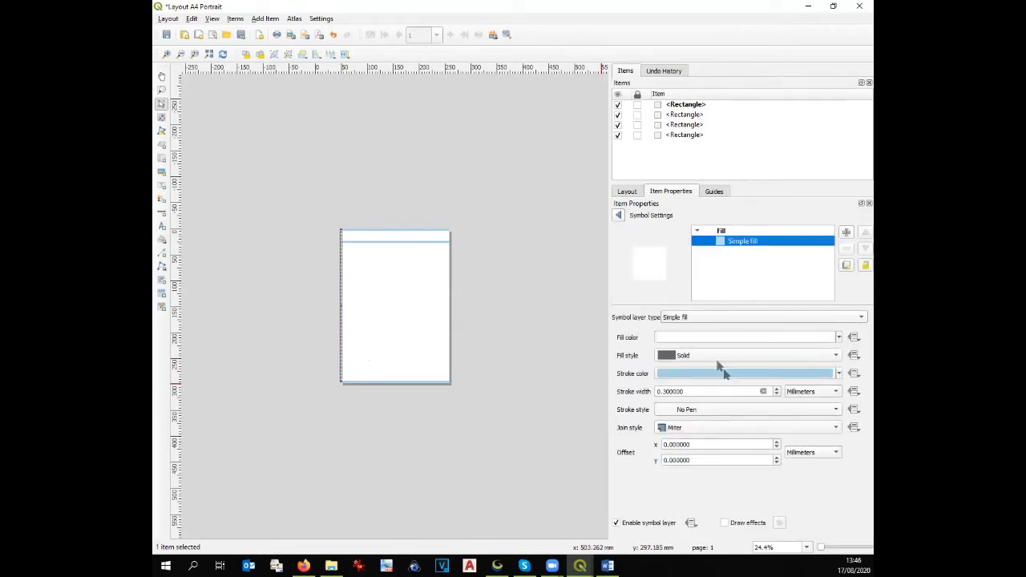
left_click(703, 337)
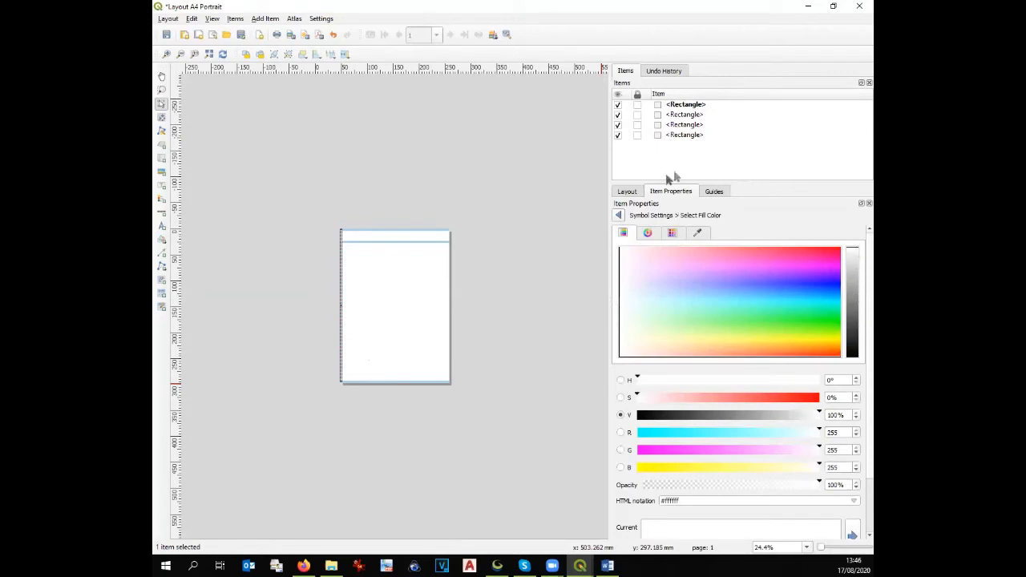
left_click(618, 215)
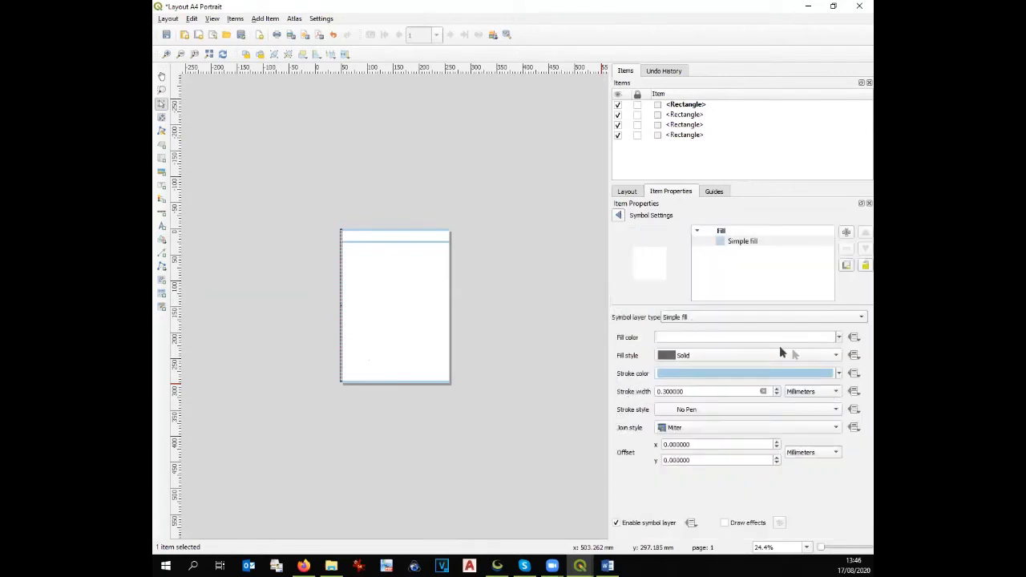
left_click(836, 355)
left_click(838, 337)
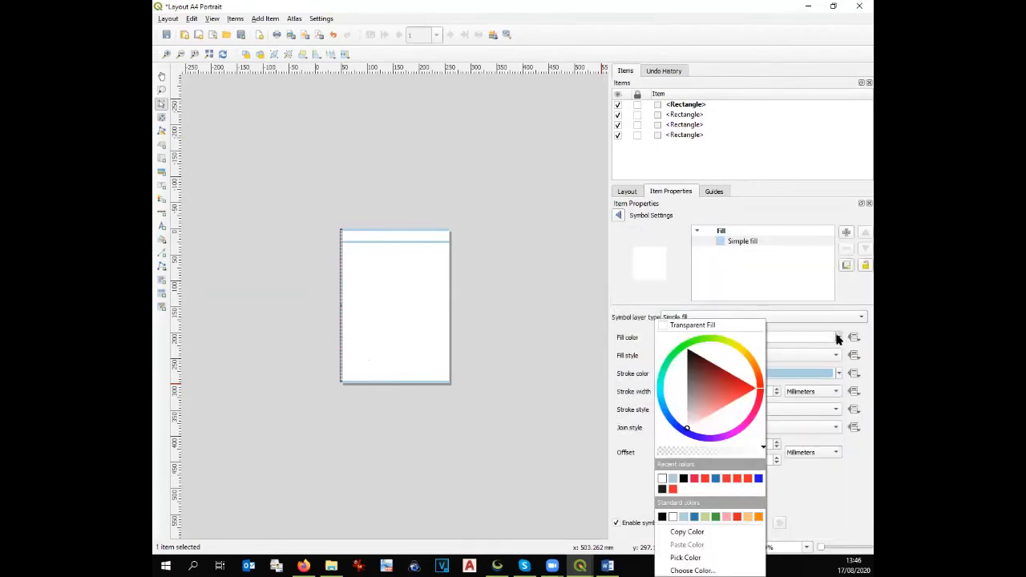
left_click(784, 328)
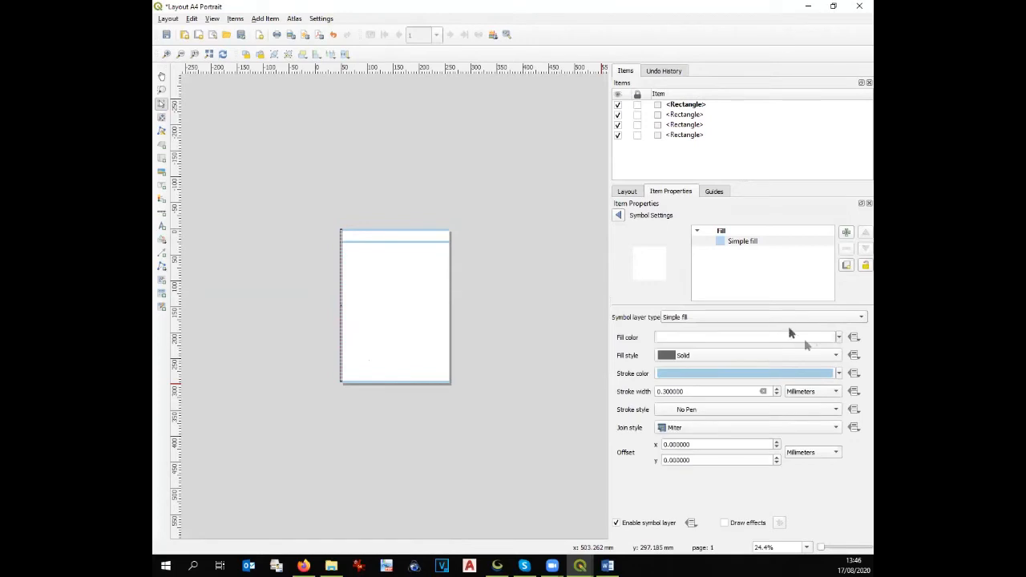
left_click(838, 337)
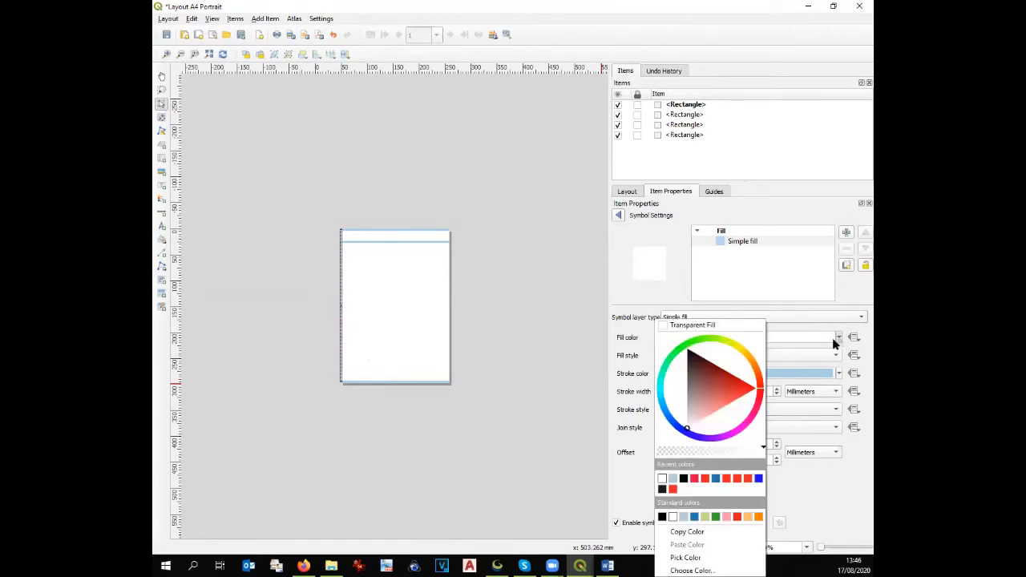
left_click(674, 478)
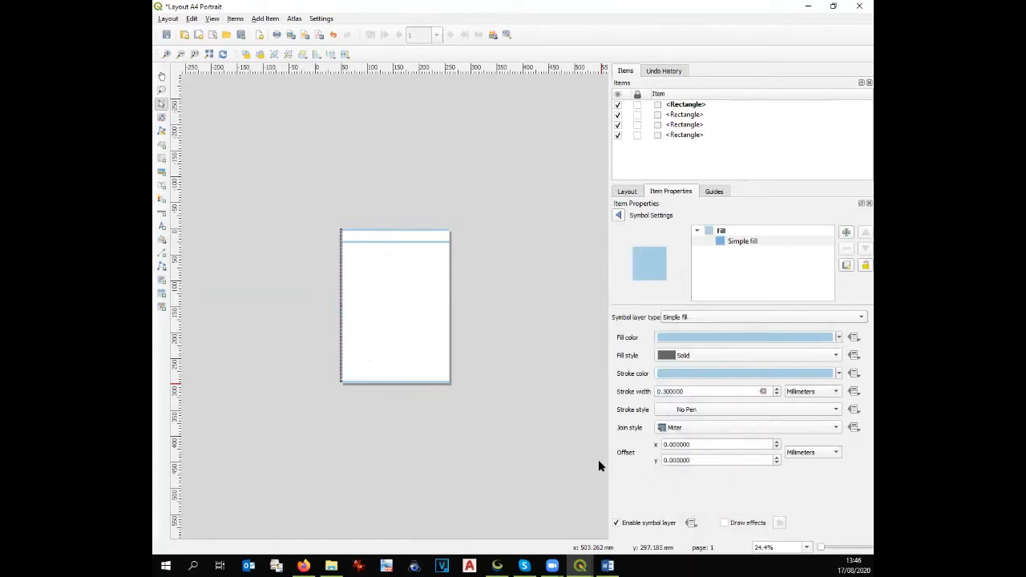
Duplicate the left vertical blue band and place the copy along the page's right edge
left_click(374, 313)
left_click(341, 320)
scroll(341, 319, "up", 1)
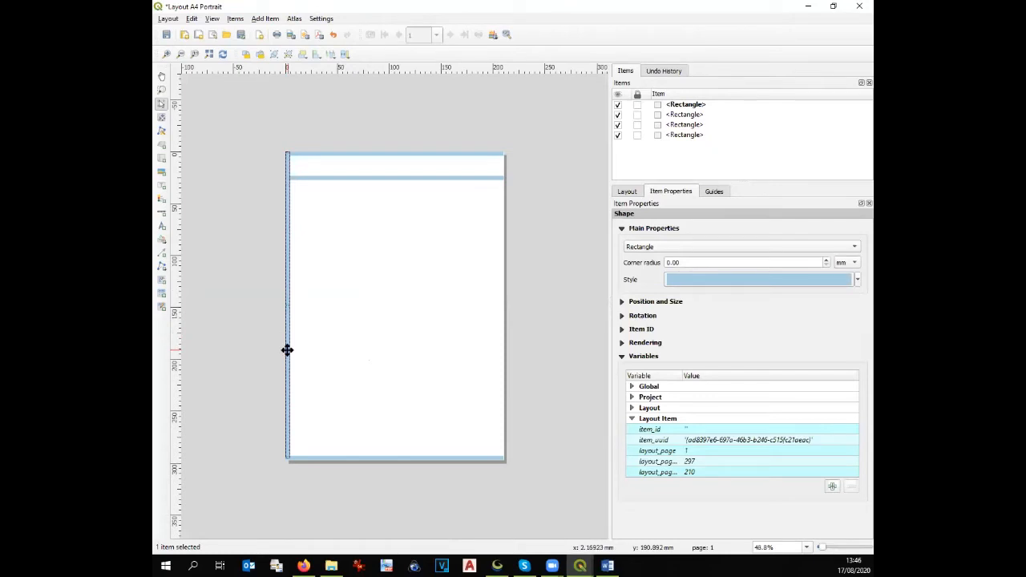
key("ctrl+v")
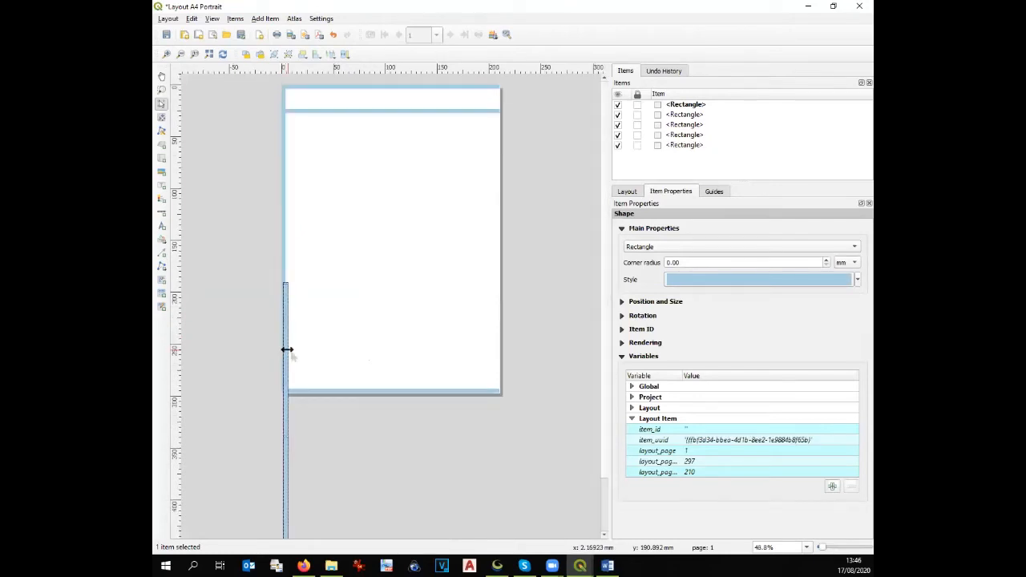
scroll(285, 371, "up", 1)
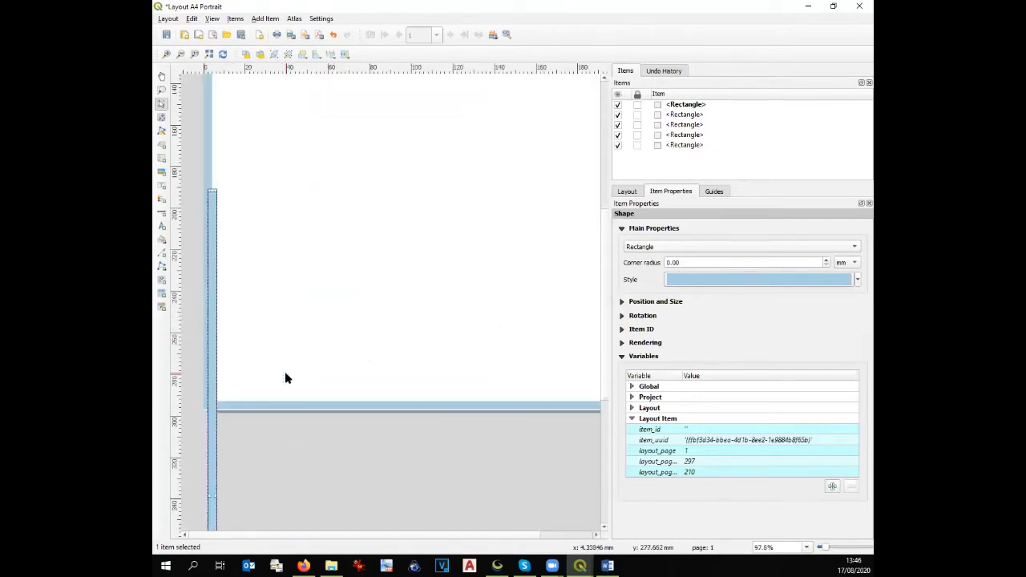
left_click_drag(215, 373, 580, 67)
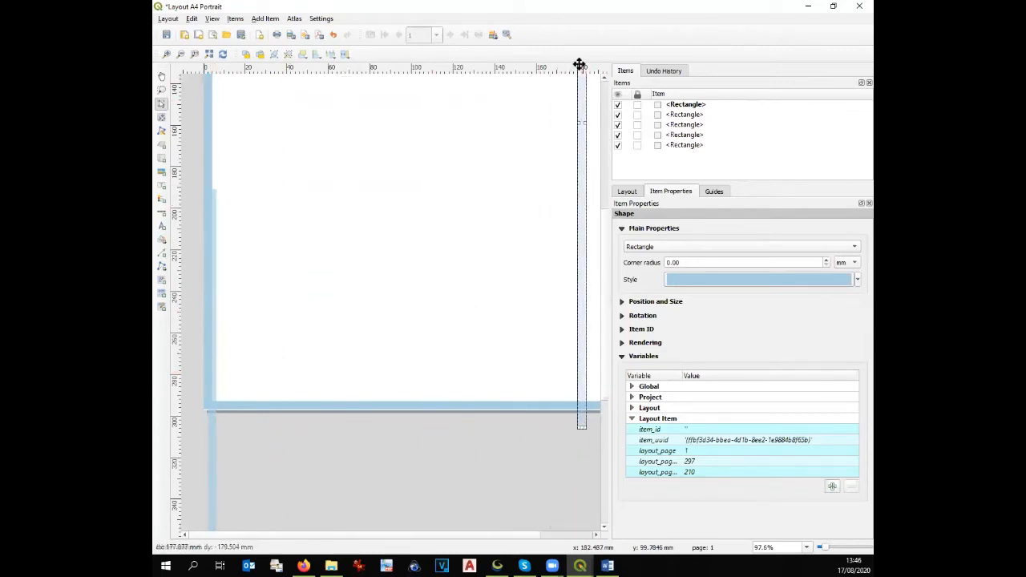
scroll(457, 211, "down", 2)
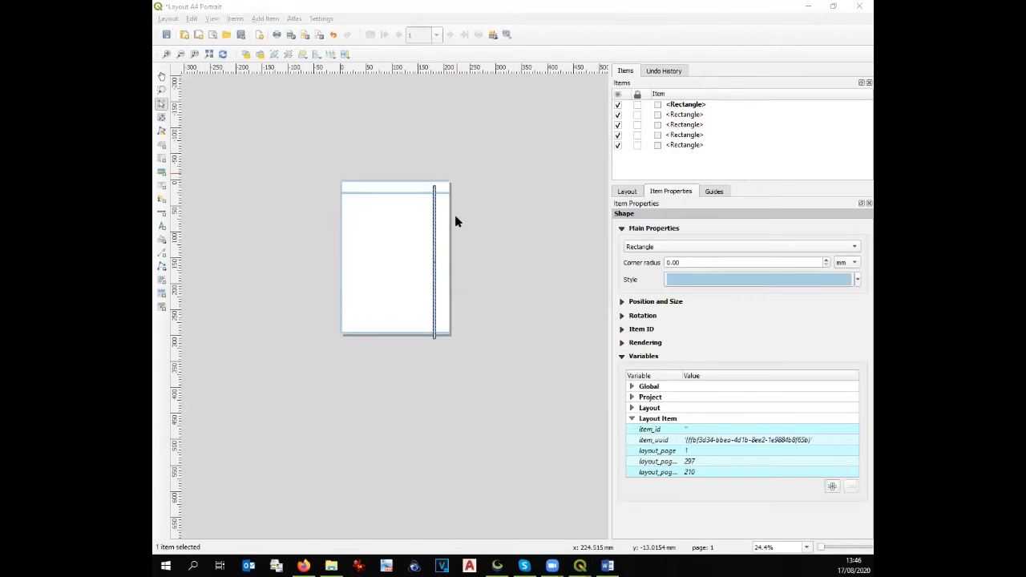
scroll(454, 215, "up", 1)
left_click_drag(469, 336, 501, 330)
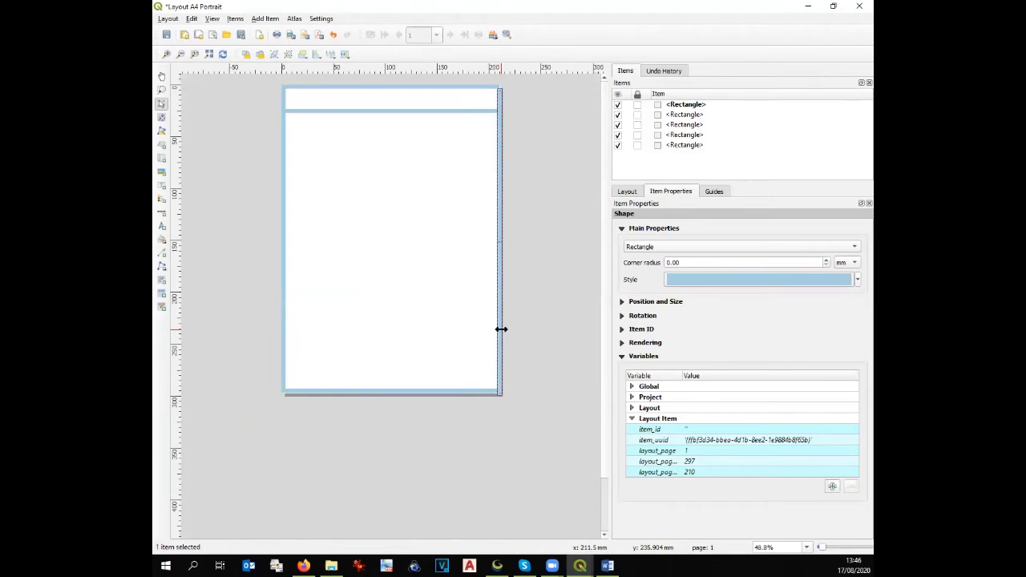
Align the right vertical band precisely with the page's upper-right corner
scroll(514, 84, "up", 1)
scroll(517, 77, "down", 1)
scroll(491, 80, "up", 1)
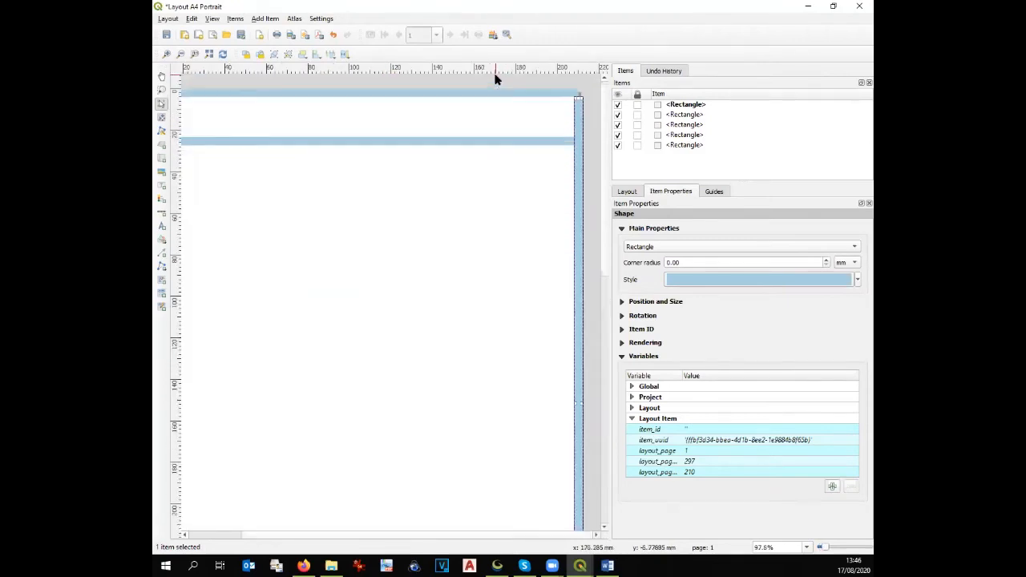
left_click_drag(577, 117, 572, 107)
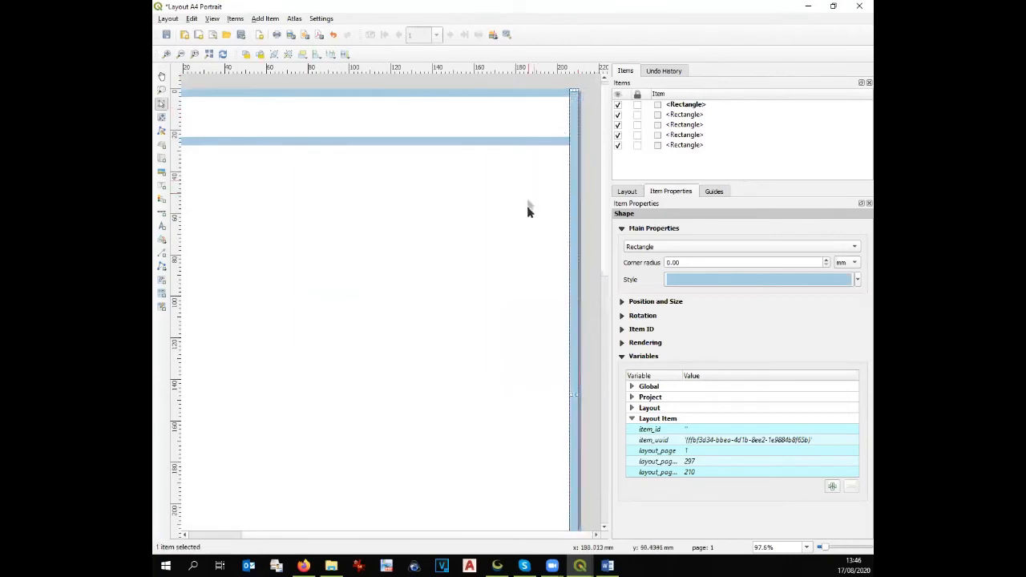
scroll(530, 210, "down", 1)
left_click(527, 317)
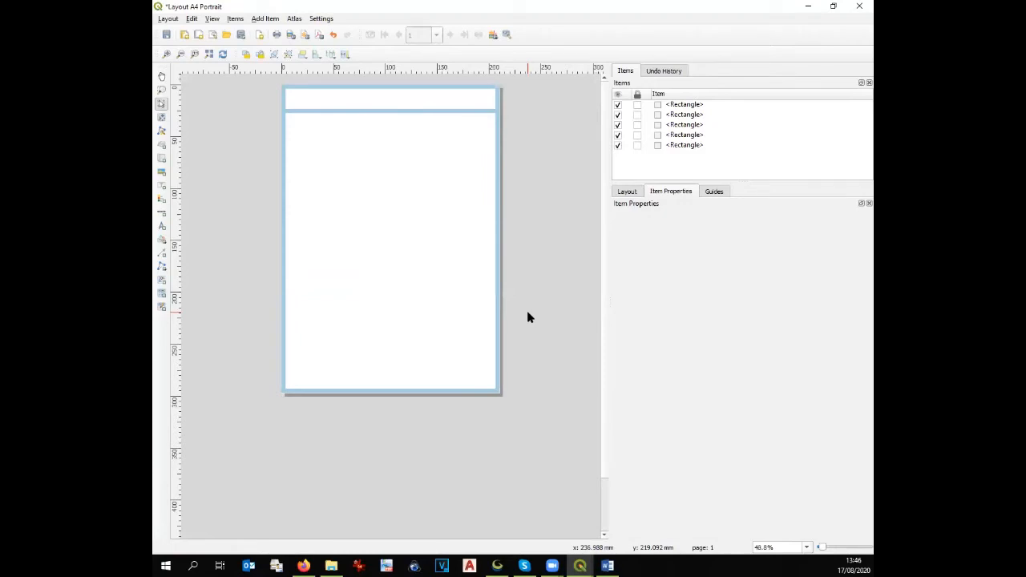
Move the header's lower blue band down to about 30 mm below the page's upper edge and lock all five rectangles
left_click(375, 110)
left_click_drag(375, 109, 378, 121)
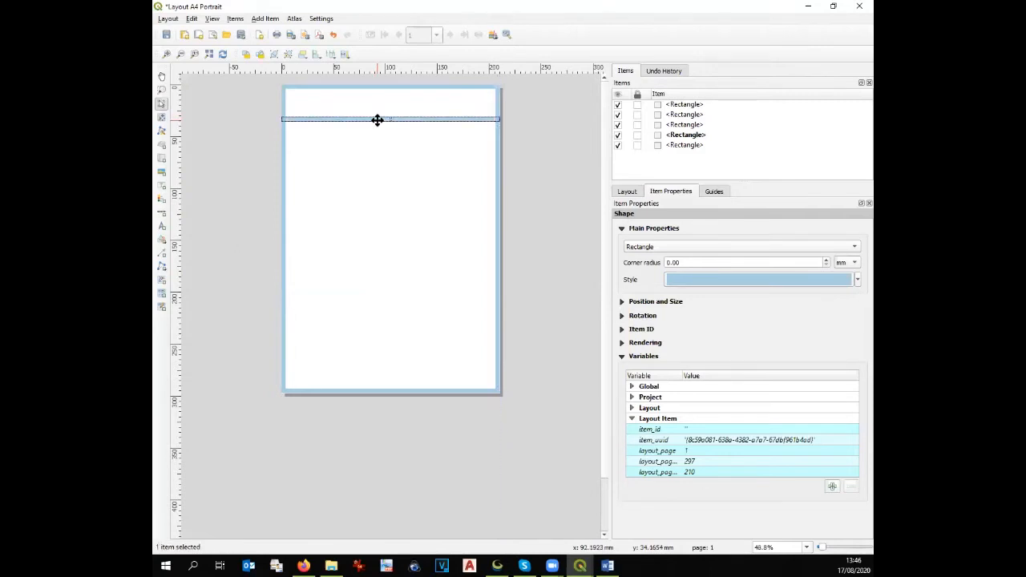
left_click(637, 135)
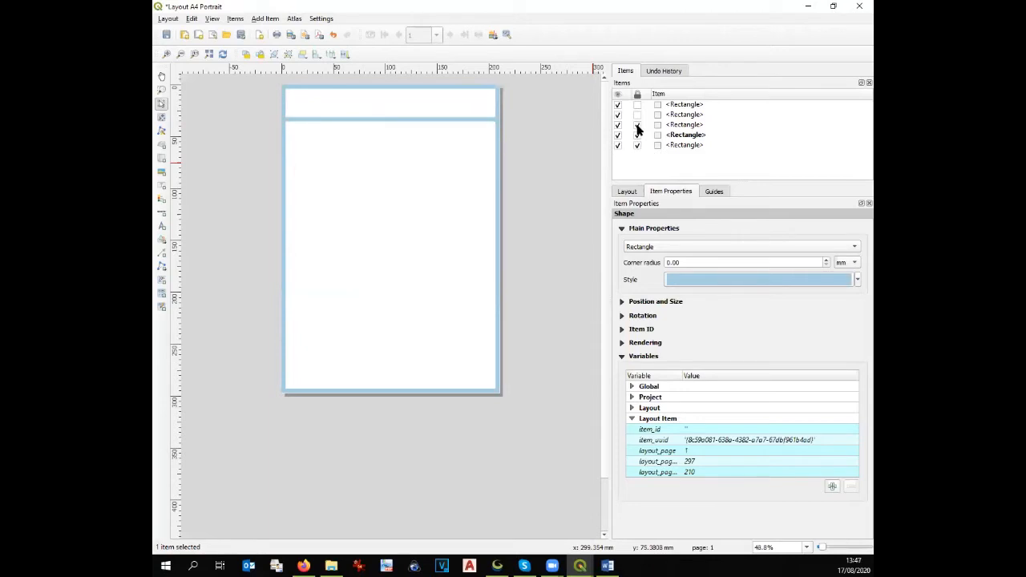
left_click(638, 105)
Add a picture frame at the header's left end and load IYD logo.jpg from the GIS folder into it
left_click(161, 174)
left_click_drag(286, 89, 316, 115)
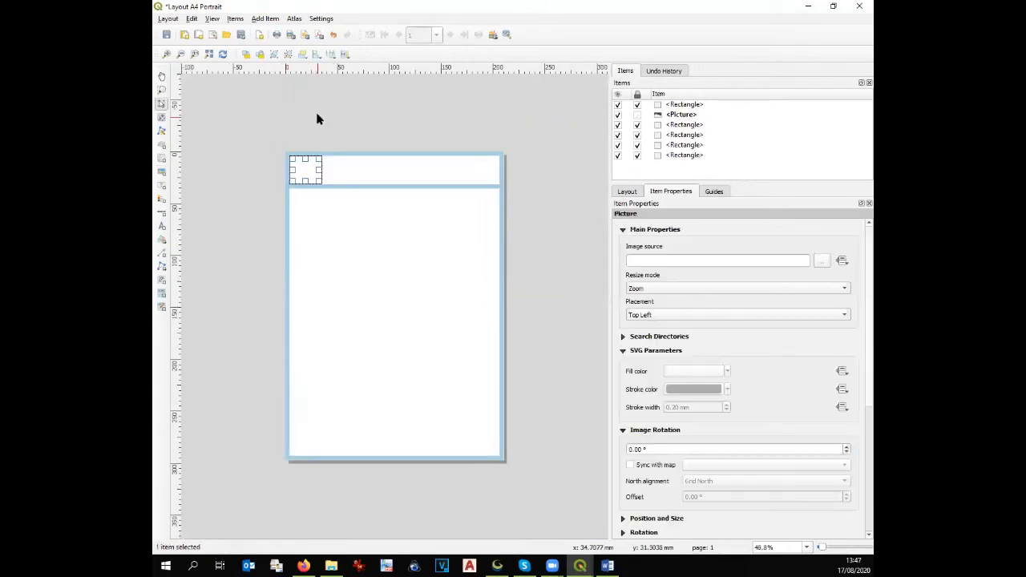
left_click(821, 260)
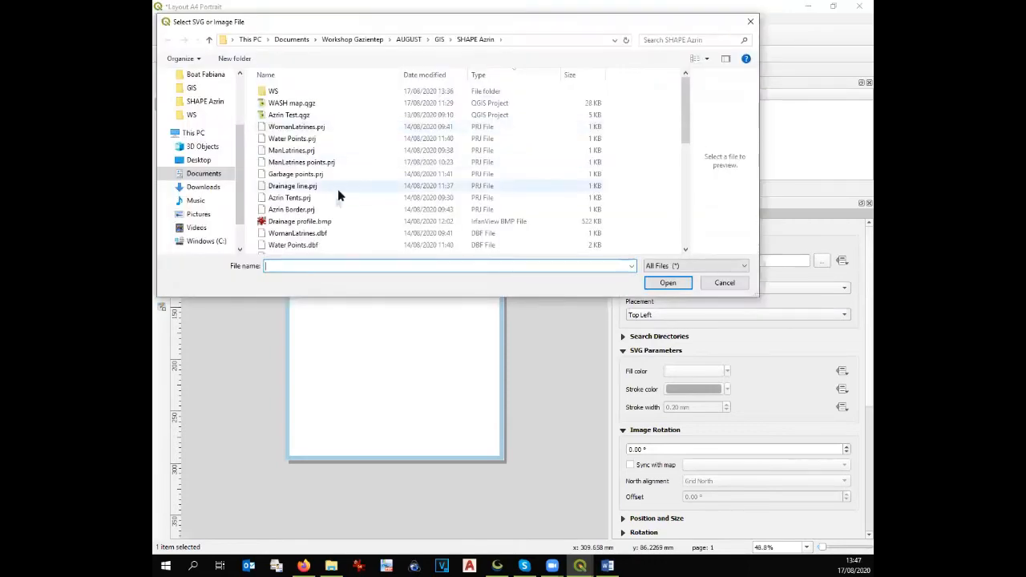
scroll(334, 210, "down", 7)
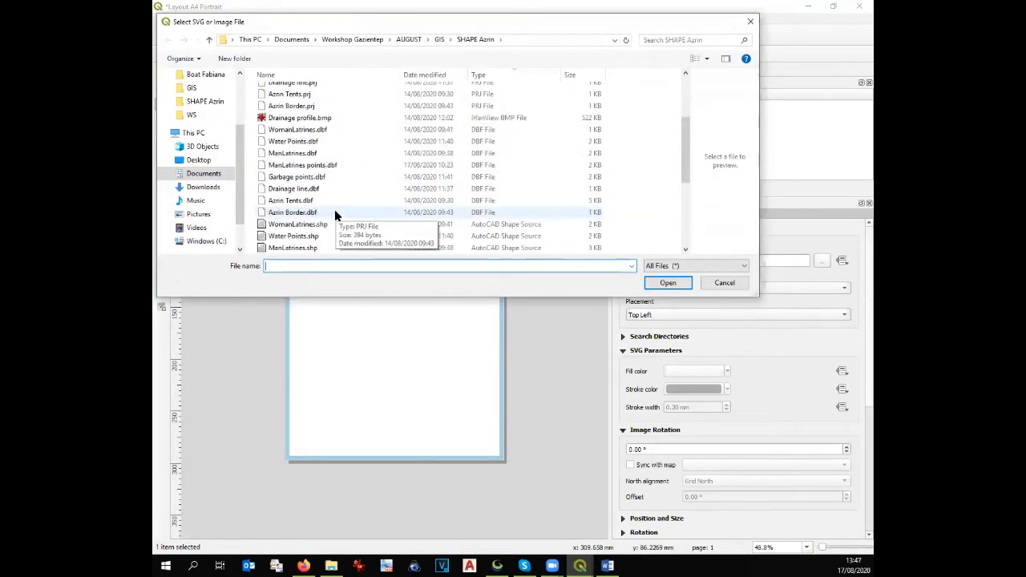
scroll(334, 210, "up", 8)
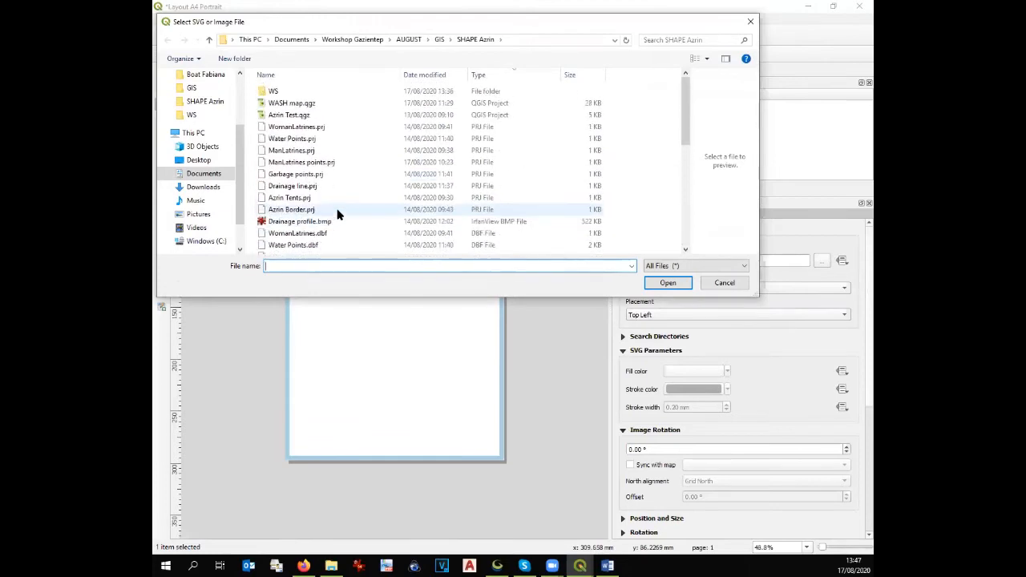
left_click(438, 39)
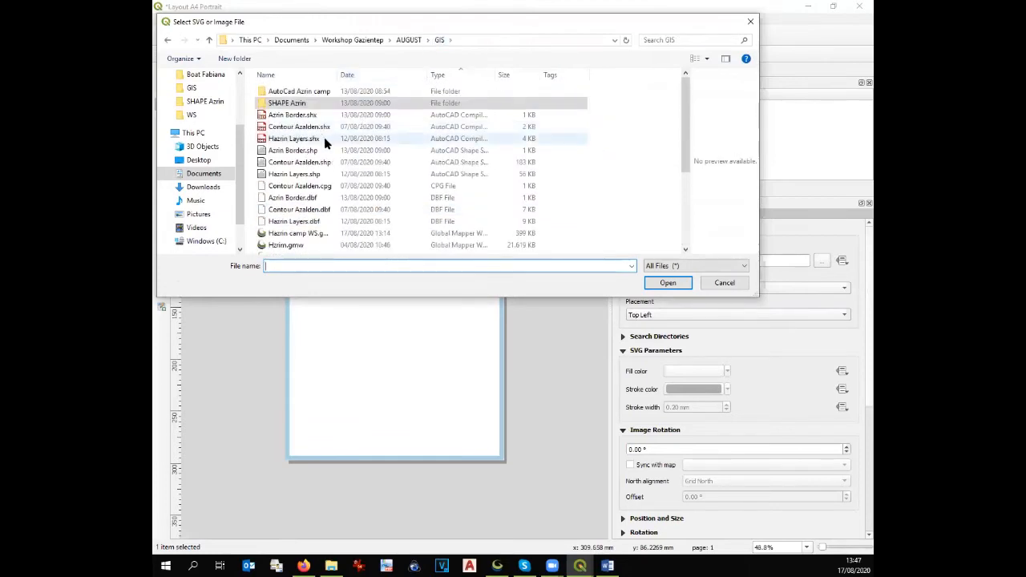
scroll(324, 137, "down", 3)
left_click(300, 215)
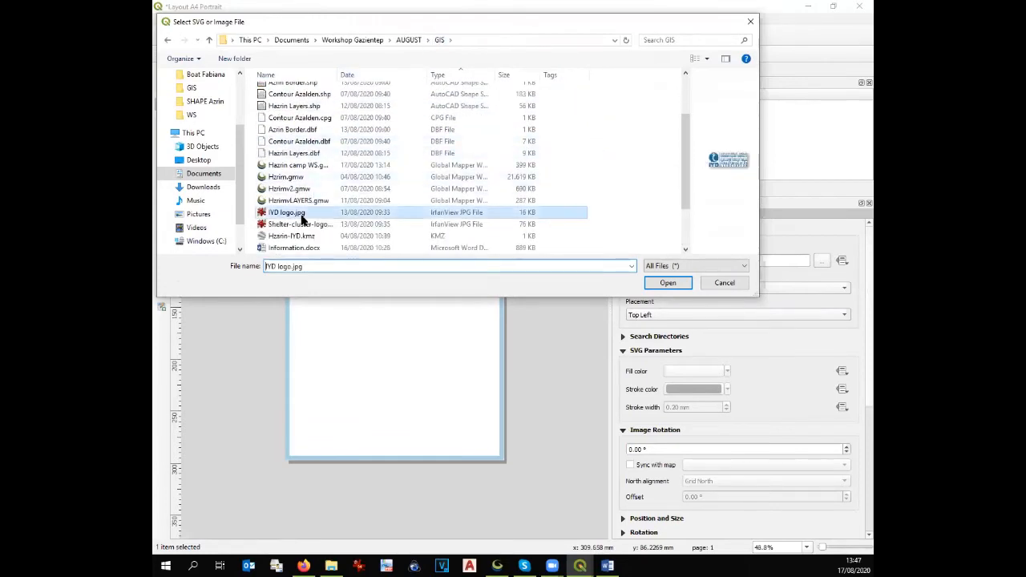
left_click(674, 283)
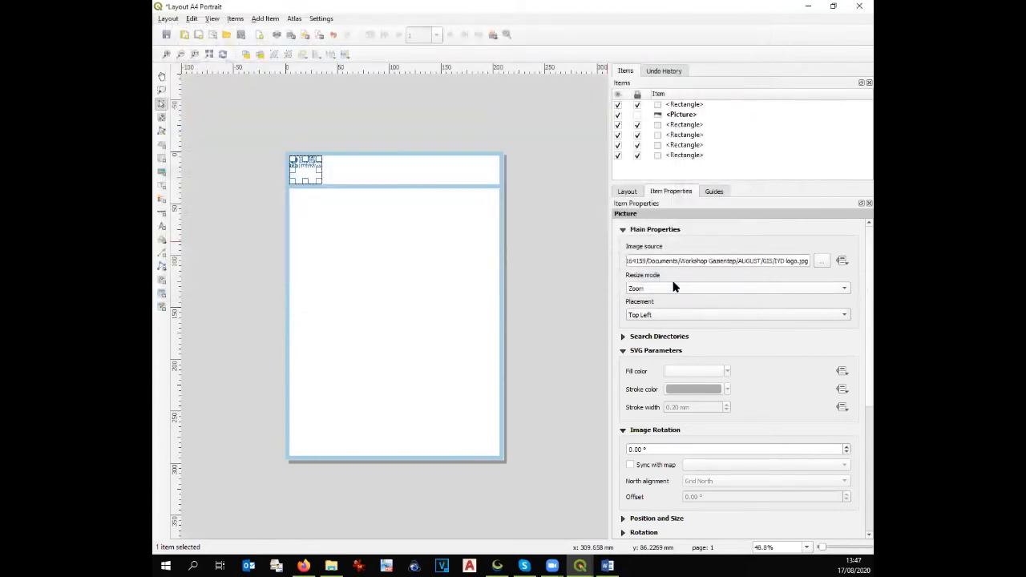
Widen the IYD logo frame to about 36 mm and position it just inside the header's left end
scroll(297, 149, "up", 2)
scroll(339, 170, "down", 2)
scroll(320, 164, "up", 2)
scroll(257, 124, "down", 1)
left_click_drag(243, 160, 287, 151)
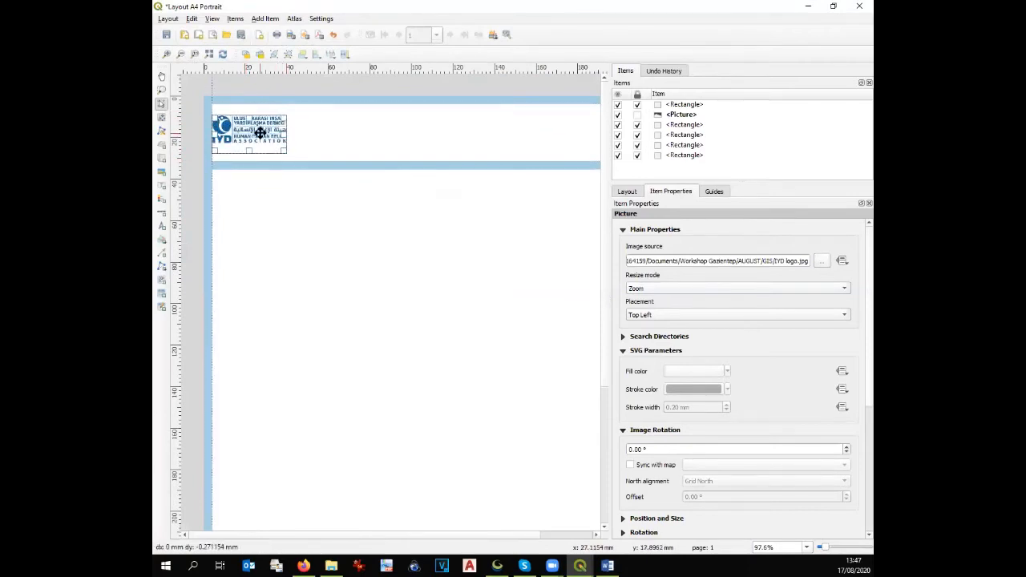
left_click_drag(264, 131, 268, 131)
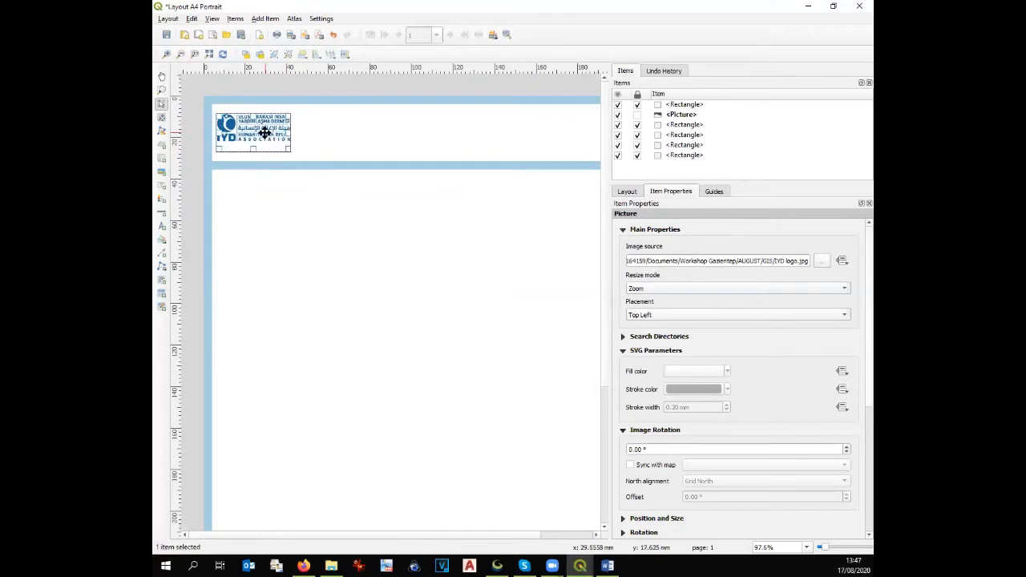
scroll(318, 137, "down", 1)
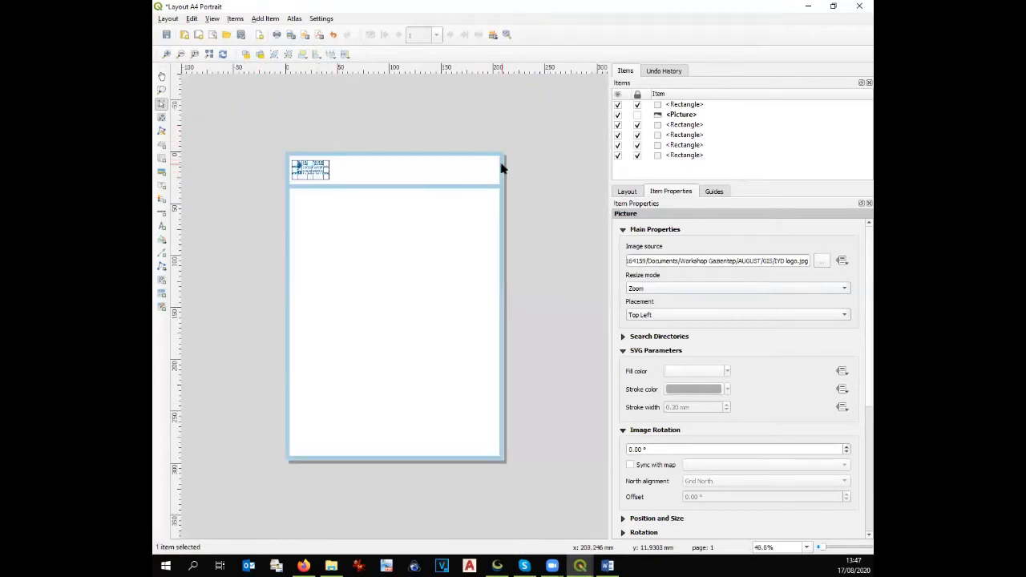
Add a second picture frame at the header's right end and load Shelter-cluster-logo.jpg into it
scroll(502, 165, "up", 1)
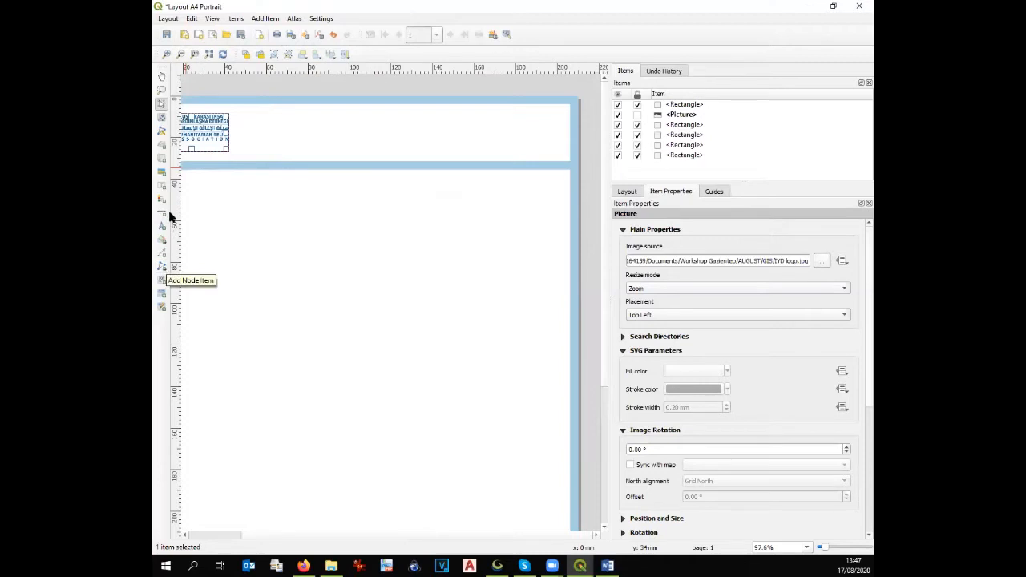
left_click(163, 172)
mouse_move(531, 108)
left_mouse_down()
mouse_move(531, 121)
mouse_move(563, 138)
left_mouse_up()
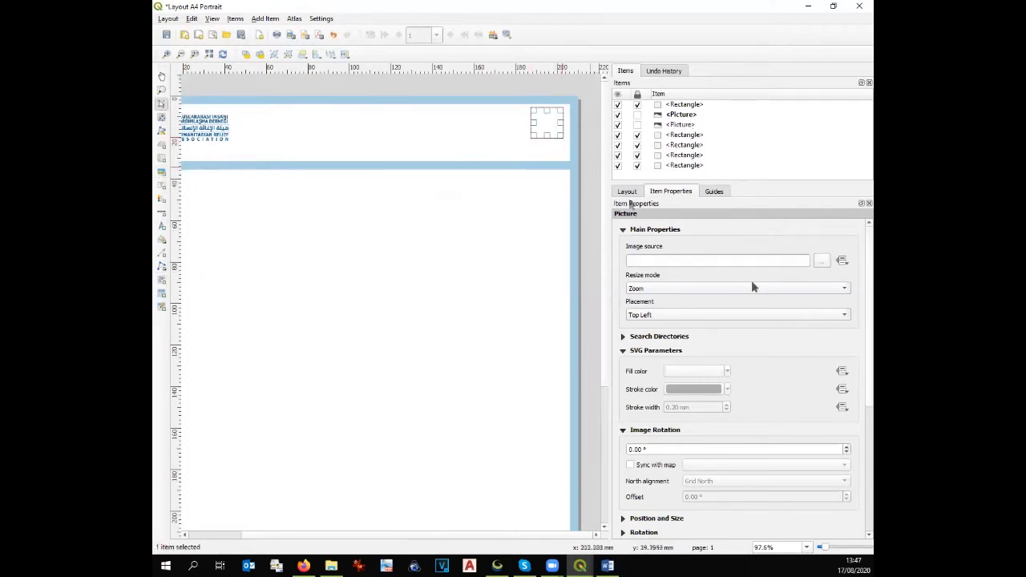
left_click(821, 261)
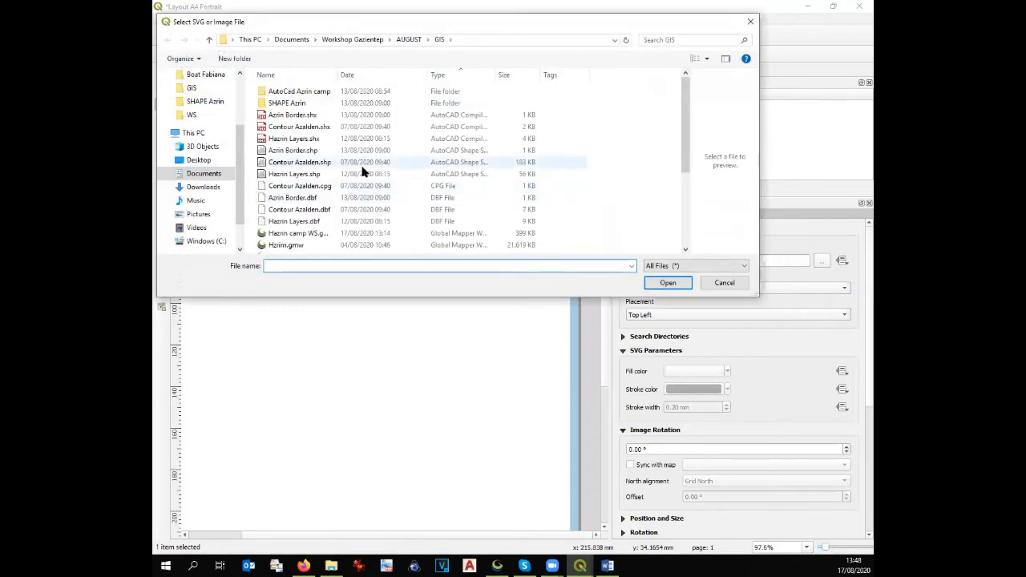
scroll(364, 172, "down", 1)
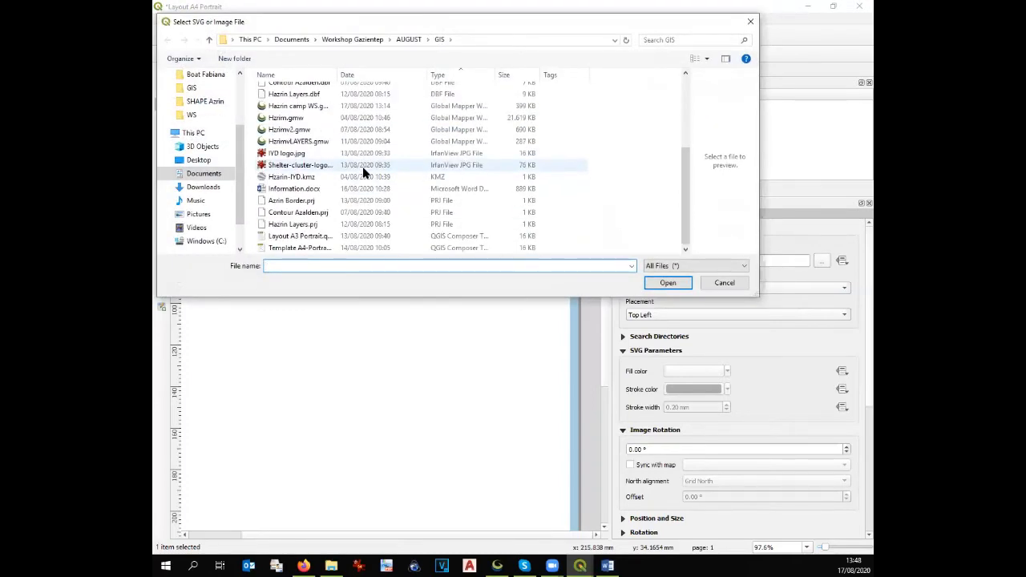
left_click(295, 166)
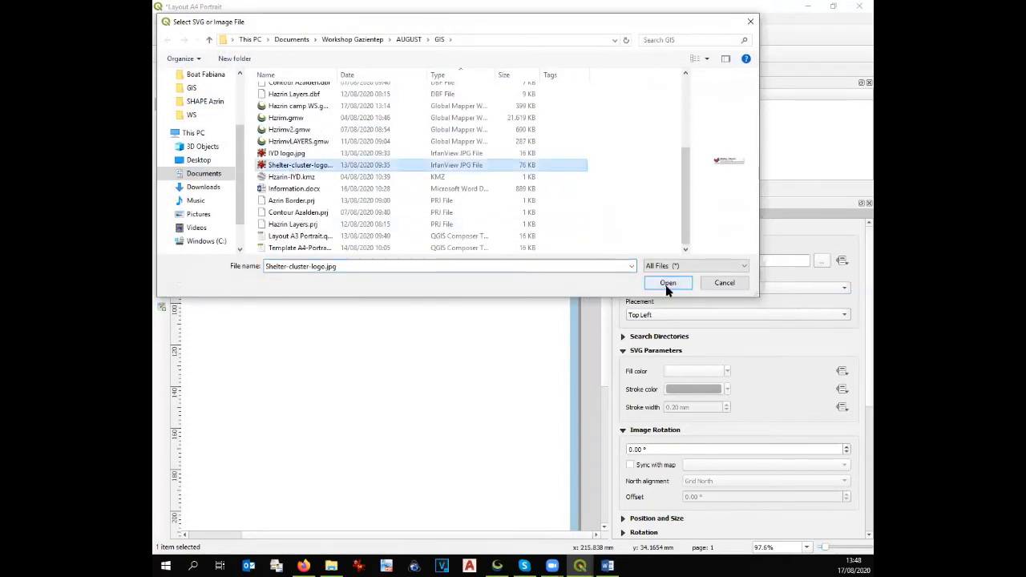
left_click(667, 284)
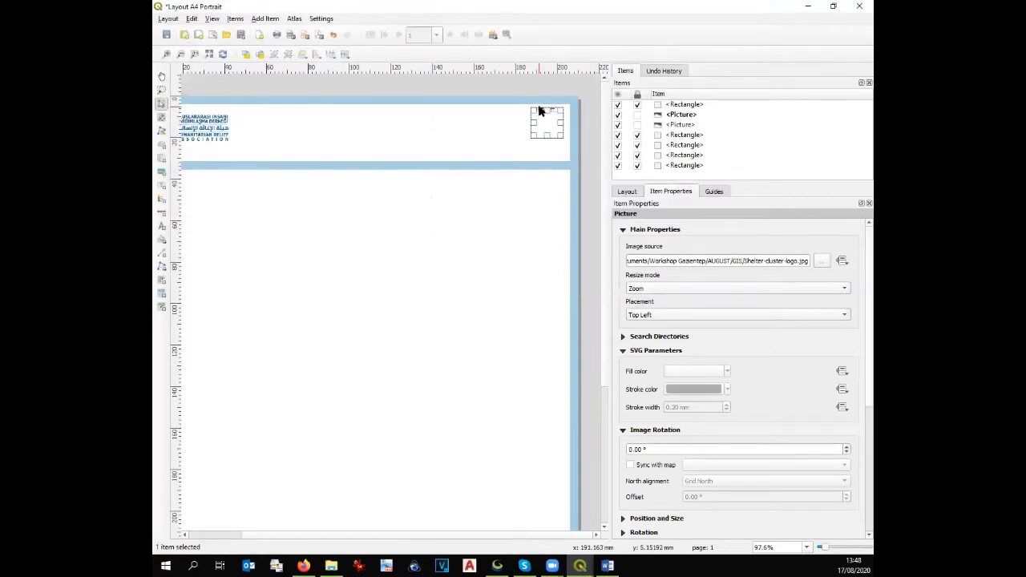
Resize the Shelter Cluster logo frame to about 49 mm wide and place it against the header's right end, level with the IYD logo
scroll(538, 110, "up", 2)
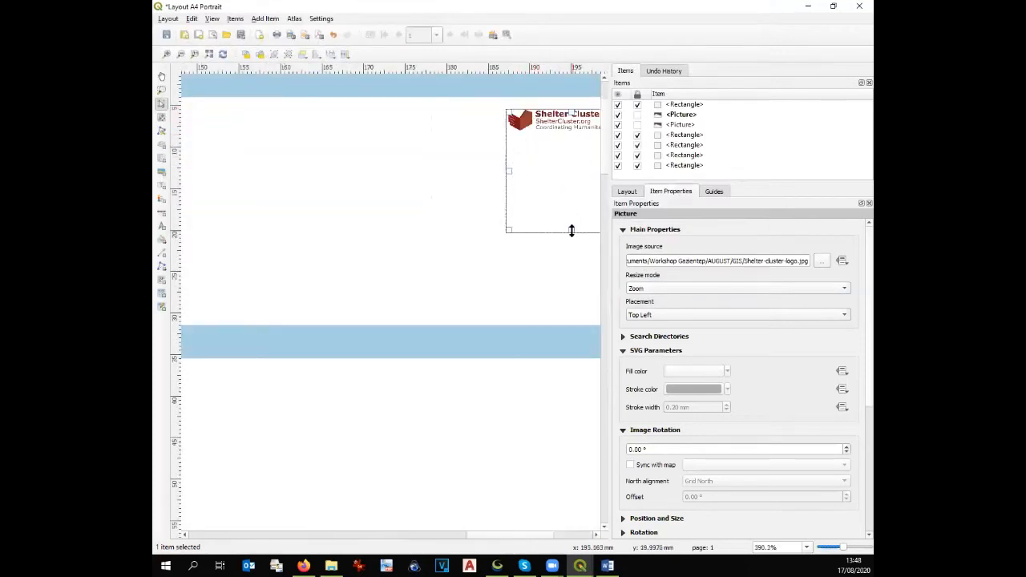
left_click_drag(571, 231, 401, 188)
scroll(462, 231, "down", 1)
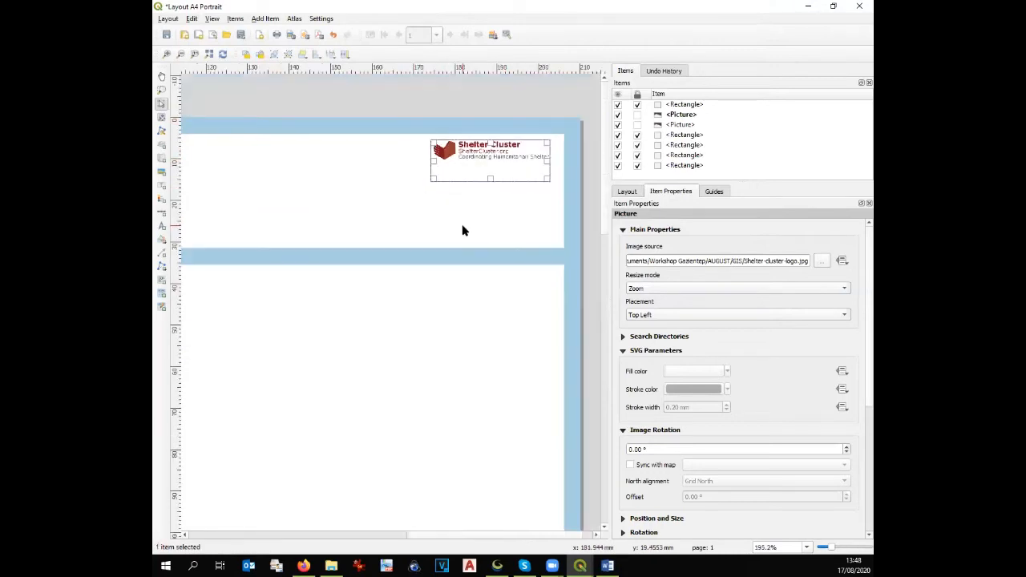
scroll(462, 231, "down", 1)
mouse_move(509, 127)
left_mouse_down()
mouse_move(460, 154)
mouse_move(512, 132)
left_mouse_up()
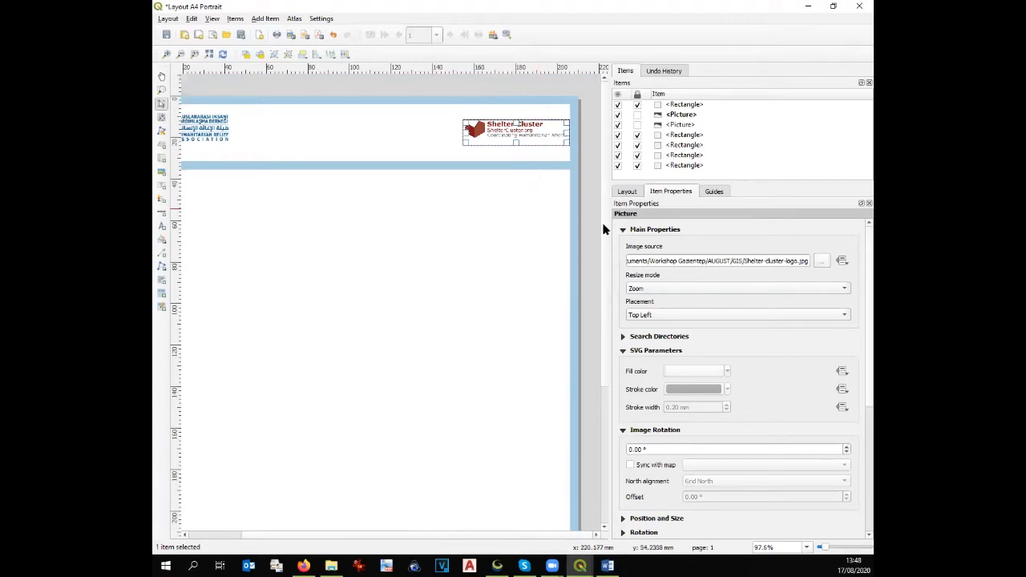
scroll(535, 192, "down", 3)
key("ctrl+minus")
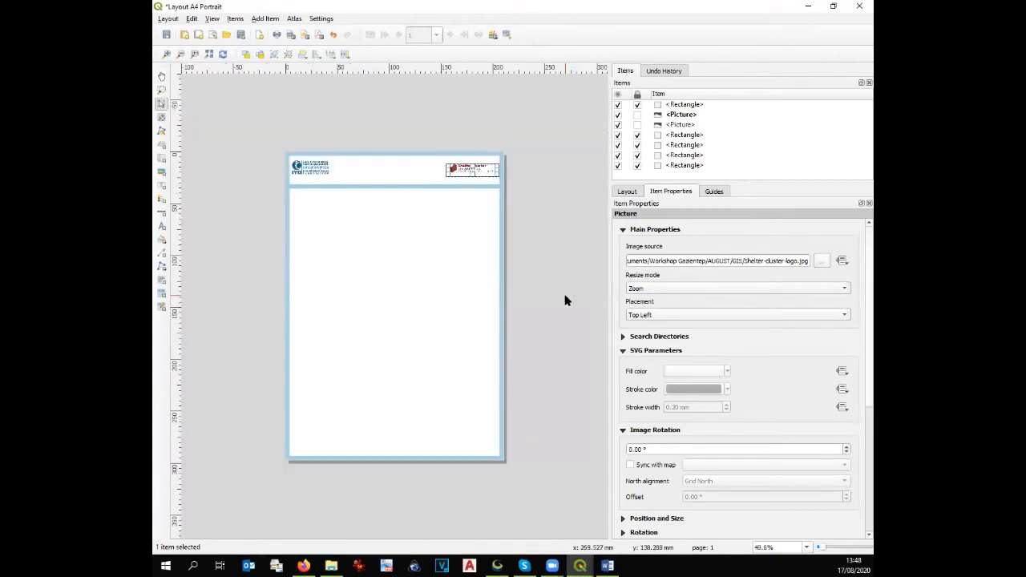
left_click_drag(613, 253, 730, 275)
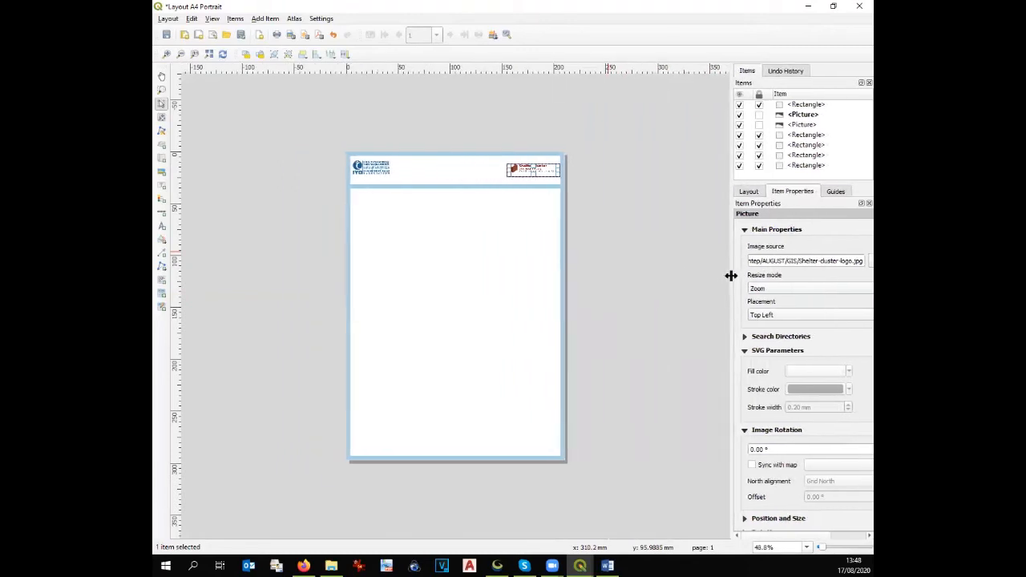
scroll(464, 151, "up", 1)
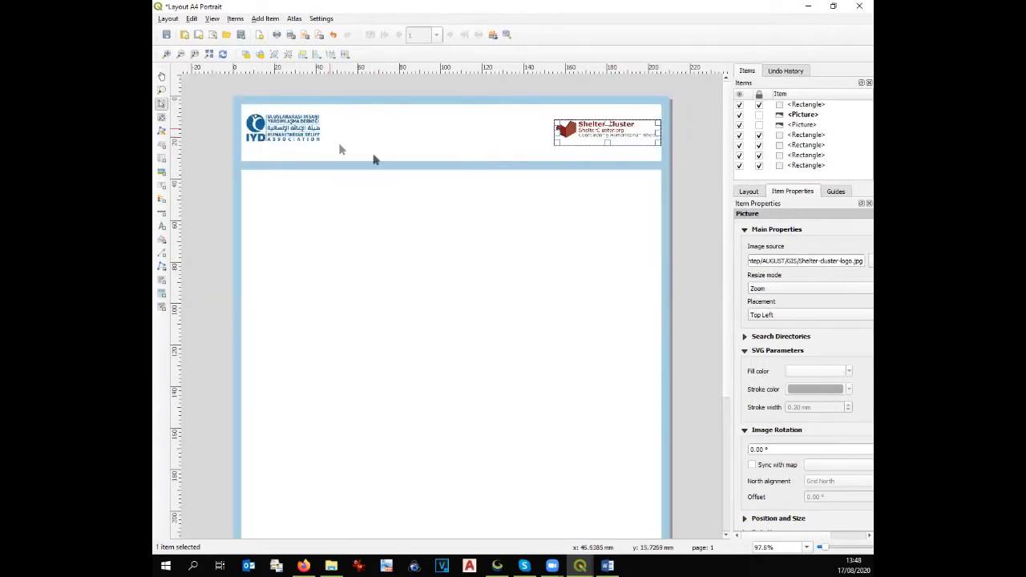
left_click_drag(552, 136, 560, 133)
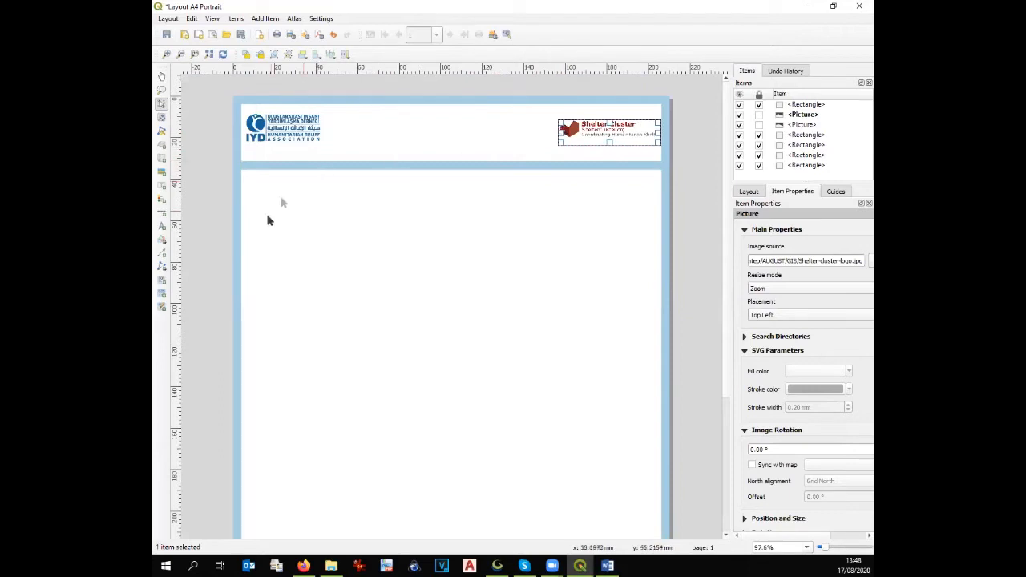
Add a label about 110 mm wide in the header between the two logos with the text "TITLE"
left_click(163, 186)
left_click_drag(324, 104, 553, 161)
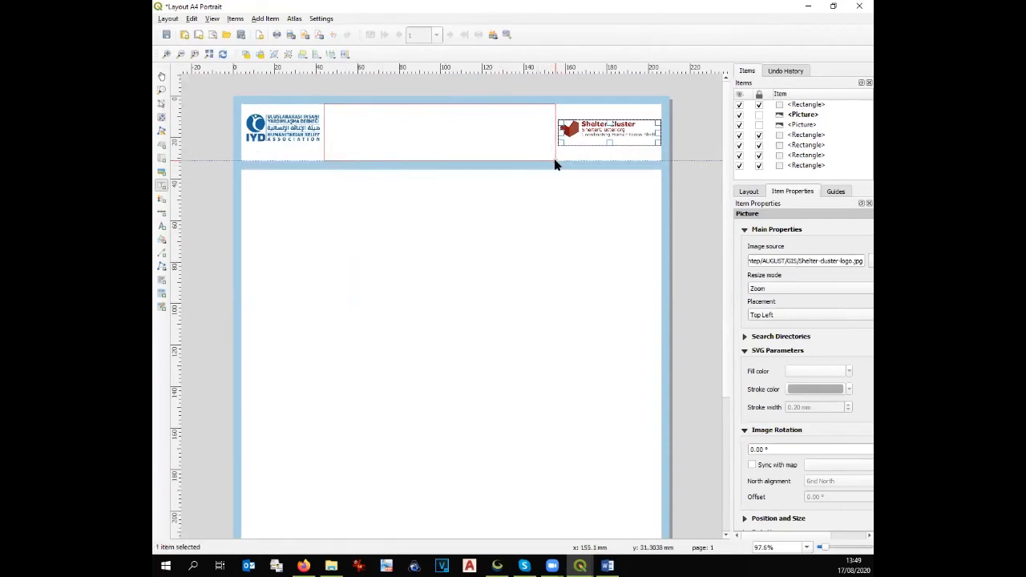
left_click_drag(785, 250, 683, 235)
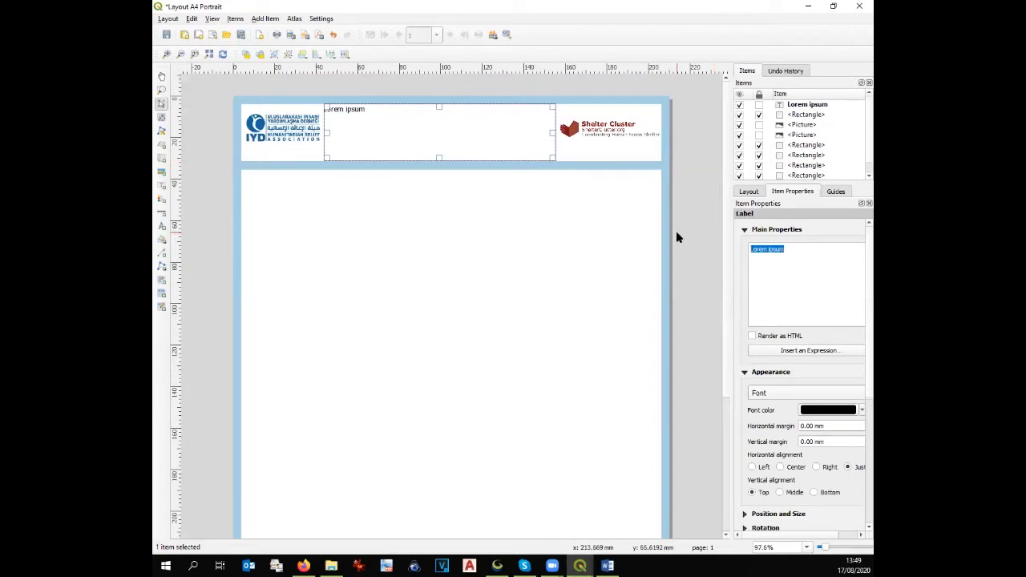
type("TITLE")
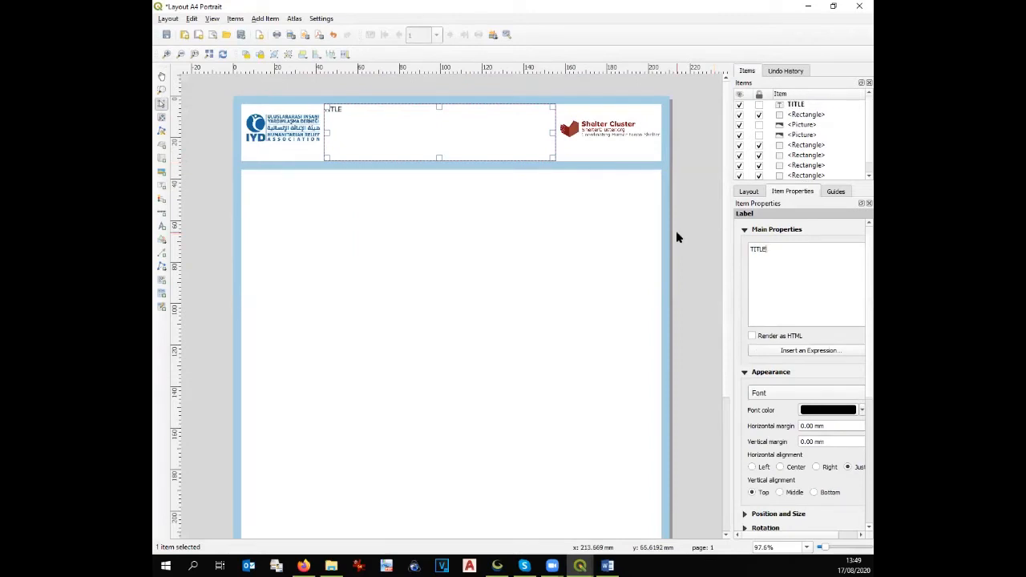
Set the title label's font size to 16 and align its text to the center horizontally and the middle vertically
left_click(785, 393)
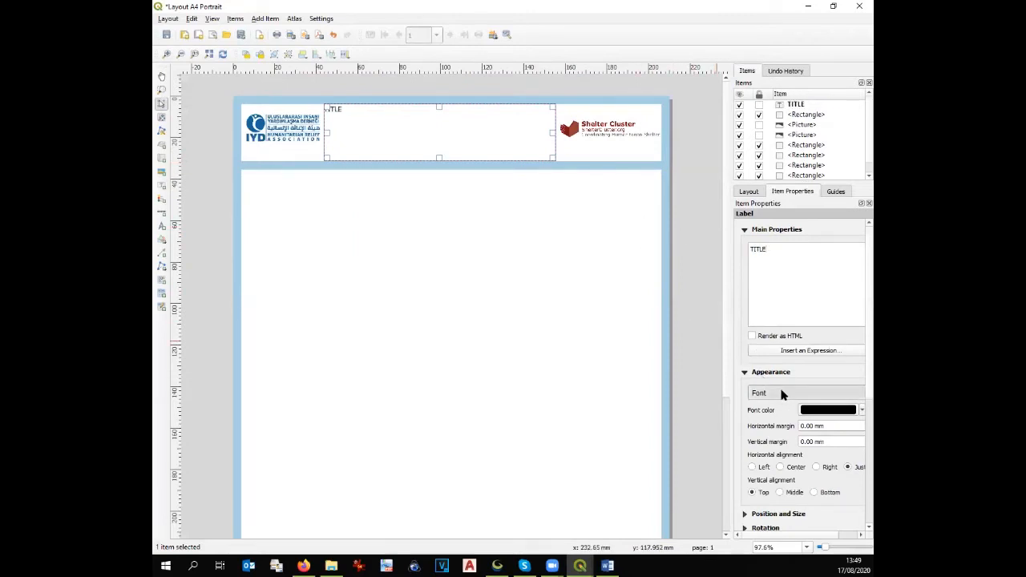
left_click(620, 275)
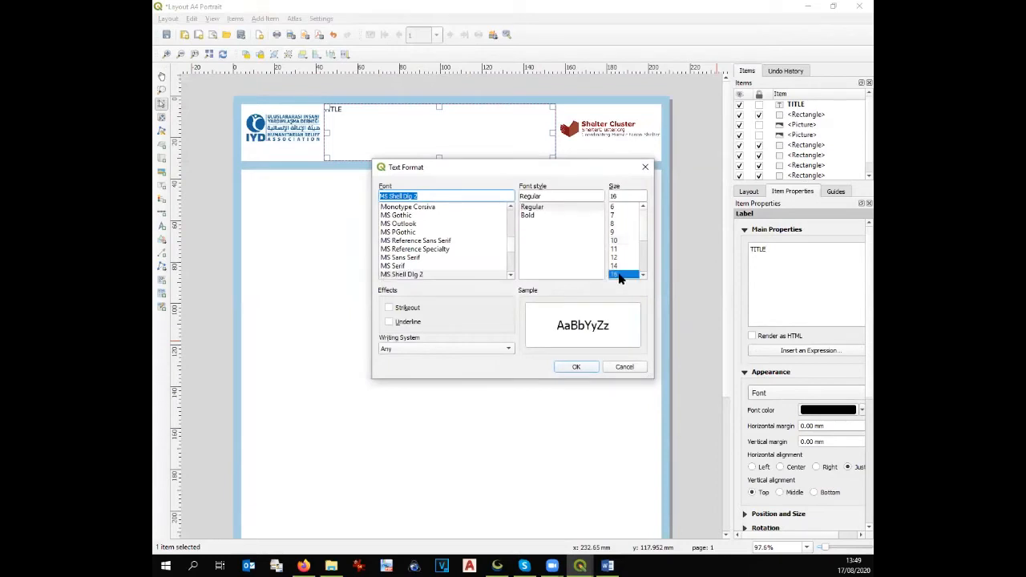
left_click(576, 367)
scroll(575, 297, "down", 1)
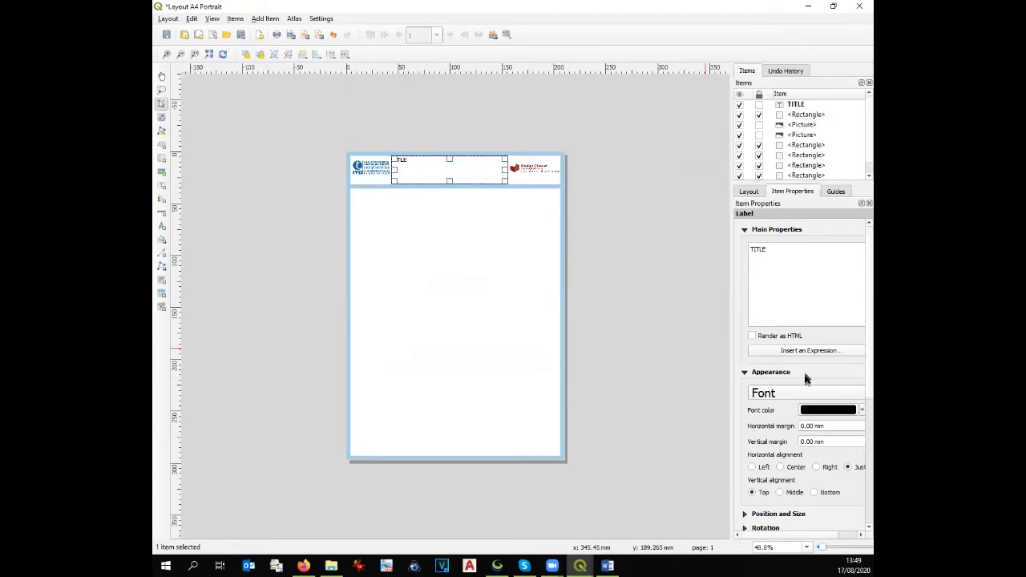
left_click(780, 466)
left_click(780, 492)
Lock the IYD and Shelter Cluster logo pictures in place and select the unlocked title label
left_click(380, 171)
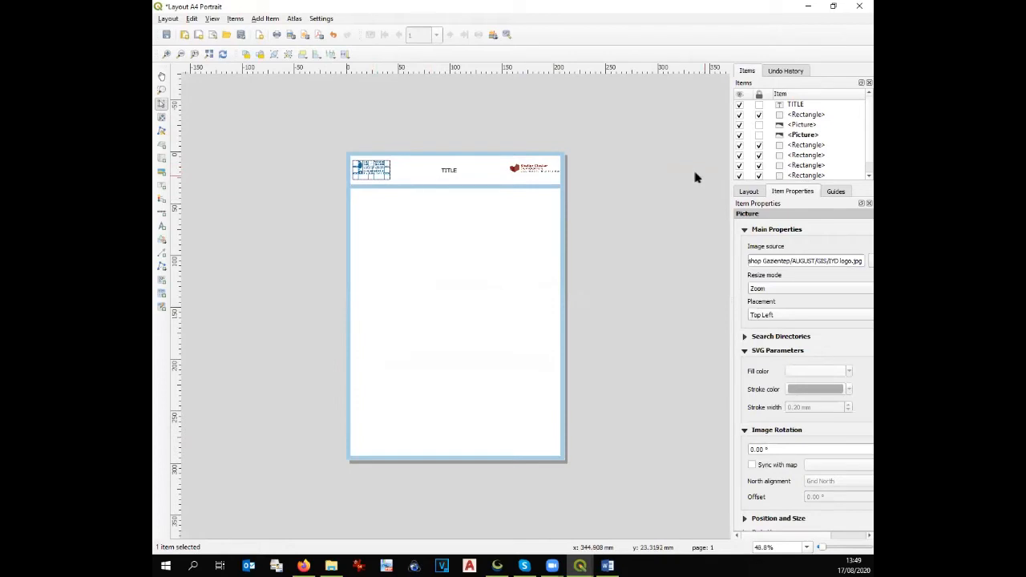
left_click(760, 136)
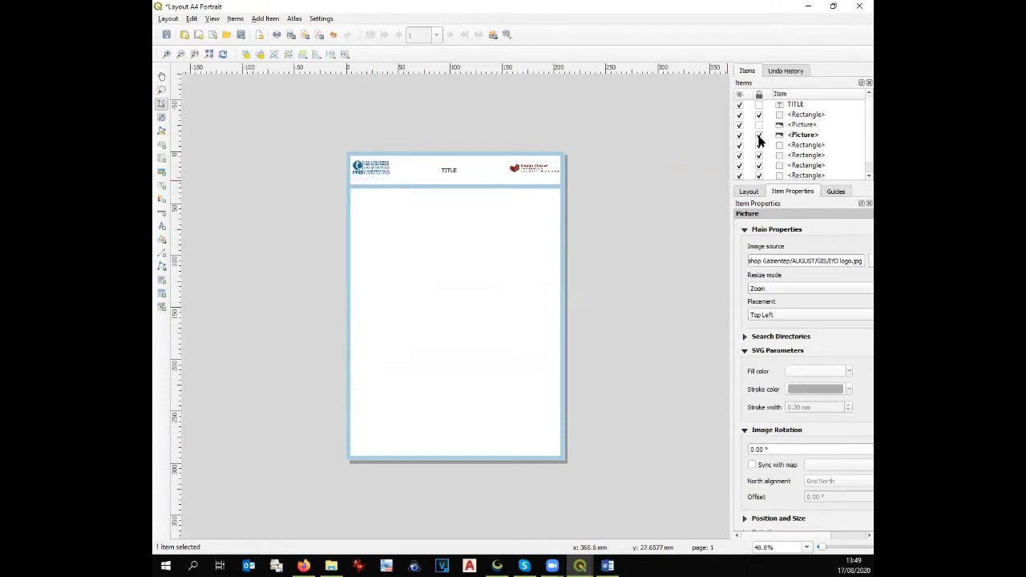
left_click(533, 170)
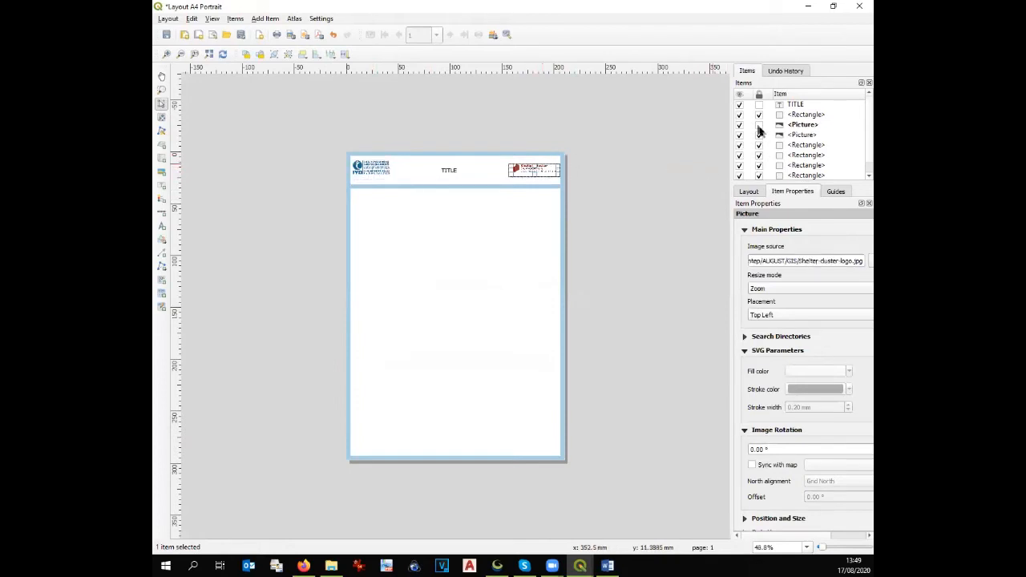
left_click(800, 106)
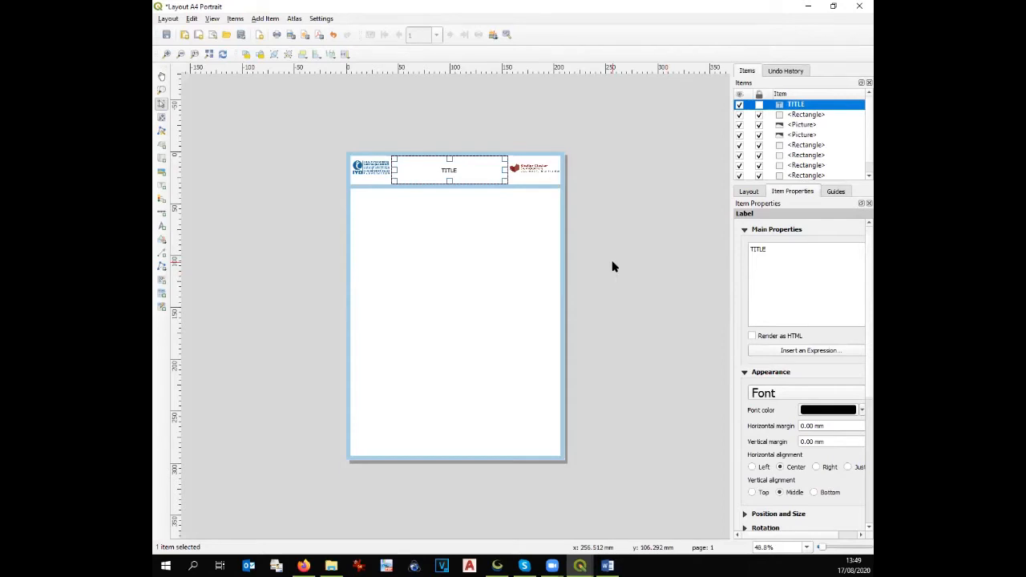
Save the layout as template "Template A4-portrait" in the GIS folder, replacing the existing file, and close the layout and the layout manager
left_click(241, 36)
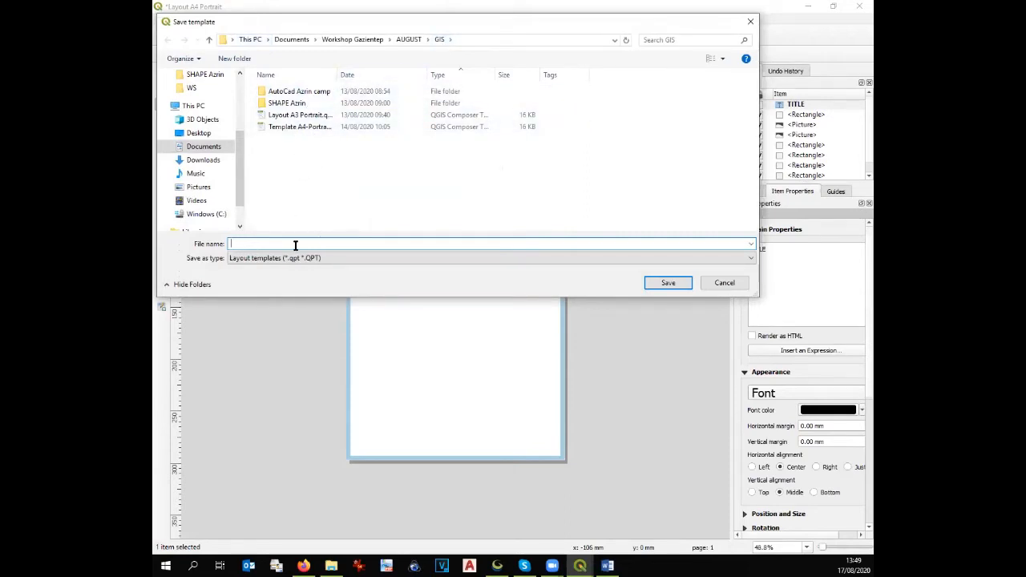
type("Template A4-")
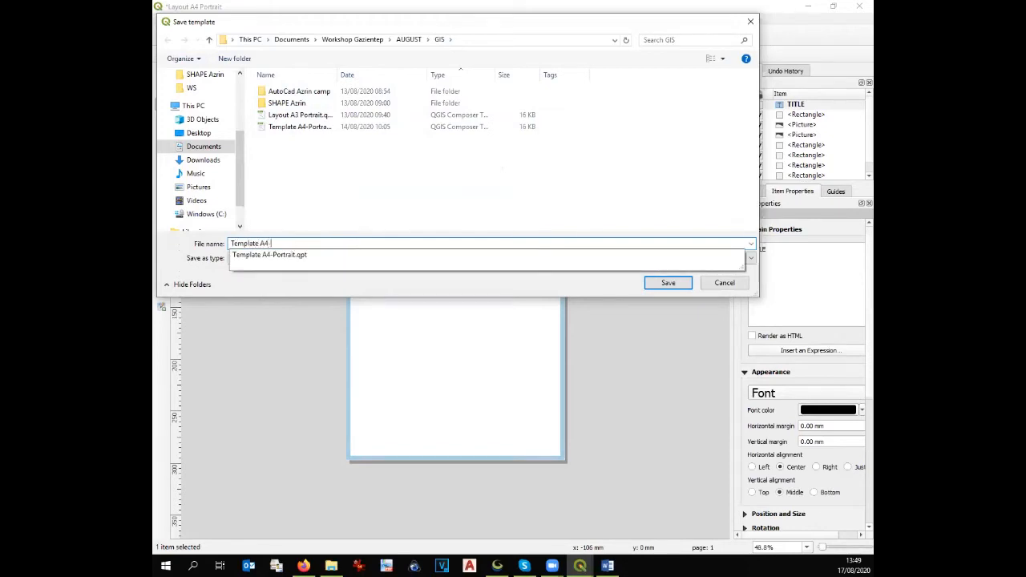
type("portrait")
key("Return")
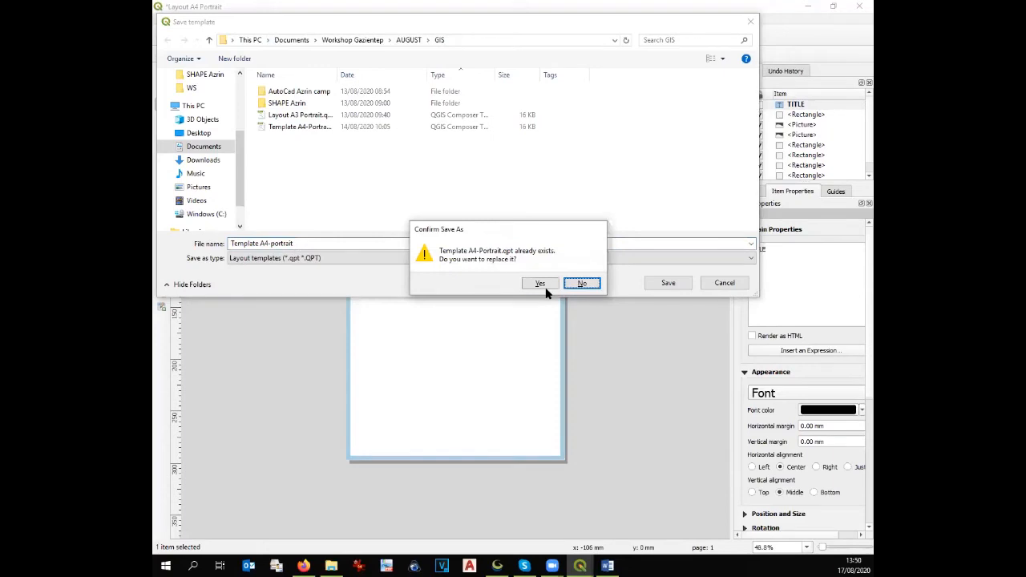
left_click(545, 285)
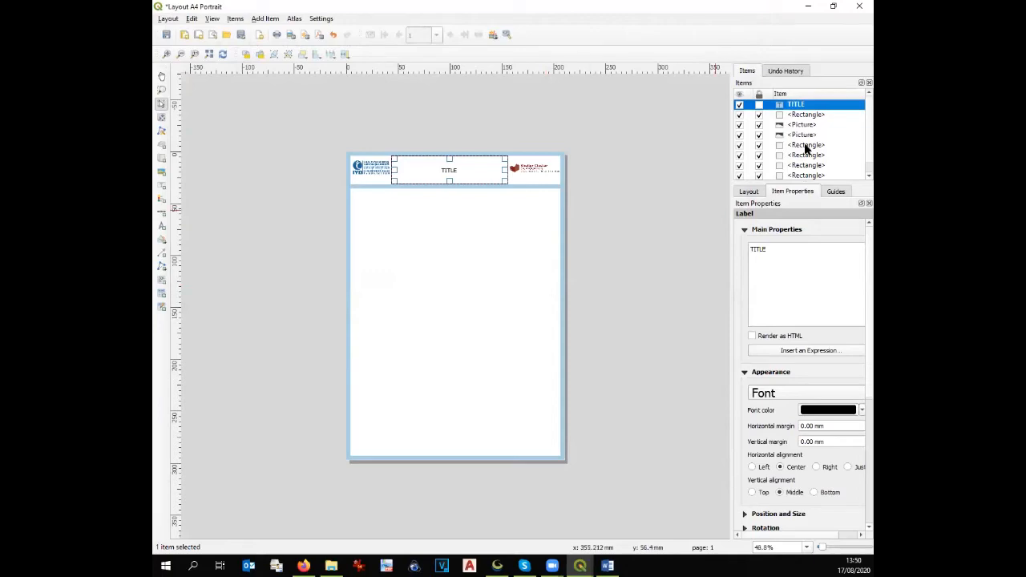
left_click(858, 7)
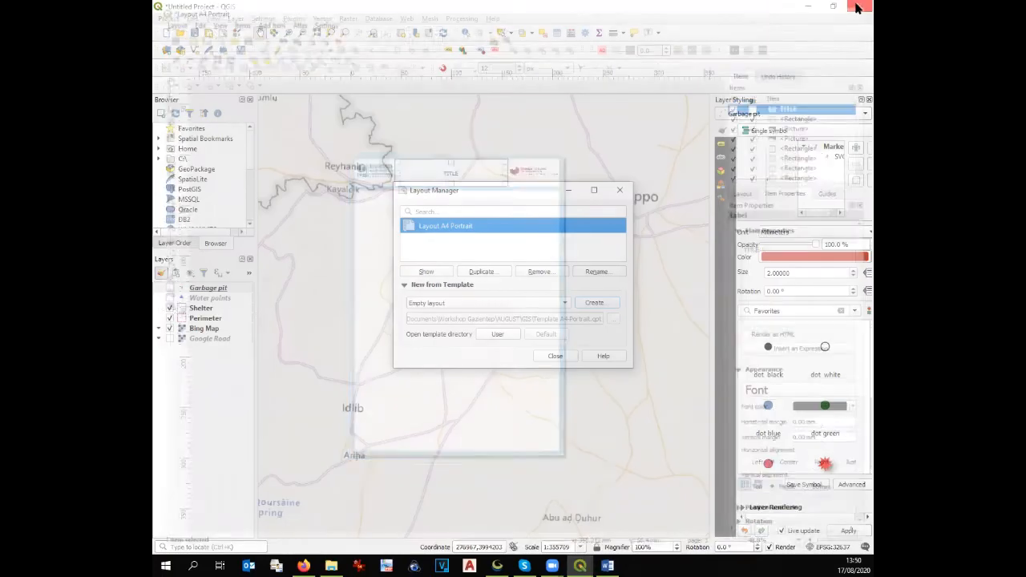
left_click(557, 356)
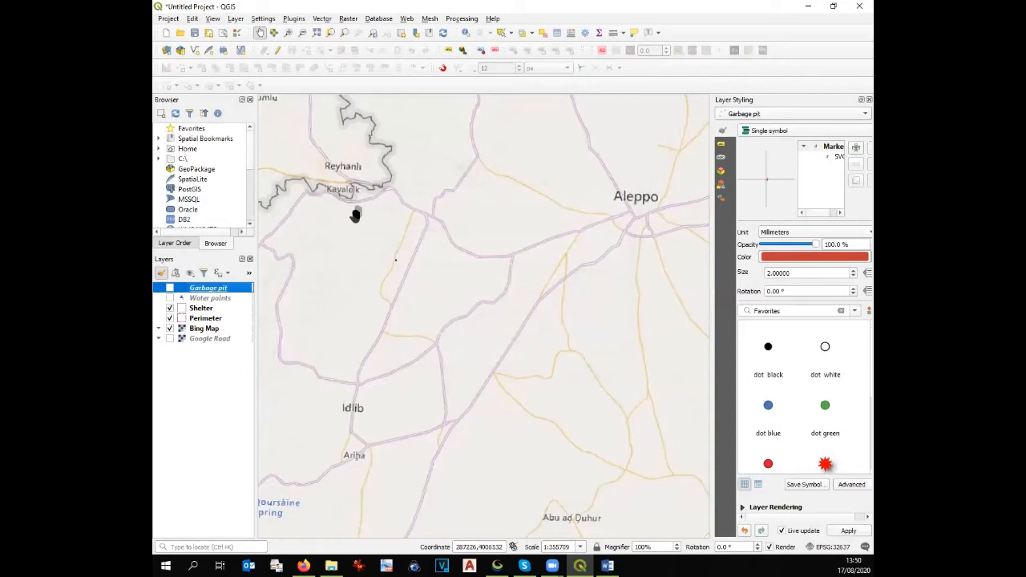
Create a new print layout titled "Hazrim Overview" from the specific template Template A4-Portrait.qpt
left_click(223, 36)
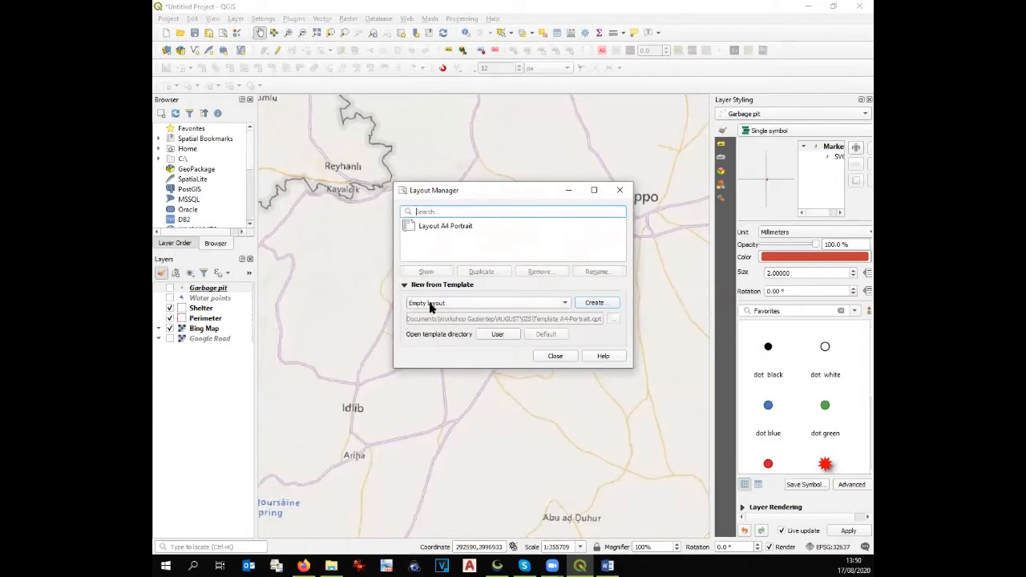
left_click(495, 305)
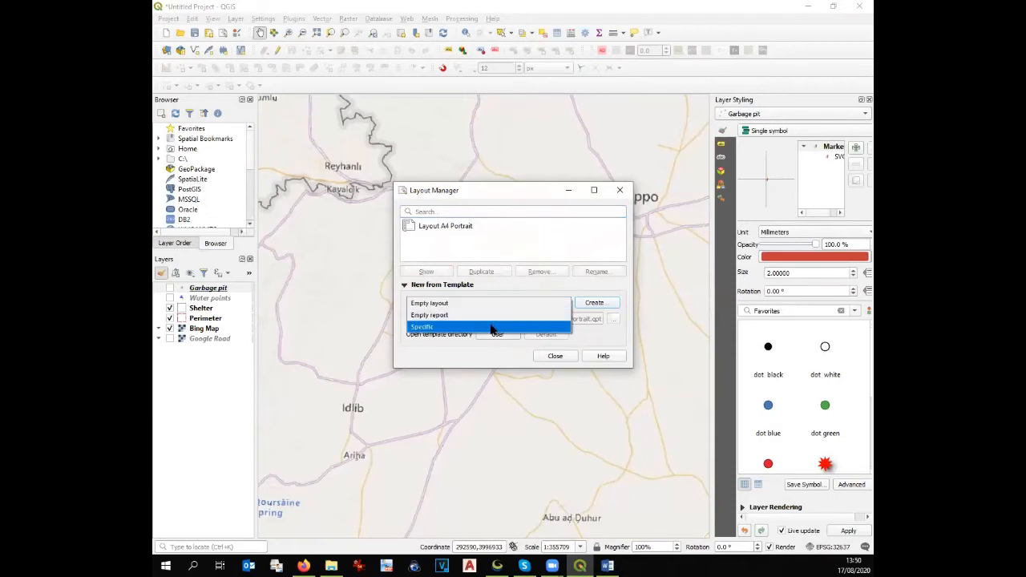
left_click(492, 327)
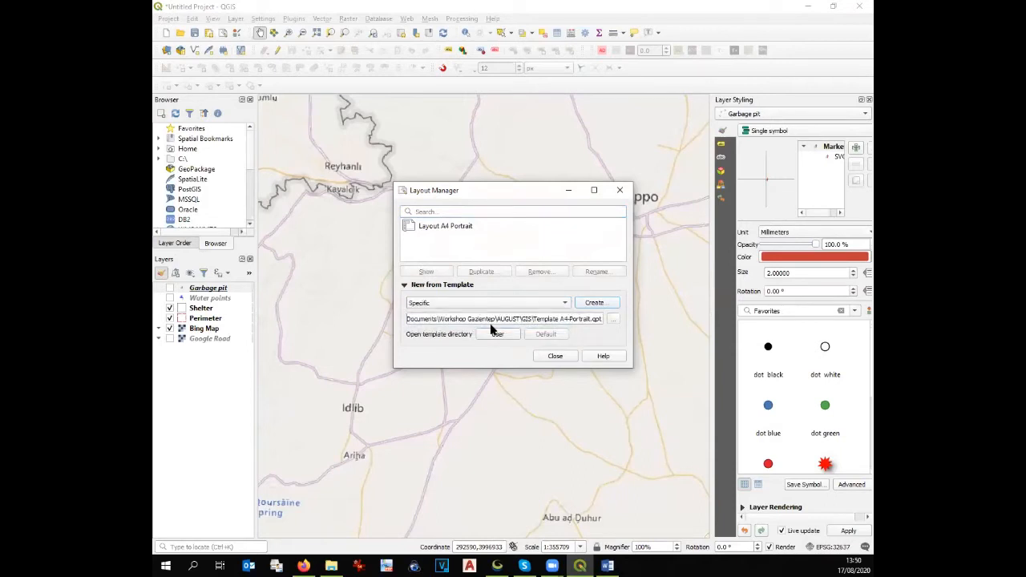
left_click(614, 321)
left_click(419, 314)
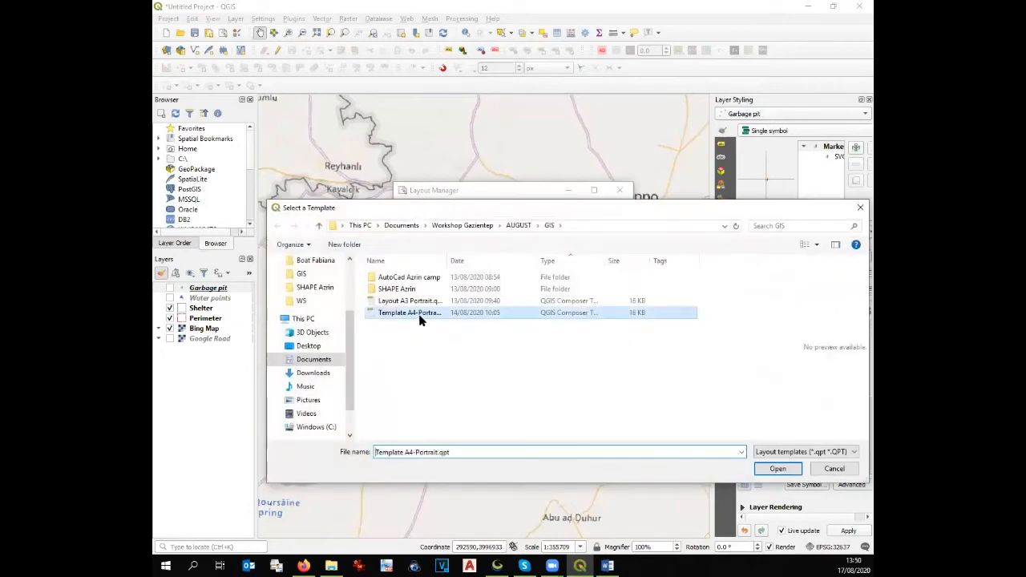
left_click(777, 469)
left_click(598, 304)
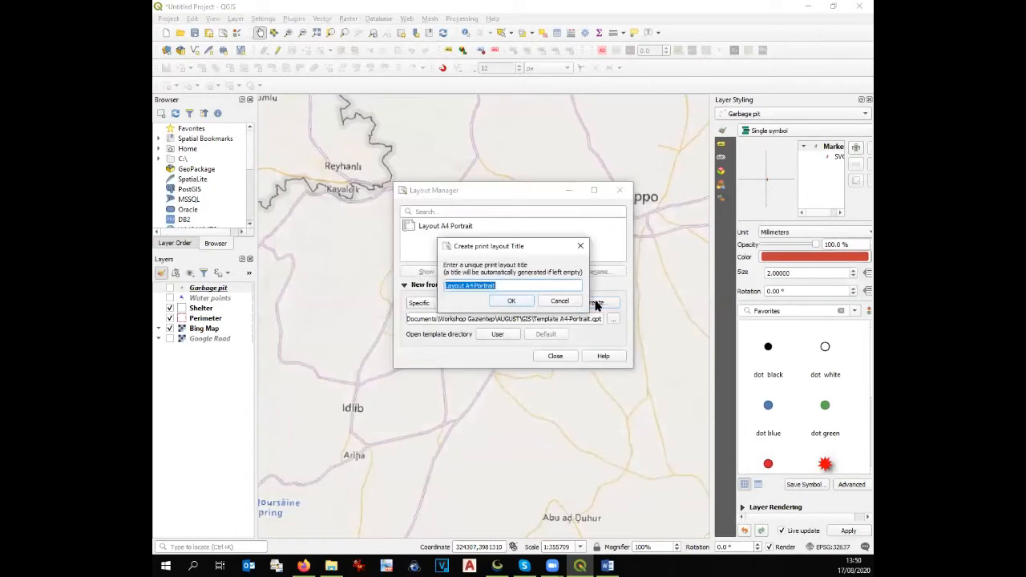
type("H")
key("Return")
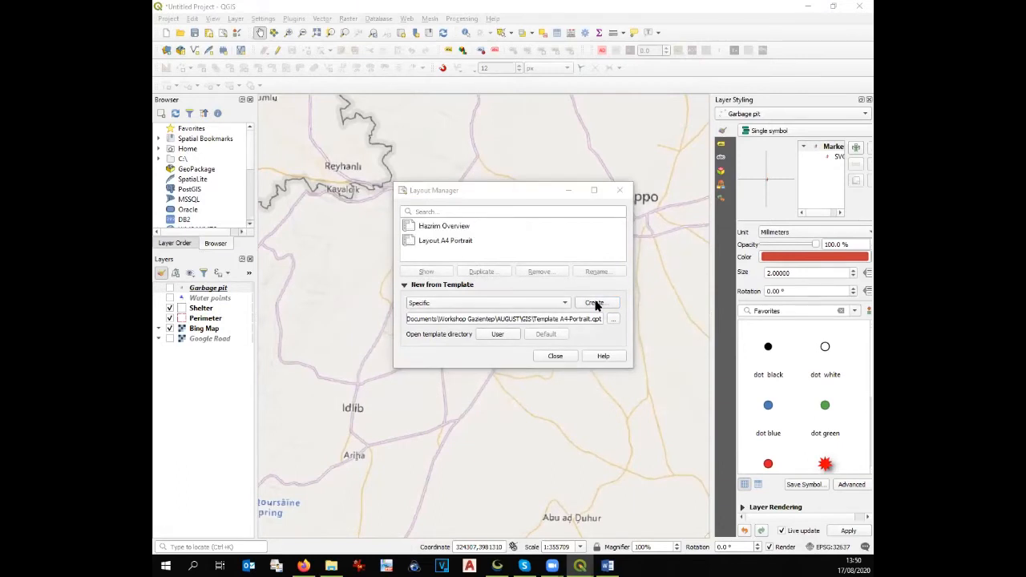
Open the Hazrim Overview layout, maximize its window and inspect the page created from the template
left_click(452, 227)
left_click(433, 273)
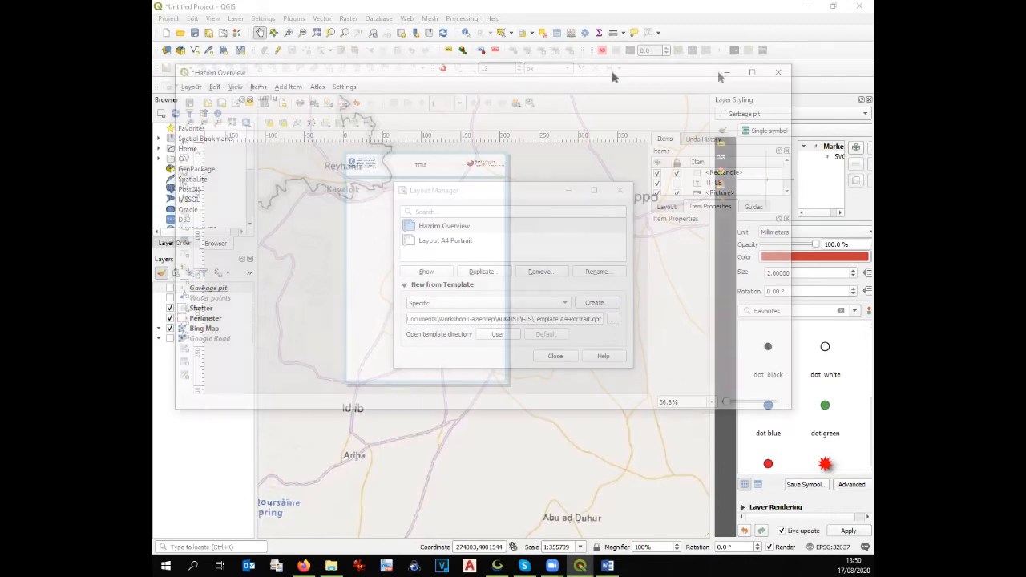
left_click(750, 72)
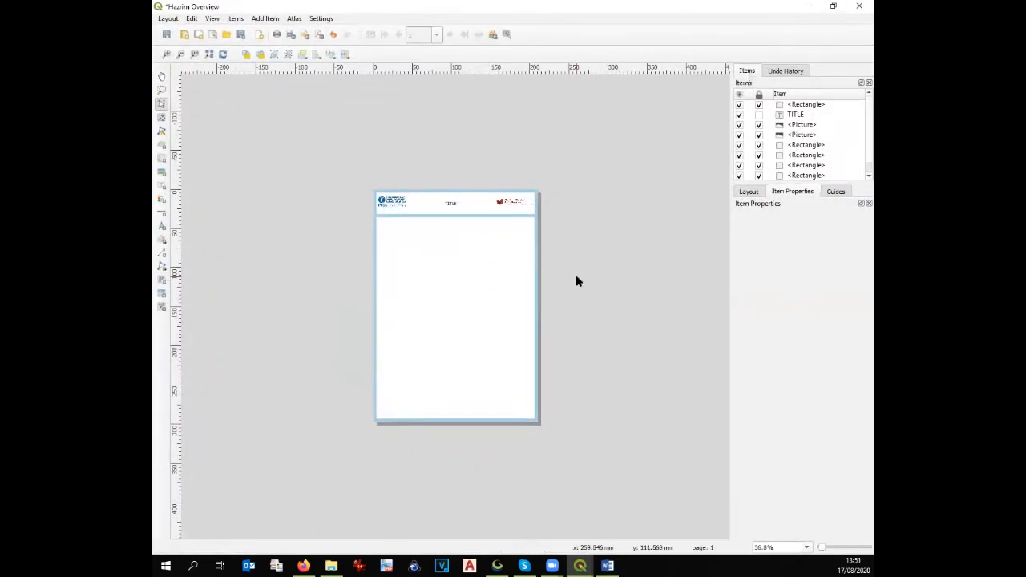
scroll(490, 307, "up", 1)
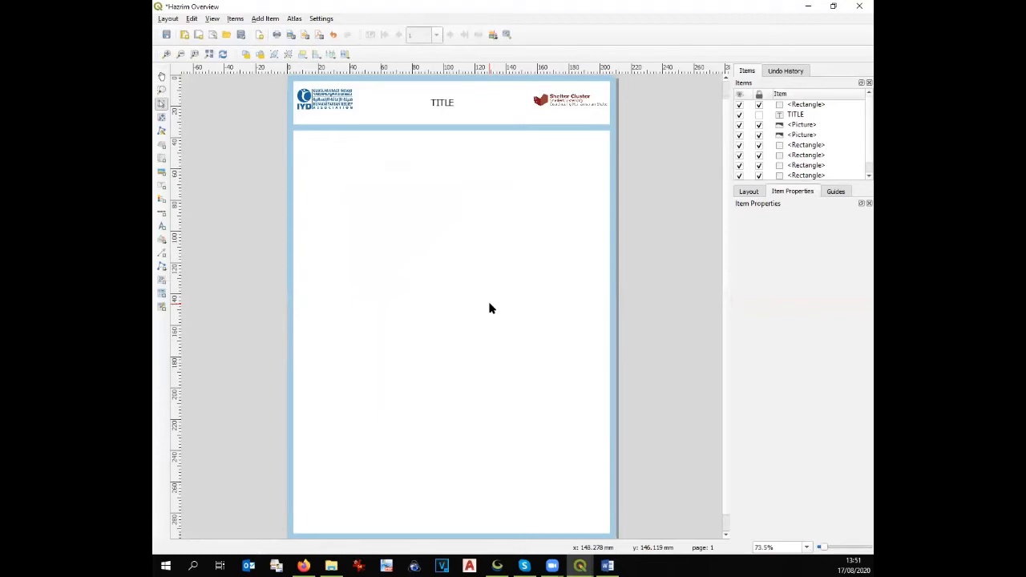
scroll(491, 308, "down", 1)
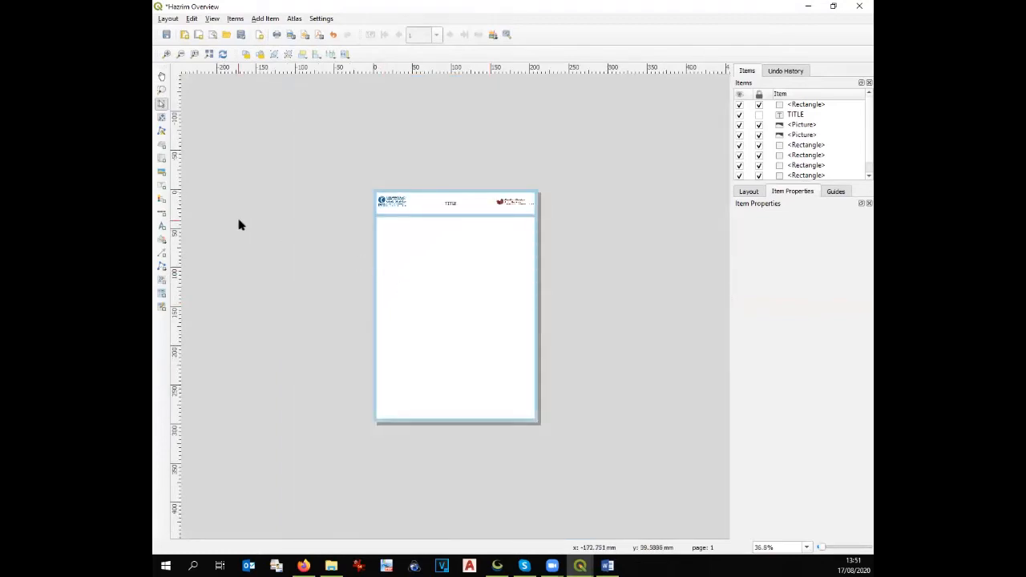
Switch back to the main project window, close the layout manager and select the Bing Map layer
left_click(579, 566)
left_click(547, 529)
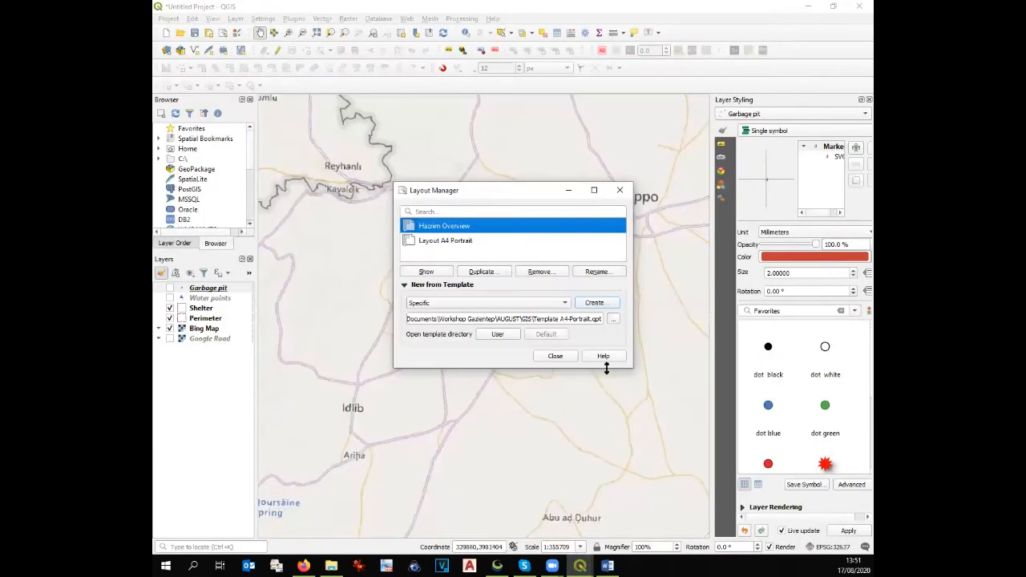
left_click(561, 357)
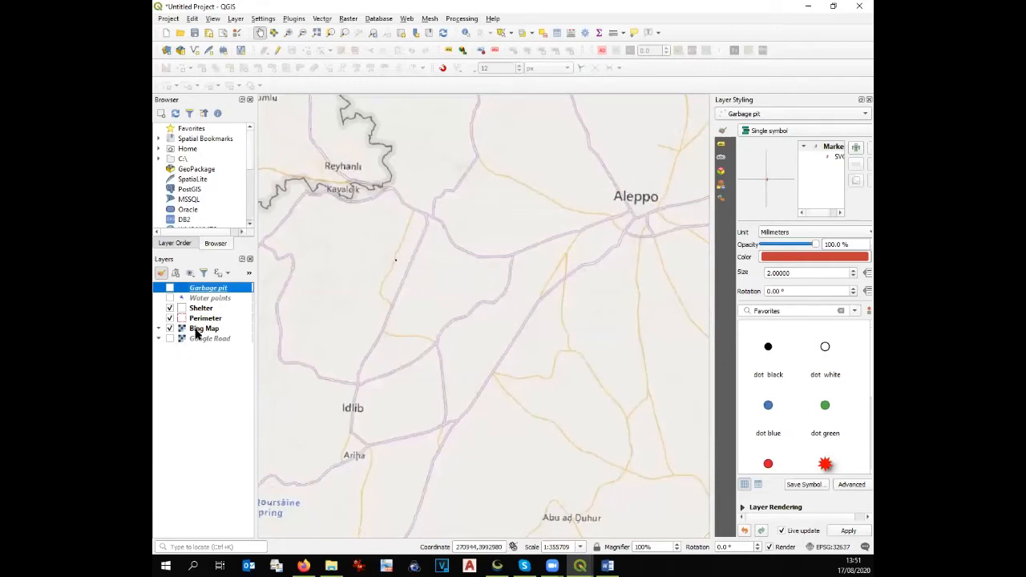
left_click(199, 330)
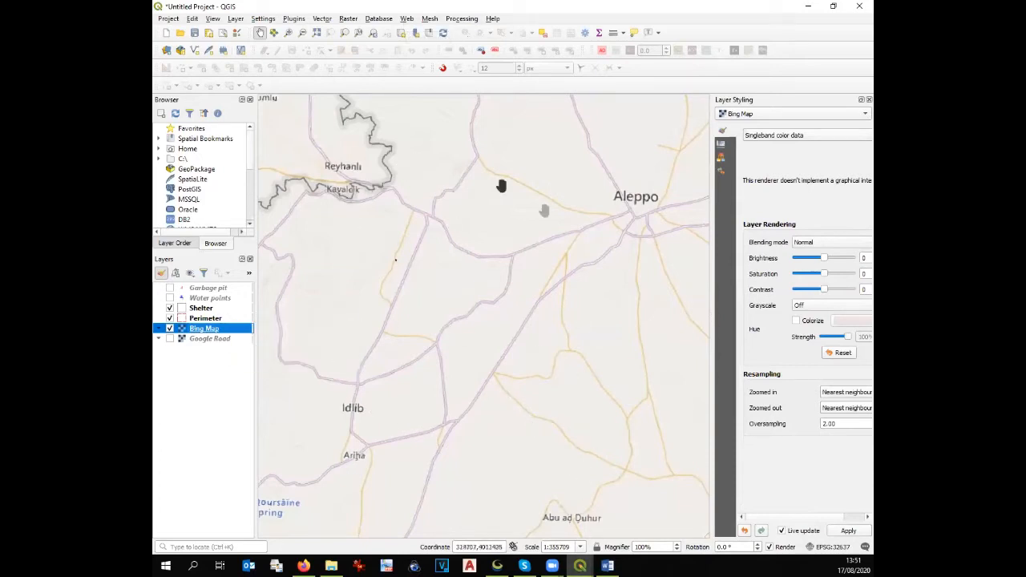
Return to the Hazrim Overview layout and add a map about 259 mm high filling the blank area below the header
mouse_move(583, 566)
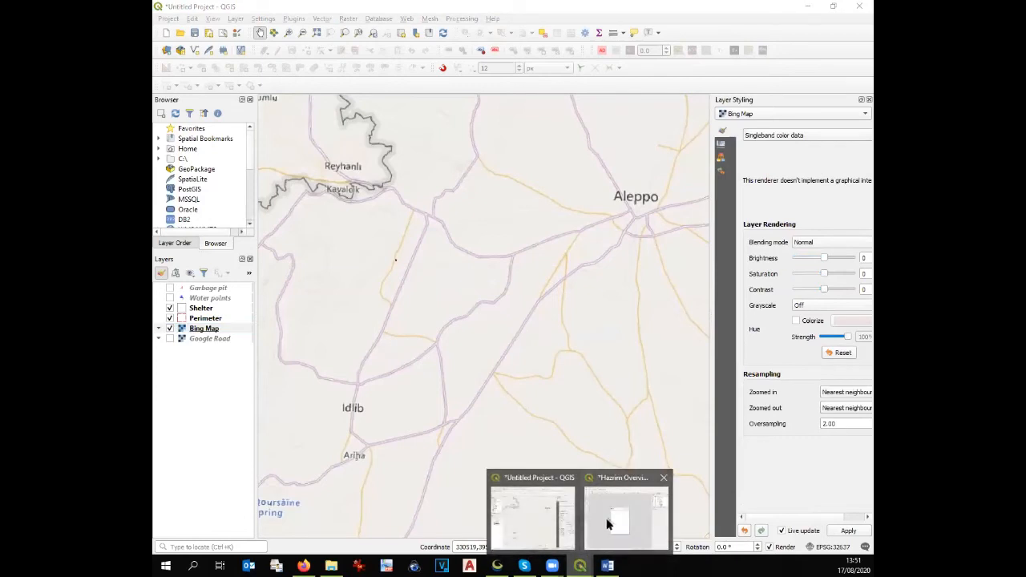
left_click(607, 520)
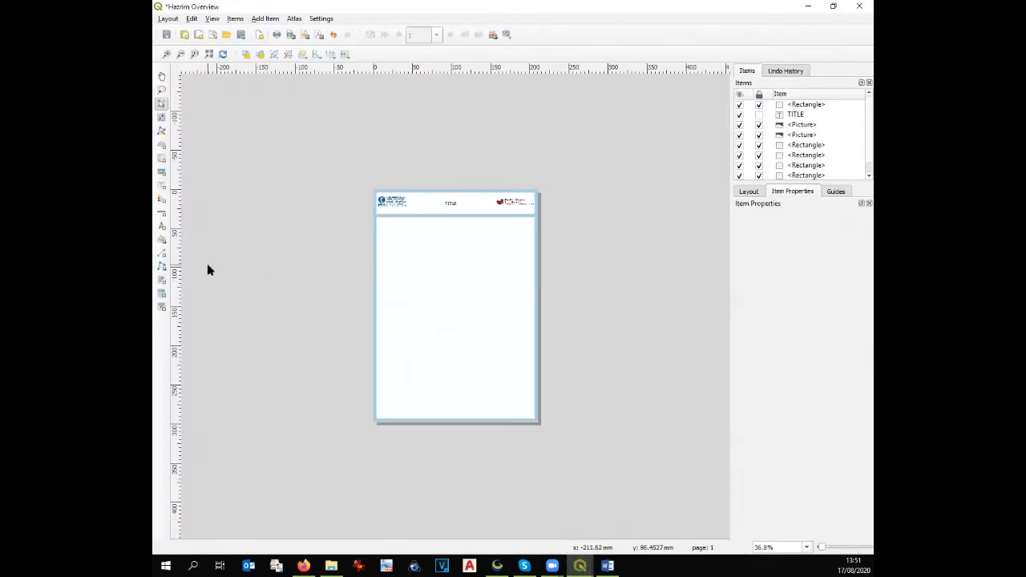
left_click(158, 159)
left_click_drag(375, 215, 535, 417)
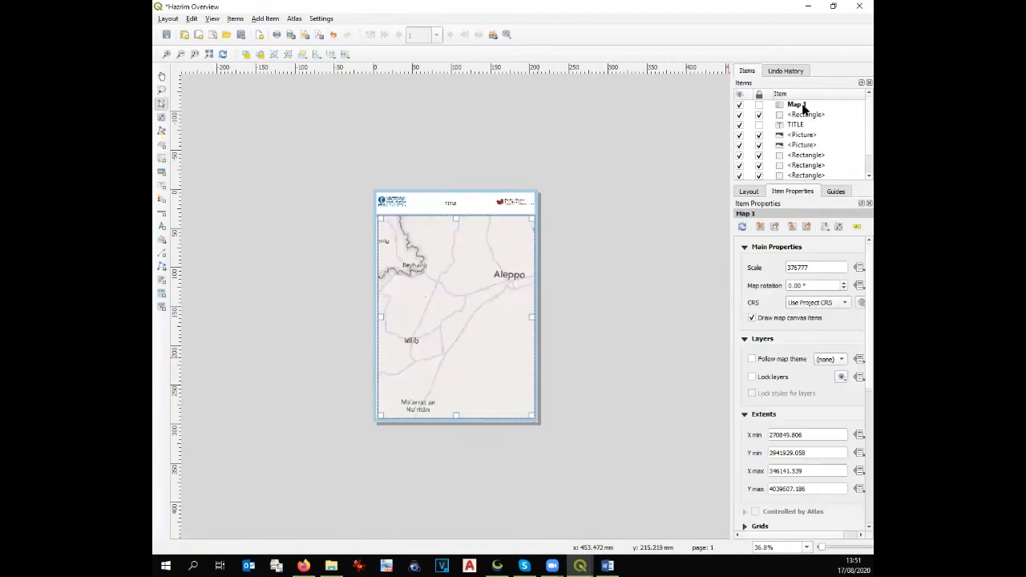
Move Map 1 down in the item order to just above the bottommost blue rectangle, behind all other items
left_click_drag(795, 105, 807, 164)
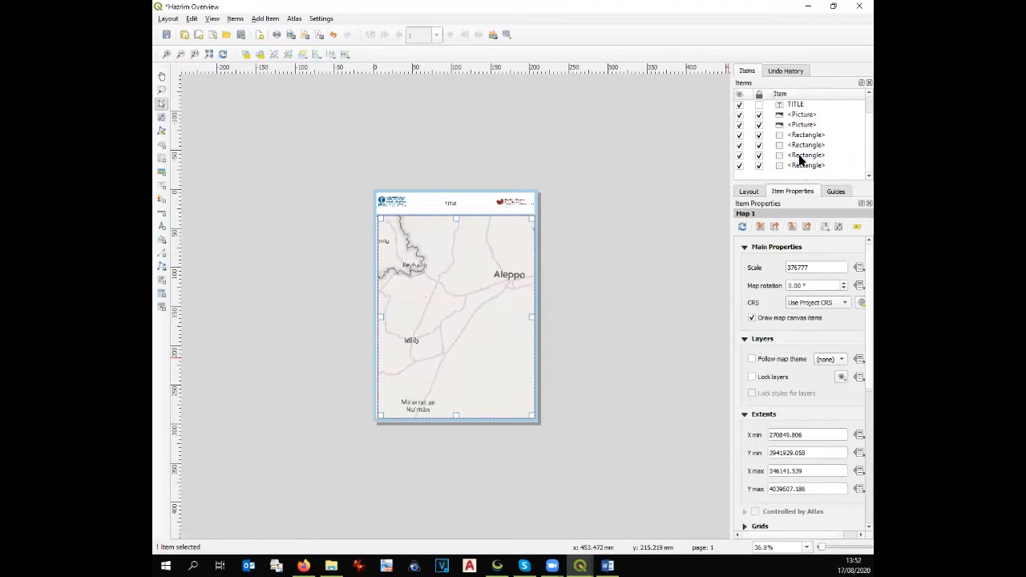
scroll(794, 118, "up", 1)
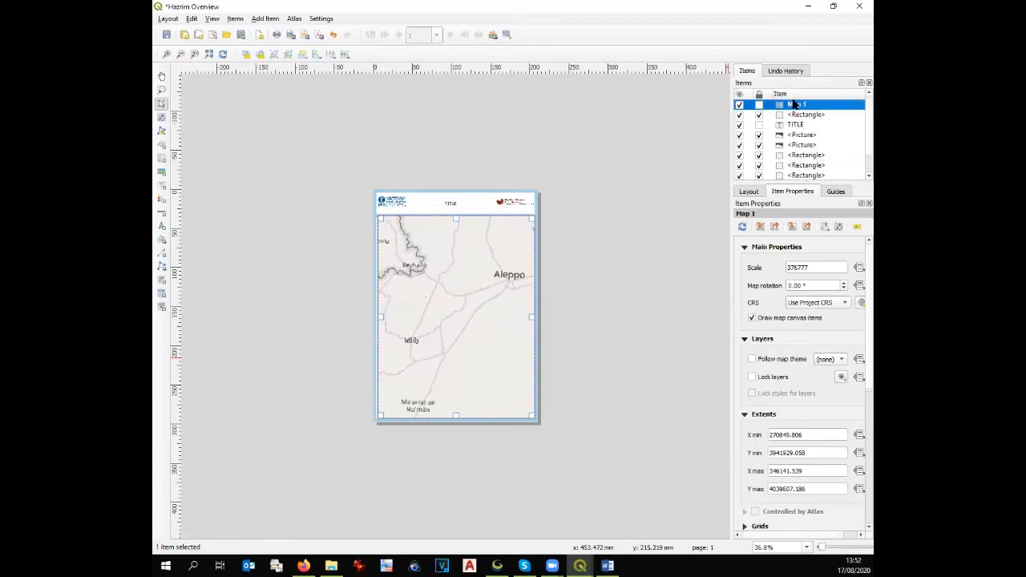
left_click_drag(794, 105, 793, 174)
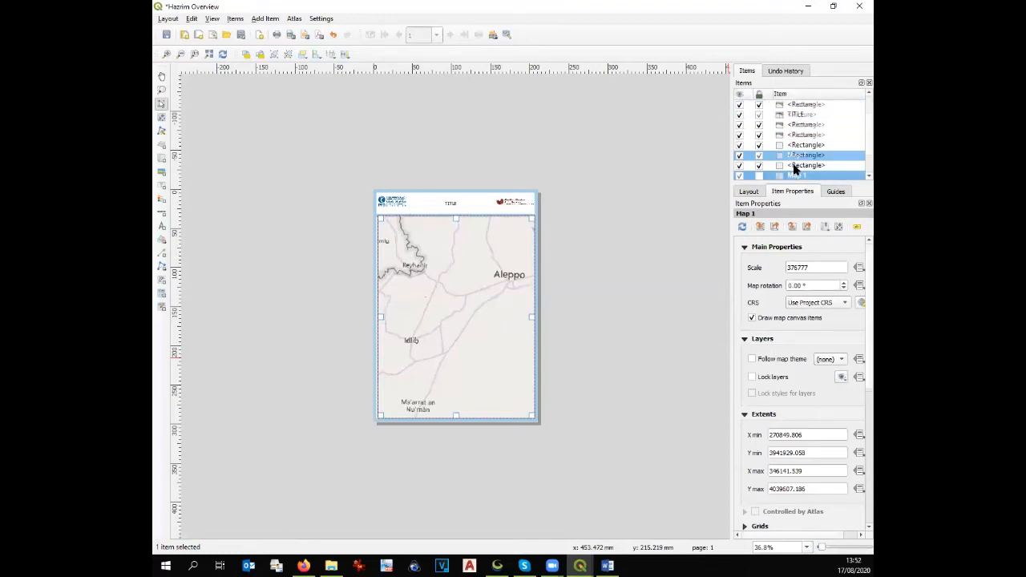
left_click(797, 165)
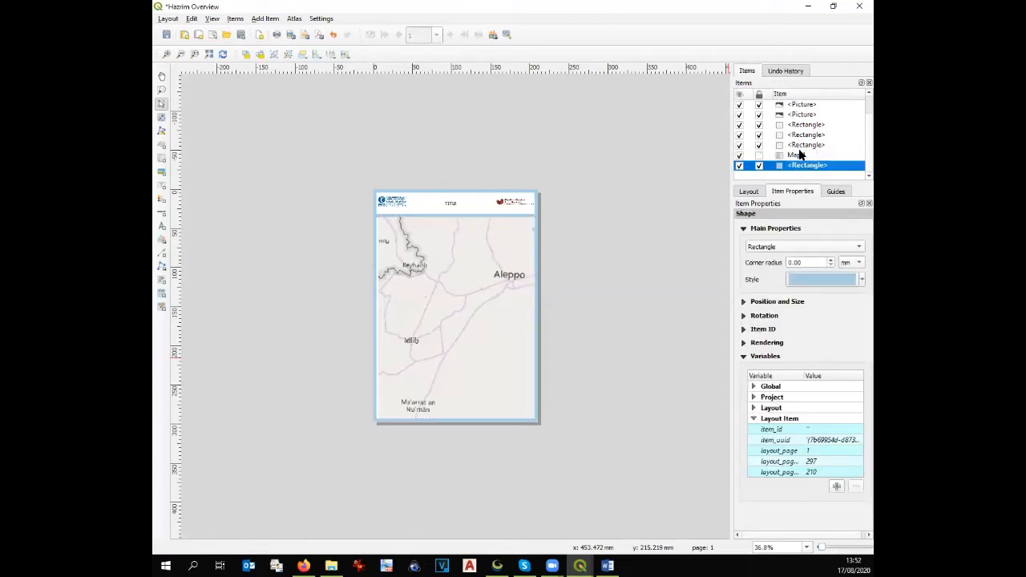
scroll(540, 430, "up", 1)
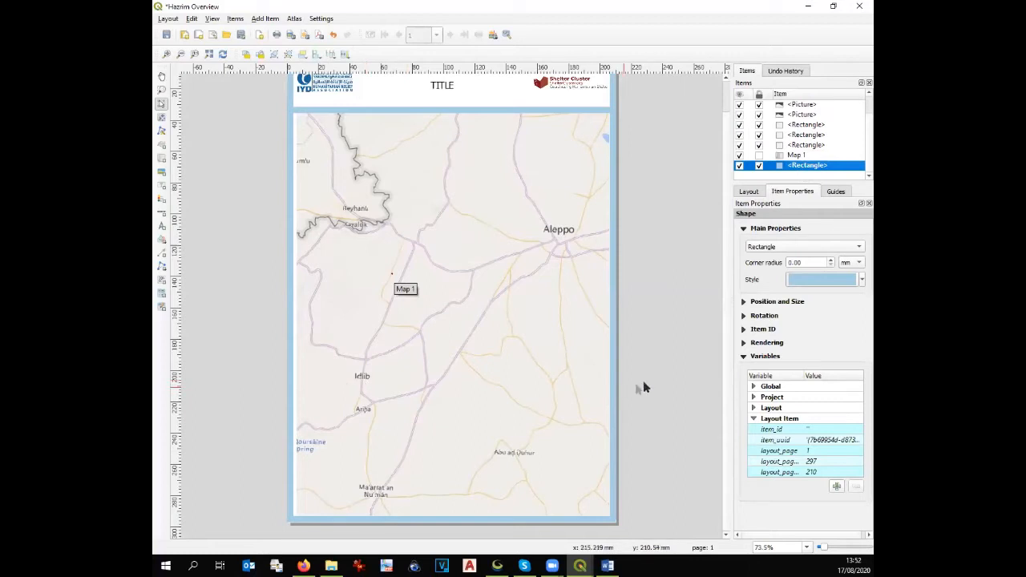
Shift Map 1's content downward inside its frame to show more area north of Aleppo, trying other zoom levels but keeping scale 376777
left_click(538, 196)
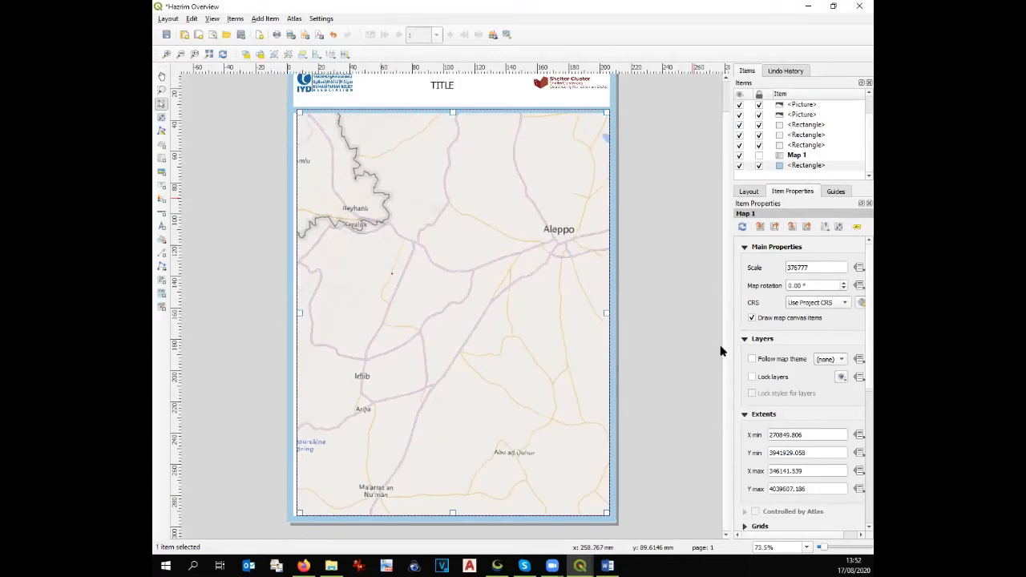
left_click(161, 117)
left_click_drag(444, 264, 429, 337)
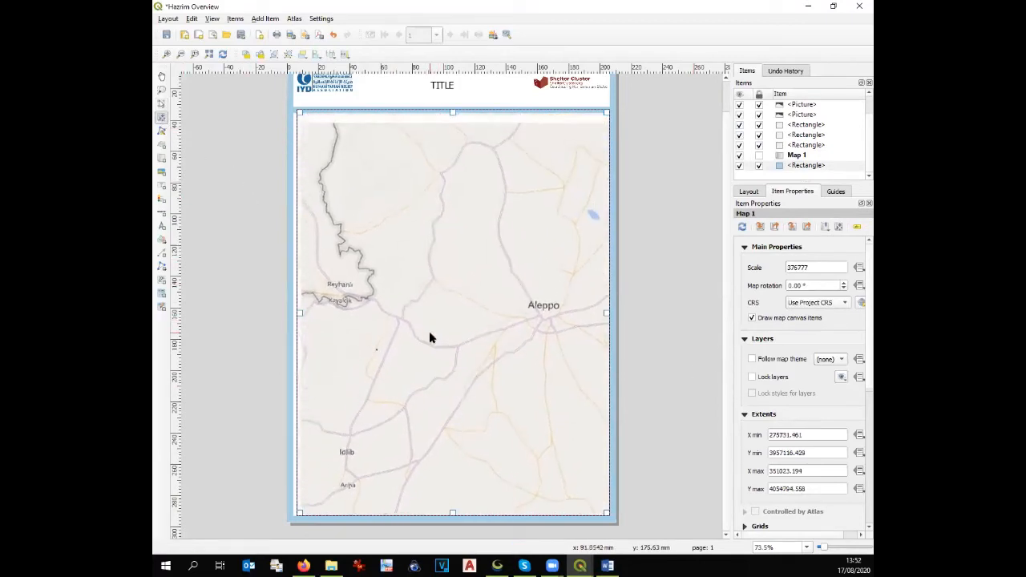
scroll(430, 337, "down", 1)
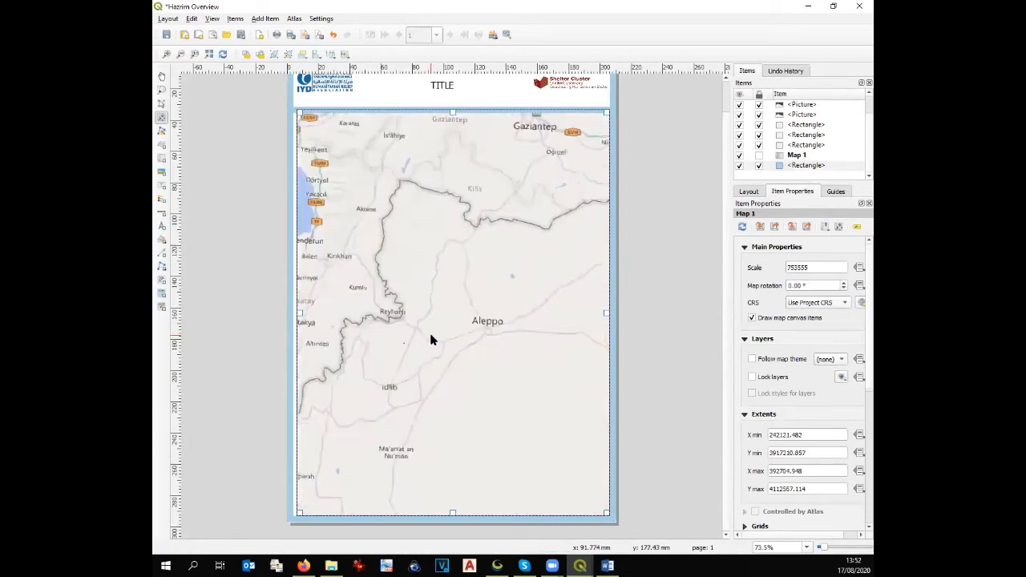
scroll(430, 340, "up", 1)
scroll(430, 340, "up", 1)
scroll(430, 340, "down", 1)
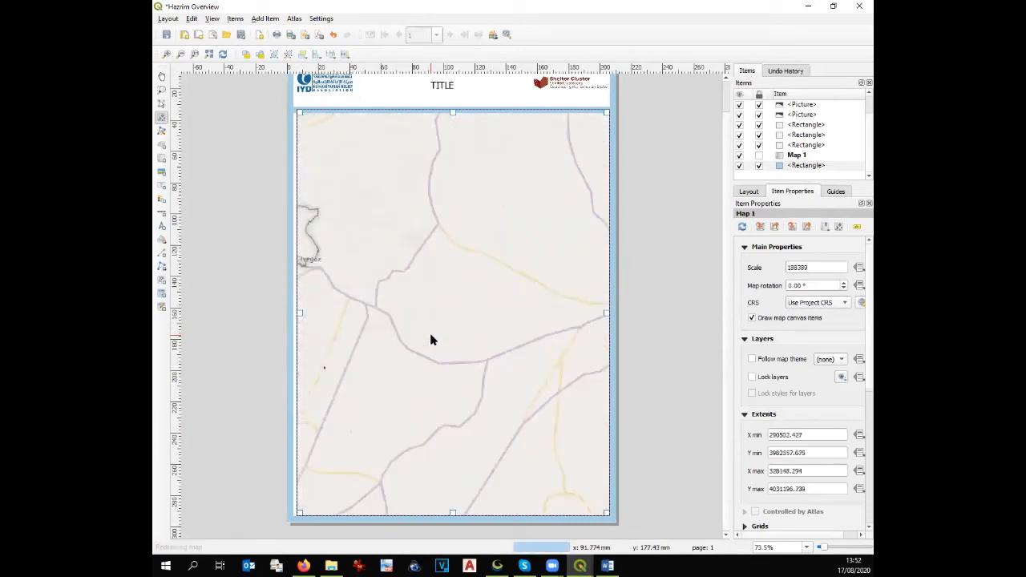
left_click_drag(431, 340, 440, 329)
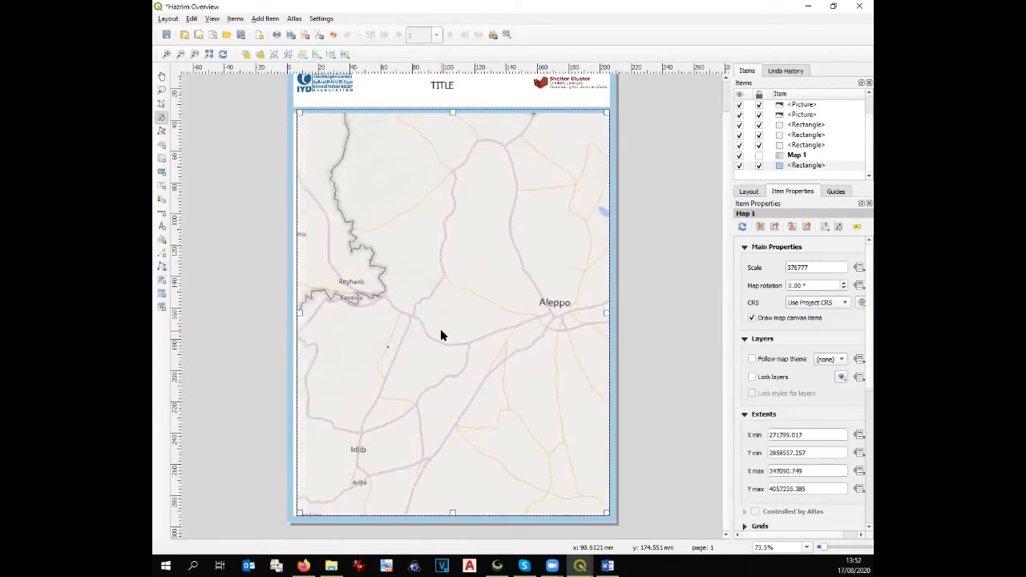
Widen Map 1 to 204 mm so it meets the blue left border, and shift its content further down and to the left
left_click(161, 104)
left_click_drag(296, 313, 290, 312)
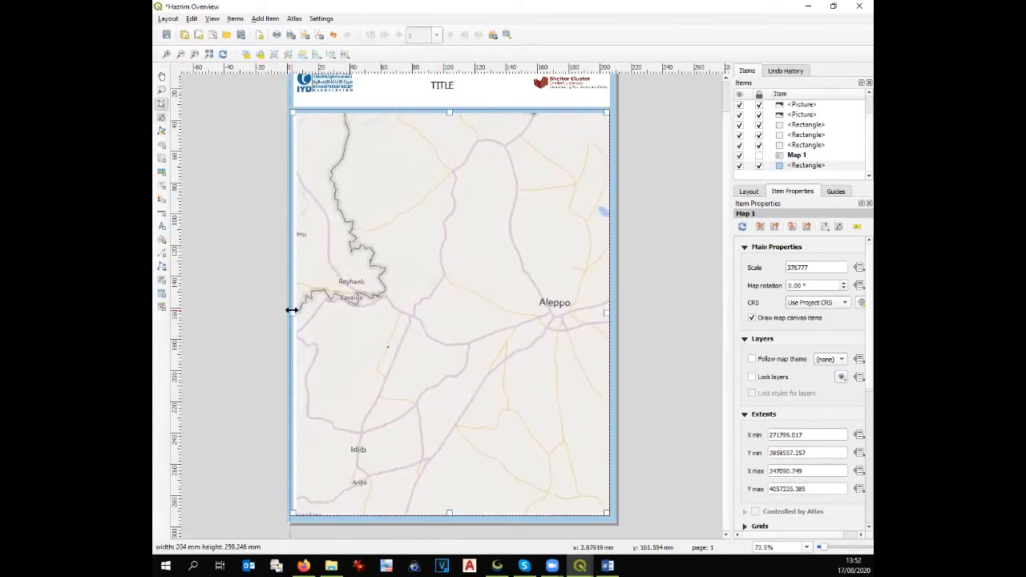
left_click(657, 302)
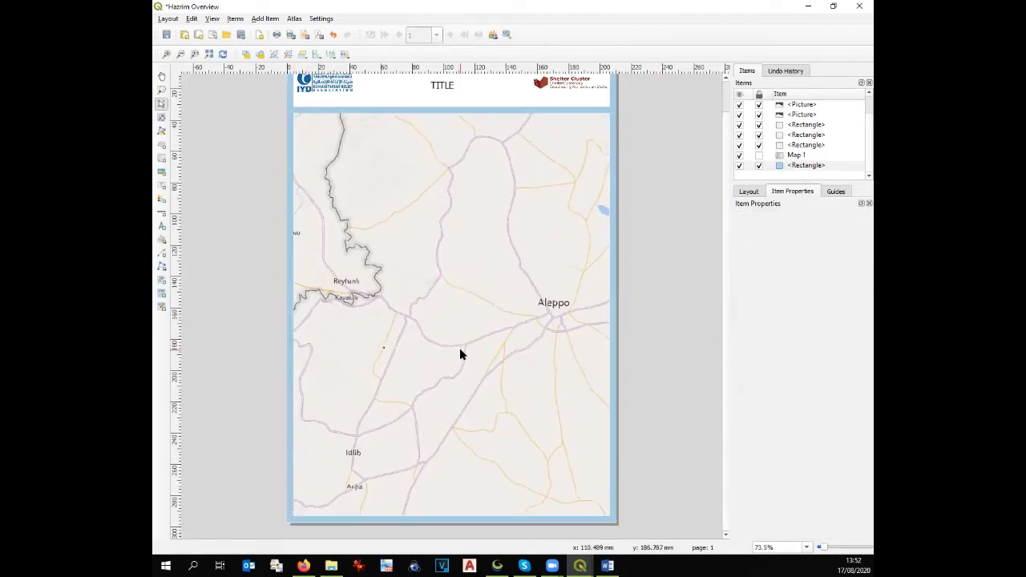
left_click(161, 117)
left_click_drag(401, 266, 385, 299)
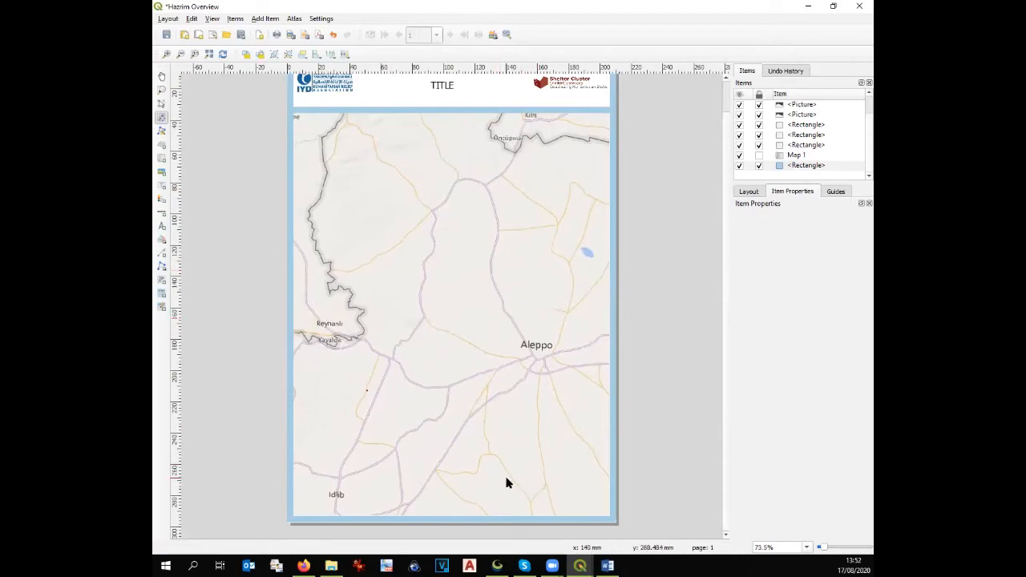
Add a single-box scale bar for Map 1 in kilometres near the map's lower-right corner
left_click(161, 213)
left_click_drag(469, 495, 570, 507)
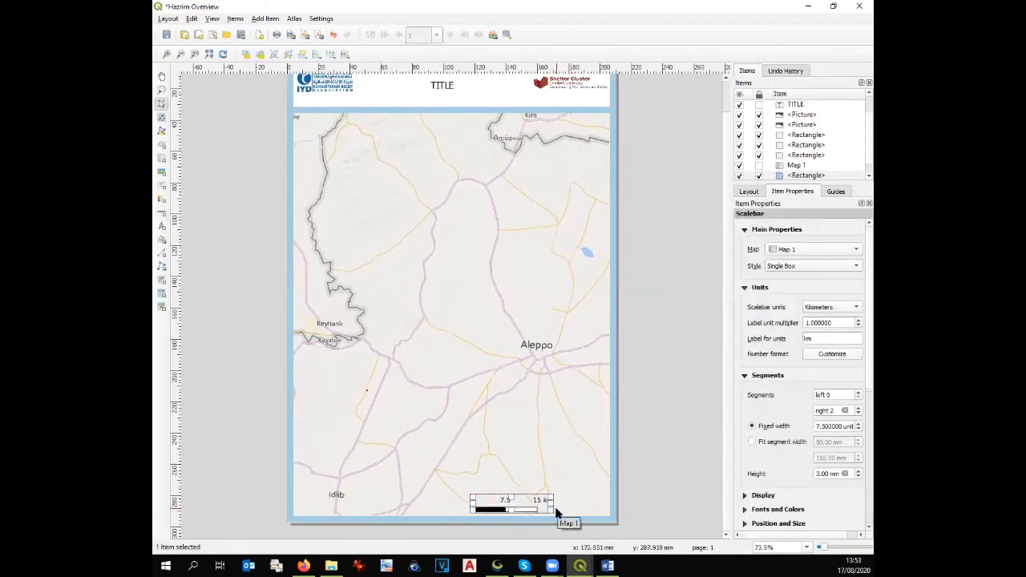
left_click(659, 486)
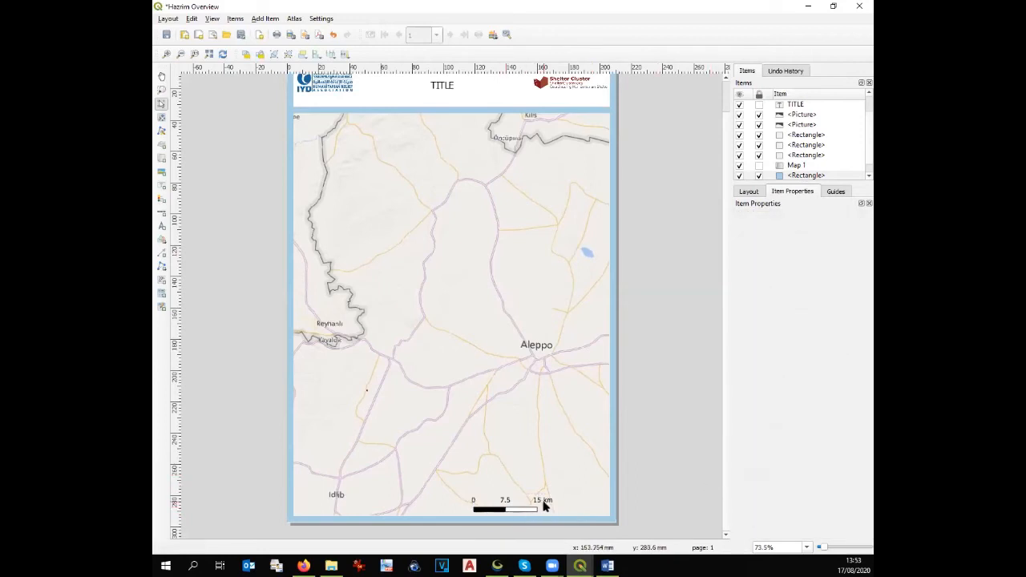
Set the scale bar to 4 right segments with a fixed width of 10 units each
left_click(506, 504)
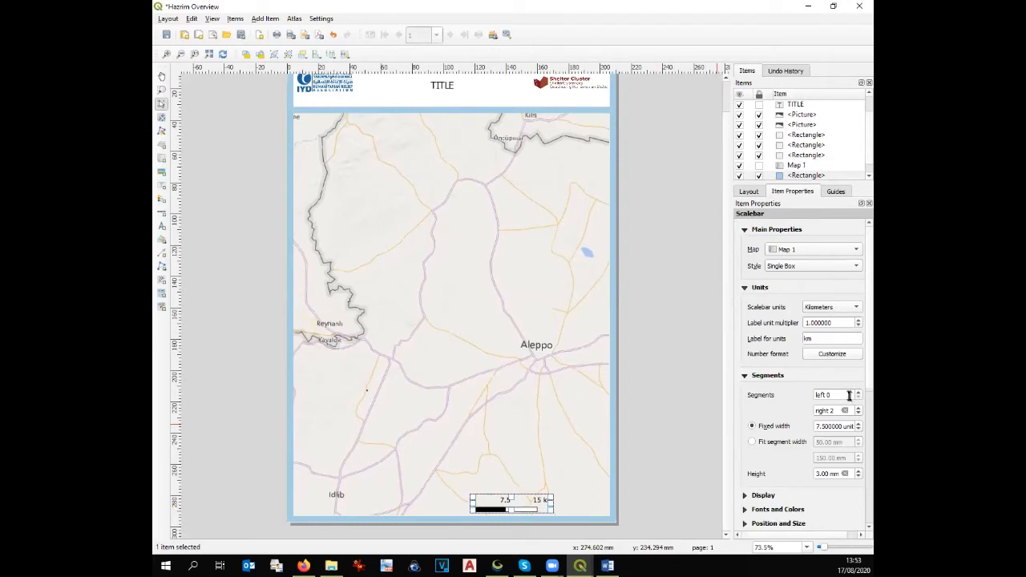
left_click(856, 407)
left_click(856, 408)
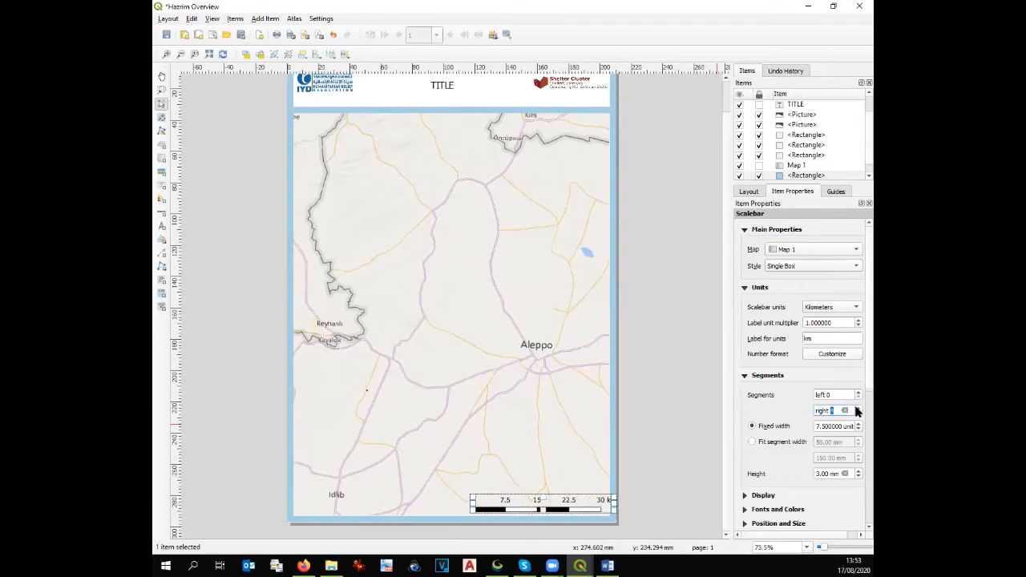
left_click(818, 425)
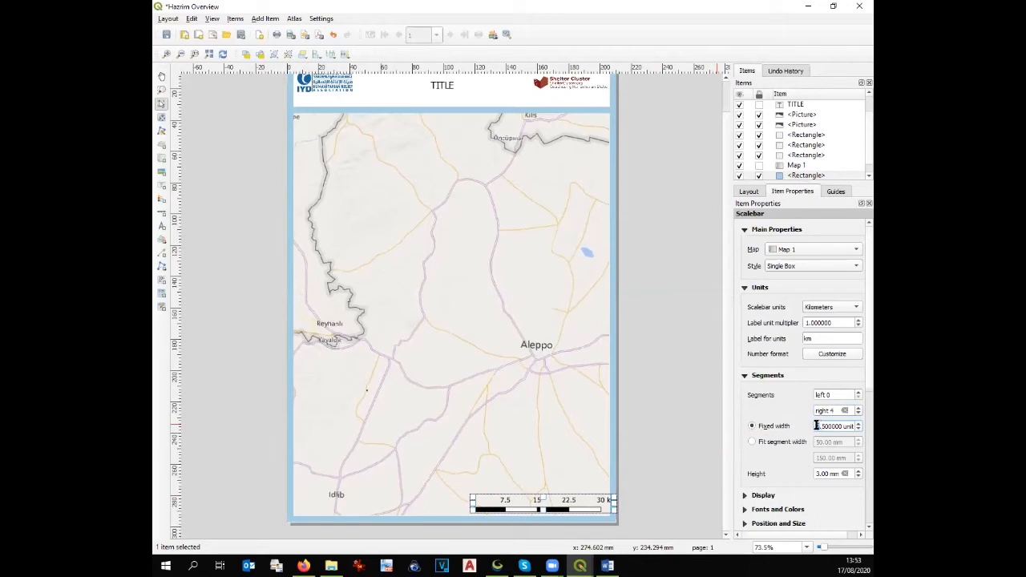
key("BackSpace")
type("10")
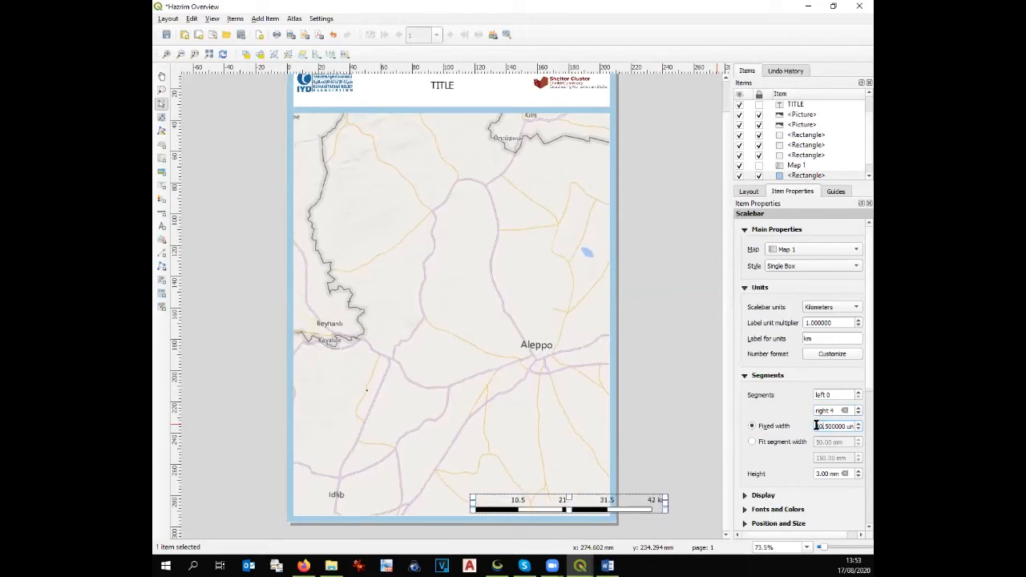
key("Right")
key("Delete")
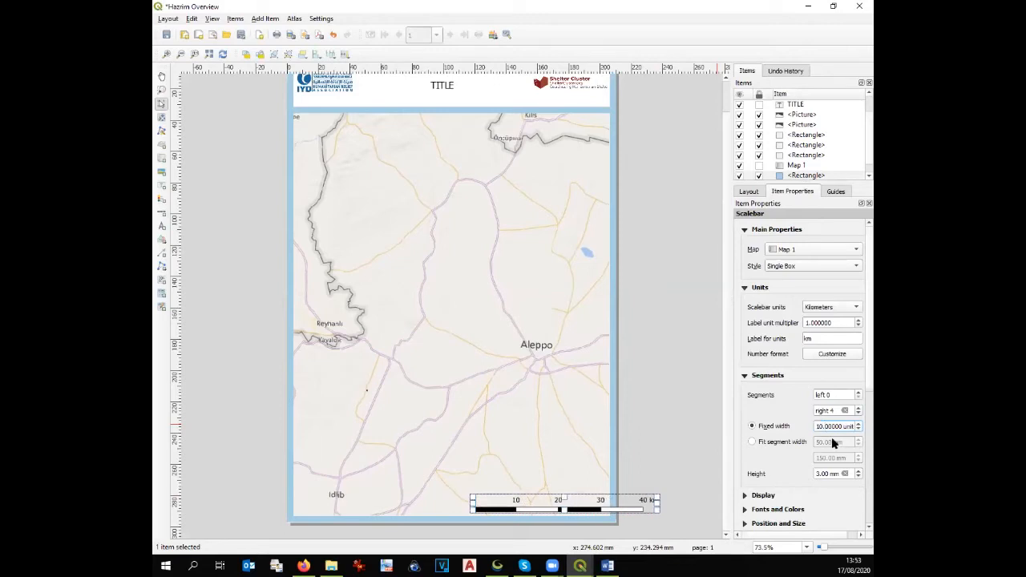
Reduce the scale bar to 3 right segments and move it fully inside the map's lower-right corner
left_click(857, 415)
left_click(857, 414)
left_click(857, 408)
left_click_drag(579, 500, 574, 502)
left_click(665, 488)
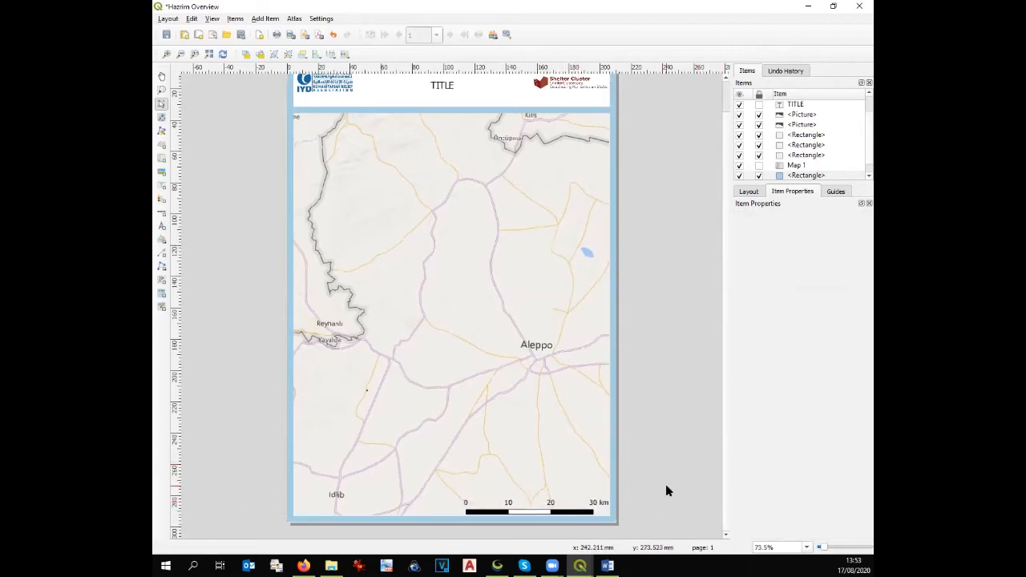
Set the scale bar's font size to 10 points
left_click(580, 504)
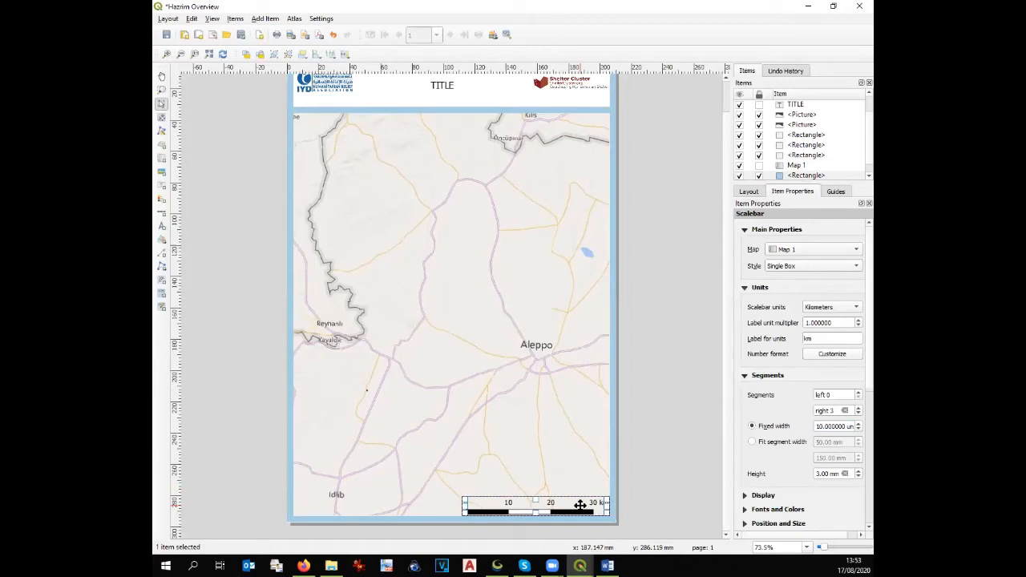
left_click(765, 509)
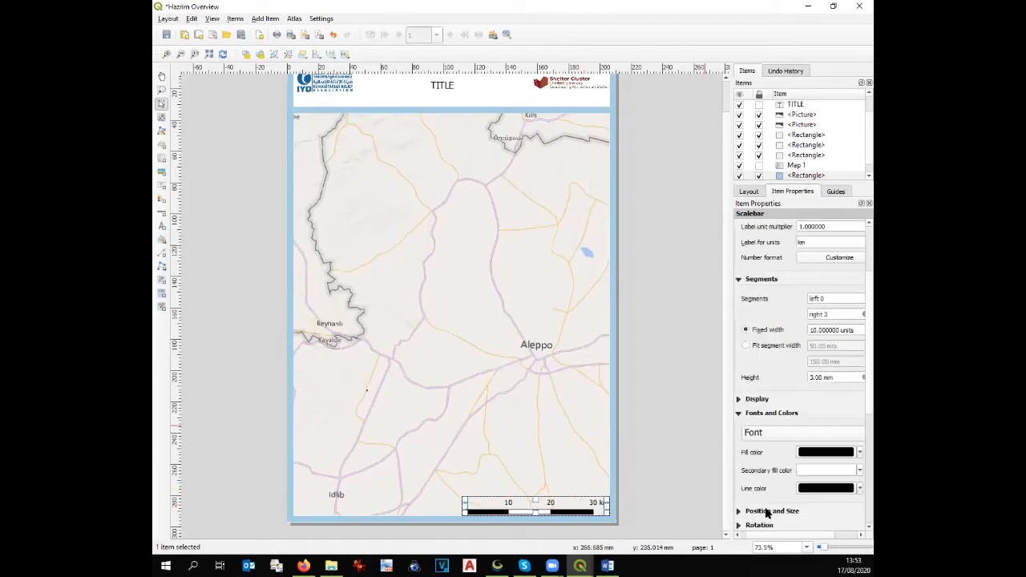
left_click(762, 434)
double_click(797, 321)
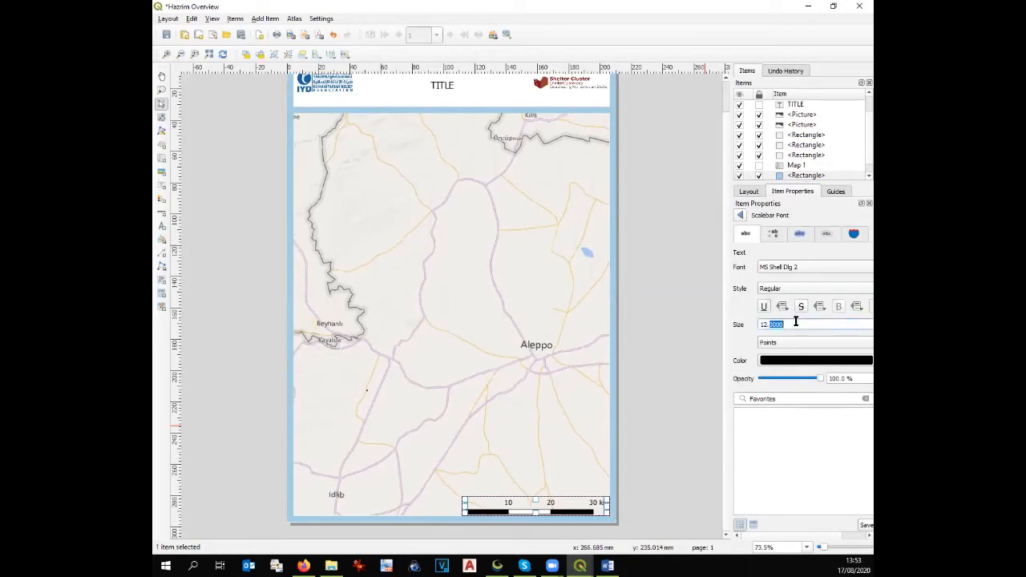
type("10")
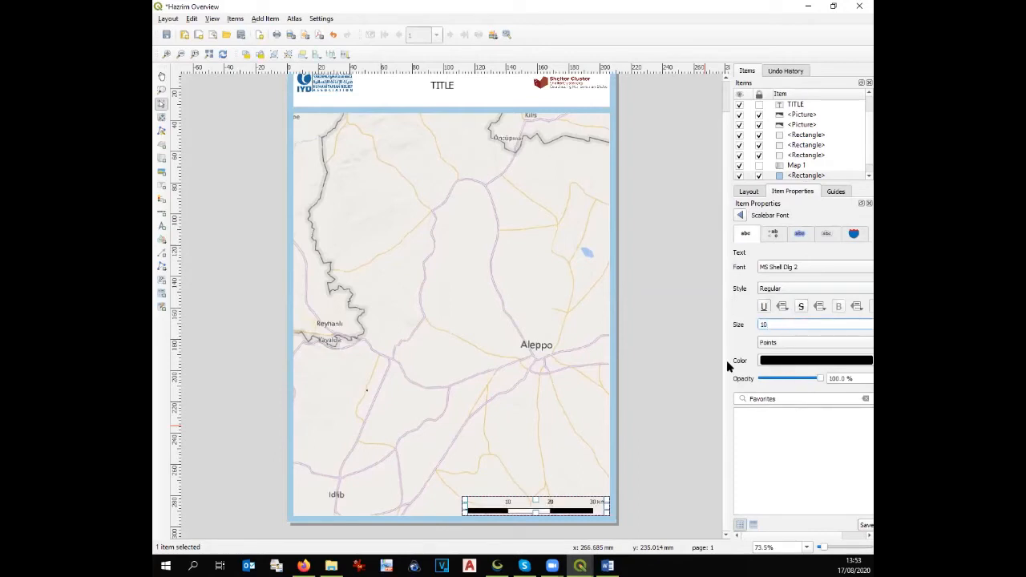
left_click(707, 411)
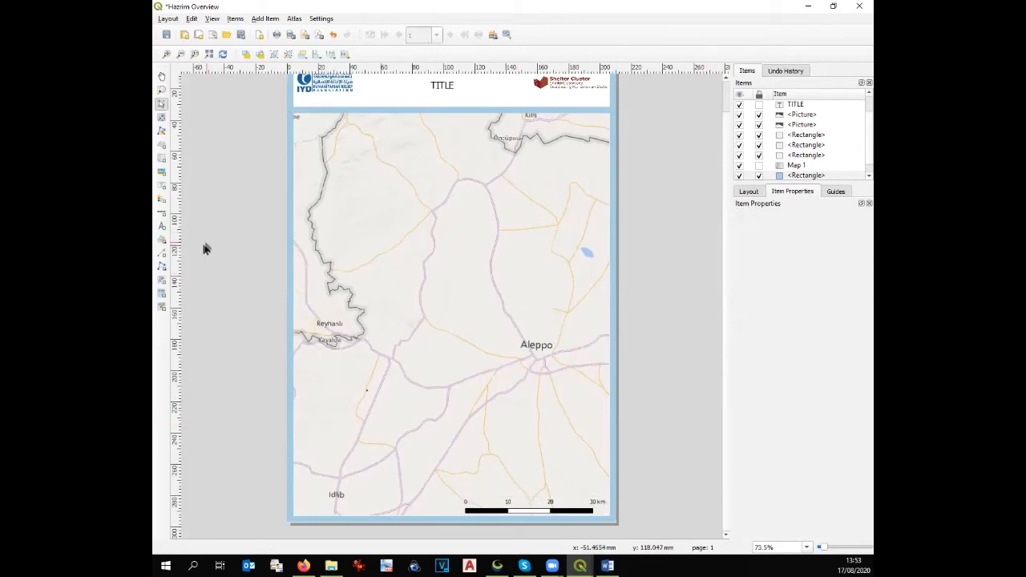
Add a small north arrow just above the right end of the scale bar
left_click(161, 226)
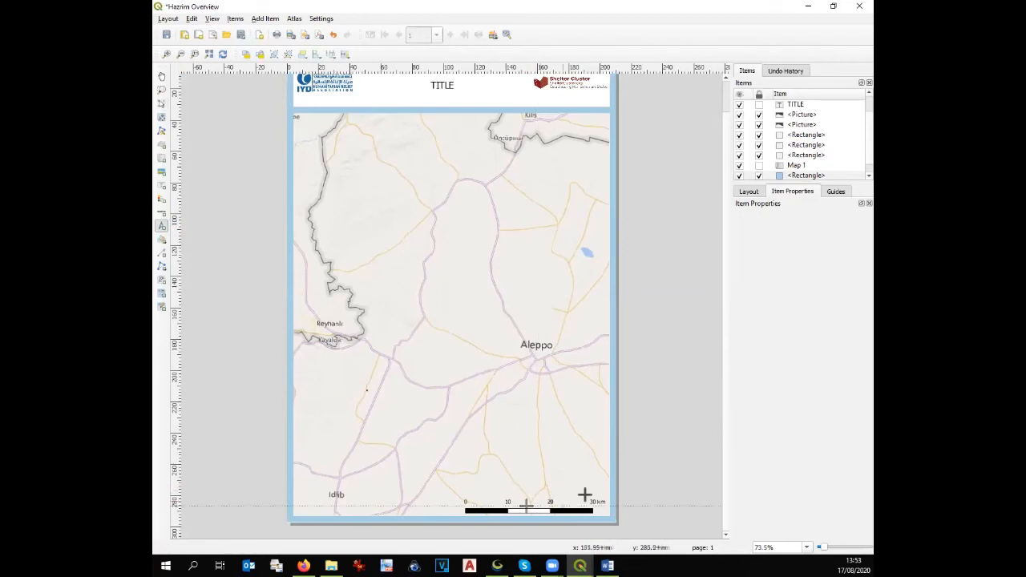
left_click_drag(586, 478, 599, 497)
left_click(639, 487)
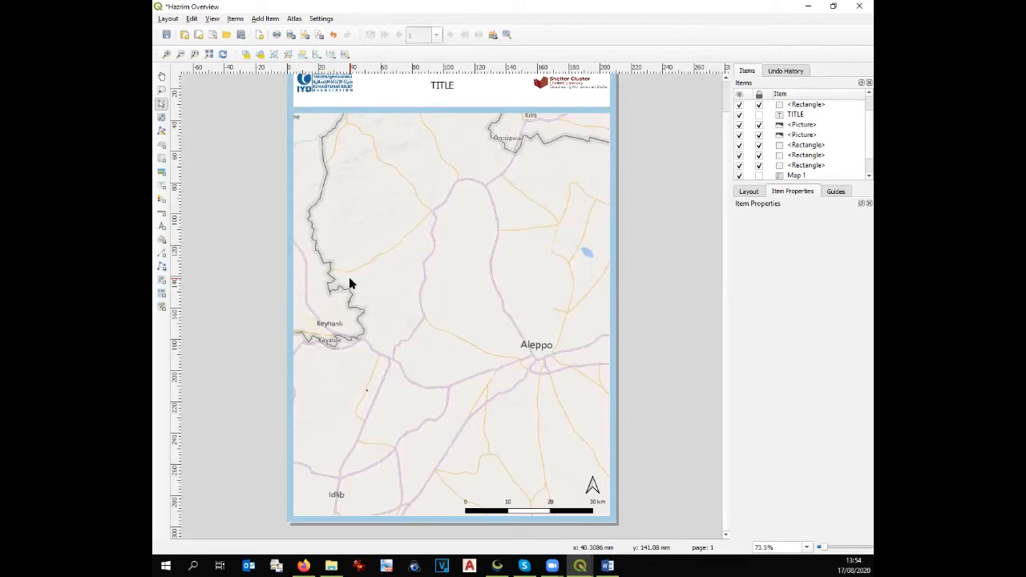
Lock the Map 1 item in the layout, and lock its layers and layer styles
left_click(792, 175)
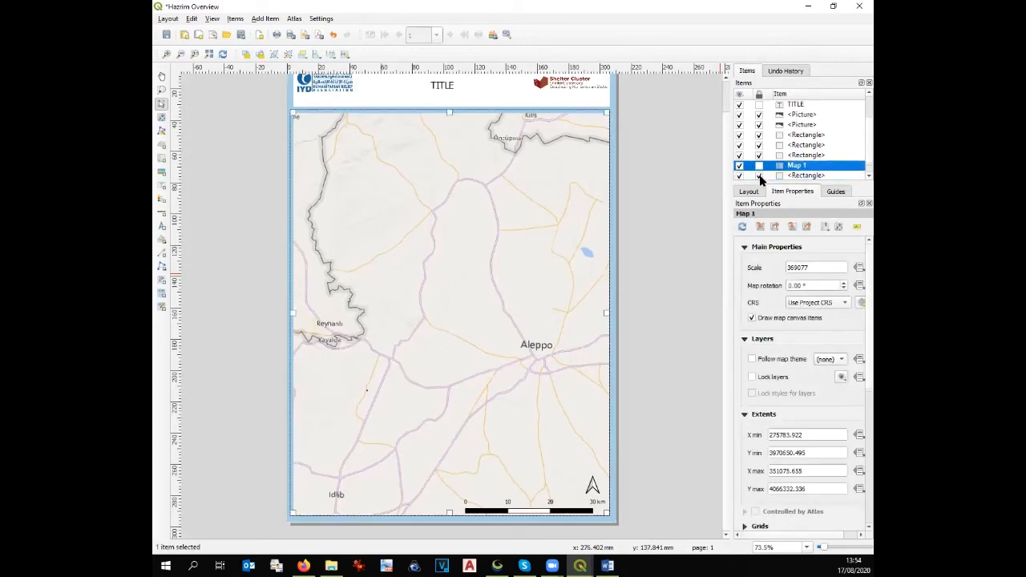
left_click(759, 165)
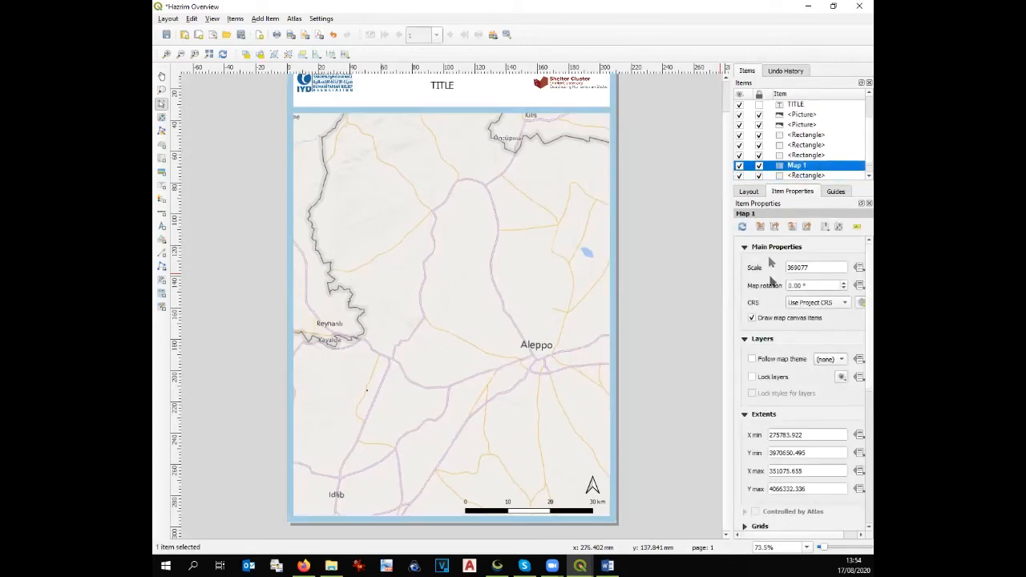
left_click(752, 376)
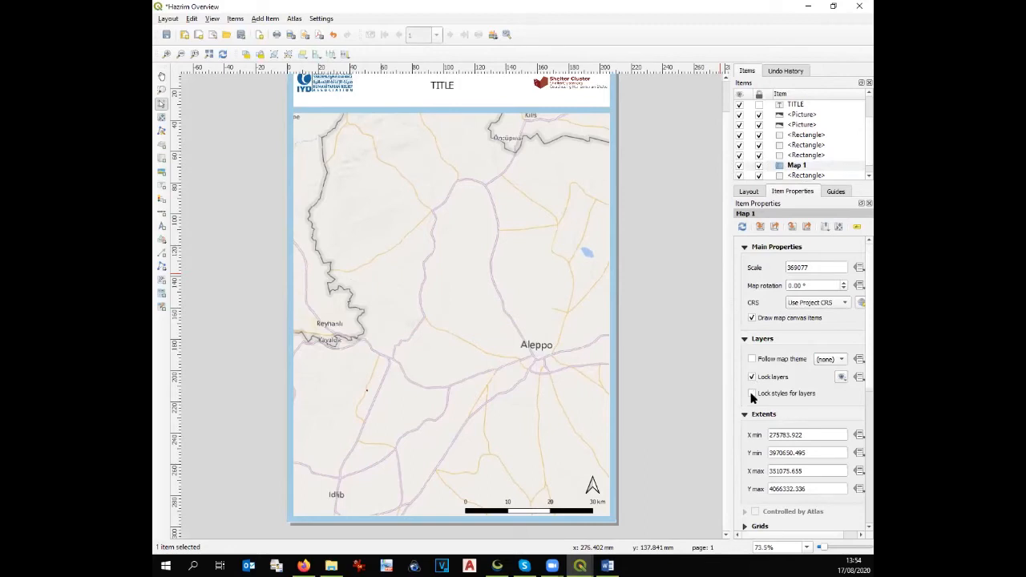
left_click(752, 393)
Switch to the main QGIS project window, hide the Bing Map layer and show the Google Road layer
left_click(582, 566)
left_click(547, 548)
scroll(517, 441, "down", 1)
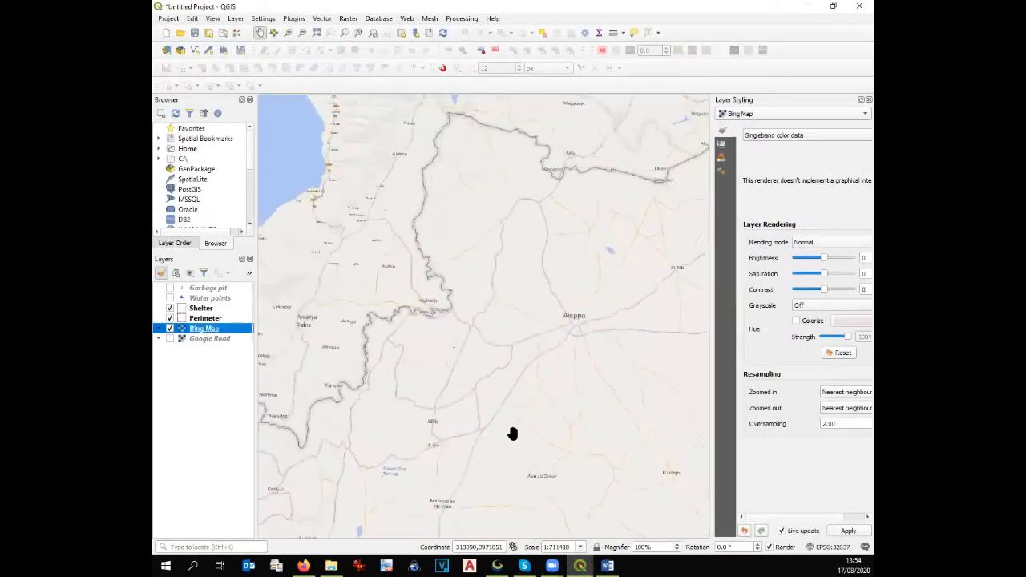
left_click(169, 329)
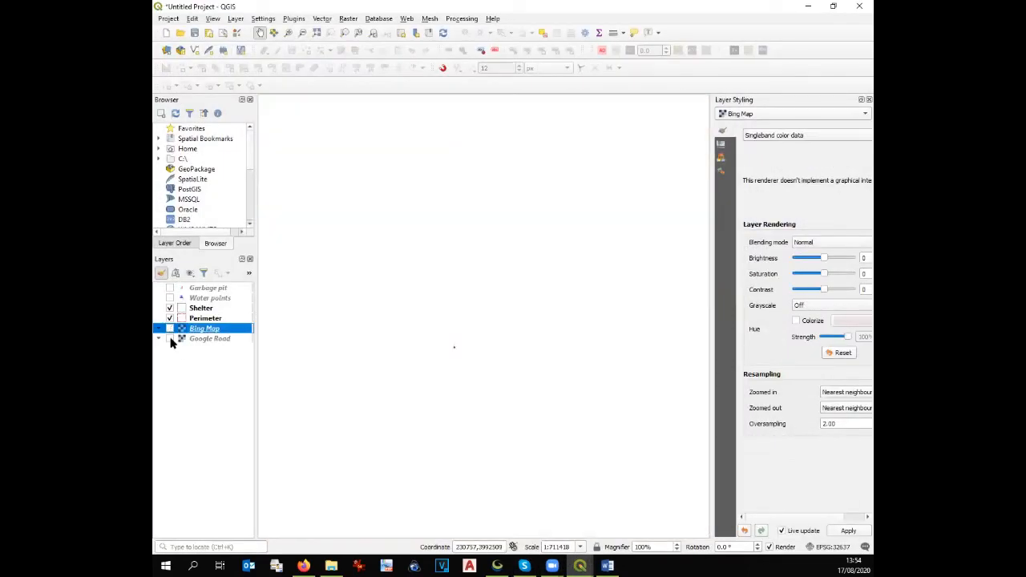
left_click(169, 339)
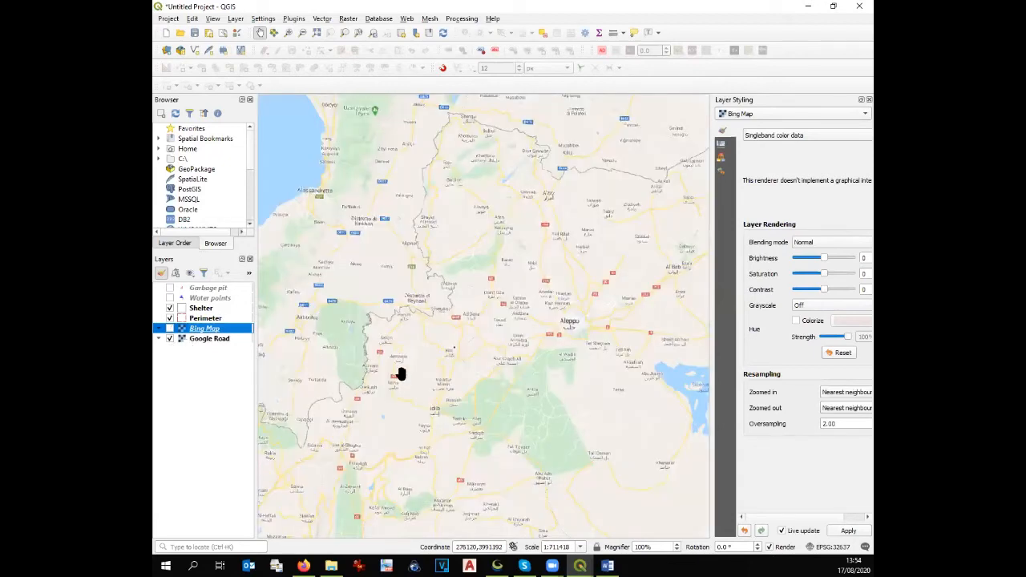
Frame the Perimeter layer in the map canvas at scale 1:22232 with Killi and Batabo in view, and hide the Shelter layer
left_click(205, 318)
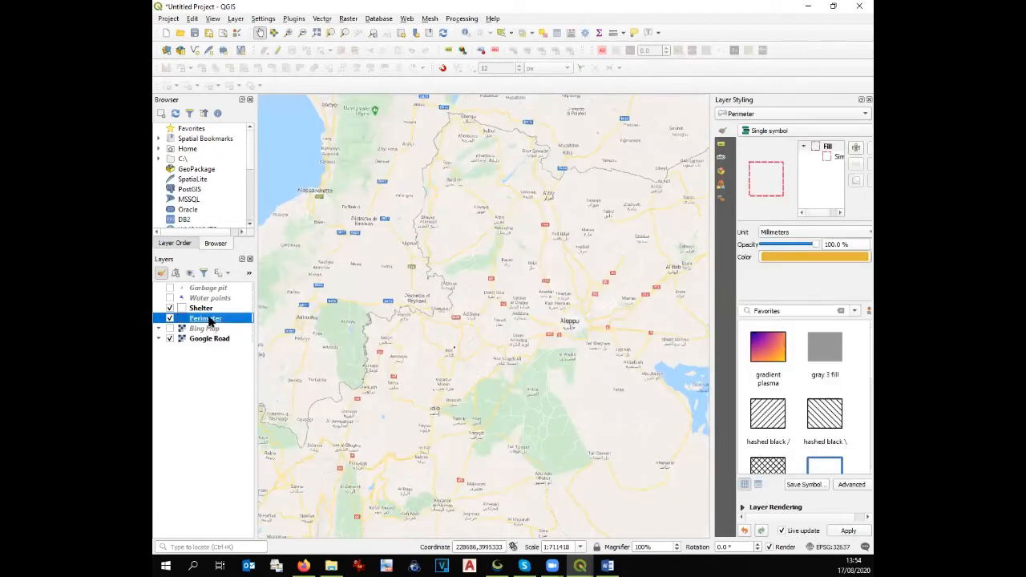
right_click(208, 319)
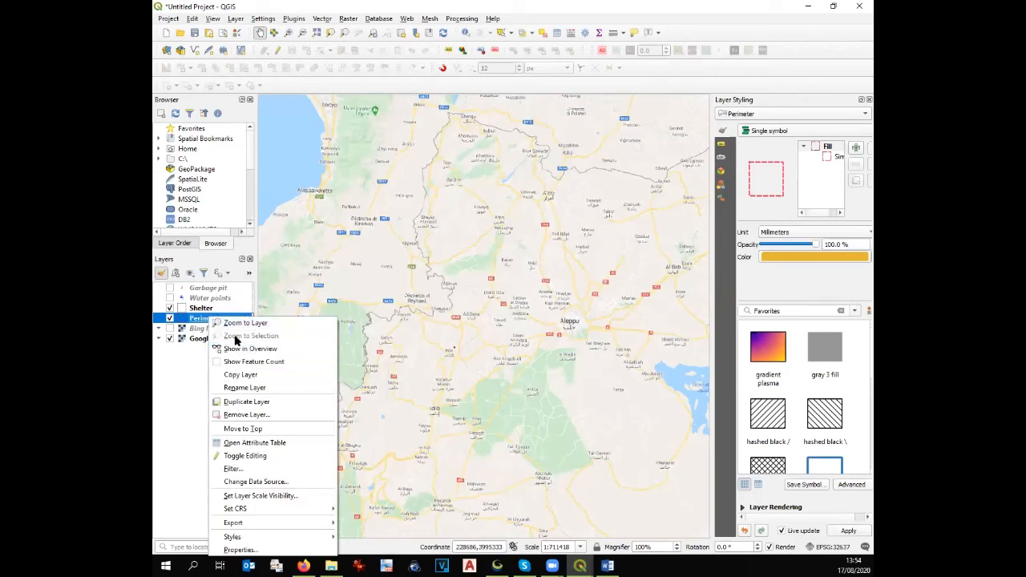
left_click(238, 324)
scroll(421, 376, "down", 4)
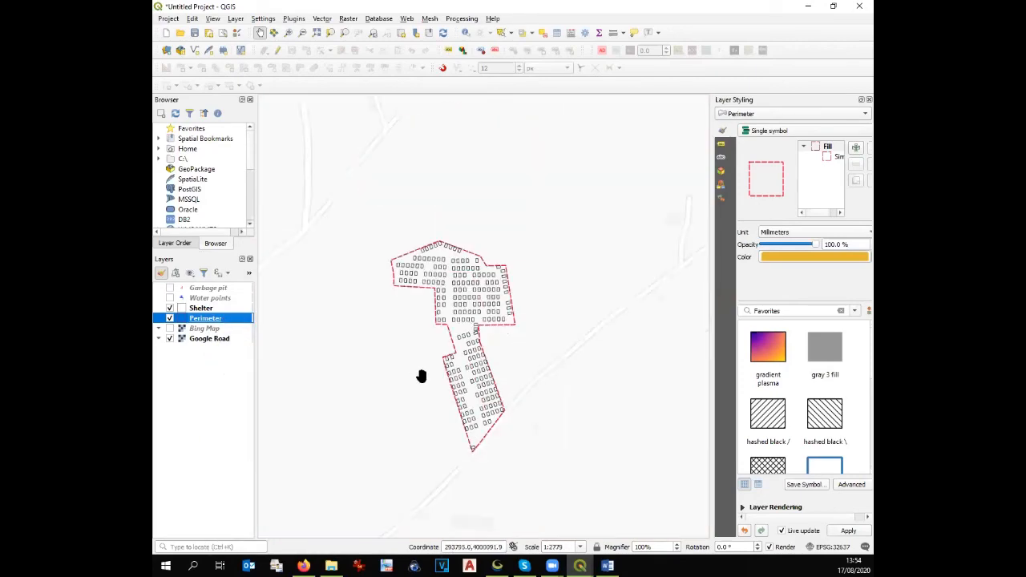
left_click_drag(433, 372, 489, 303)
scroll(494, 302, "up", 1)
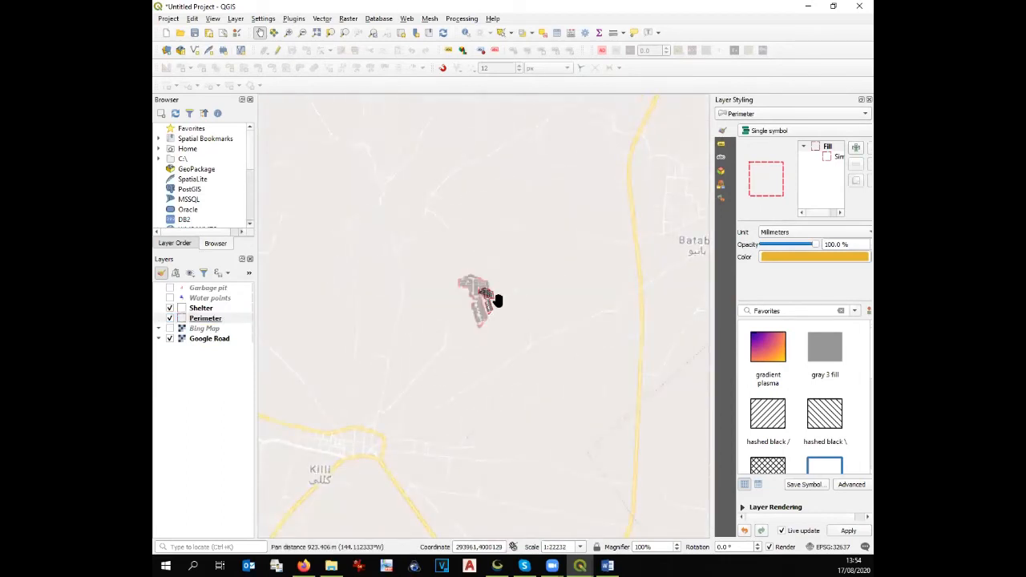
left_click_drag(499, 312, 604, 277)
scroll(604, 276, "down", 1)
left_click_drag(553, 313, 467, 376)
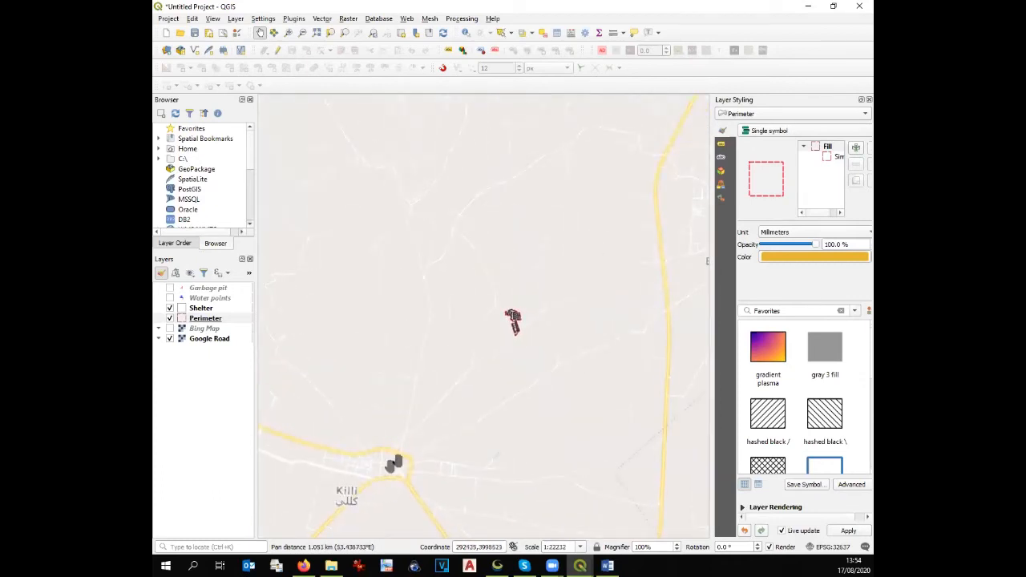
left_click_drag(511, 358, 452, 366)
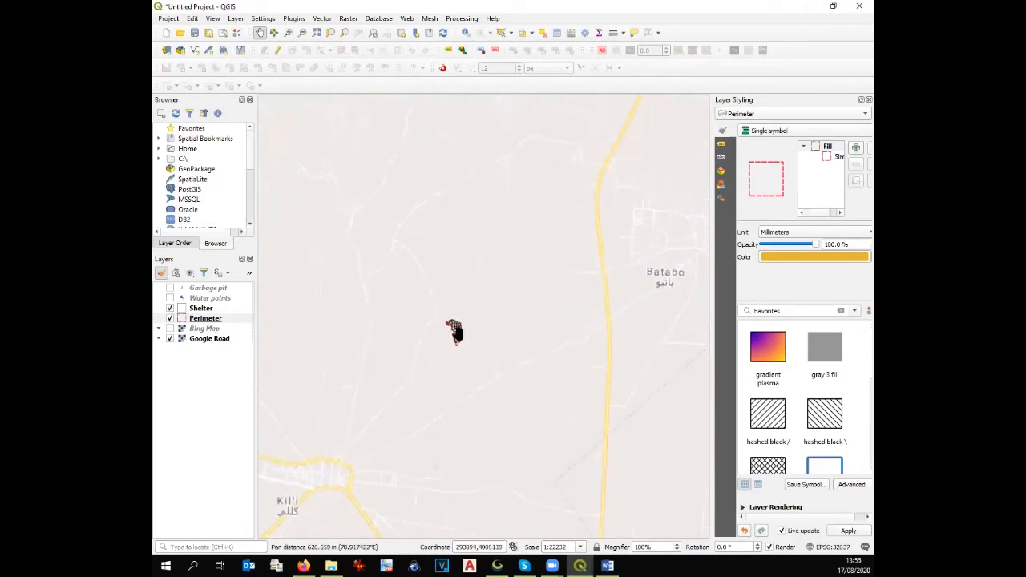
left_click(170, 310)
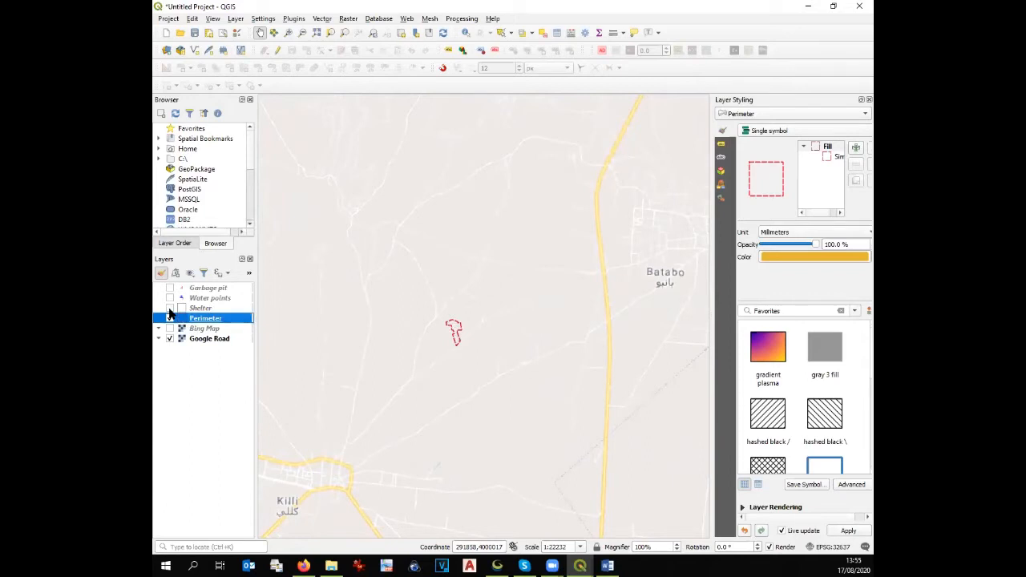
Return to the Hazrim Overview layout and add a second map about 93 by 113 mm over Map 1's upper-left corner
mouse_move(582, 565)
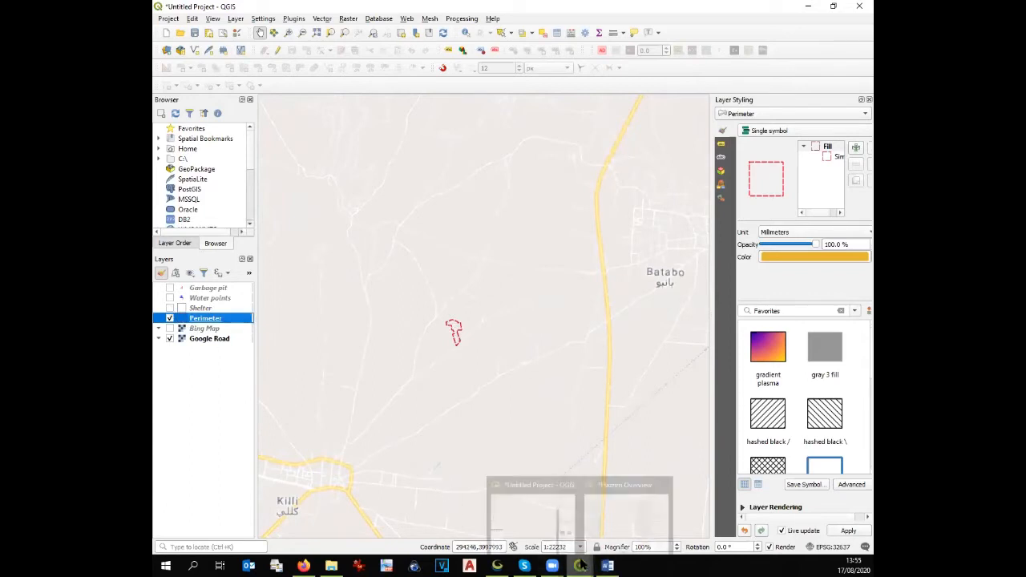
left_click(606, 544)
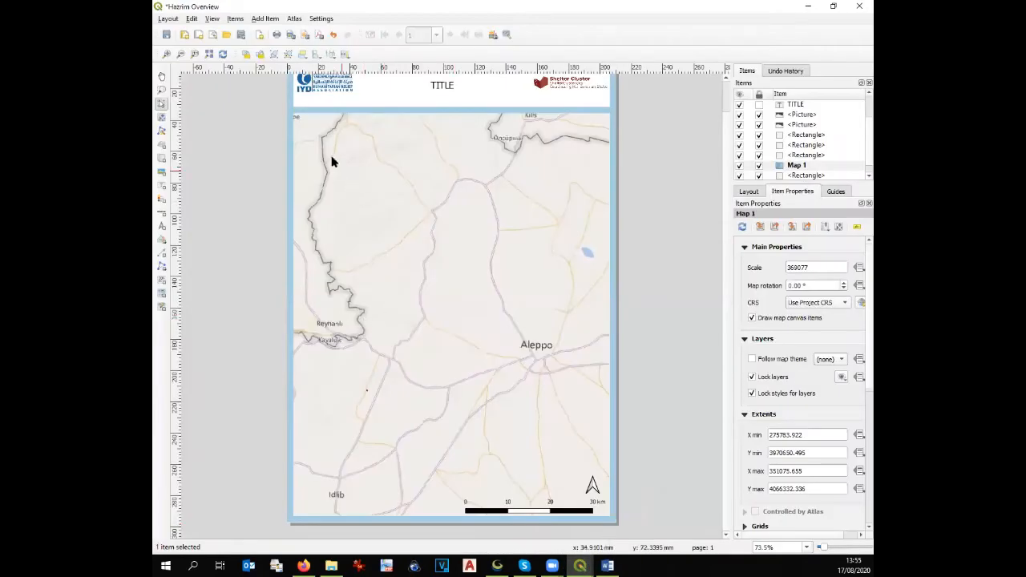
left_click(160, 159)
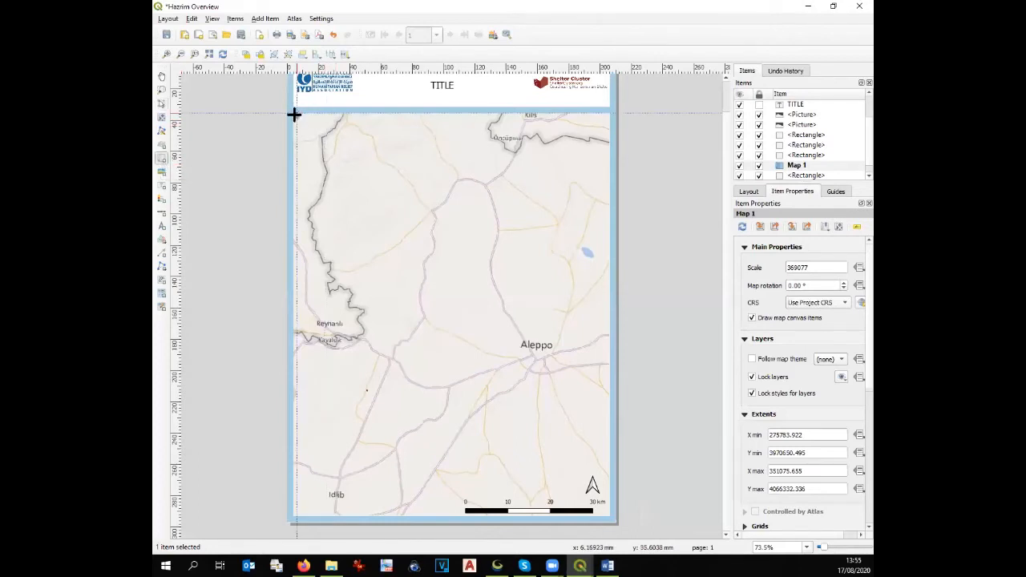
left_click_drag(292, 111, 440, 291)
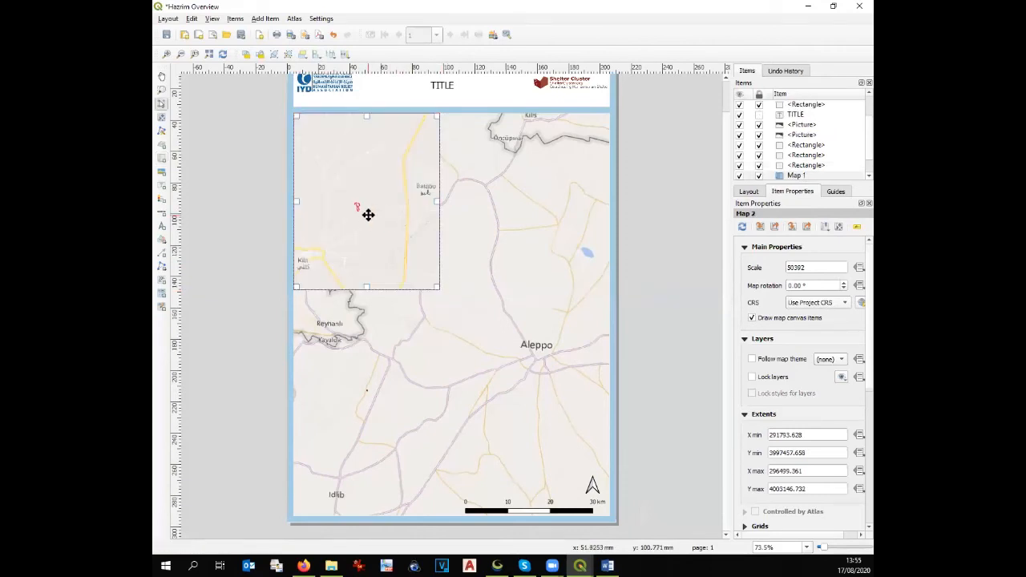
Shift Map 2's content up and to the right inside its frame and enlarge it to scale 25196
left_click(161, 121)
mouse_move(358, 239)
left_mouse_down()
mouse_move(418, 187)
mouse_move(392, 210)
left_mouse_up()
scroll(381, 209, "up", 1)
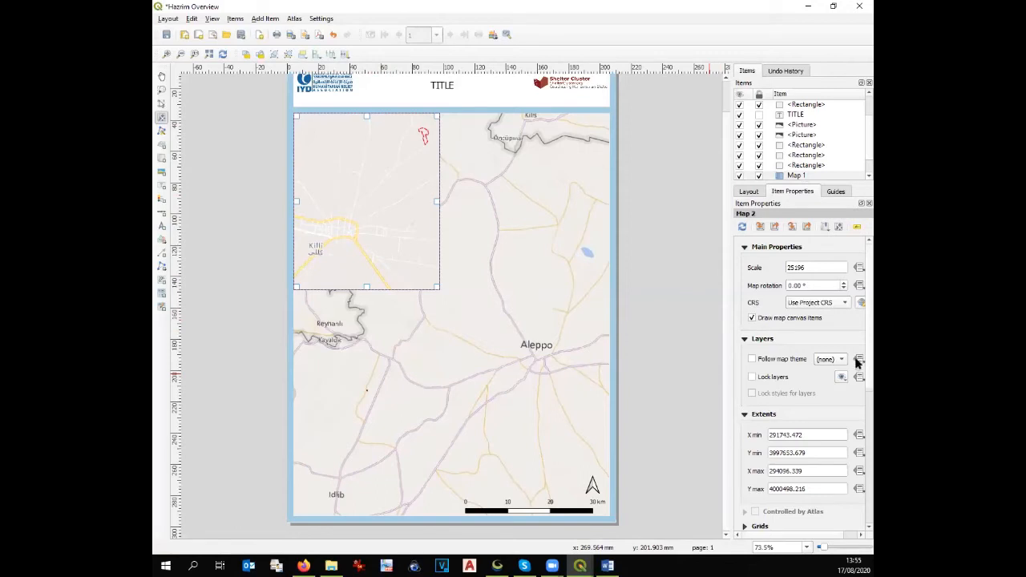
scroll(856, 384, "down", 5)
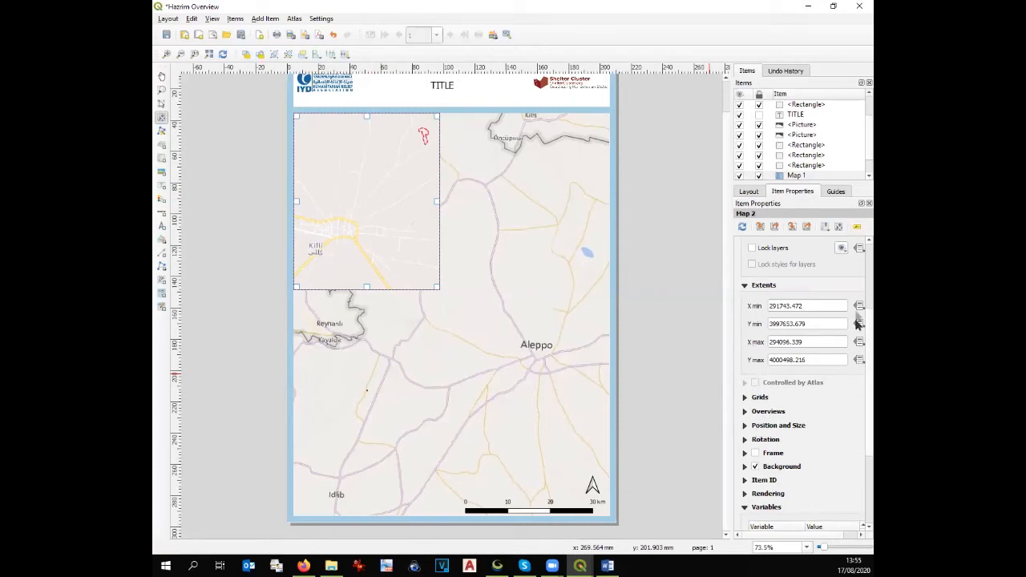
scroll(858, 302, "up", 3)
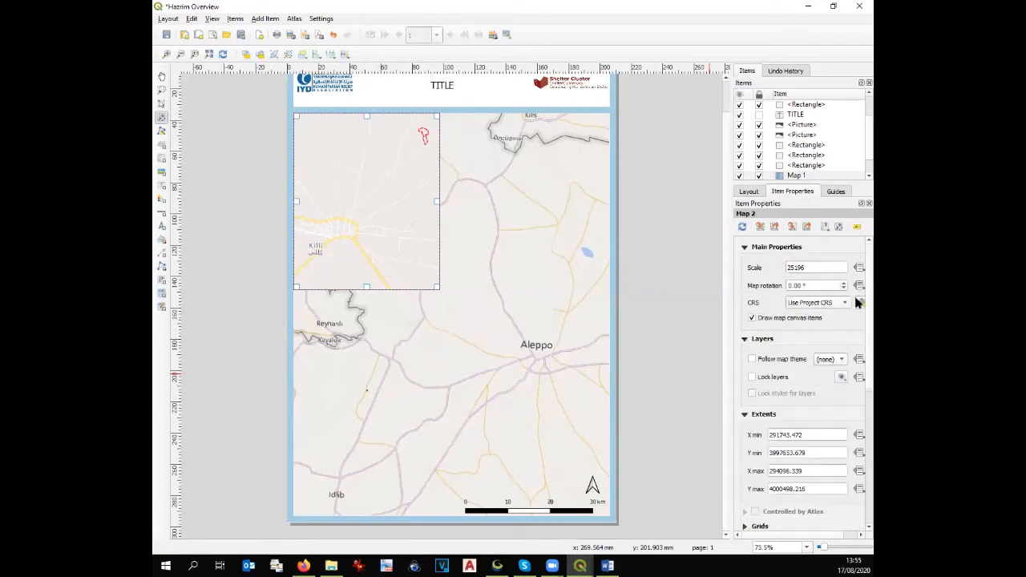
Turn on the frame around Map 2 and colour it red
scroll(856, 321, "down", 5)
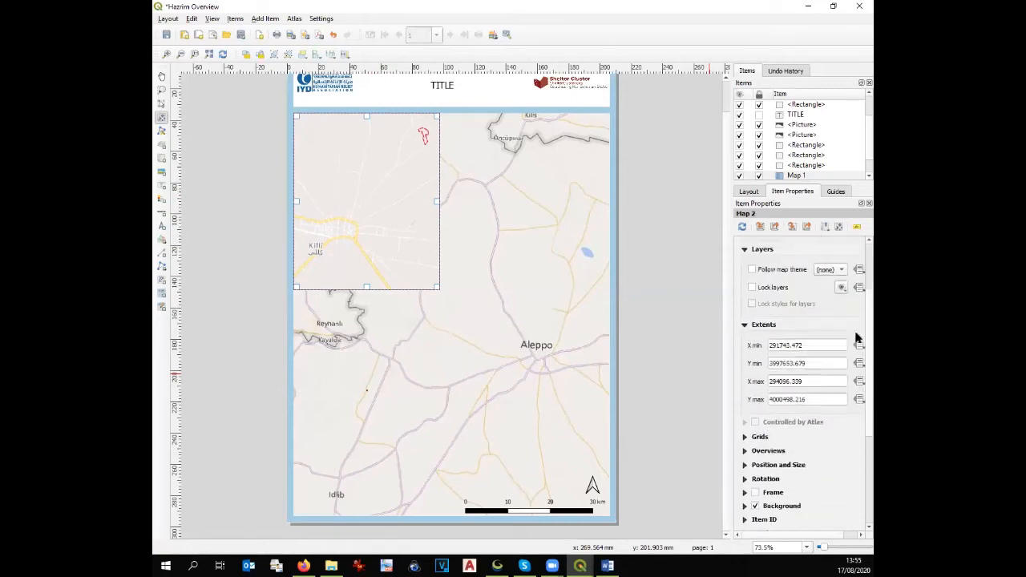
scroll(857, 365, "down", 1)
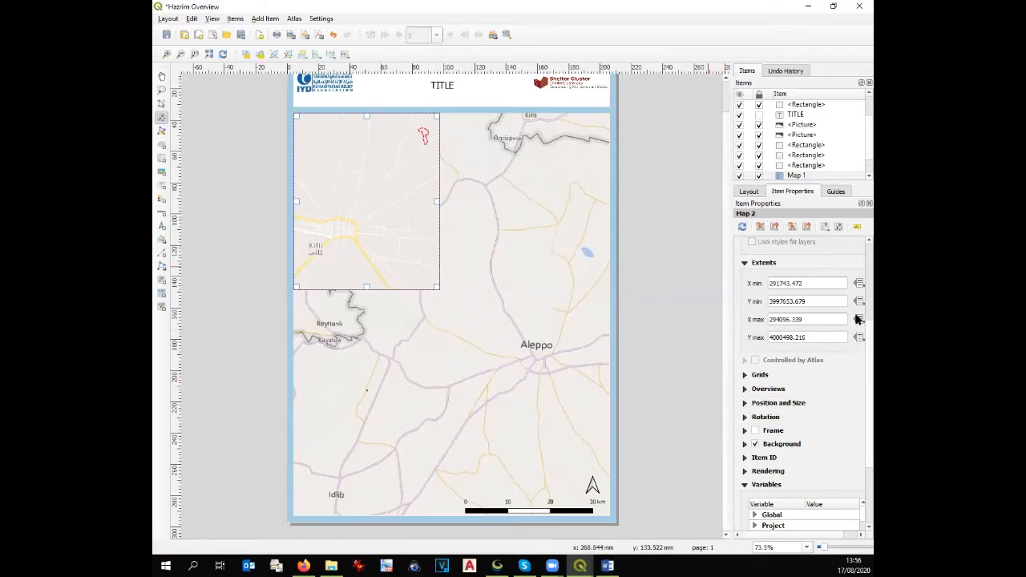
scroll(858, 300, "up", 5)
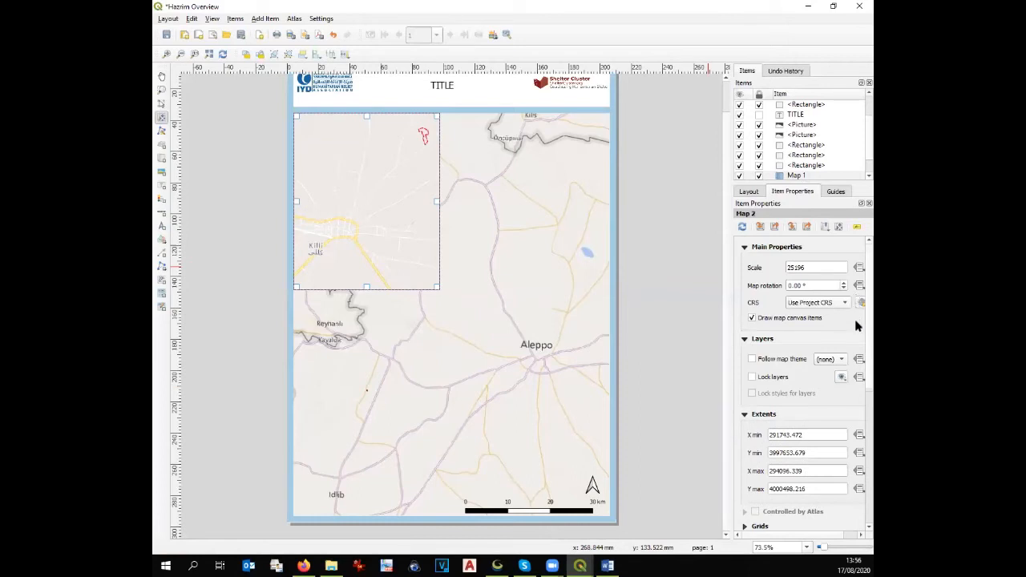
scroll(856, 320, "down", 5)
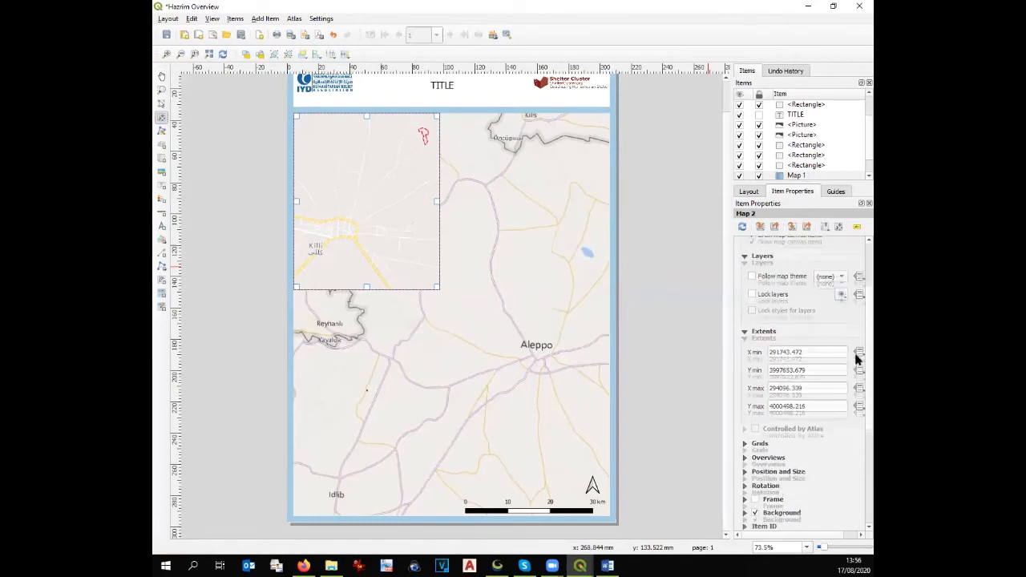
scroll(857, 369, "down", 5)
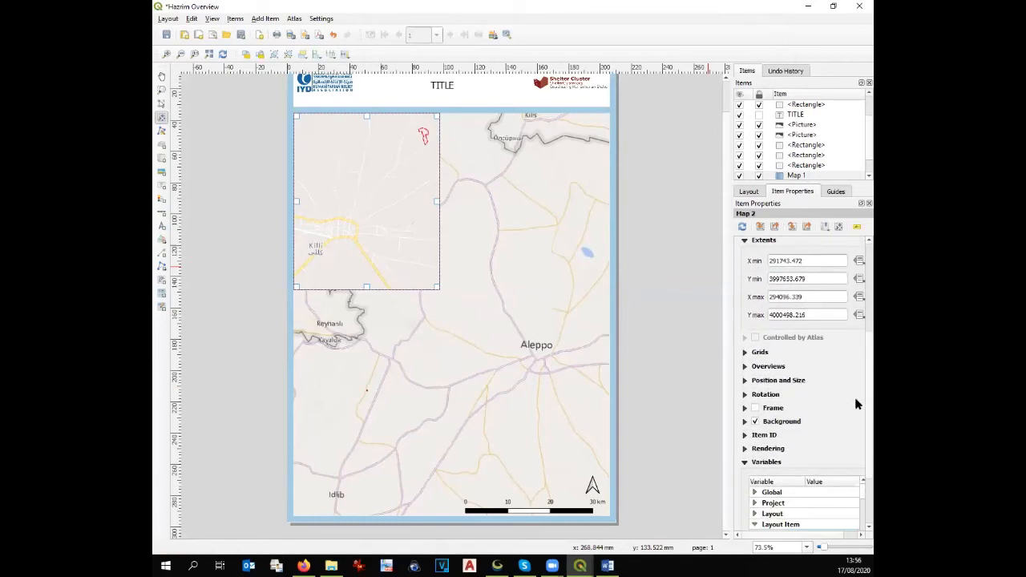
scroll(856, 409, "down", 2)
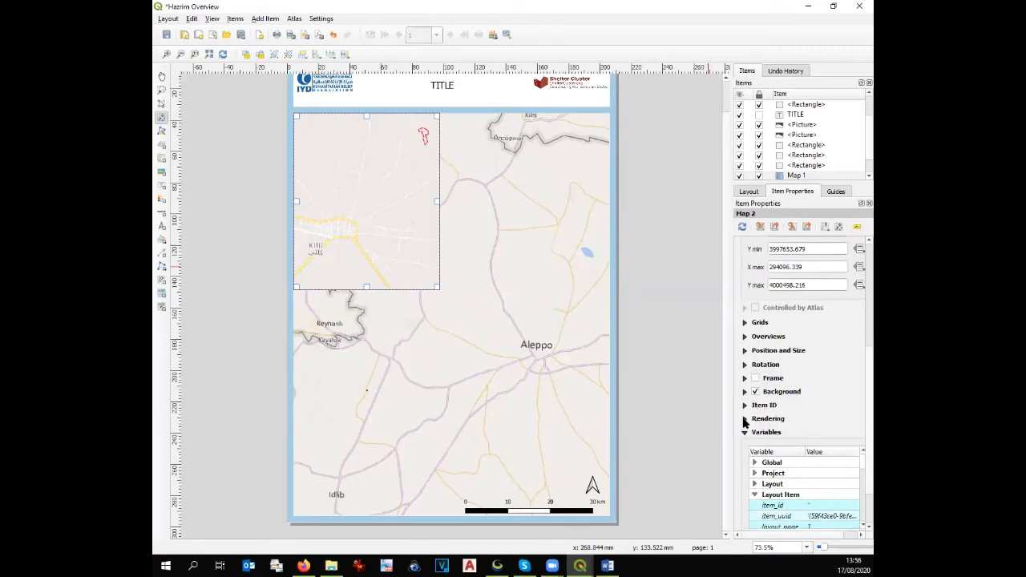
left_click(744, 418)
left_click(744, 418)
left_click(745, 378)
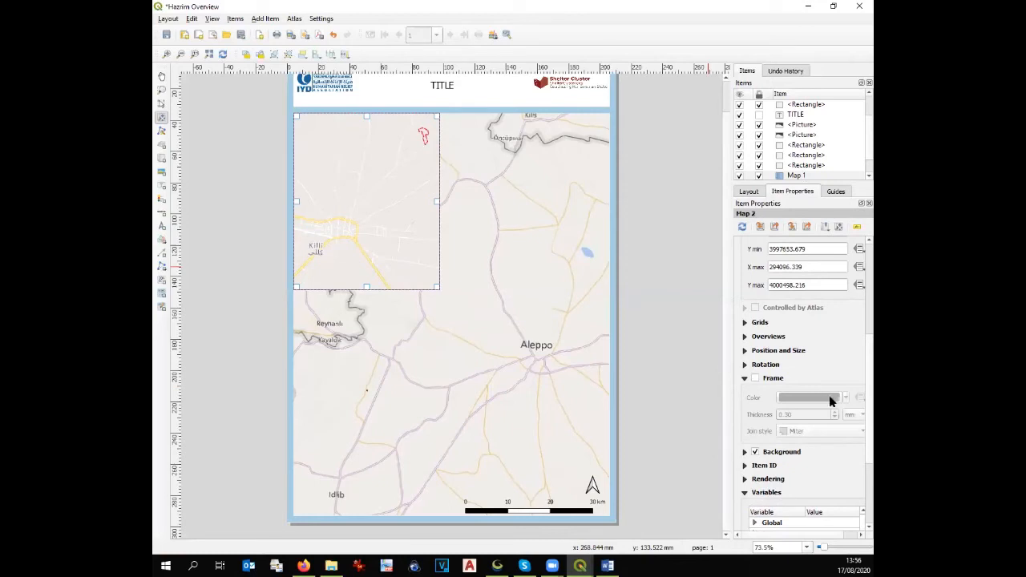
left_click(756, 378)
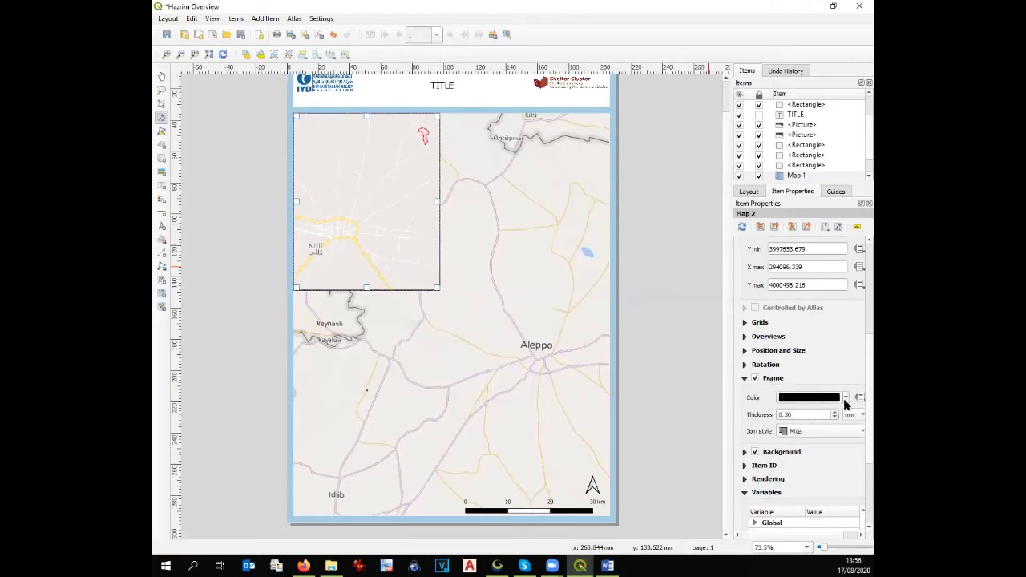
left_click(846, 397)
left_click(802, 480)
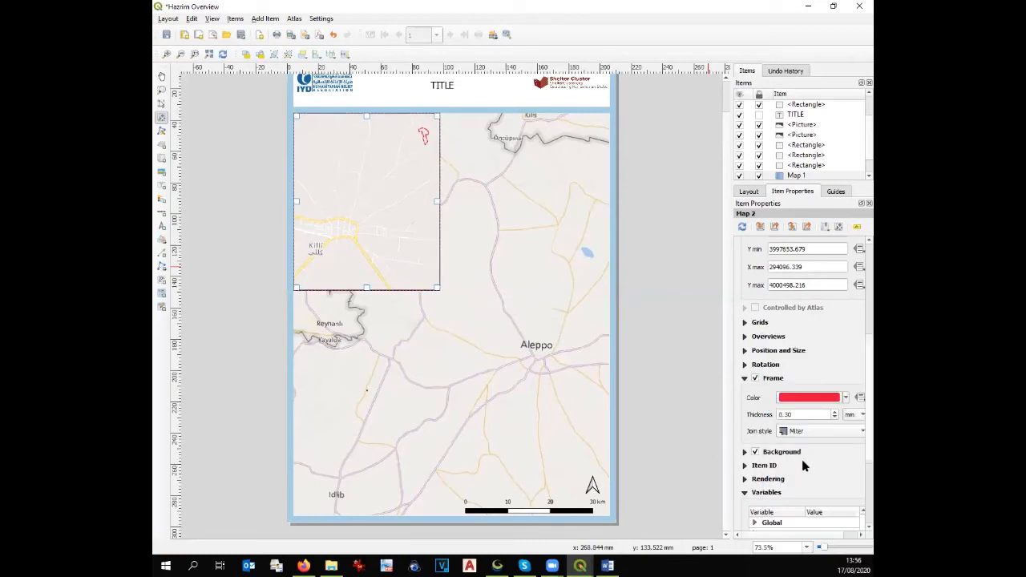
Set the thickness of Map 2's frame to 0.50 mm
left_click_drag(796, 413, 787, 414)
double_click(787, 413)
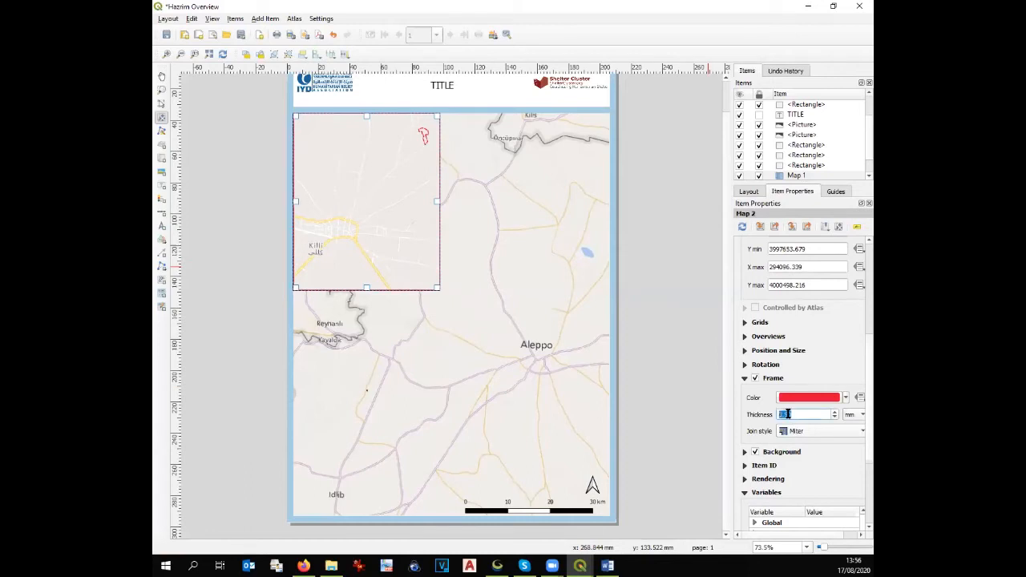
type("0.90")
Lock Map 2 and move it directly above Map 1 in the item stacking order
scroll(857, 137, "up", 1)
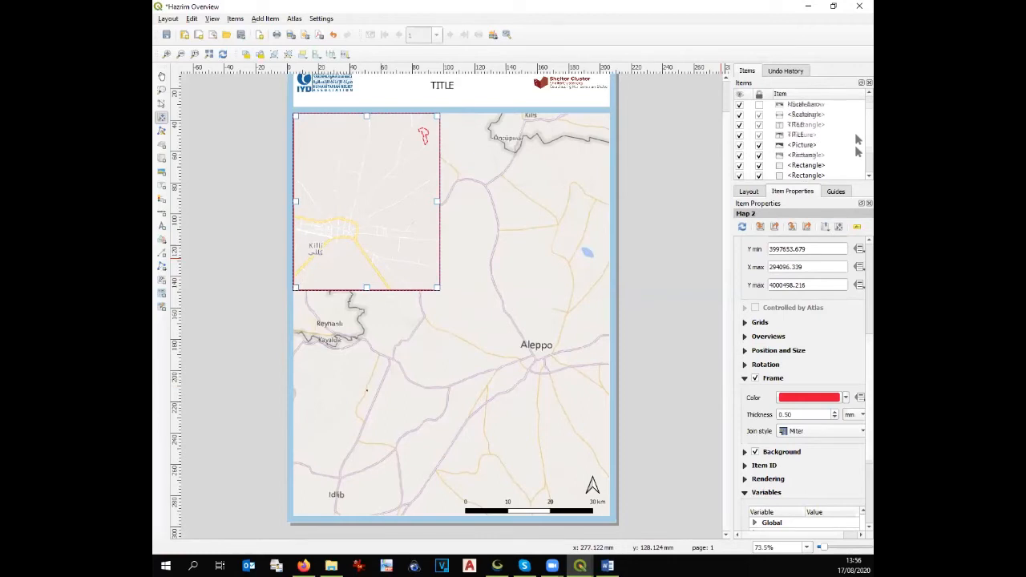
left_click(759, 105)
left_click_drag(795, 105, 796, 143)
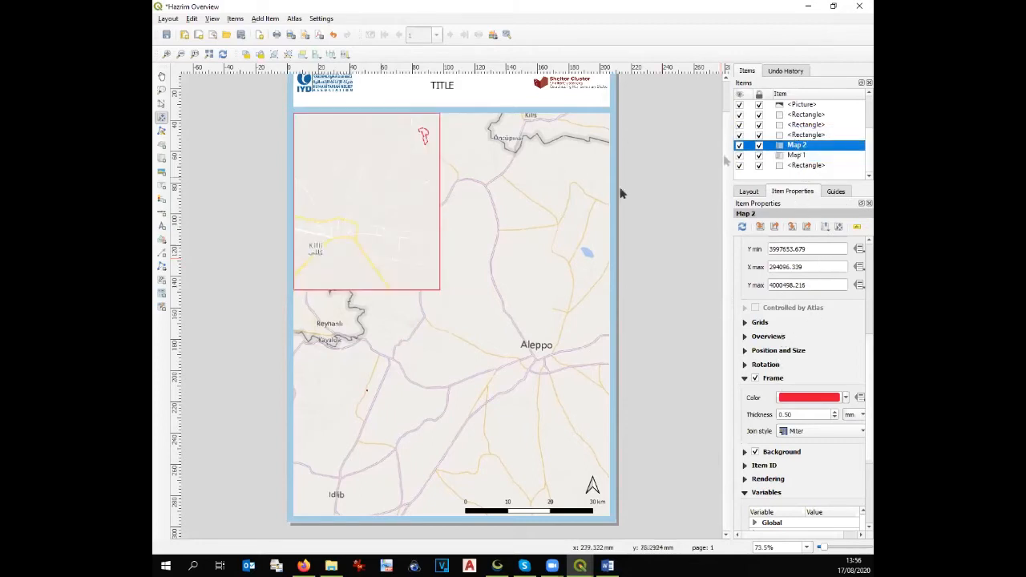
Unlock Map 2, lock its layers and layer styles, and lock the item again
left_click(407, 217)
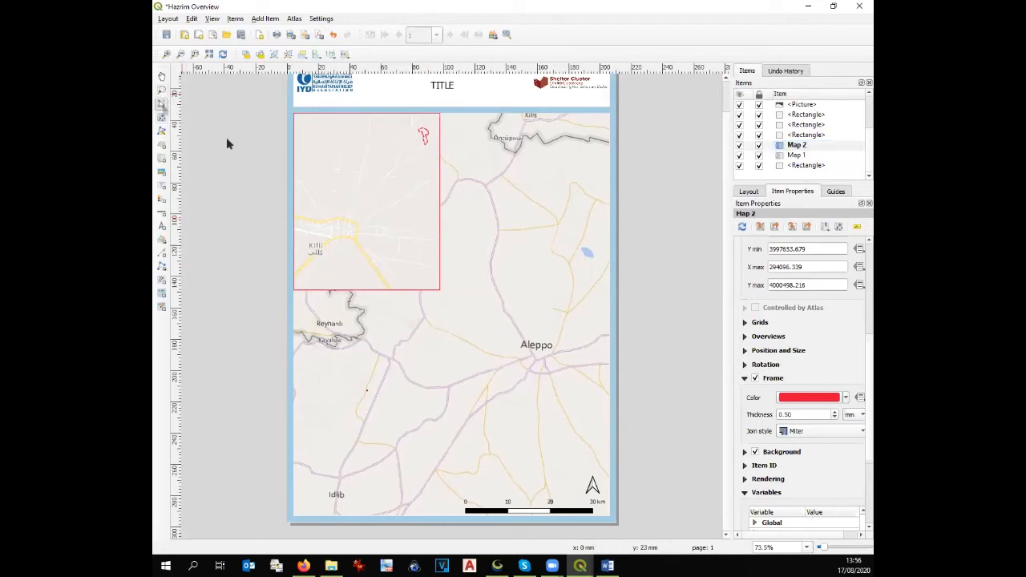
left_click(163, 107)
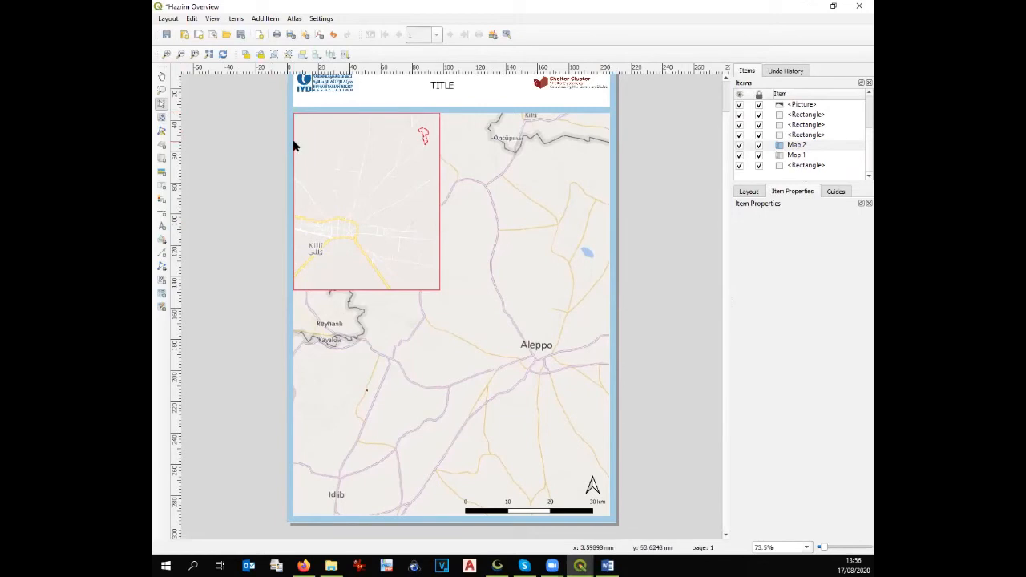
left_click(759, 145)
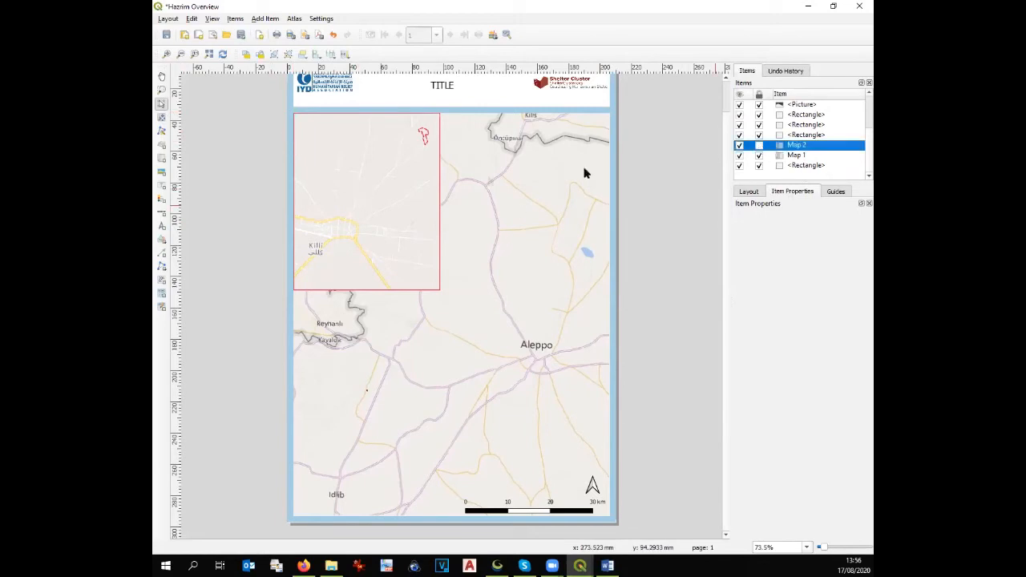
left_click(386, 193)
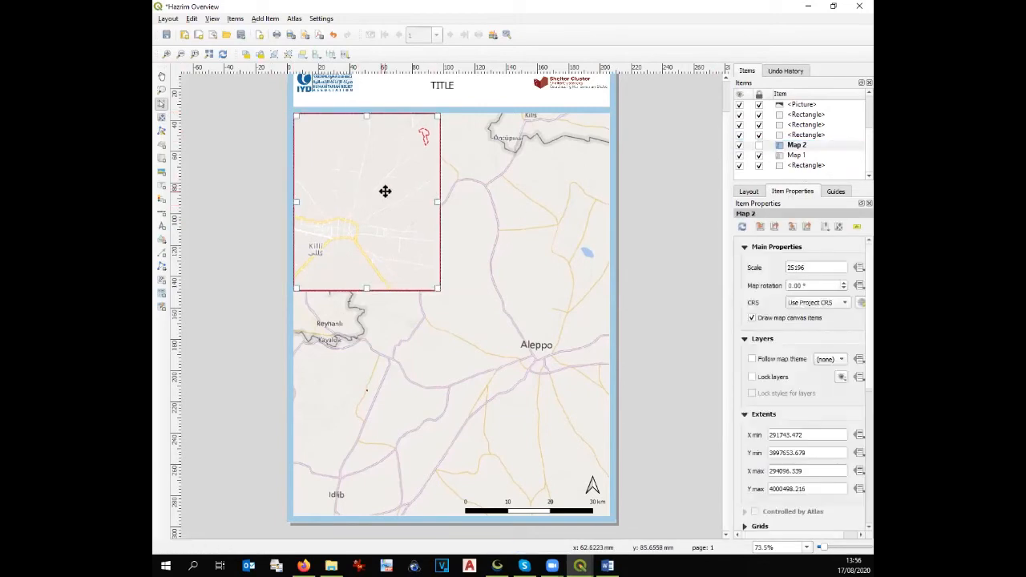
left_click(752, 377)
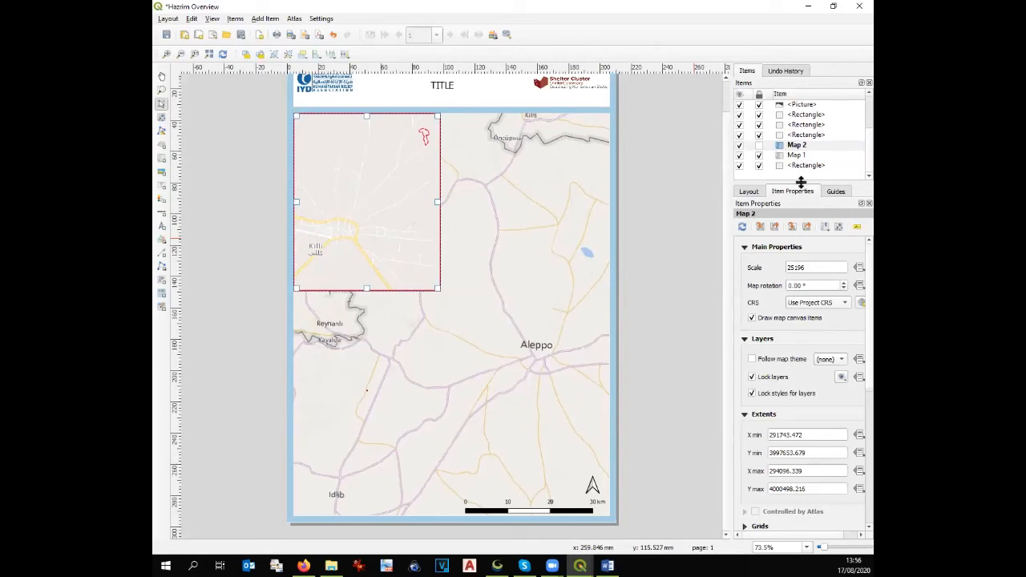
left_click(759, 146)
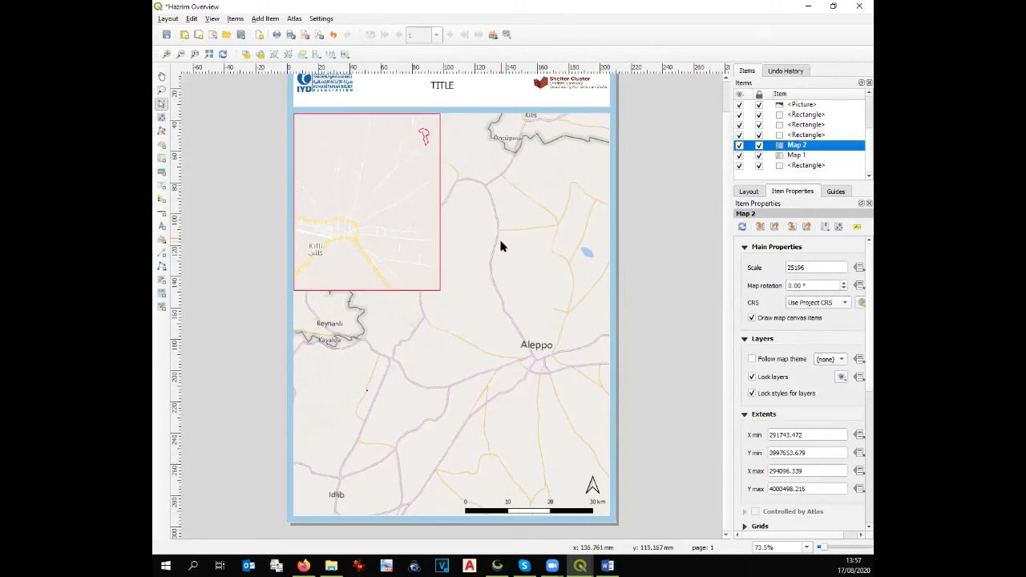
Unlock Map 1 and add an overview to it that uses Map 2 as its map frame
left_click(488, 327)
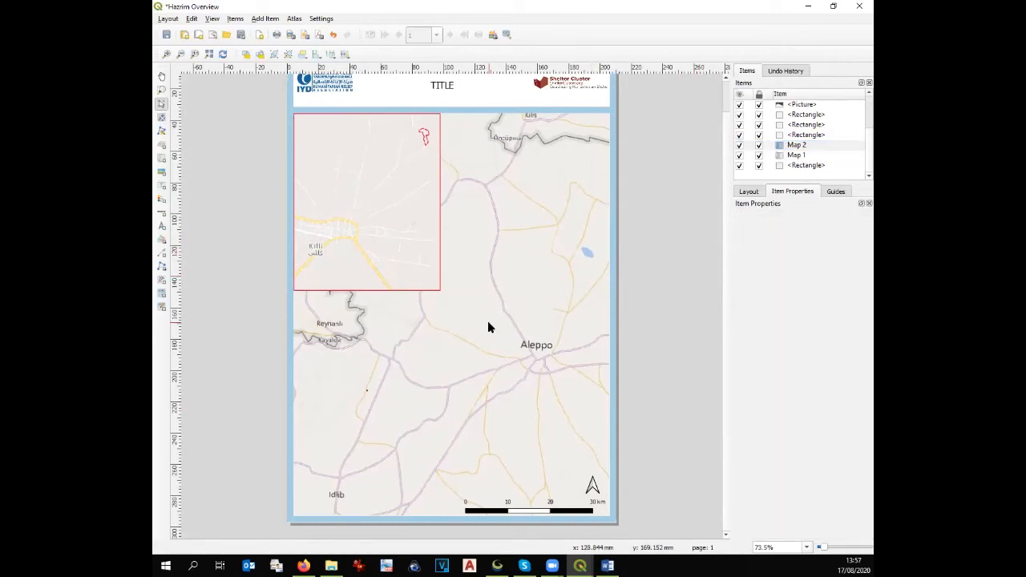
left_click(759, 154)
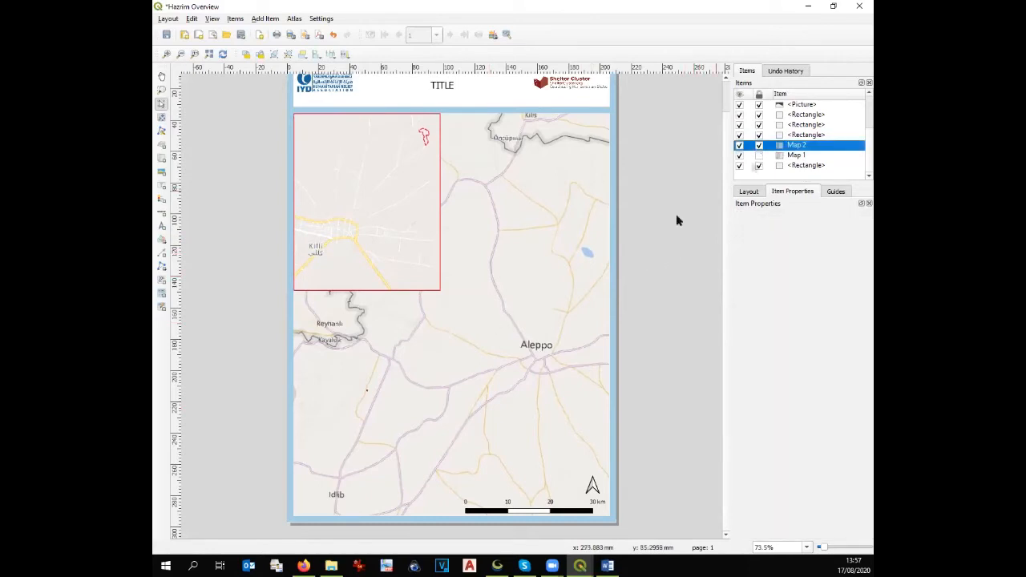
left_click(540, 279)
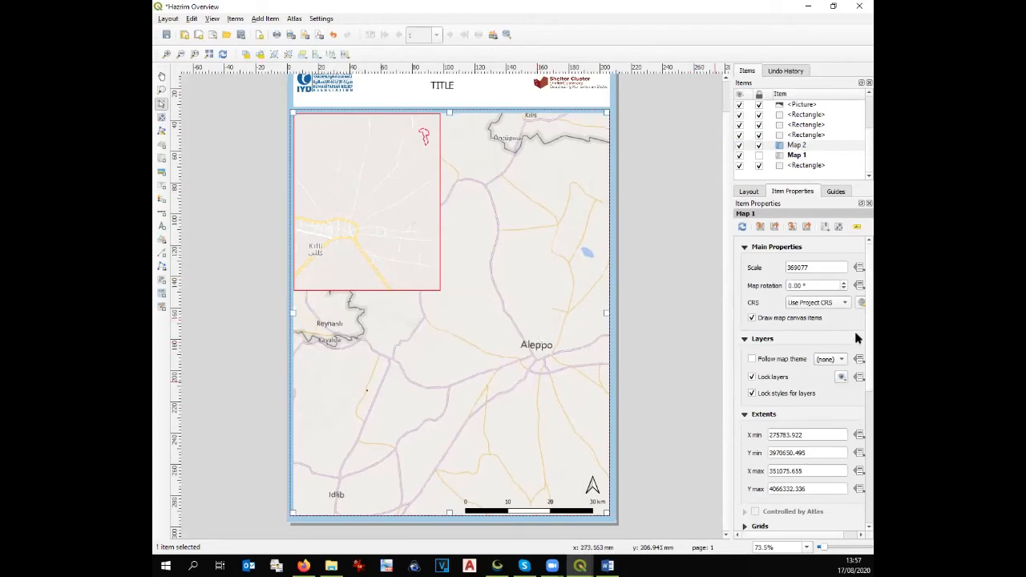
scroll(856, 361, "down", 5)
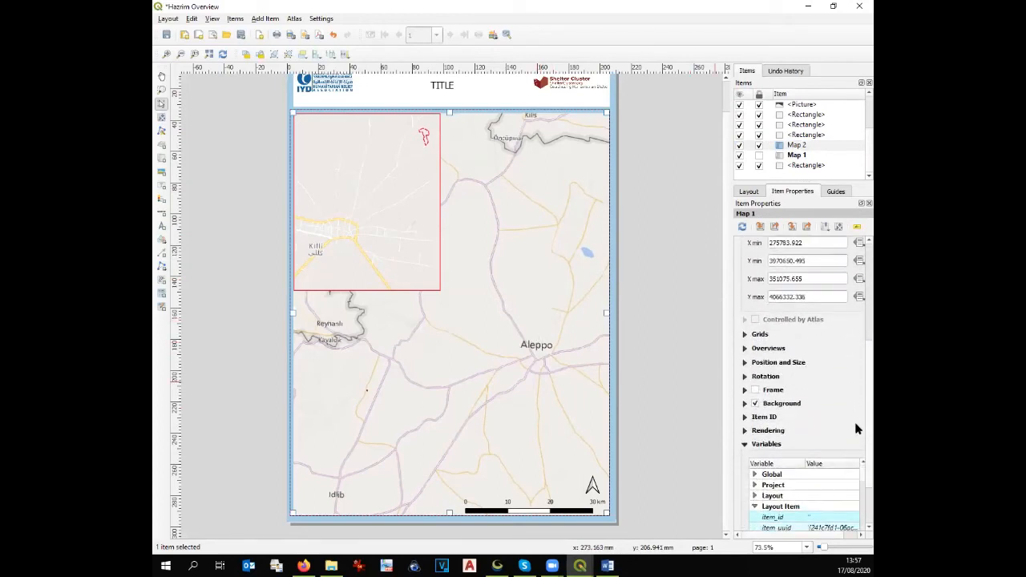
left_click(744, 348)
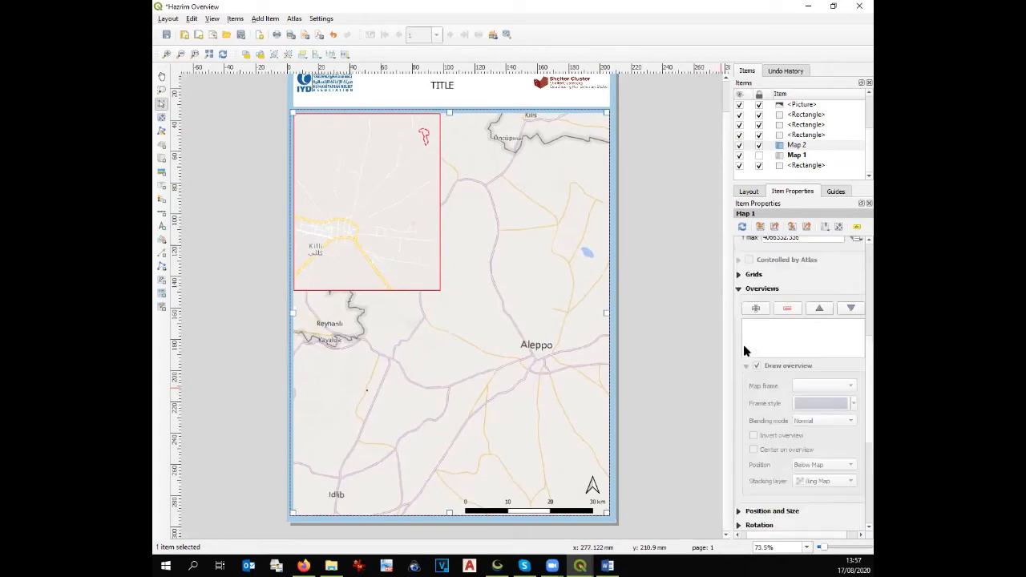
left_click(756, 310)
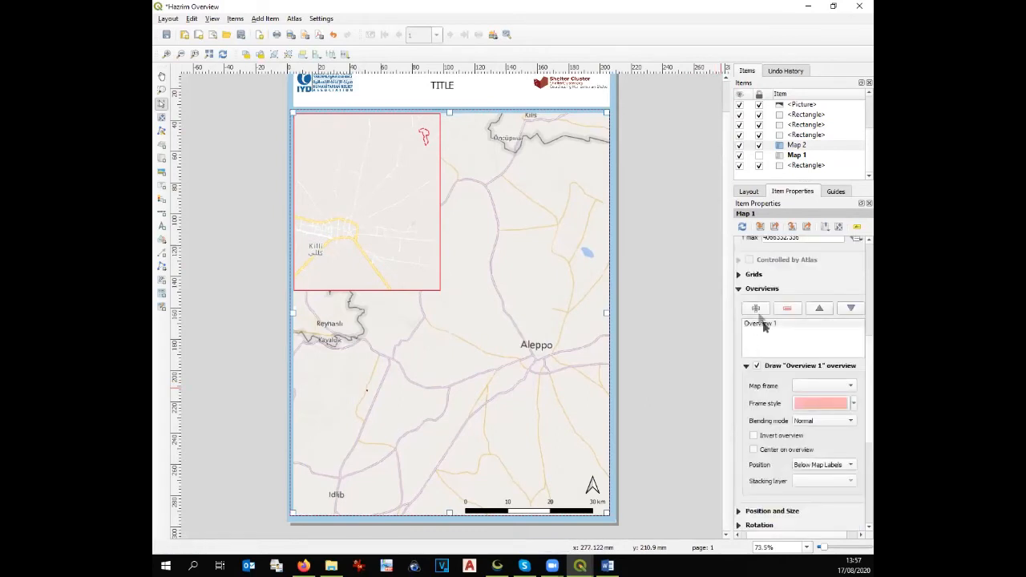
scroll(826, 384, "down", 1)
Recolour Map 1's overview frame symbol red and set its simple fill's fill style to No Brush
left_click(854, 408)
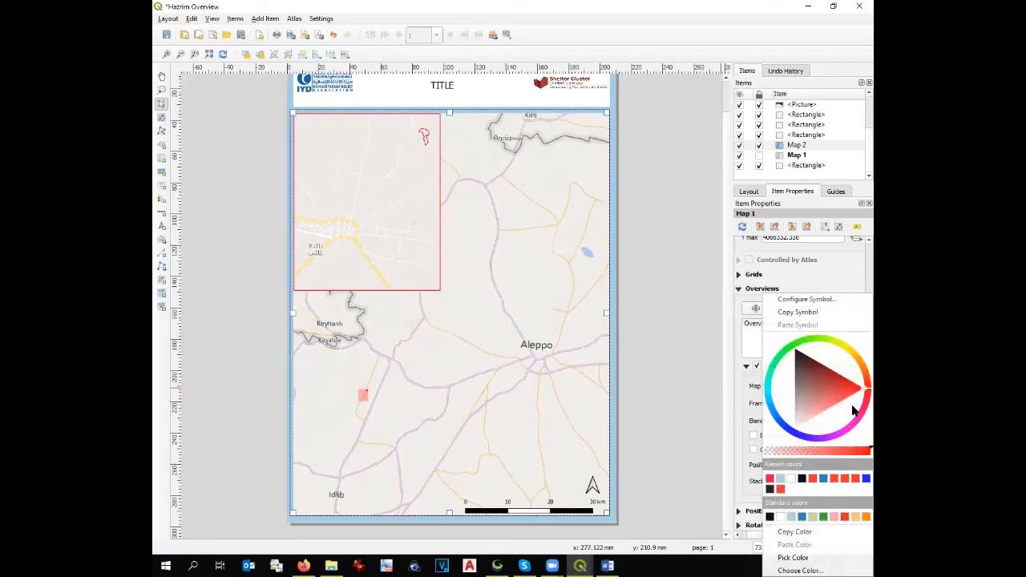
left_click(771, 483)
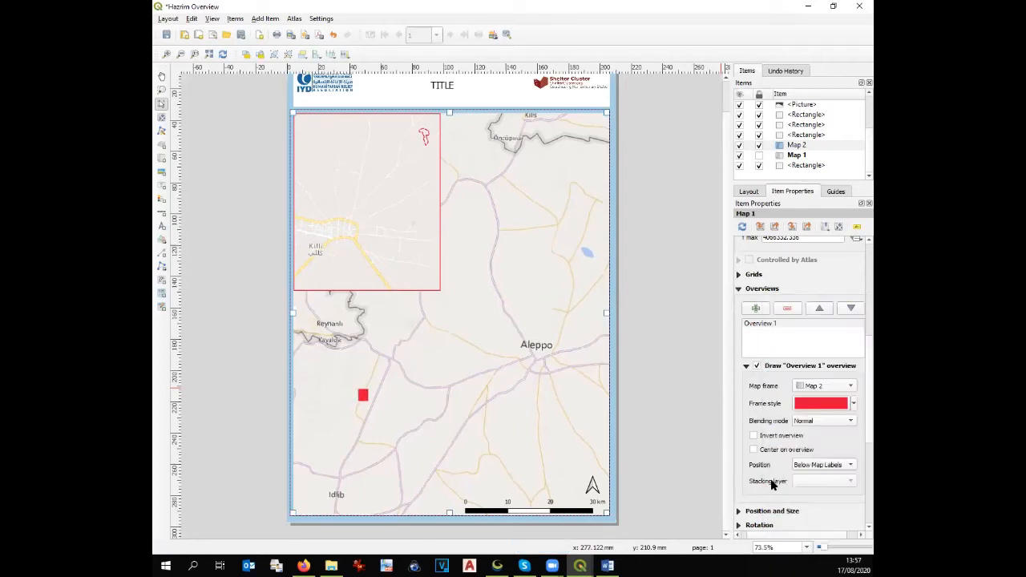
left_click(826, 411)
left_click(823, 242)
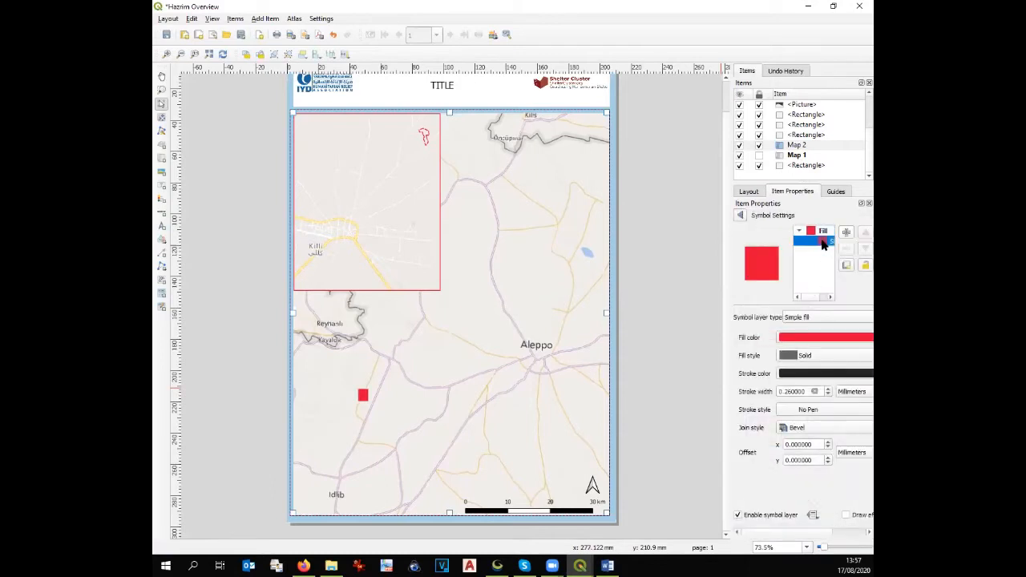
left_click(815, 360)
left_click(816, 361)
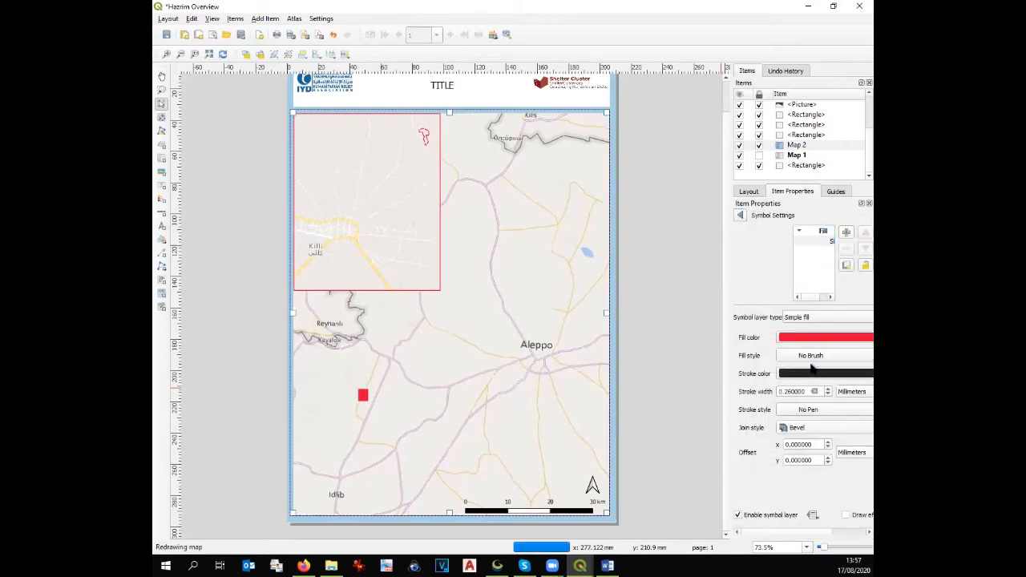
left_click(817, 360)
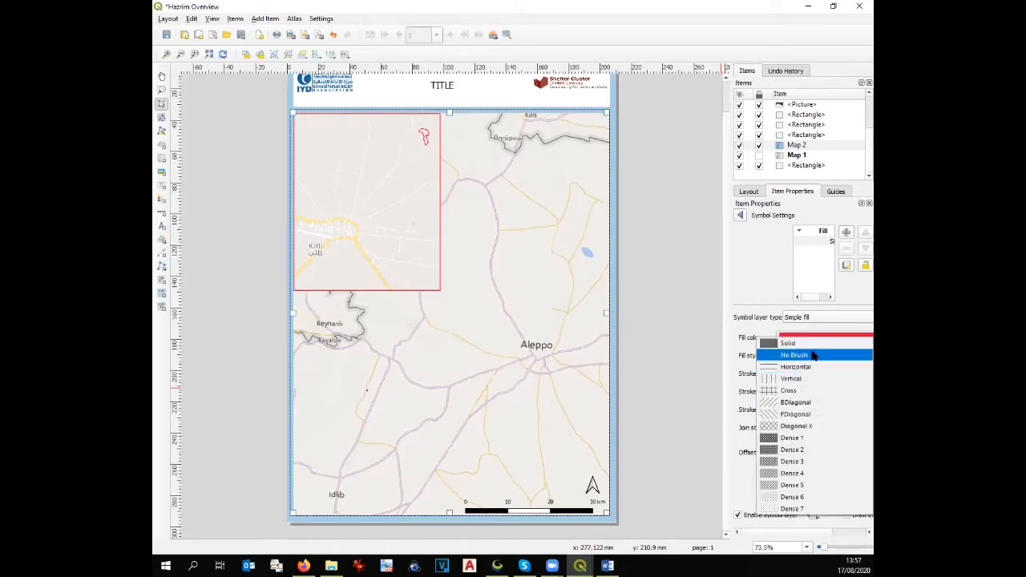
left_click(813, 355)
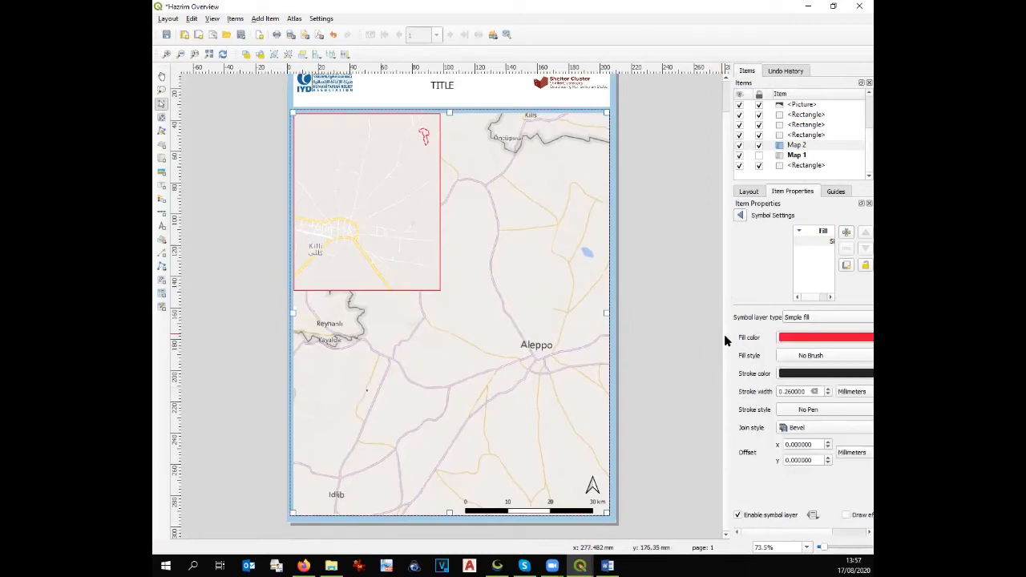
Set the overview symbol's stroke style to Solid Line and look at its stroke colour settings
scroll(680, 269, "down", 1)
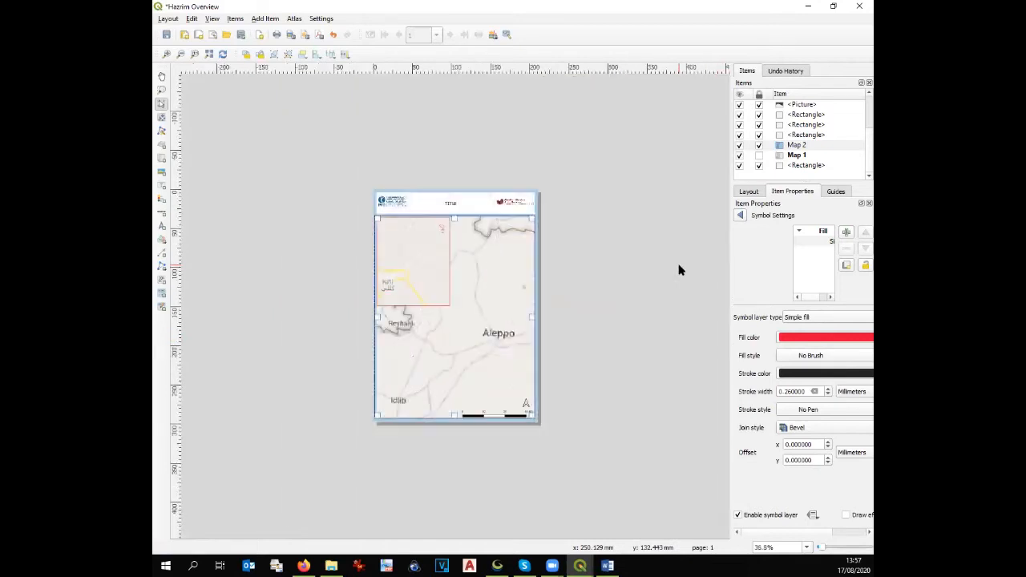
scroll(680, 269, "up", 1)
left_click(804, 409)
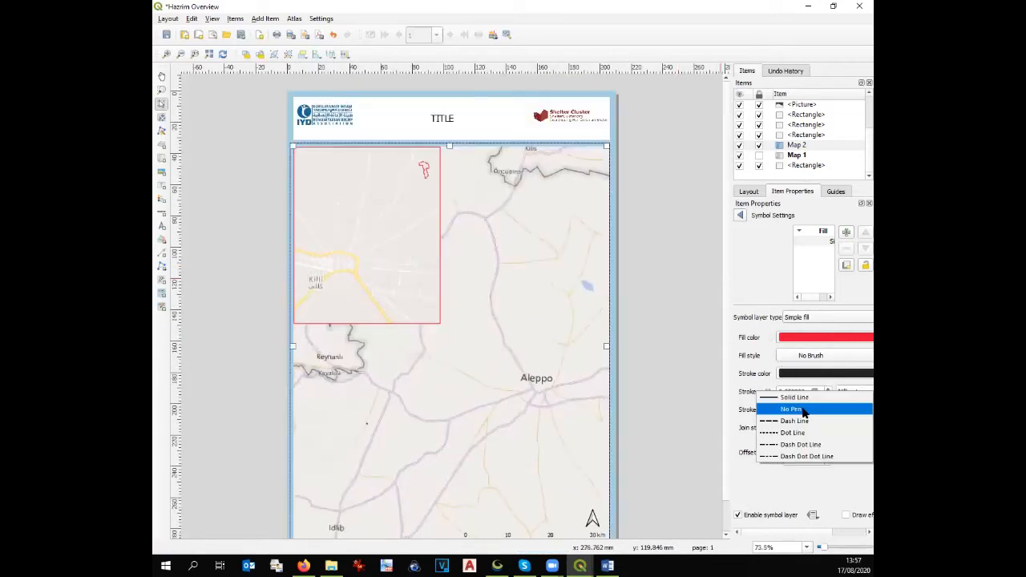
left_click(802, 398)
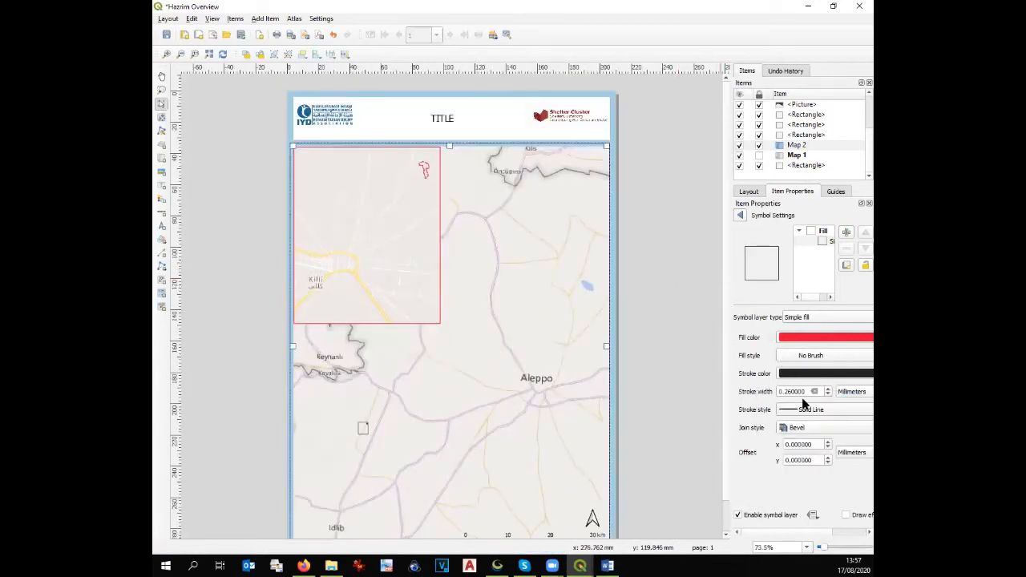
left_click(823, 374)
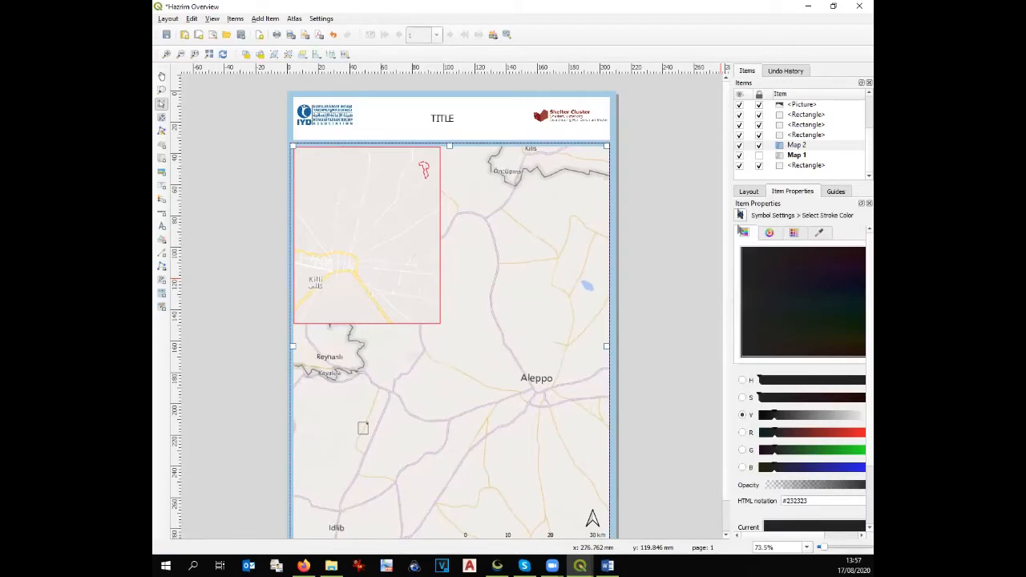
left_click(739, 216)
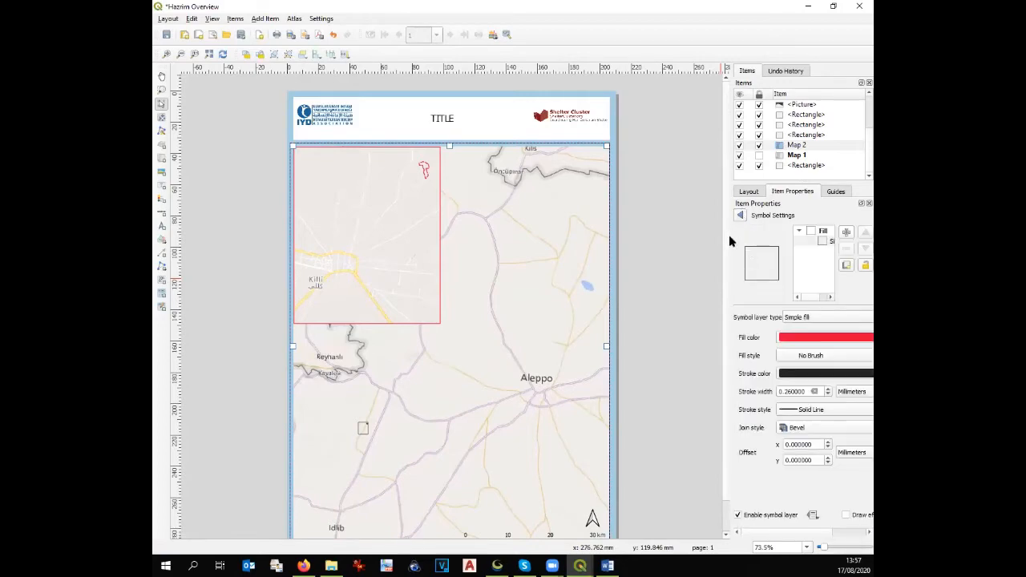
Set the stroke colour of Map 1's overview frame symbol to red
left_click_drag(729, 235, 672, 236)
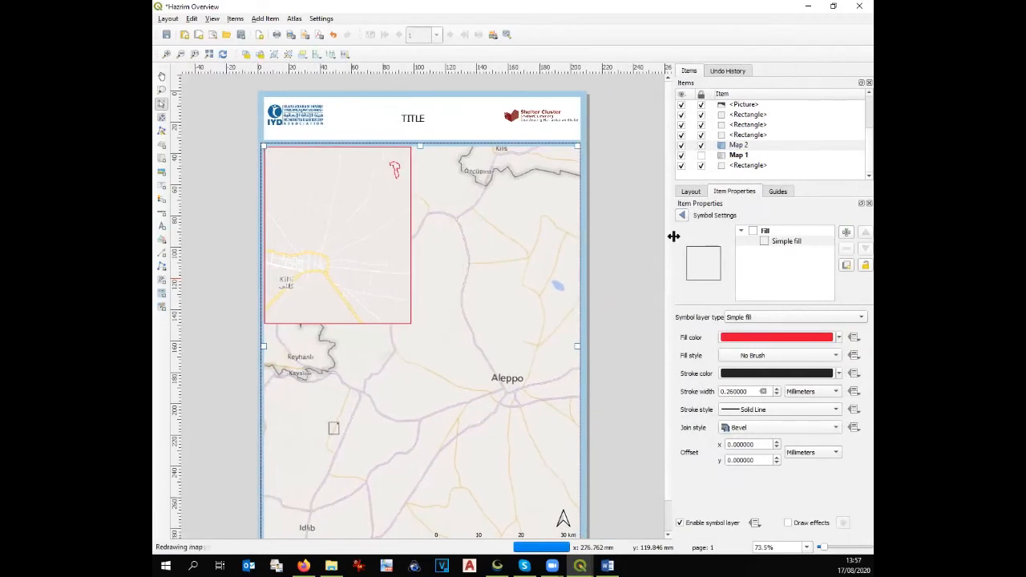
left_click(839, 374)
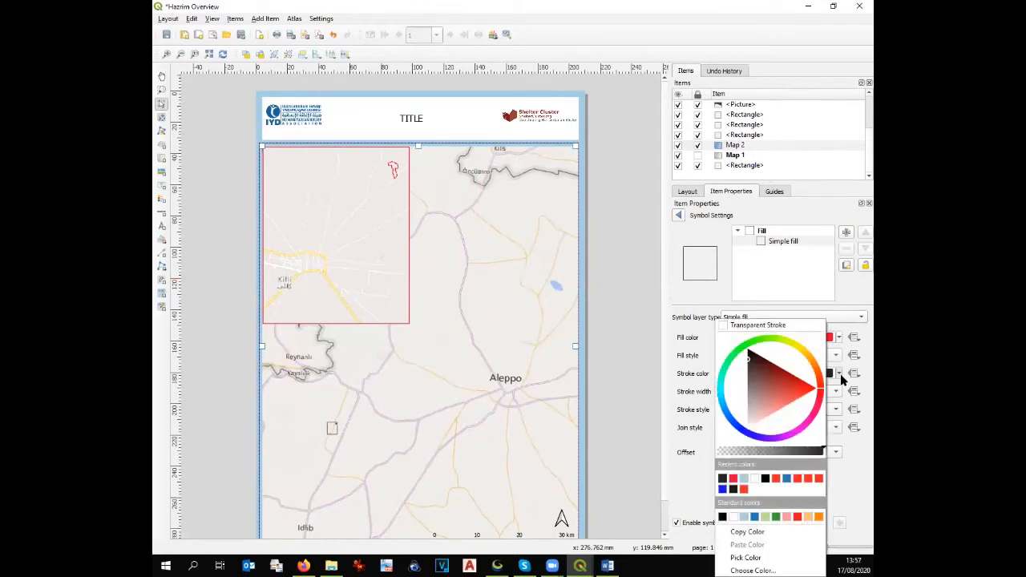
left_click(732, 478)
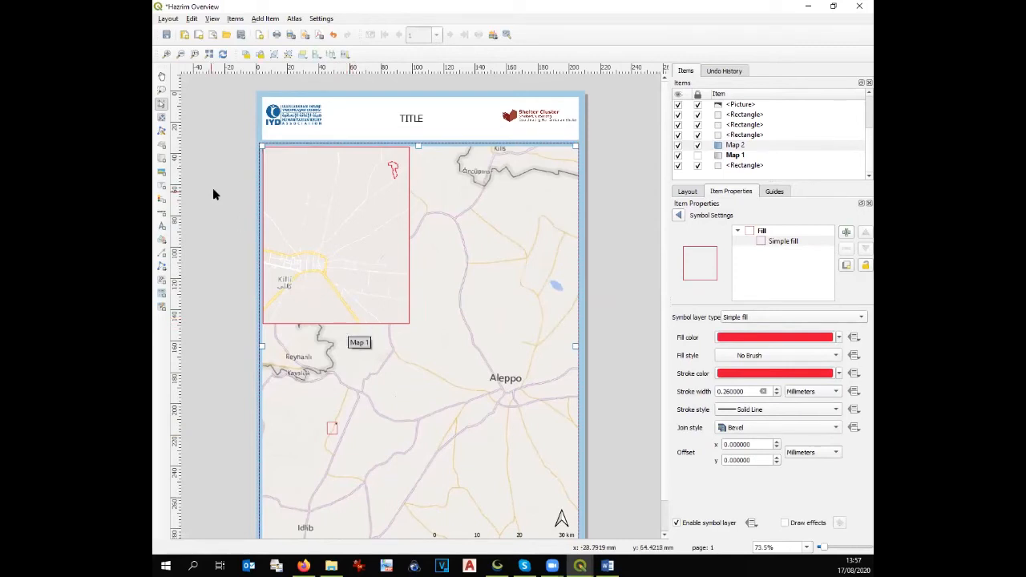
left_click(161, 255)
left_click(335, 324)
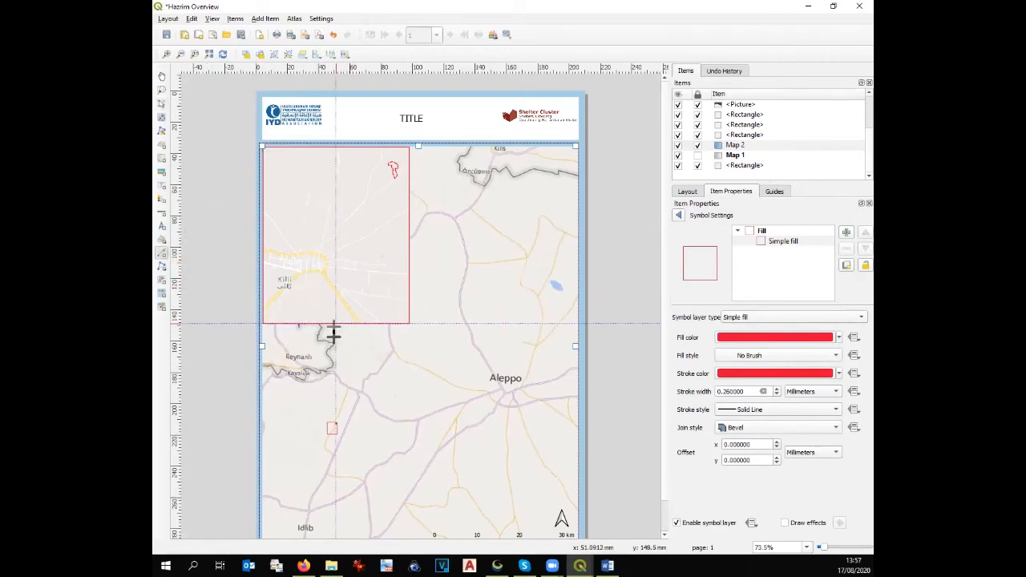
left_click(331, 415)
right_click(331, 415)
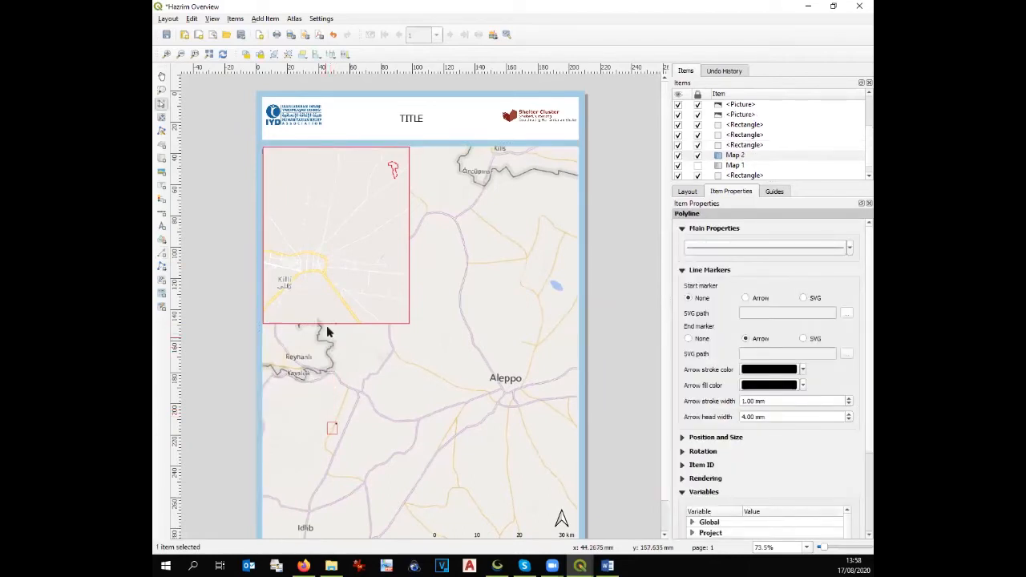
key("ctrl+z")
Draw an arrow from the lower edge of the Map 2 inset down to the small red overview frame on Map 1
left_click(162, 254)
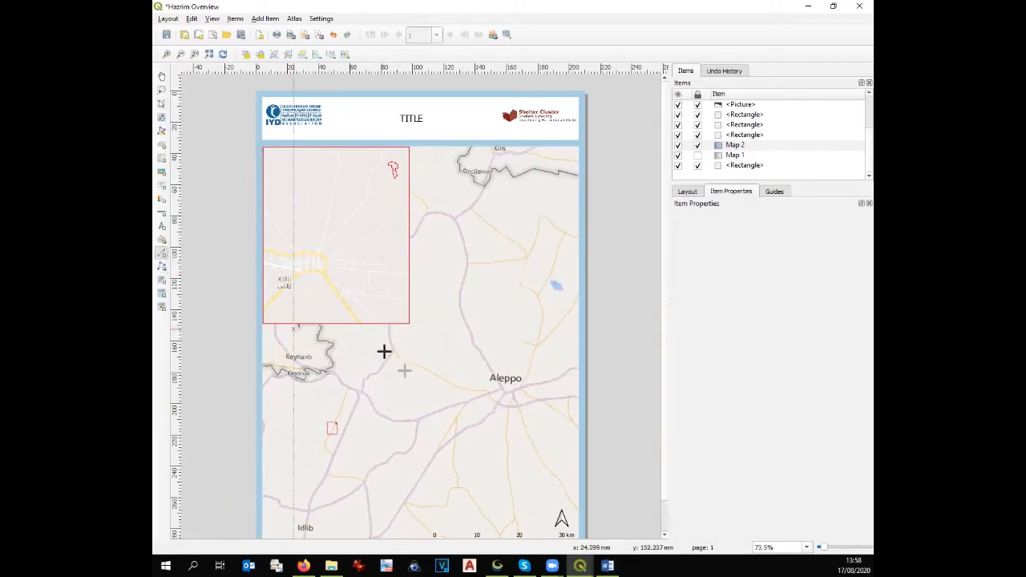
left_click(338, 324)
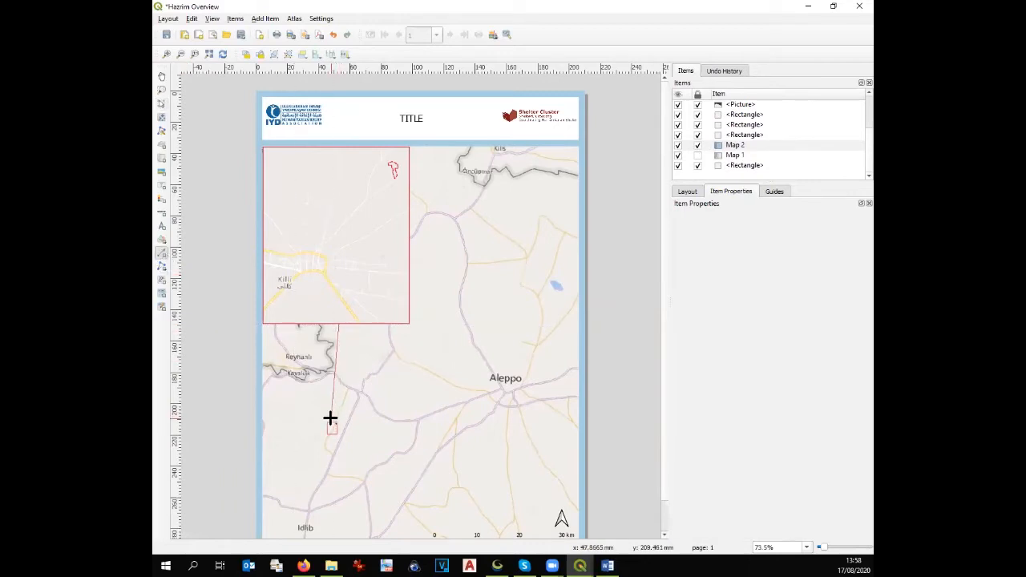
left_click(331, 418)
right_click(330, 418)
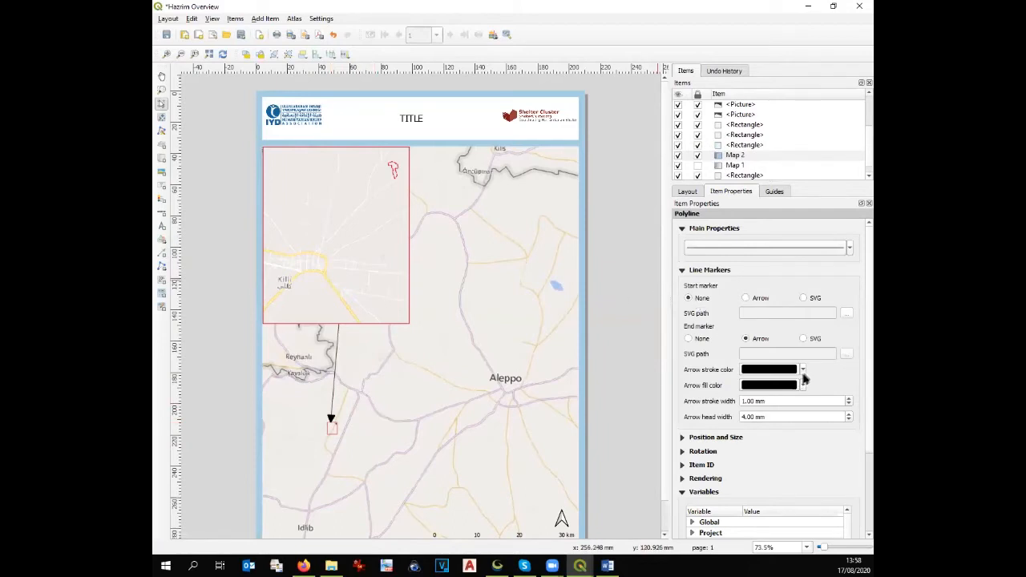
Set the arrow's stroke and fill colours to red and lock Map 1
left_click(803, 371)
left_click(749, 483)
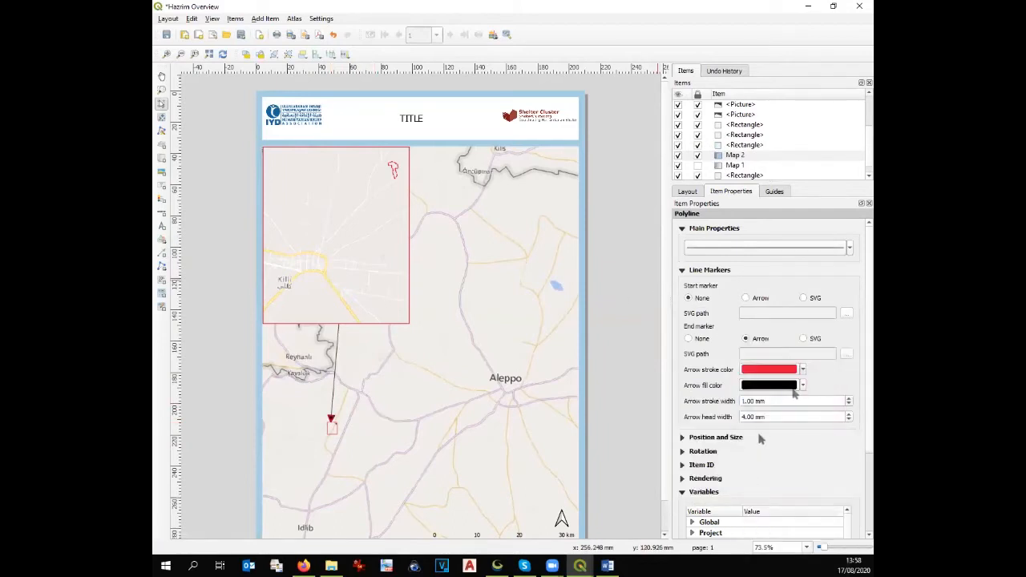
left_click(802, 385)
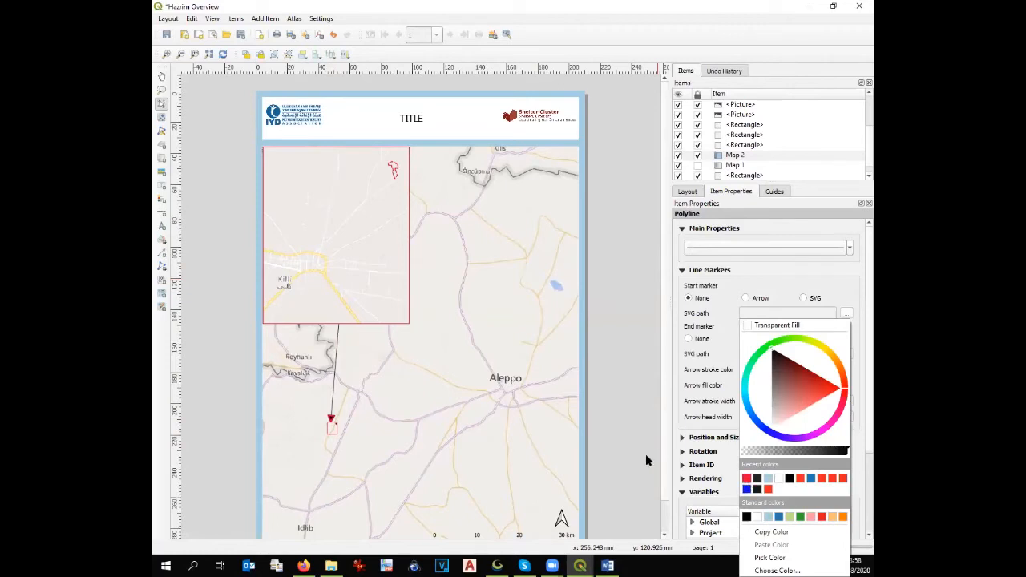
left_click(747, 478)
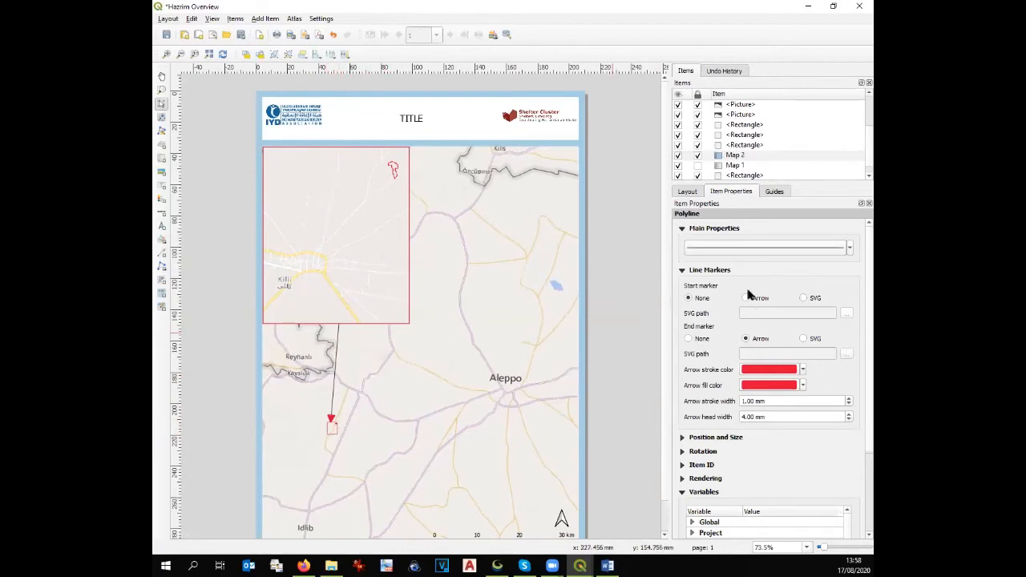
left_click(699, 159)
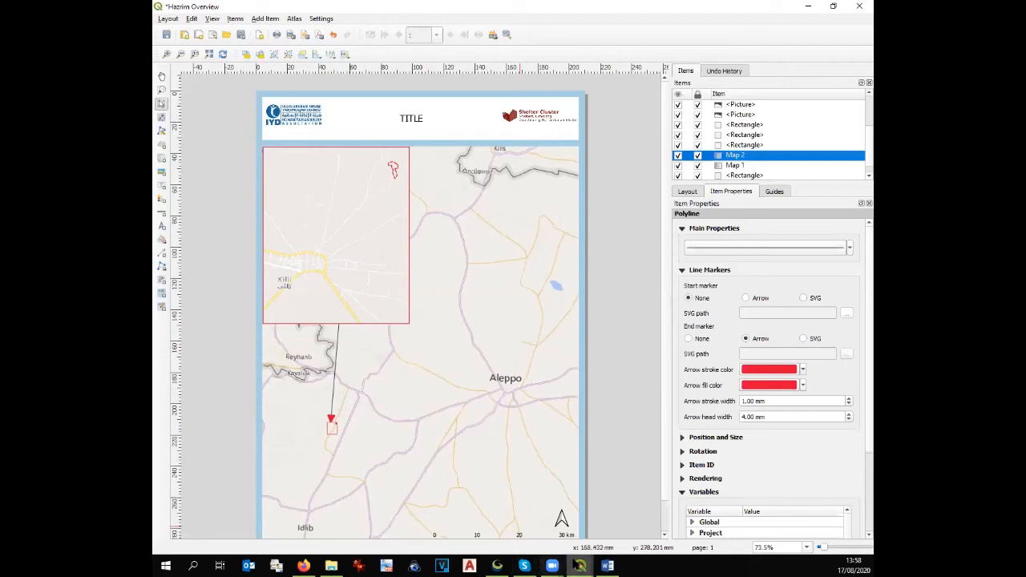
Switch to the main QGIS project window and show the Shelter layer inside the camp perimeter
mouse_move(580, 566)
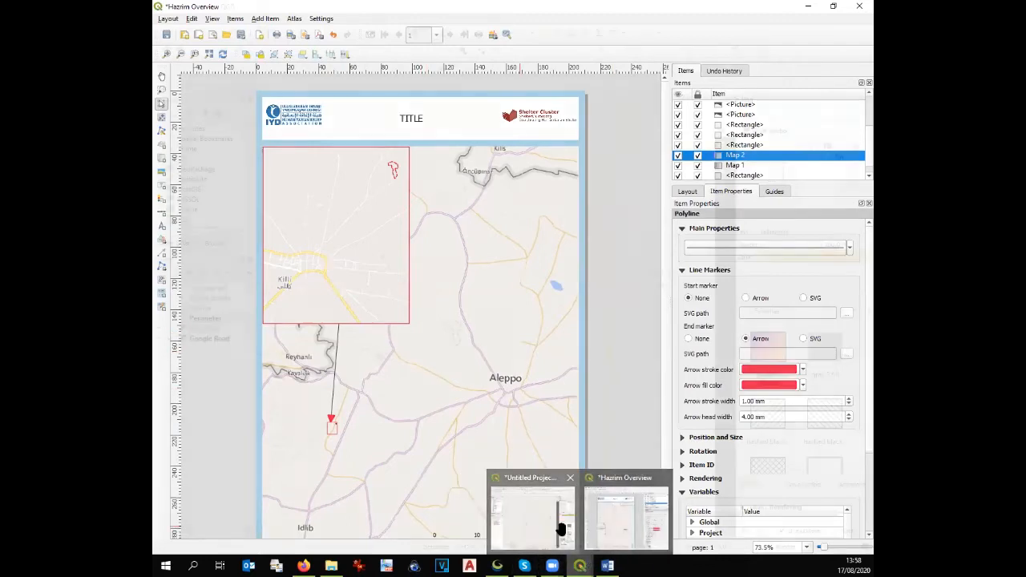
left_click(561, 530)
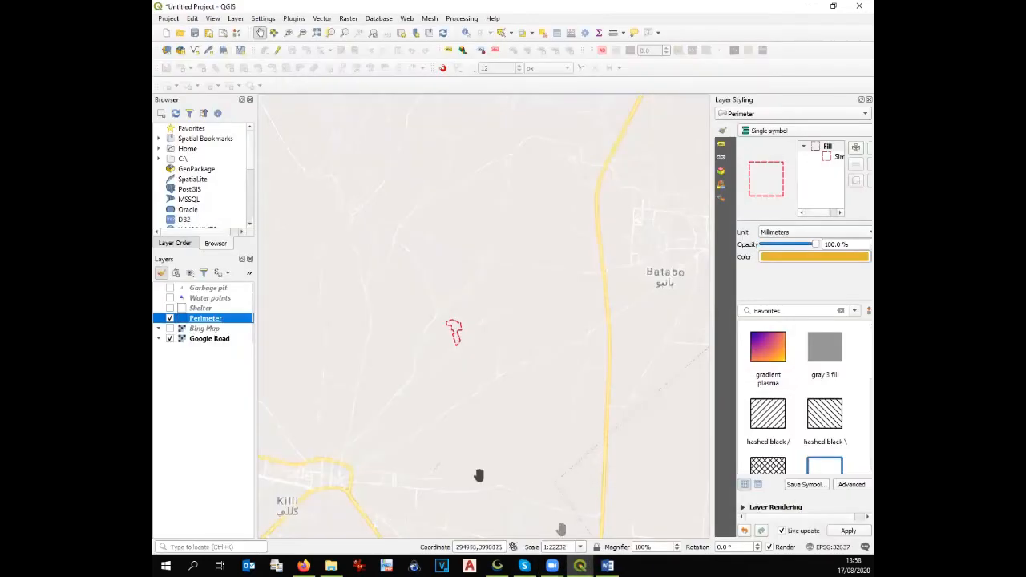
left_click(169, 309)
scroll(452, 333, "up", 3)
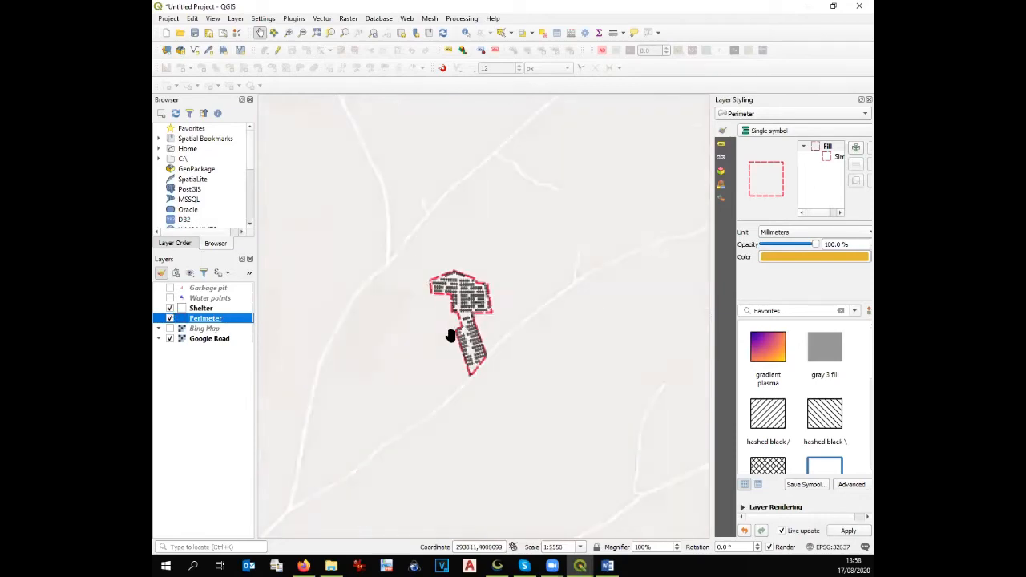
scroll(451, 336, "up", 1)
scroll(452, 336, "down", 1)
left_click_drag(450, 335, 446, 382)
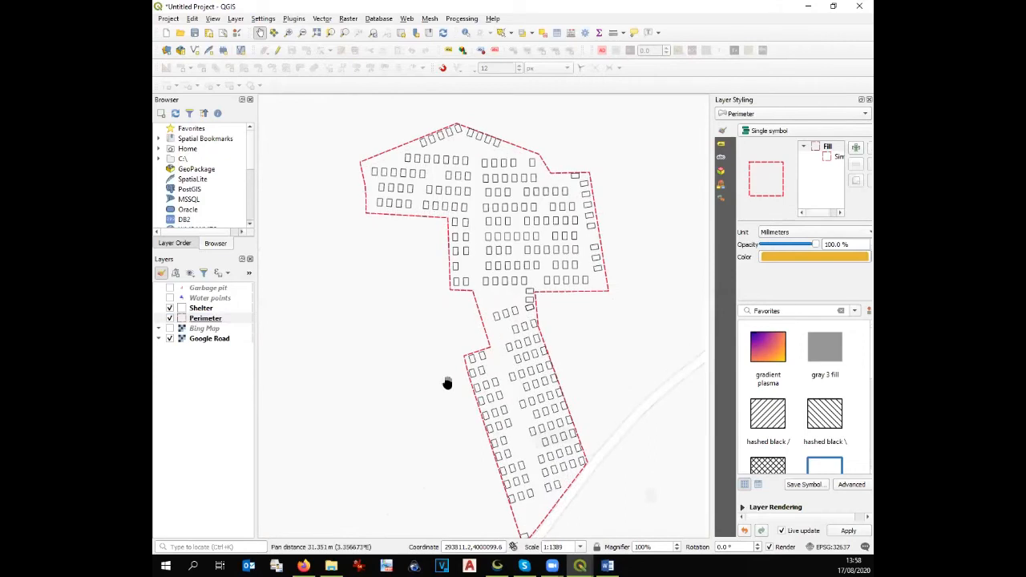
Hide the Google Road base map, keeping only the Shelter and Perimeter layers visible
left_click(169, 329)
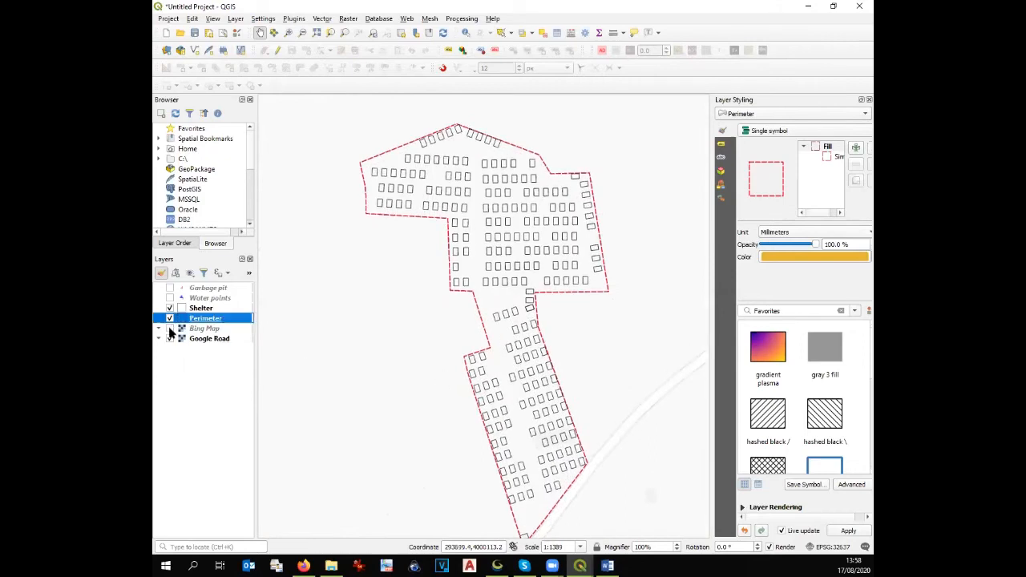
left_click(170, 338)
left_click(169, 328)
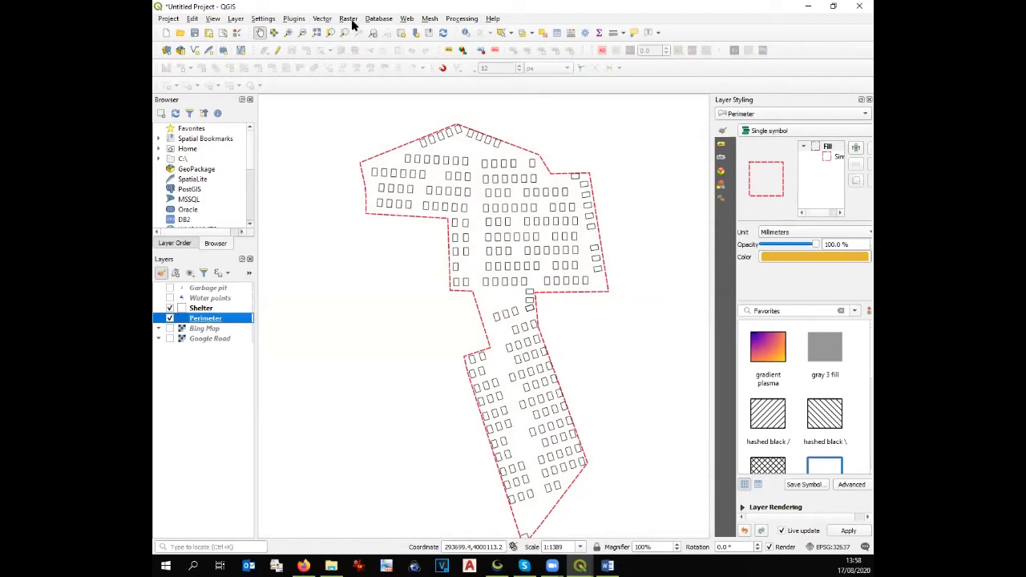
Add the Bing Satellite and Google Satellite base maps from QuickMapServices
left_click(407, 19)
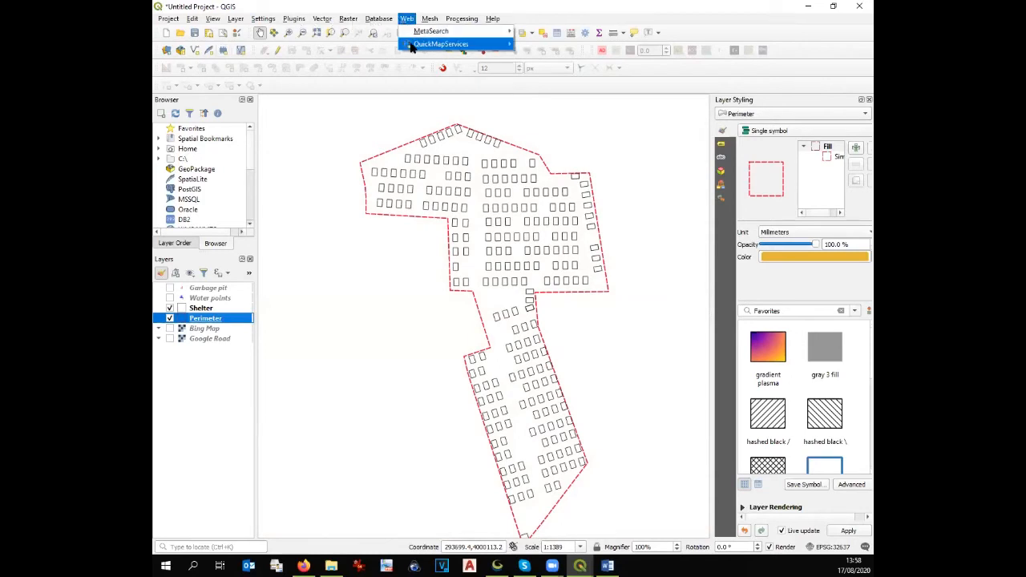
mouse_move(441, 45)
mouse_move(549, 84)
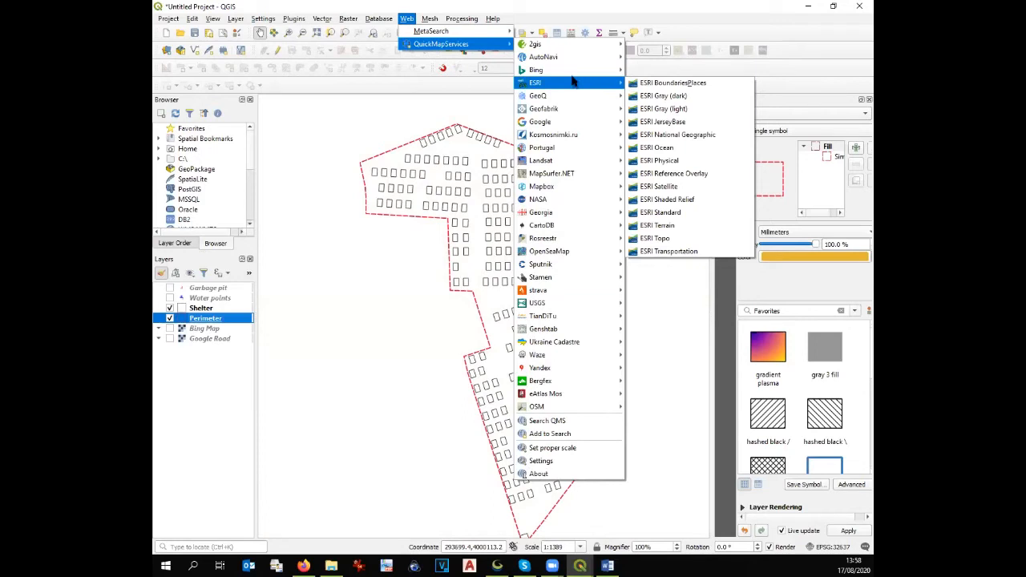
left_click(666, 94)
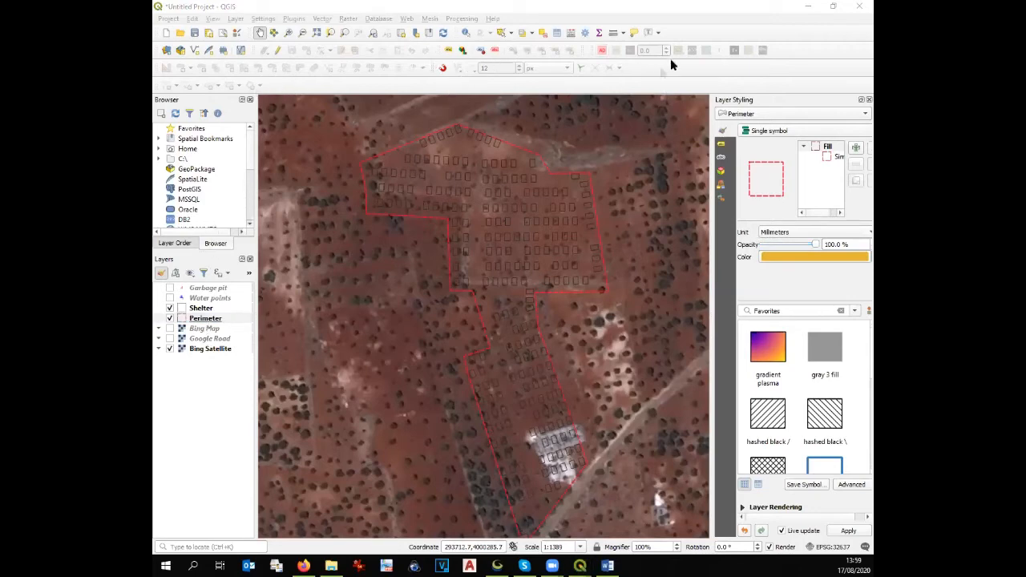
left_click(407, 18)
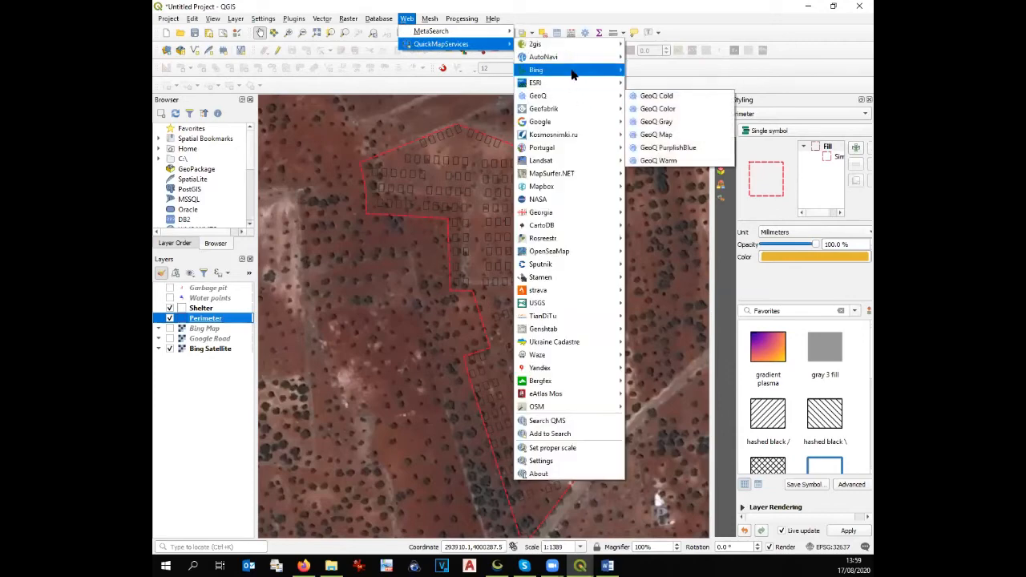
mouse_move(593, 125)
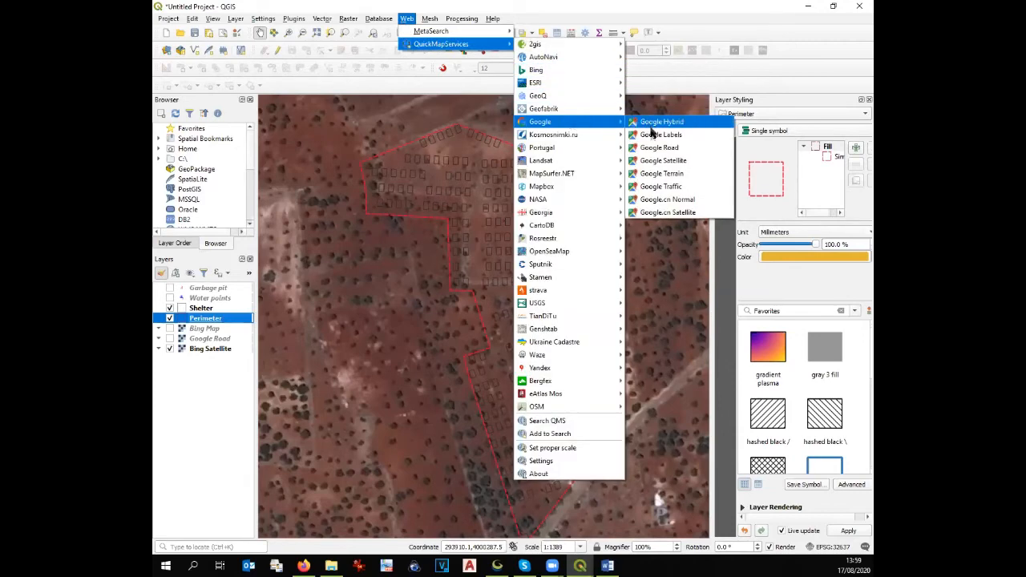
left_click(662, 160)
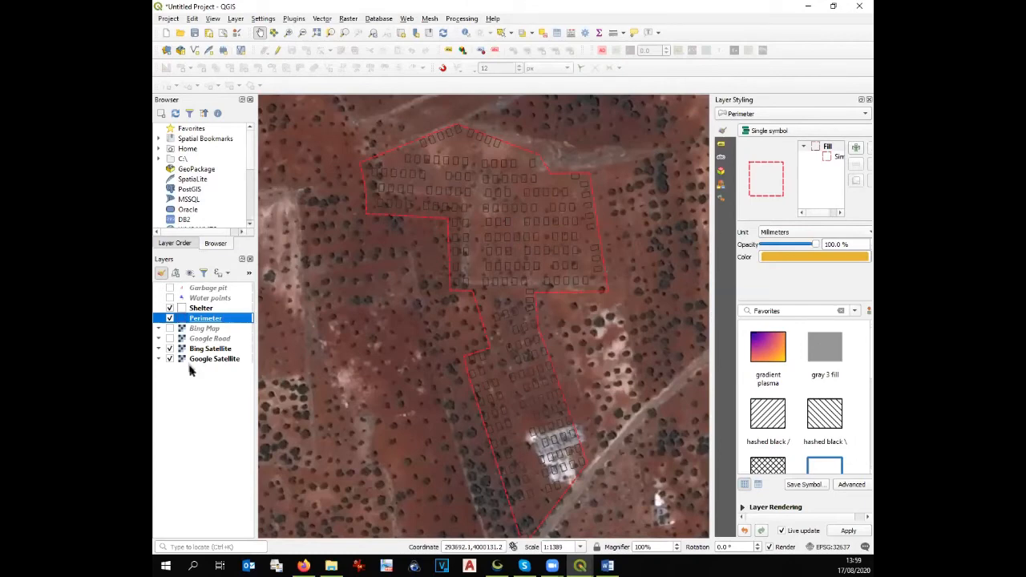
Compare the two satellite base maps, then hide Google Satellite and keep Bing Satellite visible
left_click(169, 349)
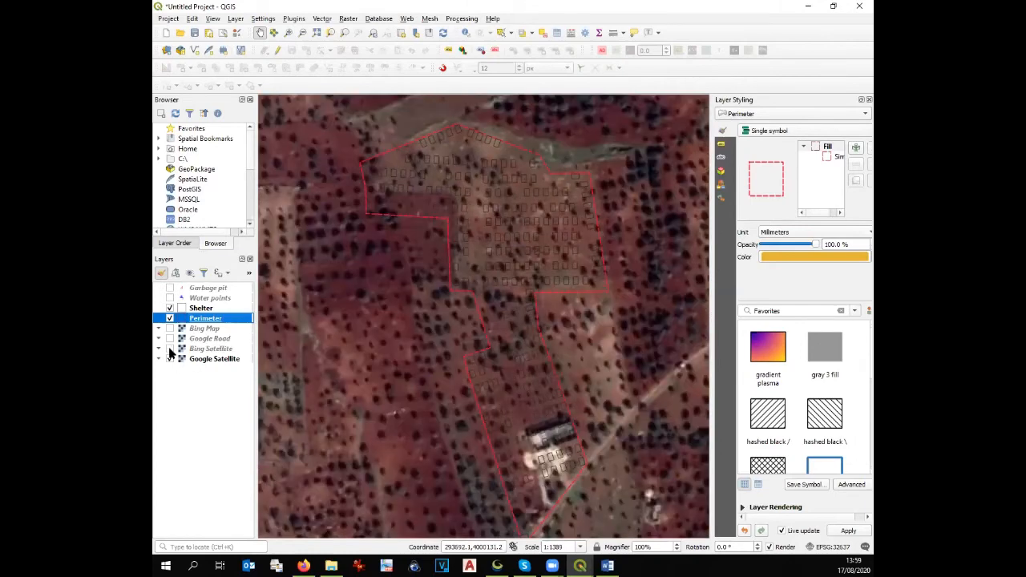
left_click(169, 349)
left_click(170, 359)
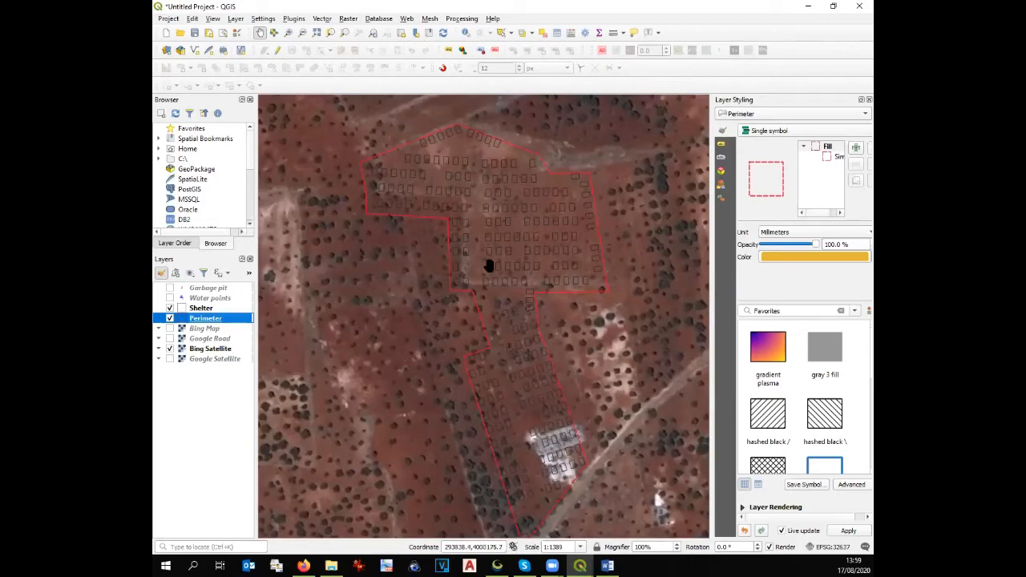
Return to the Hazrim Overview layout and add a map filling the space between the Map 2 inset and Map 1's right edge
scroll(489, 266, "down", 1)
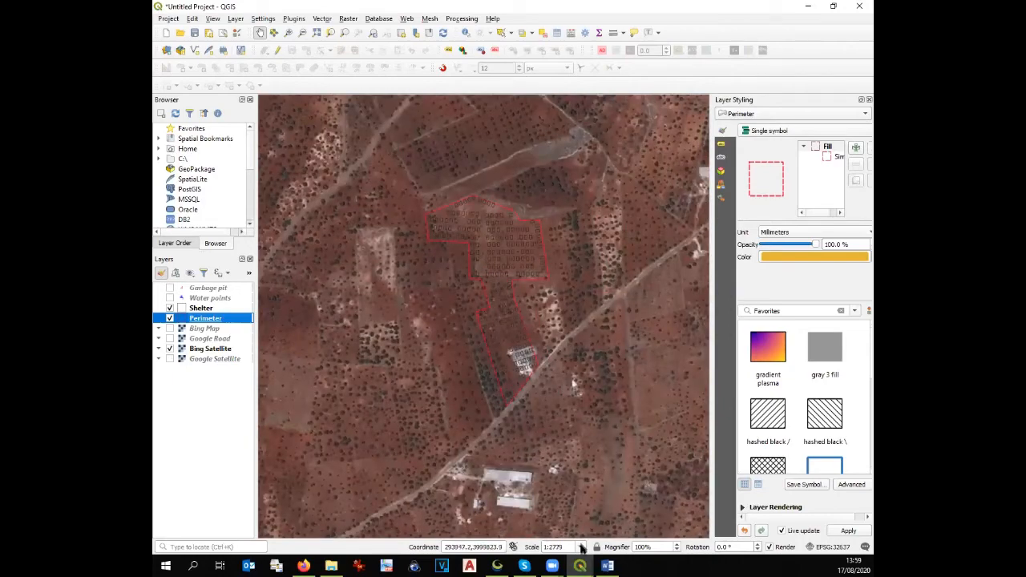
mouse_move(580, 566)
left_click(606, 523)
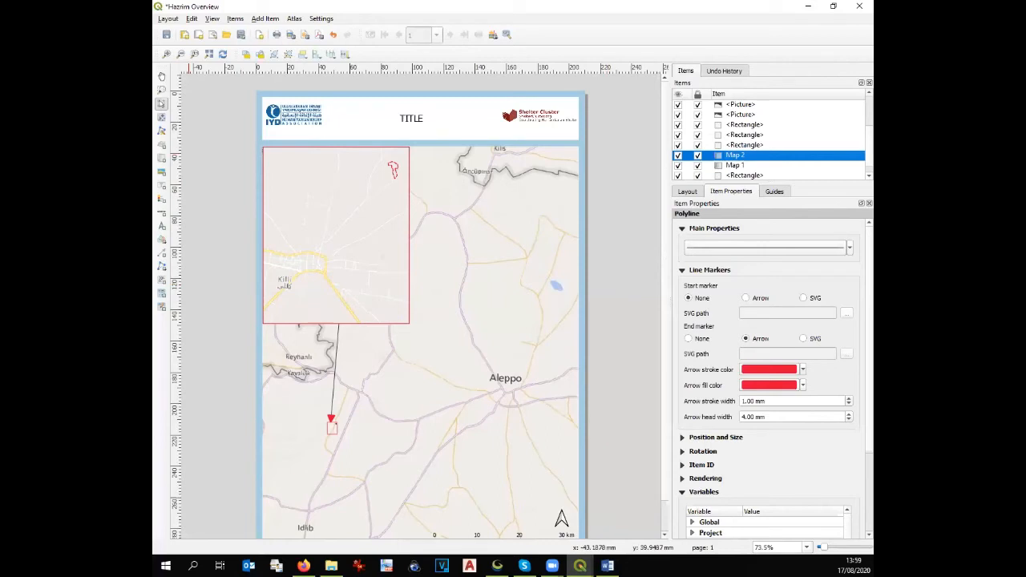
left_click(162, 160)
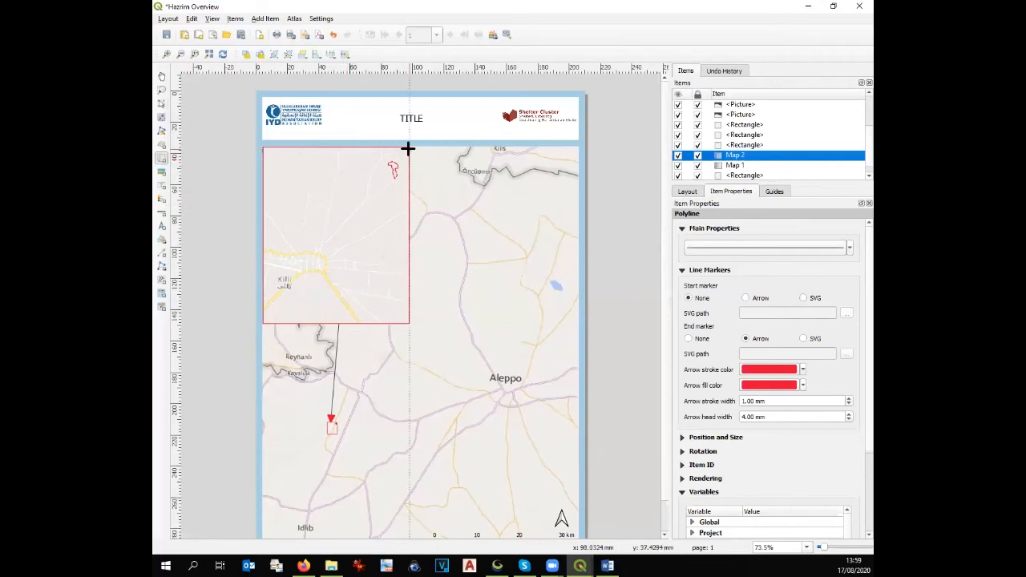
left_click_drag(409, 146, 578, 323)
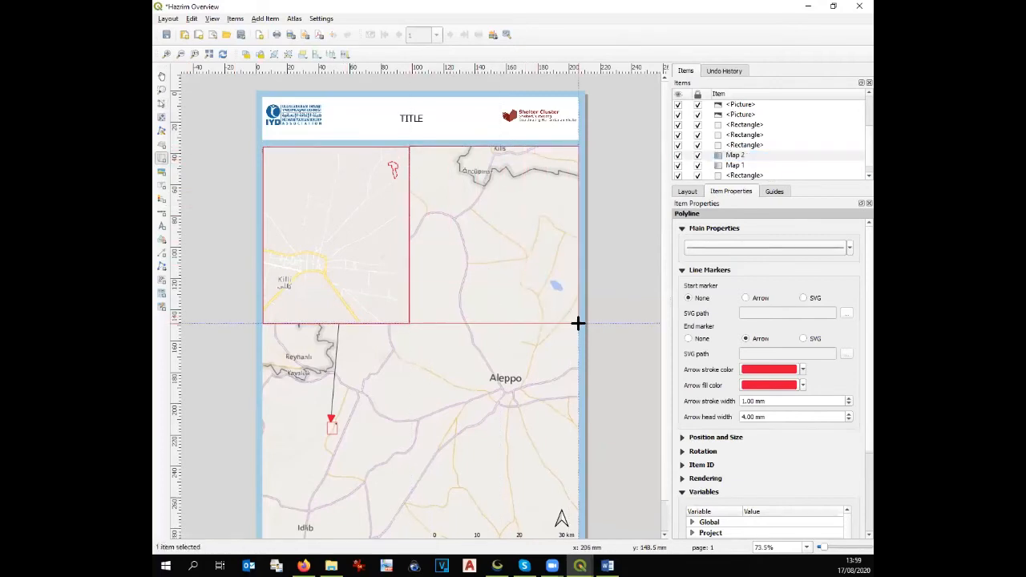
Zoom and shift the content of Map 3 so the whole camp perimeter fits within its frame
left_click(161, 117)
scroll(484, 251, "up", 1)
left_click_drag(485, 248, 469, 260)
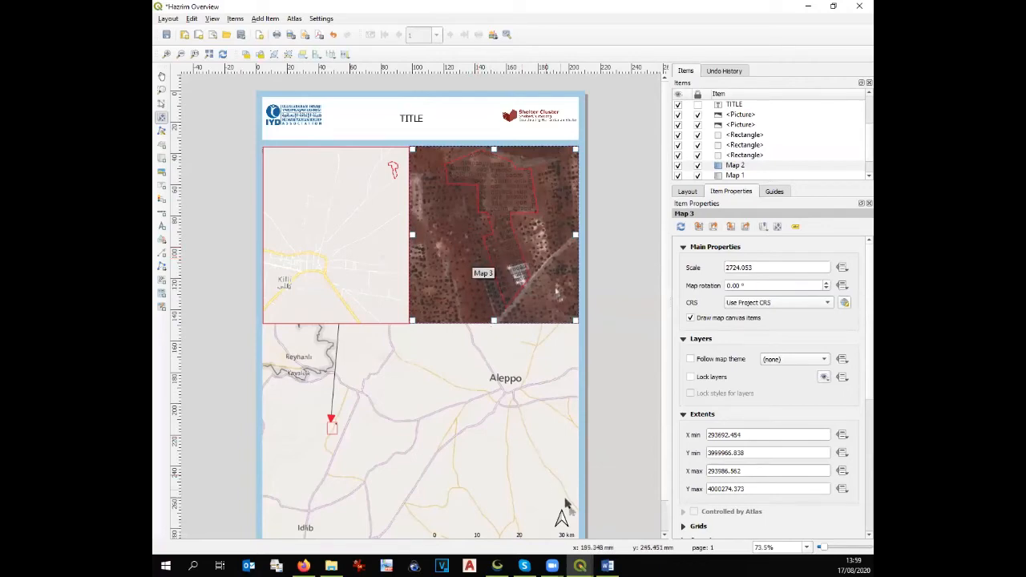
Hide the Bing Satellite layer in the main project and refresh Map 3 in the layout
left_click(577, 566)
left_click(542, 539)
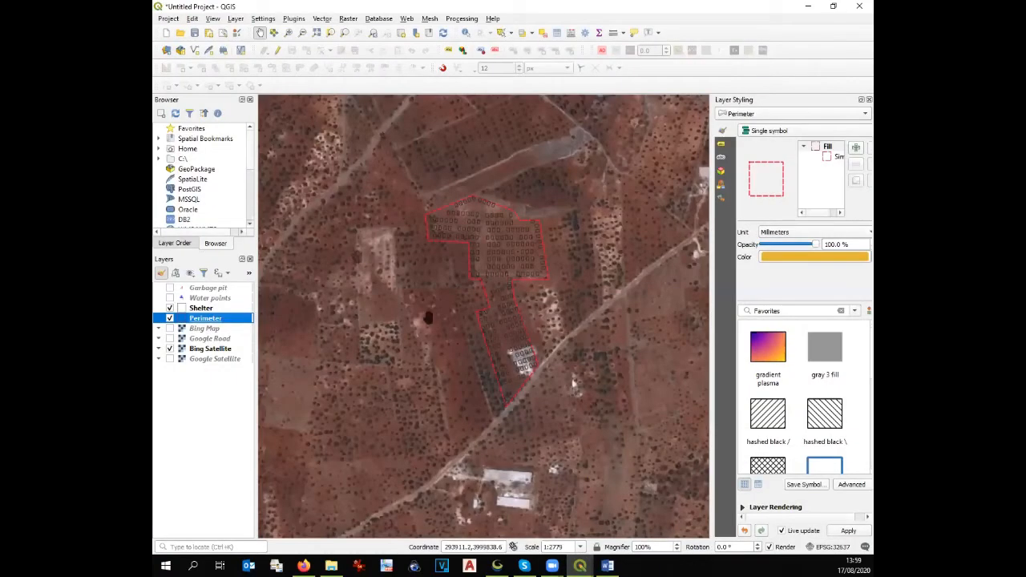
left_click(170, 350)
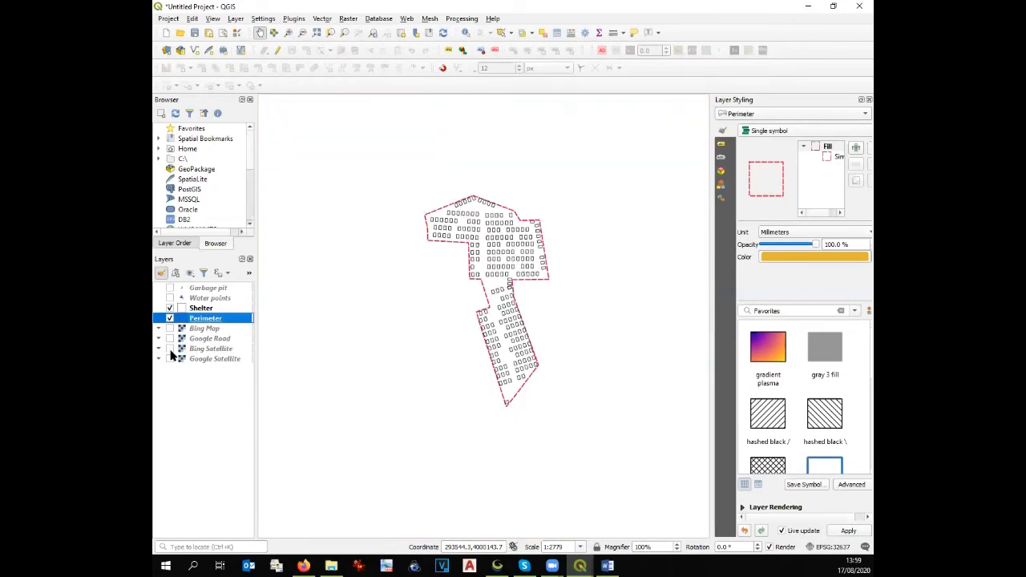
left_click(580, 565)
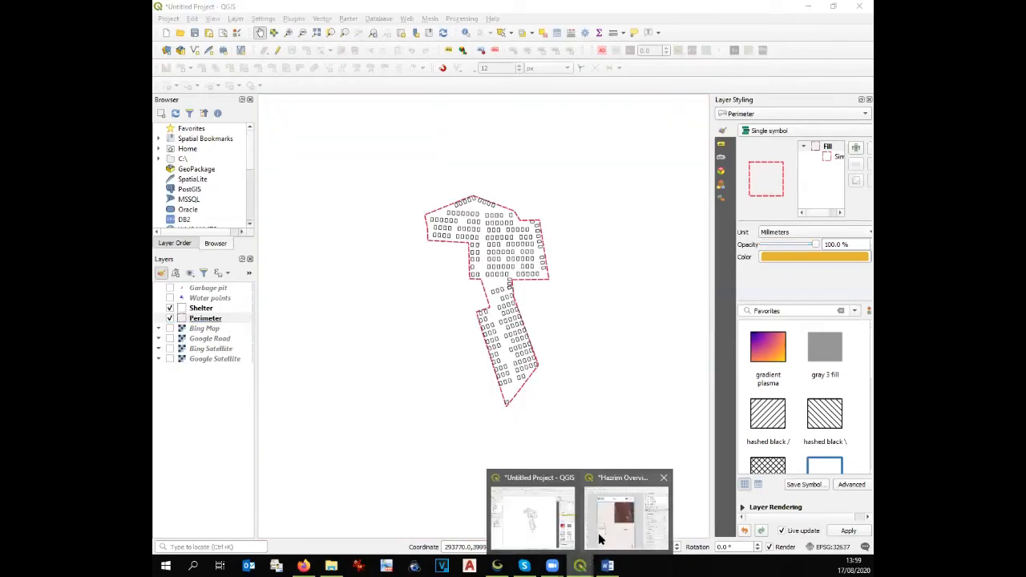
left_click(599, 541)
left_click(680, 227)
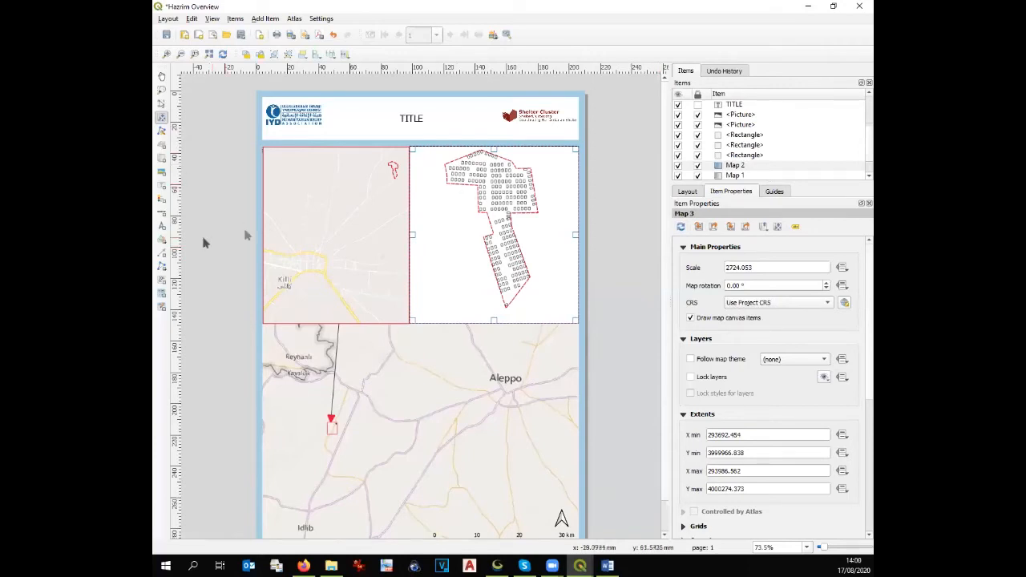
Draw an arrow line from the blank area beside the camp in Map 3 to the camp outline in Map 2
left_click(162, 253)
left_click(431, 181)
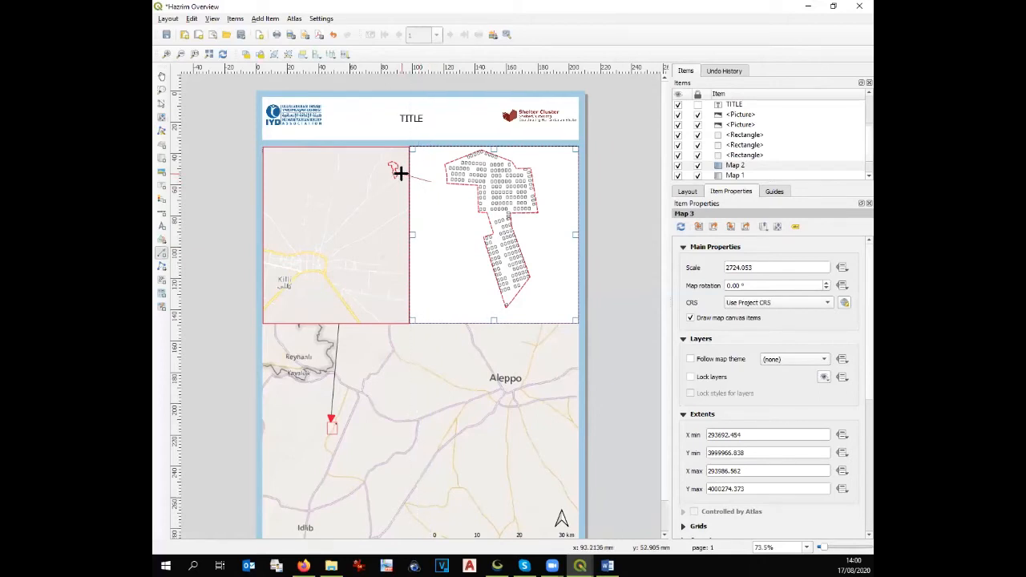
left_click(400, 173)
right_click(401, 173)
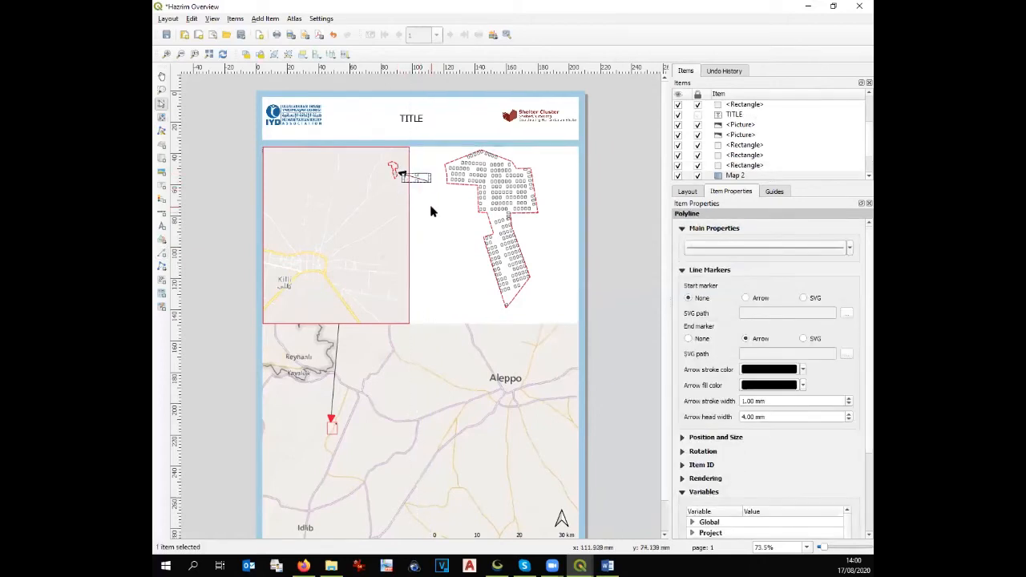
Set the new arrow's stroke and fill colors to the recently used red
left_click(802, 370)
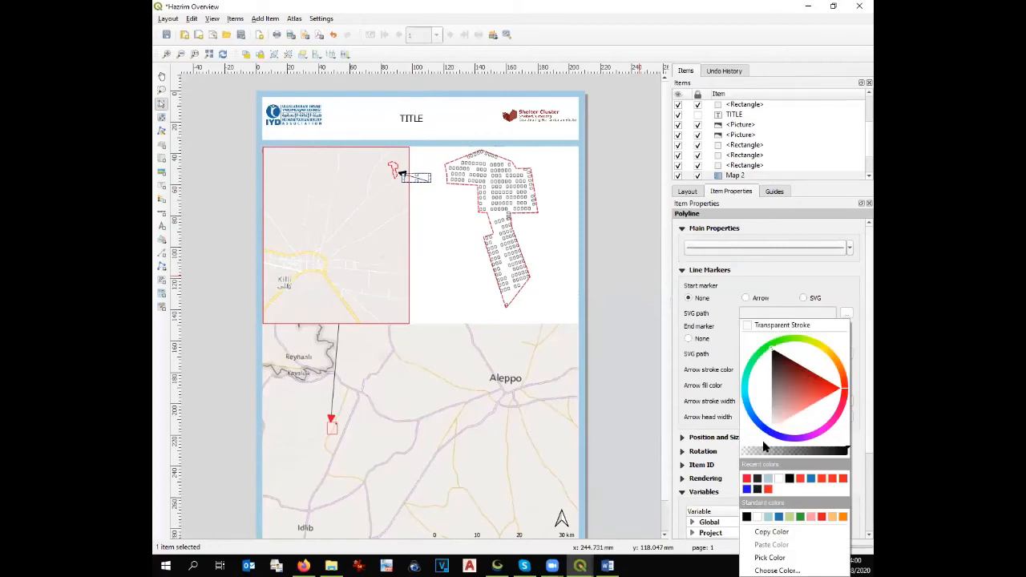
left_click(748, 480)
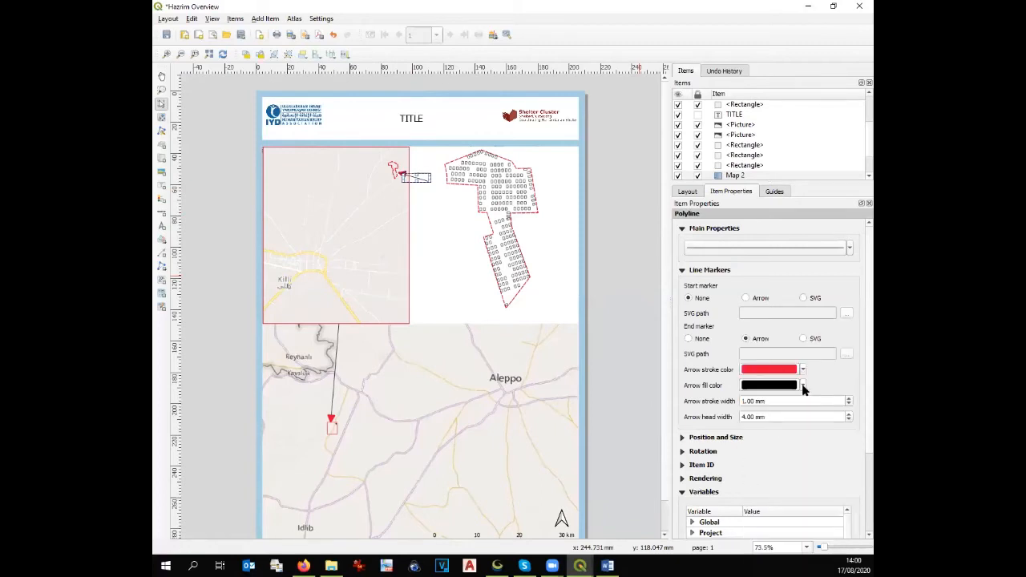
left_click(802, 386)
left_click(748, 479)
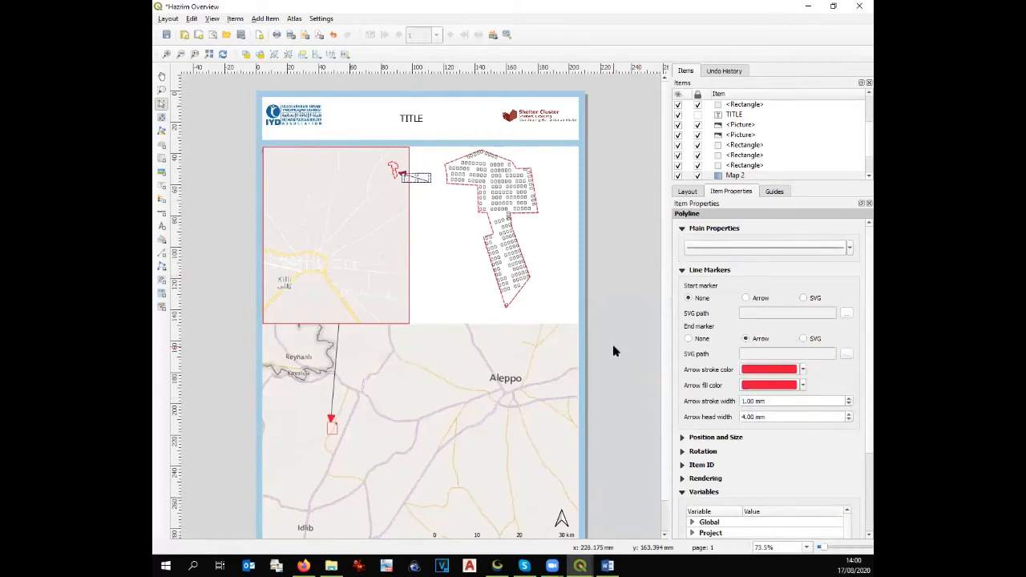
Select Map 3 and enable its frame
left_click(429, 282)
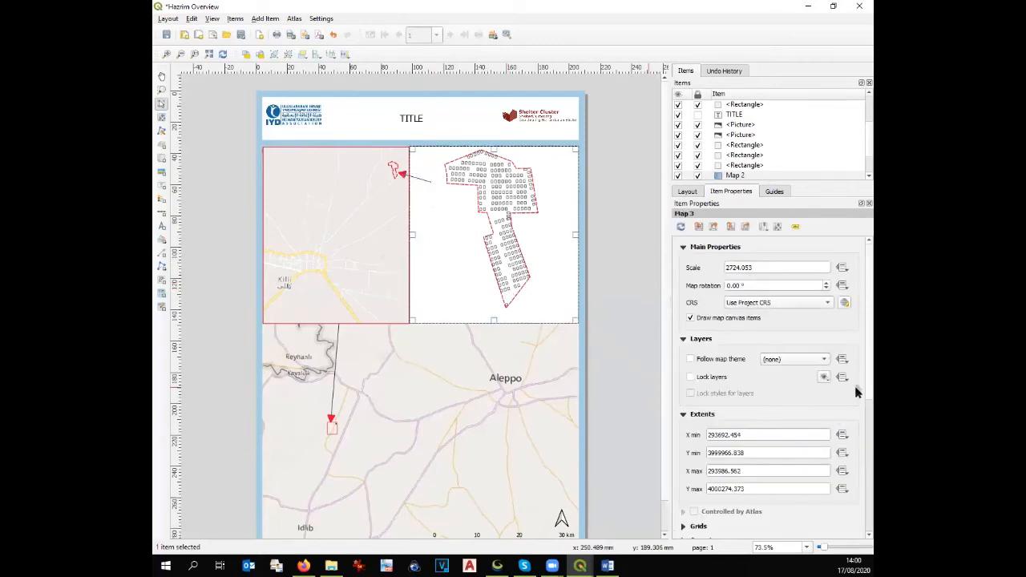
scroll(858, 401, "down", 4)
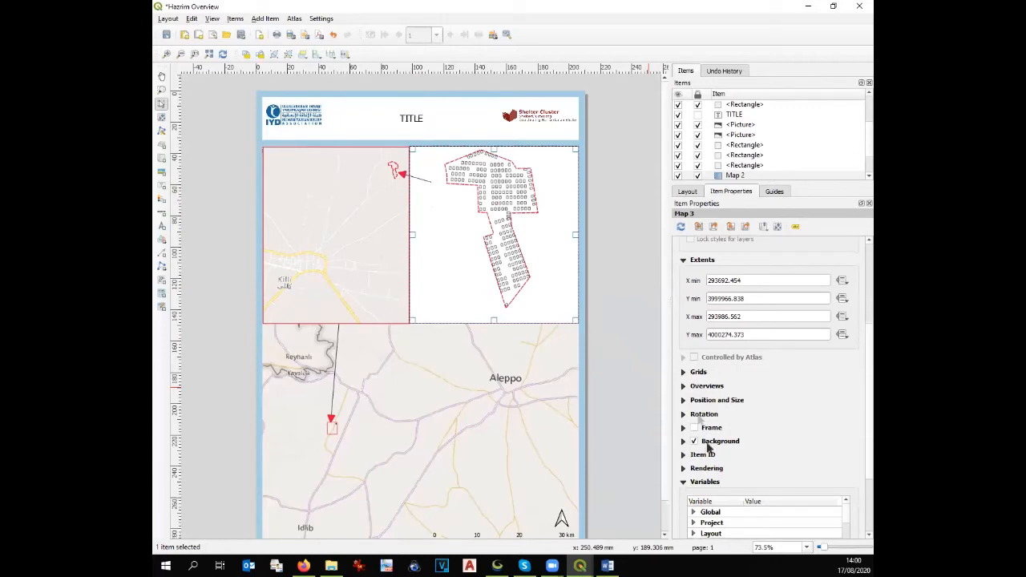
left_click(683, 401)
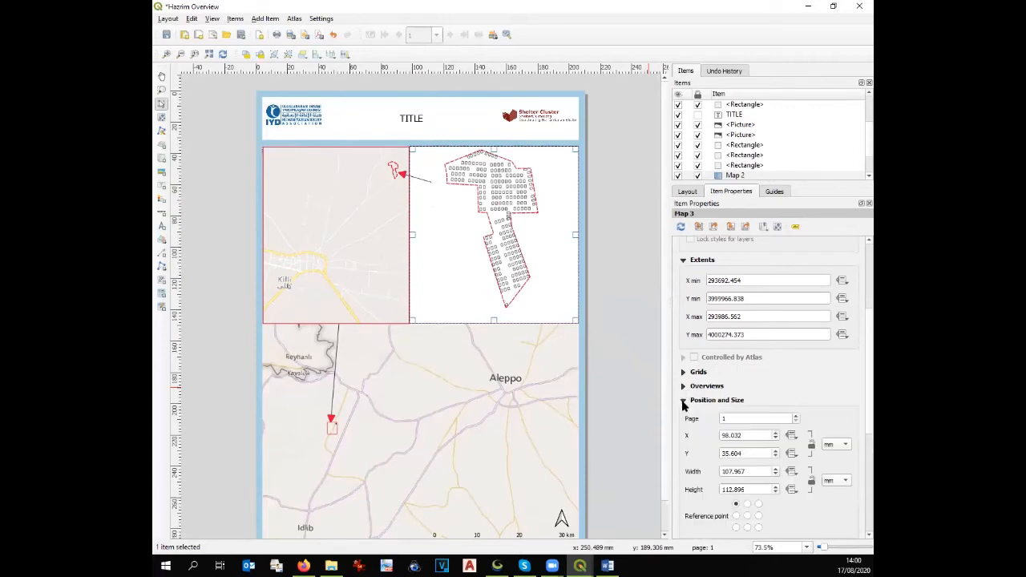
left_click(683, 403)
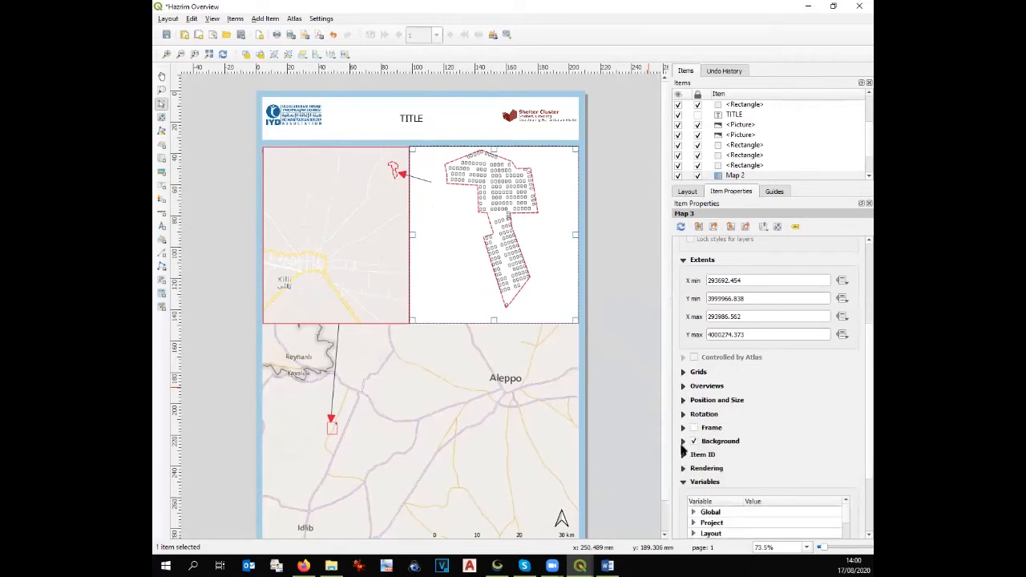
left_click(695, 429)
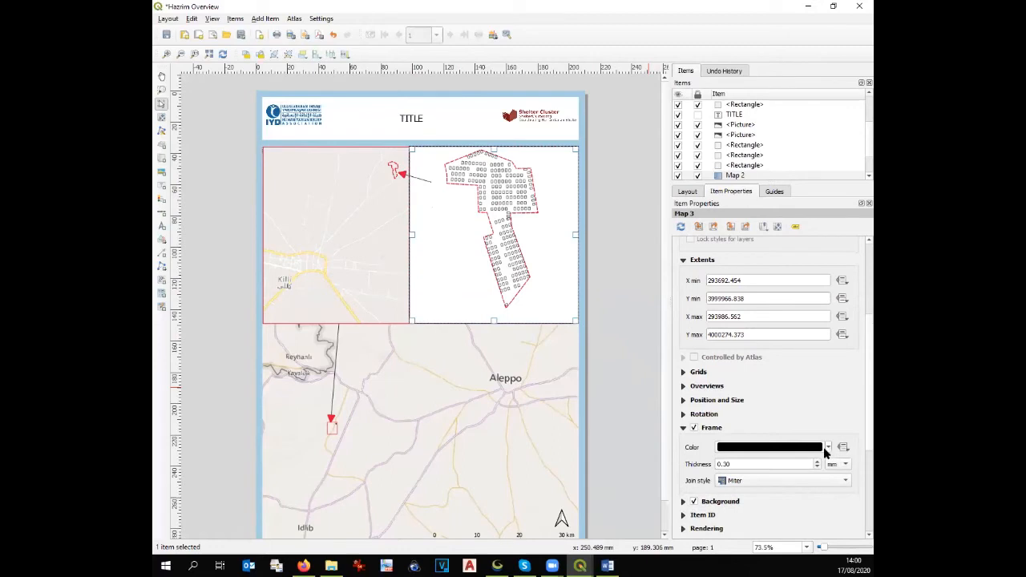
Color Map 3's frame with the recently used red and set its thickness to 0.50 mm
left_click(829, 448)
left_click(828, 455)
left_click(802, 452)
left_click(679, 215)
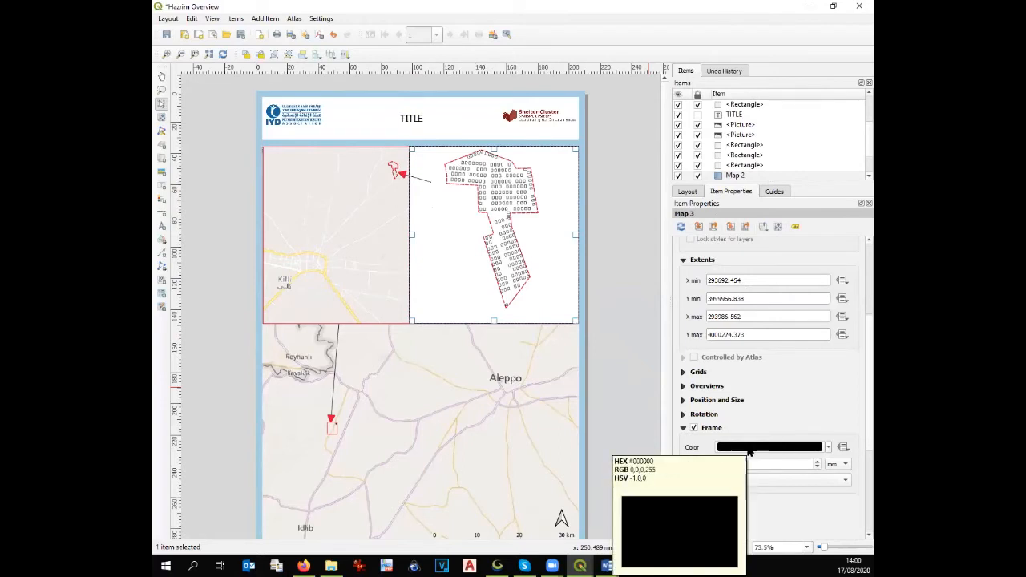
scroll(749, 451, "down", 1)
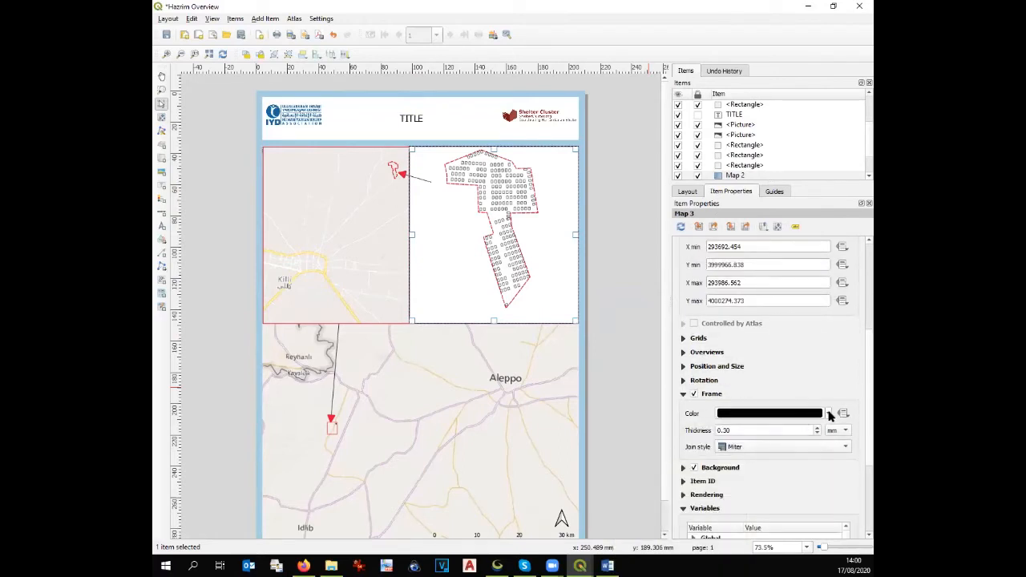
left_click(830, 413)
left_click(733, 481)
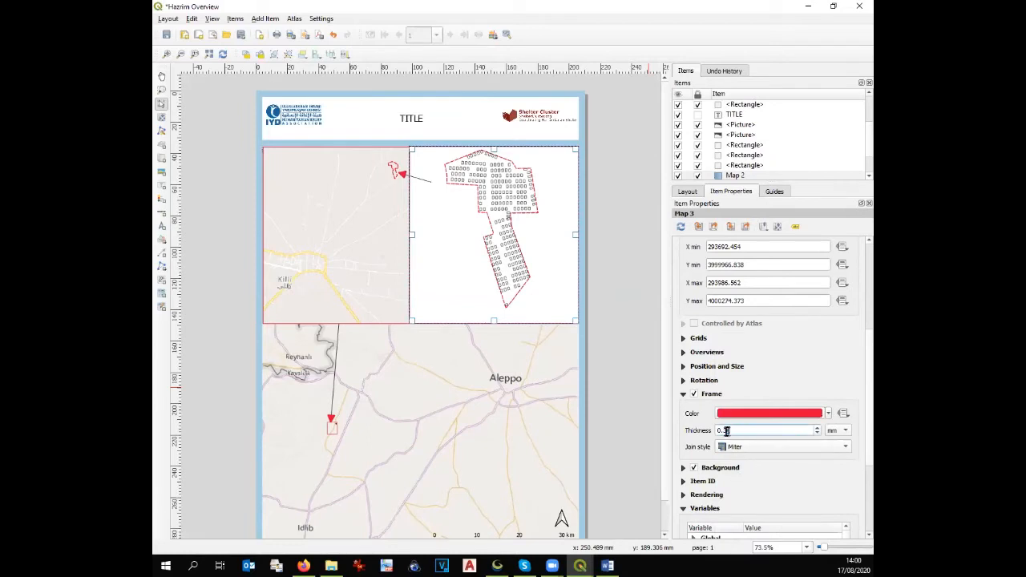
type("50")
left_click(618, 389)
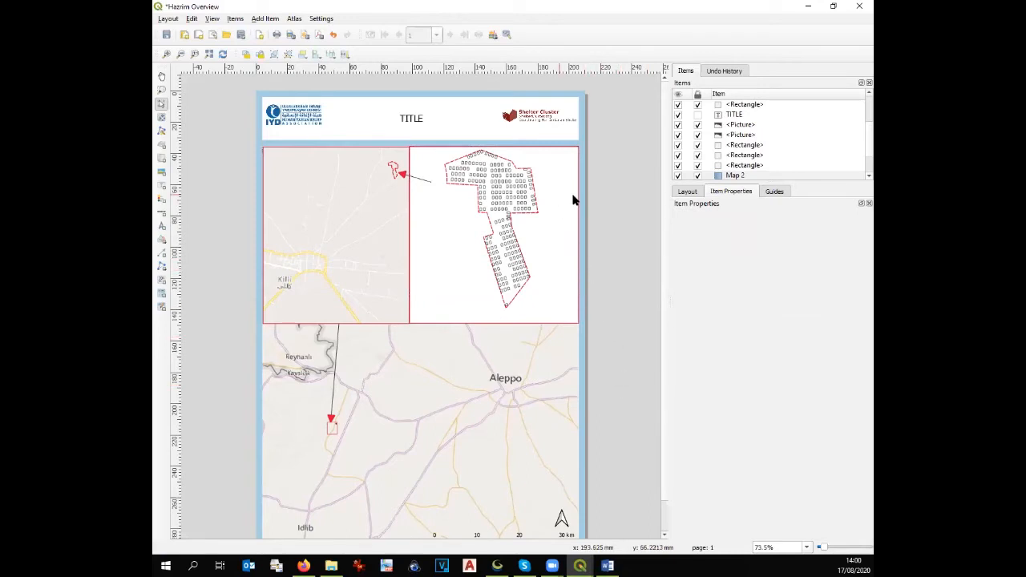
Replace the TITLE label's text with four lines: "Hazrim IDP site", "Idlip Governorate", "Syira" and "17.08.2020"
left_click(411, 118)
left_click_drag(730, 253, 671, 243)
type("H")
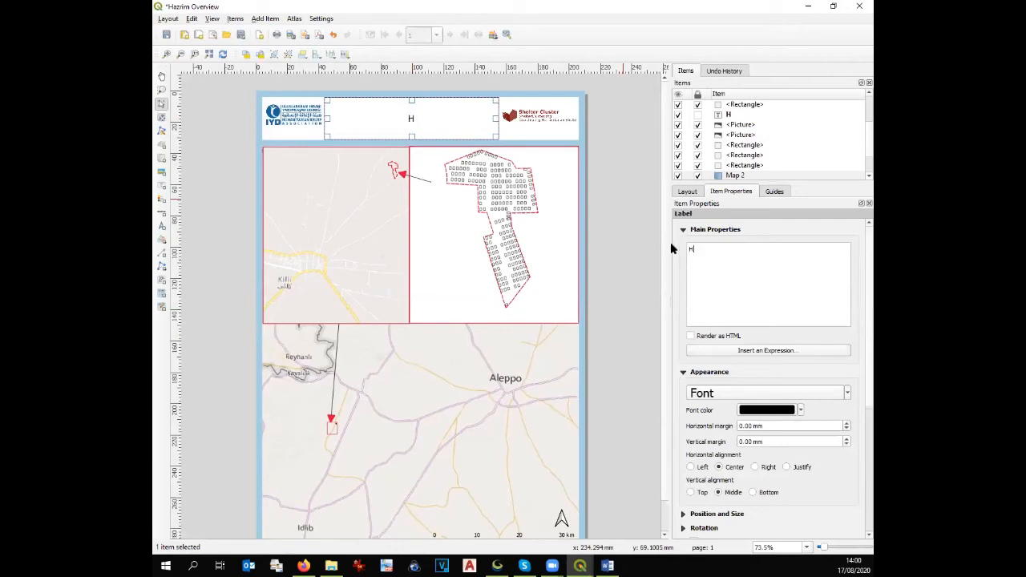
type("azrim IDP site")
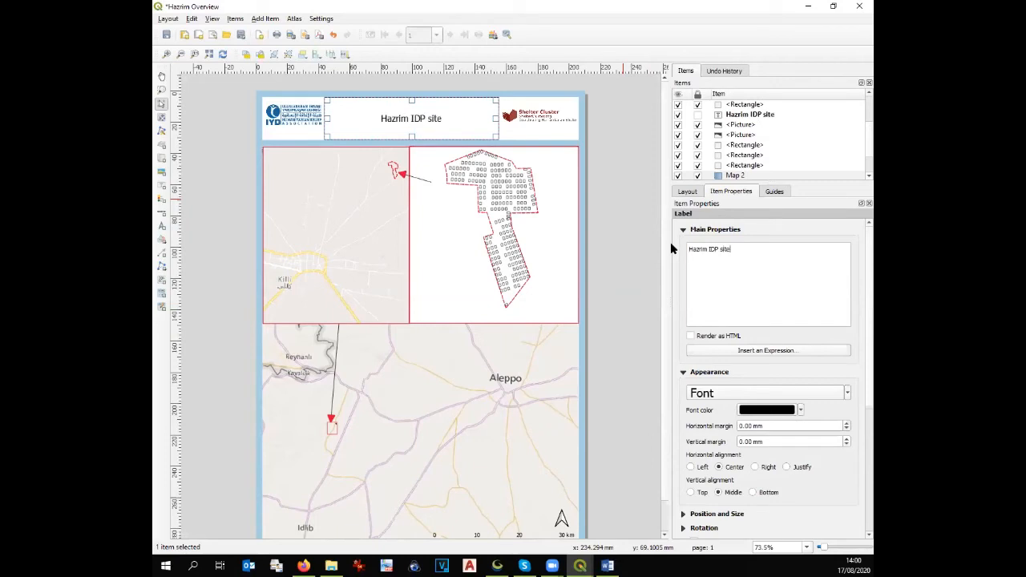
key("Return")
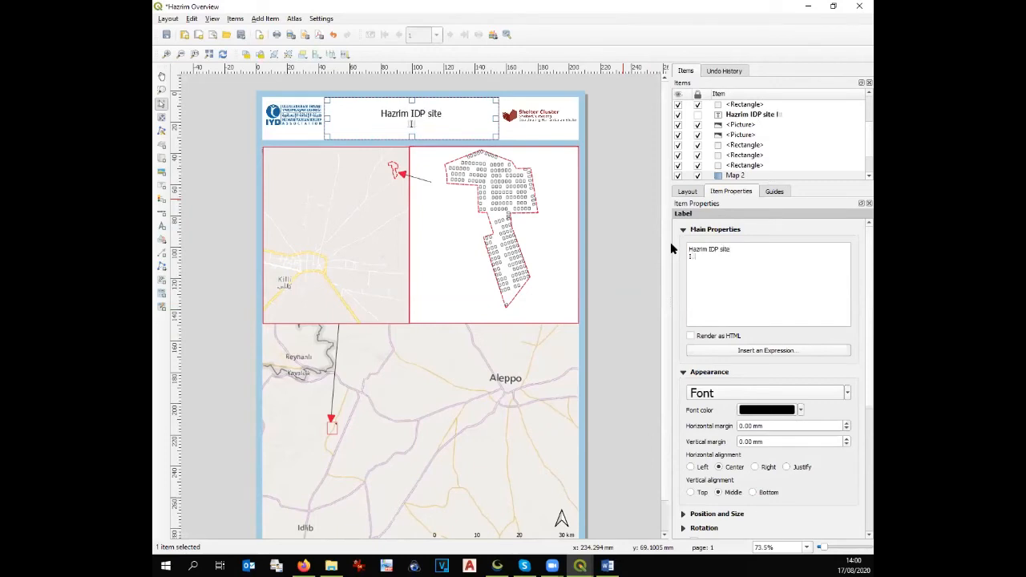
type("Idlip Governo")
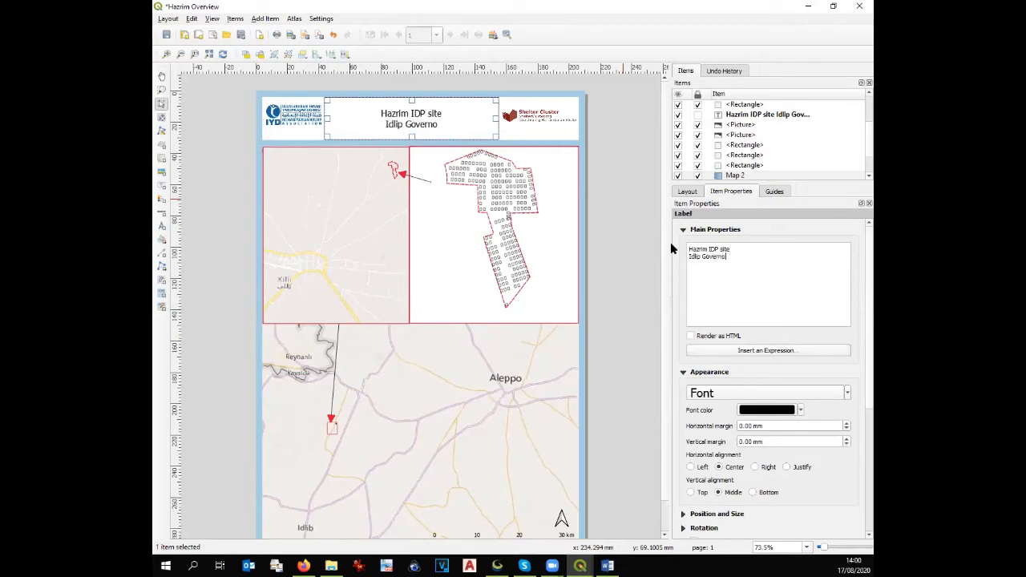
type("rate")
key("Return")
type("Syria")
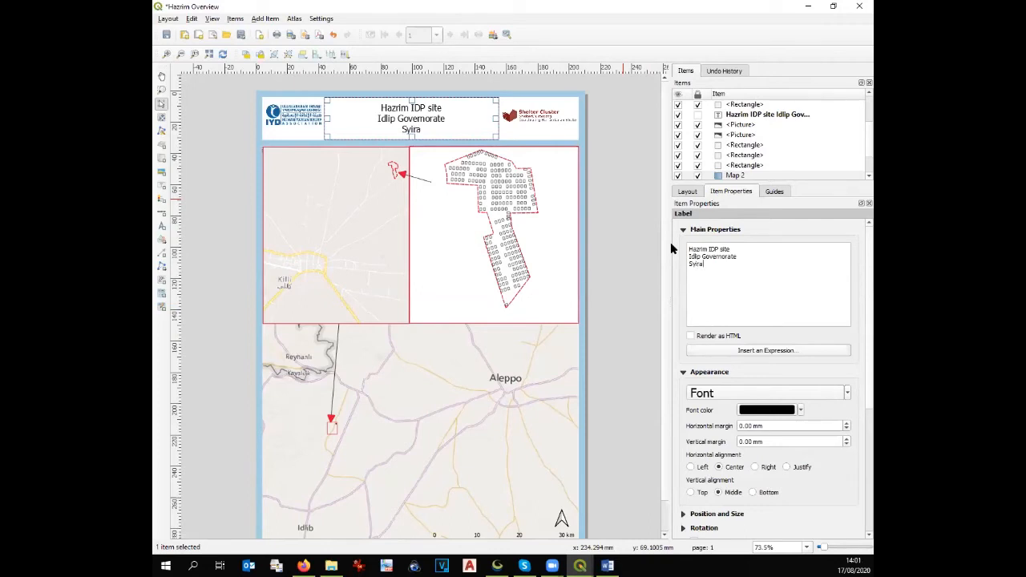
key("Return")
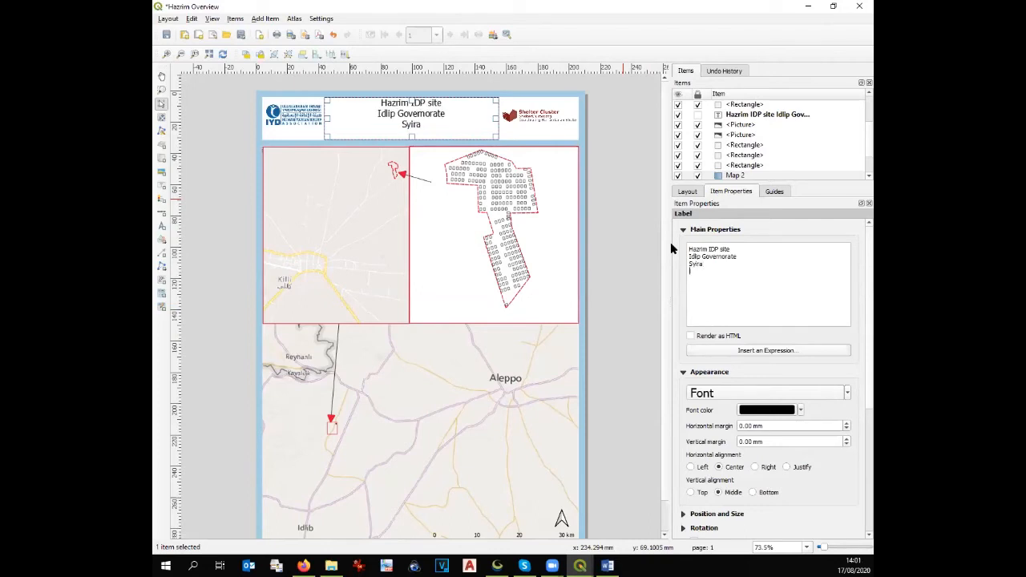
type("17.08.2020")
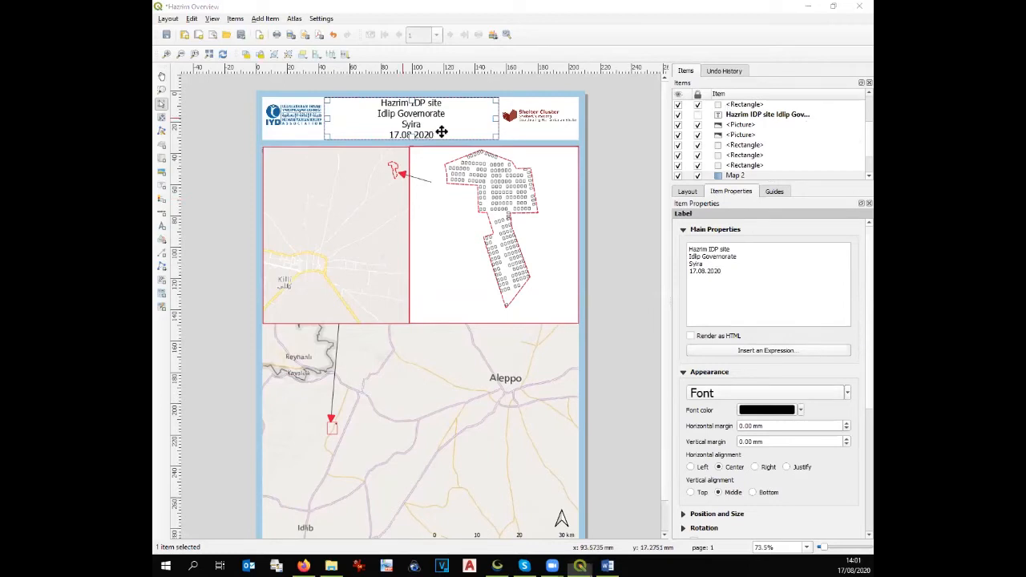
Correct the misspelled country name in the title label to "Syria"
left_click(605, 194)
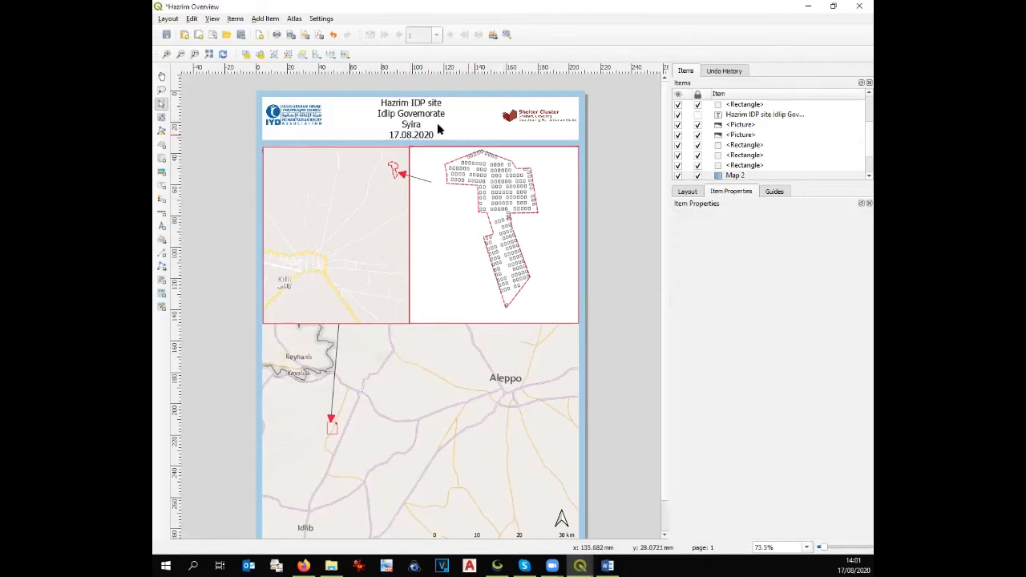
scroll(437, 123, "up", 1)
scroll(417, 121, "down", 1)
scroll(402, 117, "up", 2)
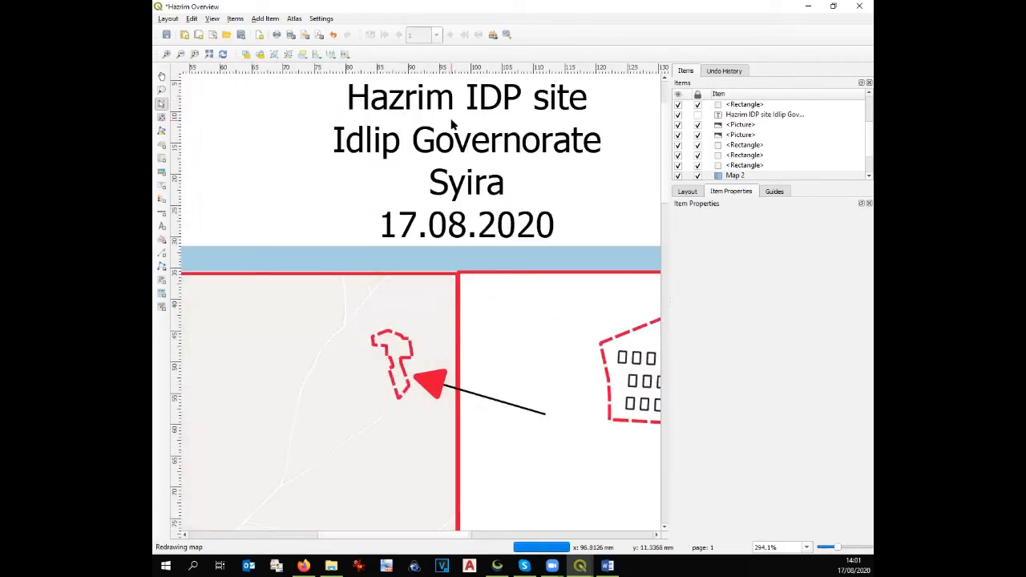
left_click(469, 180)
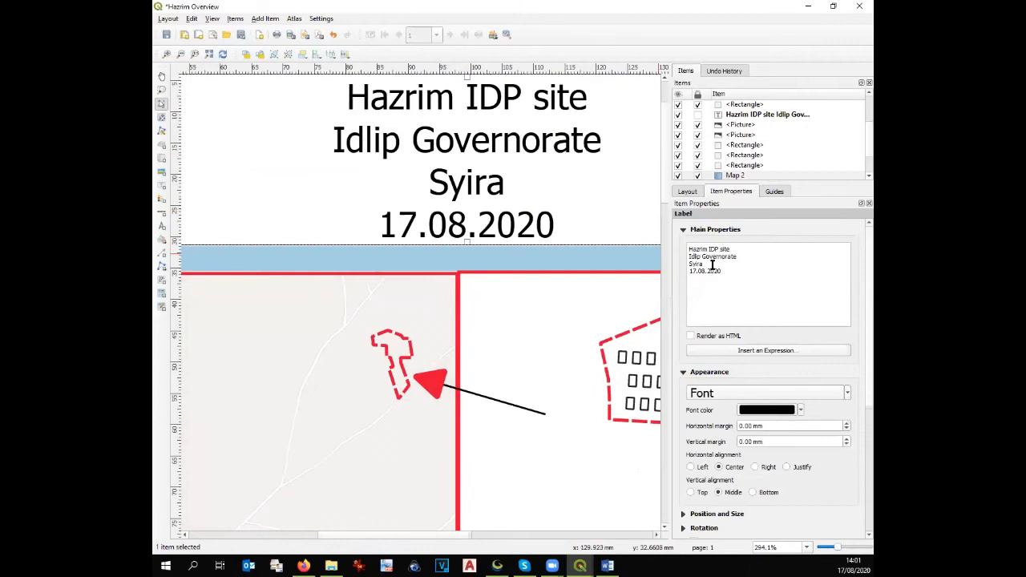
type("Syria")
Move the kilometre scale bar and the north arrow to the lower-left corner of the Aleppo overview map
scroll(639, 214, "down", 1)
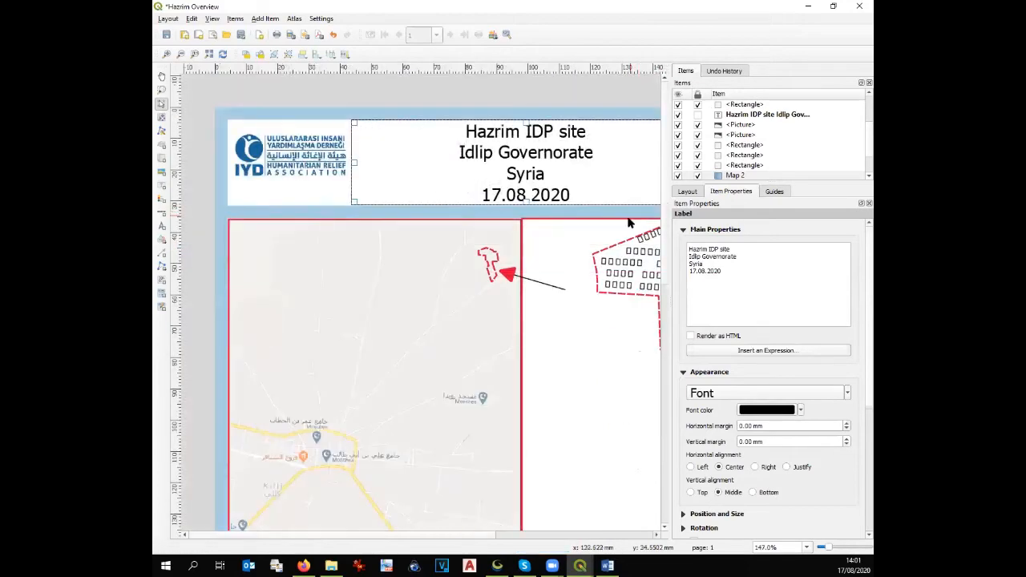
scroll(630, 224, "down", 1)
scroll(607, 249, "down", 1)
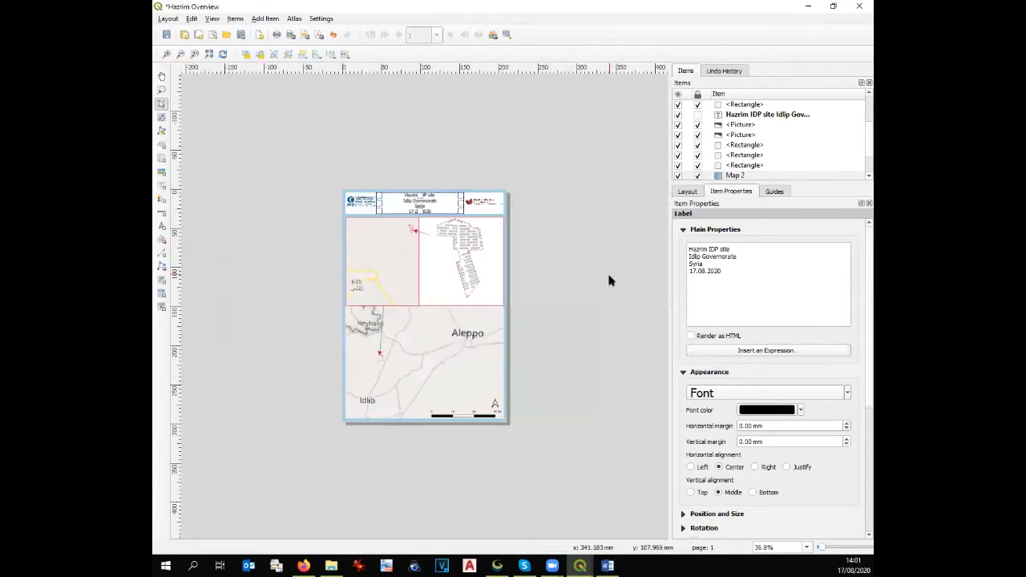
scroll(607, 289, "up", 1)
scroll(607, 291, "down", 1)
scroll(447, 482, "up", 1)
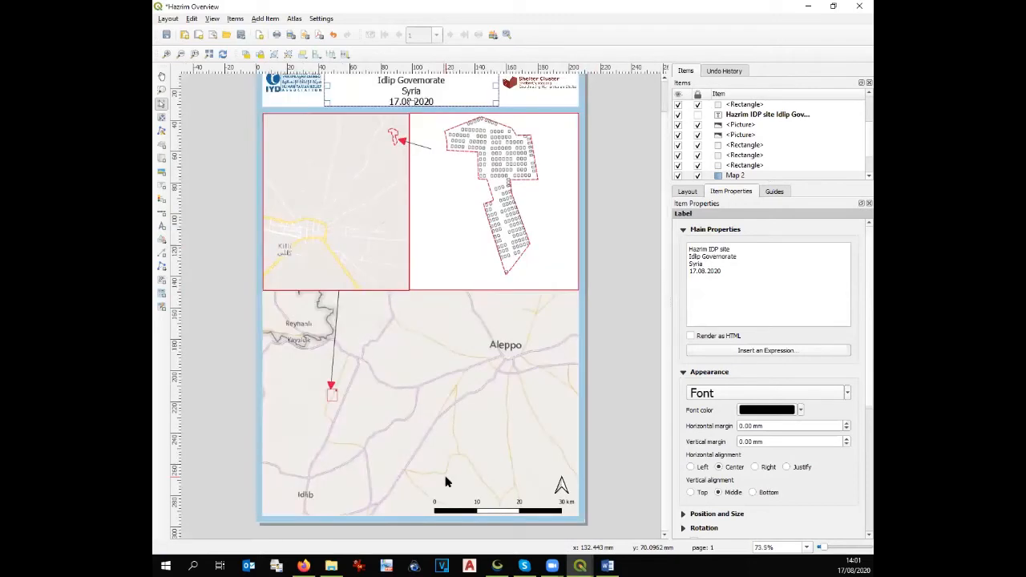
left_click(495, 508)
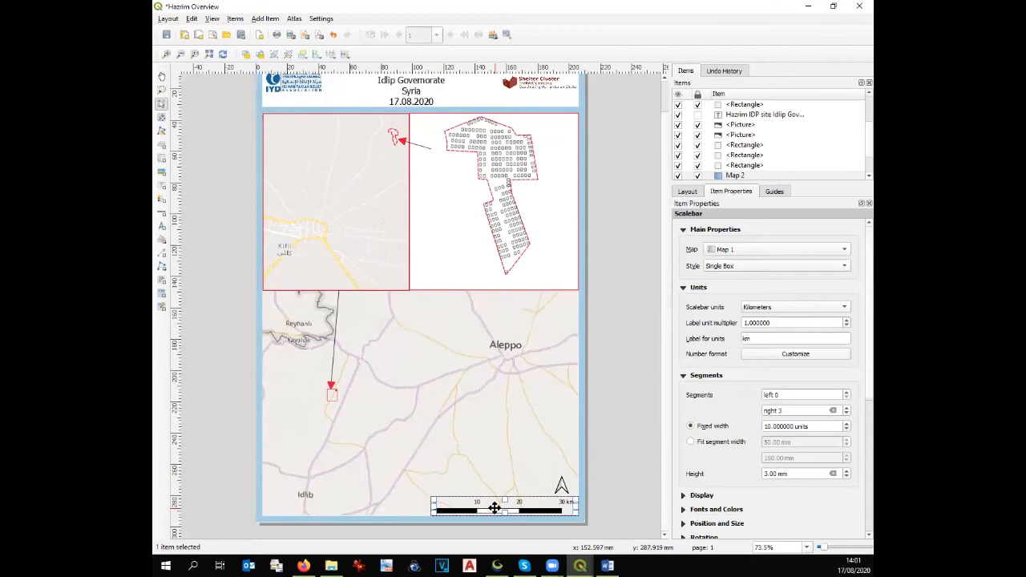
left_click_drag(496, 503, 327, 501)
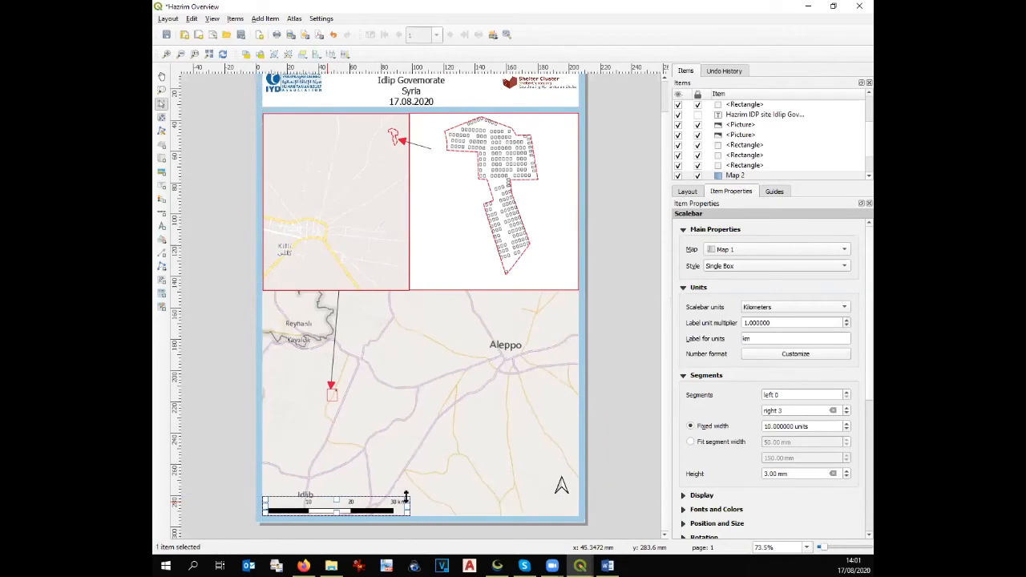
left_click_drag(562, 485, 272, 484)
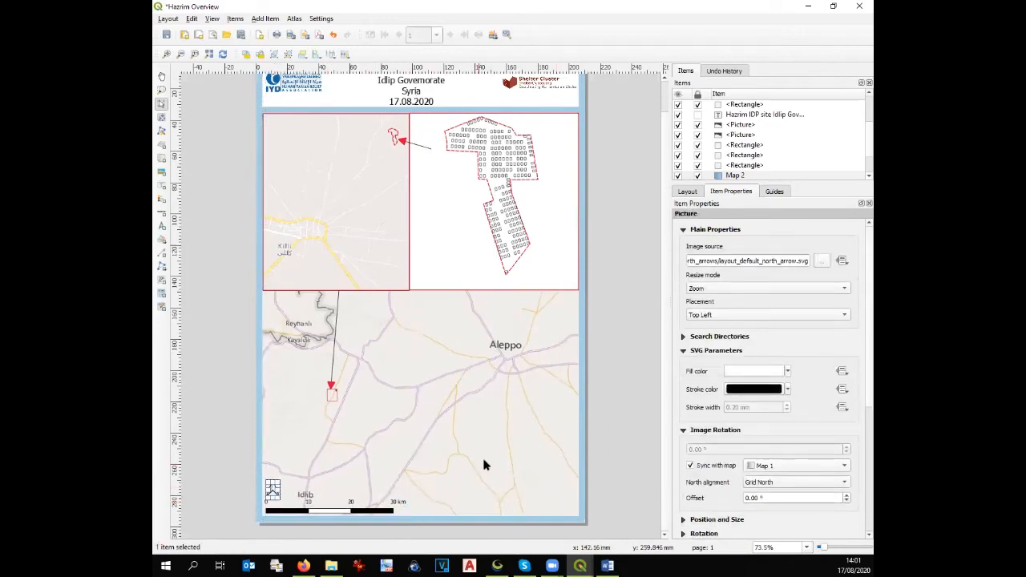
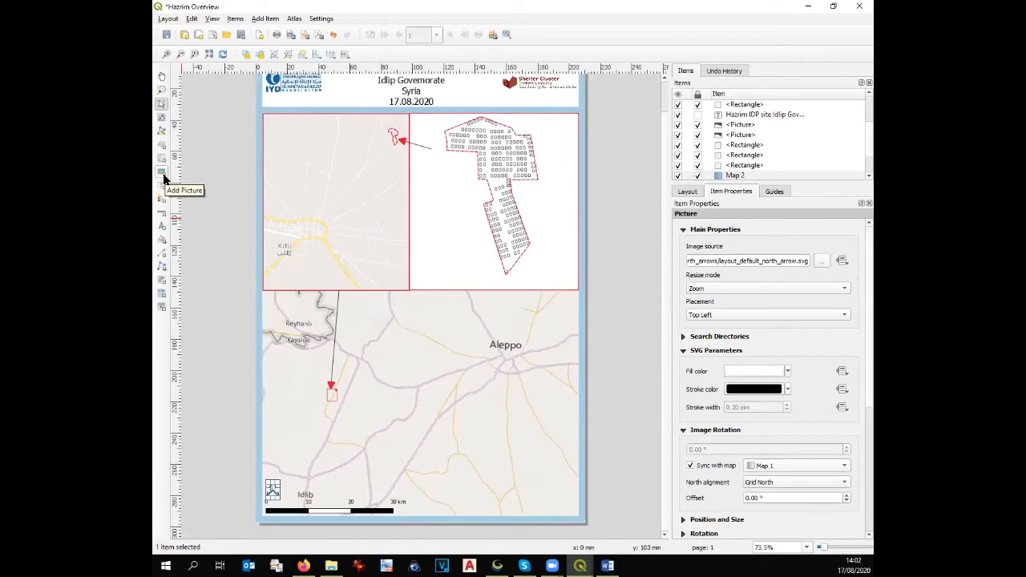
Add a text label covering the lower-right corner of the Aleppo overview map
left_click(162, 173)
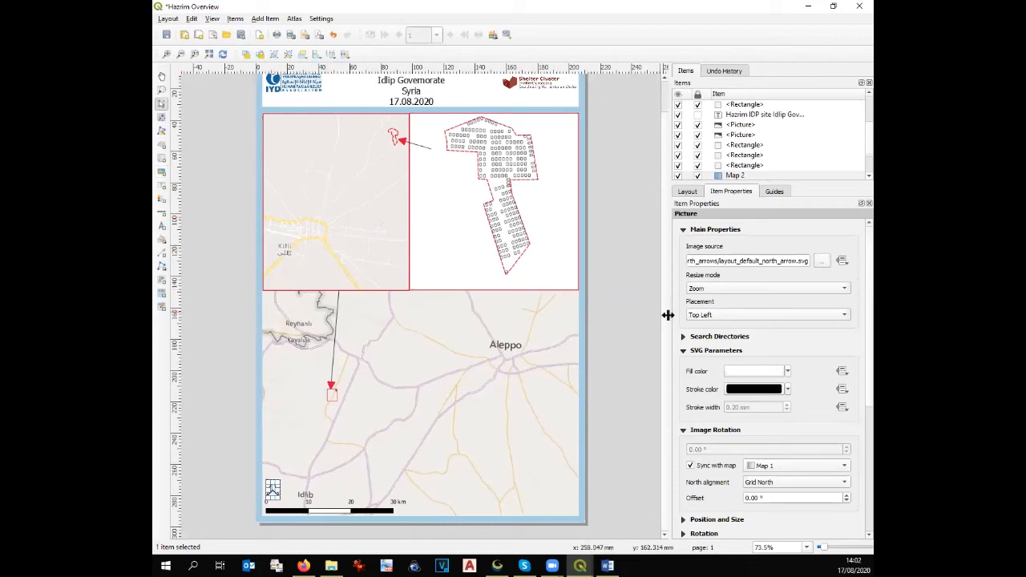
scroll(658, 280, "up", 1)
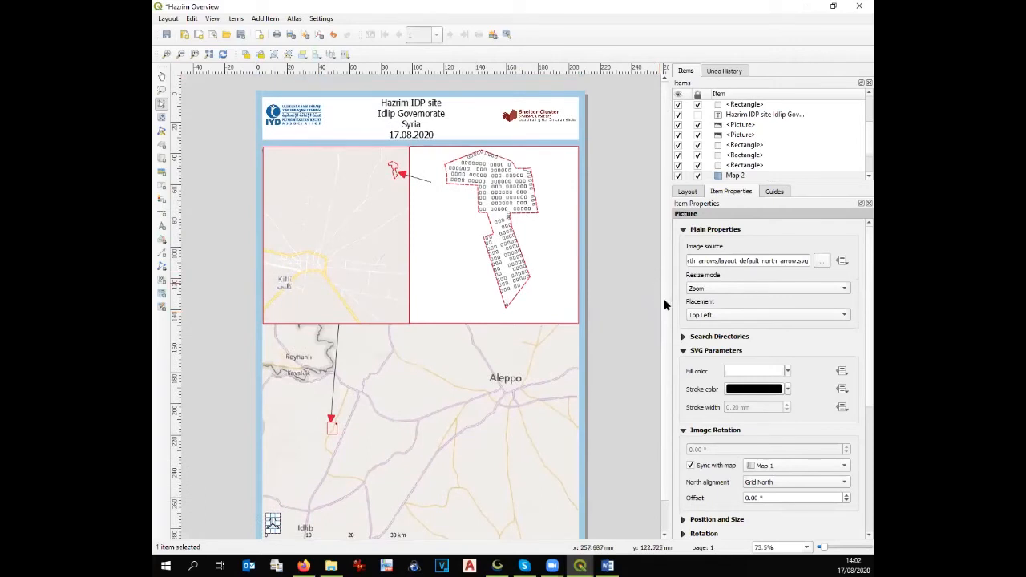
scroll(661, 358, "down", 1)
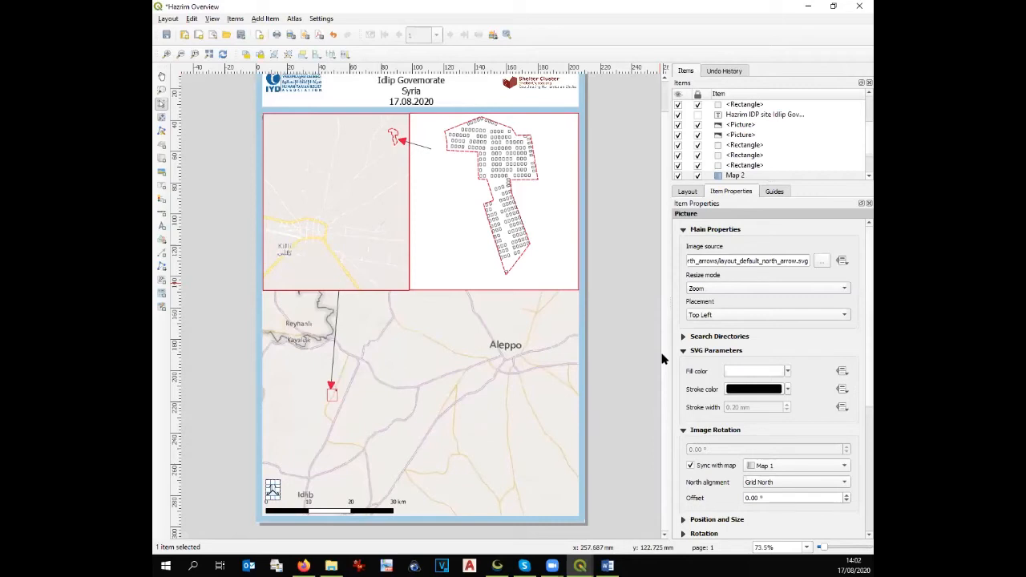
left_click(162, 185)
left_click_drag(427, 378, 579, 515)
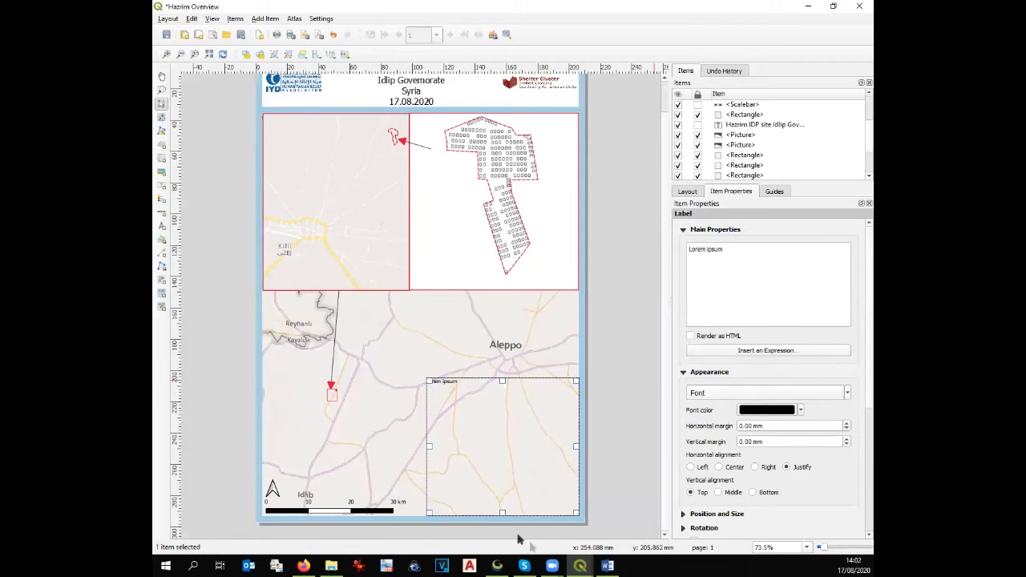
Replace the new label's placeholder text with the site information and agencies list copied from the Word document
left_click(608, 566)
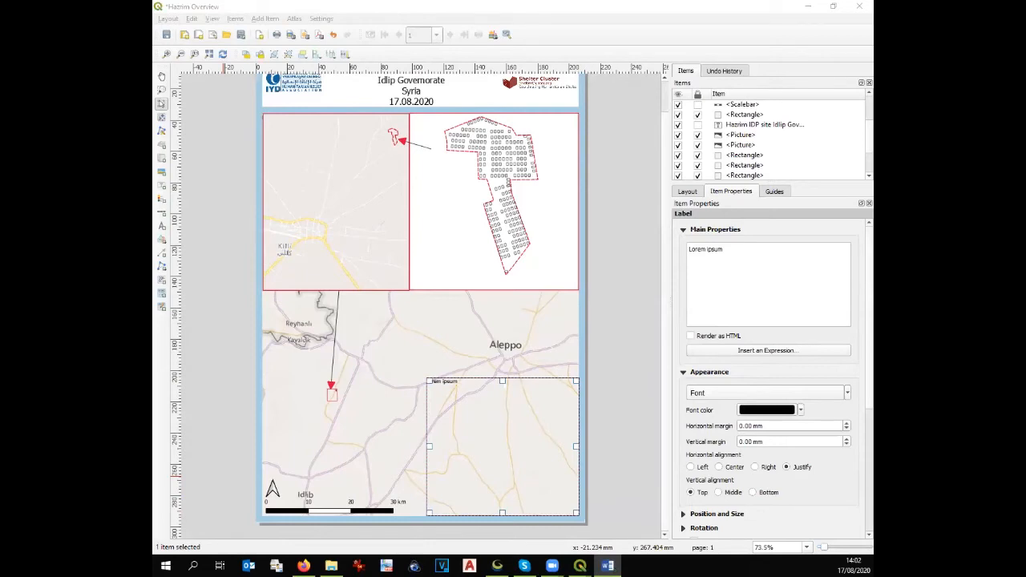
triple_click(818, 297)
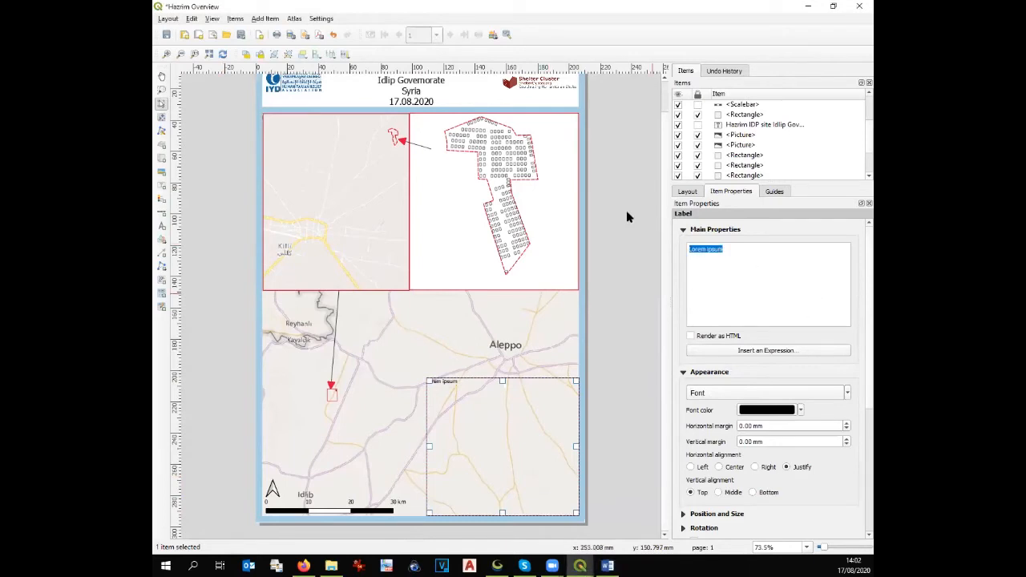
key("ctrl+v")
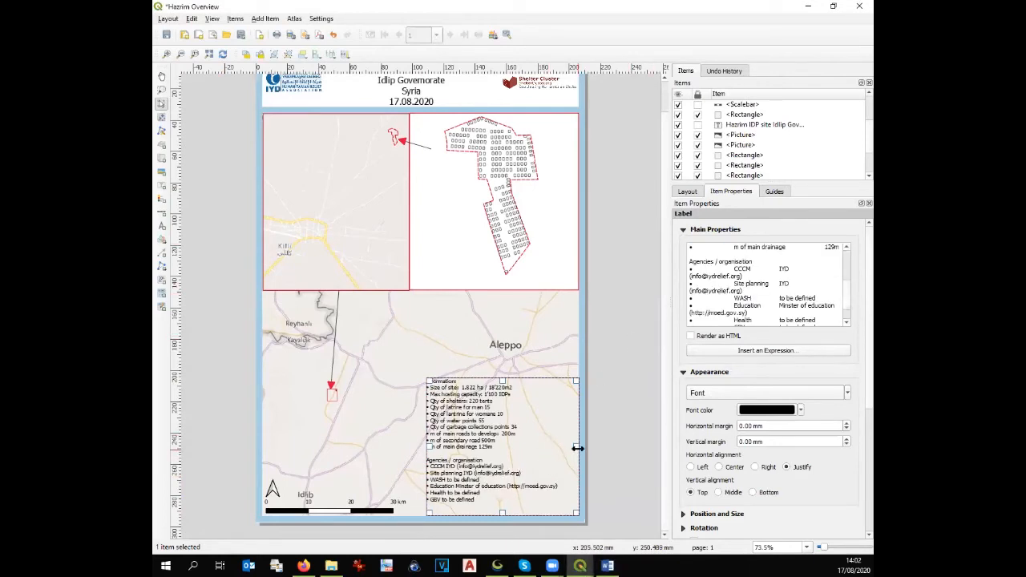
Set the information label's horizontal margin to 2 mm and adjust its left edge so each entry fits on one line
mouse_move(526, 391)
left_mouse_down()
mouse_move(544, 381)
mouse_move(545, 390)
left_mouse_up()
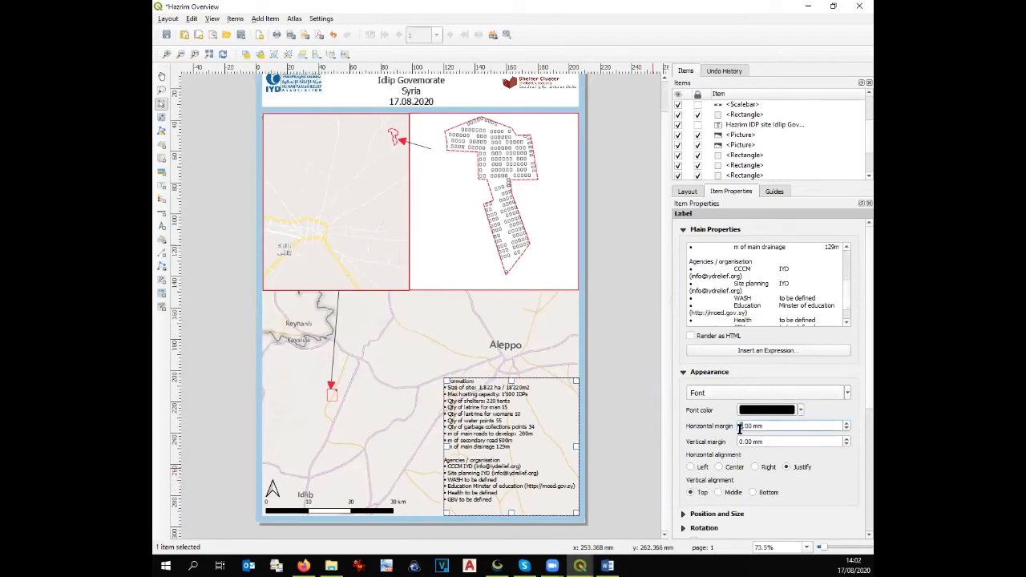
scroll(739, 429, "up", 1)
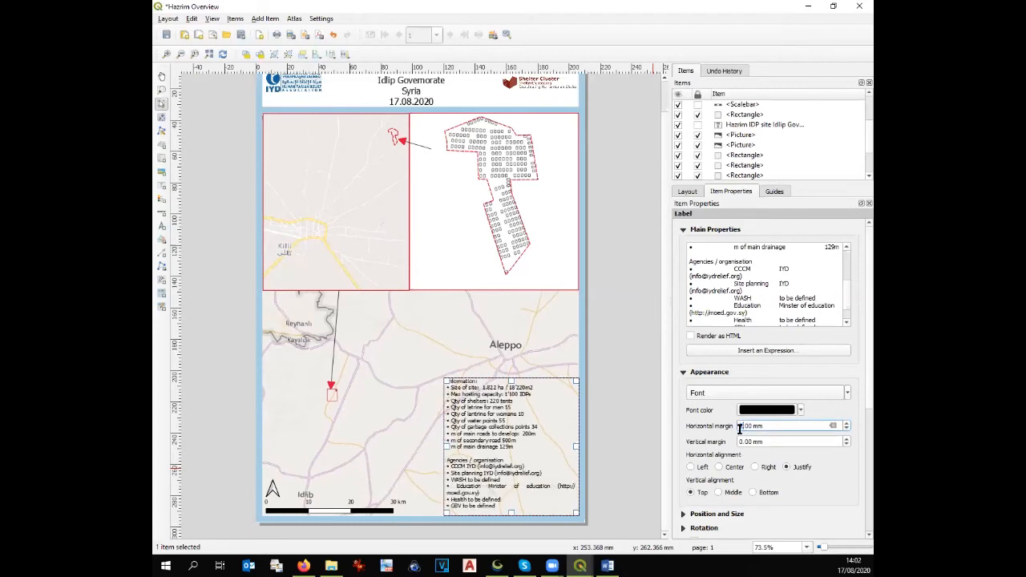
left_click(436, 445)
left_click(447, 446)
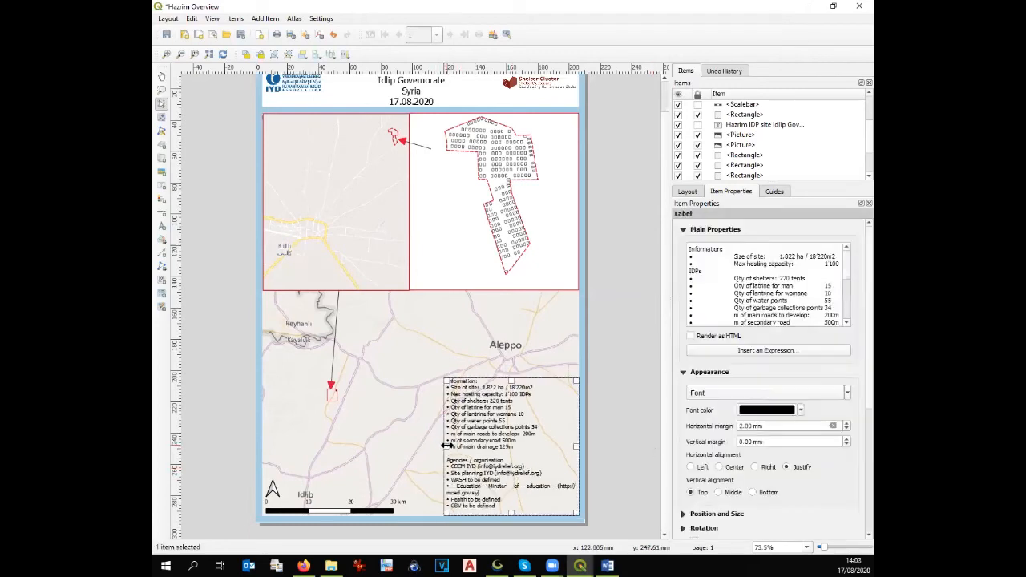
left_click_drag(447, 445, 434, 447)
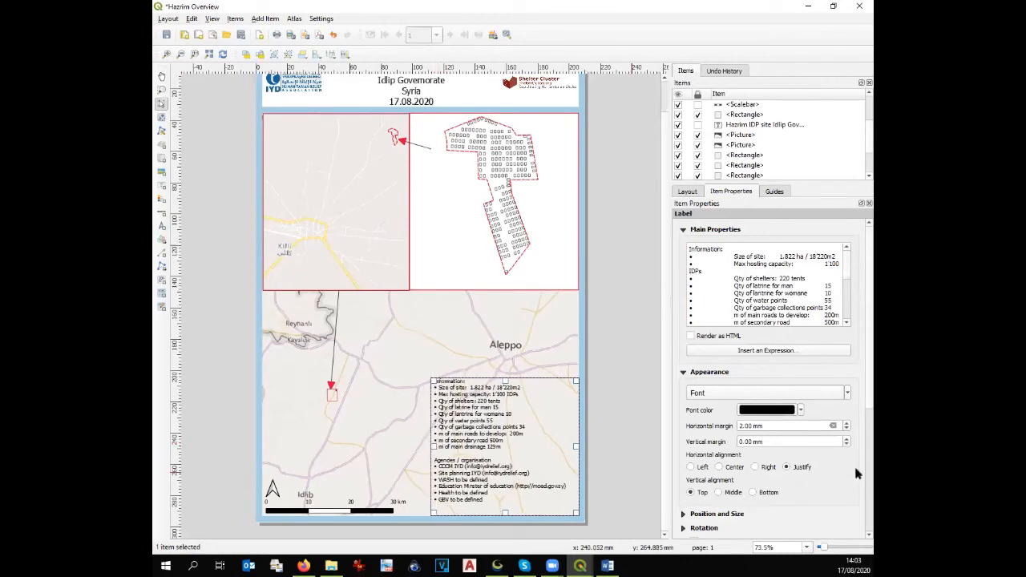
Enable a white background and a frame for the information label
scroll(858, 432, "down", 3)
left_click_drag(855, 458, 854, 460)
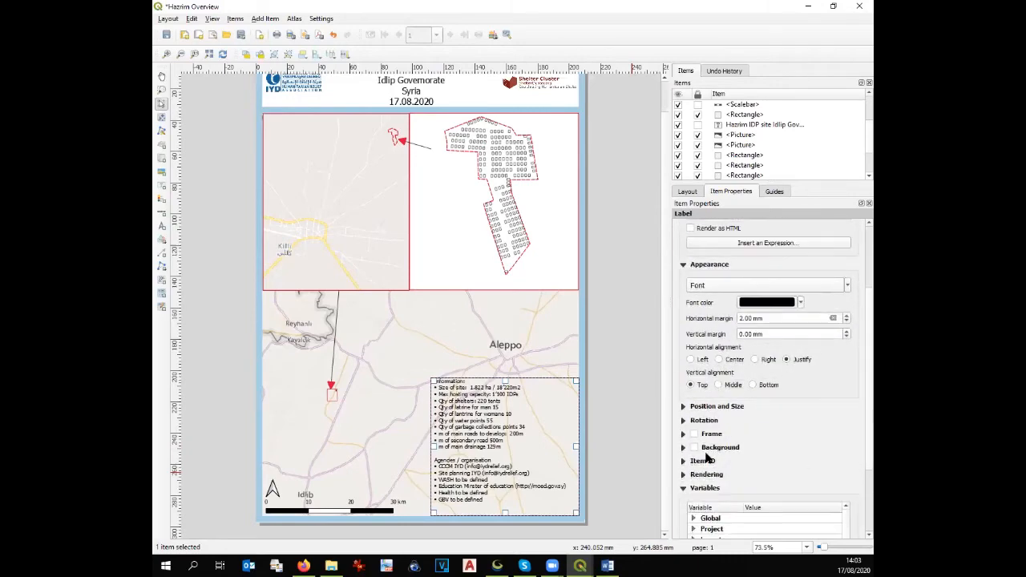
left_click(683, 448)
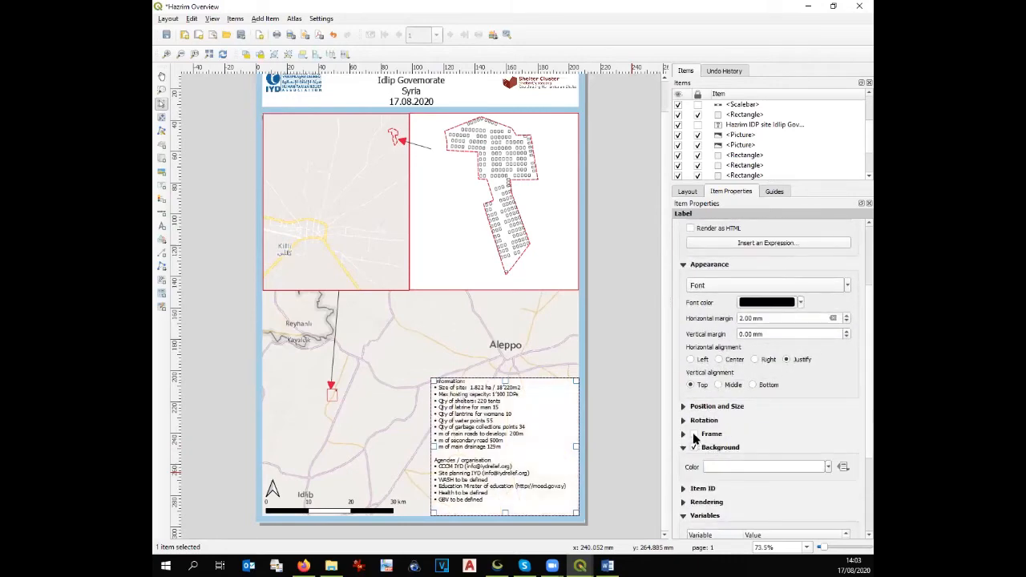
left_click(693, 434)
Shorten the information label to fit its text and move it down into the lower-right corner of the overview map
left_click_drag(504, 513, 503, 505)
left_click_drag(512, 469, 513, 476)
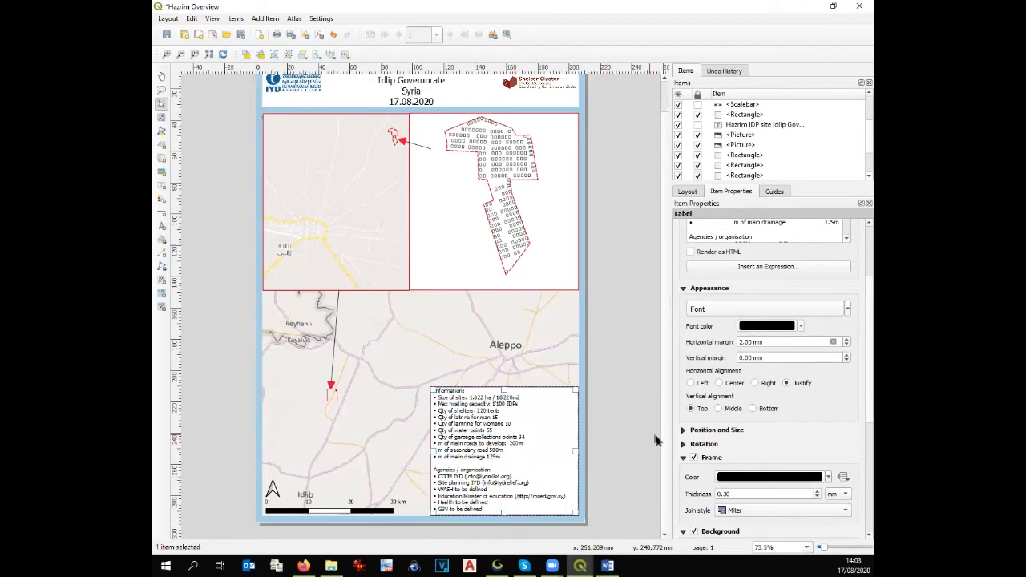
mouse_move(673, 415)
left_mouse_down()
mouse_move(665, 371)
mouse_move(669, 434)
left_mouse_up()
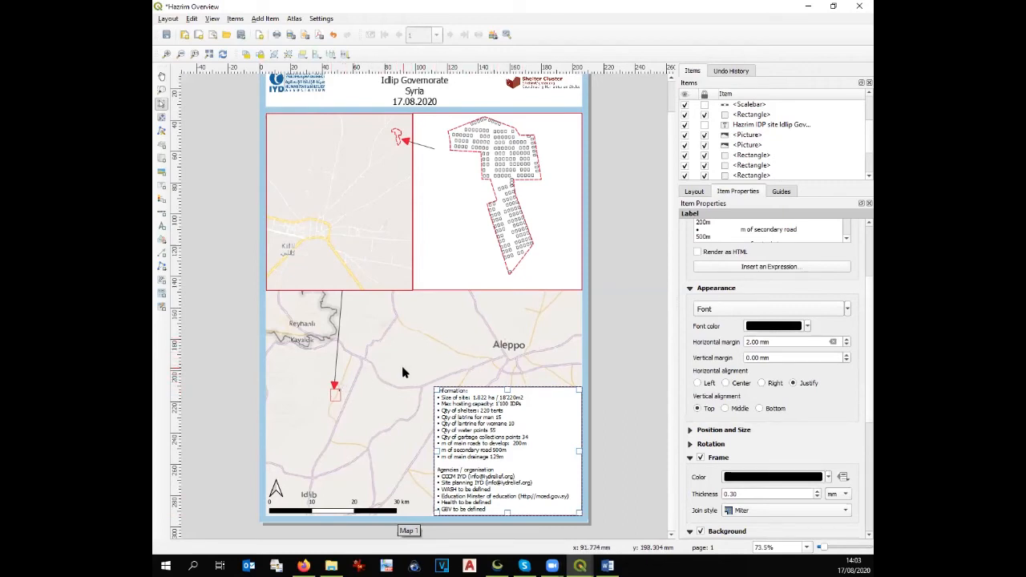
Add a scale bar in meters for Map 2 near the lower edge of the Killi inset map
left_click(323, 232)
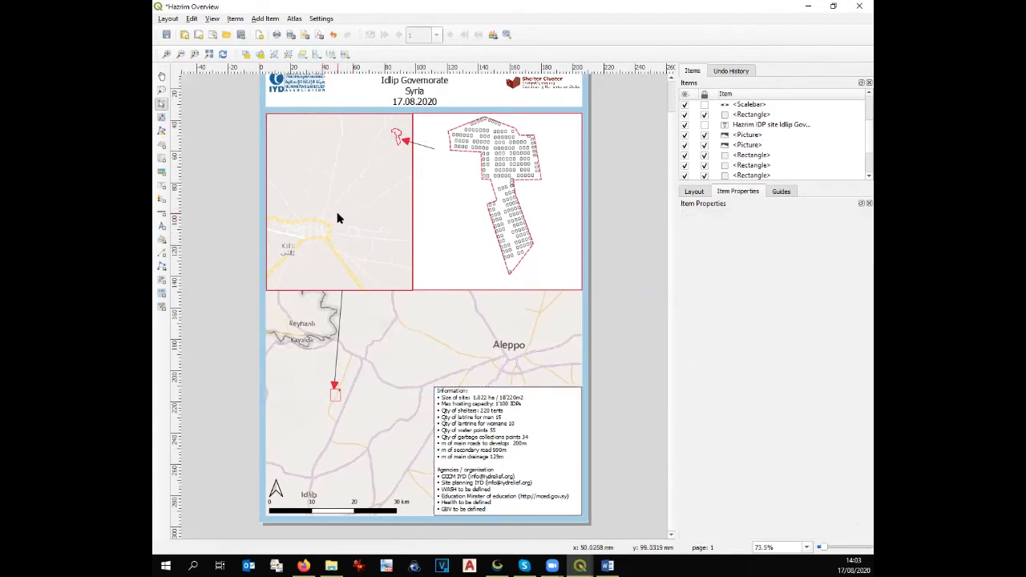
left_click(161, 213)
left_click_drag(288, 274, 335, 284)
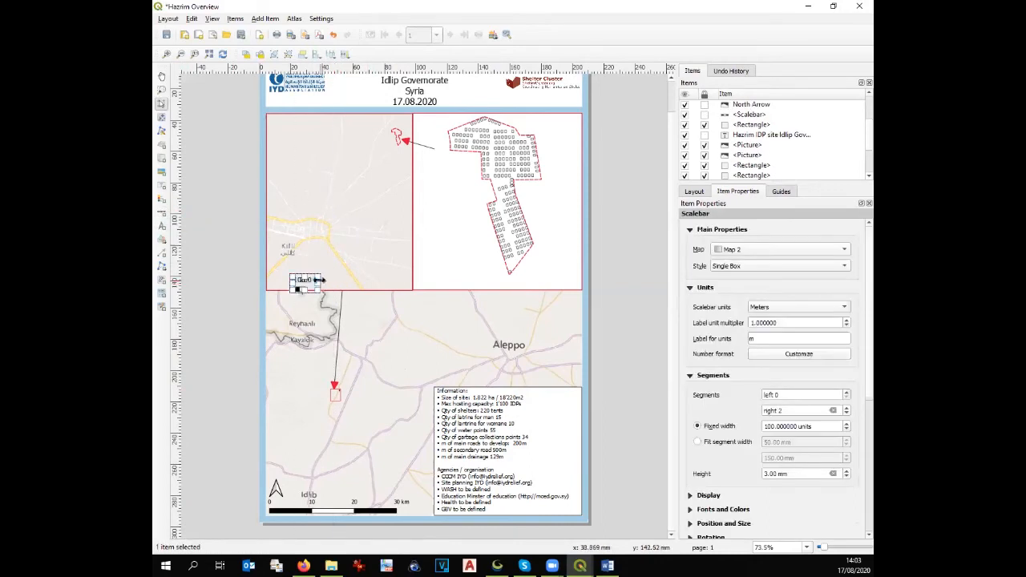
Set the new scale bar to 4 right segments with a fixed width of 1000 units
left_click(846, 407)
left_click(846, 407)
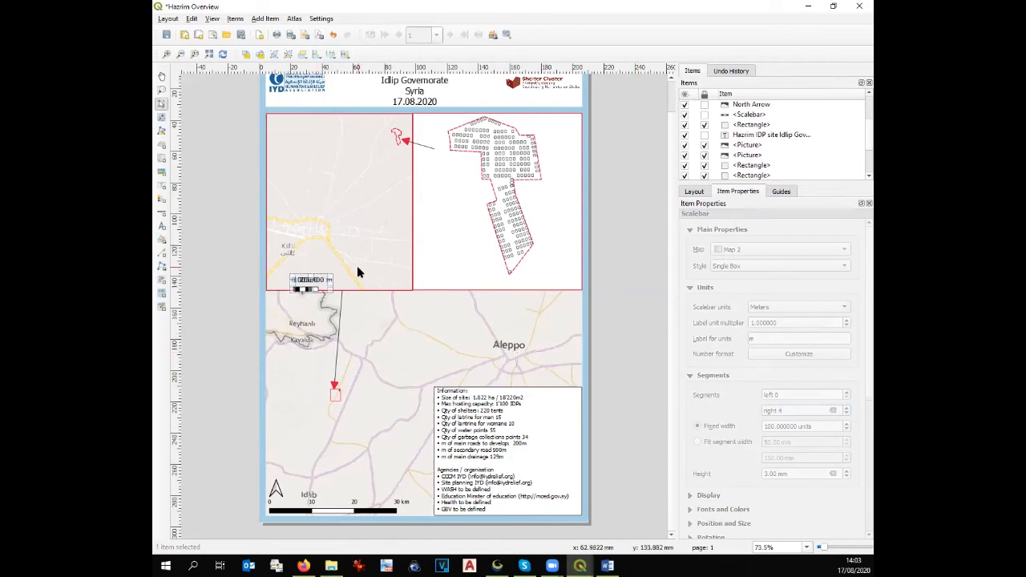
left_click(768, 428)
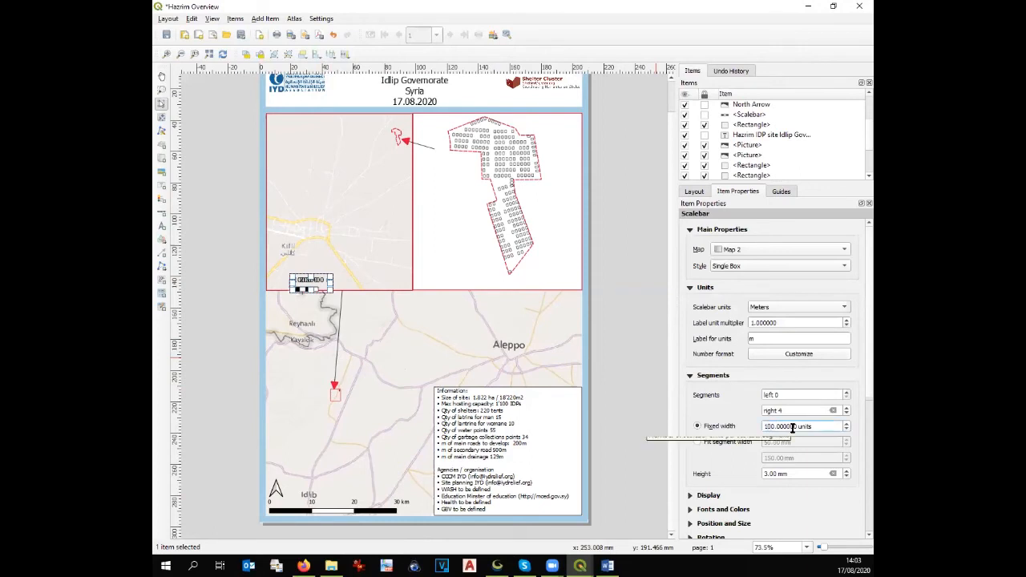
key("Delete")
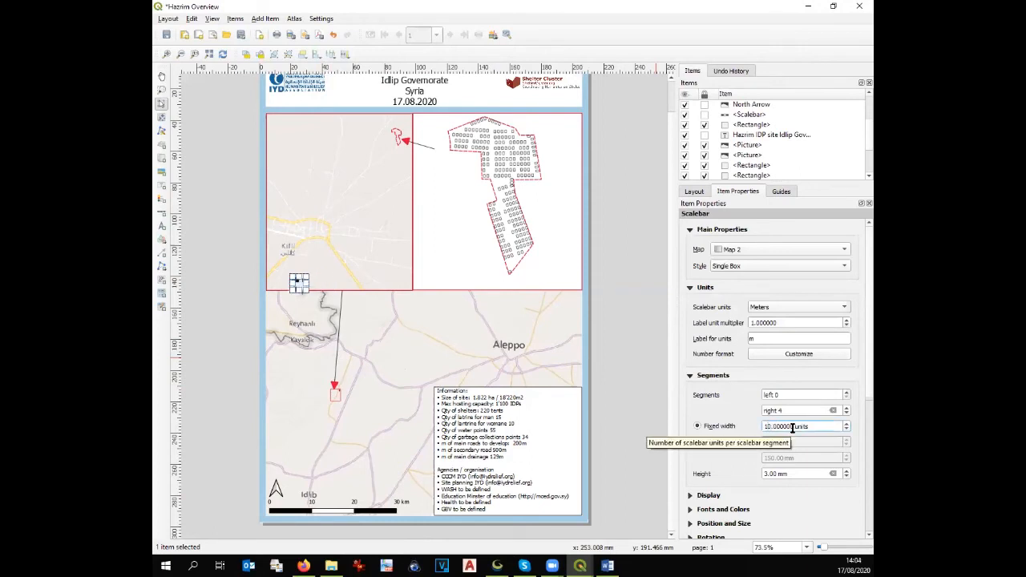
type("00")
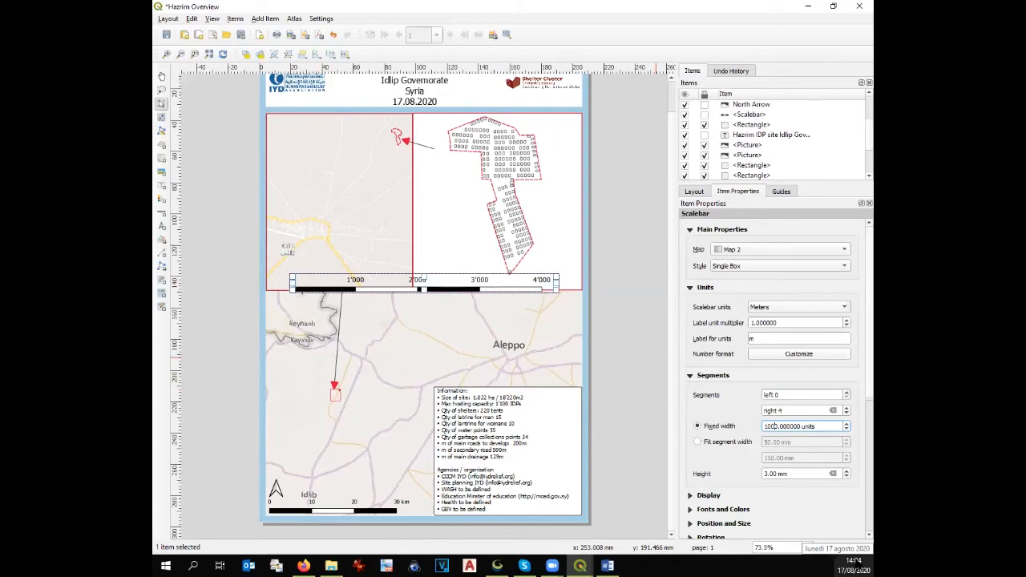
Reduce the new scale bar to 1 right segment and move it to the upper-left corner of the Killi inset map
left_click(847, 414)
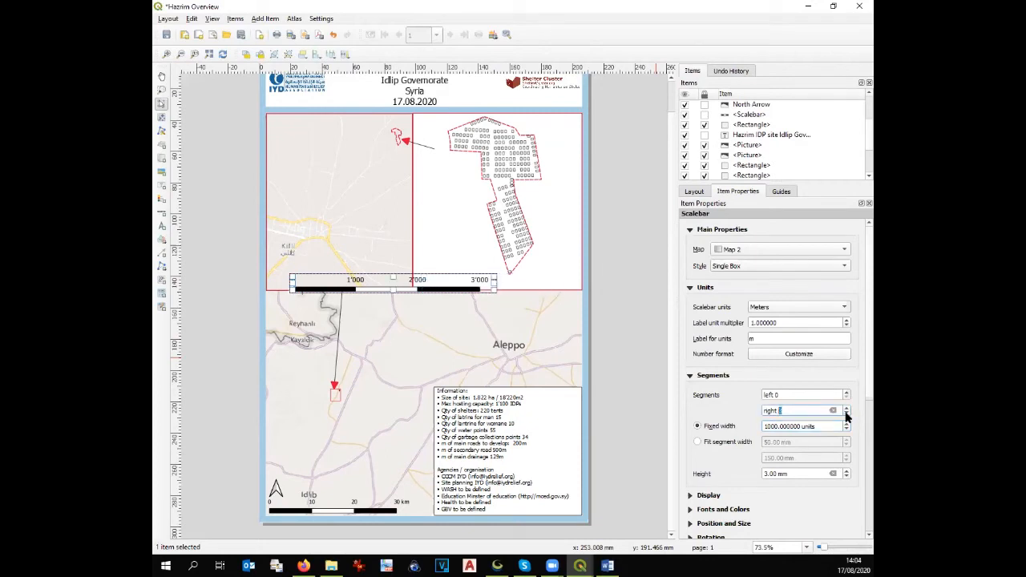
left_click(847, 413)
left_click(846, 414)
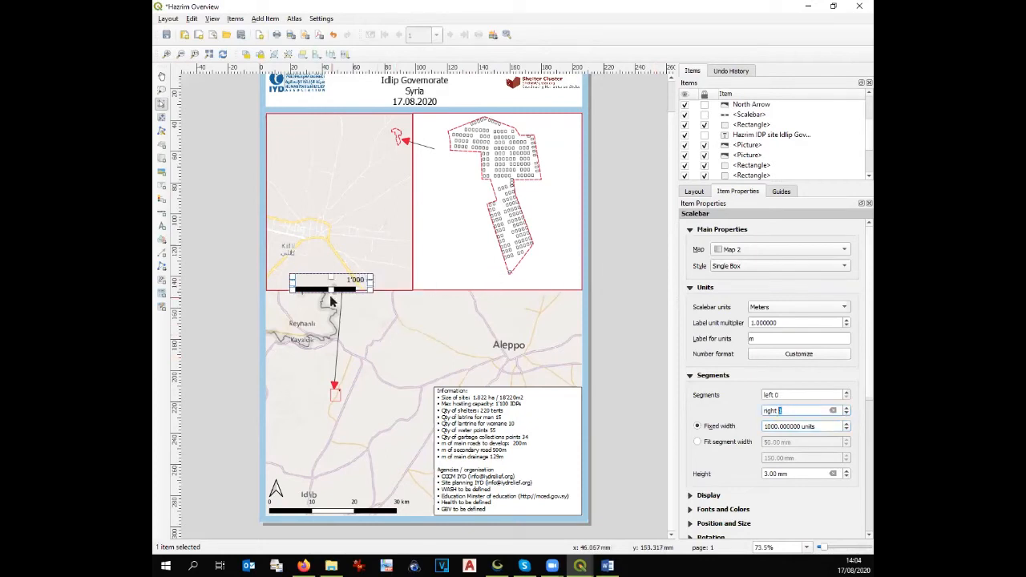
left_click_drag(330, 281, 310, 126)
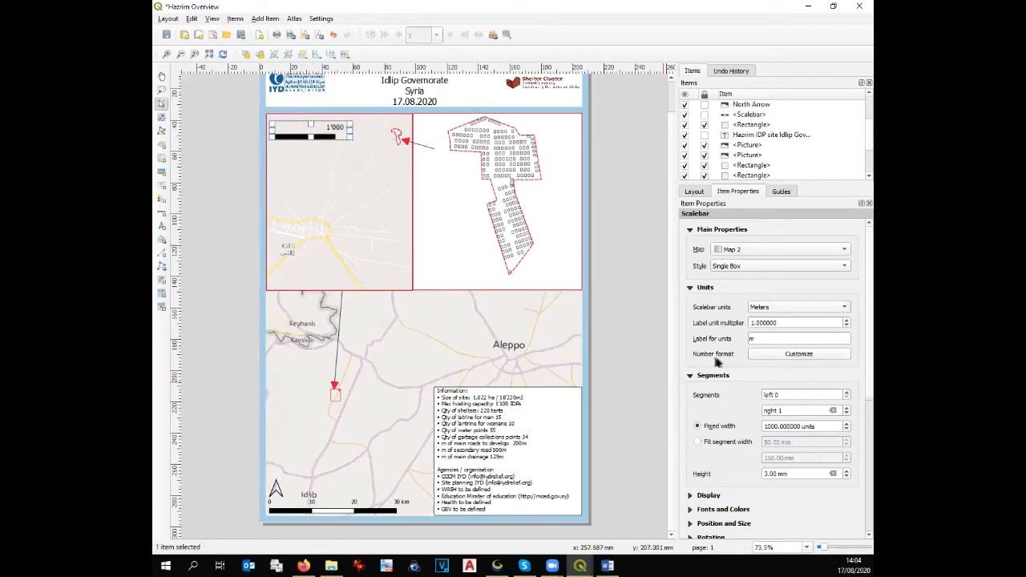
left_click(638, 326)
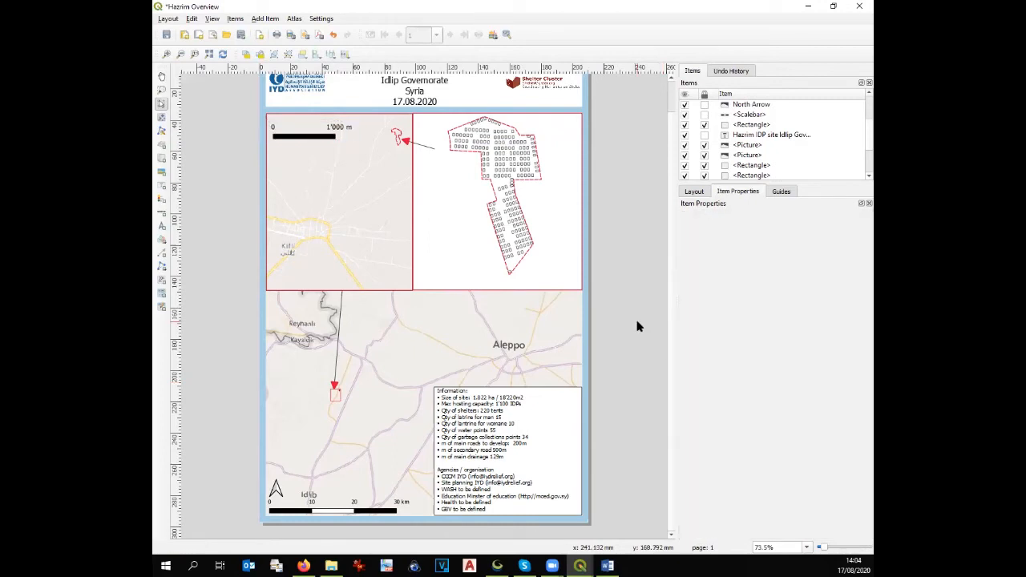
Add a scale bar in meters for Map 3 in the lower-left corner of the site plan map
left_click(475, 241)
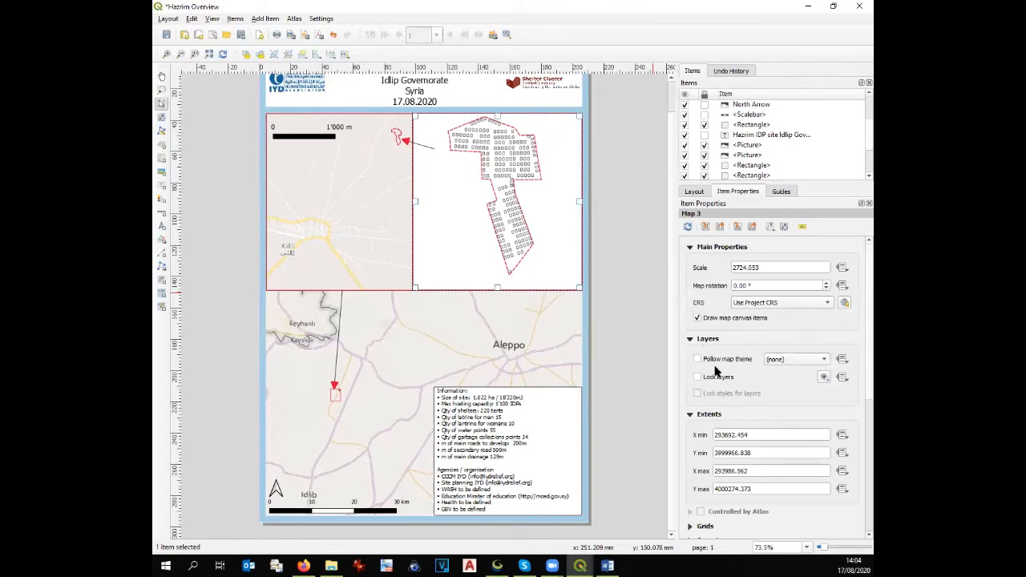
left_click(160, 213)
mouse_move(428, 273)
left_mouse_down()
mouse_move(471, 290)
mouse_move(440, 275)
left_mouse_up()
left_click(586, 293)
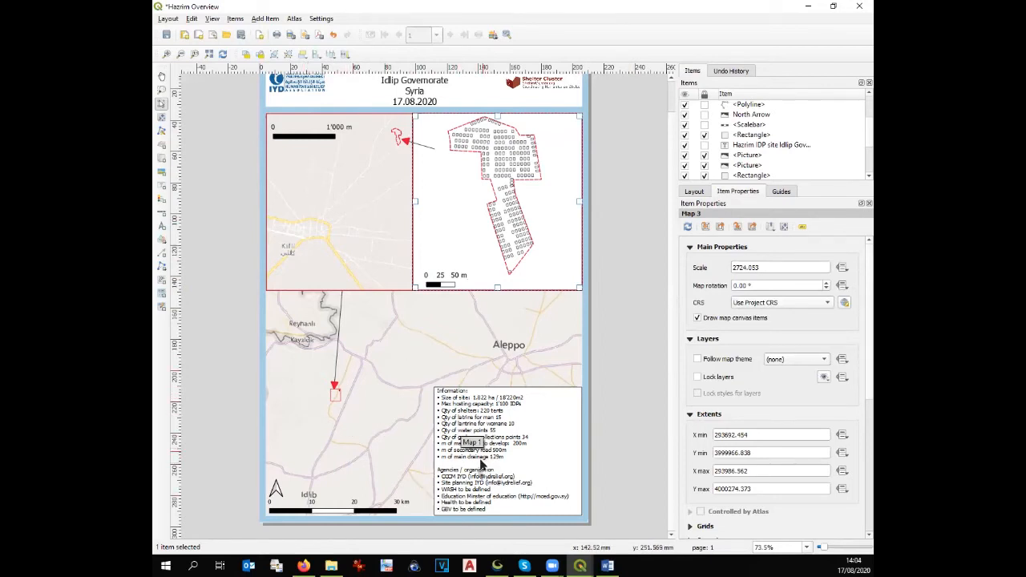
Check the information label text up close and review the whole layout page from the title down to the overview map
scroll(493, 495, "up", 2)
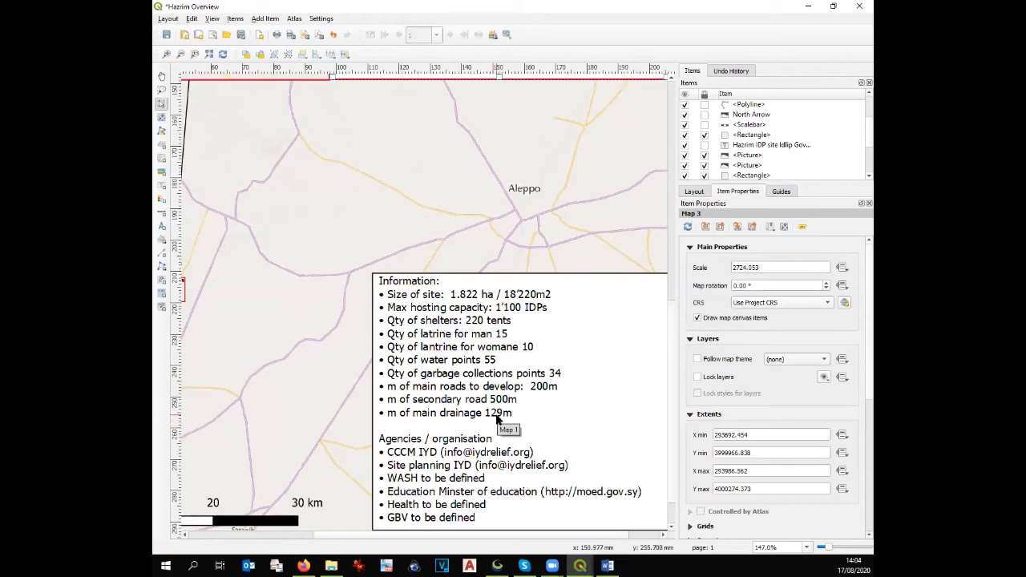
scroll(496, 416, "down", 1)
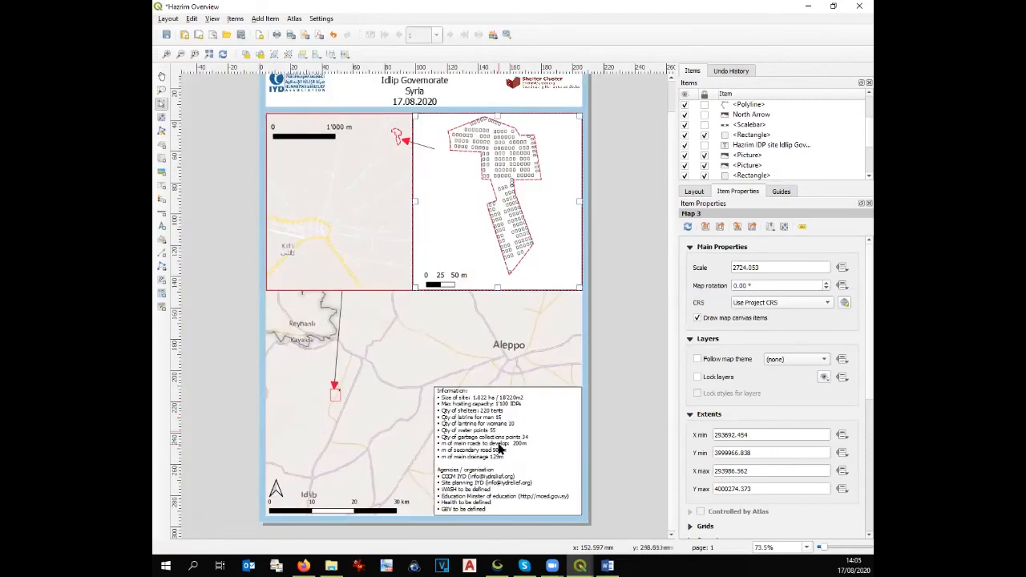
scroll(499, 446, "up", 1)
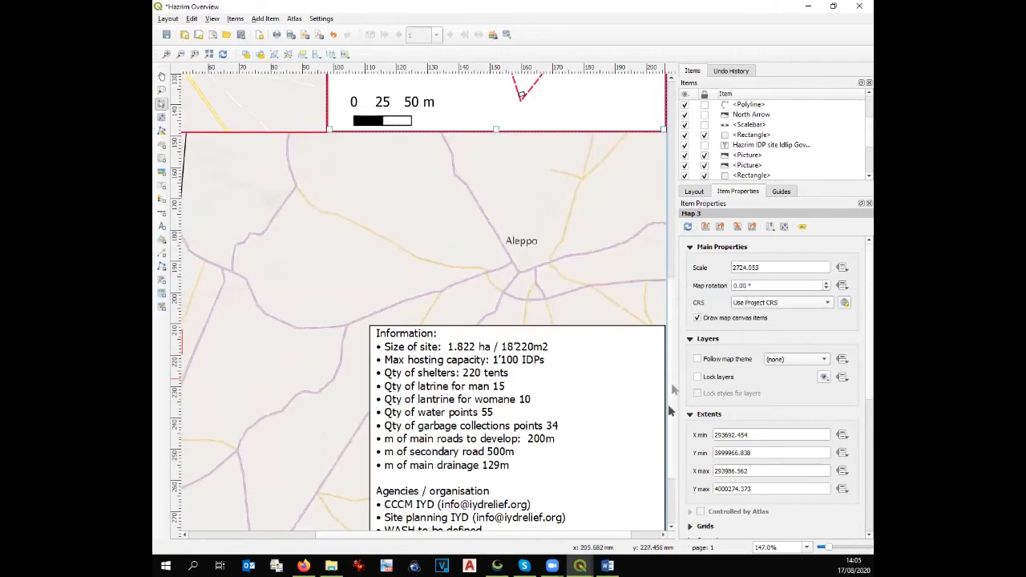
left_click_drag(672, 383, 670, 450)
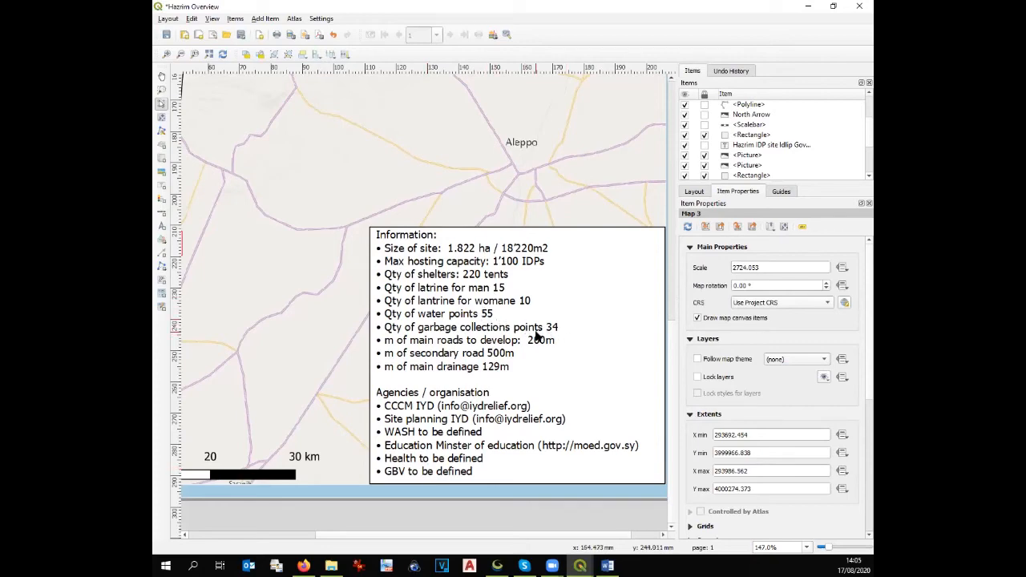
scroll(537, 337, "down", 1)
scroll(537, 337, "down", 2)
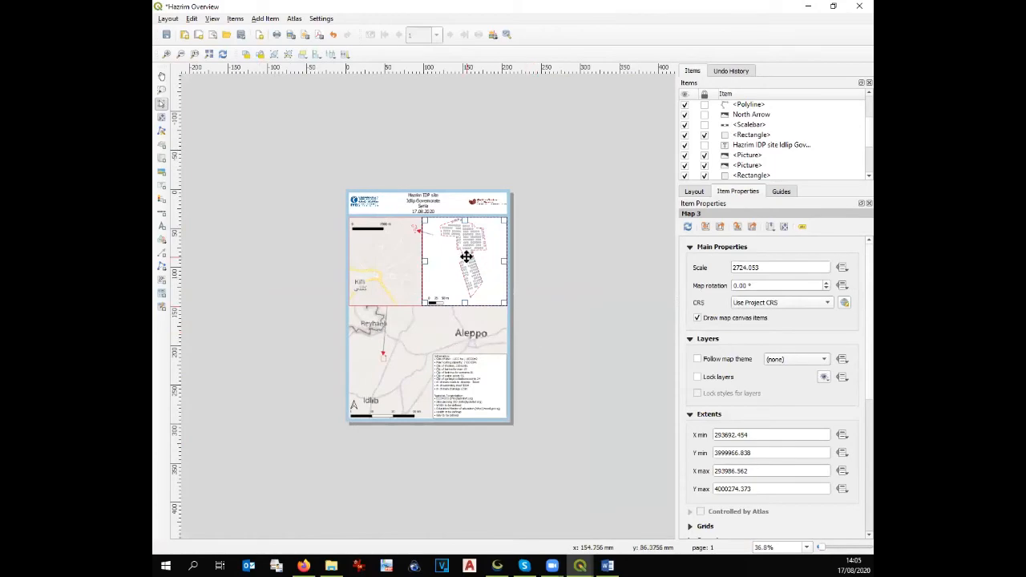
scroll(465, 258, "up", 2)
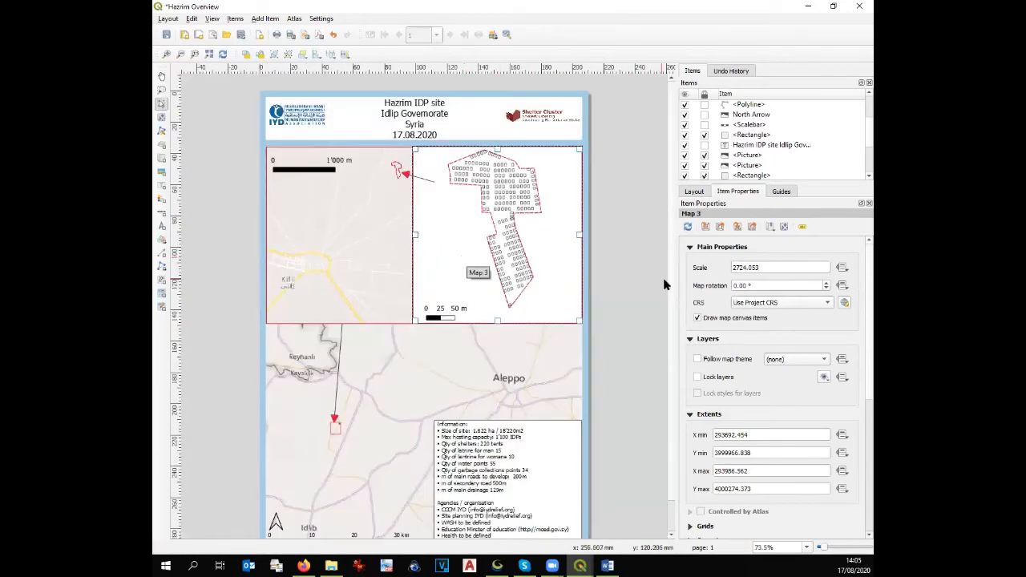
scroll(665, 343, "down", 1)
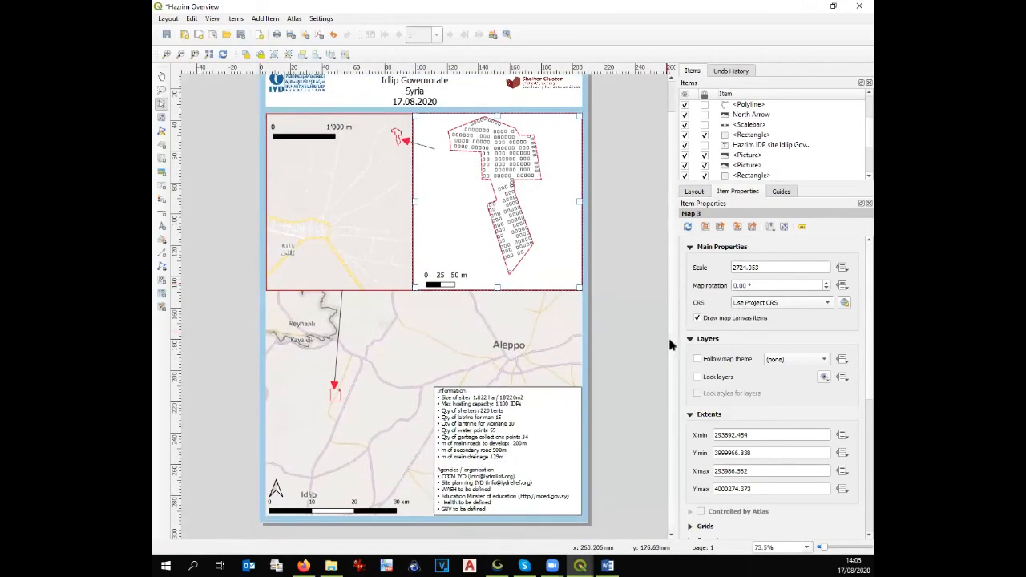
scroll(670, 341, "up", 1)
scroll(670, 314, "down", 1)
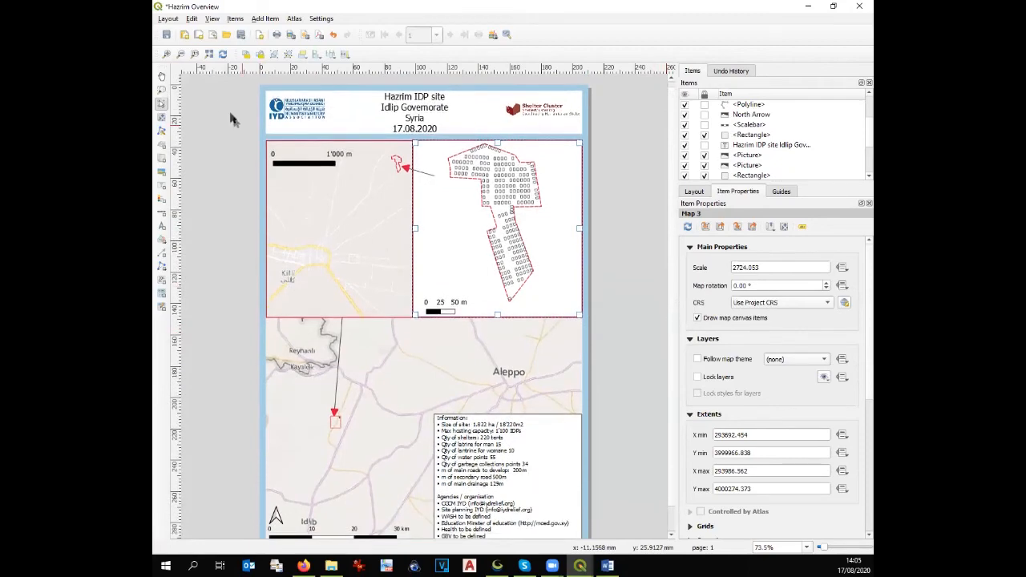
Save the project as Hazrim IDP camp Overview in the WS folder
left_click(165, 35)
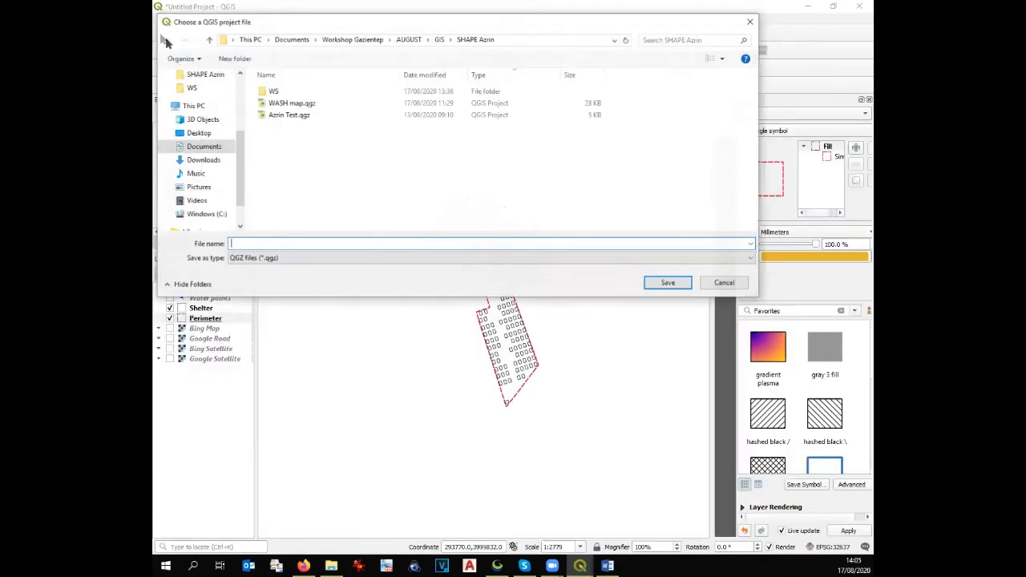
double_click(273, 91)
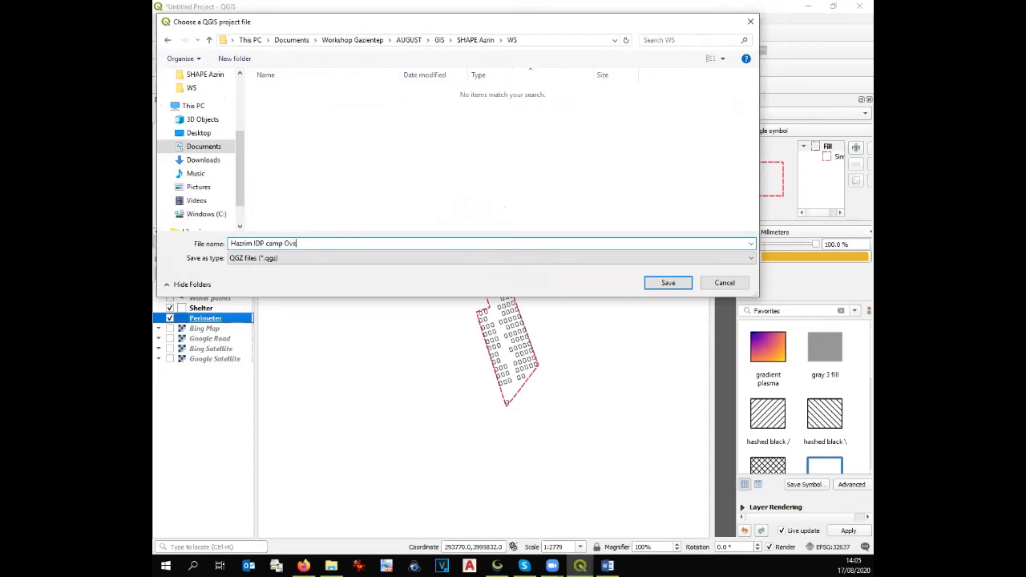
key("Return")
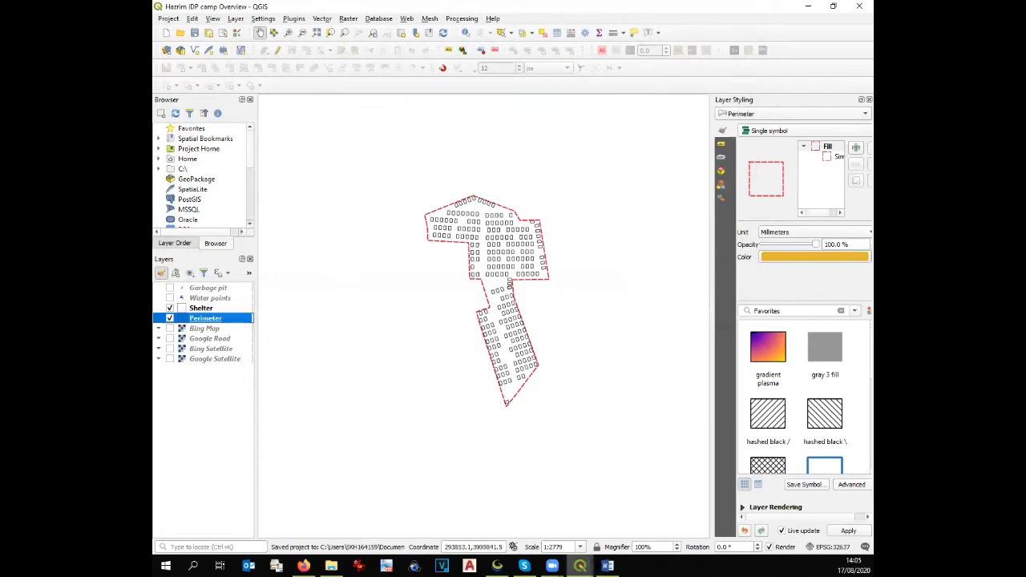
Return to the Hazrim Overview layout and export it as Hazrim Overview.pdf to the WS folder with the default PDF options
left_click(580, 565)
left_click(600, 538)
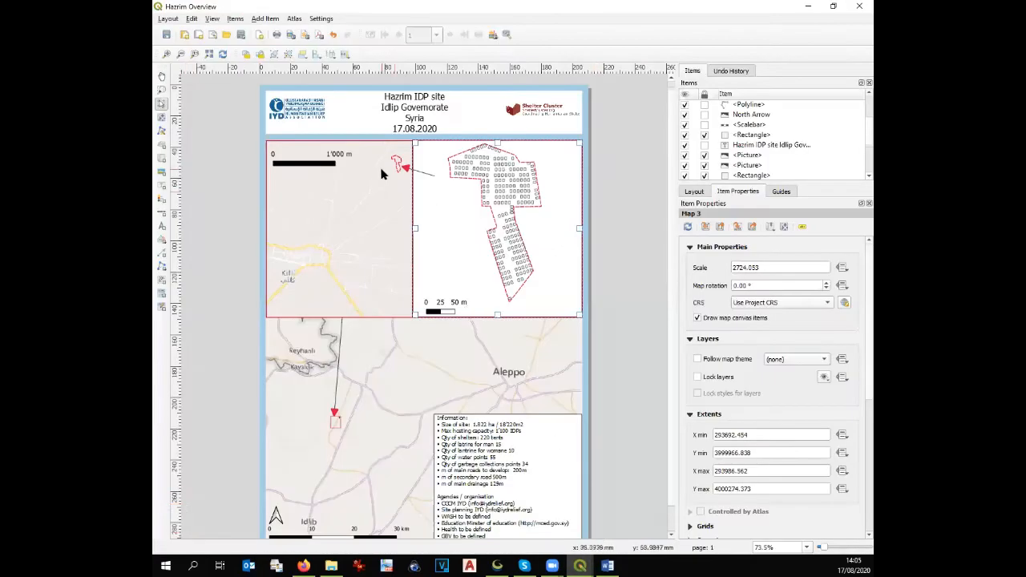
left_click(168, 20)
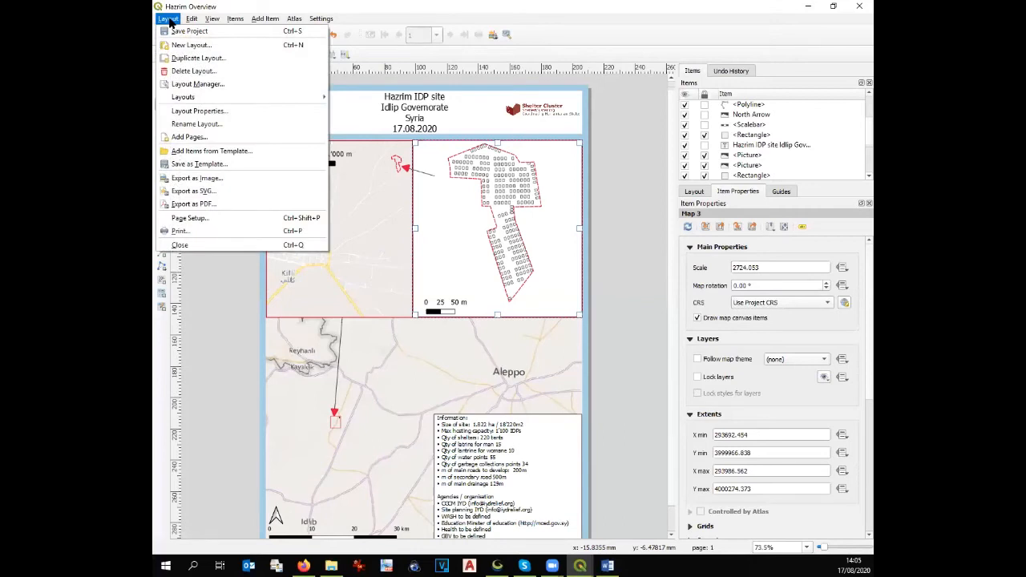
left_click(191, 204)
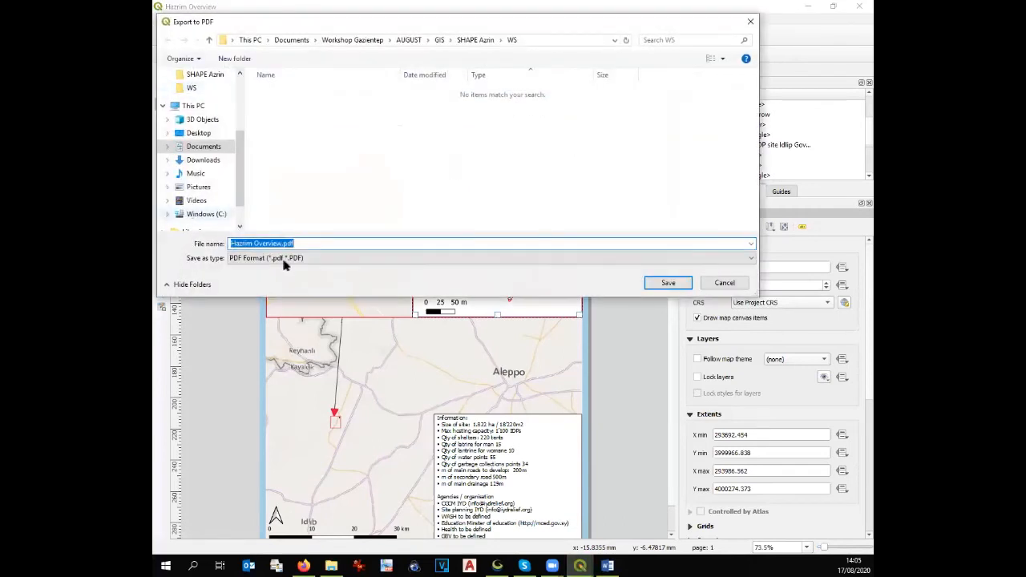
left_click(678, 282)
left_click(449, 276)
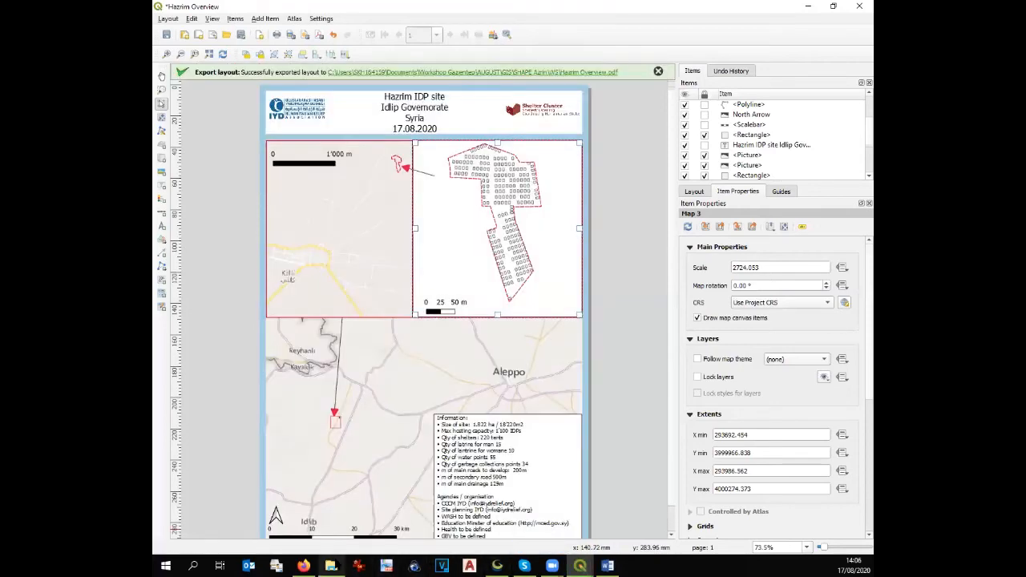
Switch to File Explorer and open Hazrim Overview.pdf from the WS folder inside SHAPE Azrin
left_click(331, 566)
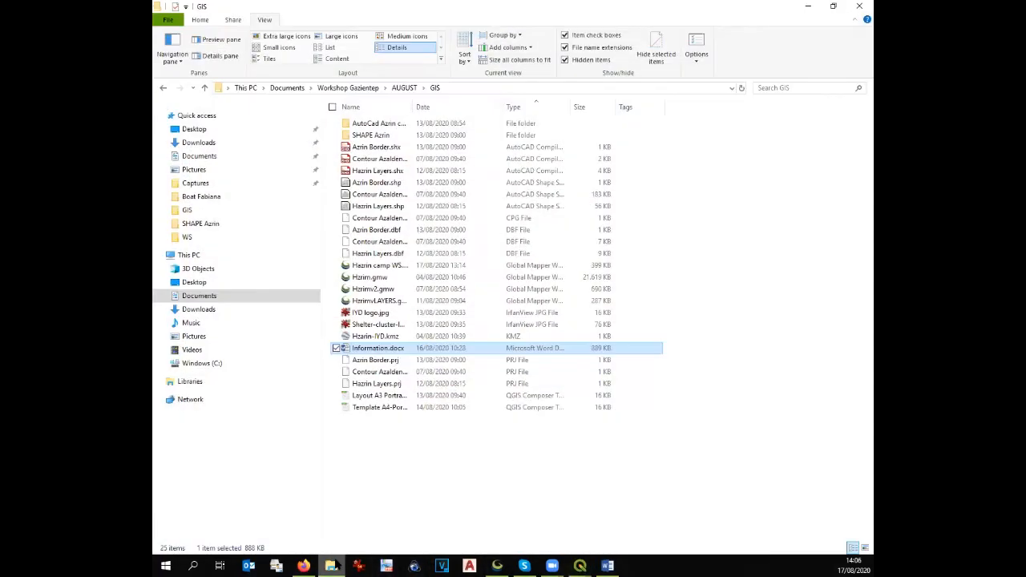
double_click(385, 136)
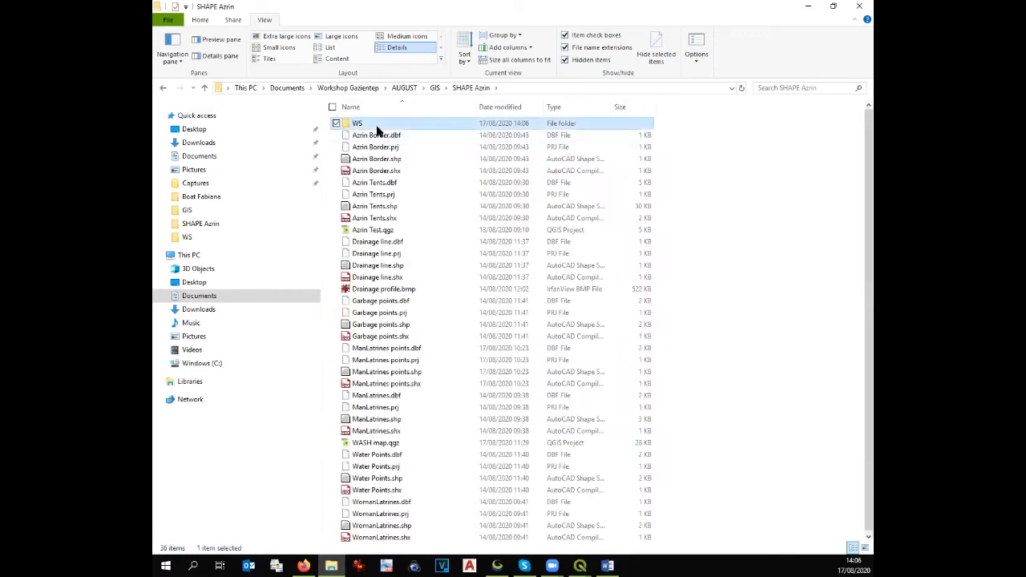
double_click(377, 126)
double_click(390, 185)
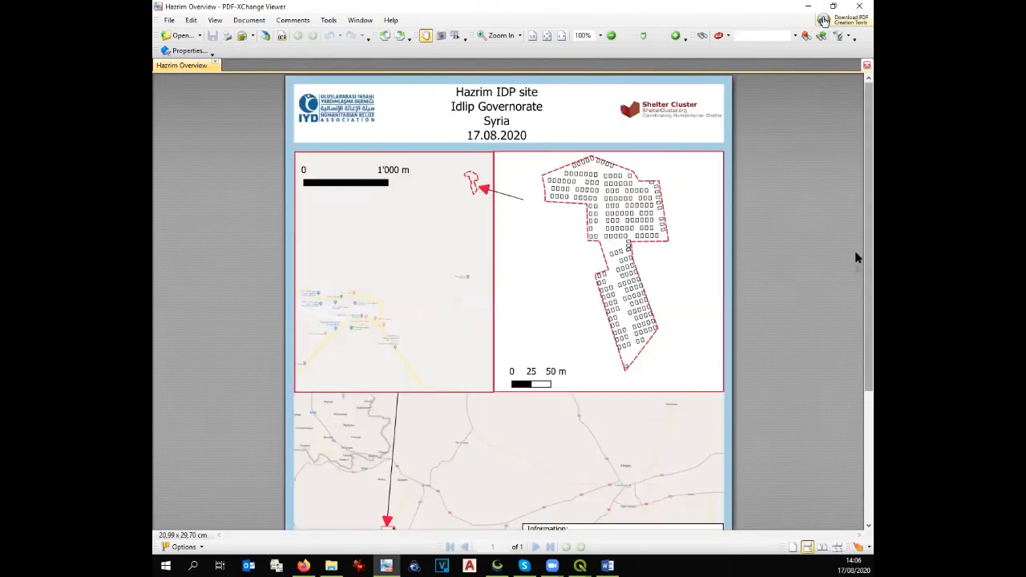
Examine the exported PDF's title, inset maps, scale bars, overview map and information label, then close the viewer
scroll(856, 265, "down", 3)
scroll(856, 356, "down", 1)
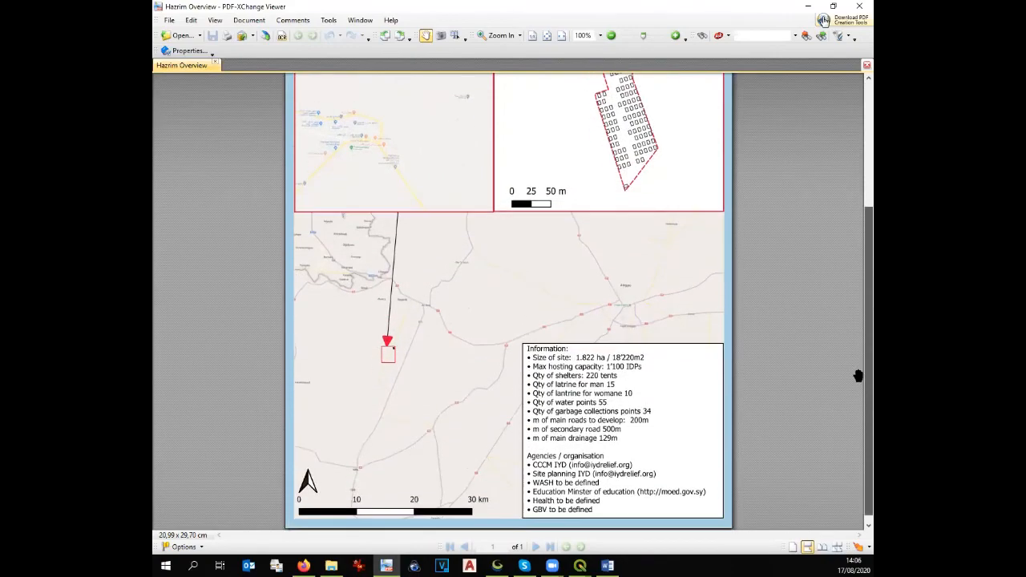
scroll(845, 268, "up", 4)
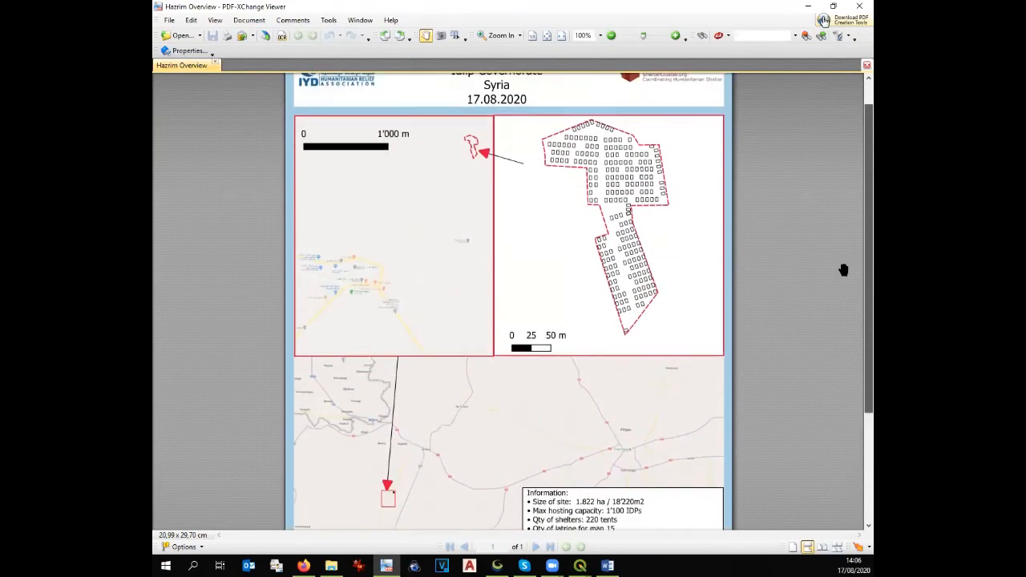
scroll(860, 382, "down", 4)
scroll(856, 322, "up", 2)
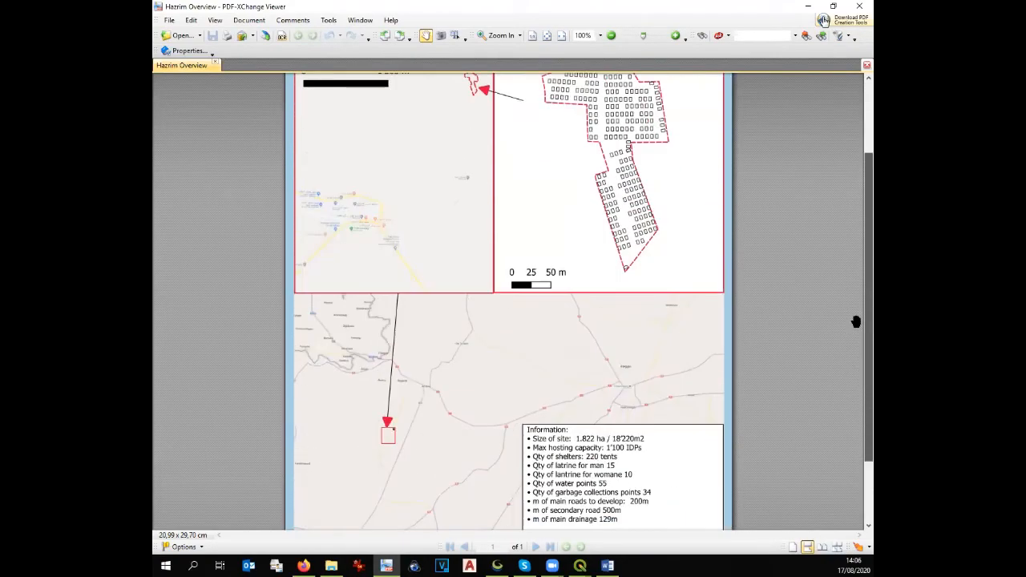
scroll(857, 321, "up", 2)
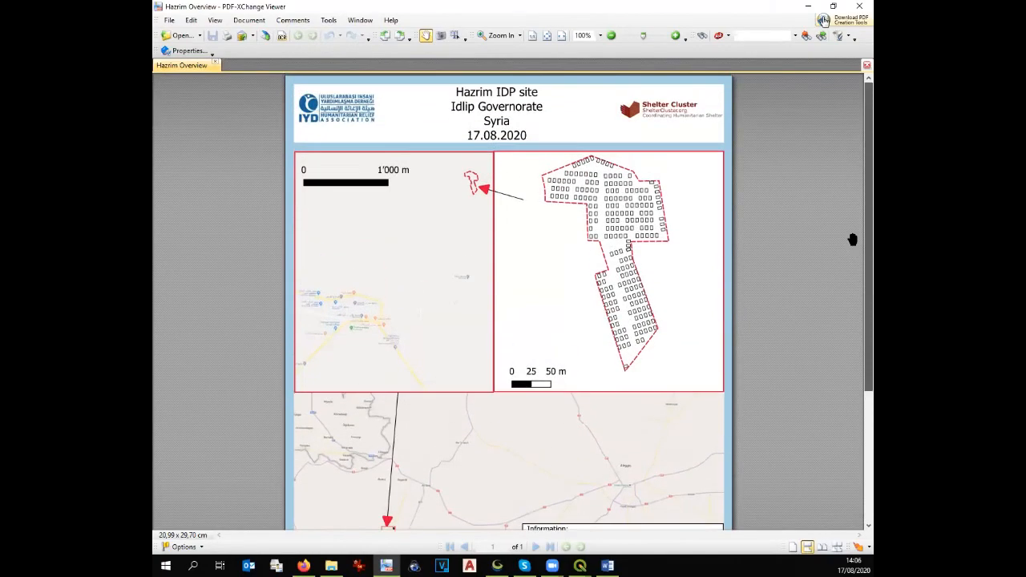
scroll(856, 317, "down", 2)
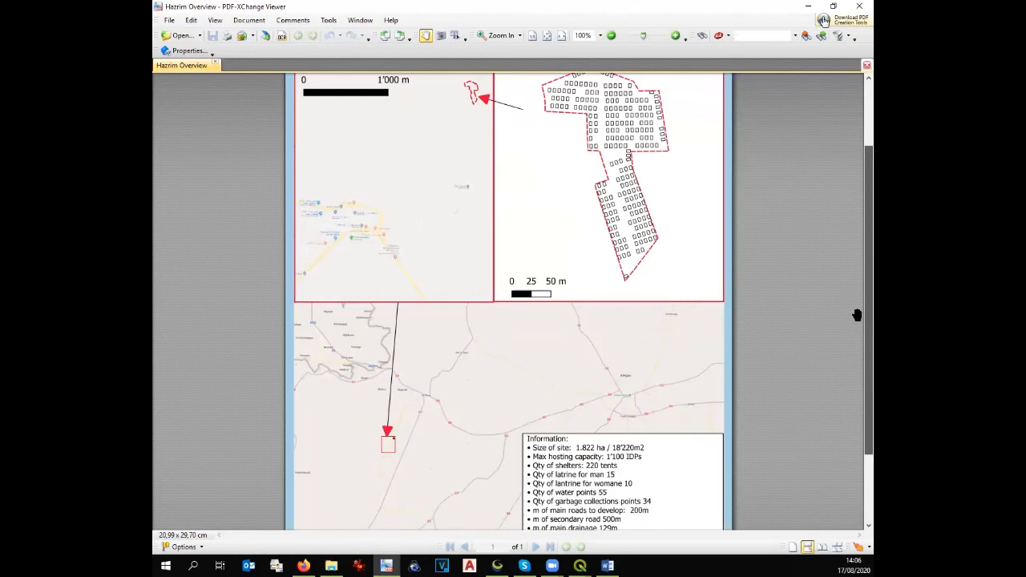
scroll(857, 315, "down", 2)
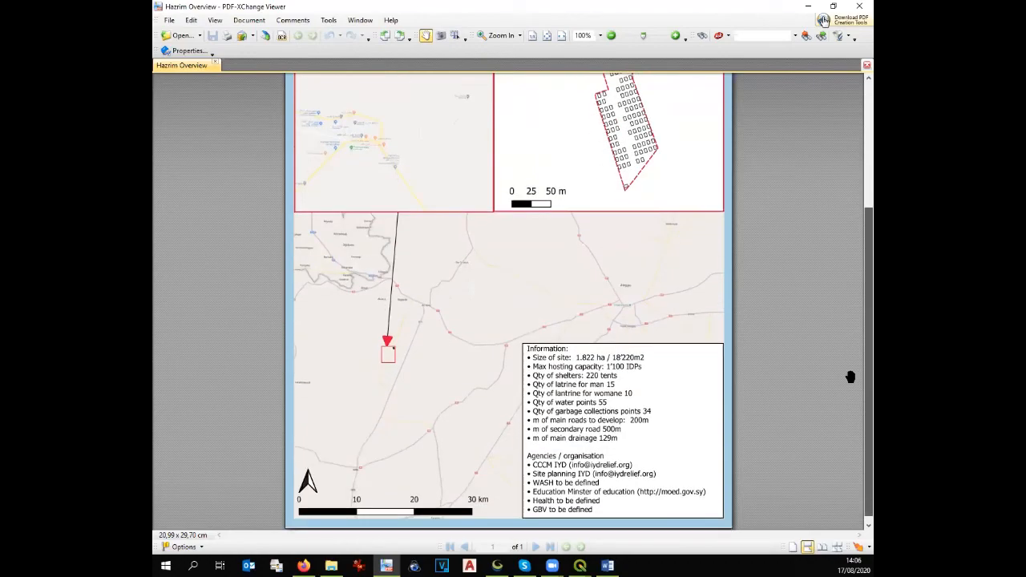
scroll(849, 305, "up", 2)
scroll(852, 281, "down", 2)
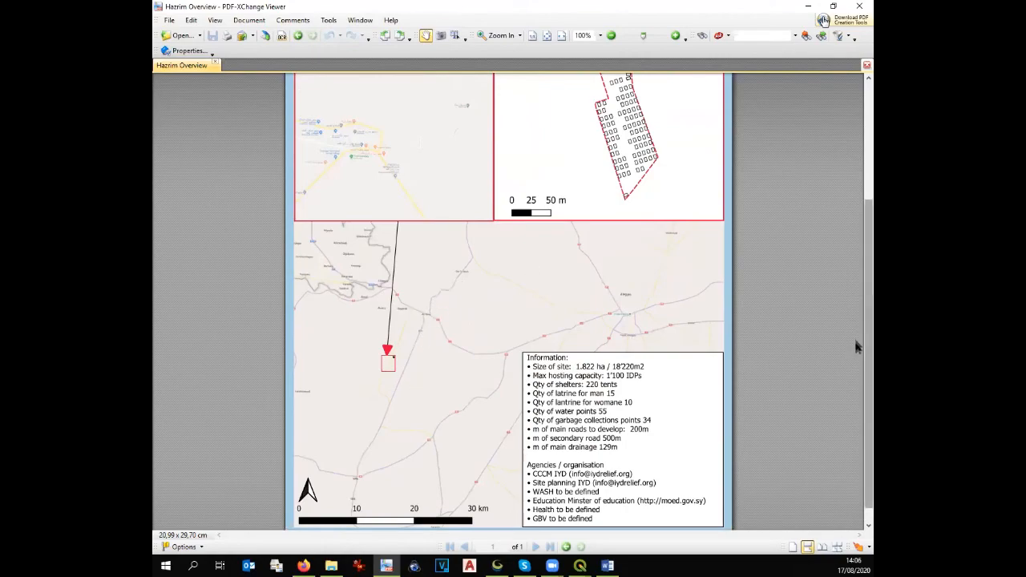
scroll(856, 321, "up", 2)
scroll(857, 295, "up", 2)
scroll(856, 295, "down", 2)
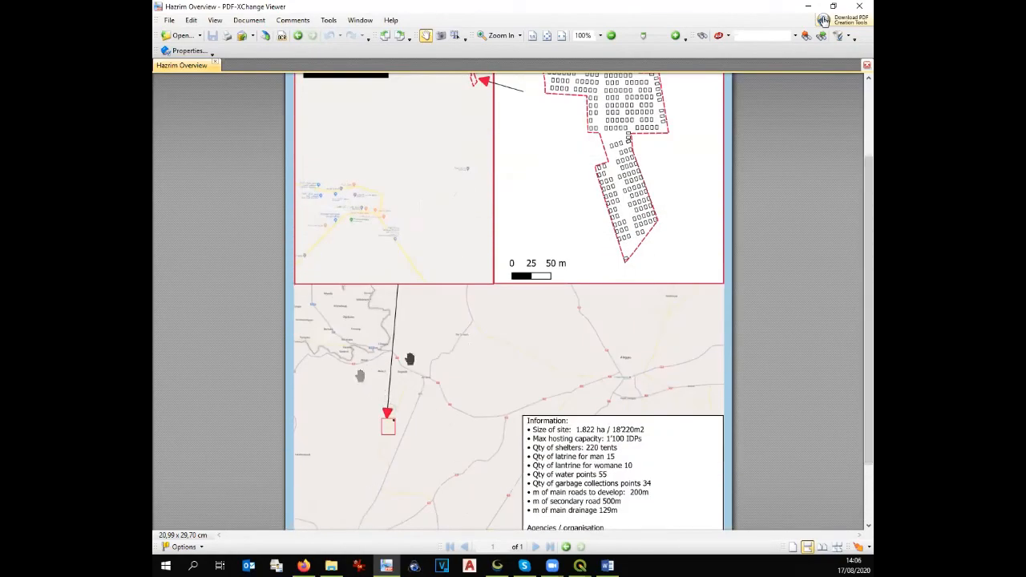
left_click(860, 5)
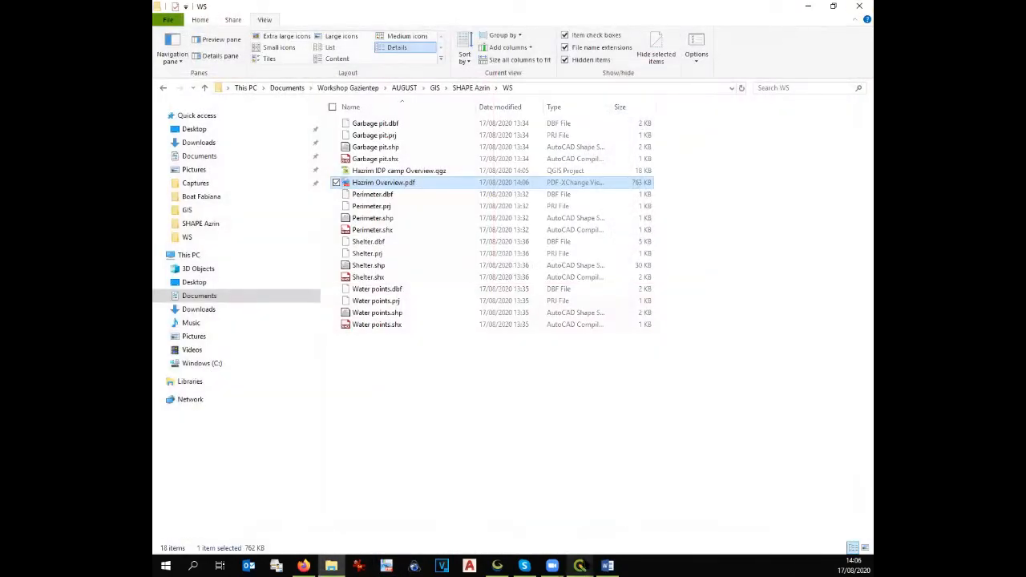
Return to the Hazrim Overview layout and lock both the layers and the layer styles of Map 3
mouse_move(579, 565)
left_click(621, 515)
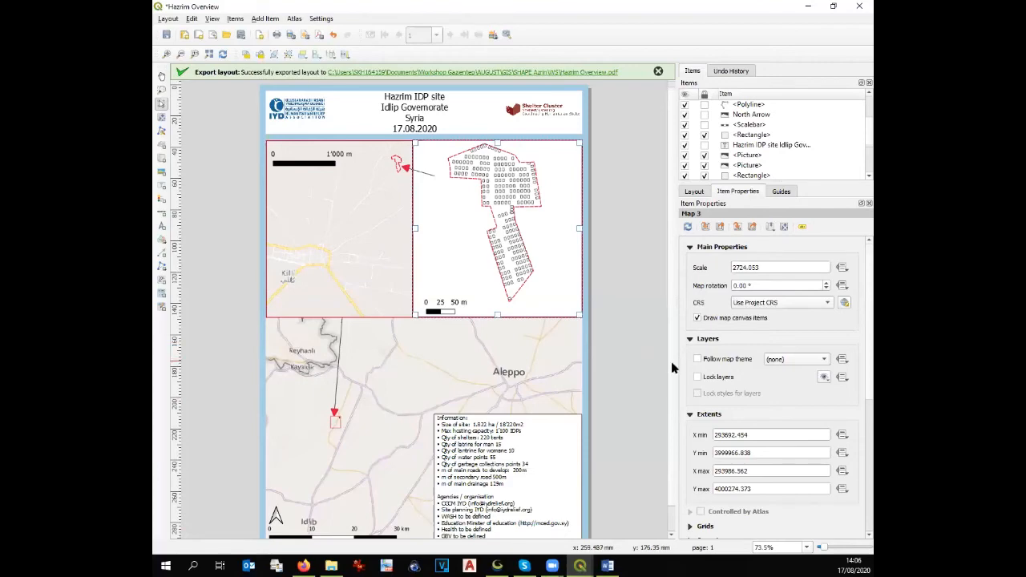
scroll(674, 365, "down", 1)
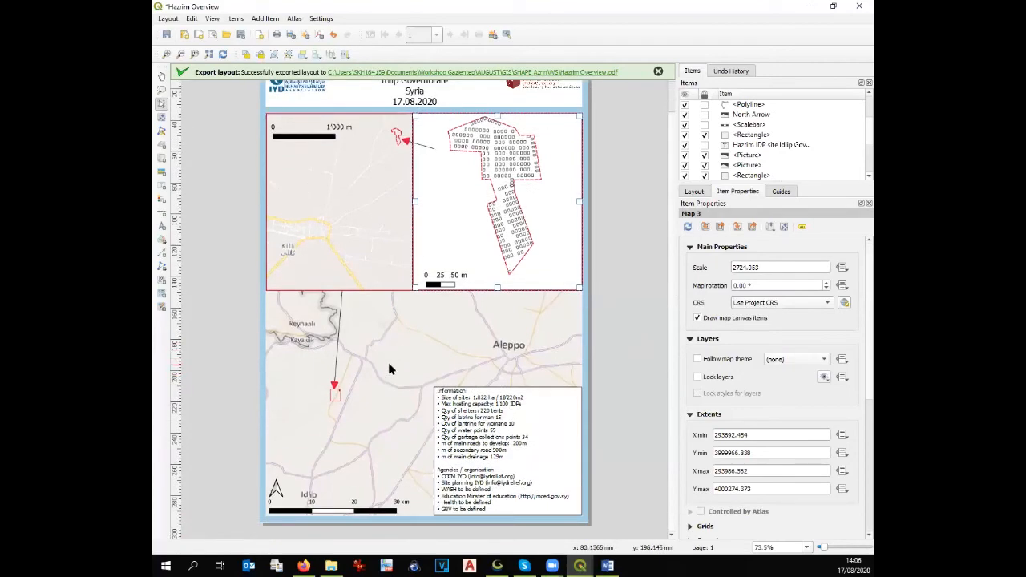
left_click(390, 369)
left_click(488, 183)
scroll(856, 152, "down", 3)
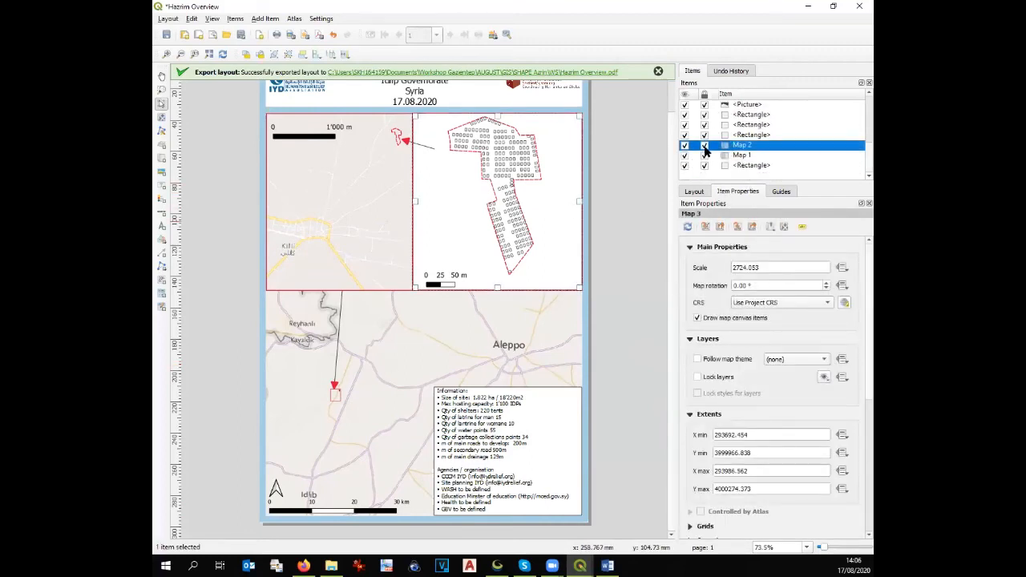
scroll(856, 160, "up", 5)
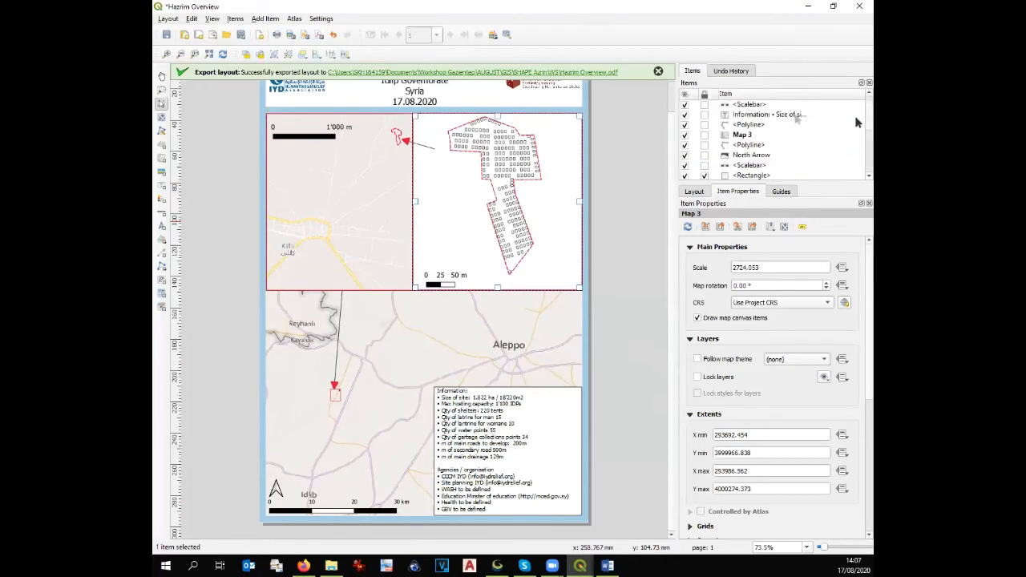
left_click(697, 377)
left_click(698, 393)
mouse_move(580, 566)
left_click(506, 490)
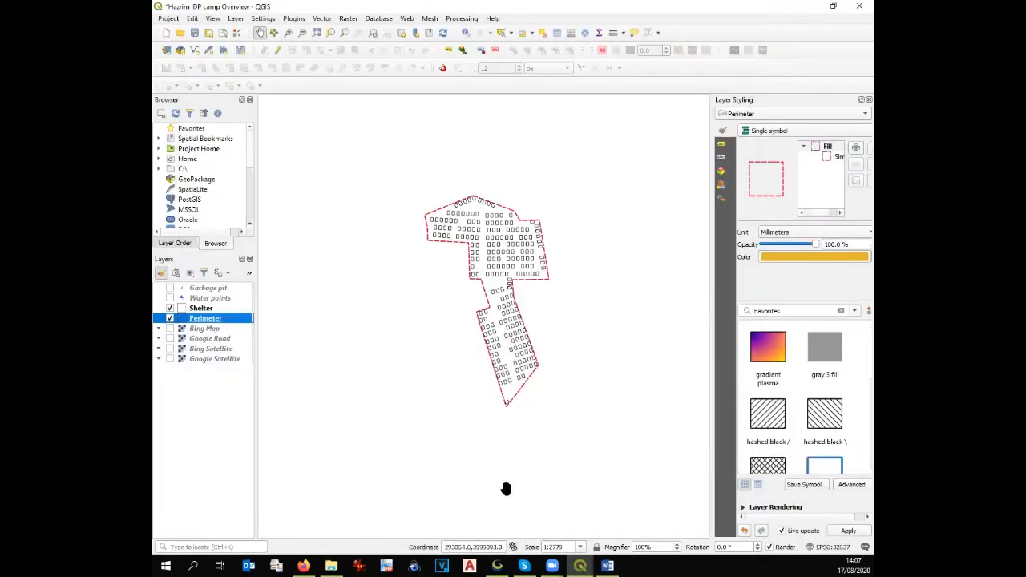
mouse_move(580, 566)
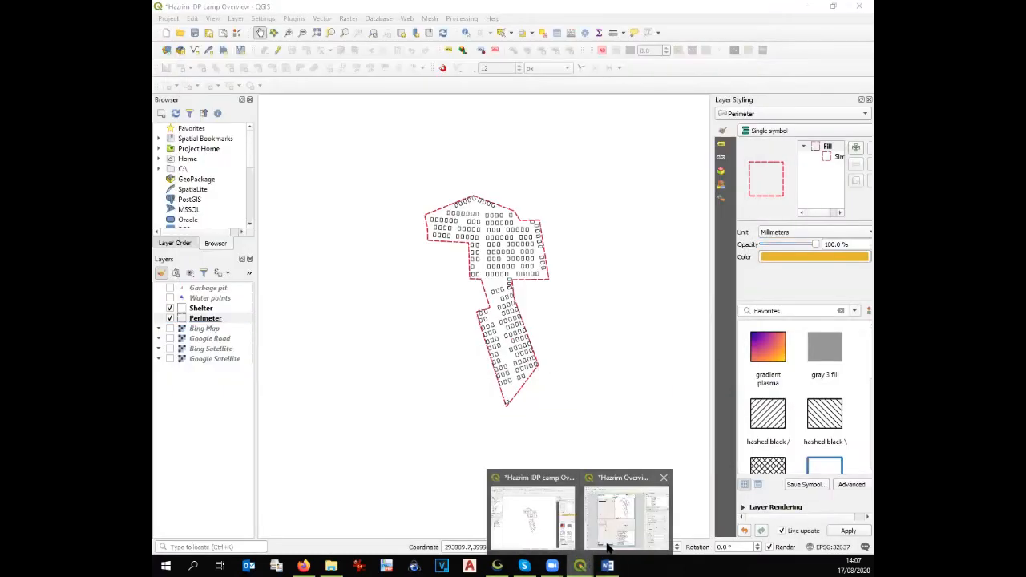
left_click(607, 547)
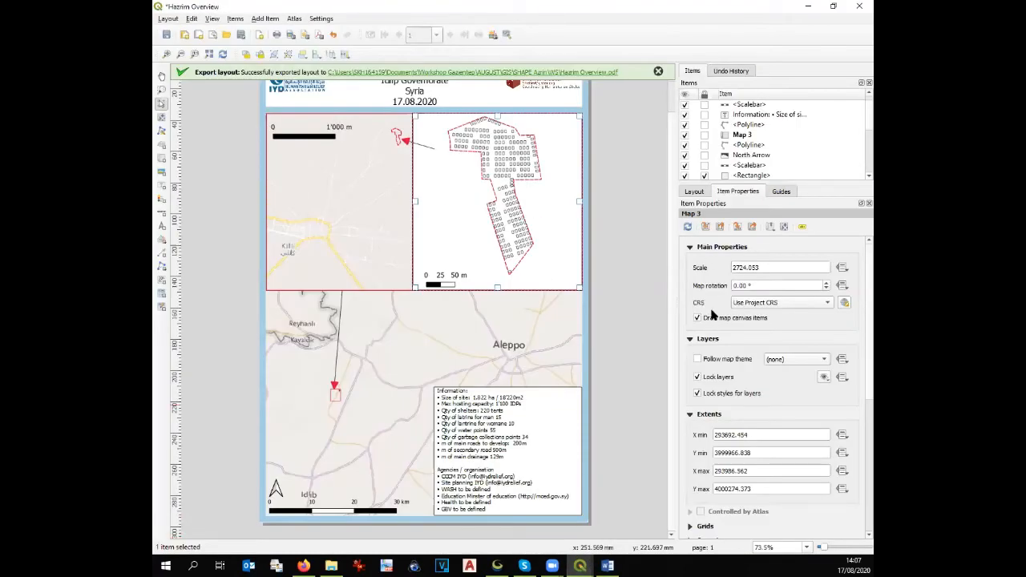
Unlock and select Map 1, the large overview map, and undo the accidental shift of its frame
left_click(404, 373)
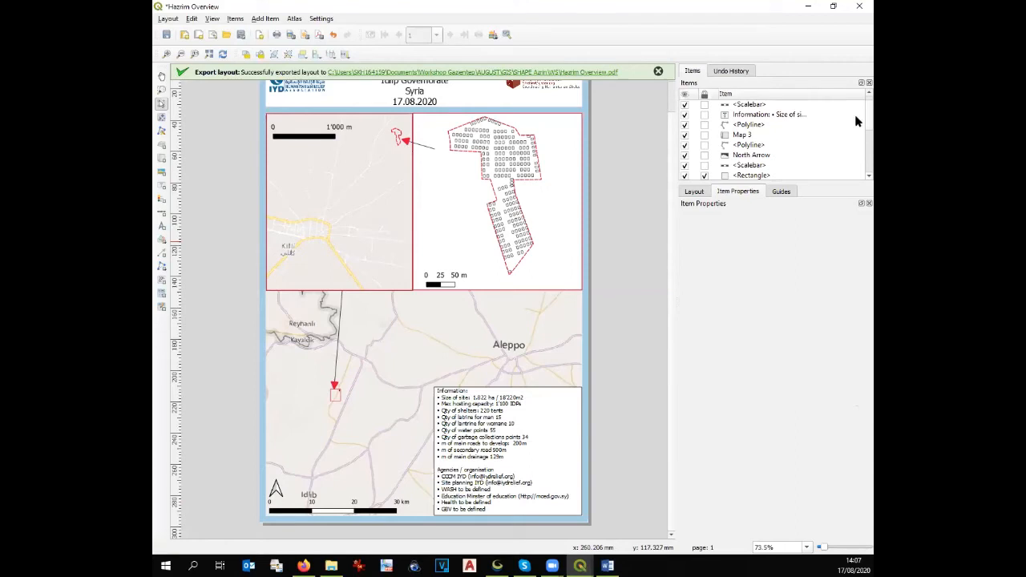
left_click_drag(869, 120, 862, 182)
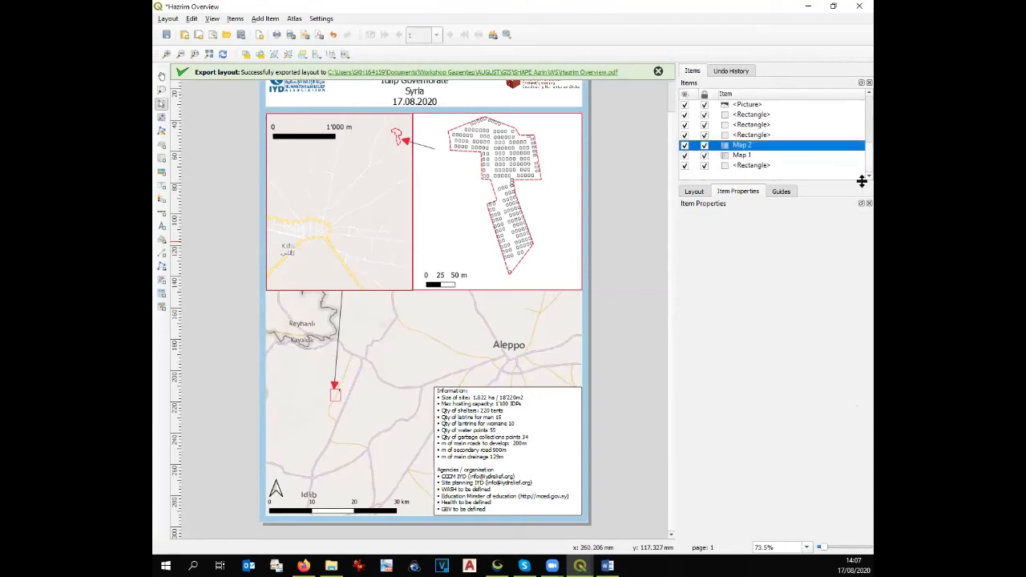
left_click(510, 340)
left_click(507, 322)
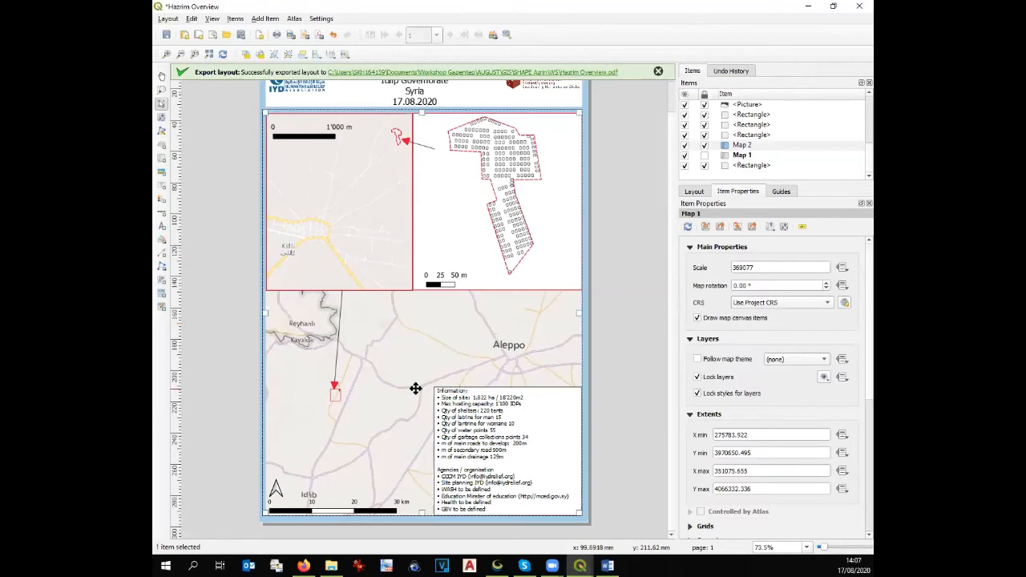
left_click_drag(409, 385, 409, 379)
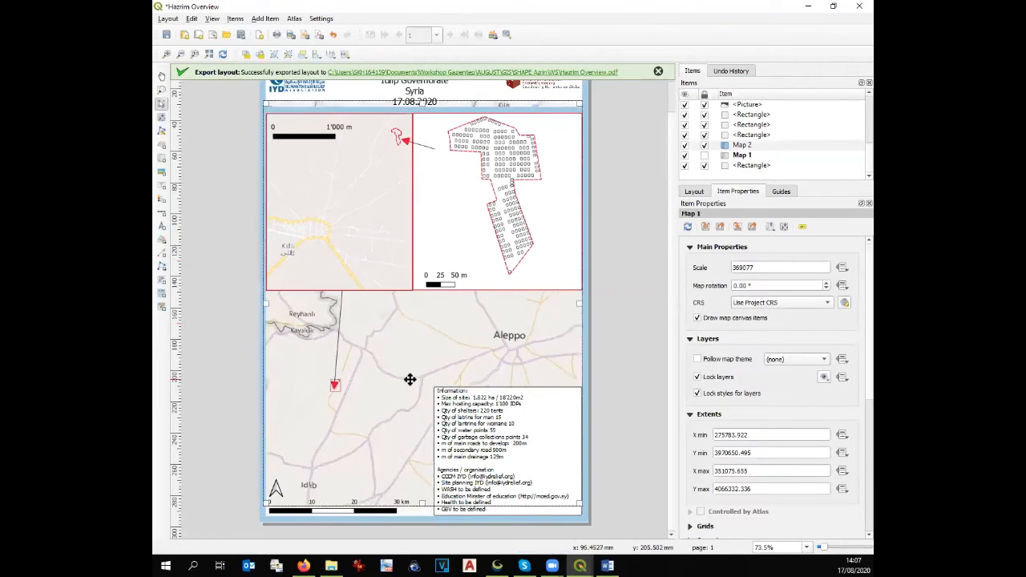
key("ctrl+z")
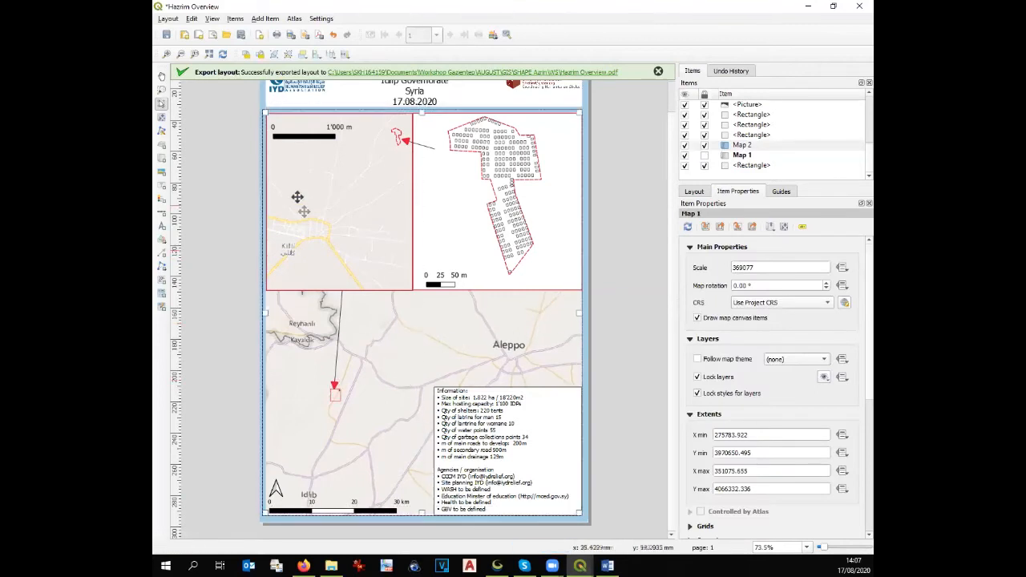
Zoom the content of Map 1 out to a scale of 738154 and shift it slightly inside its frame
left_click(161, 118)
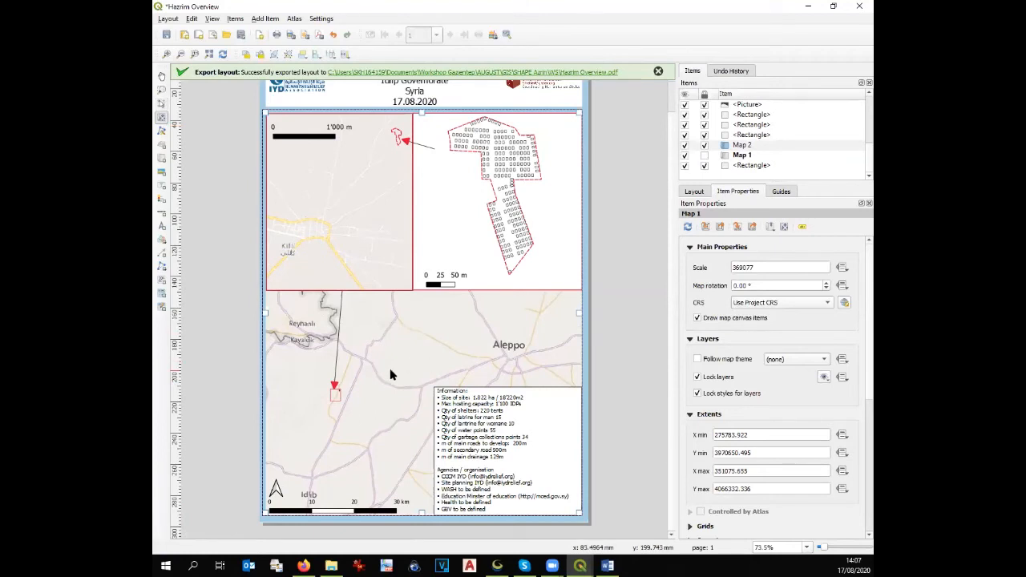
scroll(391, 374, "down", 1)
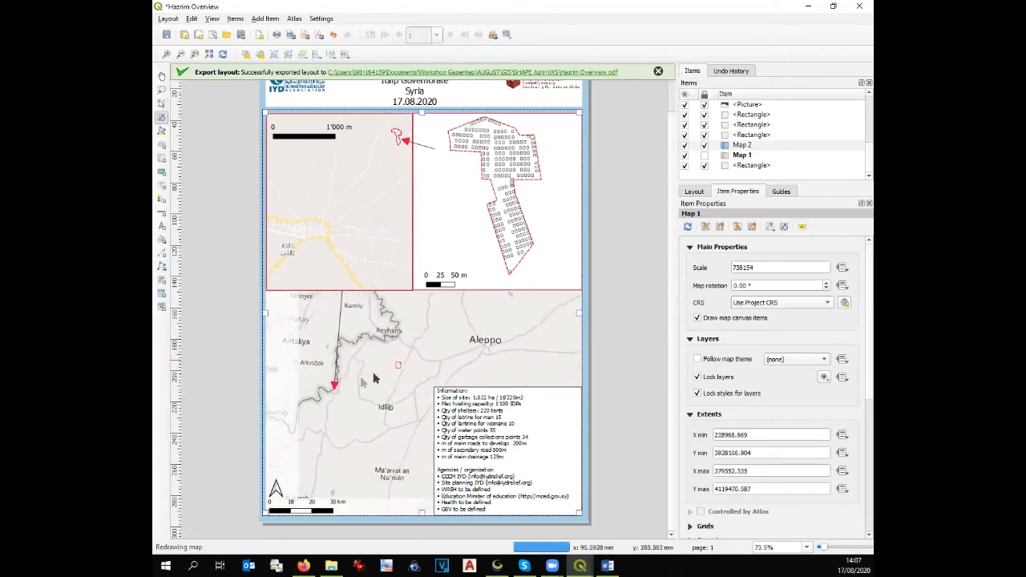
left_click_drag(353, 388, 350, 390)
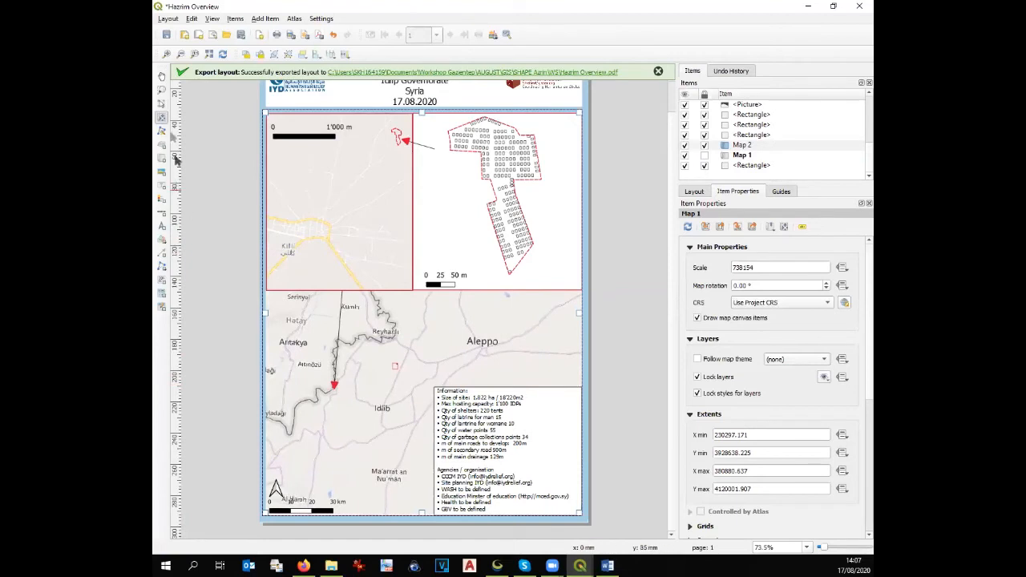
Reposition the arrow polyline on Map 1 so that it points at the small red site rectangle between Reyhanlı and Idlib
left_click(162, 105)
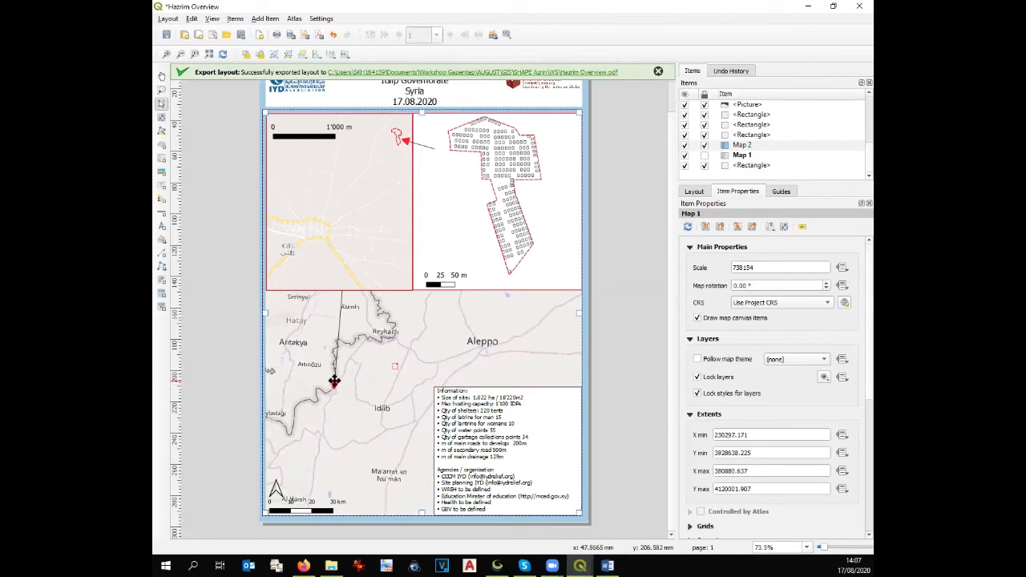
scroll(832, 117, "up", 2)
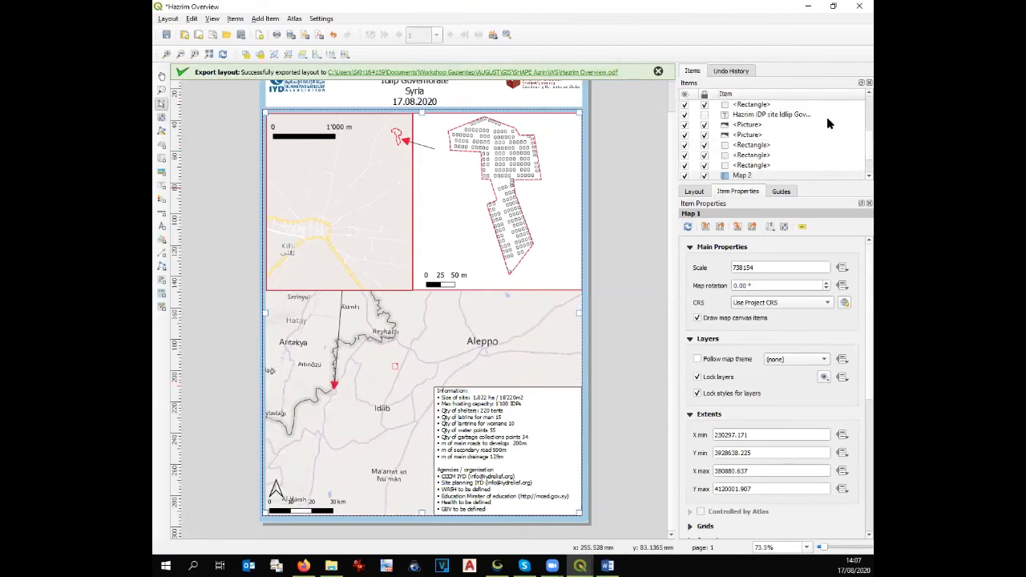
left_click(746, 105)
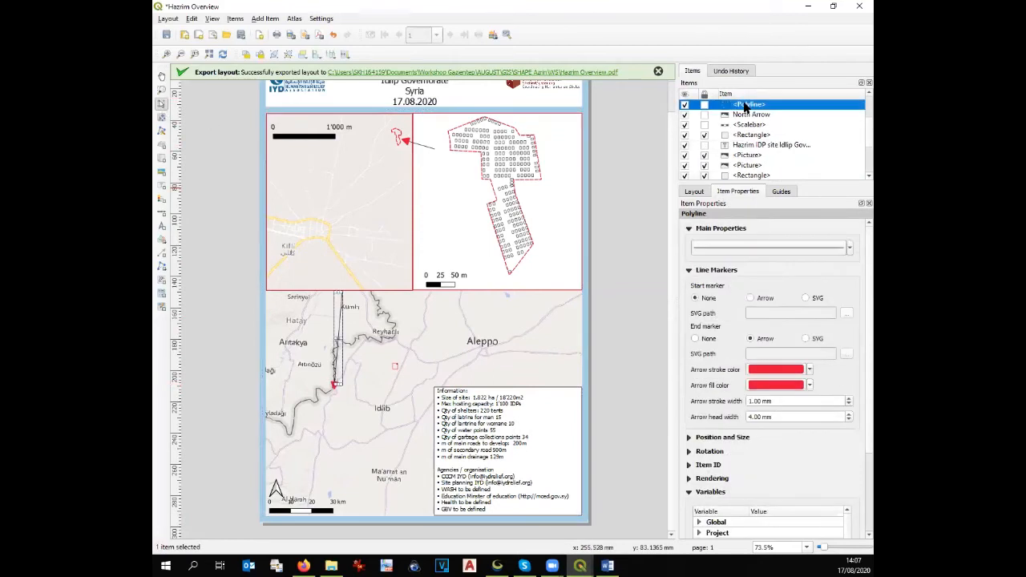
left_click(337, 385)
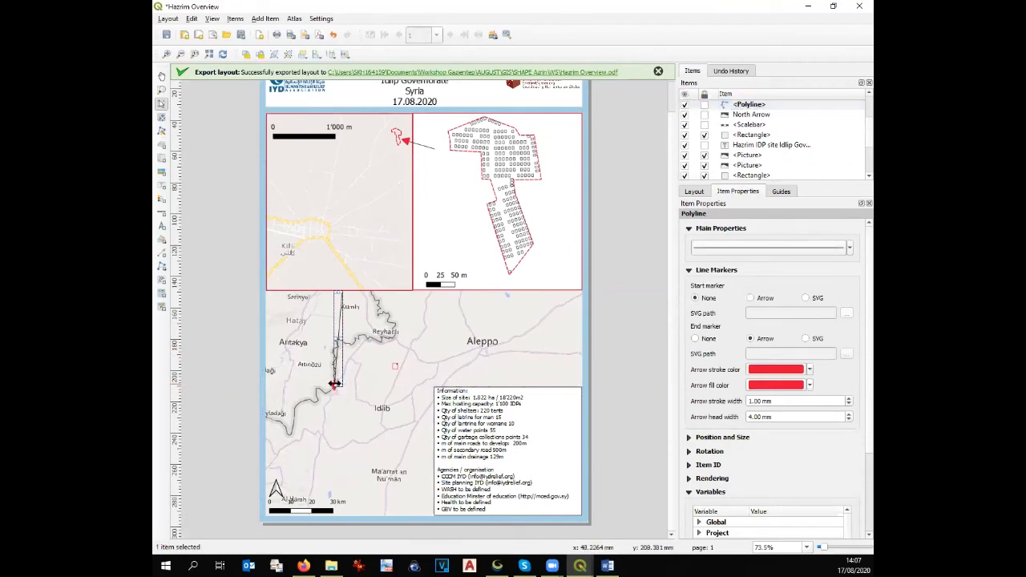
left_click_drag(335, 385, 396, 366)
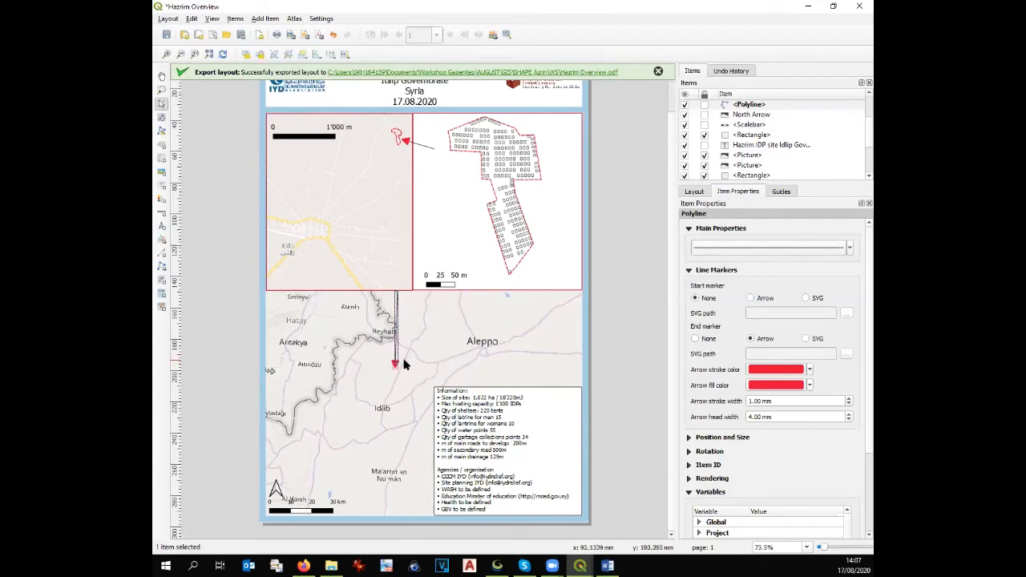
Shorten the arrow polyline to about 44 mm high so its tip ends at the upper edge of the red site rectangle
scroll(394, 365, "up", 5)
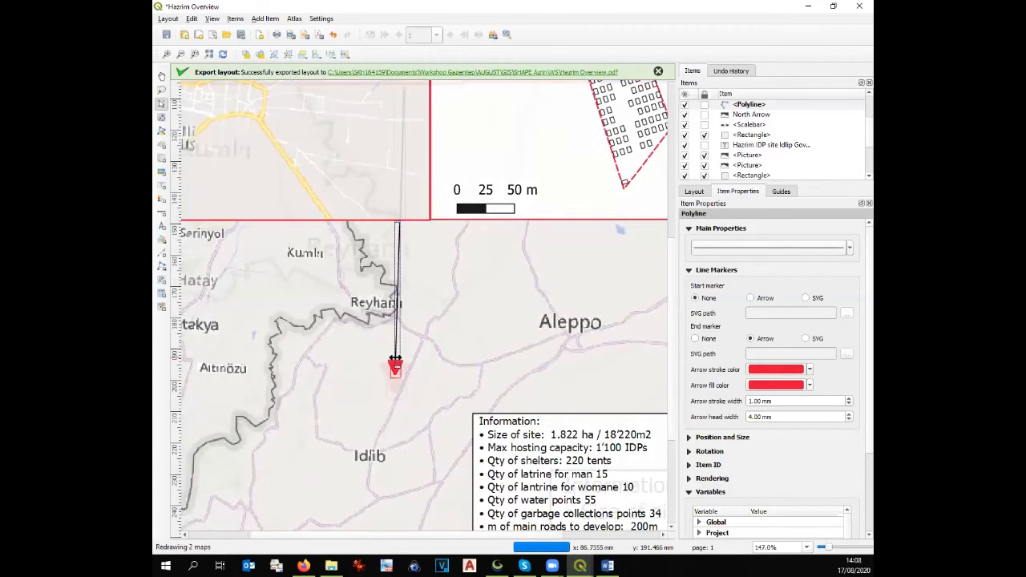
left_click_drag(404, 398, 404, 361)
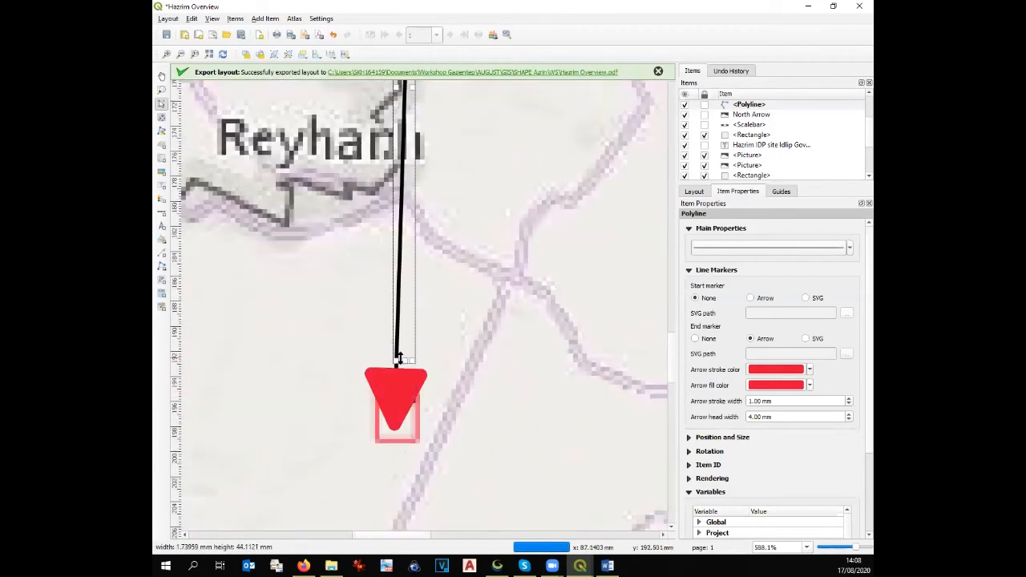
left_click(472, 397)
scroll(472, 393, "down", 2)
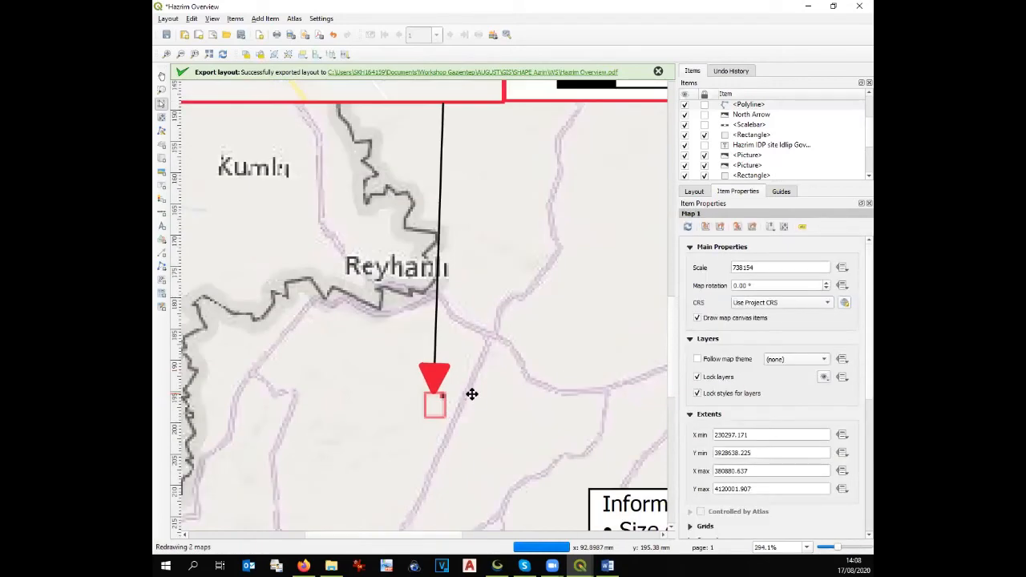
scroll(472, 394, "down", 4)
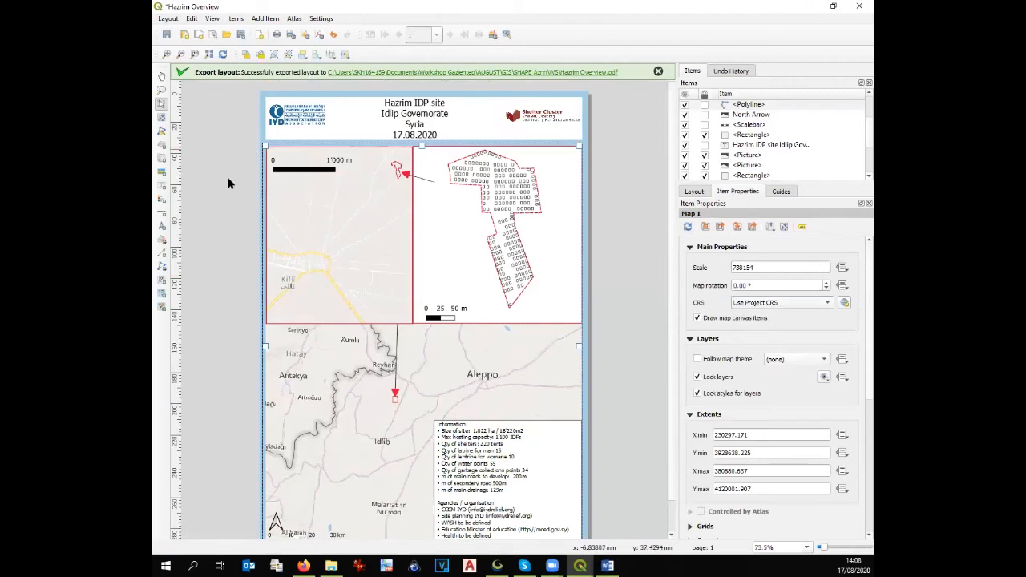
Save the project and export the layout as Hazrim Overview2.pdf to the WS folder with the default PDF options
left_click(166, 36)
left_click(168, 19)
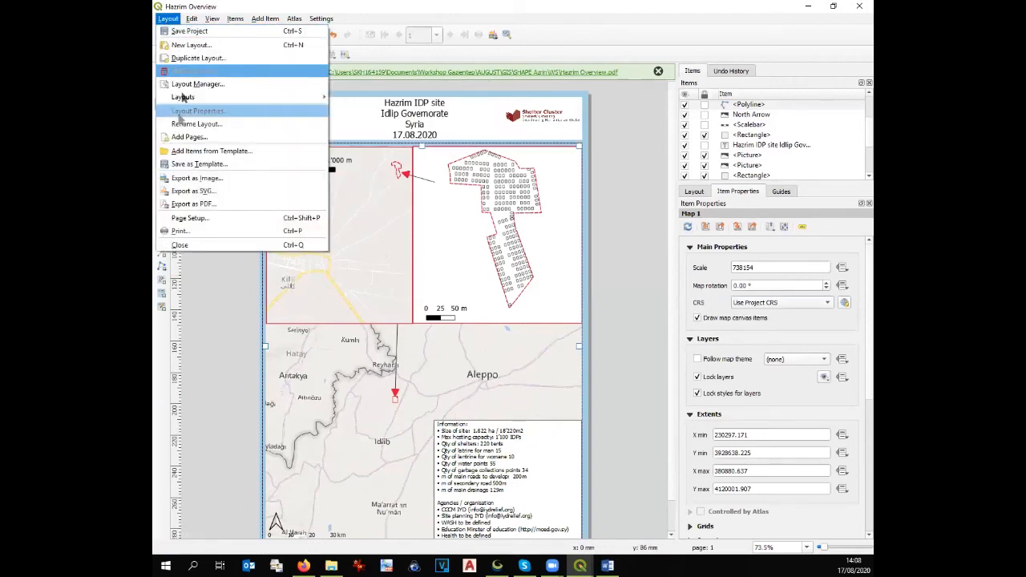
left_click(193, 201)
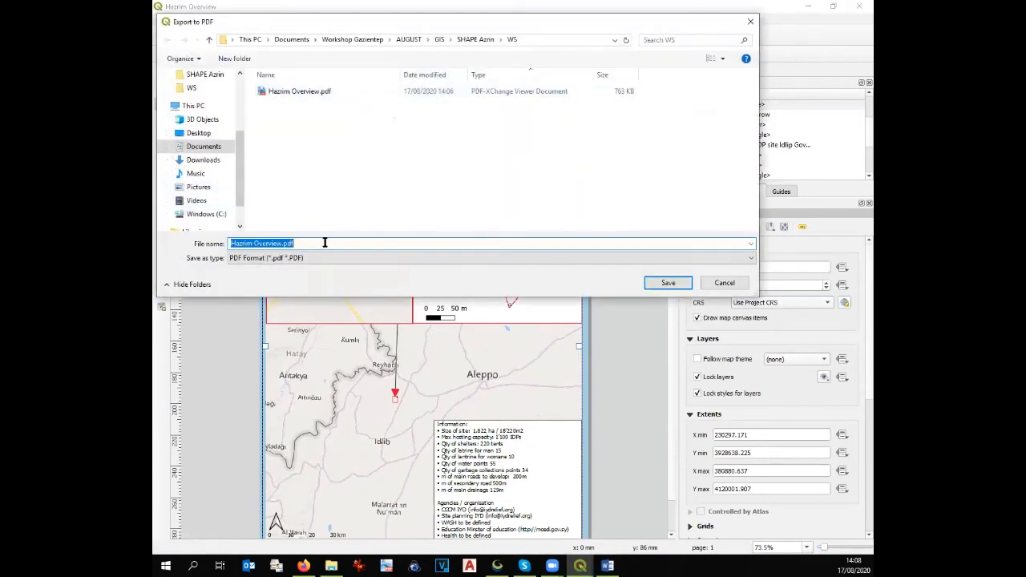
left_click(282, 242)
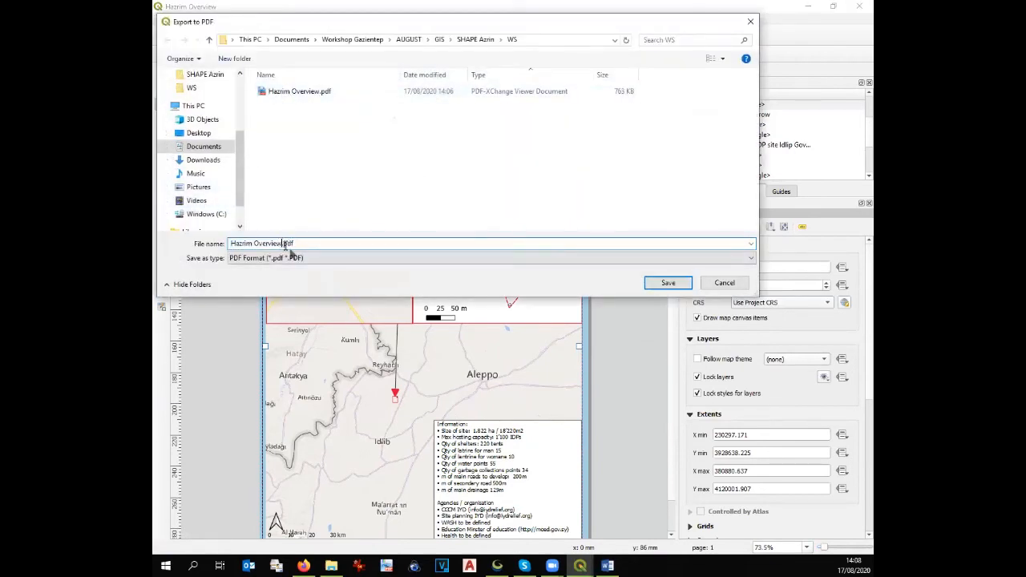
key("Return")
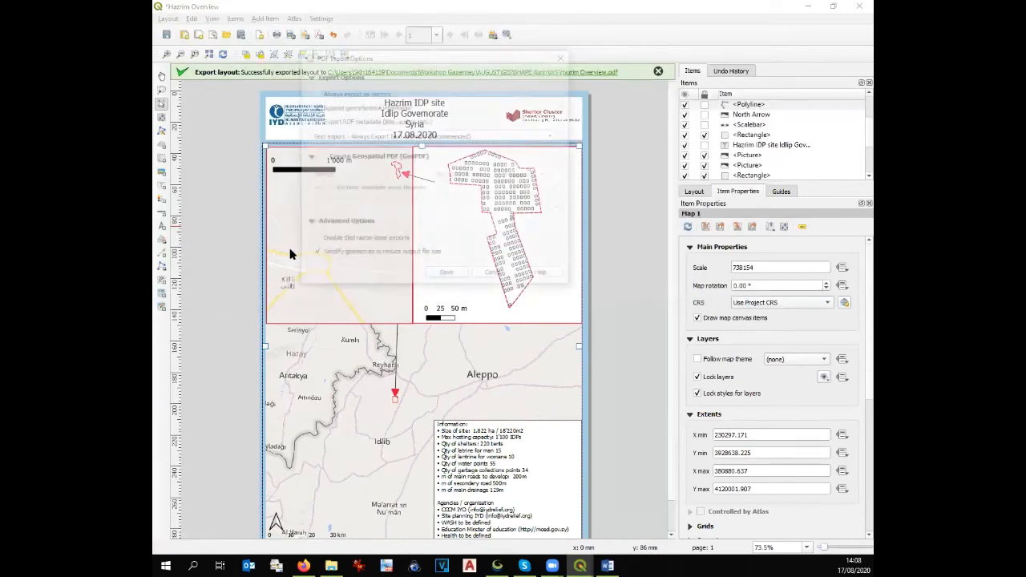
left_click(449, 275)
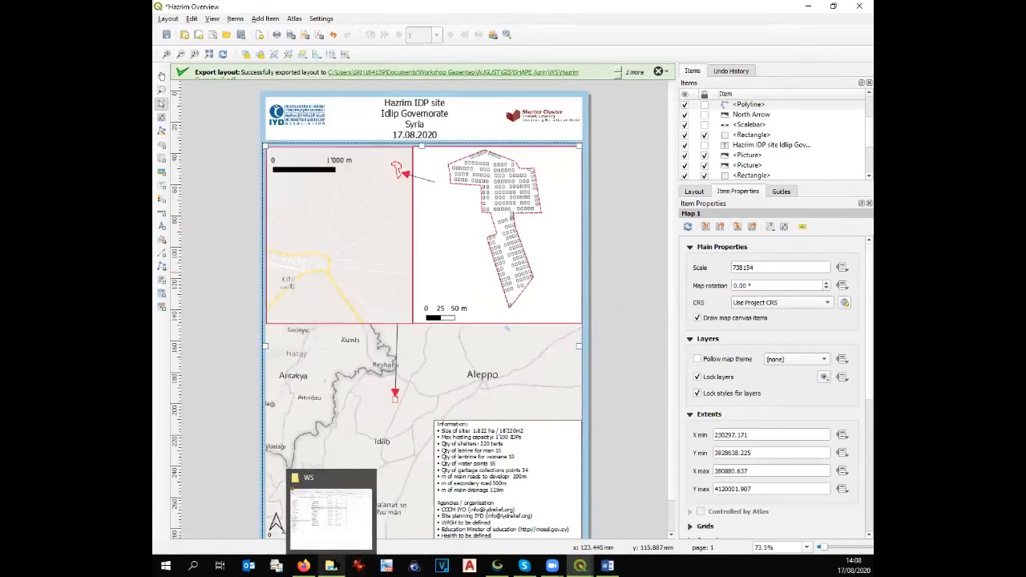
Switch to File Explorer and open Hazrim Overview2.pdf from the WS folder
left_click(330, 566)
left_click(412, 197)
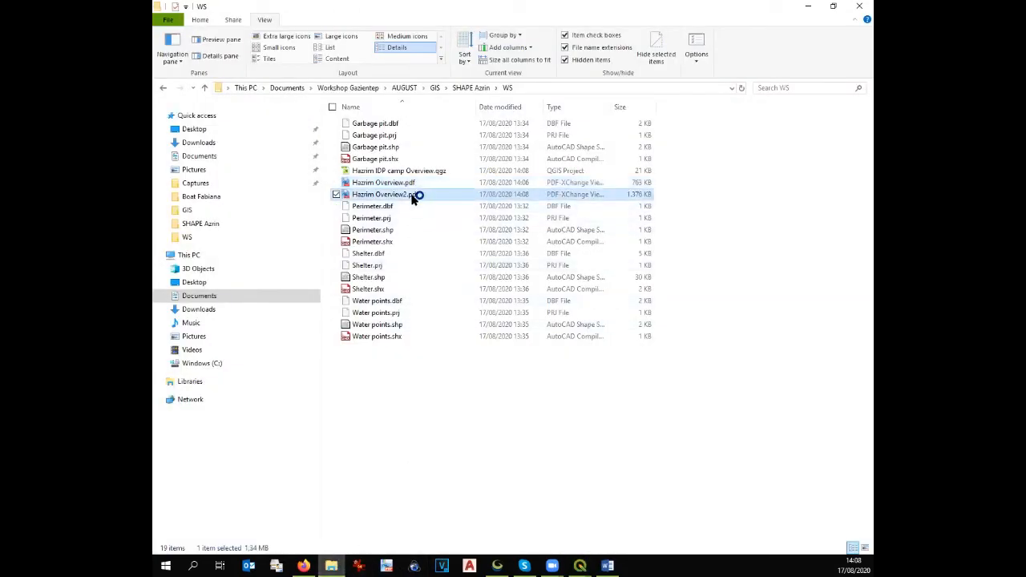
double_click(412, 197)
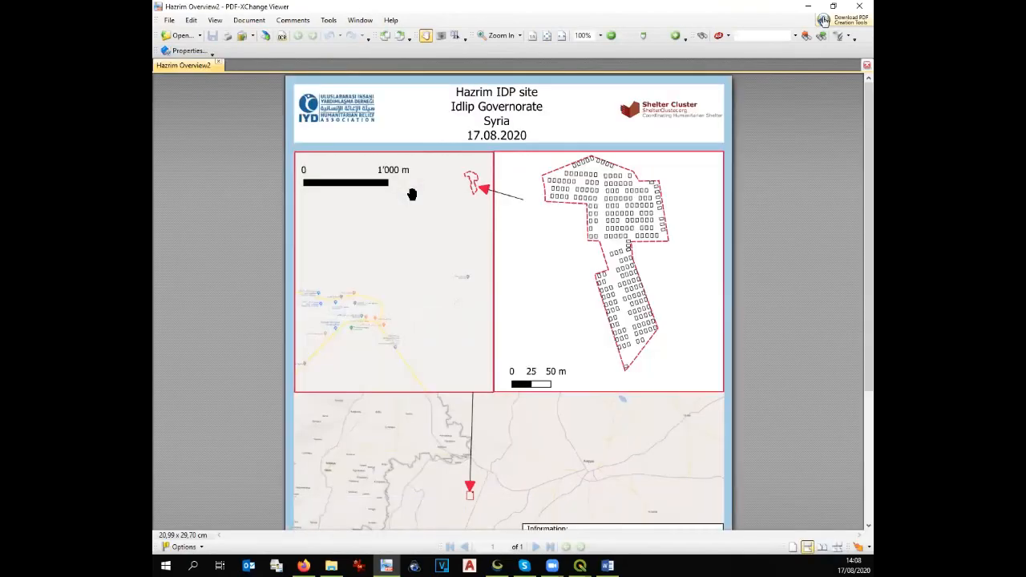
Examine the zoomed-out overview map, the arrow, the inset maps and the information label in the new PDF, then close the viewer
scroll(494, 309, "down", 3)
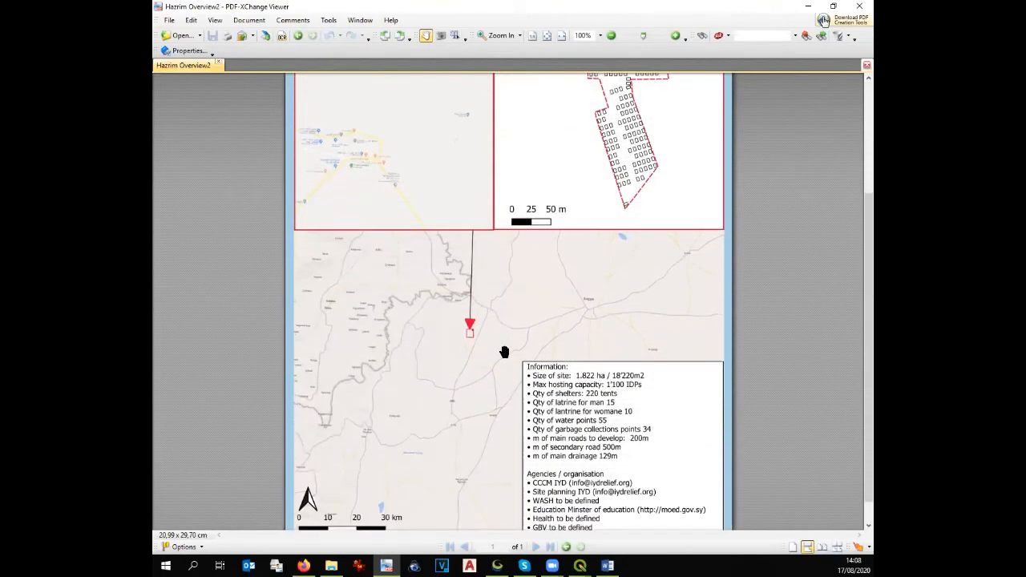
scroll(504, 353, "up", 1)
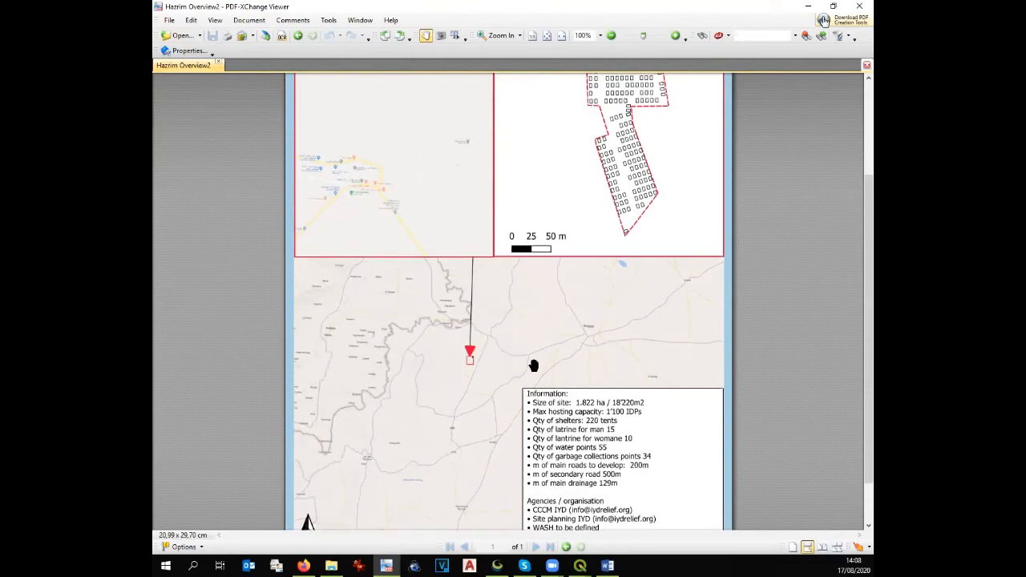
scroll(538, 359, "up", 5)
scroll(538, 356, "down", 1)
scroll(538, 356, "up", 1)
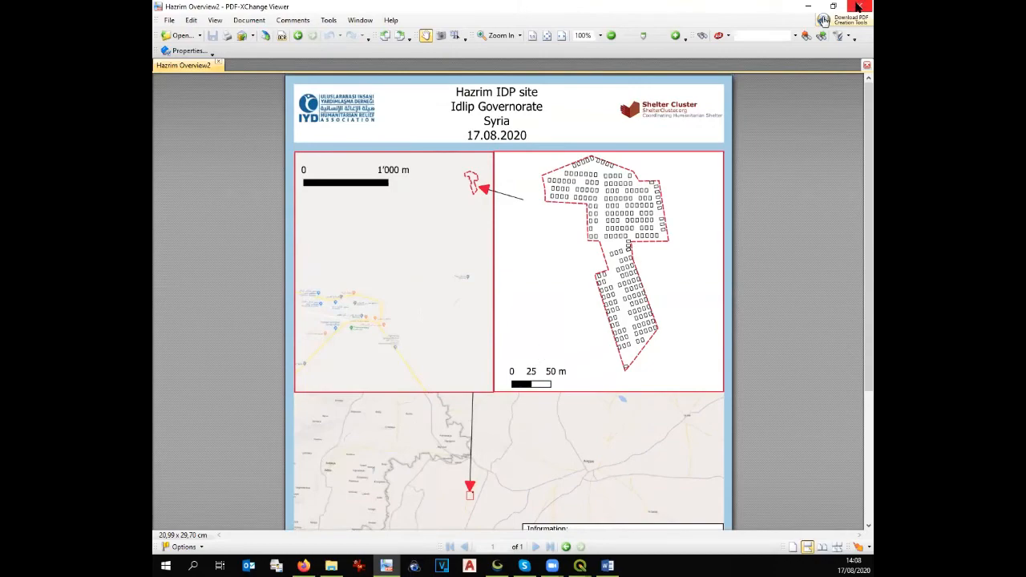
left_click(858, 6)
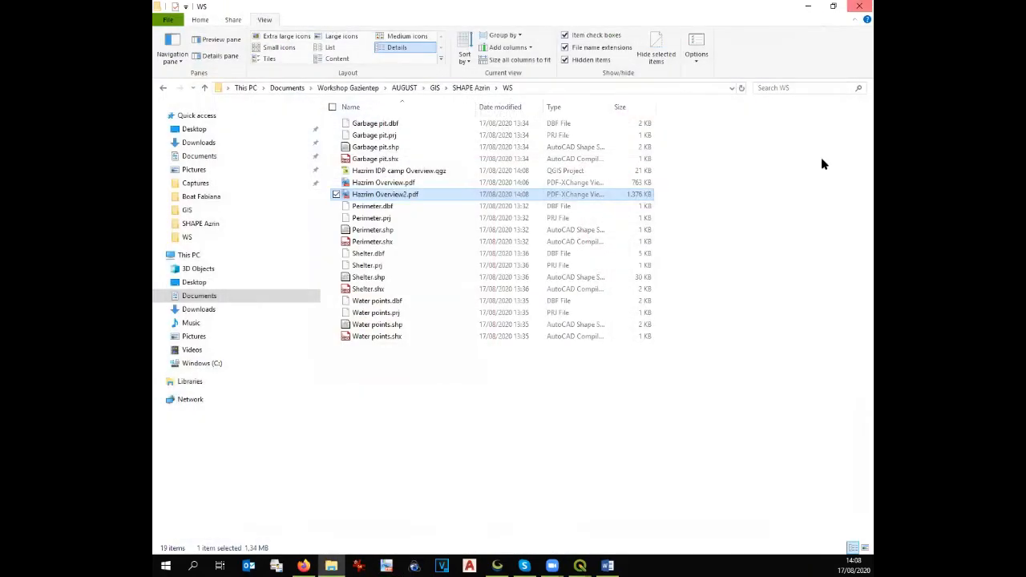
Minimise File Explorer, review the Hazrim Overview layout and switch to the main QGIS window of the Hazrim IDP camp Overview project
left_click(808, 6)
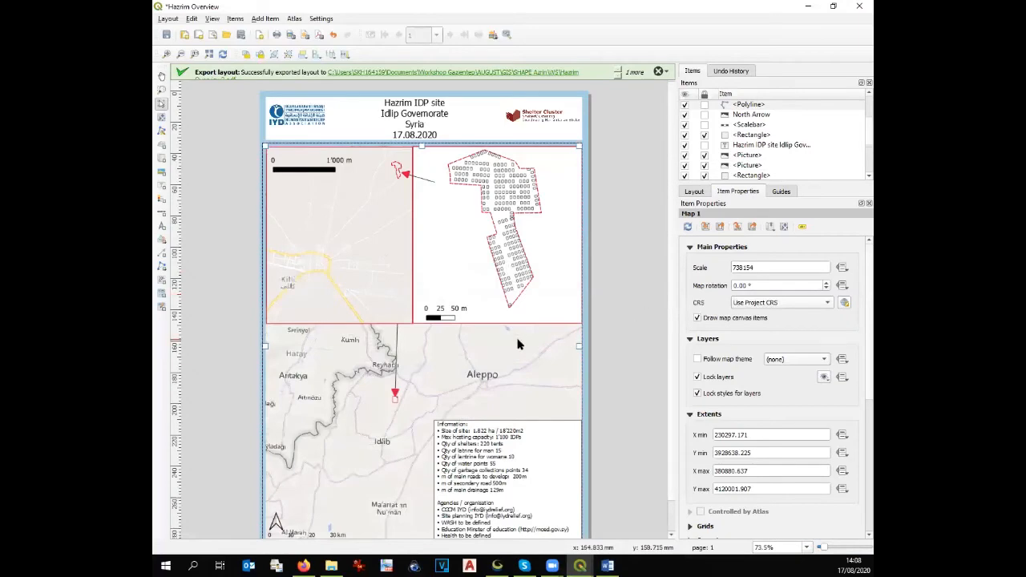
scroll(517, 343, "down", 2)
scroll(435, 389, "up", 2)
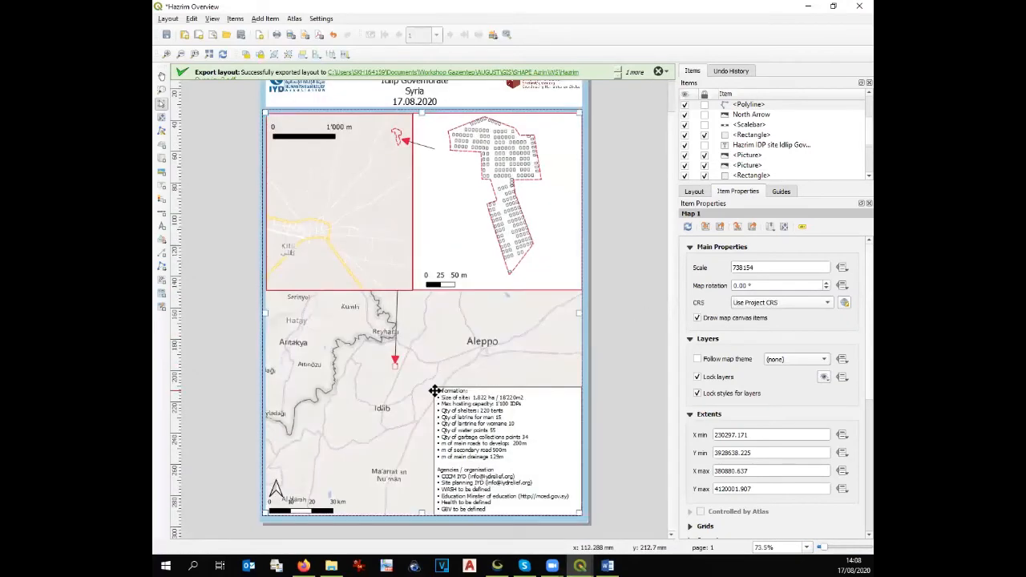
left_click(579, 566)
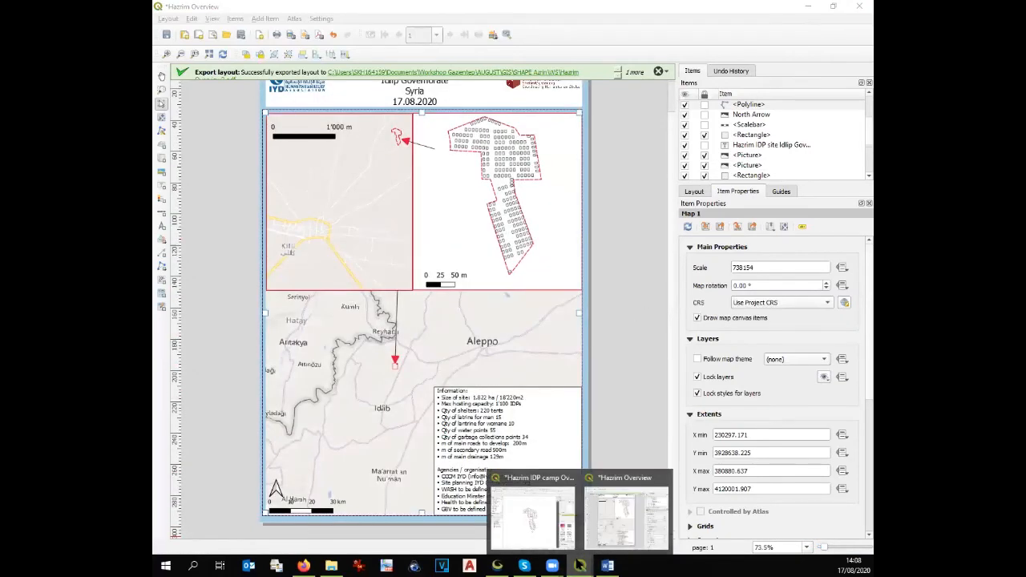
left_click(543, 544)
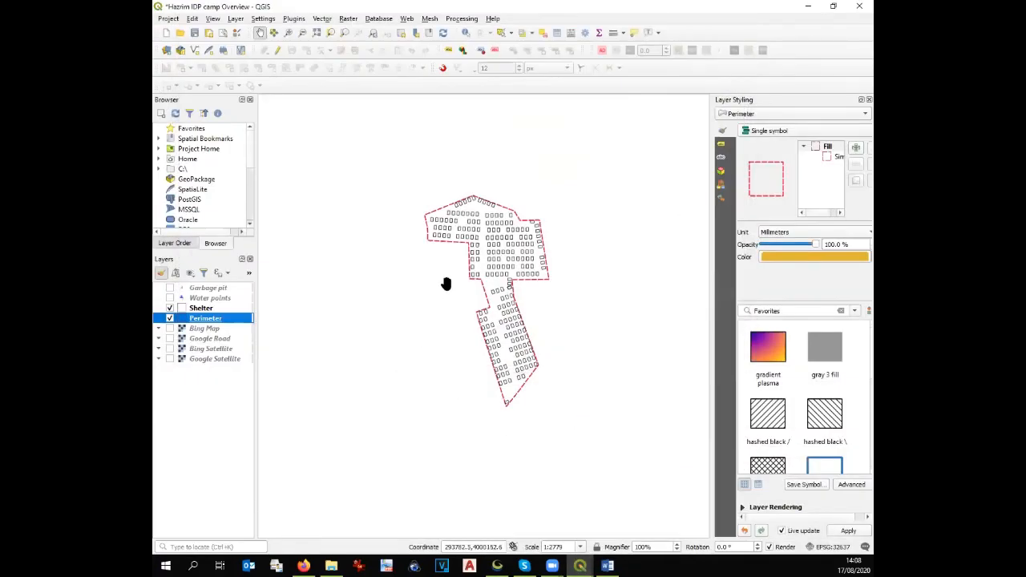
Turn on the Water points and Garbage pit layers on the camp map alongside Shelter and Perimeter
scroll(446, 284, "up", 1)
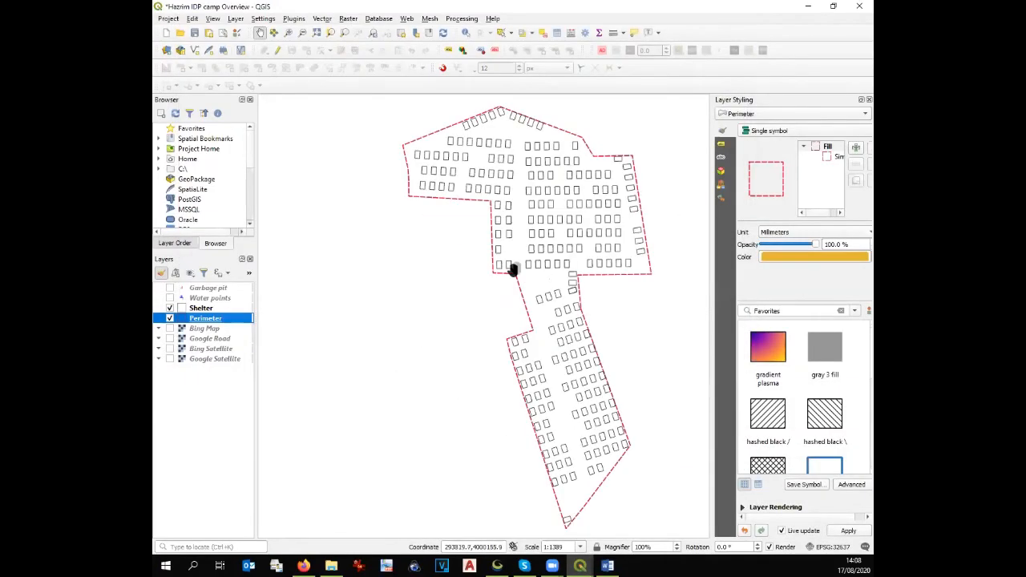
left_click(170, 297)
left_click(169, 288)
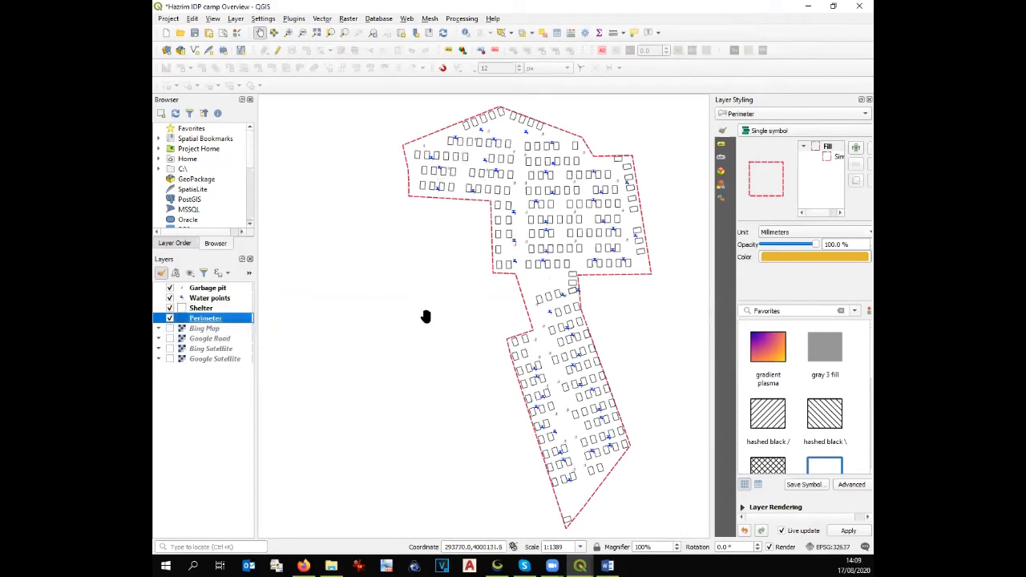
Look through the records in the Water points attribute table, close it and inspect the points on the map
left_click(207, 298)
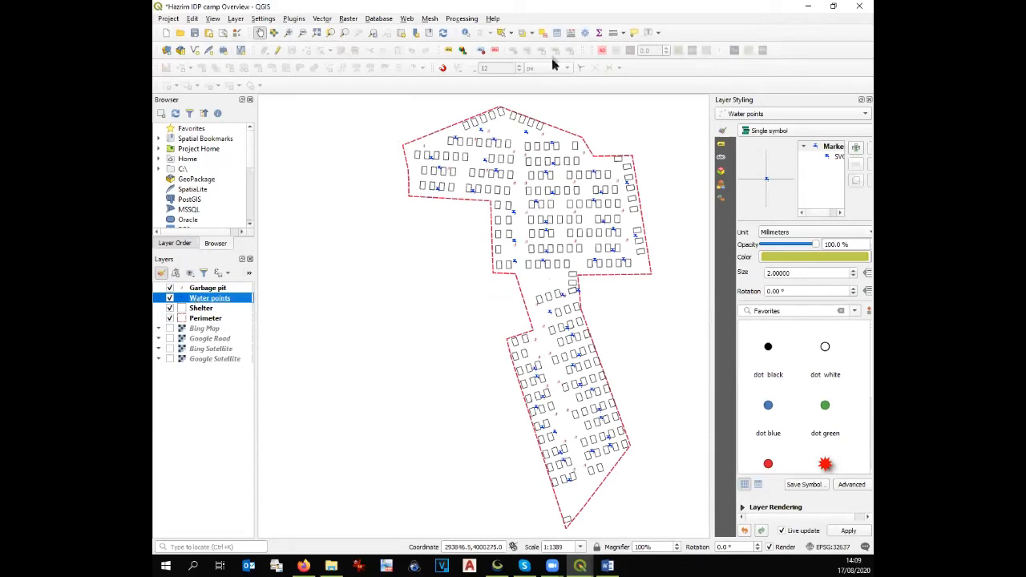
left_click(557, 32)
scroll(269, 284, "down", 4)
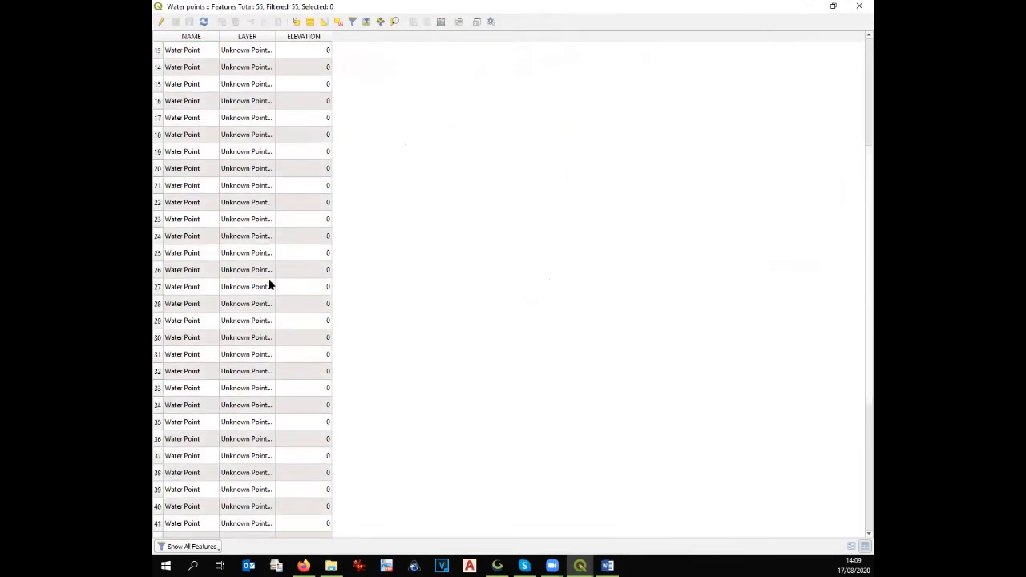
scroll(268, 286, "down", 1)
scroll(266, 293, "up", 5)
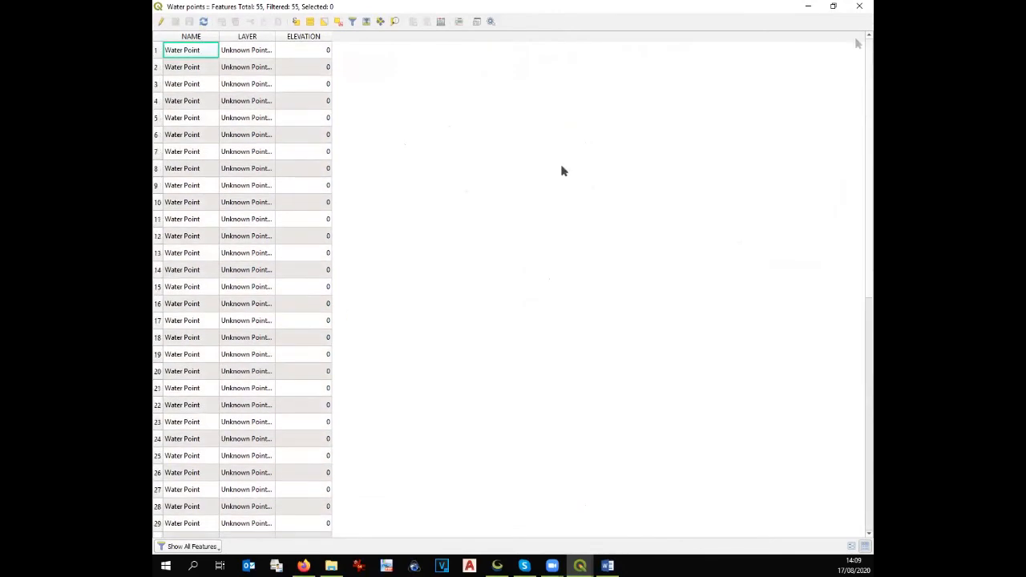
left_click(859, 6)
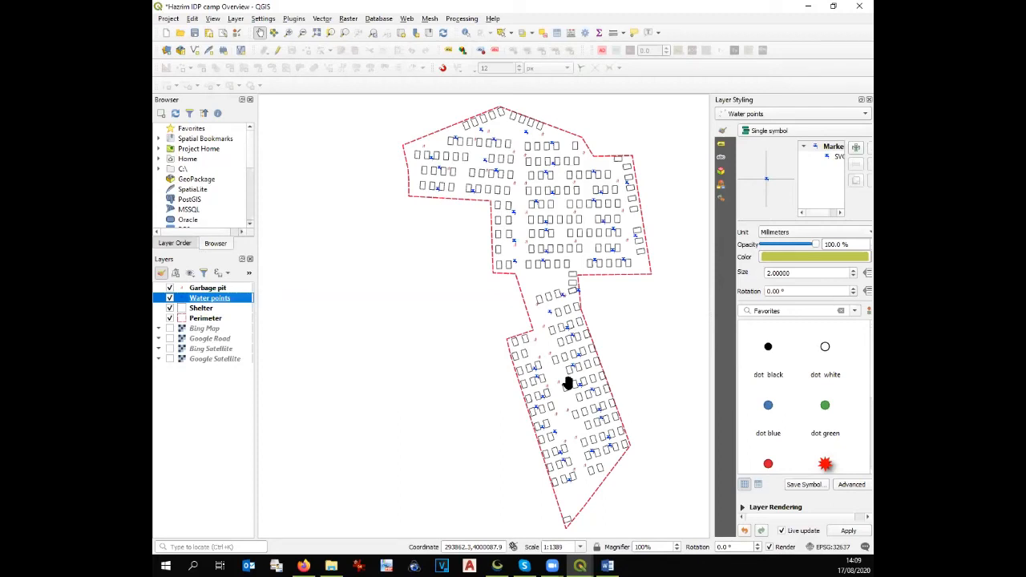
scroll(605, 236, "up", 1)
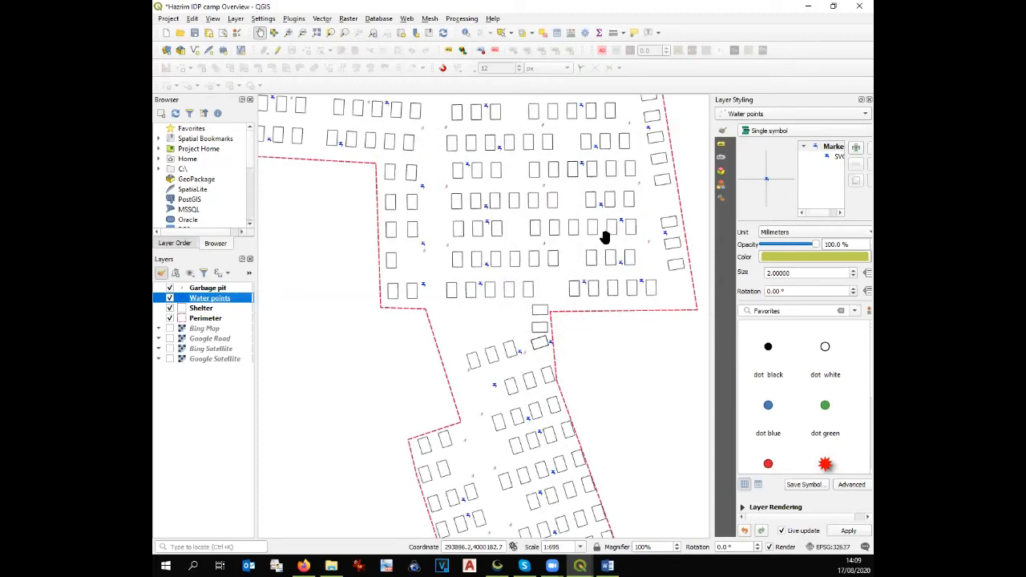
scroll(605, 237, "down", 1)
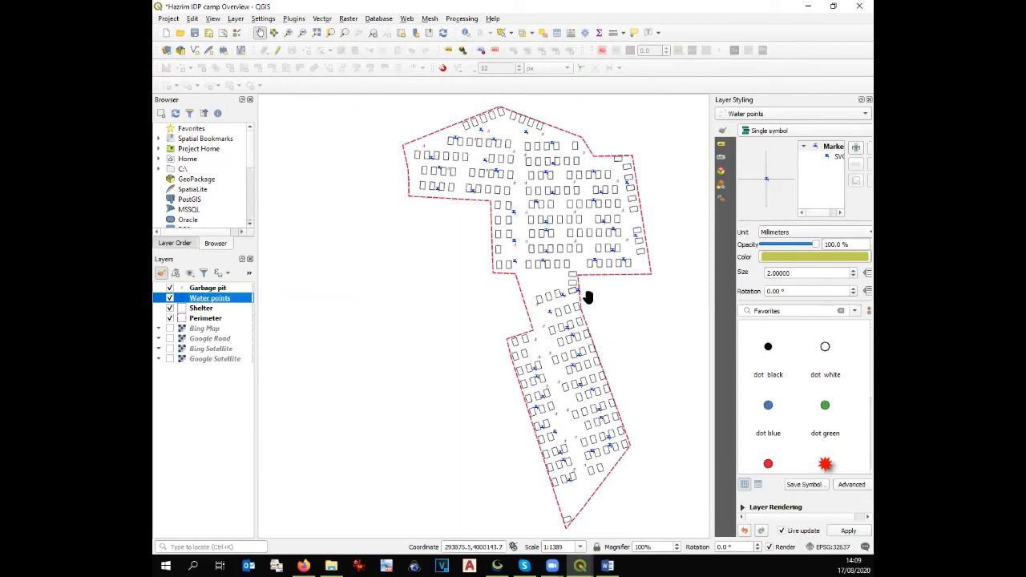
Save the current project and save a copy of it as Hazrim IDP camp WASH map in the WS folder
left_click(194, 32)
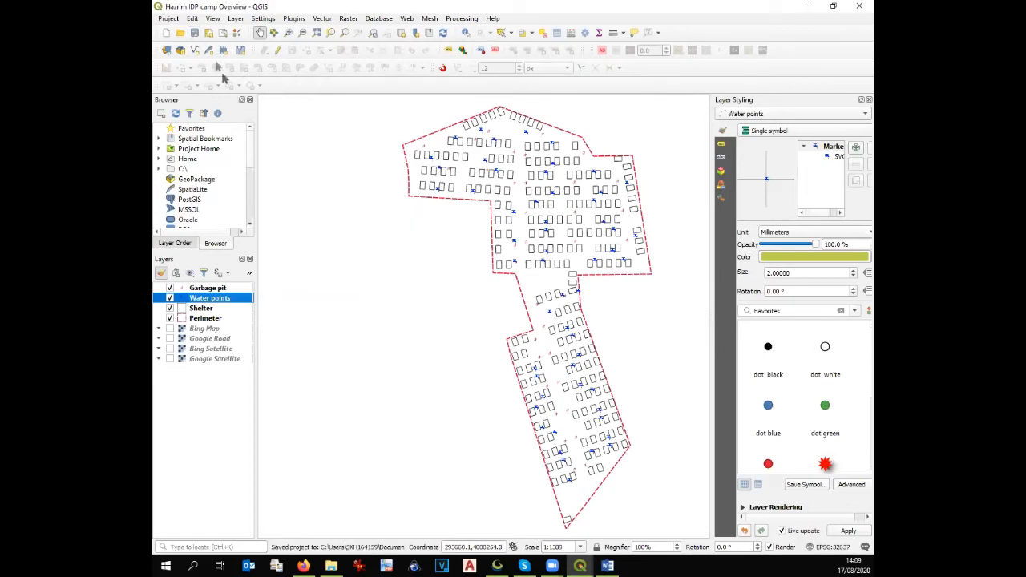
left_click(170, 20)
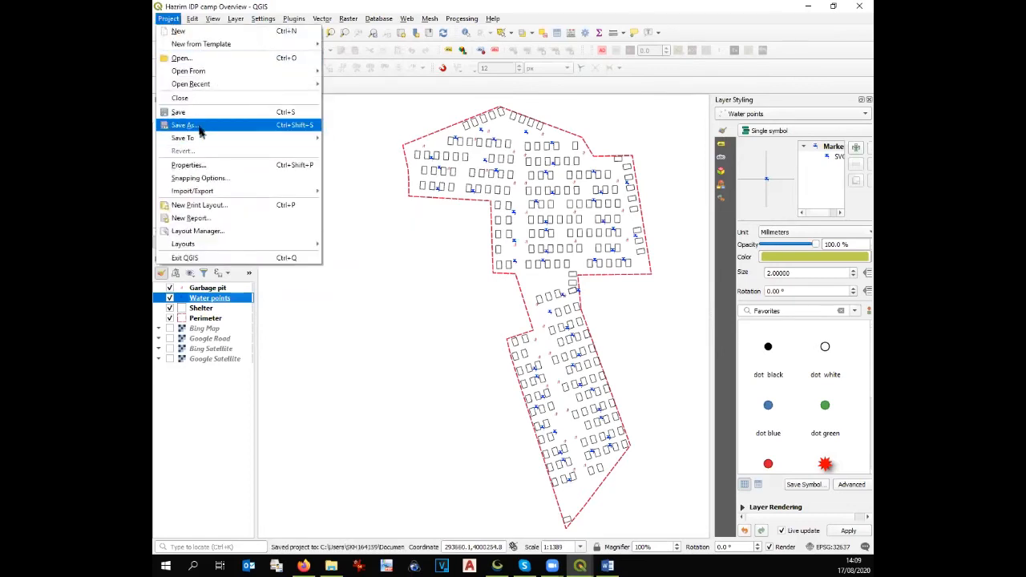
left_click(201, 126)
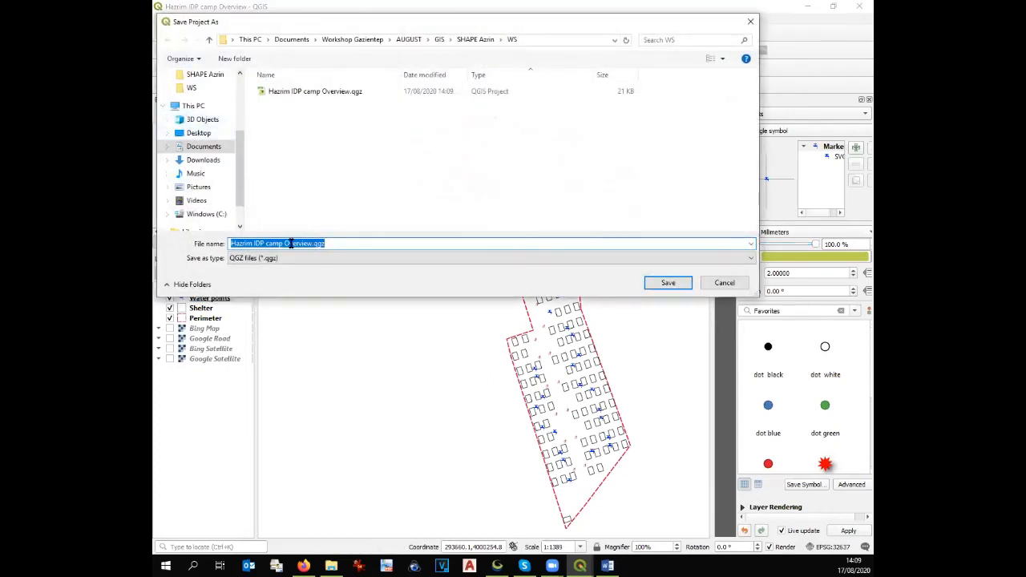
left_click_drag(285, 243, 330, 240)
type("WASH map")
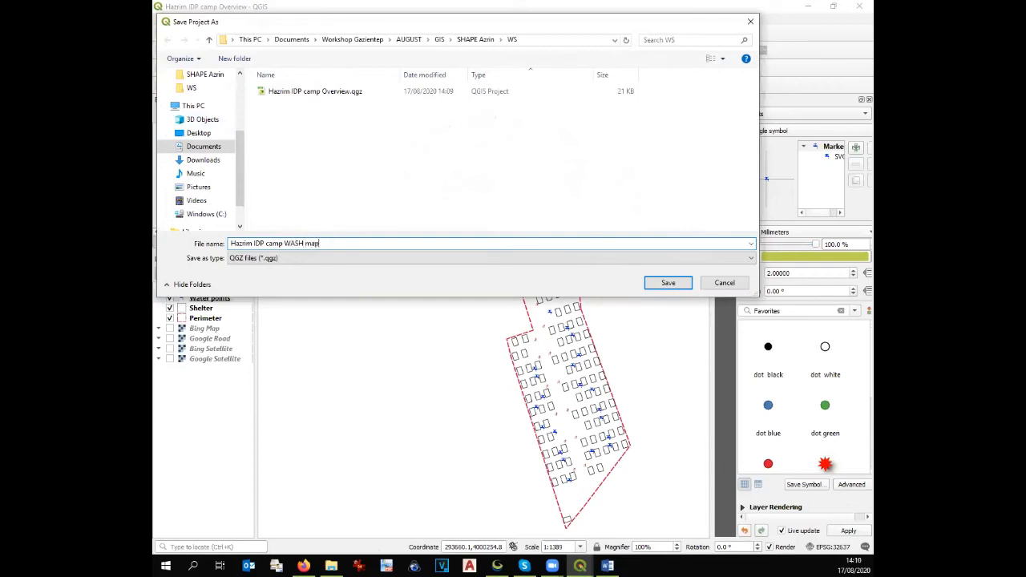
key("Return")
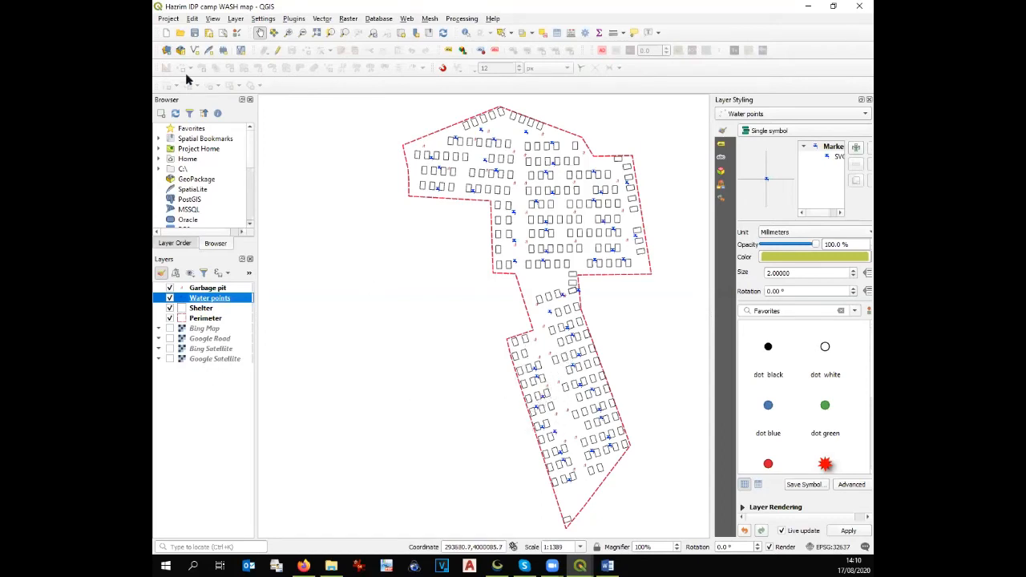
Browse to the SHAPE Azrin WS folder as vector data source and check which shapefiles it holds
left_click(166, 50)
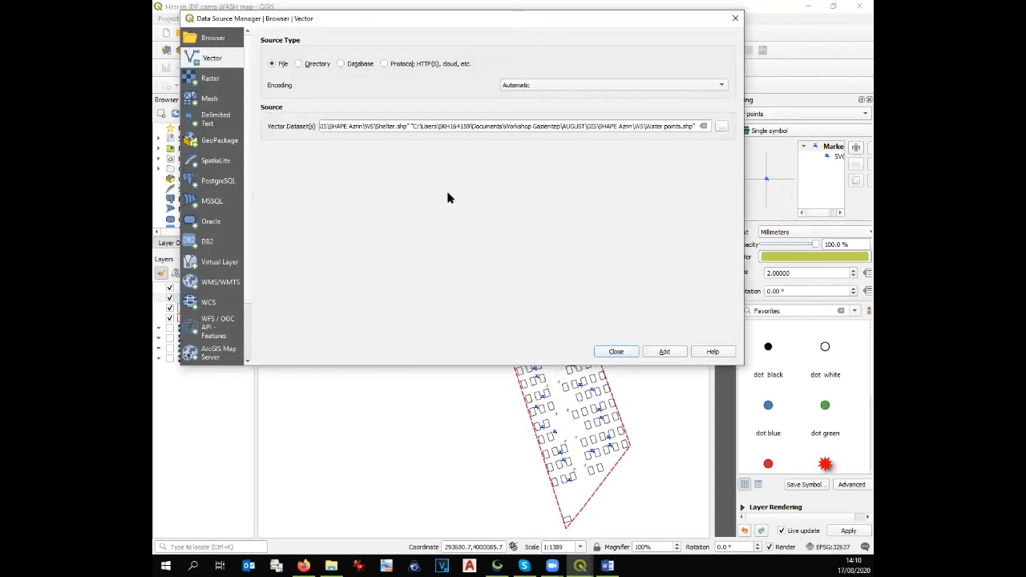
left_click(726, 128)
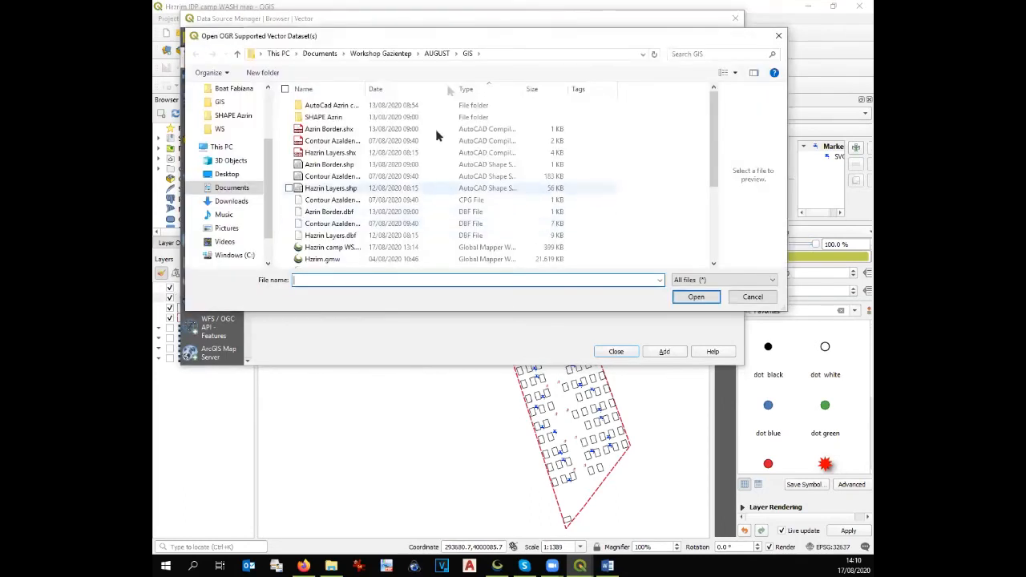
left_click(335, 118)
double_click(335, 118)
double_click(327, 107)
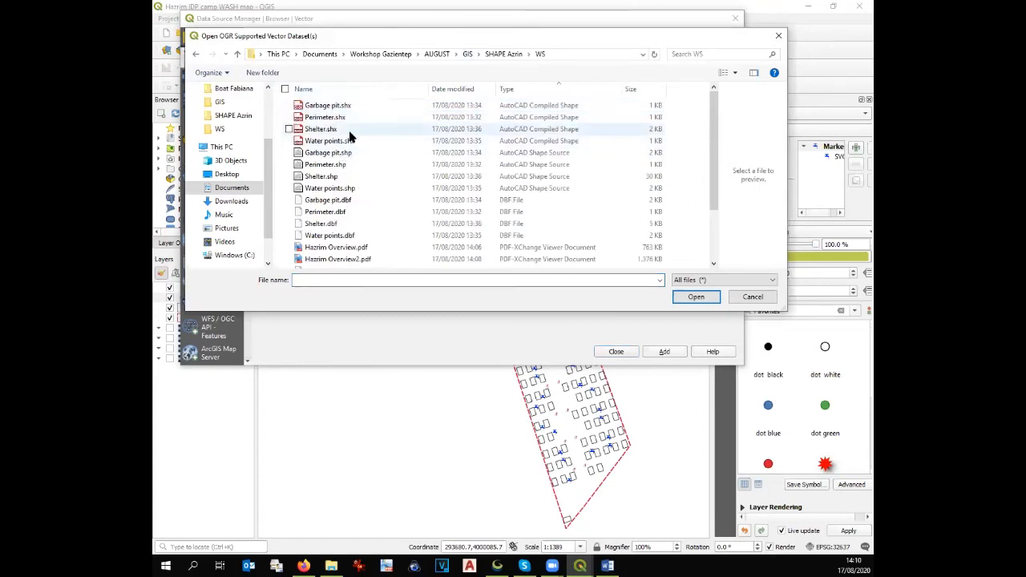
scroll(365, 183, "down", 2)
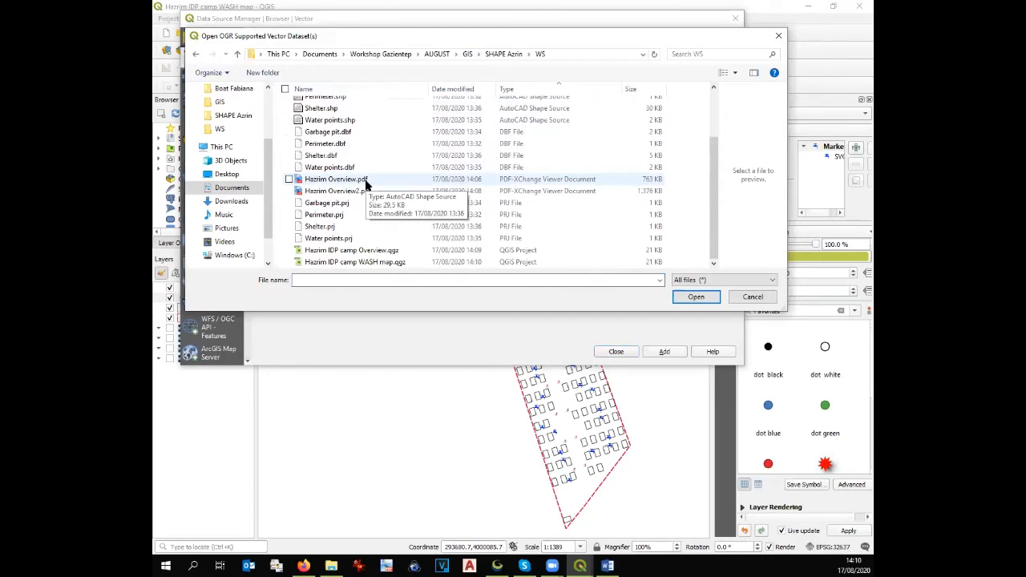
scroll(365, 184, "up", 2)
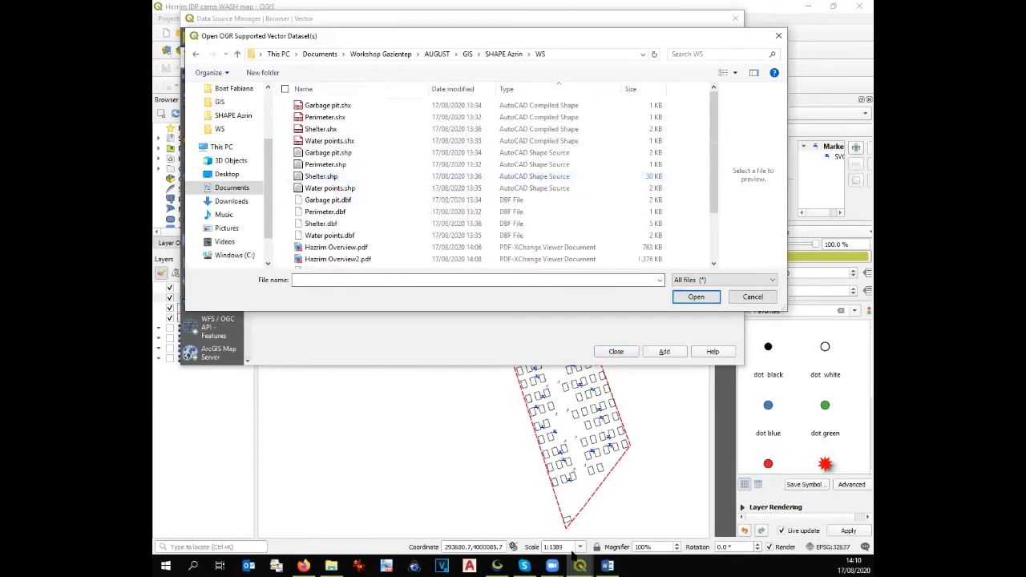
Switch to Global Mapper, hide all Hzarin - IYD - layers.dwg layers and show only the Latrine women layer
left_click(498, 566)
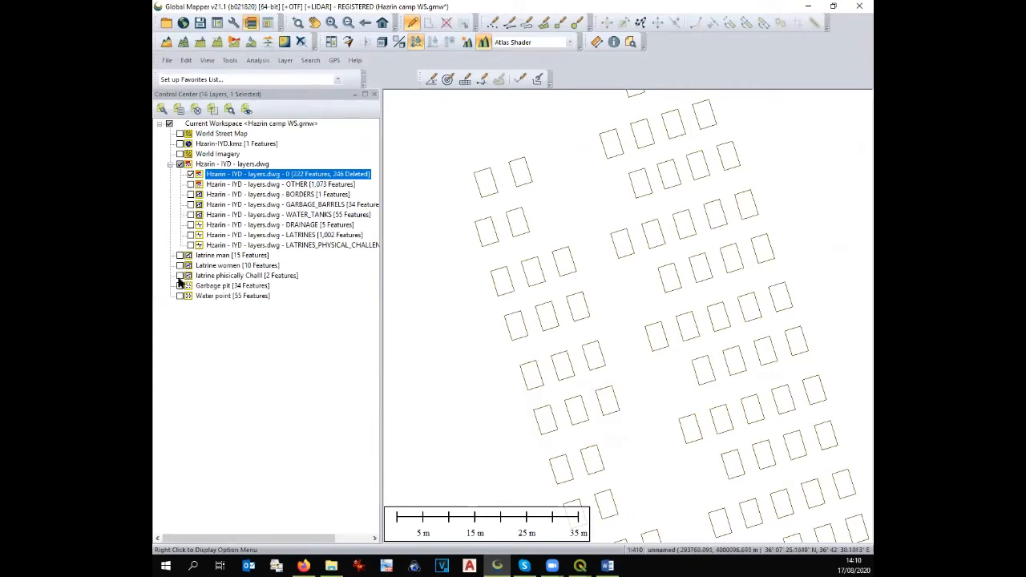
left_click(179, 164)
left_click(179, 164)
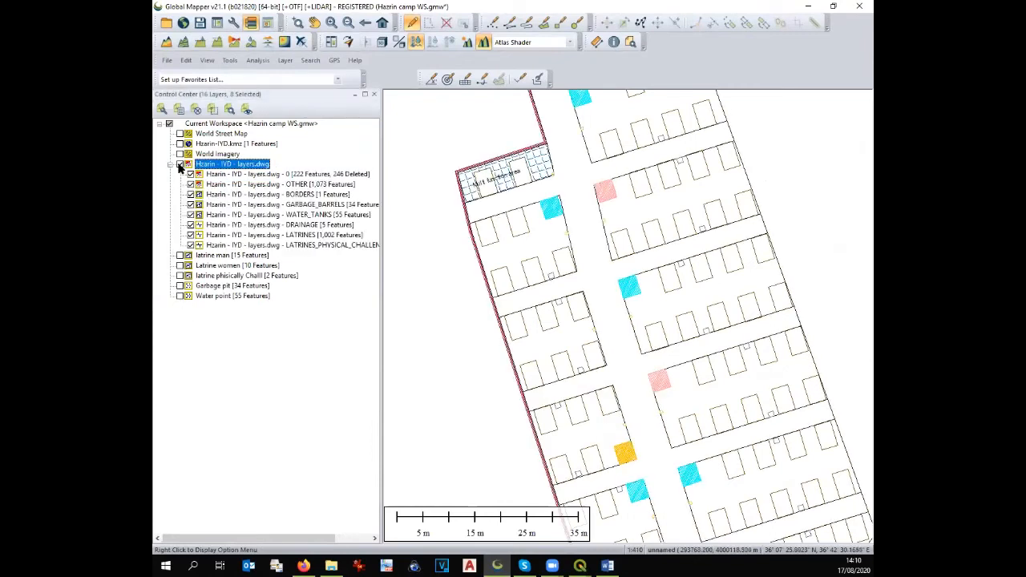
left_click(180, 265)
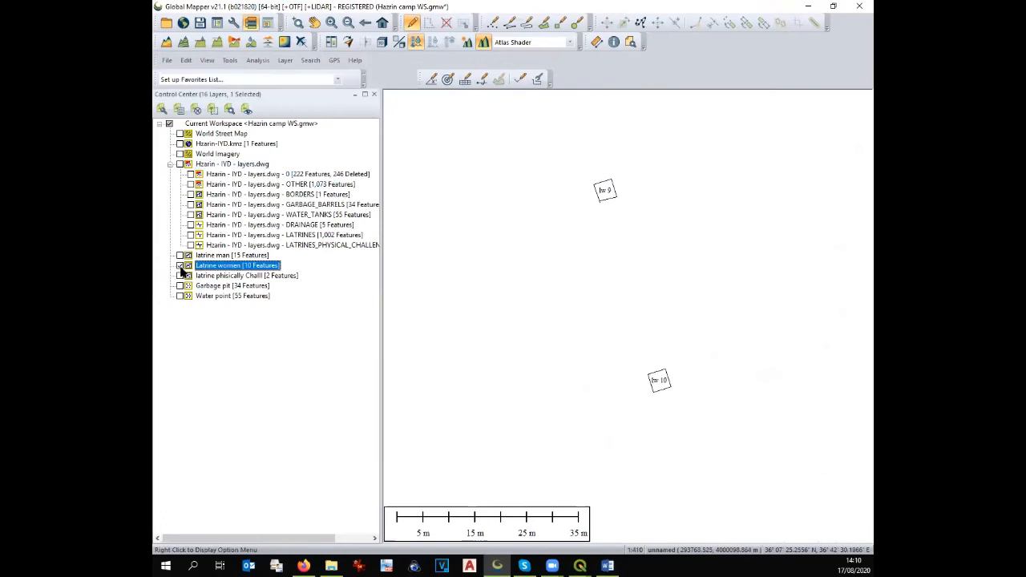
Export the Latrine women areas in Shapefile format as Latrine women to the WS folder with the default export options
left_click(165, 61)
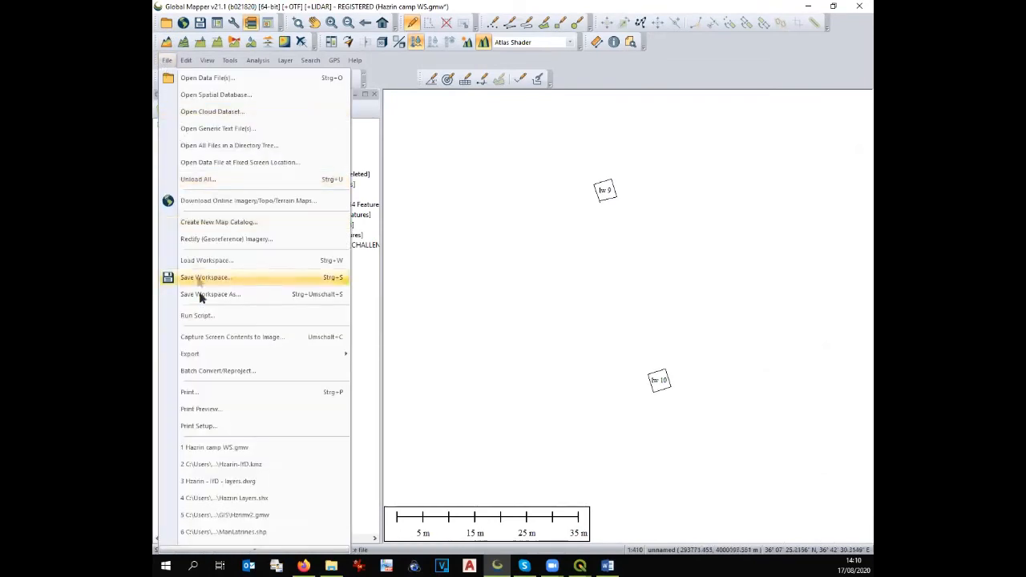
mouse_move(280, 357)
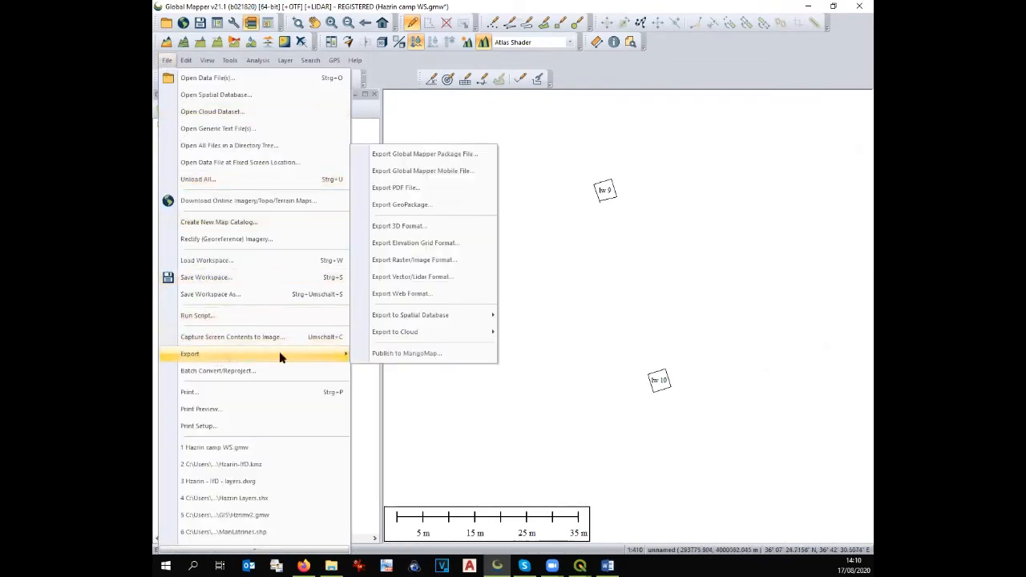
left_click(383, 278)
left_click(496, 324)
left_click(421, 181)
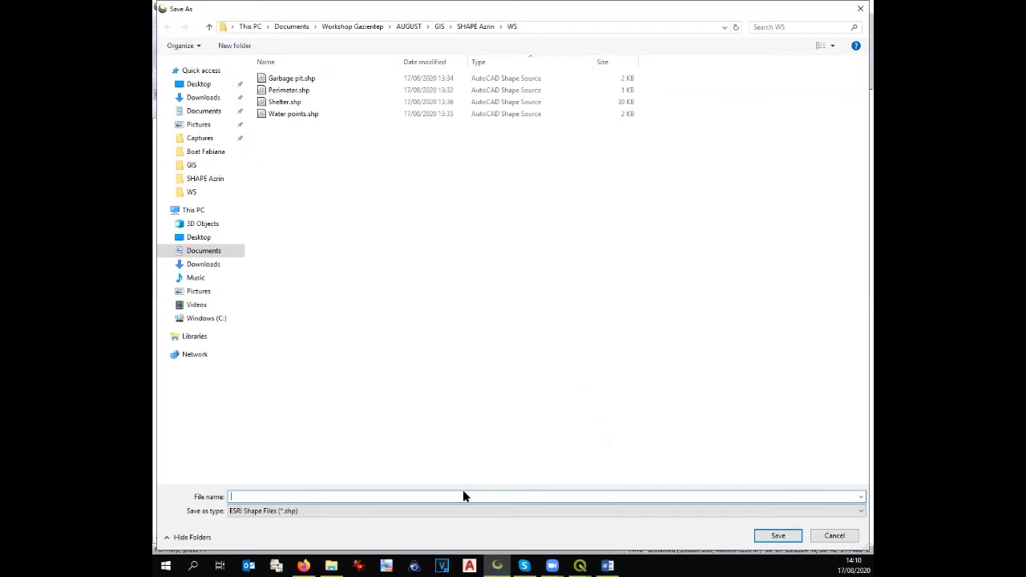
type("Latrine w")
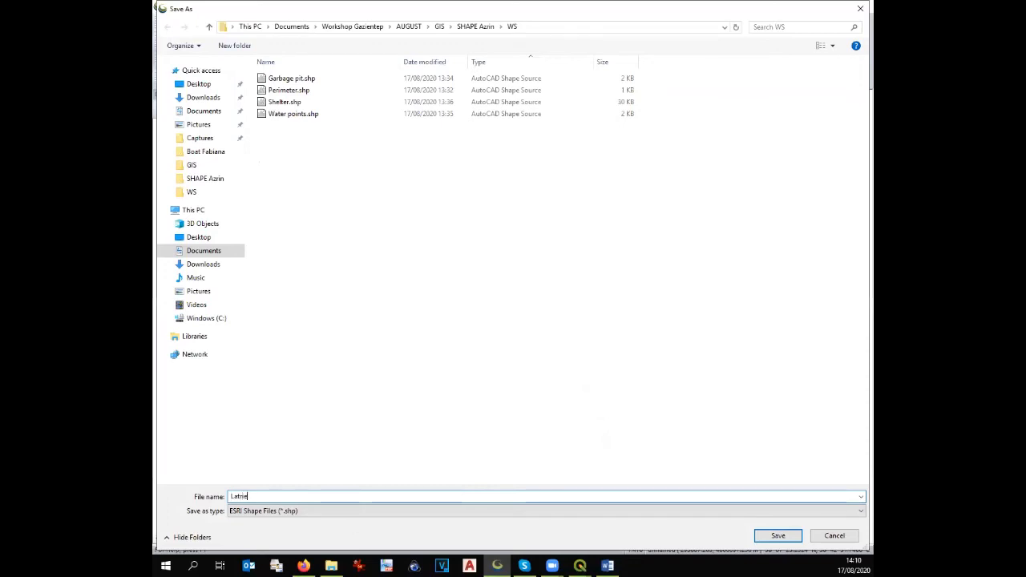
type("omen")
key("Return")
left_click(491, 441)
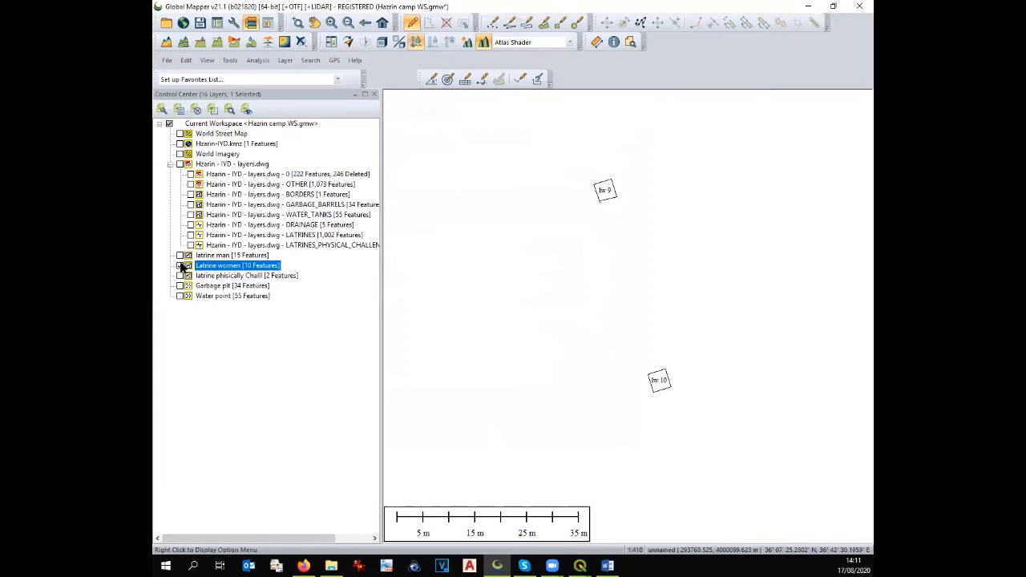
Switch to the Hazrim Overview layout in QGIS, review it and return to Global Mapper
left_click(580, 566)
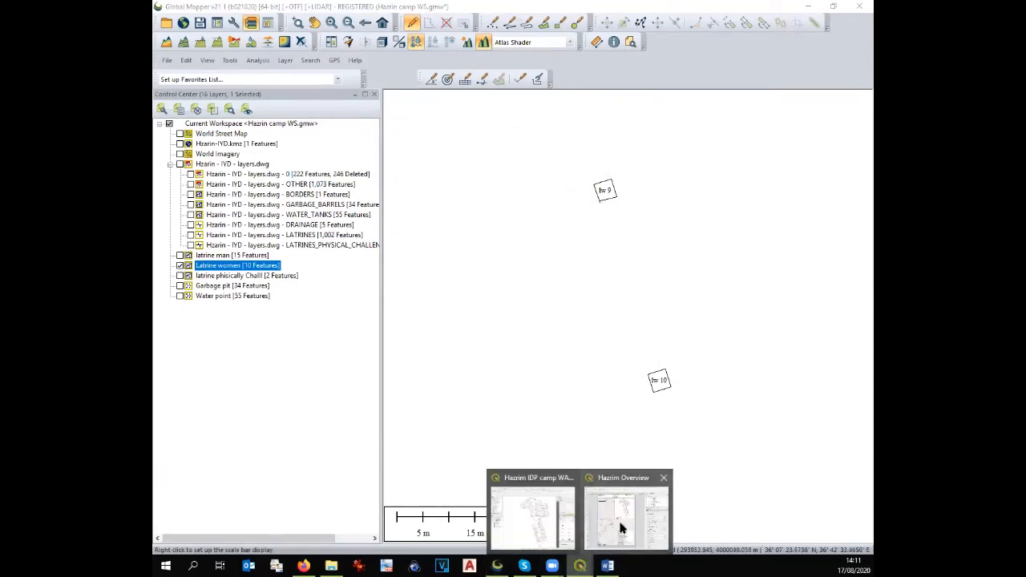
left_click(622, 528)
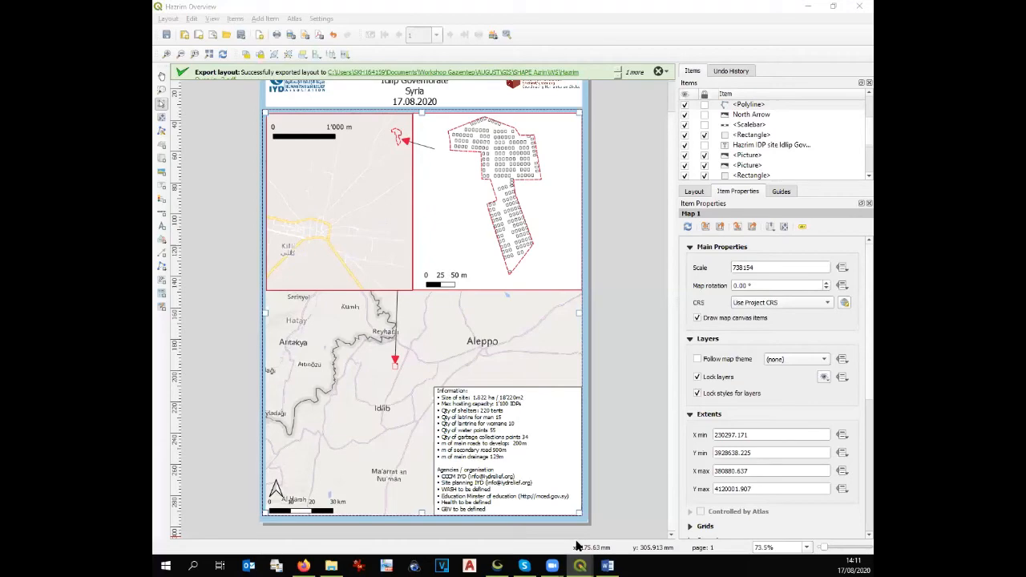
left_click(499, 566)
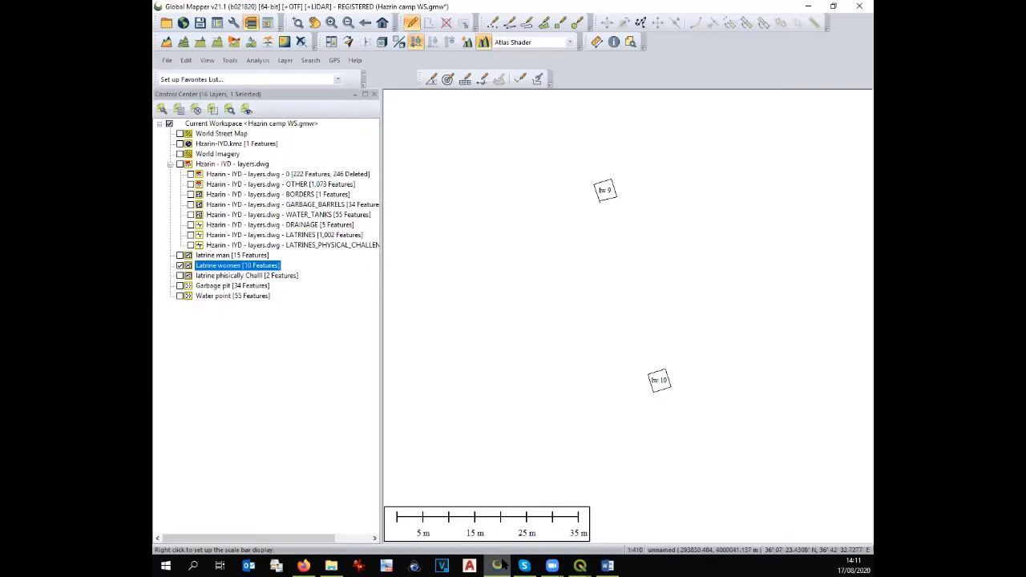
Show only the physically challenged latrine layer and export its areas in Shapefile format as FC latrines to the WS folder
left_click(179, 265)
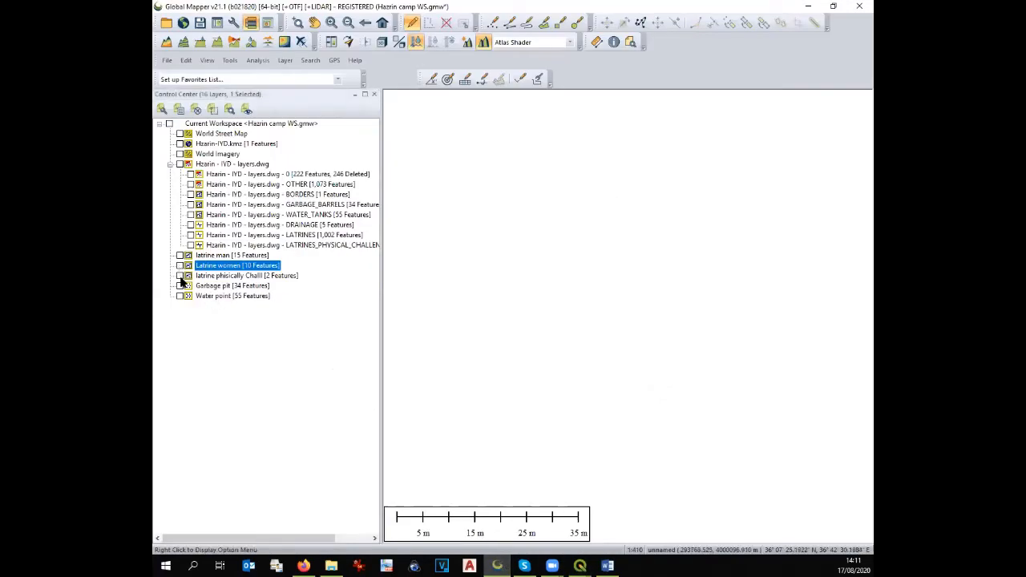
left_click(180, 276)
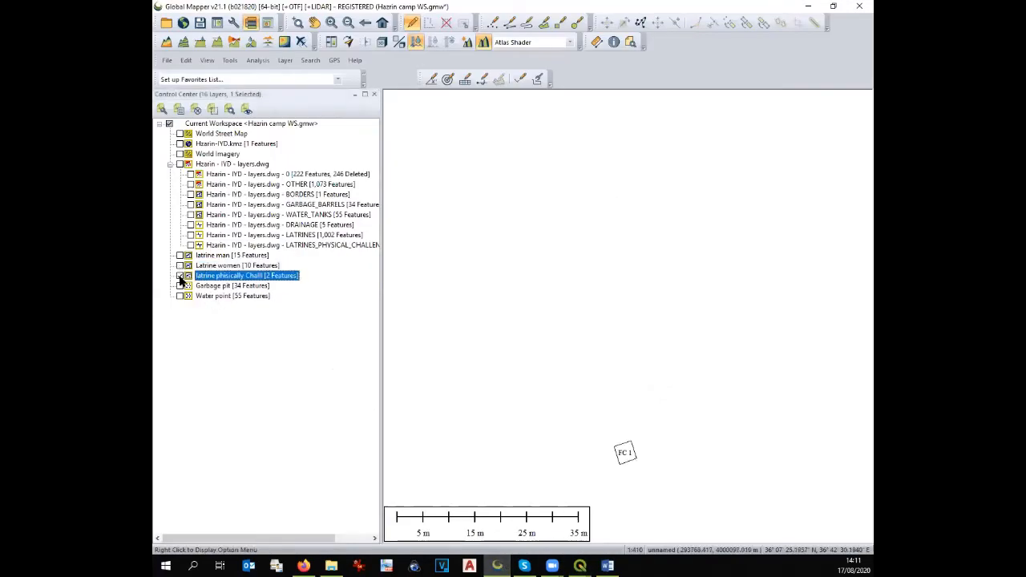
left_click(167, 60)
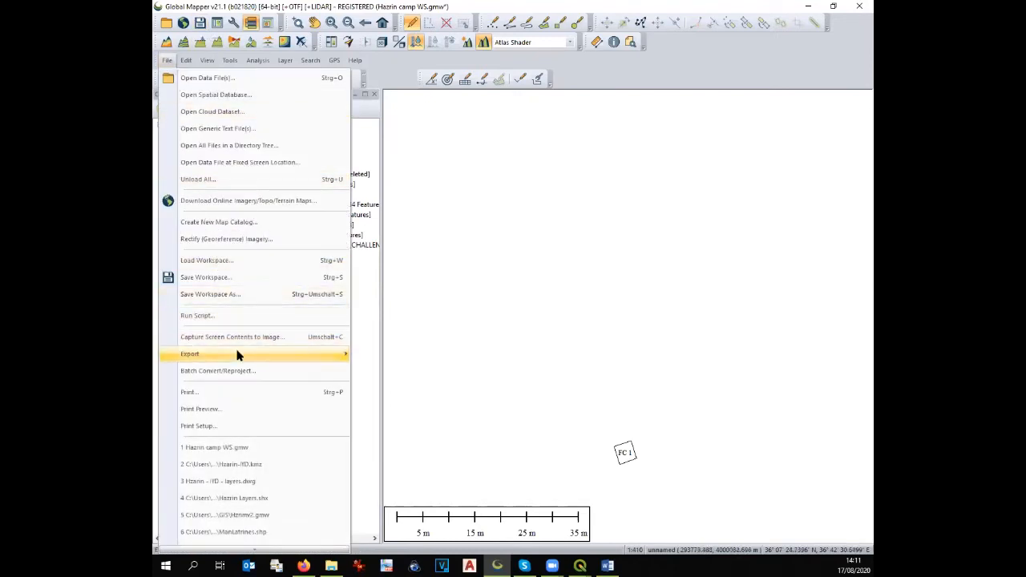
mouse_move(237, 355)
left_click(420, 277)
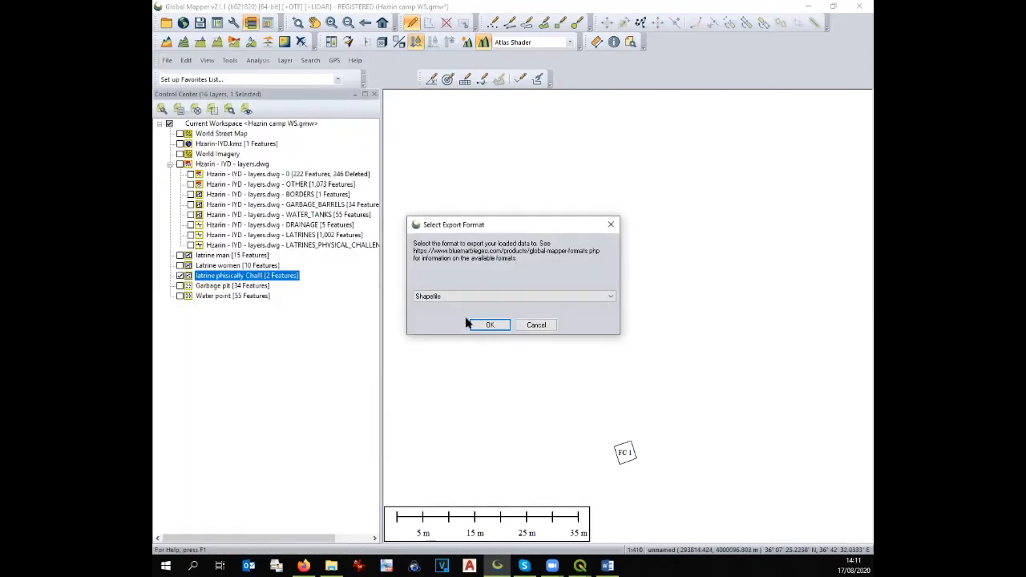
left_click(481, 324)
left_click(416, 181)
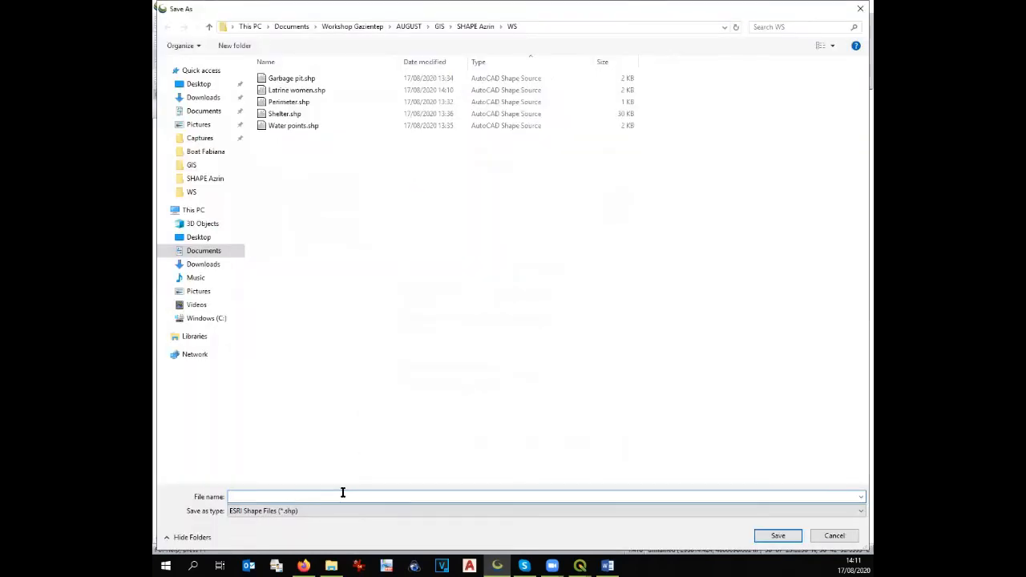
type("FC latrines")
key("Return")
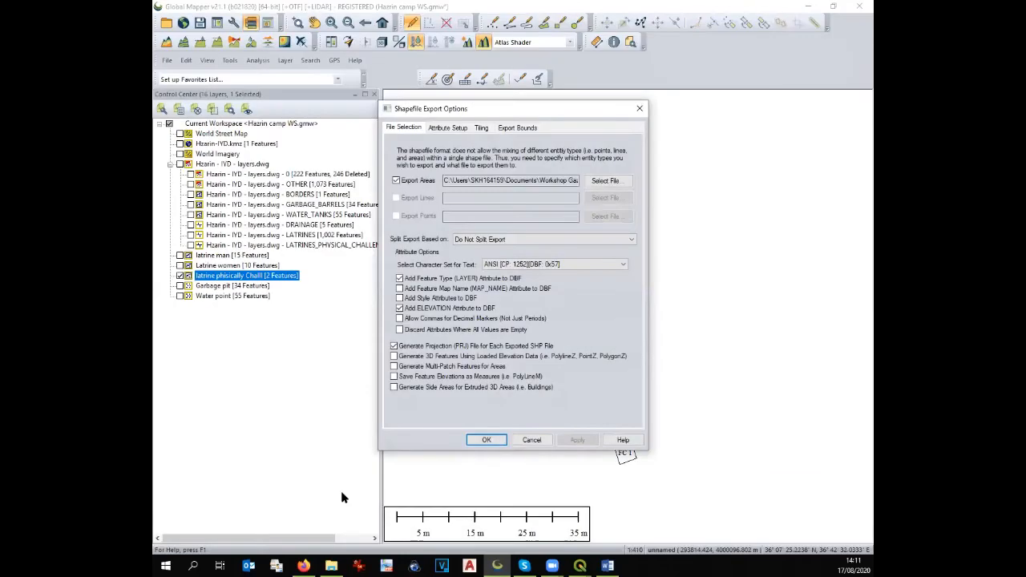
left_click(483, 440)
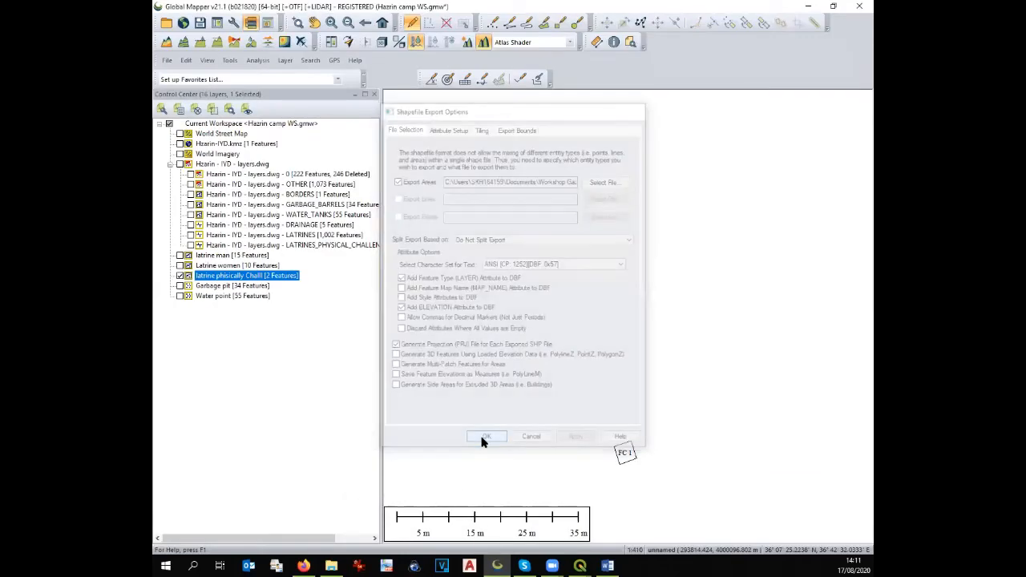
Show only the latrine man layer and export its areas in Shapefile format as Latrine man to the WS folder
left_click(181, 275)
left_click(179, 255)
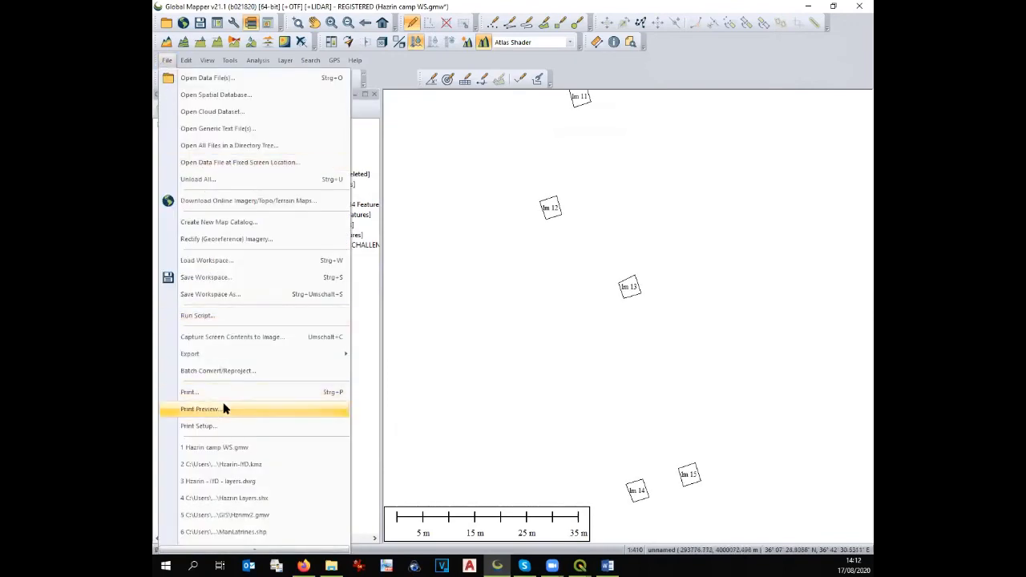
mouse_move(227, 356)
left_click(409, 276)
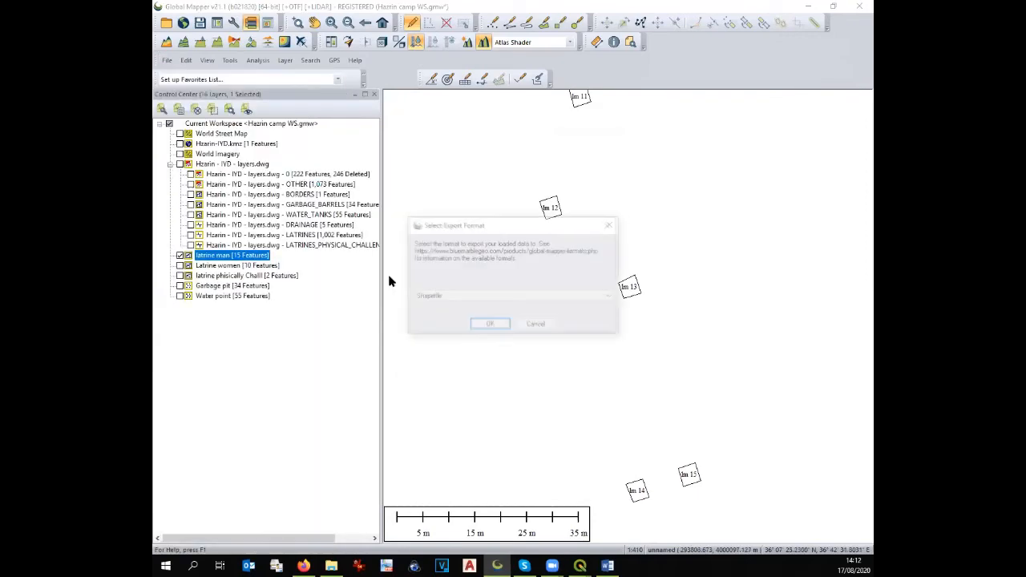
left_click(503, 329)
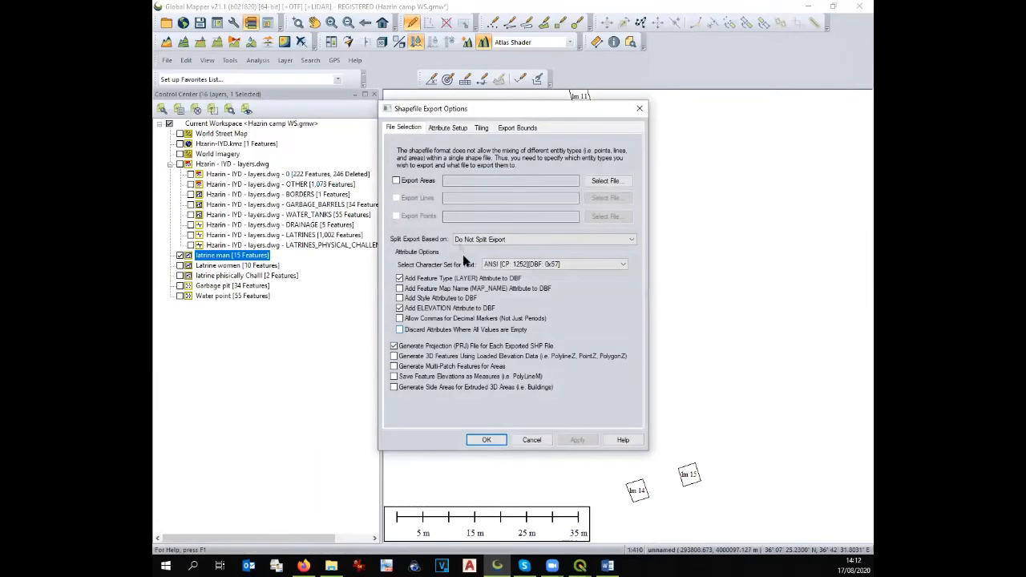
left_click(418, 180)
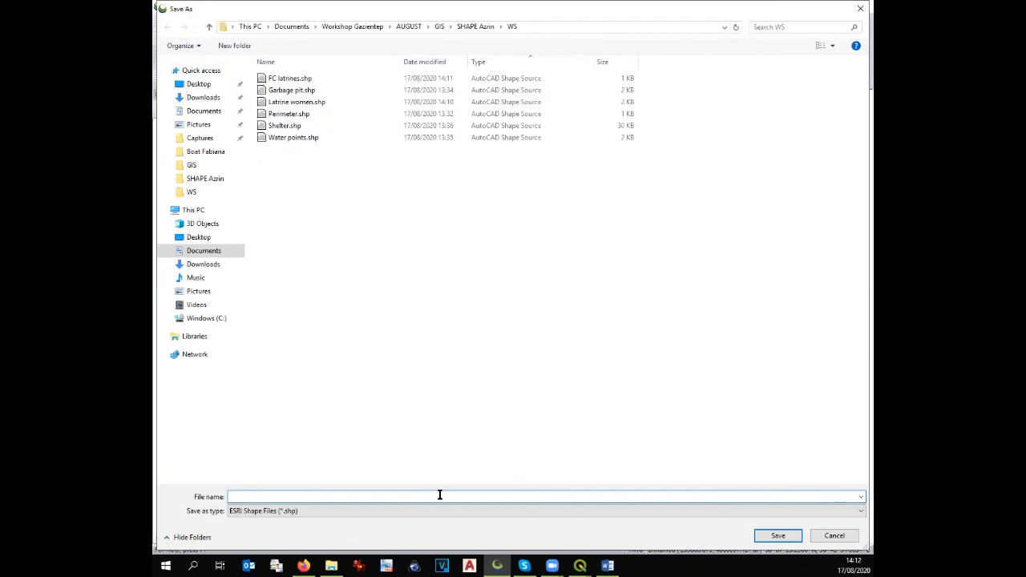
type("Lat")
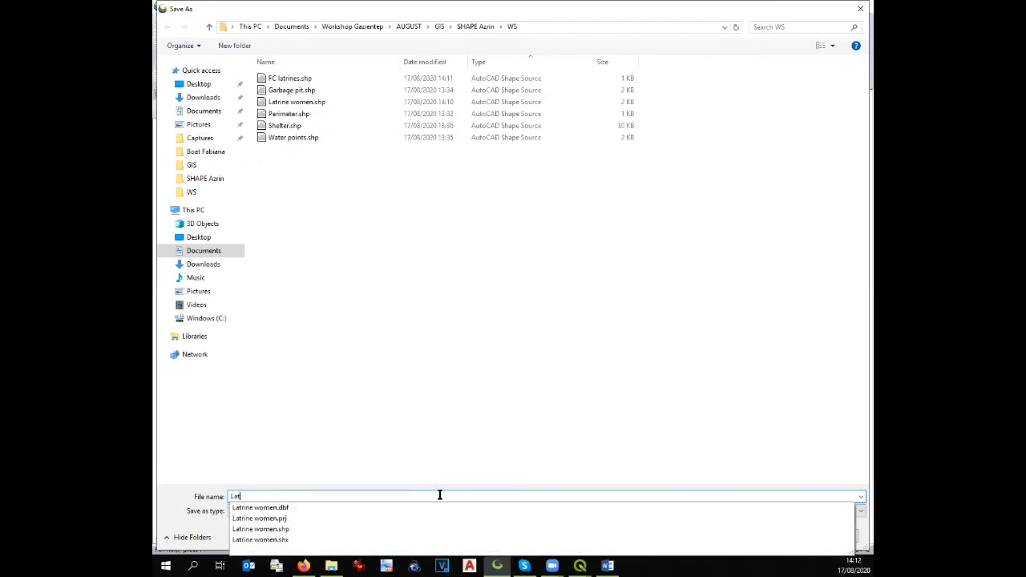
type("rine man")
key("Return")
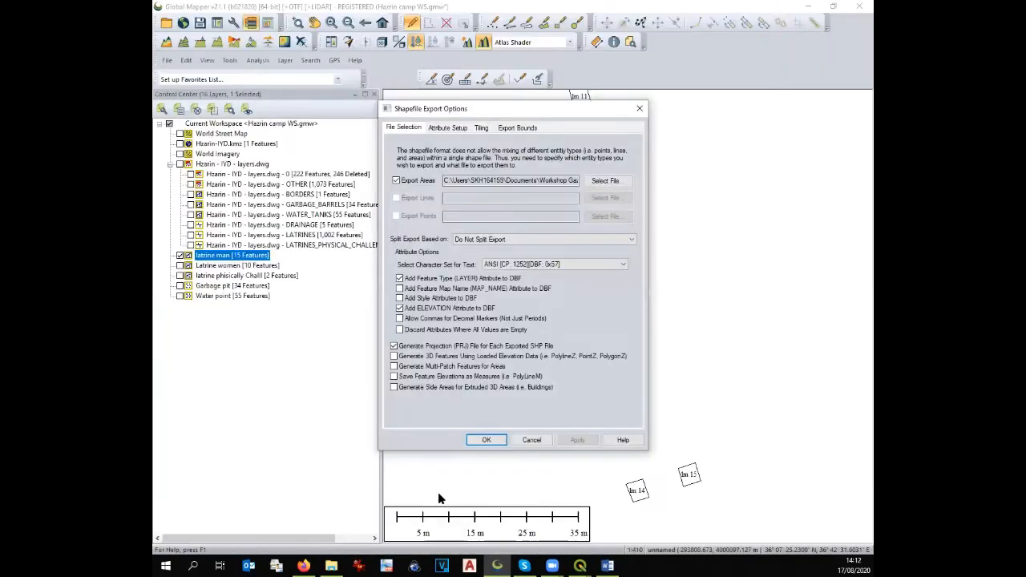
left_click(487, 439)
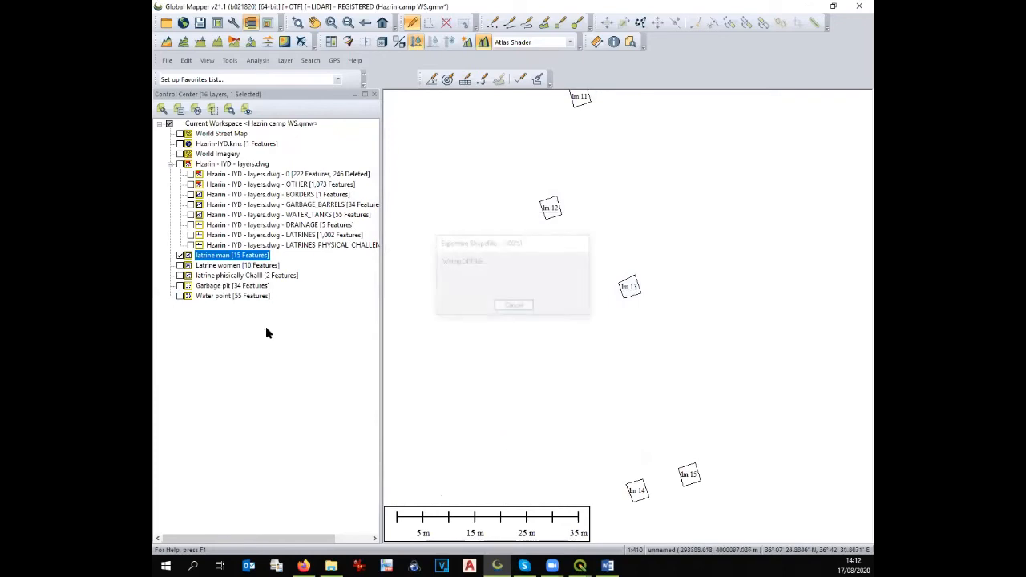
Keep the latrine man layer displayed and select all of its features with the Digitizer Tool
left_click(180, 256)
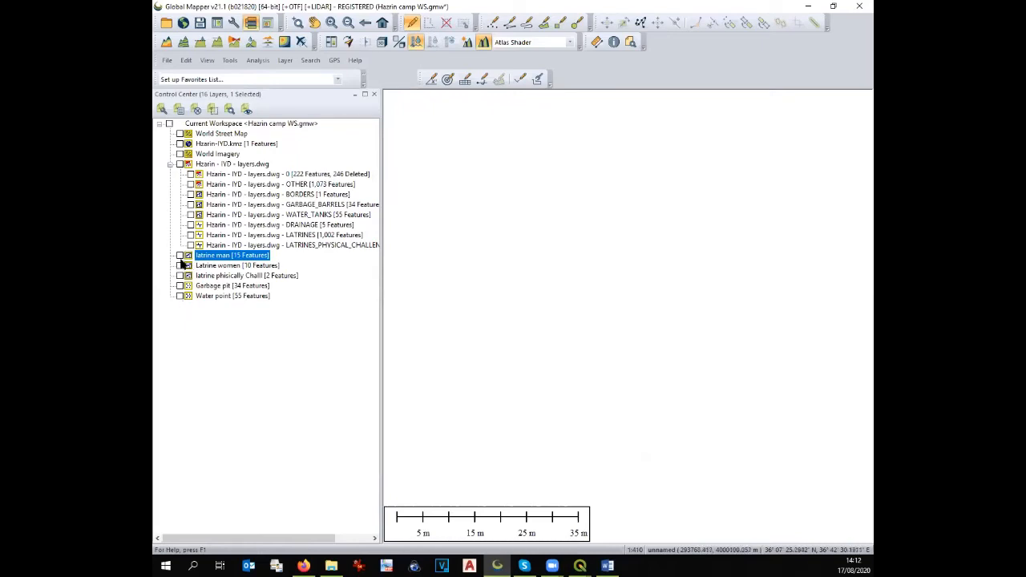
left_click(181, 256)
scroll(651, 416, "down", 5)
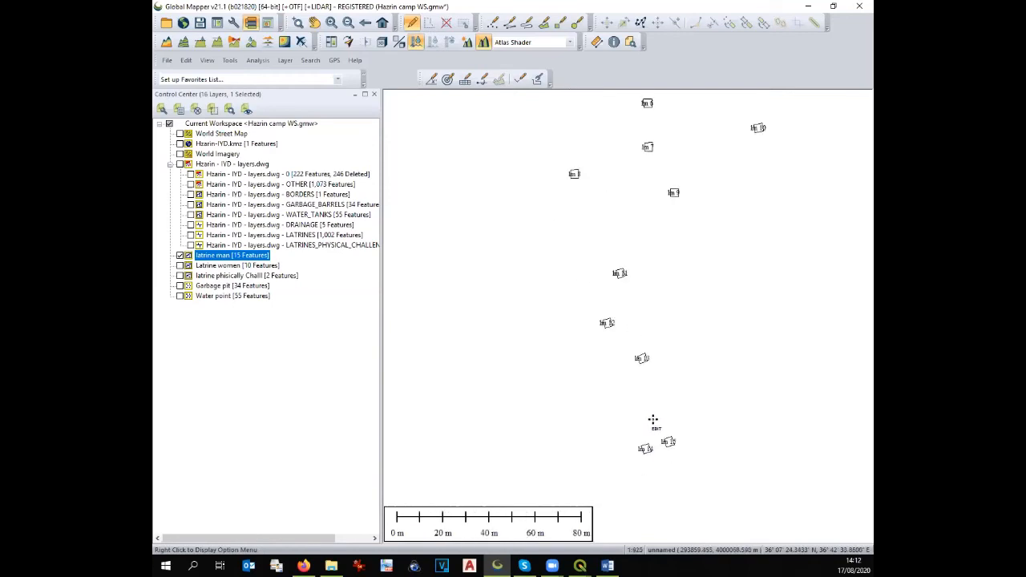
right_click(243, 258)
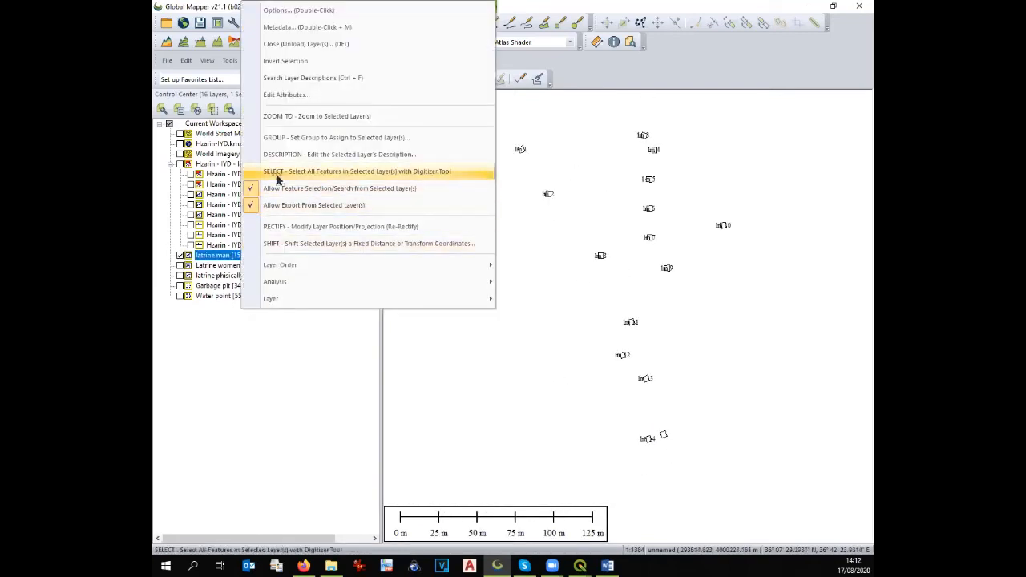
left_click(273, 171)
Create centroid points for the selected men's latrine areas, named Latrine Dot, in a new layer called Latrine Man Icon
right_click(598, 253)
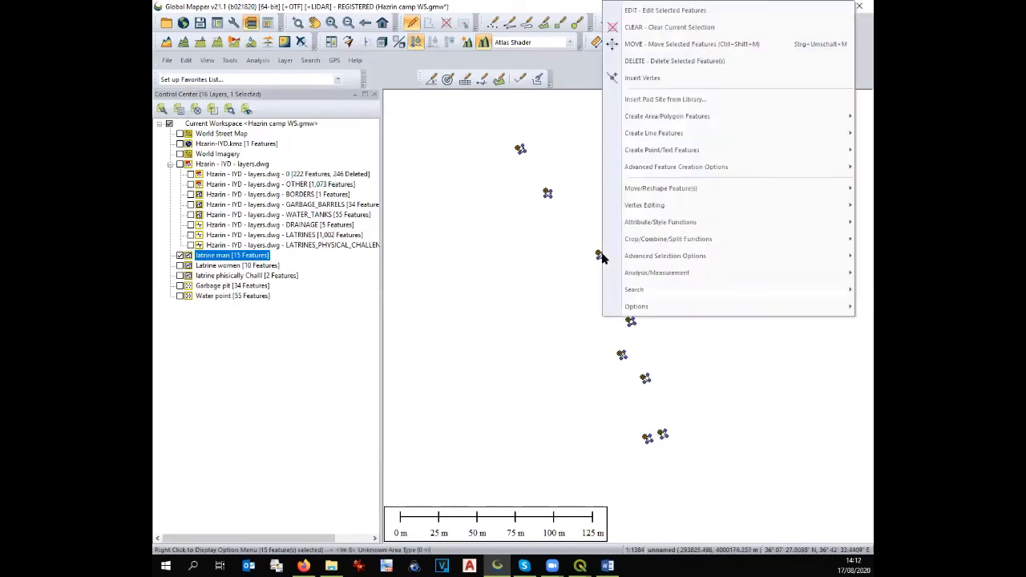
mouse_move(652, 166)
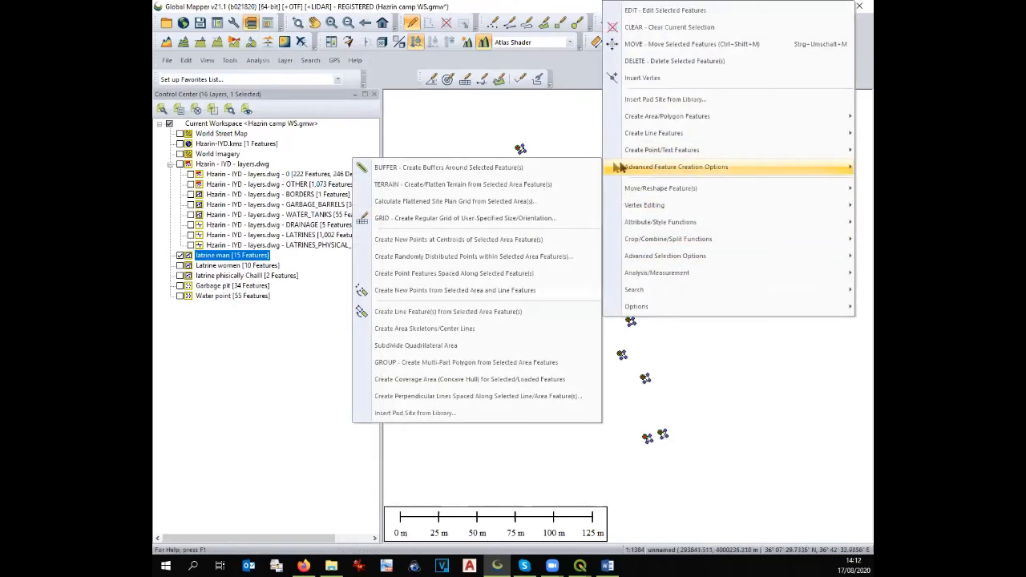
left_click(543, 239)
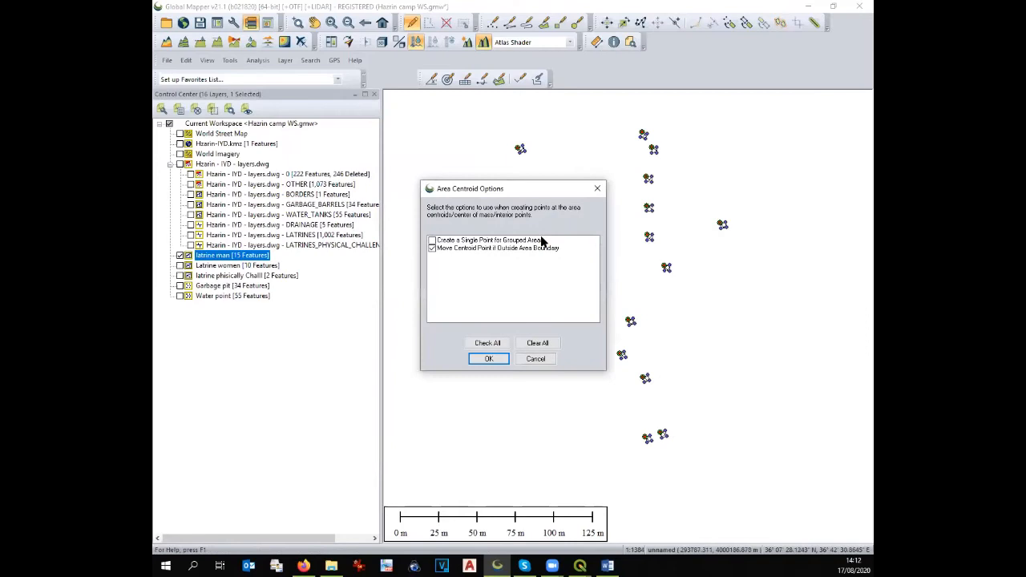
left_click(491, 360)
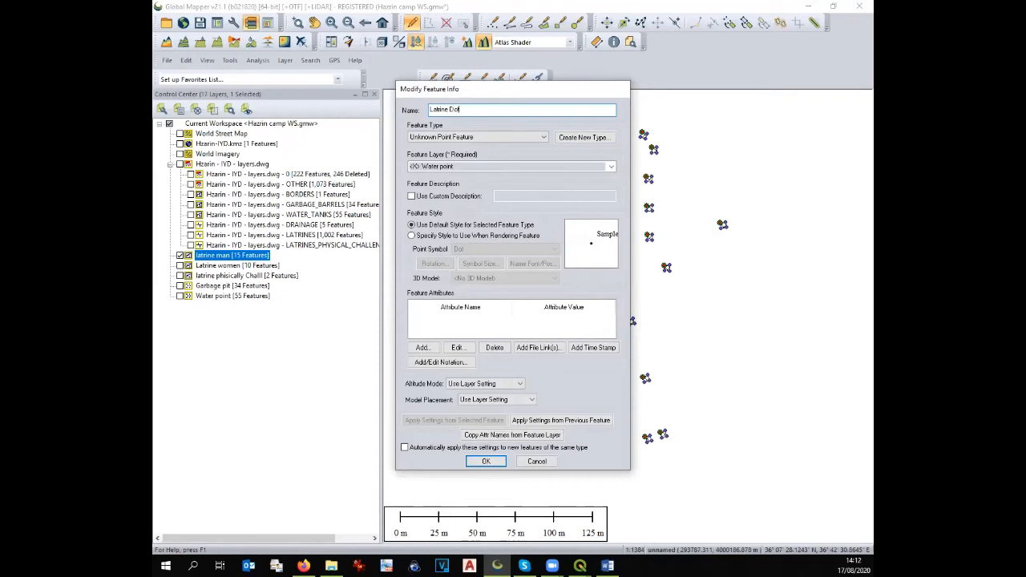
left_click(613, 167)
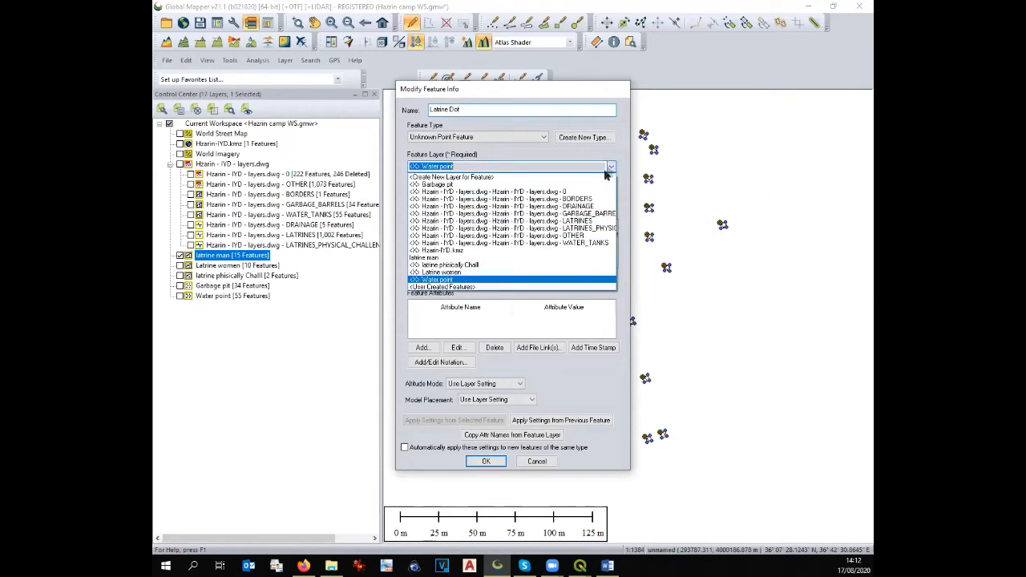
left_click(600, 177)
type("Latrine Man Icon")
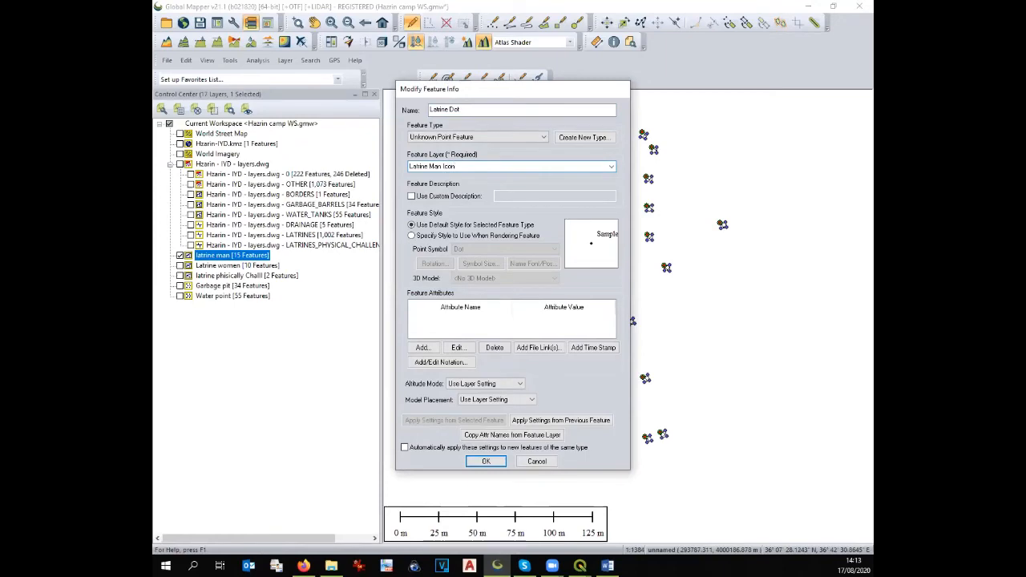
key("Return")
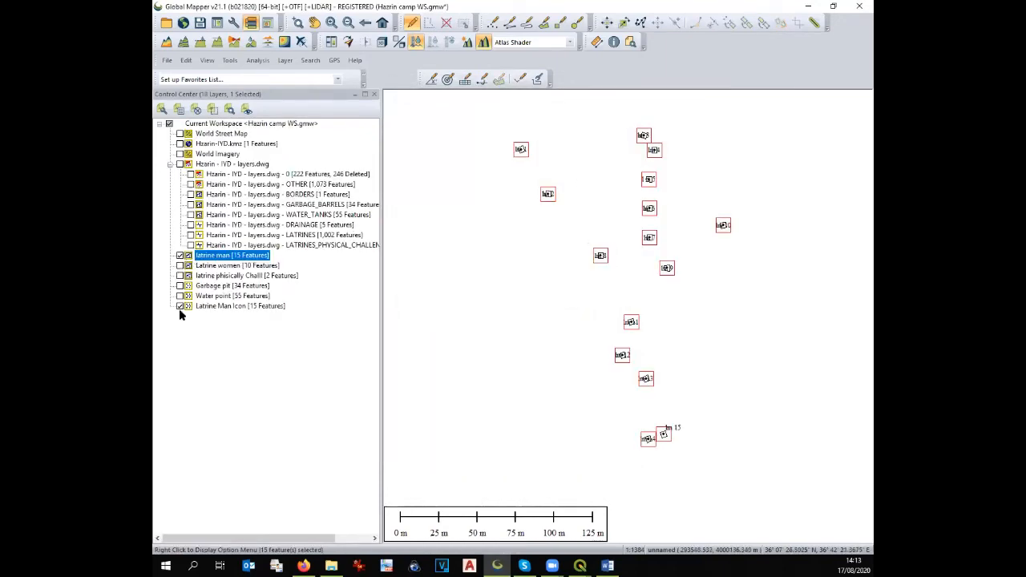
Hide the latrine man areas and export the centroid points in Shapefile format as Latrine Man Icon to the WS folder
left_click(181, 256)
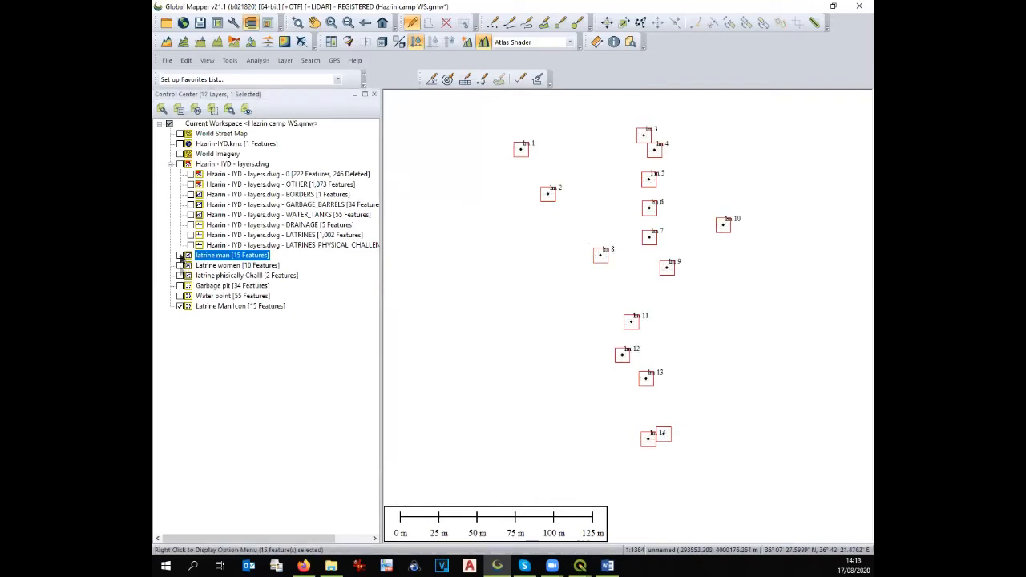
left_click(168, 60)
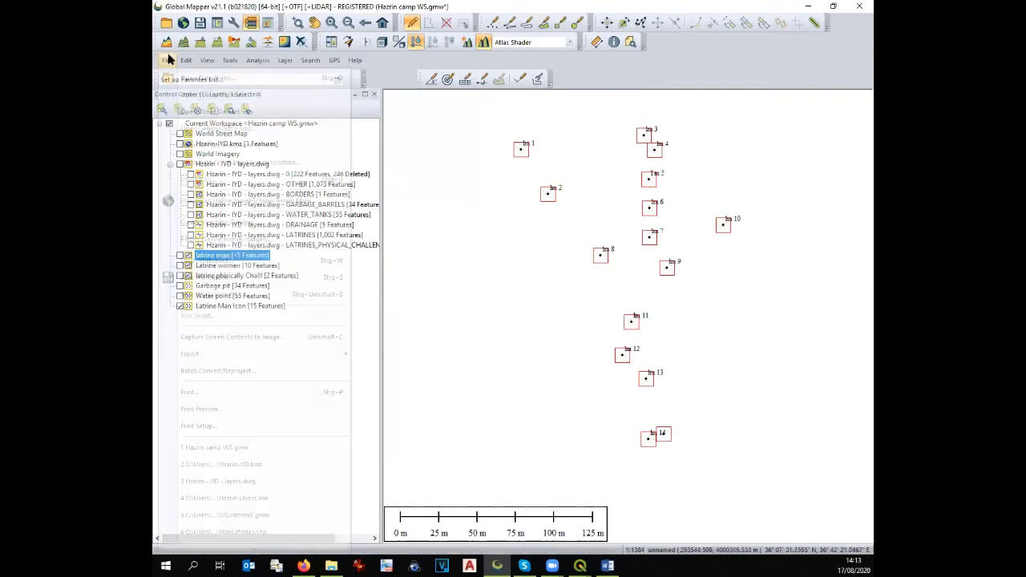
mouse_move(251, 355)
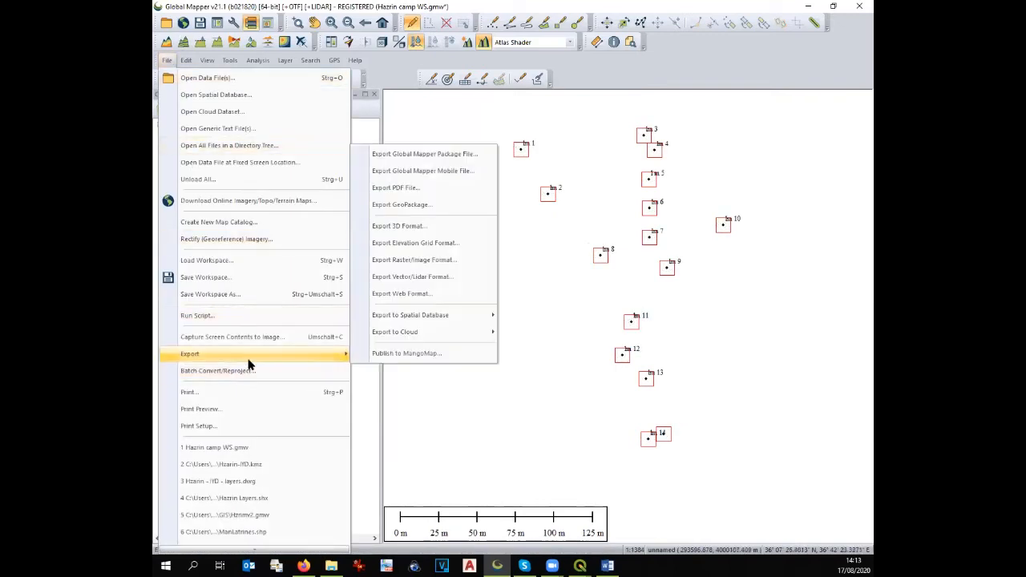
left_click(405, 278)
left_click(488, 324)
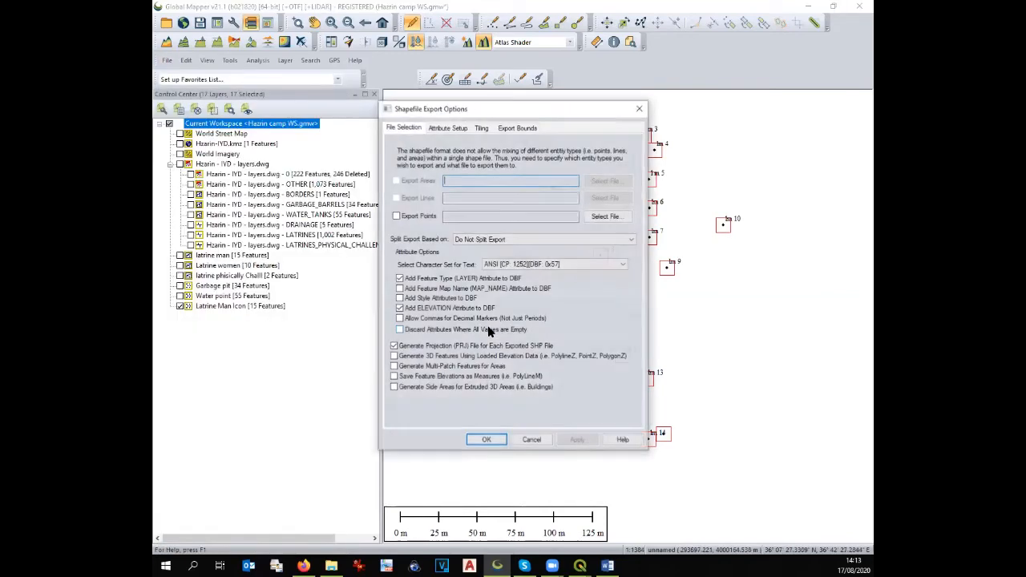
left_click(417, 216)
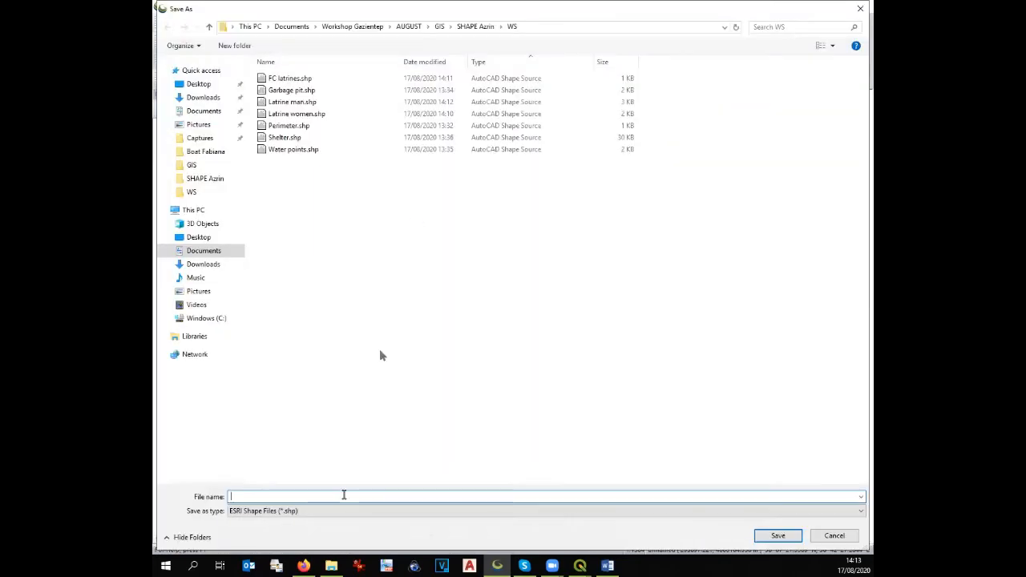
type("Latrine Ma")
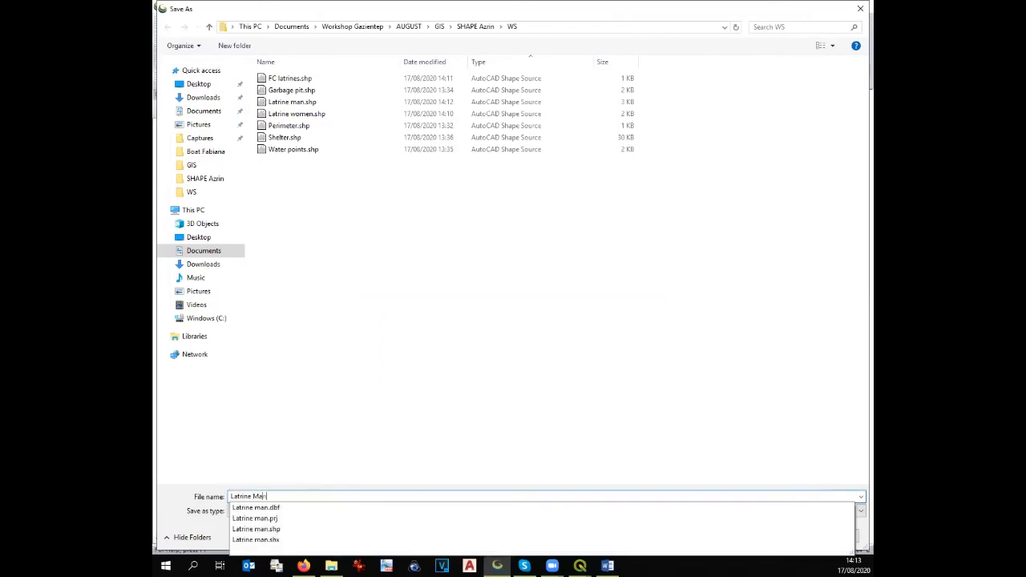
type("n Icon")
key("Return")
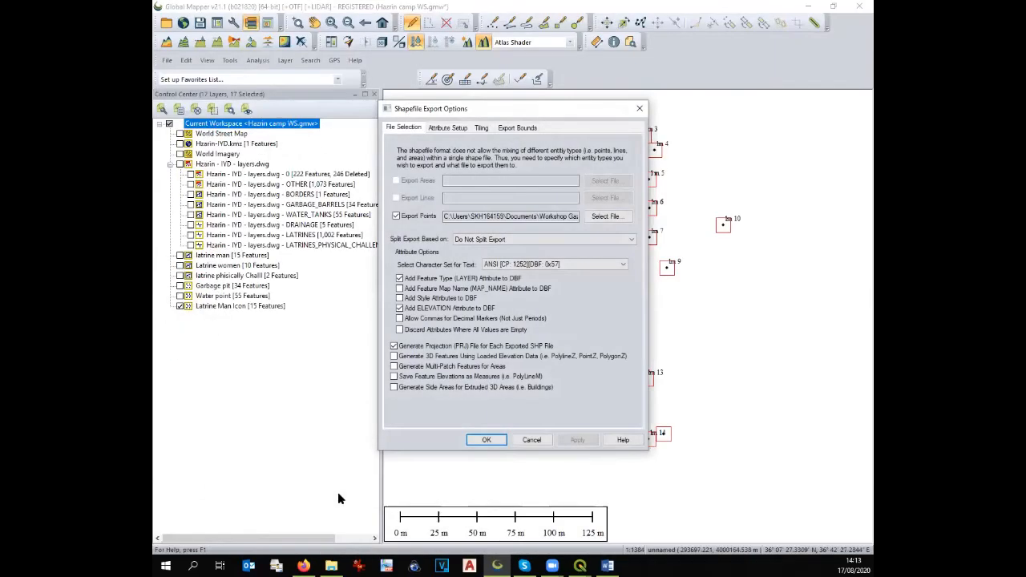
left_click(503, 440)
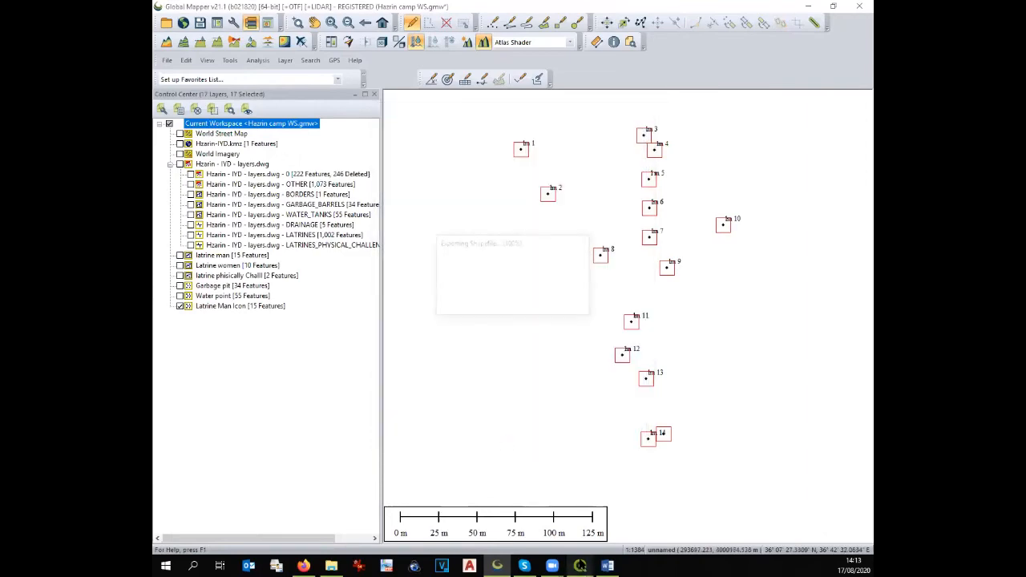
Switch to QGIS and add the FC latrines, Latrine Man Icon, Latrine man and Latrine women shapefiles from the WS folder as vector layers
mouse_move(580, 566)
left_click(564, 545)
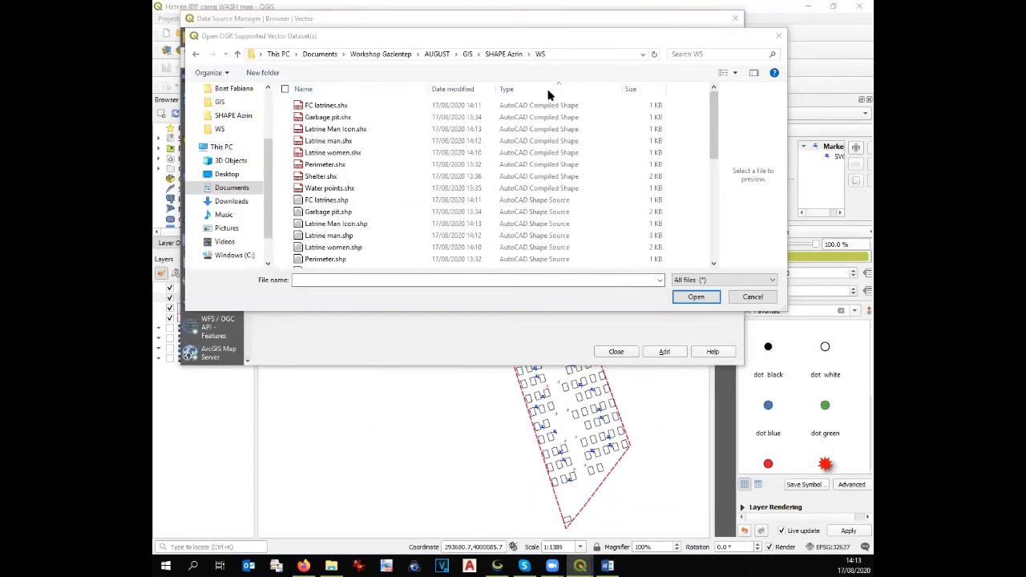
left_click(475, 90)
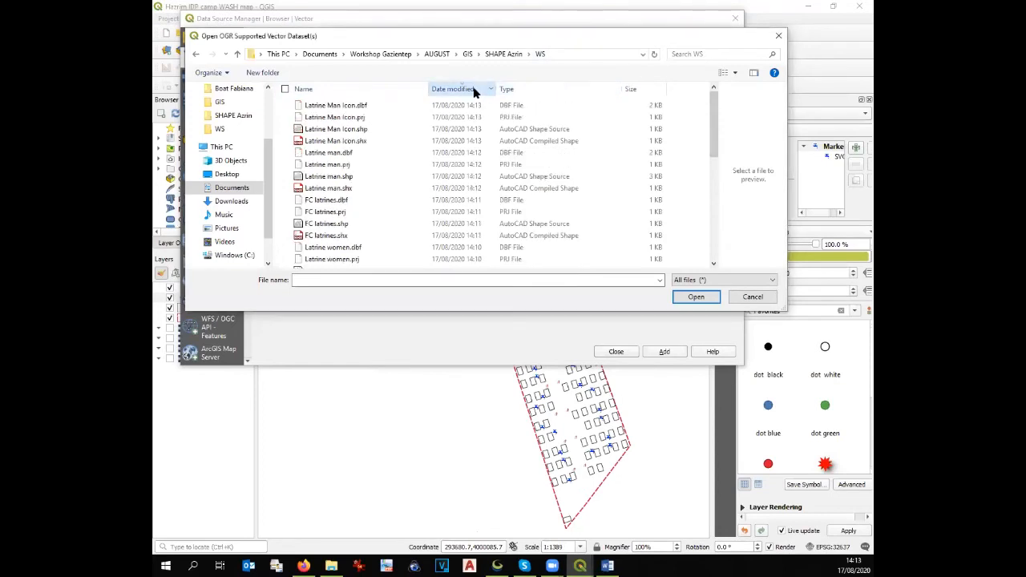
left_click(526, 89)
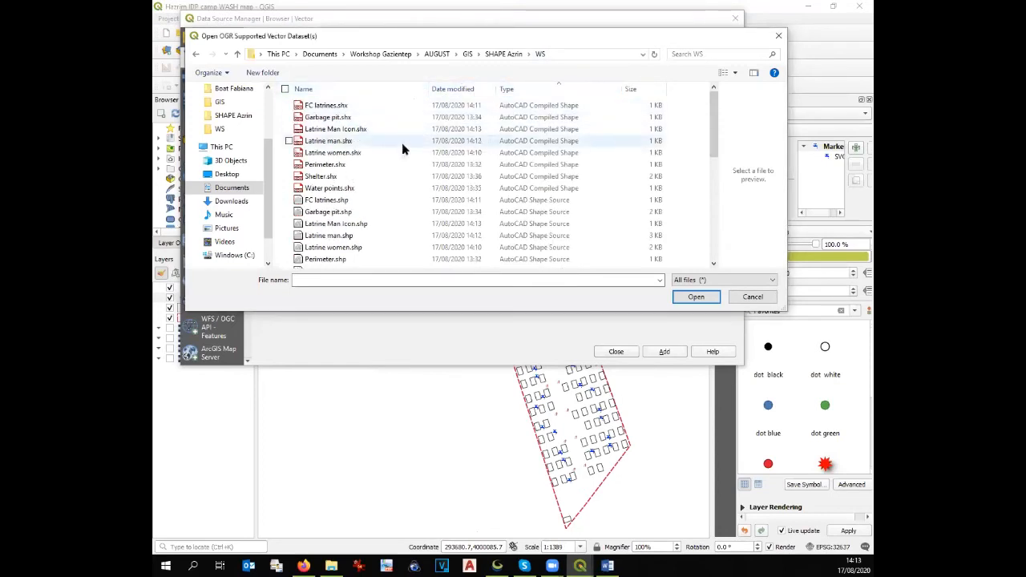
left_click(393, 201)
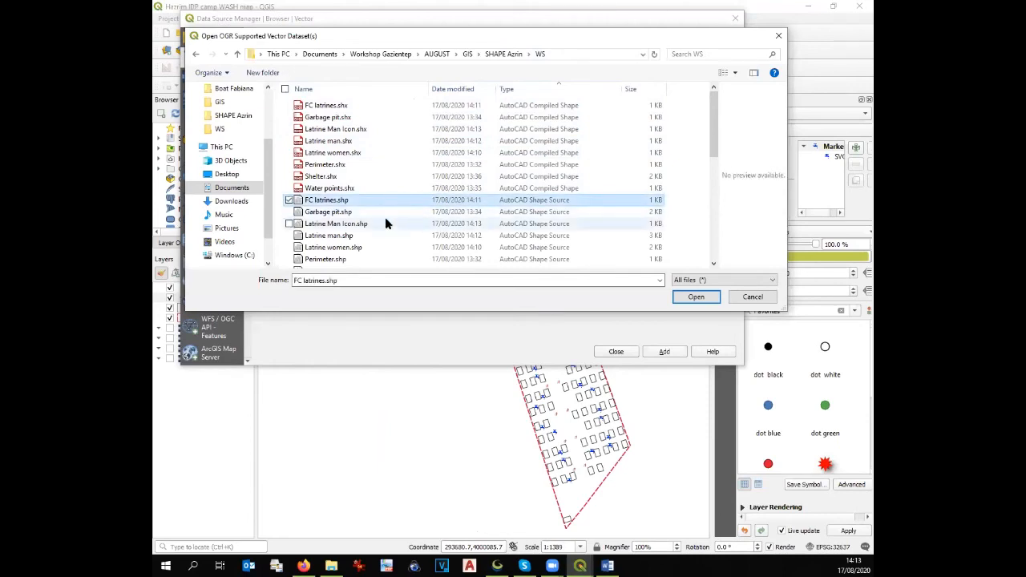
left_click(385, 224, "shift")
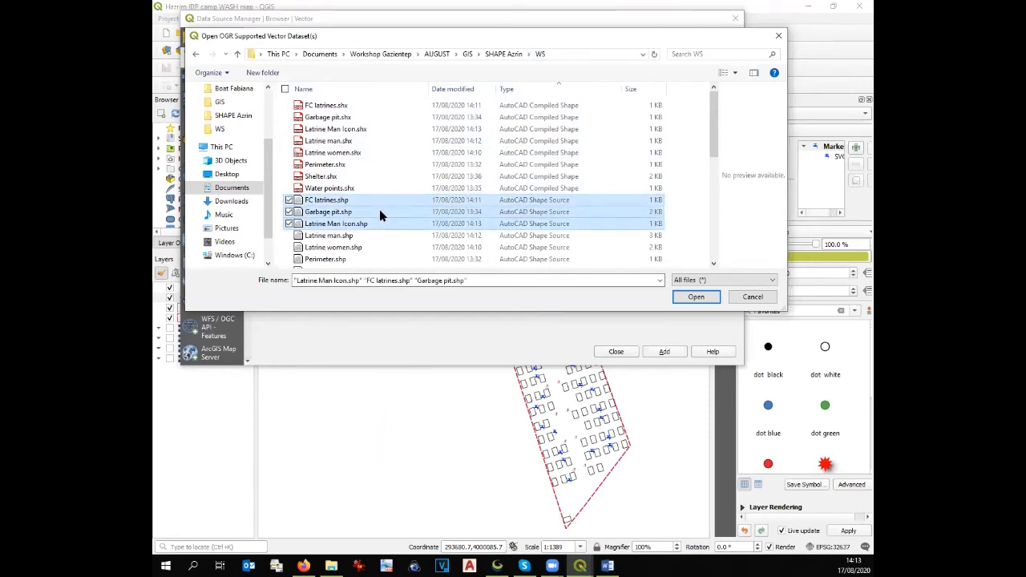
left_click(382, 212)
left_click(382, 203)
left_click(385, 223, "ctrl")
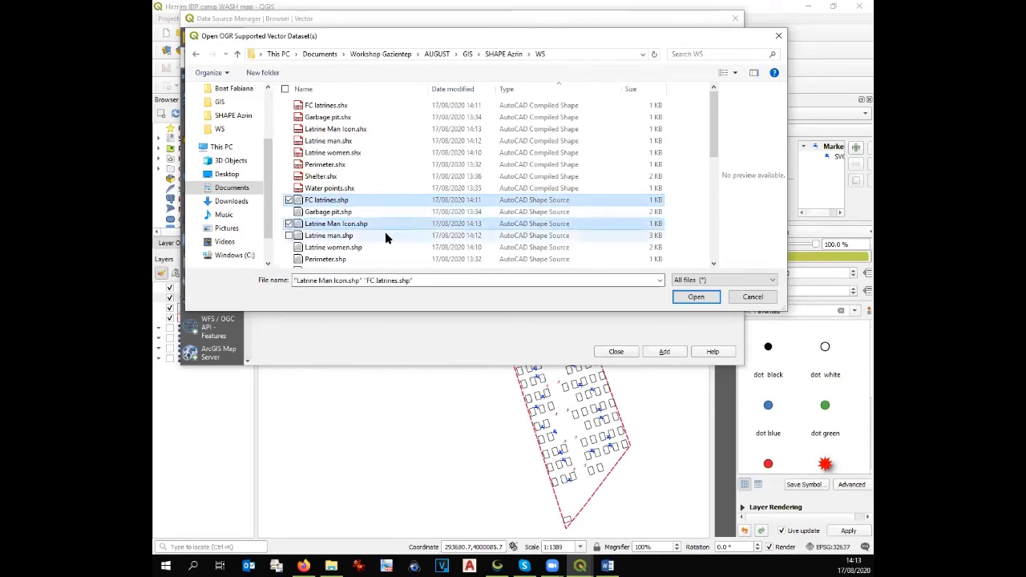
left_click(385, 236, "ctrl")
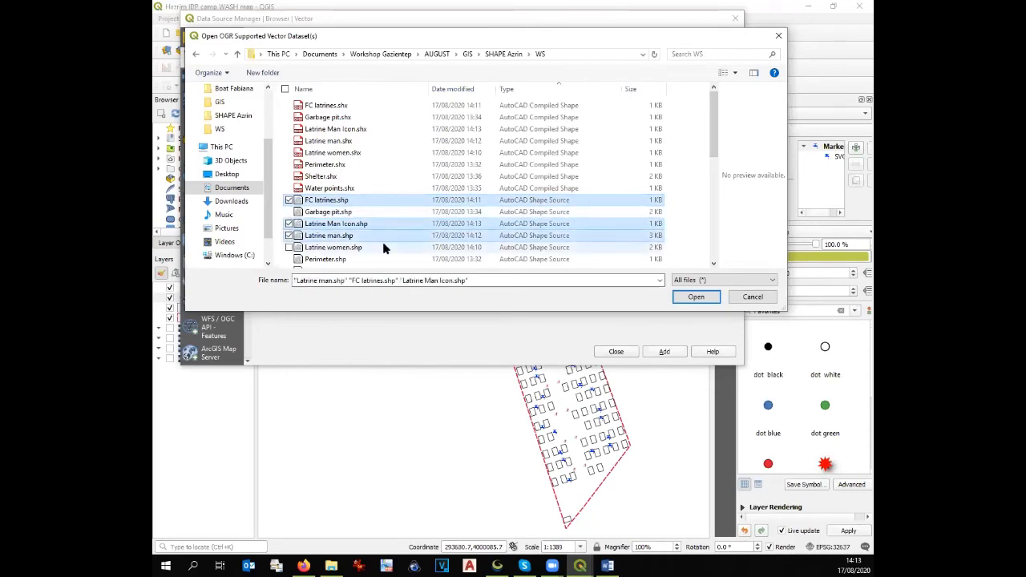
left_click(387, 247, "ctrl")
left_click(699, 298)
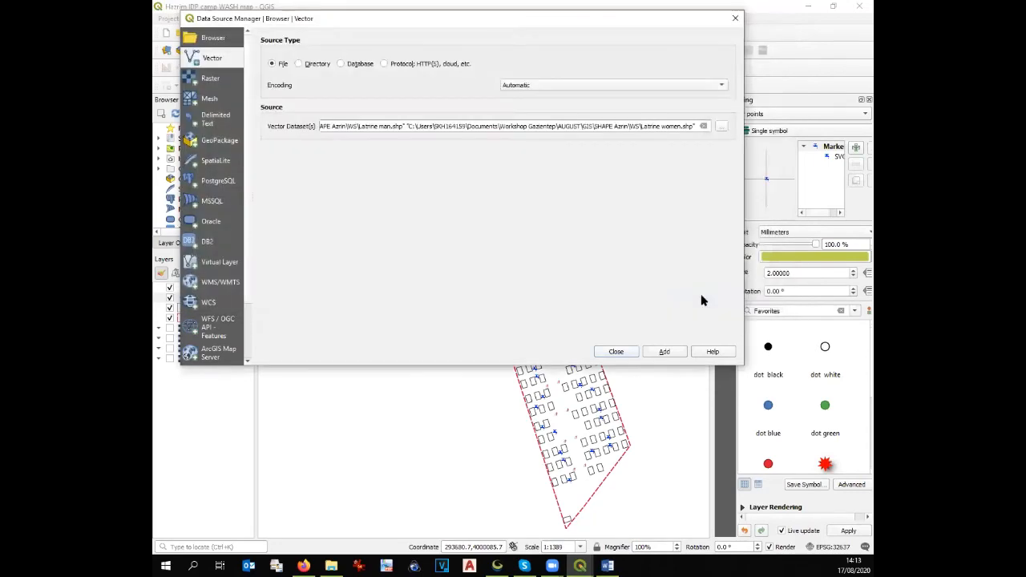
left_click(665, 351)
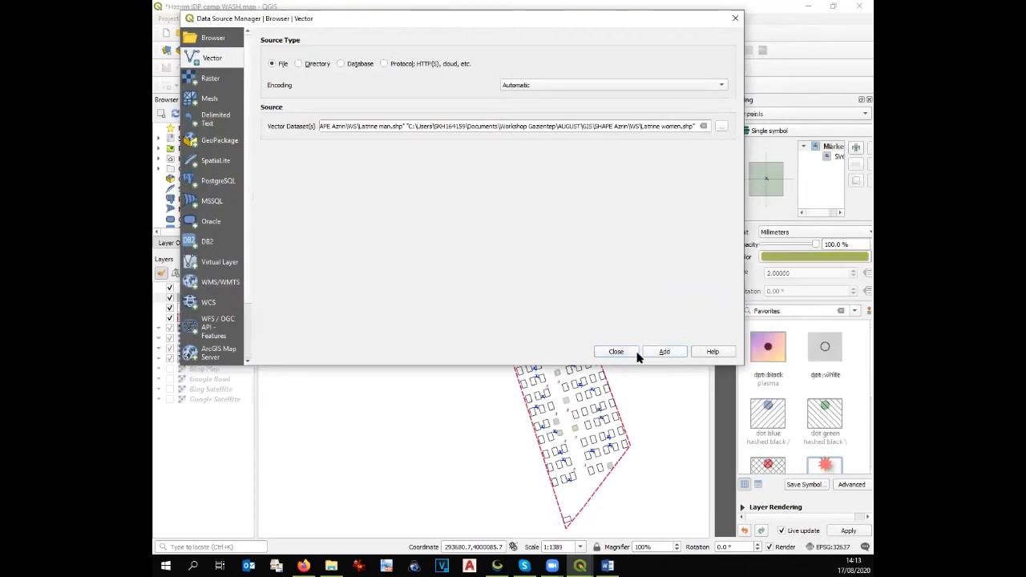
left_click(632, 350)
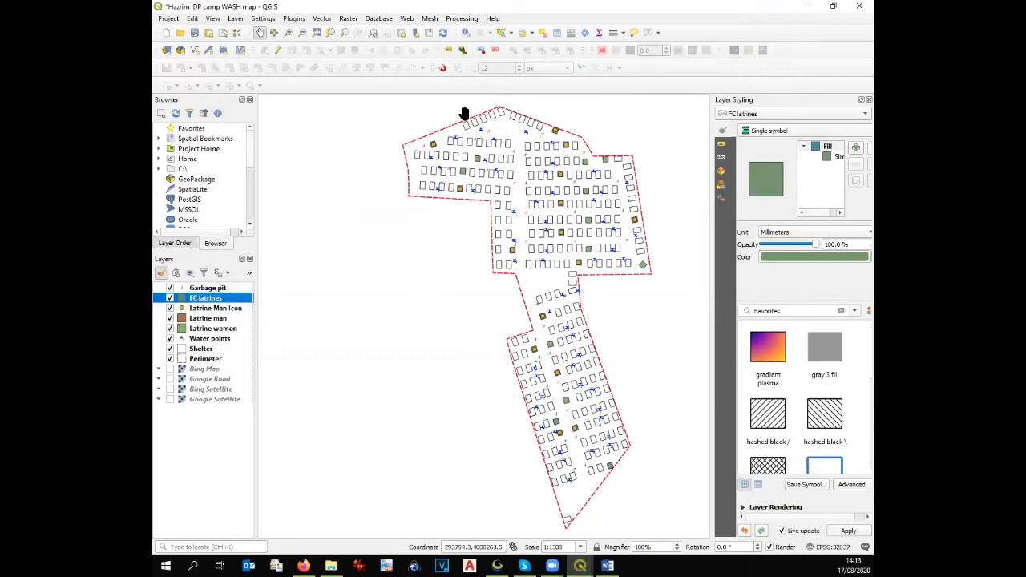
Reorder the layers so Latrine Man Icon and Water points sit above the latrine areas, with FC latrines below Latrine women
scroll(511, 141, "up", 1)
scroll(514, 220, "up", 1)
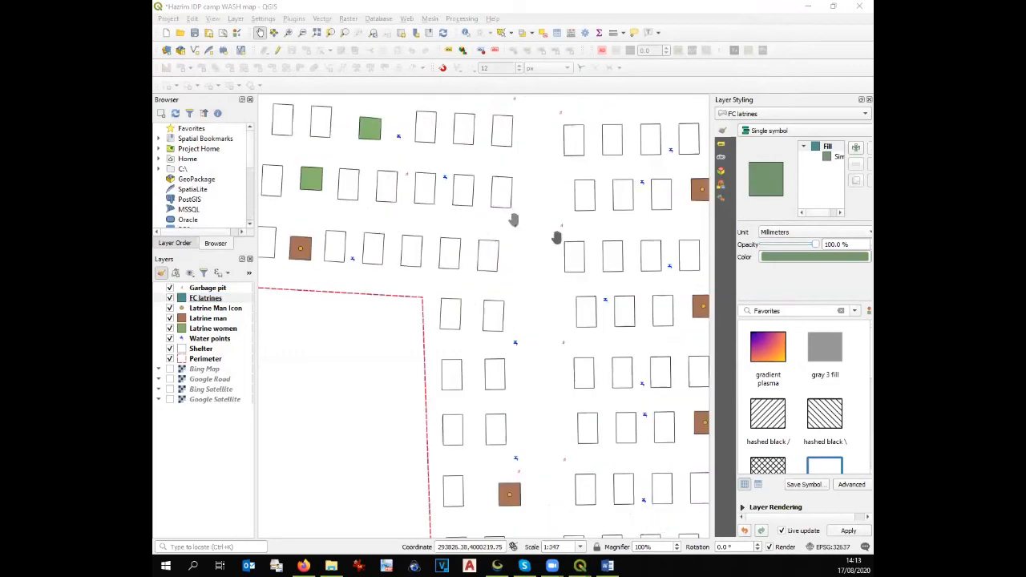
scroll(564, 245, "down", 1)
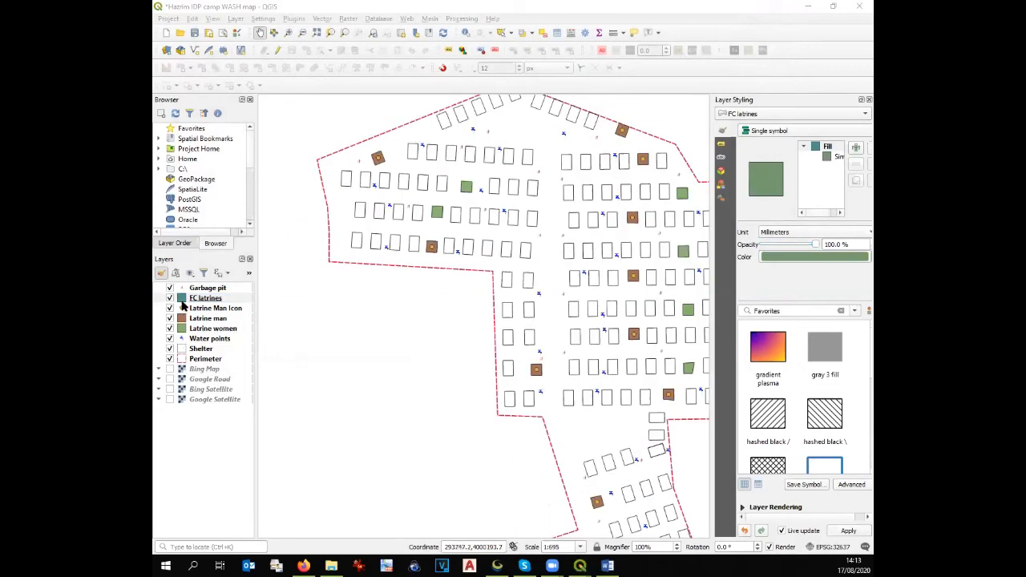
left_click_drag(183, 303, 209, 327)
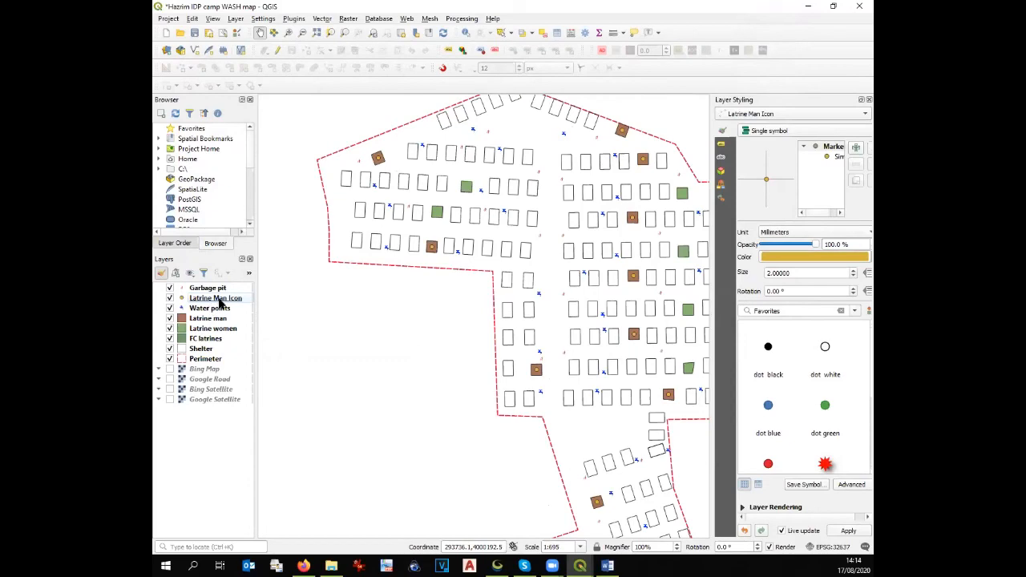
Change the Latrine Man Icon layer's symbol to an SVG marker using the amenity_toilets_men.svg symbol
left_click(220, 299)
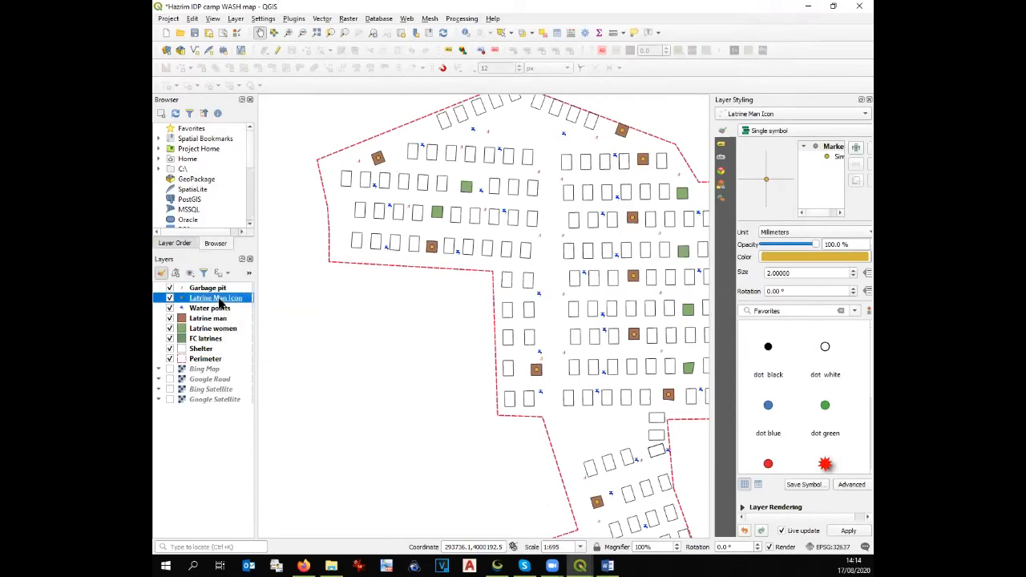
double_click(219, 301)
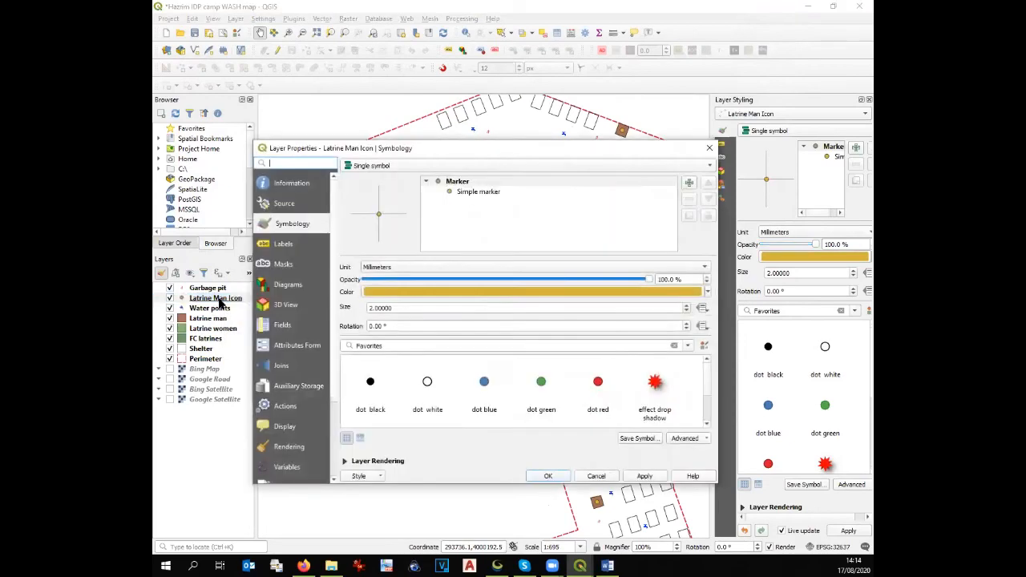
left_click(481, 192)
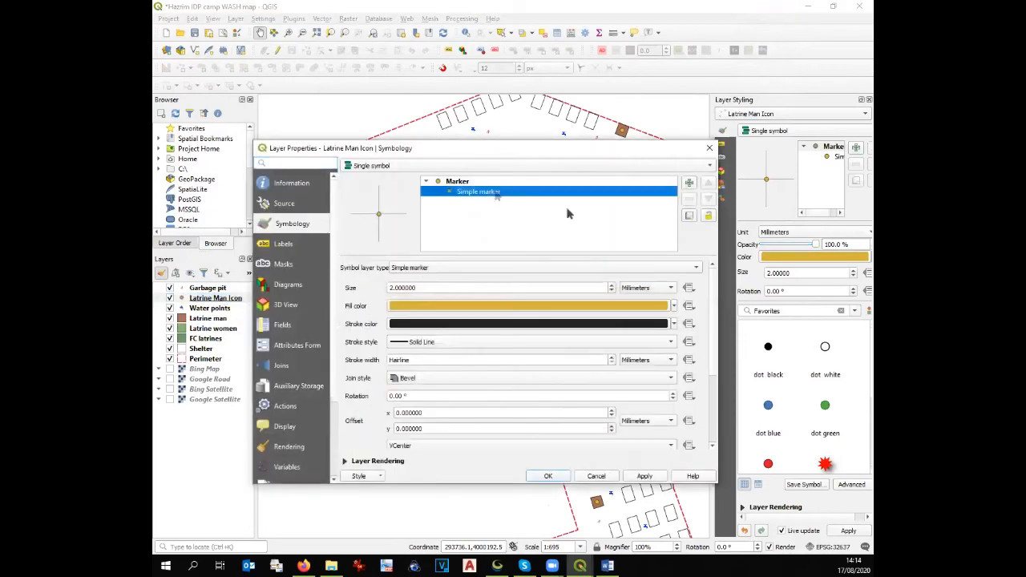
left_click(573, 267)
left_click(563, 279)
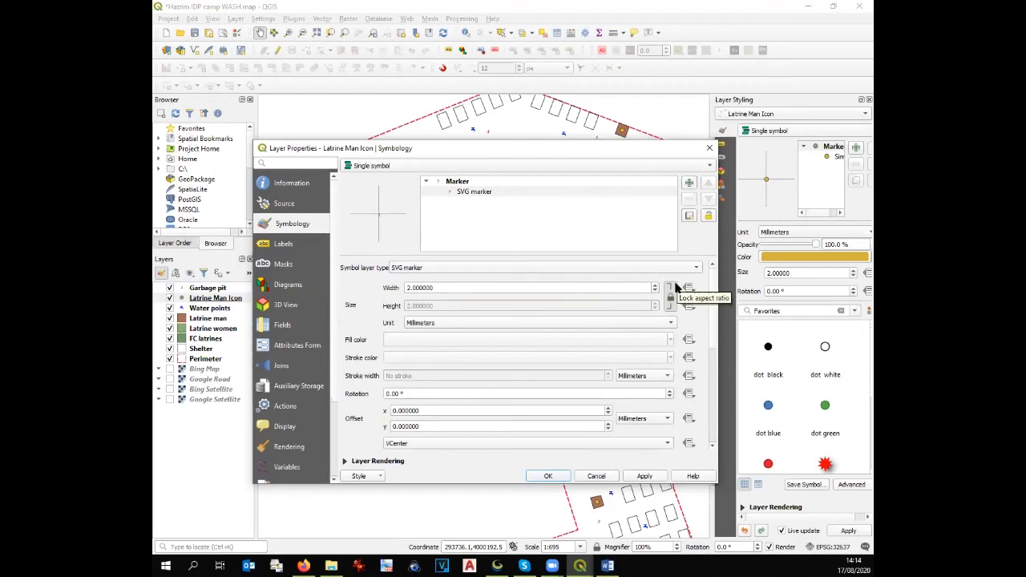
scroll(715, 361, "down", 10)
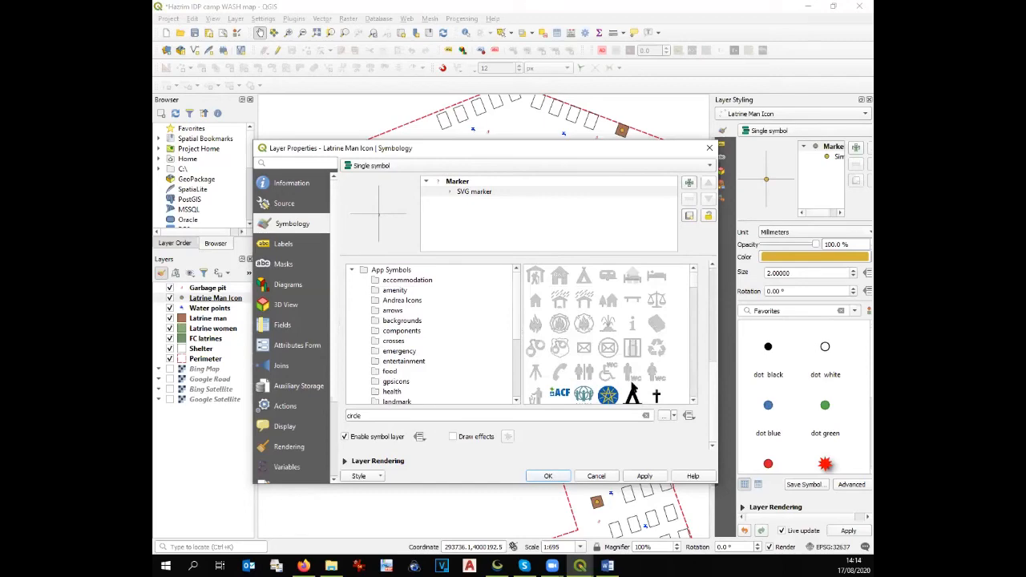
left_click(630, 380)
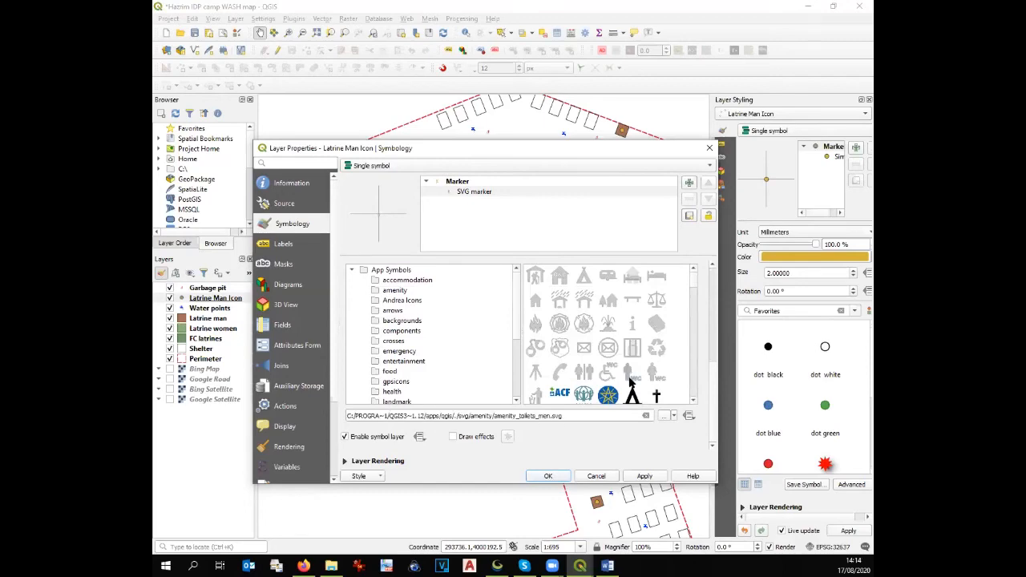
left_click(559, 478)
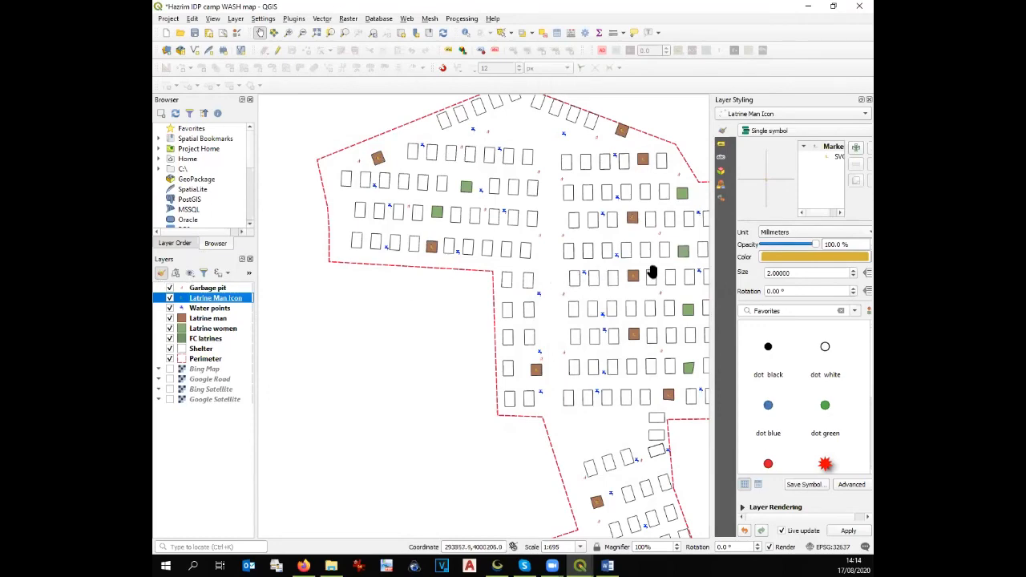
Set the Latrine Man Icon marker size to 4 millimetres
scroll(638, 276, "up", 2)
scroll(638, 276, "up", 3)
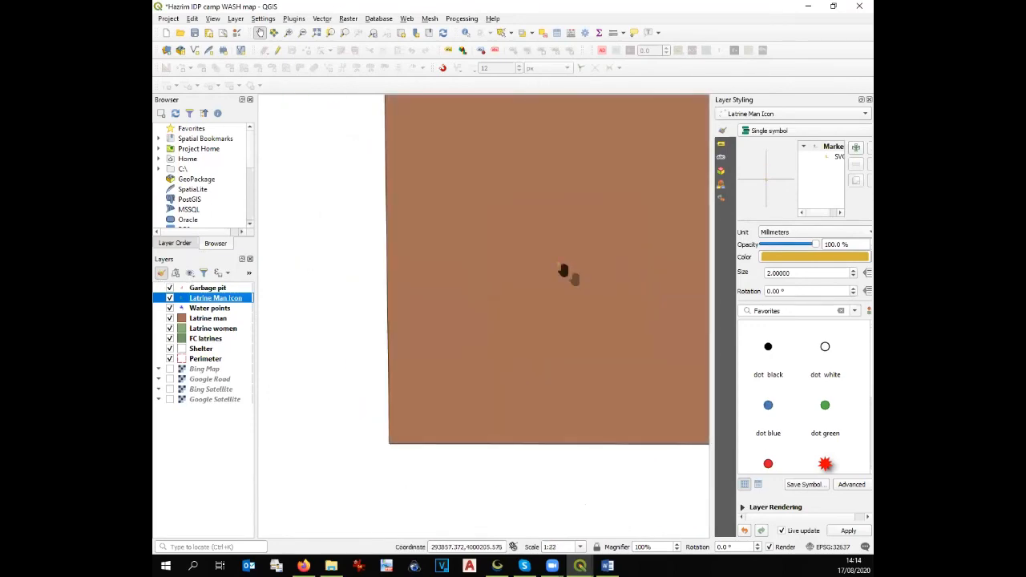
scroll(575, 277, "down", 3)
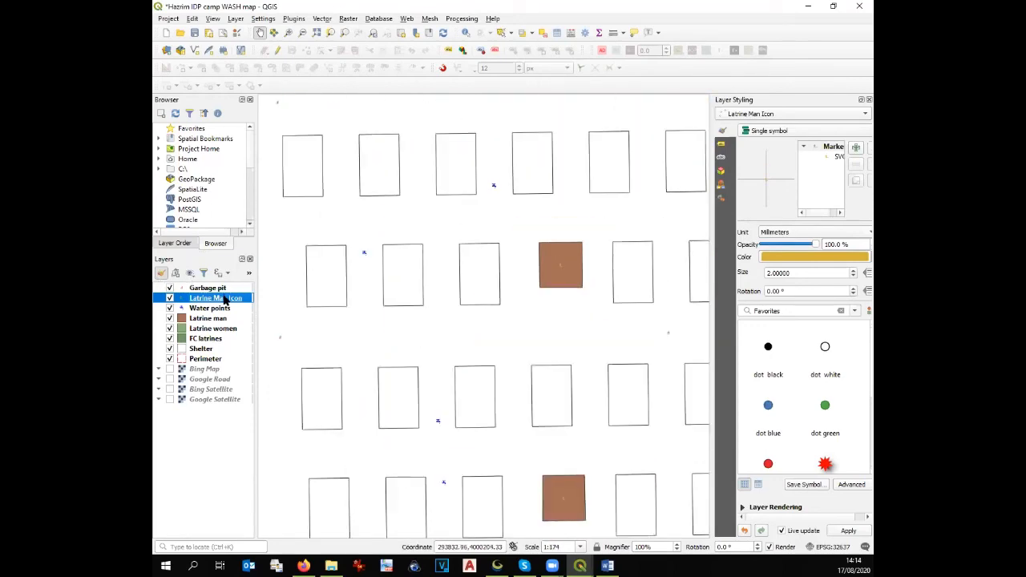
double_click(227, 299)
left_click_drag(409, 308, 323, 310)
type("4")
left_click(648, 477)
left_click(549, 477)
Examine the men's latrine icons on the map at several scales and compare with the Hazrim Overview layout
scroll(562, 423, "down", 1)
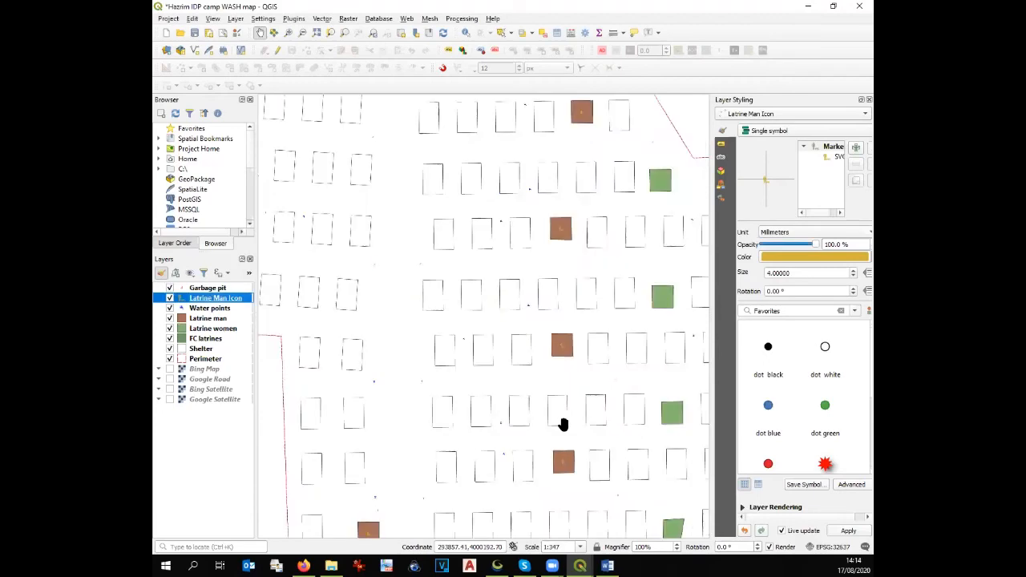
scroll(561, 423, "down", 1)
scroll(565, 388, "up", 1)
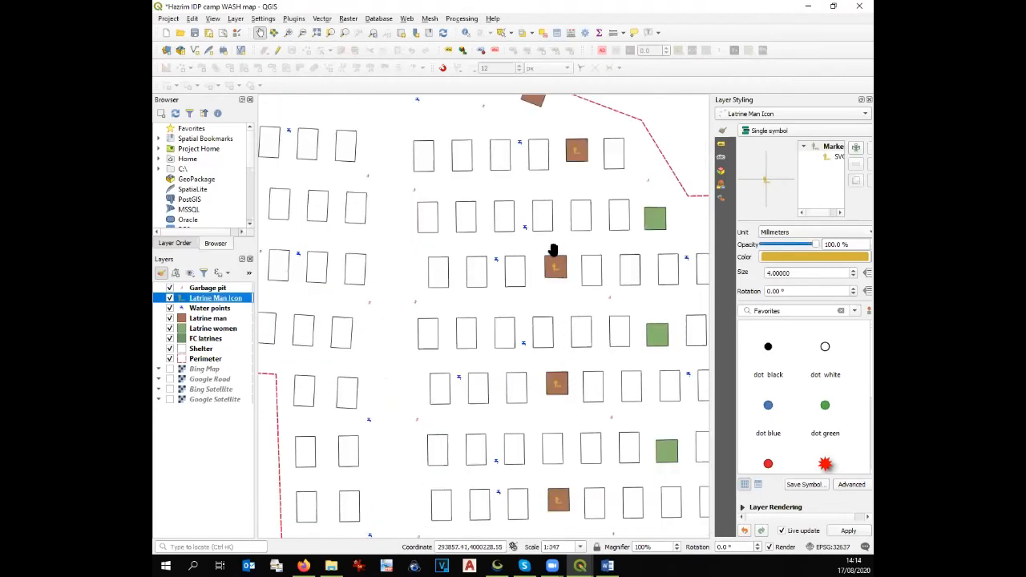
scroll(553, 269, "up", 2)
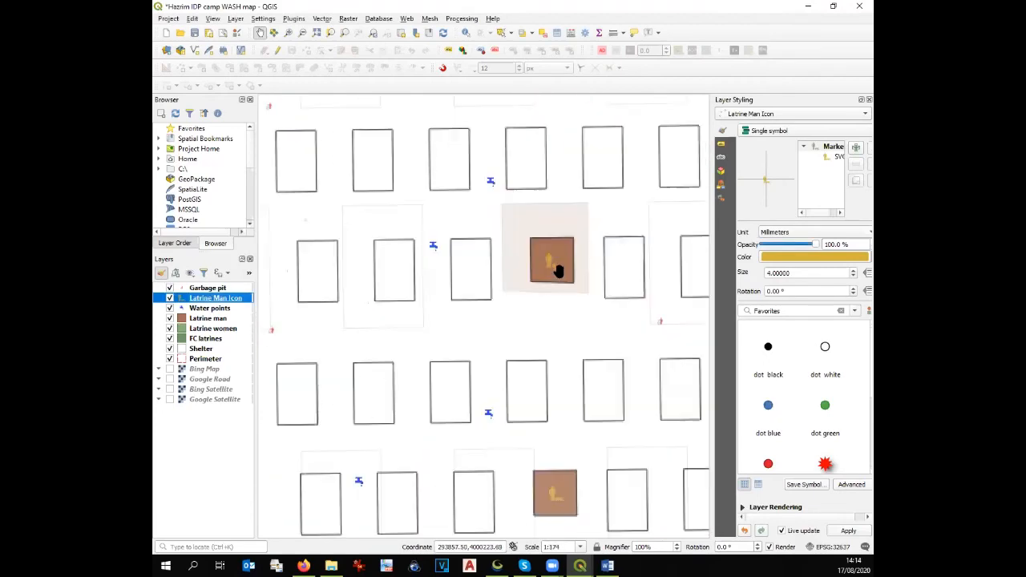
scroll(559, 270, "down", 4)
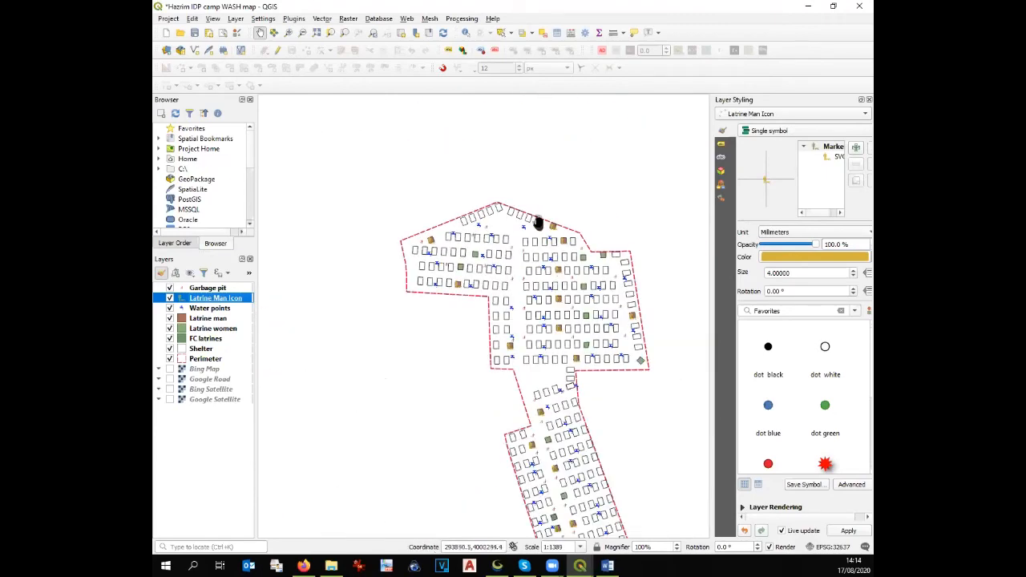
scroll(537, 220, "down", 1)
mouse_move(588, 565)
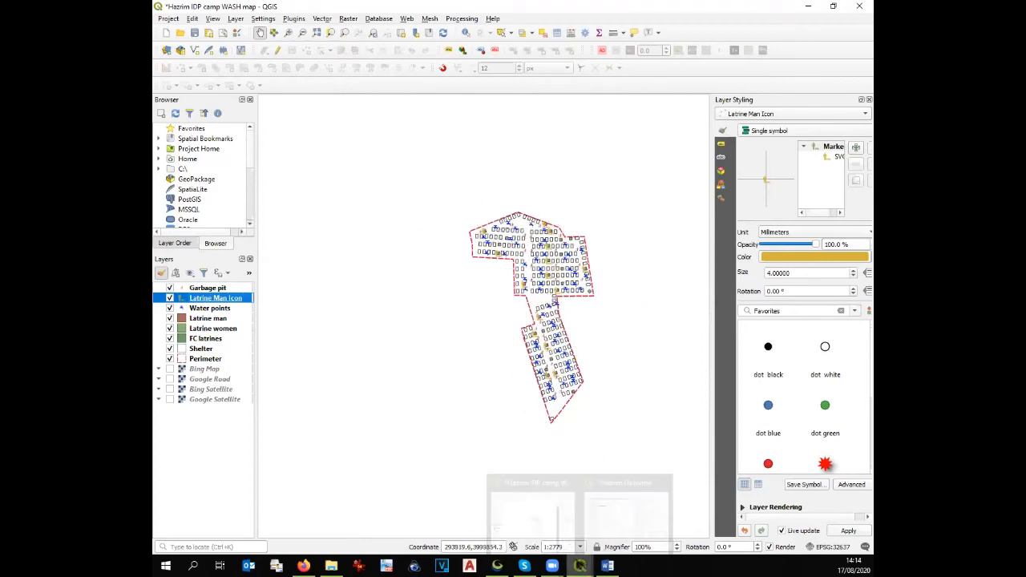
left_click(623, 525)
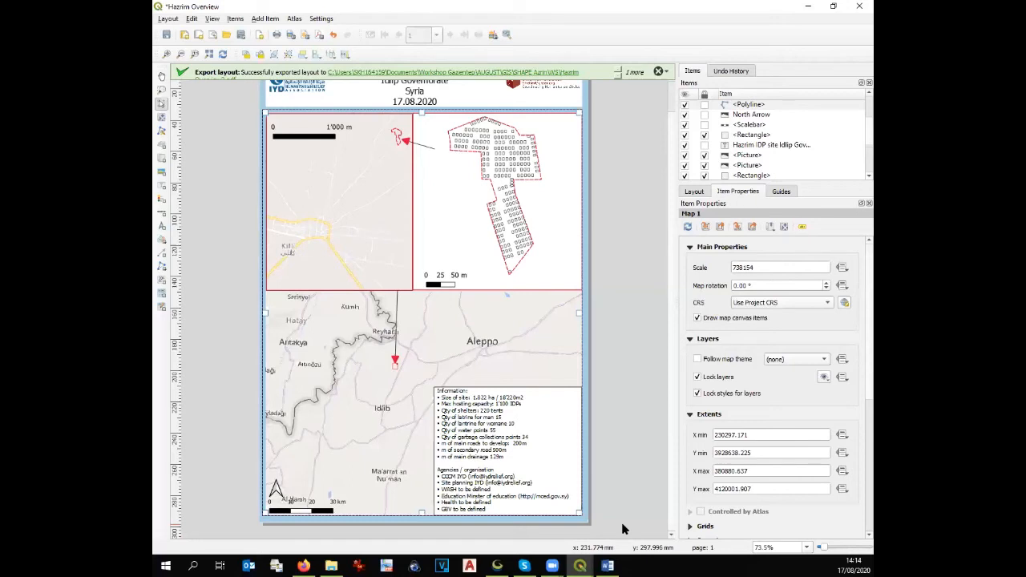
mouse_move(586, 565)
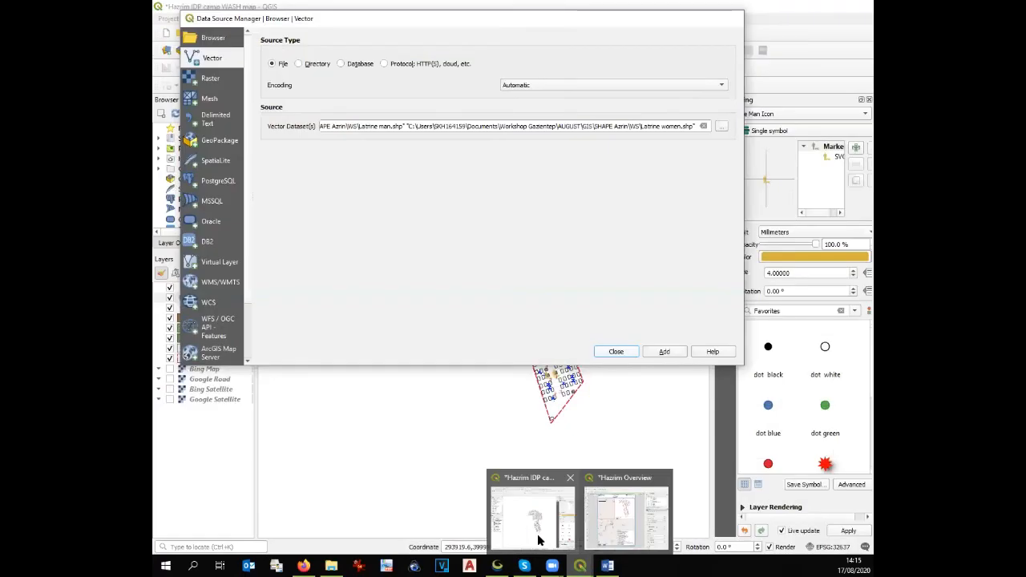
left_click(537, 529)
scroll(521, 239, "up", 1)
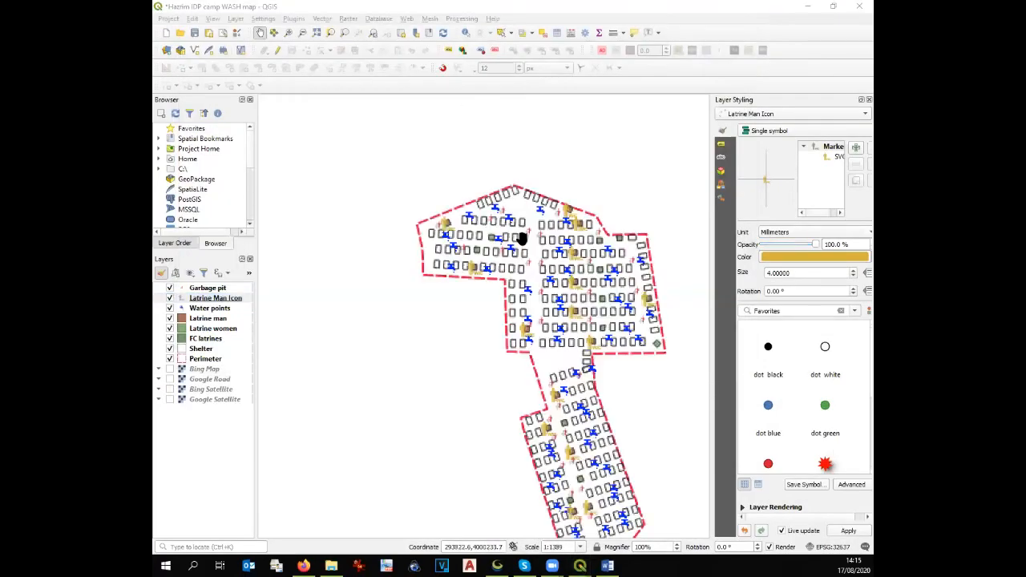
scroll(522, 239, "down", 1)
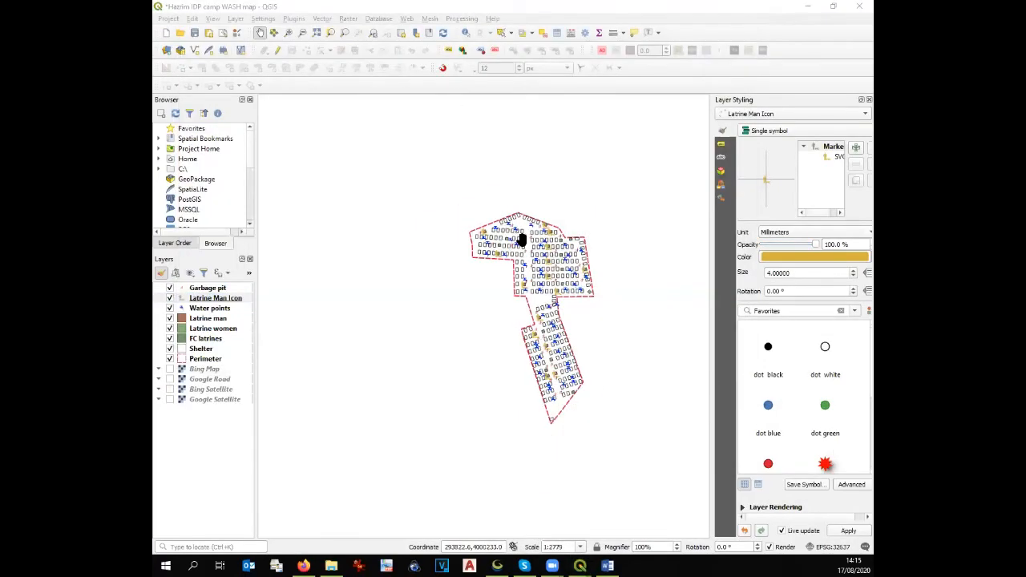
Select Template A4-Portrait.qpt as the specific template for new layouts and open the existing Layout A4 Portrait layout maximized
left_click(224, 34)
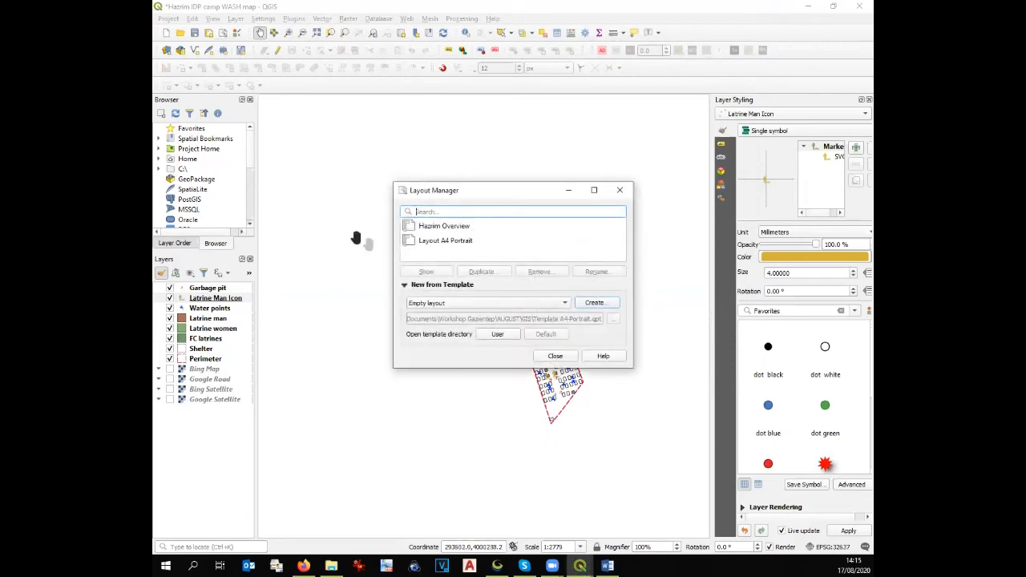
left_click(431, 244)
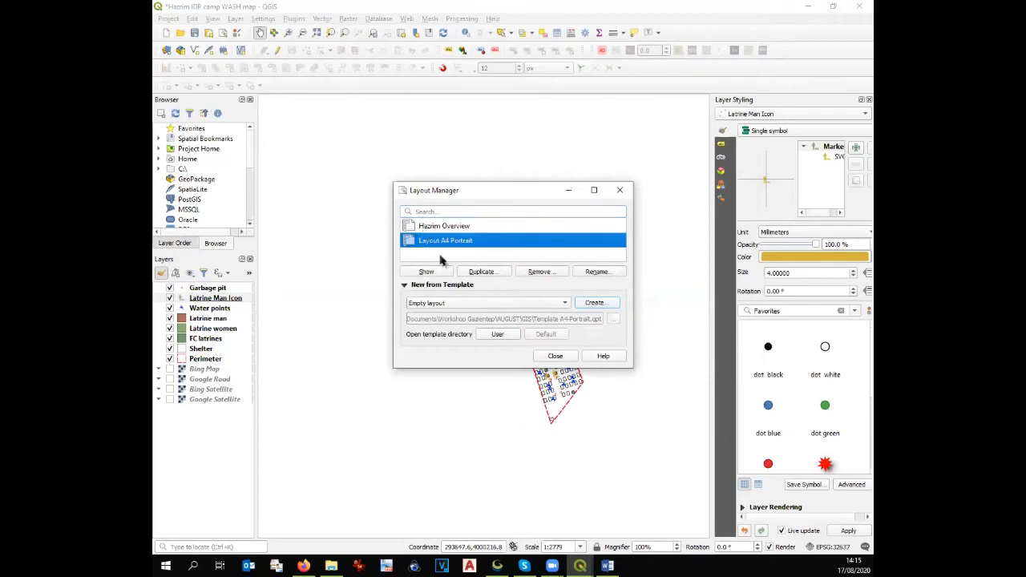
left_click(450, 303)
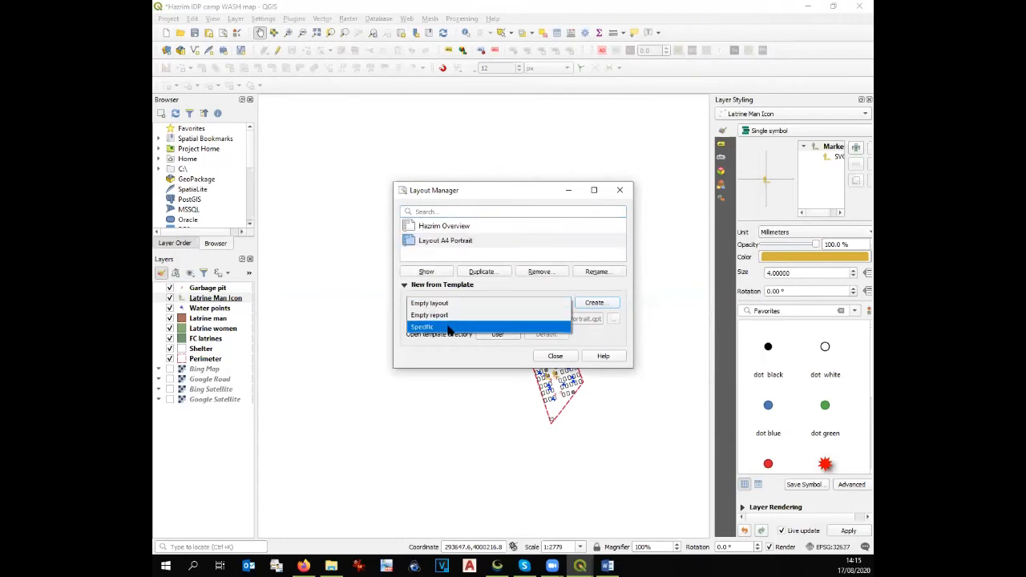
left_click(449, 327)
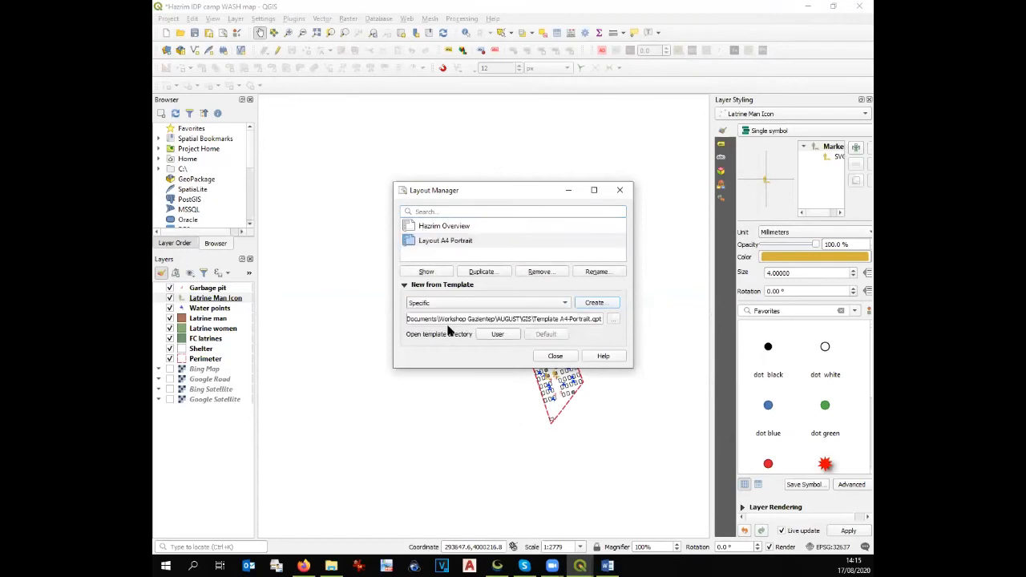
left_click(614, 320)
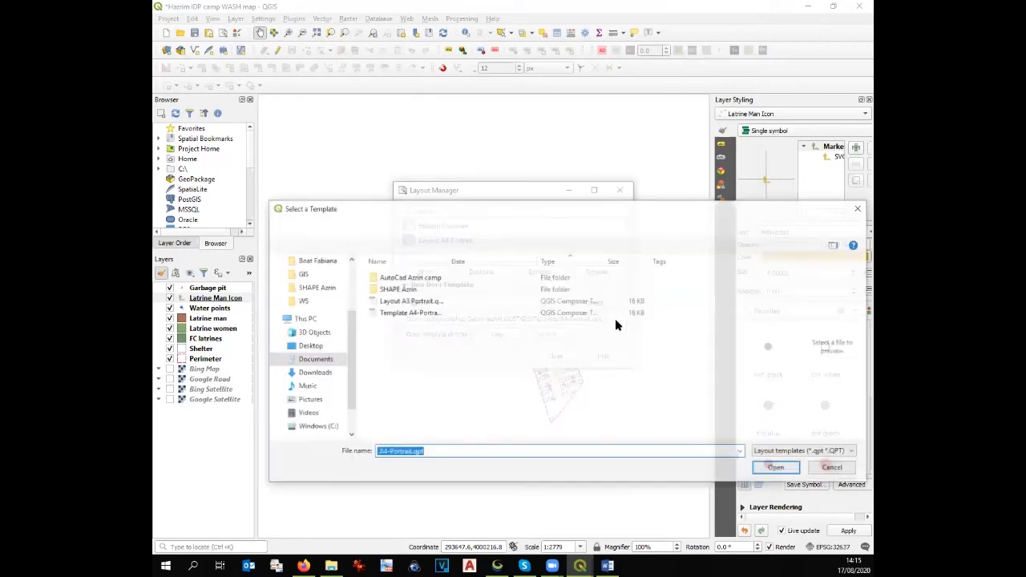
left_click(393, 316)
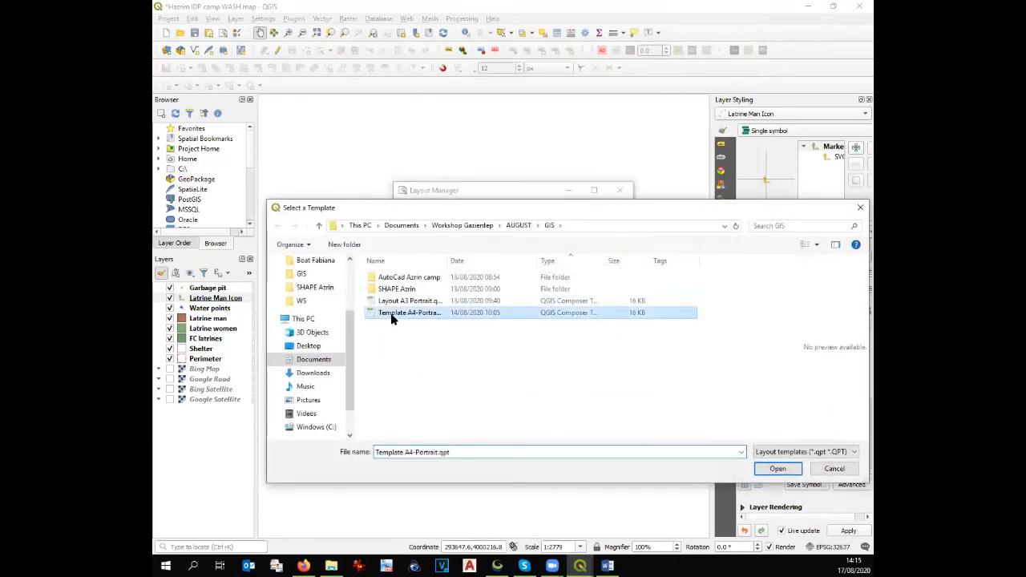
left_click(776, 471)
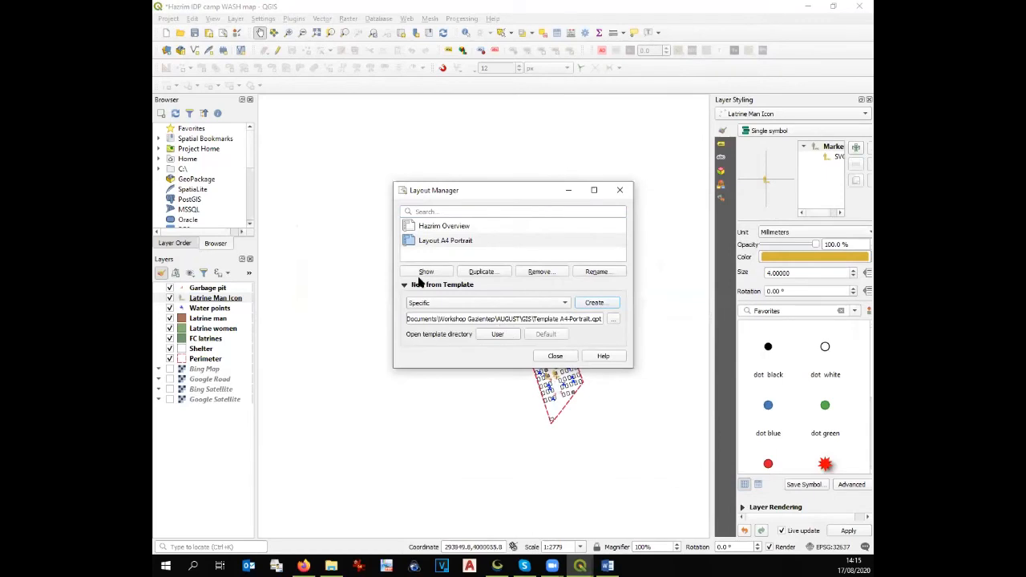
left_click(421, 277)
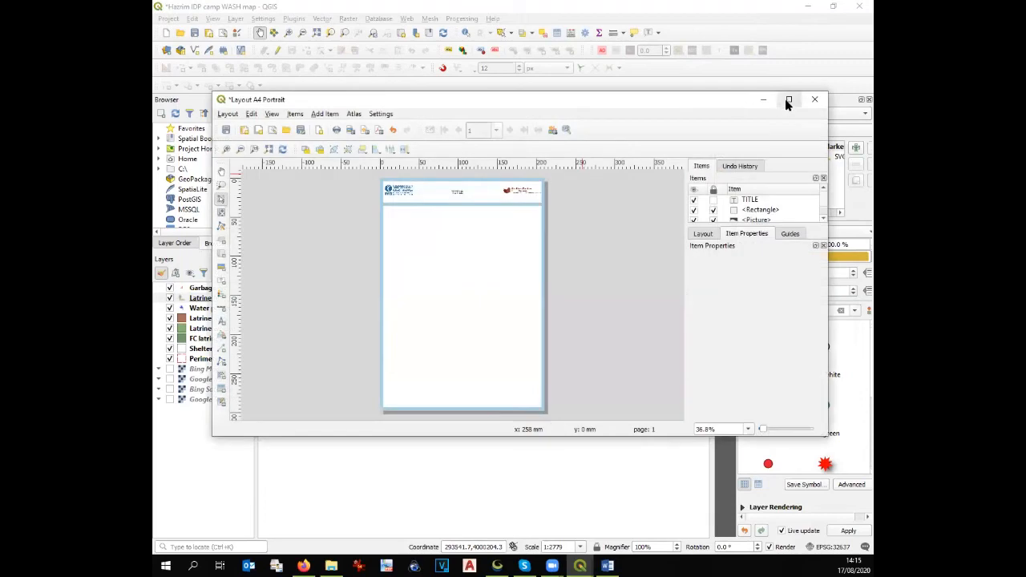
left_click(785, 98)
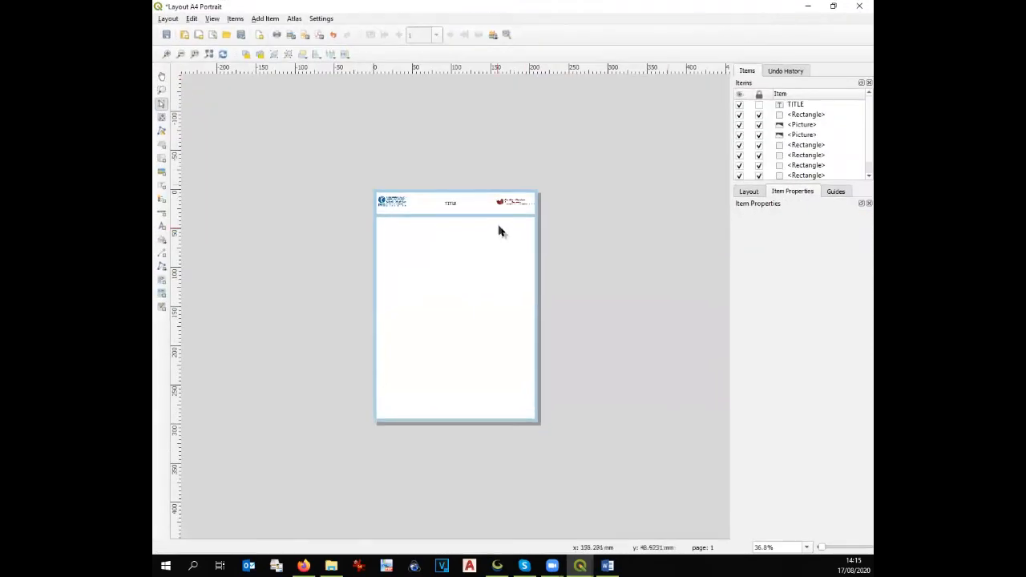
Replace the header label's text with five lines: Hazrim IDP camp, WASH facilities, Idlib Governorate, Syria, 17.08.2020
left_click(451, 203)
left_click_drag(786, 251, 742, 251)
type("Ha")
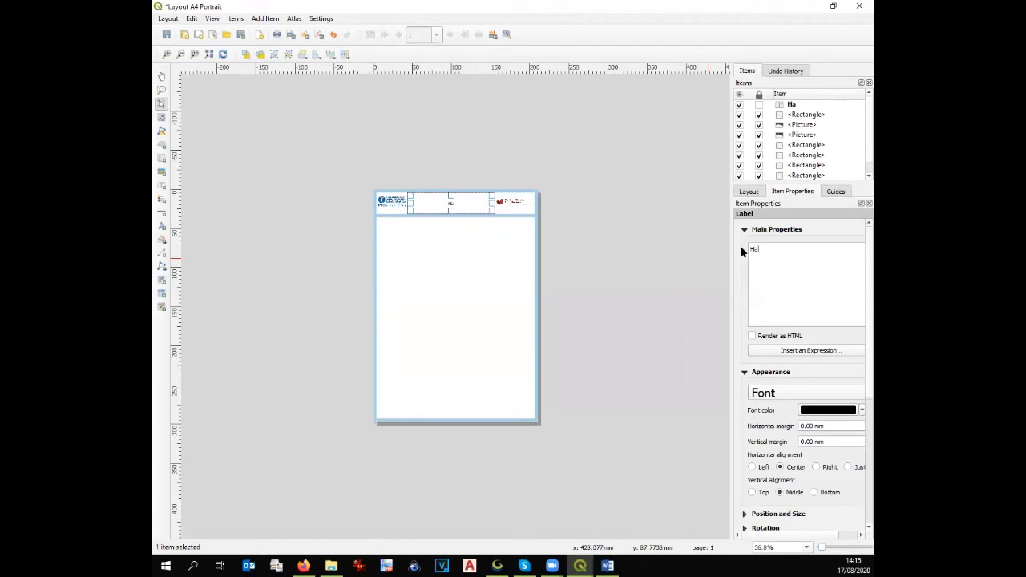
type("zrim IC")
key("BackSpace")
type("DP camp")
key("Return")
type("WASH facili")
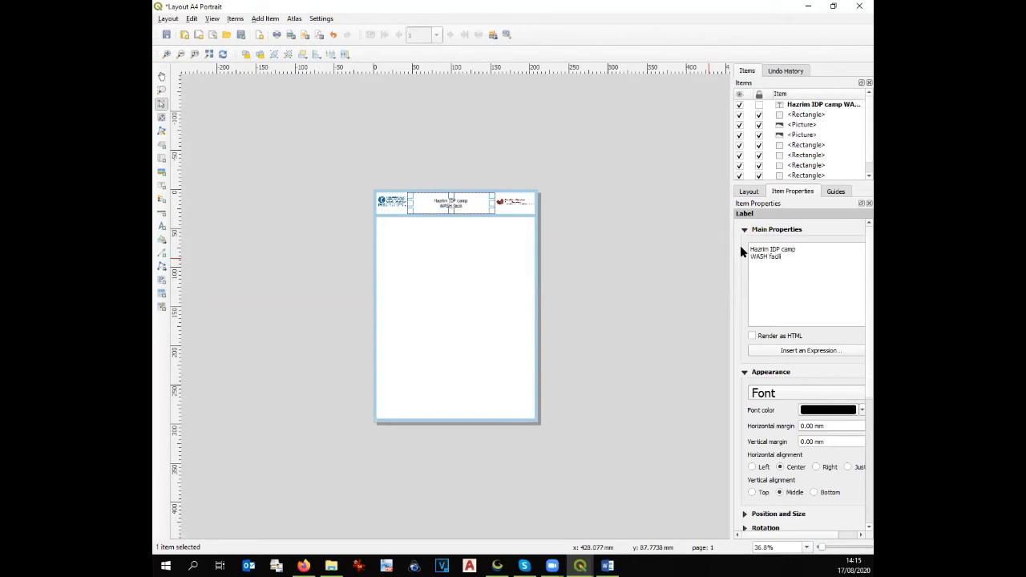
type("ties ")
type("Idlib Governorat")
type("e")
key("Return")
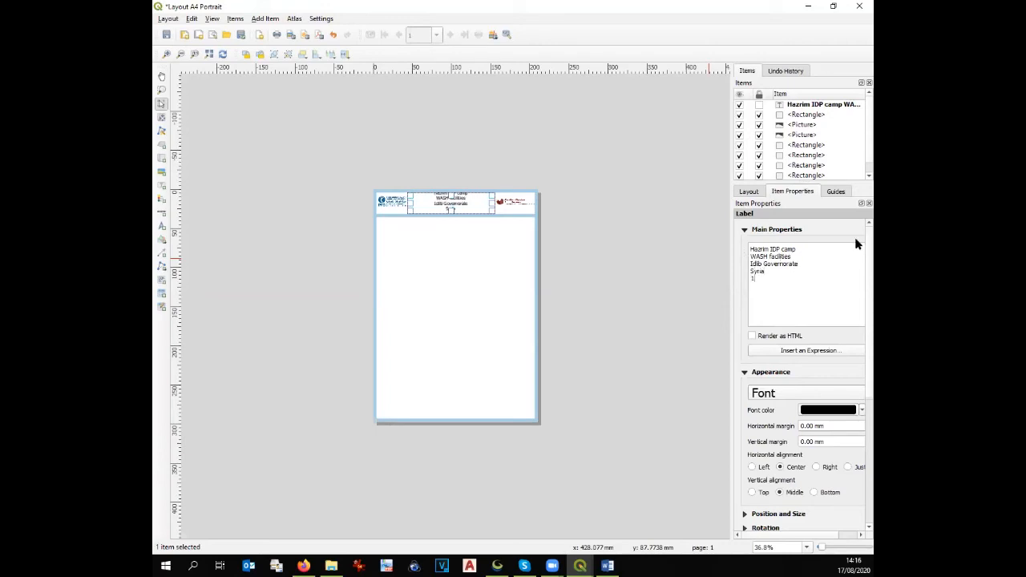
type(".2020")
Reduce the title label's font size so that all five lines fit inside the header frame
left_click(439, 237)
left_click(443, 202)
scroll(442, 202, "up", 1)
scroll(438, 140, "down", 1)
scroll(450, 192, "up", 1)
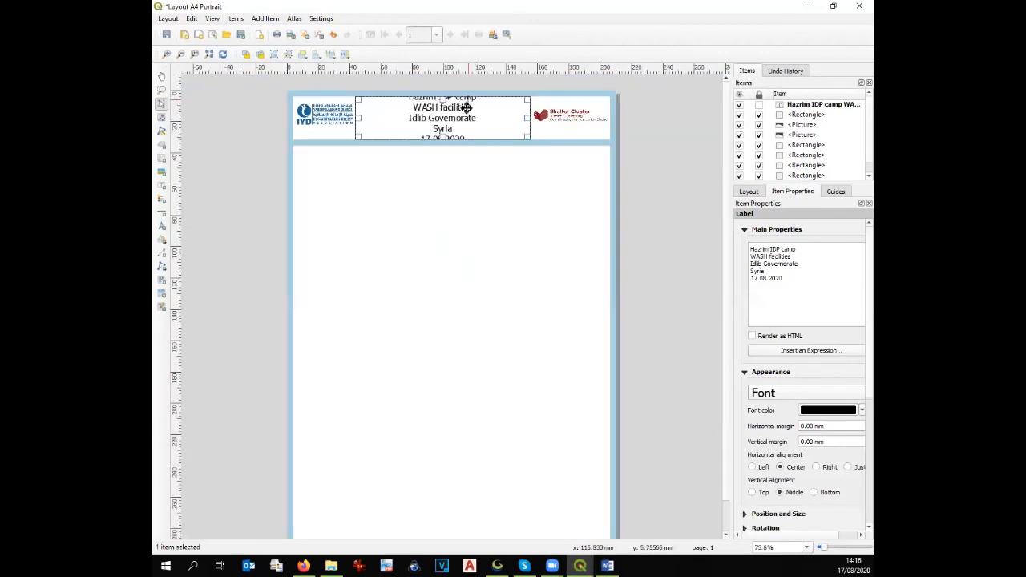
left_click_drag(831, 275, 730, 236)
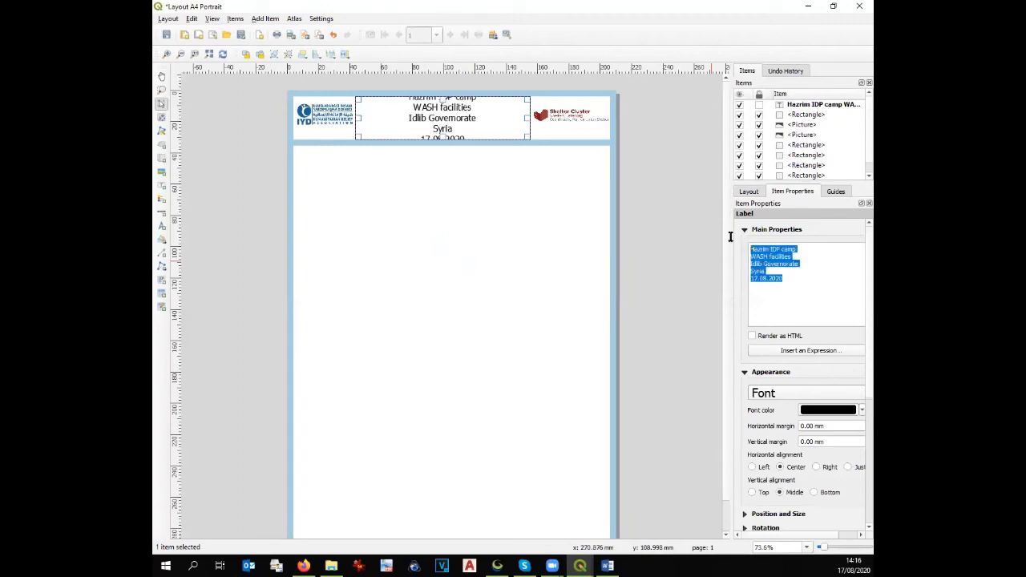
left_click(819, 389)
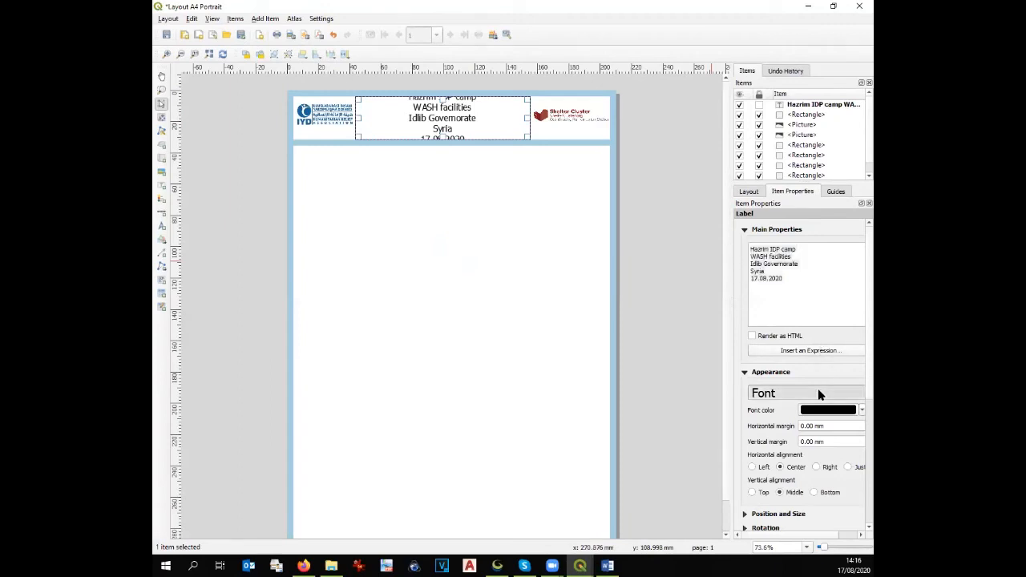
left_click(618, 255)
left_click(582, 362)
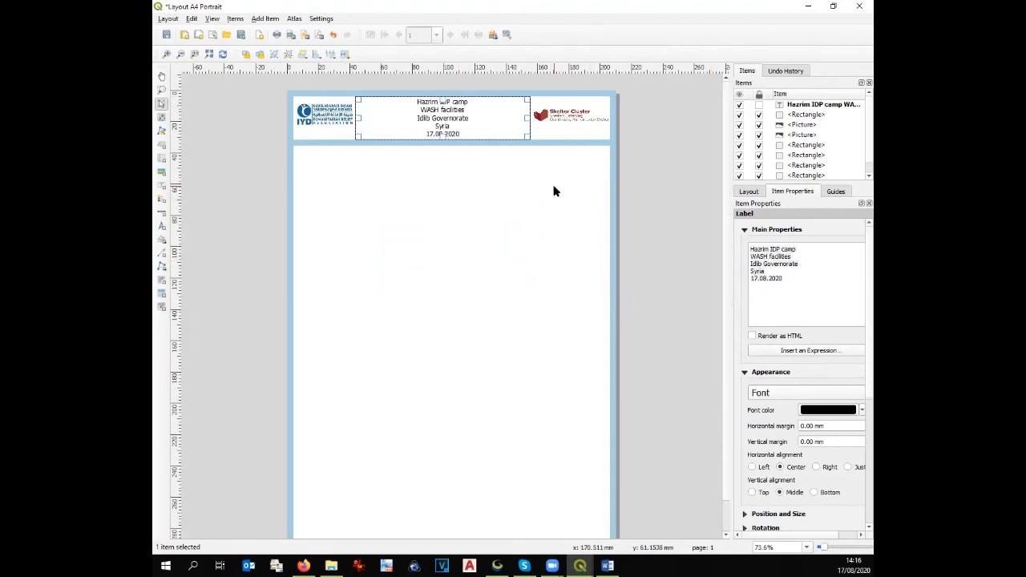
Add a map item filling the empty page frame below the header
scroll(554, 191, "down", 1)
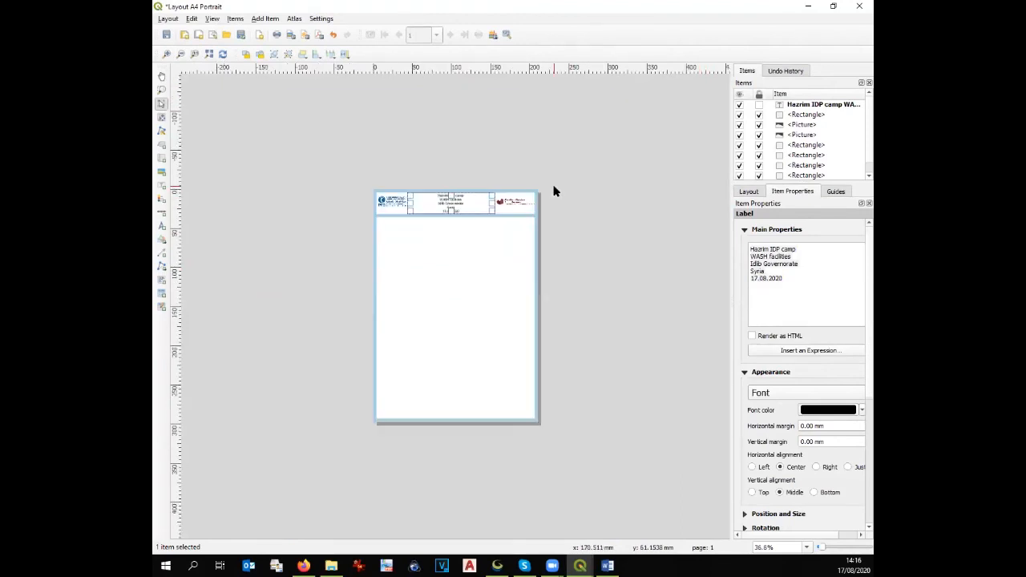
left_click(161, 158)
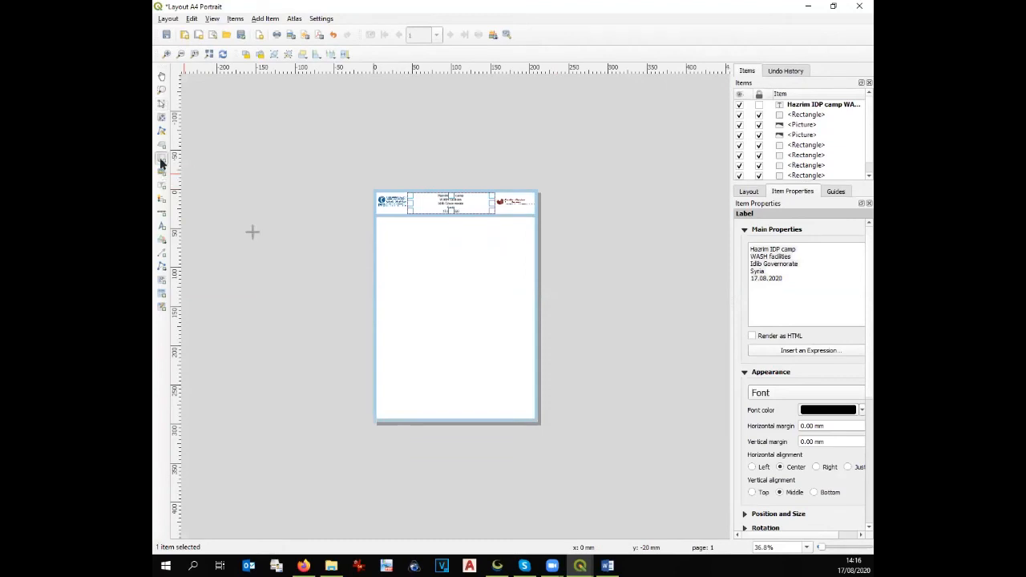
left_click_drag(375, 216, 533, 419)
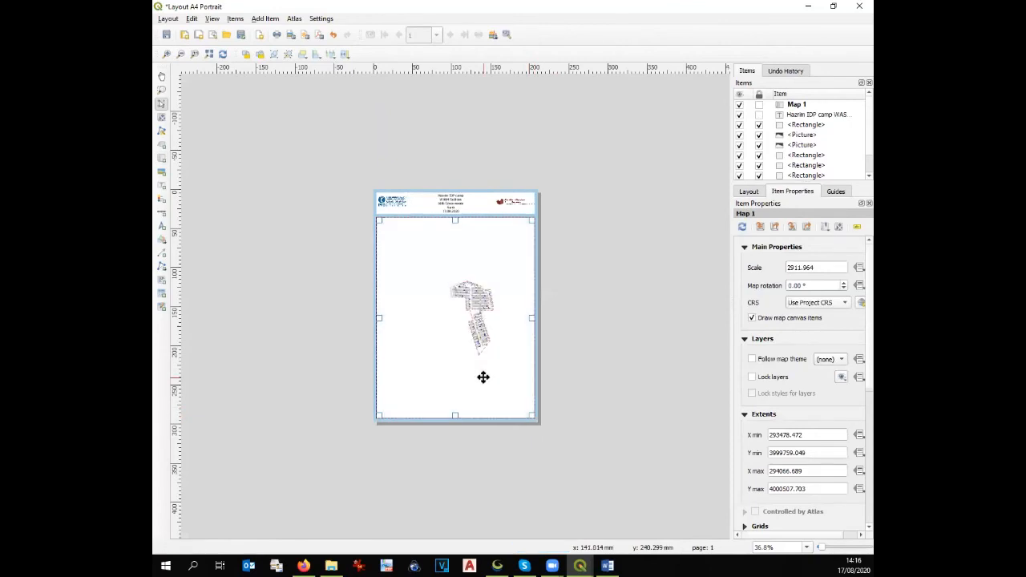
Move the camp to the centre of the map frame and set the map scale to 1300
scroll(486, 304, "up", 1)
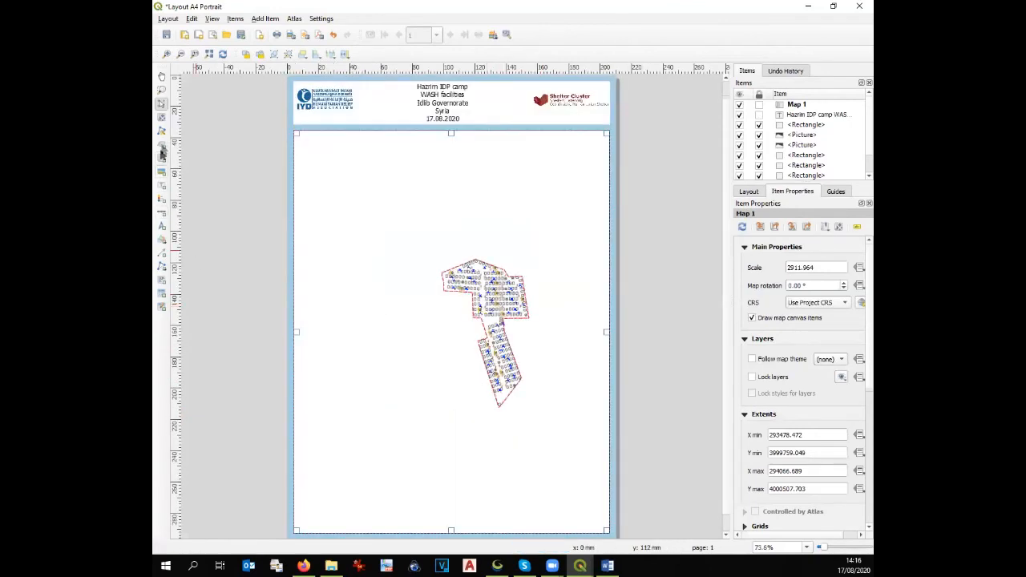
left_click(162, 118)
scroll(449, 327, "up", 1)
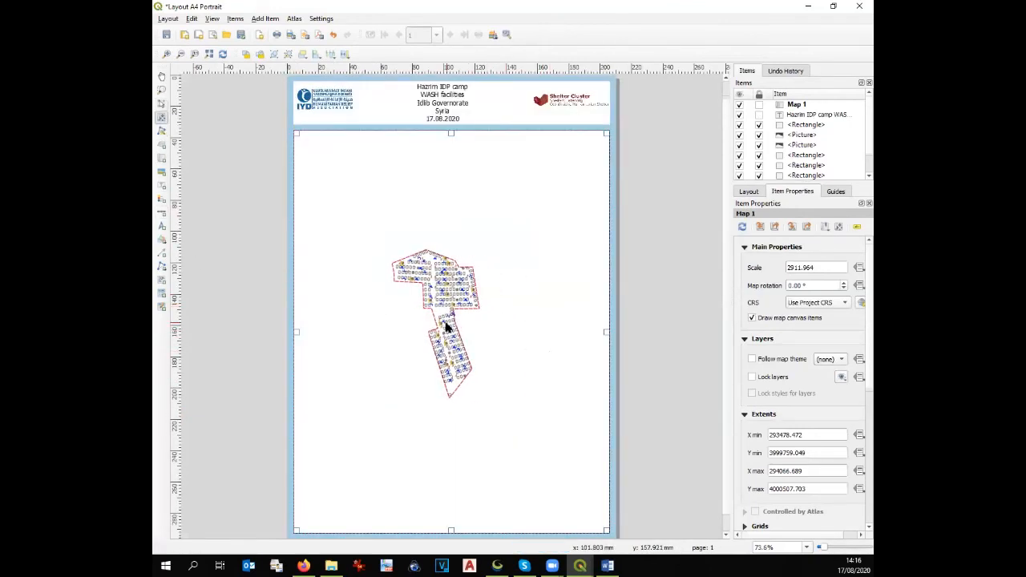
scroll(432, 297, "up", 1)
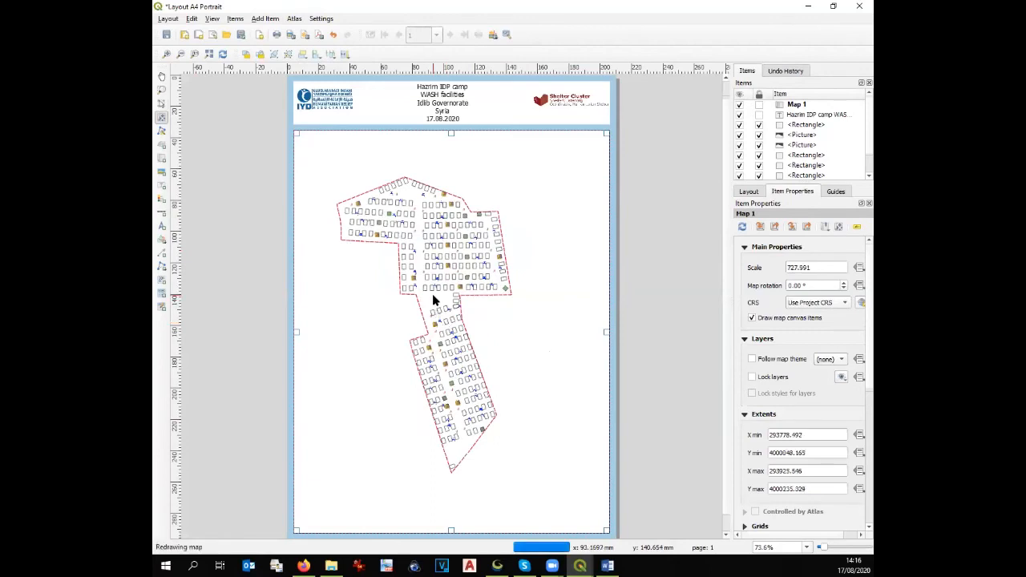
scroll(432, 296, "down", 1)
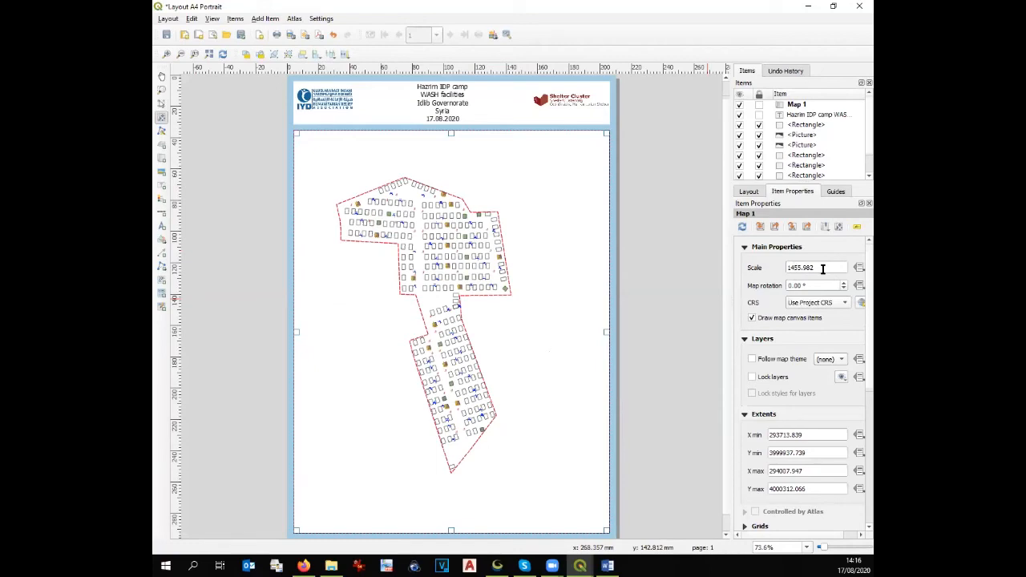
left_click_drag(823, 269, 784, 267)
type("1300")
key("Return")
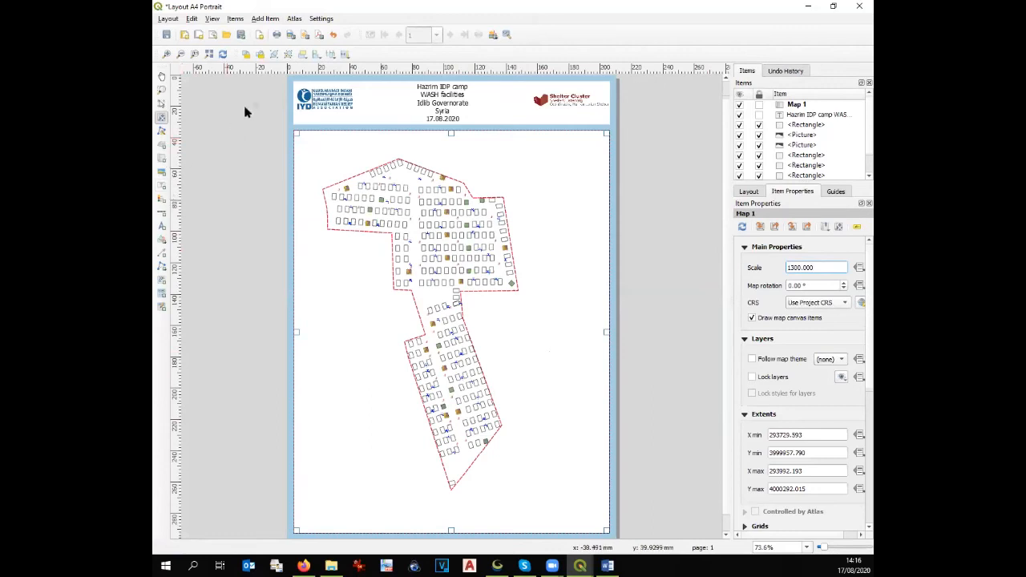
Display the layout at 100% and enlarge the map content to scale 325 to examine the latrine and garbage pit icons
left_click(195, 54)
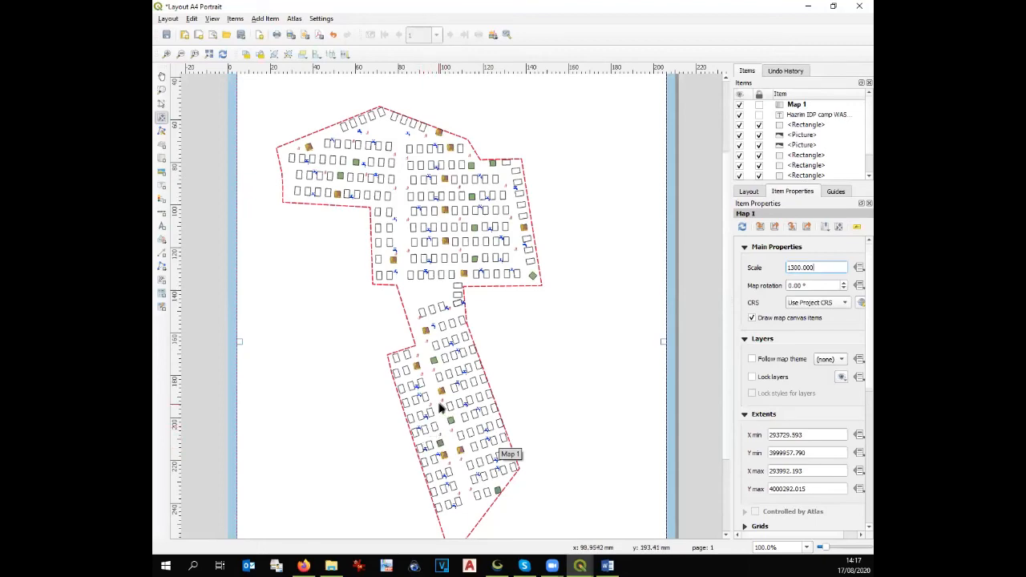
scroll(441, 405, "up", 4)
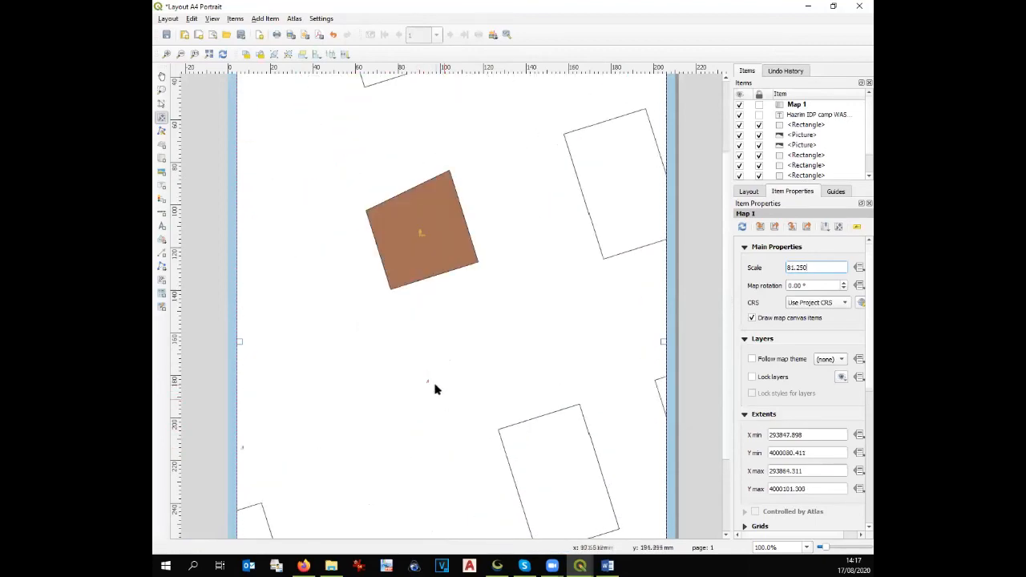
scroll(436, 386, "down", 4)
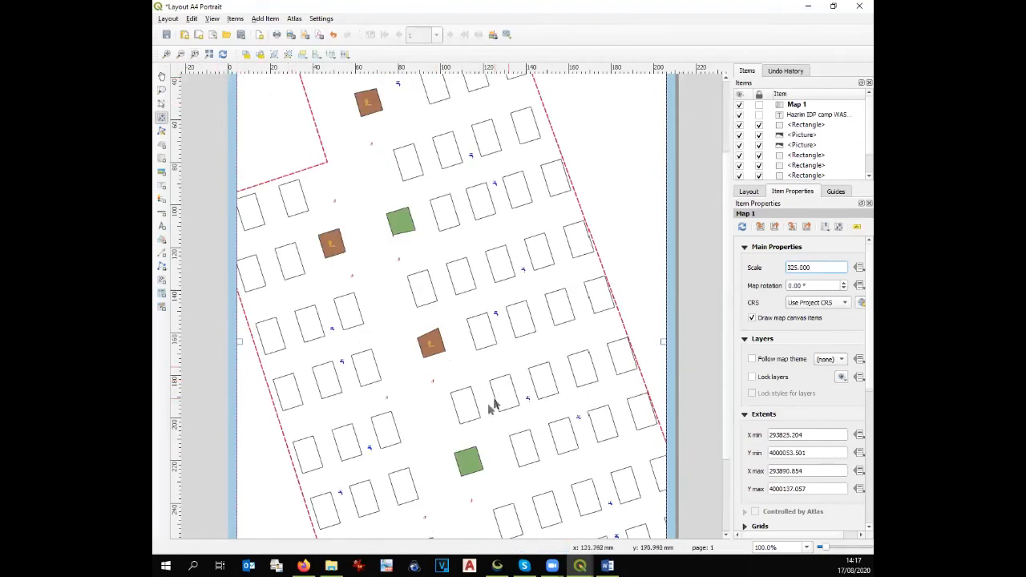
In the main project window, close the layout manager and set the Garbage pit layer's marker size to 3 millimetres
mouse_move(580, 566)
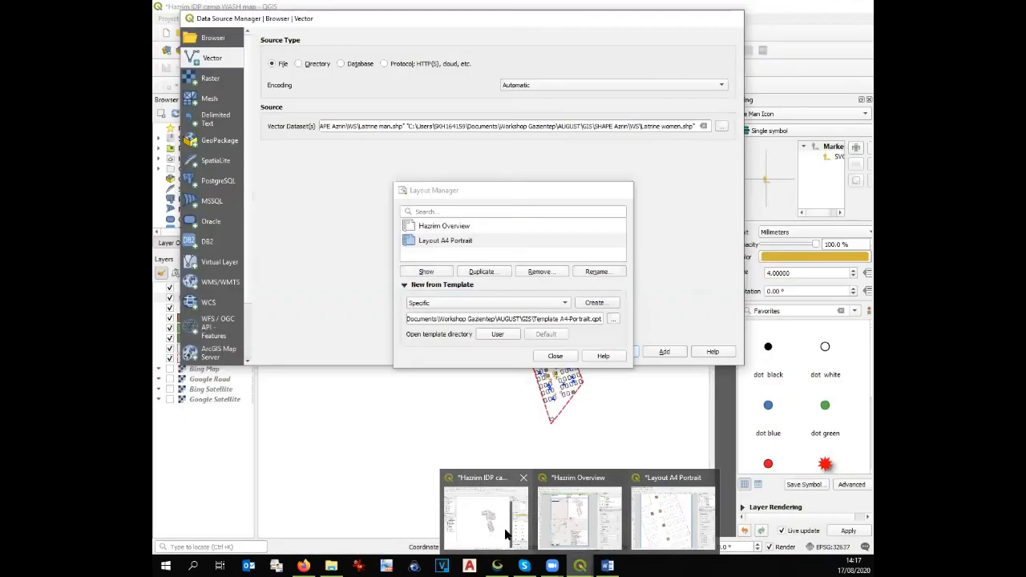
left_click(504, 529)
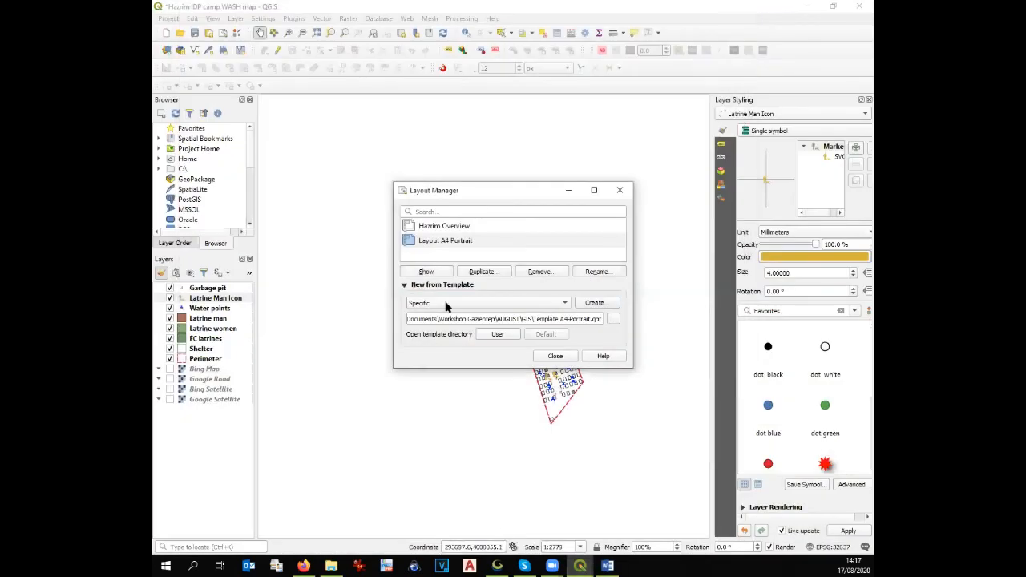
left_click(559, 357)
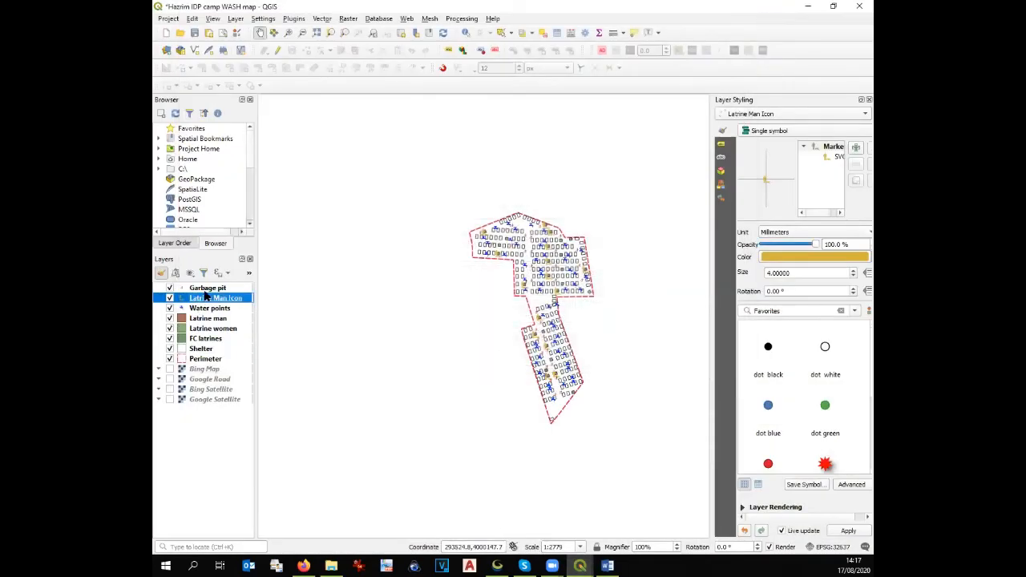
left_click(206, 288)
double_click(205, 291)
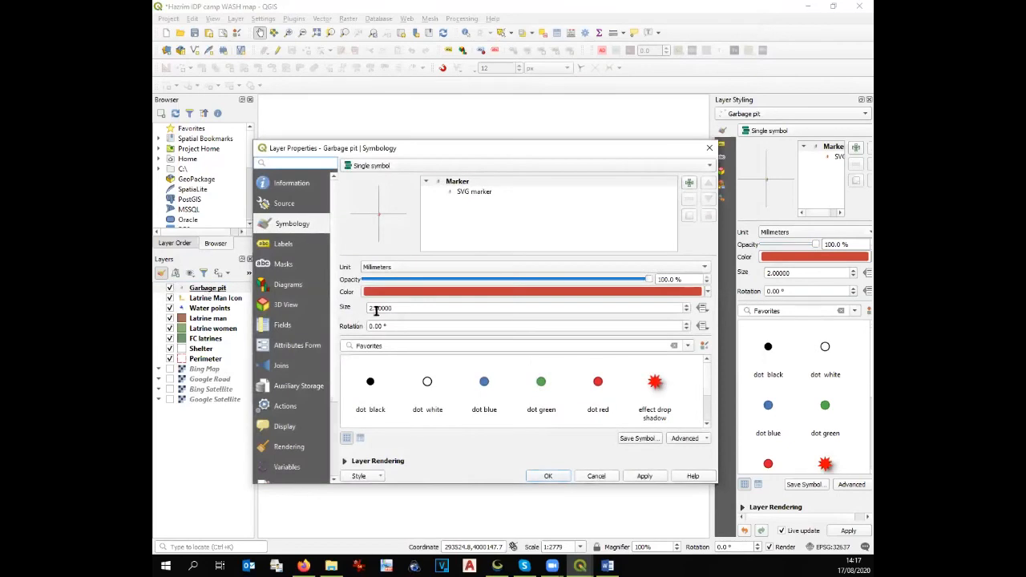
double_click(409, 307)
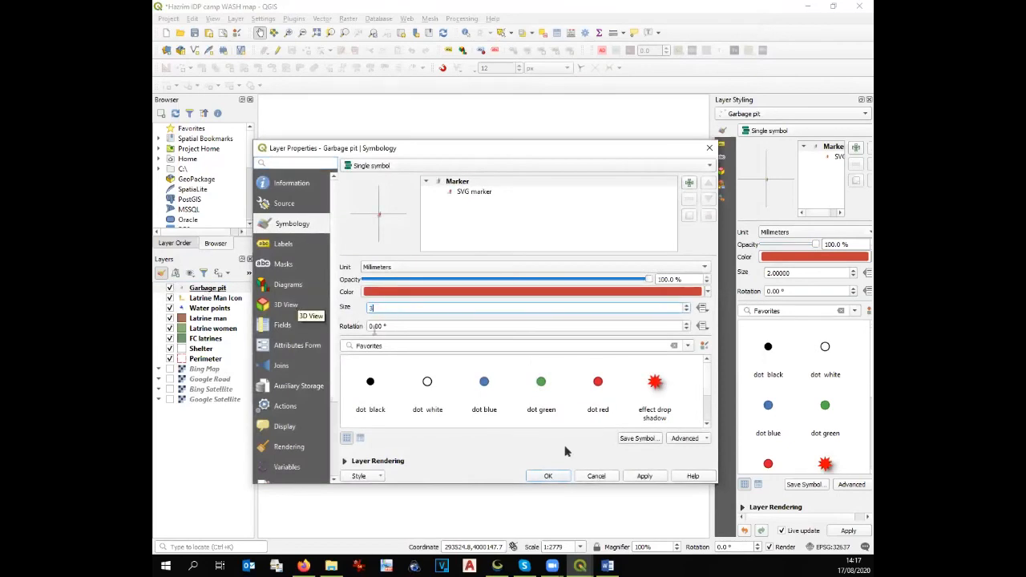
type("3")
left_click(557, 478)
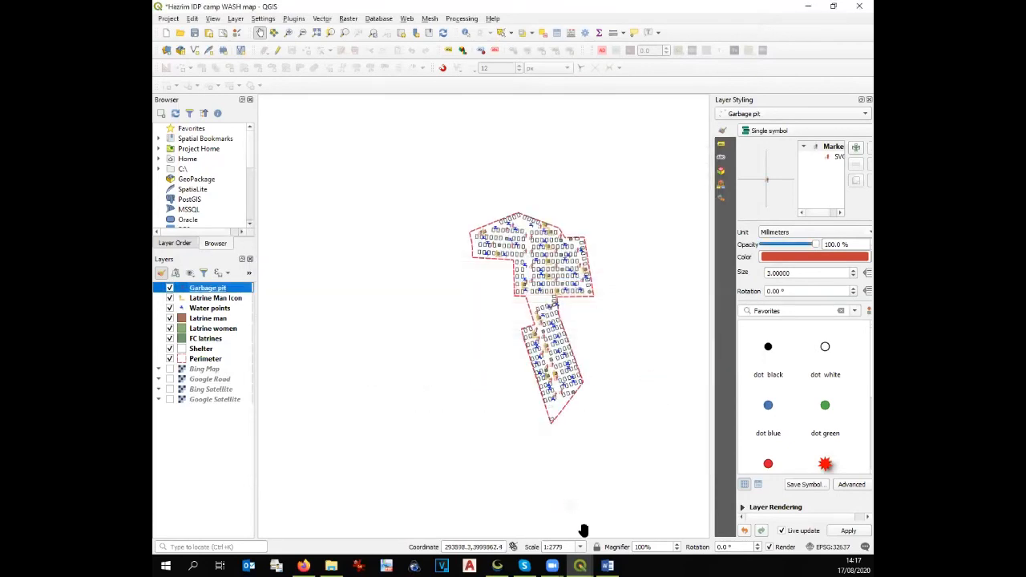
Return to Layout A4 Portrait and refresh its map with the new garbage pit marker size
mouse_move(583, 566)
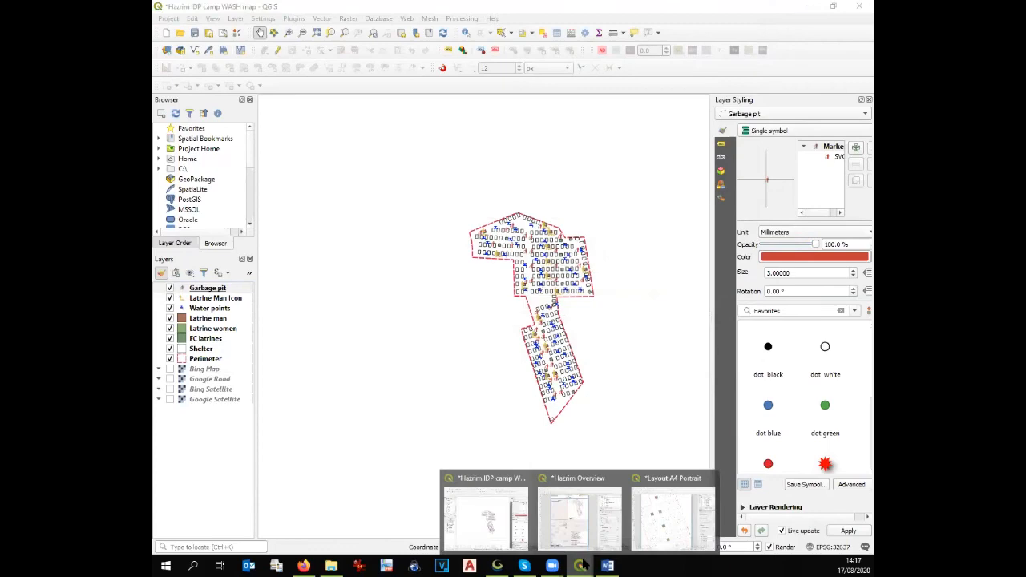
left_click(651, 524)
left_click(742, 228)
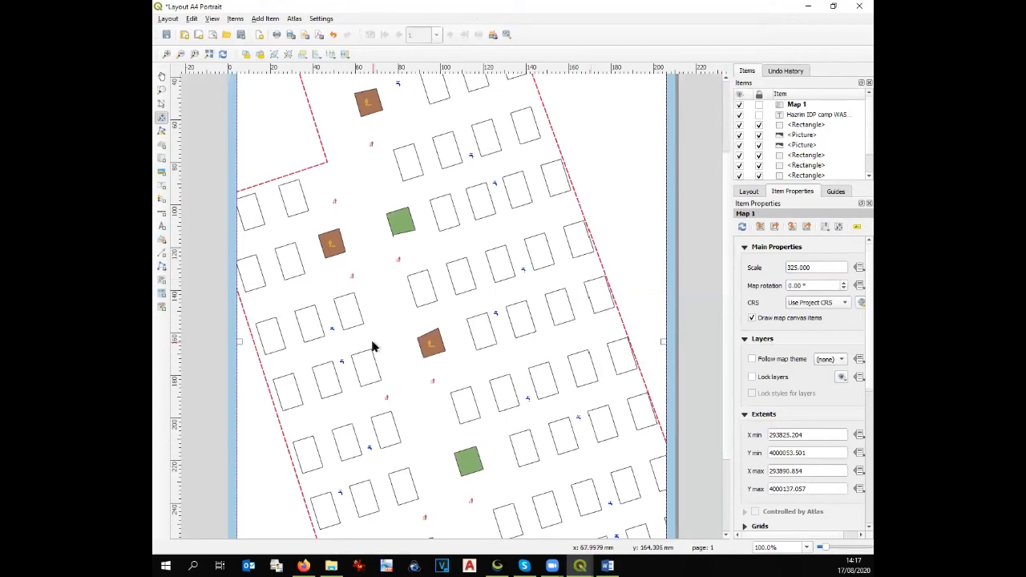
Zoom the map content out to scale 650 and try to enter a different map scale
scroll(429, 343, "down", 1)
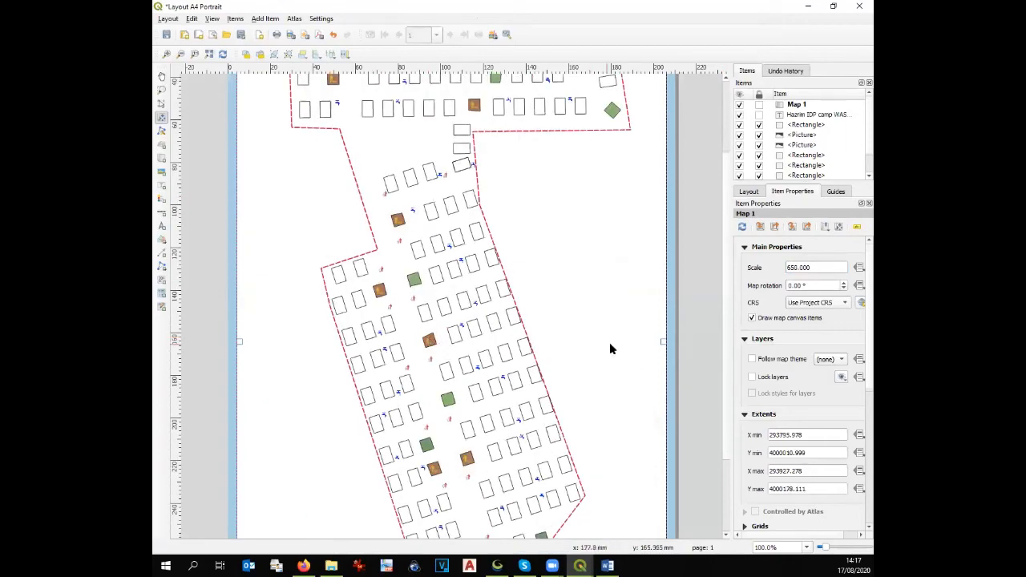
scroll(724, 373, "down", 3)
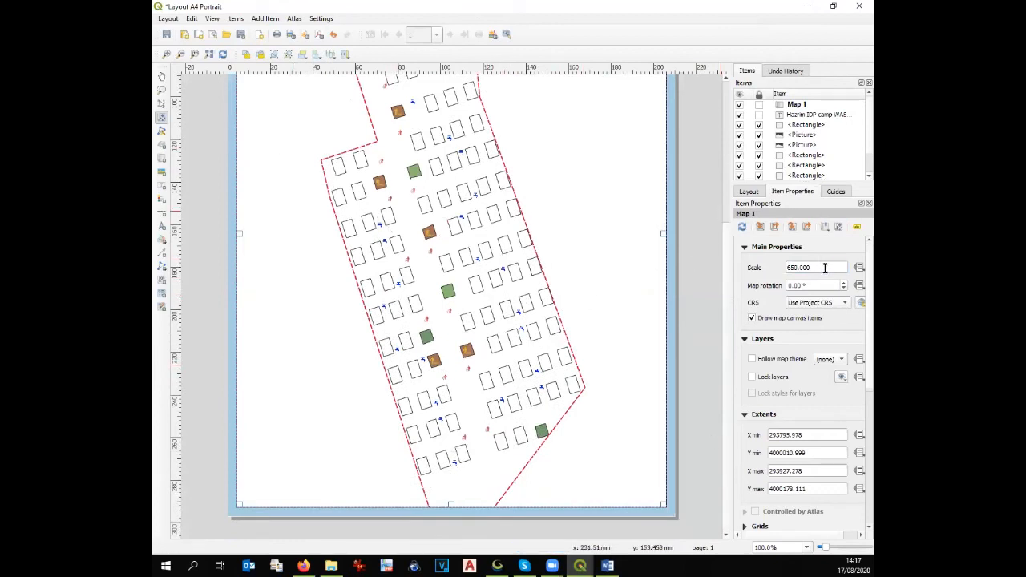
left_click_drag(825, 267, 785, 267)
type("500")
left_click(162, 103)
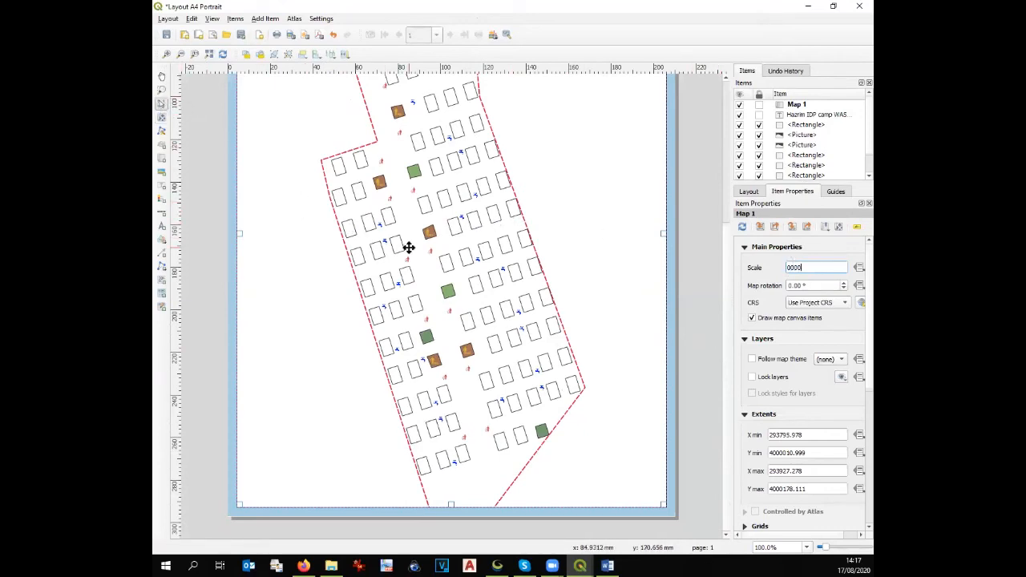
left_click(161, 117)
left_click_drag(417, 264, 418, 263)
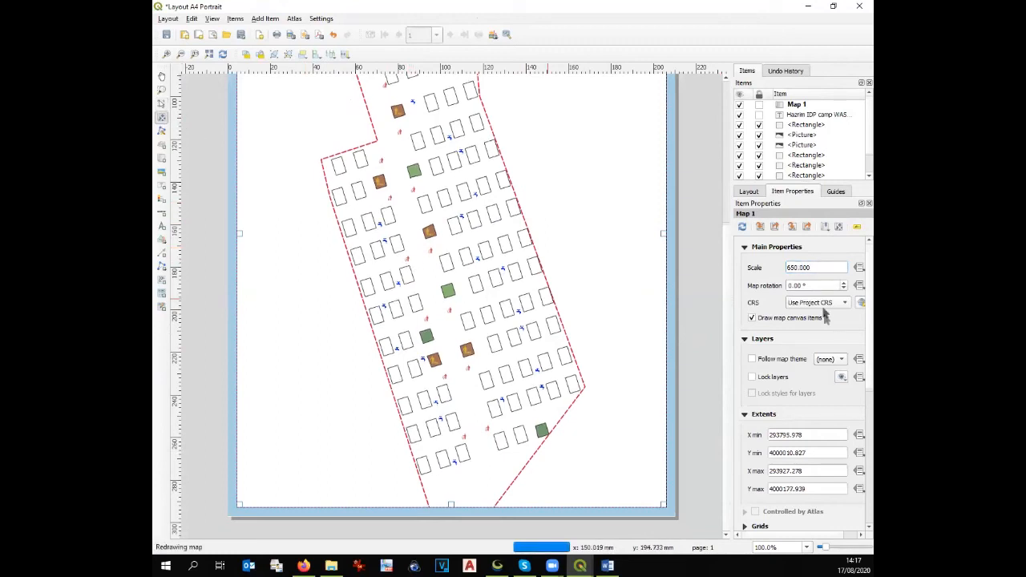
Set the map scale to 1300 and move the whole camp into the map frame's right half, leaving free space on its left
left_click_drag(818, 268, 762, 263)
type("1300")
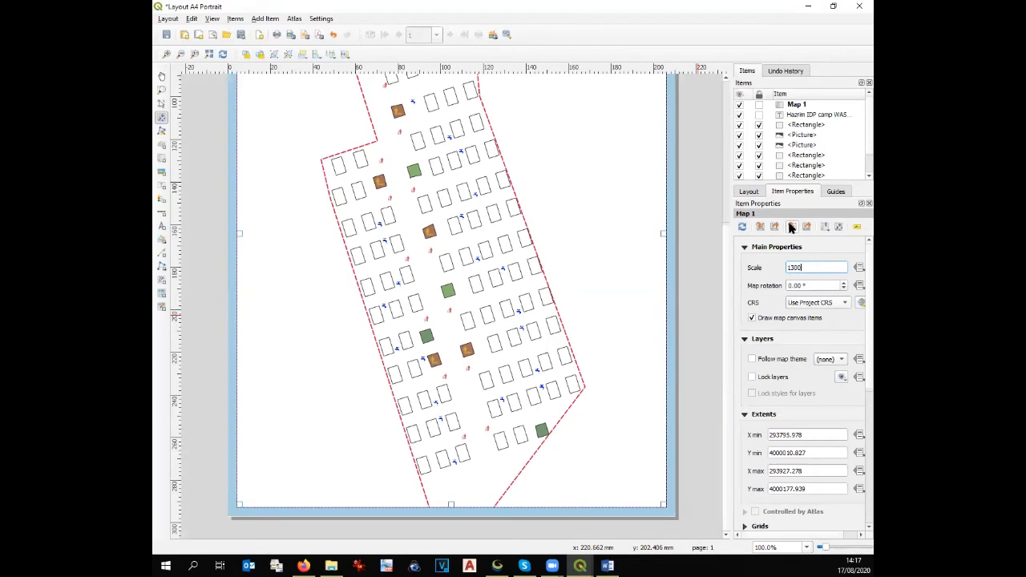
type(".0")
key("Return")
left_click_drag(423, 232, 501, 335)
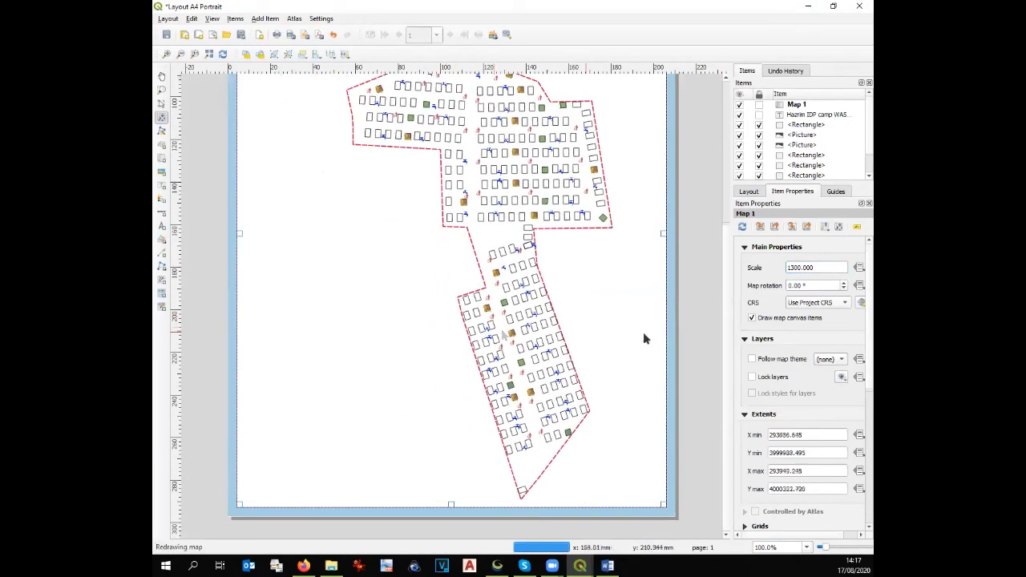
left_click_drag(727, 316, 735, 224)
left_click_drag(521, 288, 532, 222)
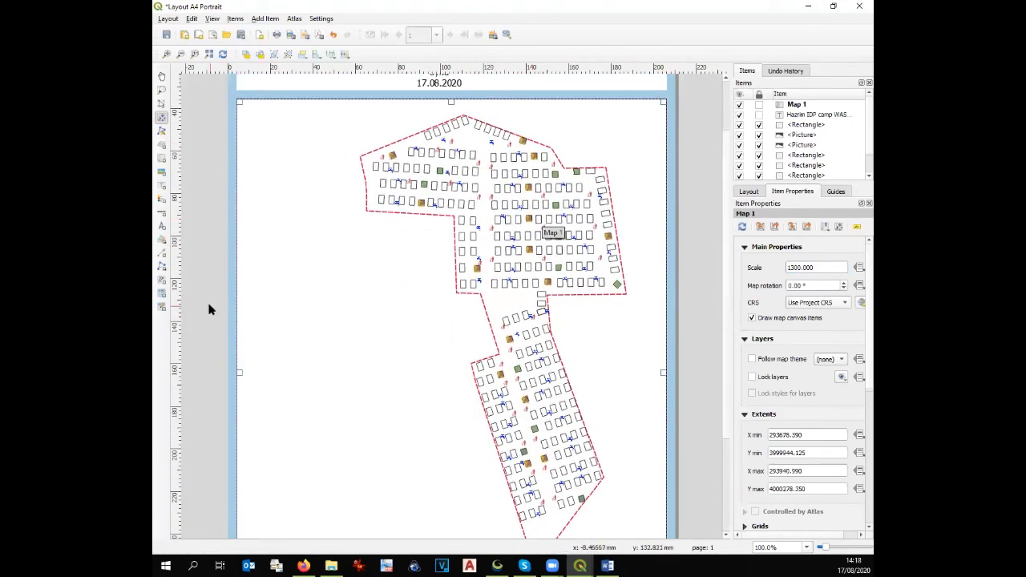
Add a scale bar in the page's lower-left corner and give it 4 right segments
left_click(161, 213)
scroll(727, 401, "down", 5)
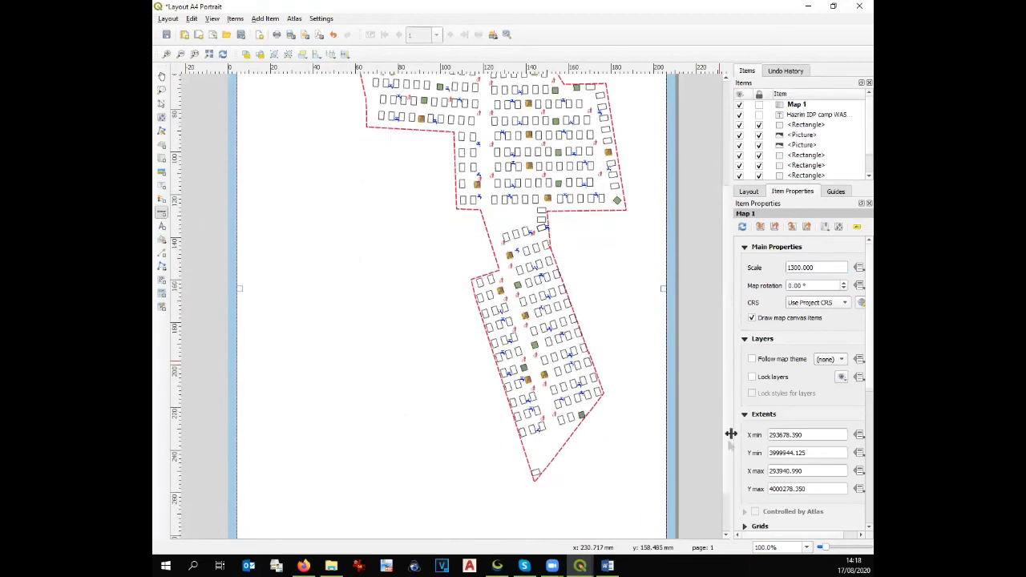
left_click_drag(261, 469, 383, 480)
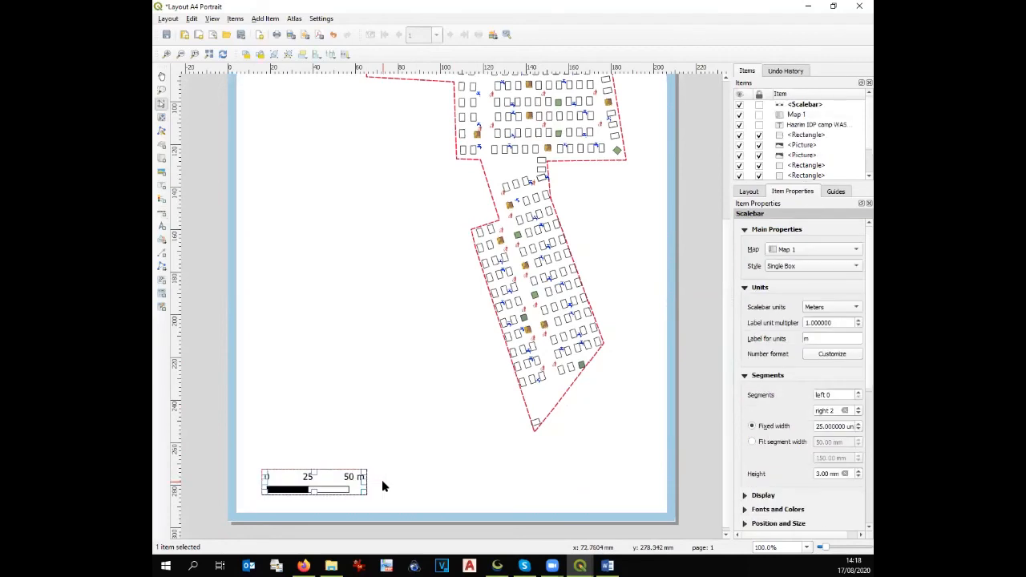
left_click(857, 407)
left_click(857, 408)
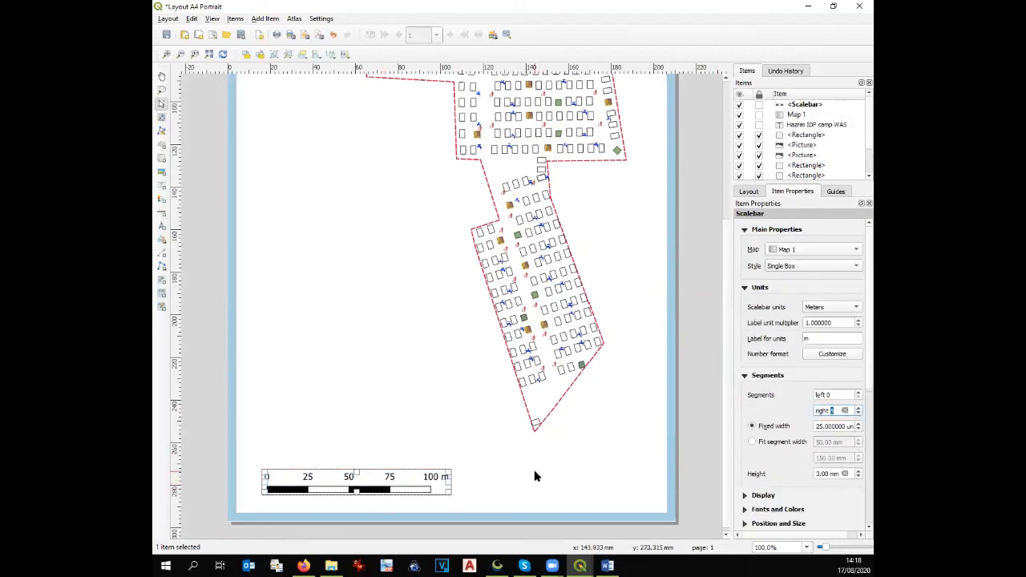
Place a small north arrow just above the left end of the scale bar
scroll(726, 401, "up", 1)
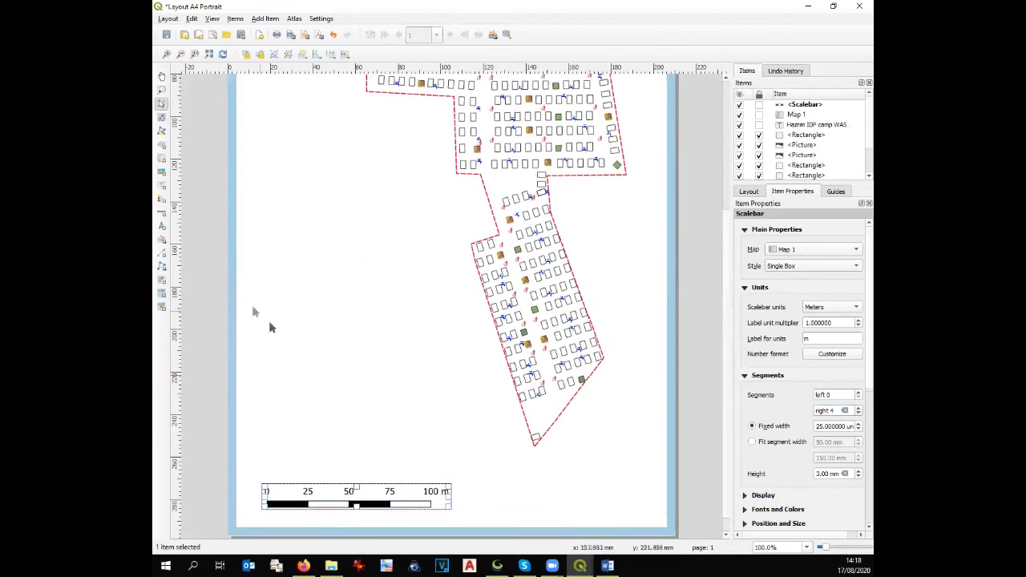
left_click(161, 227)
left_click_drag(273, 448, 303, 473)
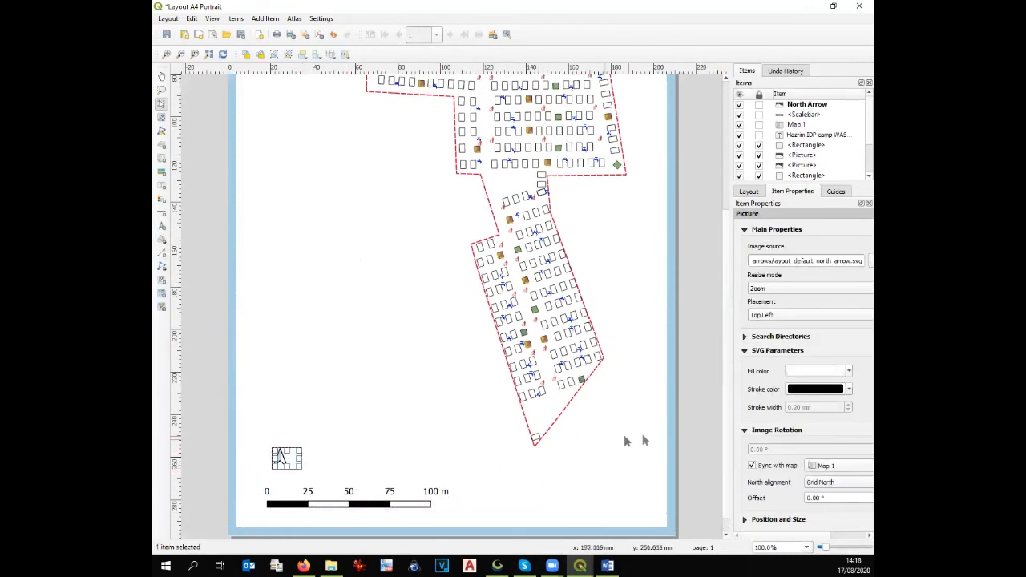
Add a legend in the empty area left of the camp's southern part
scroll(726, 424, "up", 5)
scroll(737, 369, "up", 4)
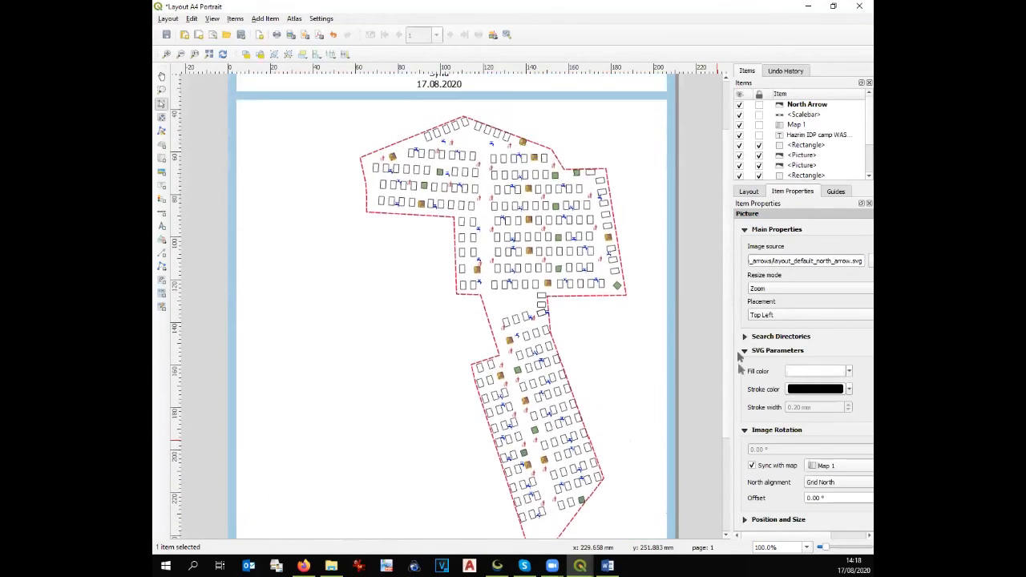
scroll(730, 370, "down", 3)
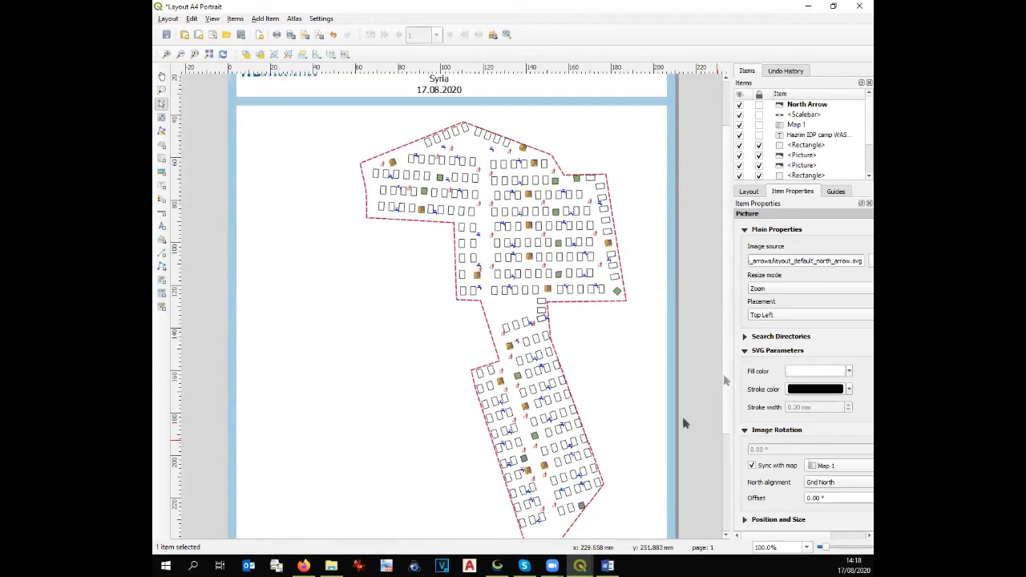
left_click(160, 200)
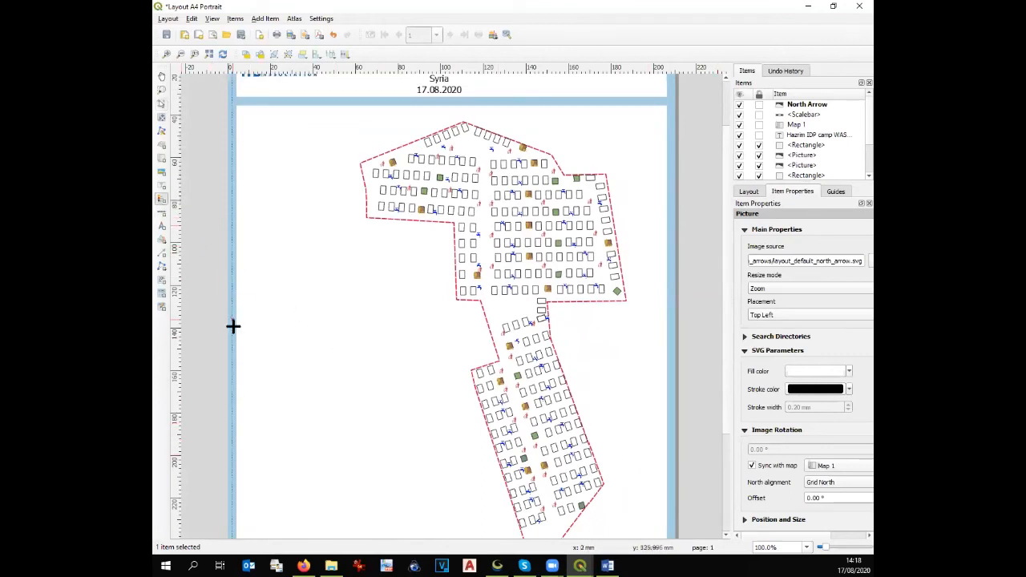
left_click_drag(261, 345, 390, 511)
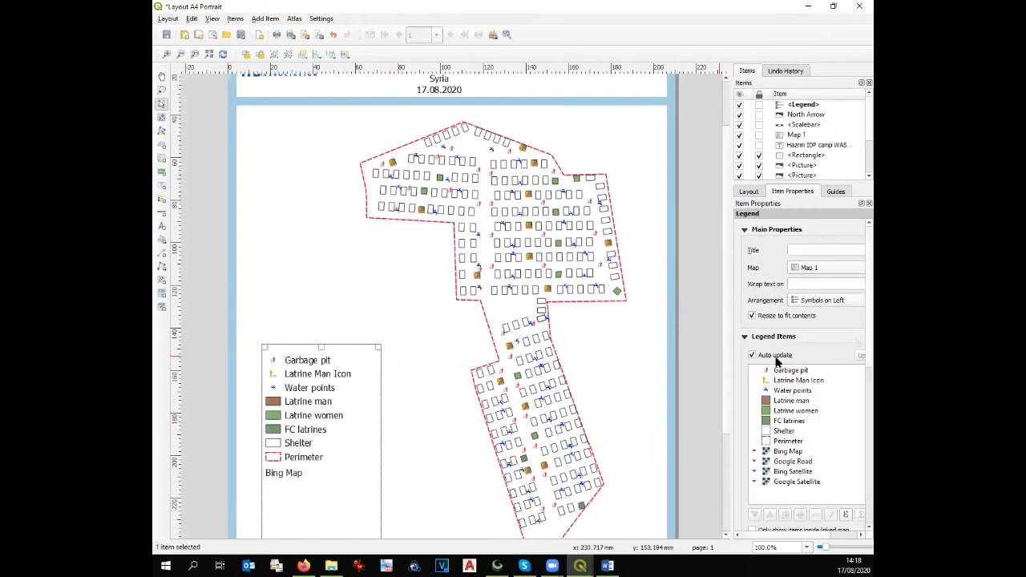
Turn off the legend's auto update and remove the Bing Map, Google Road, Bing Satellite and Google Satellite entries
scroll(856, 339, "down", 3)
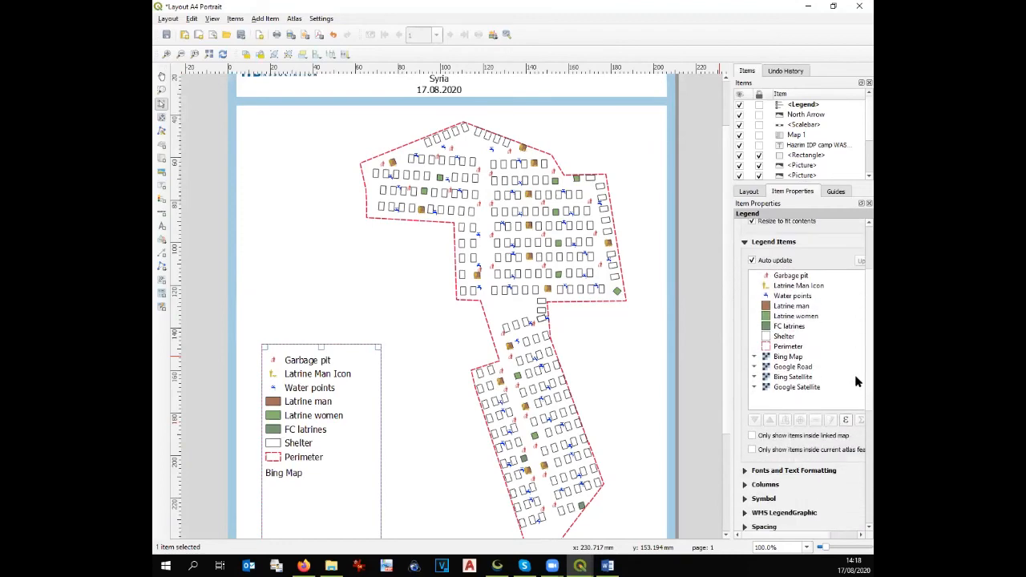
scroll(731, 388, "down", 3)
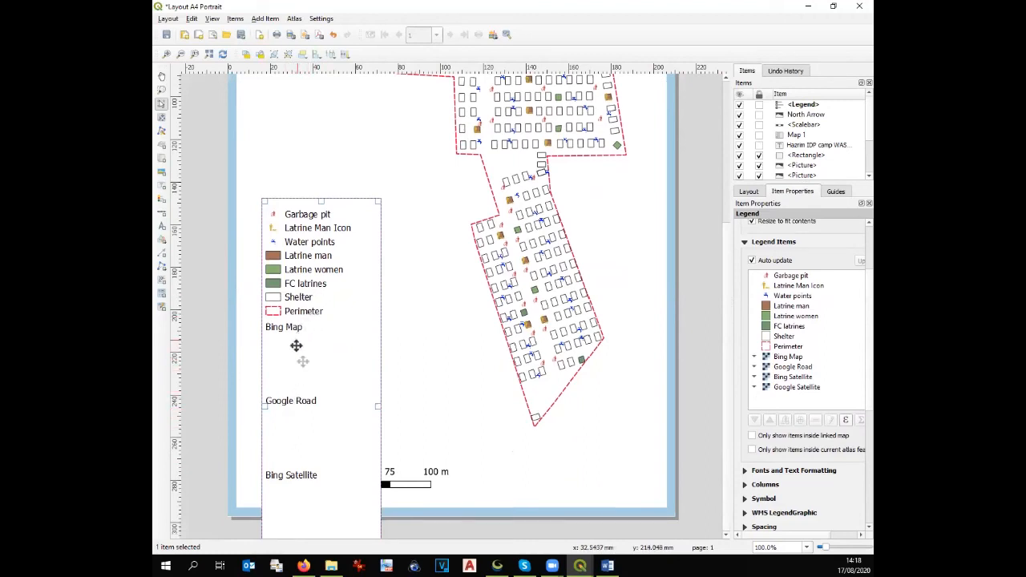
left_click(753, 261)
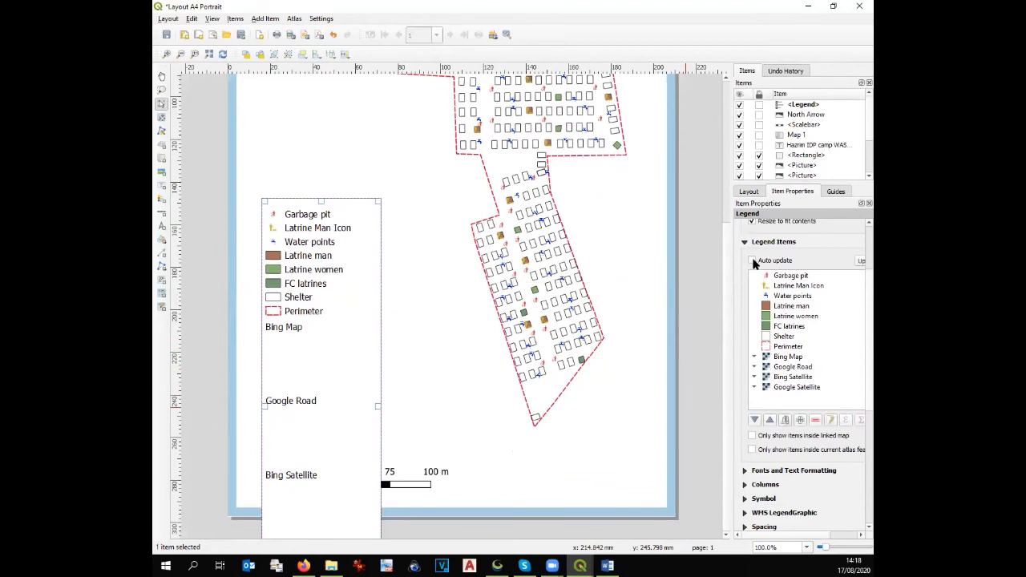
left_click(796, 388)
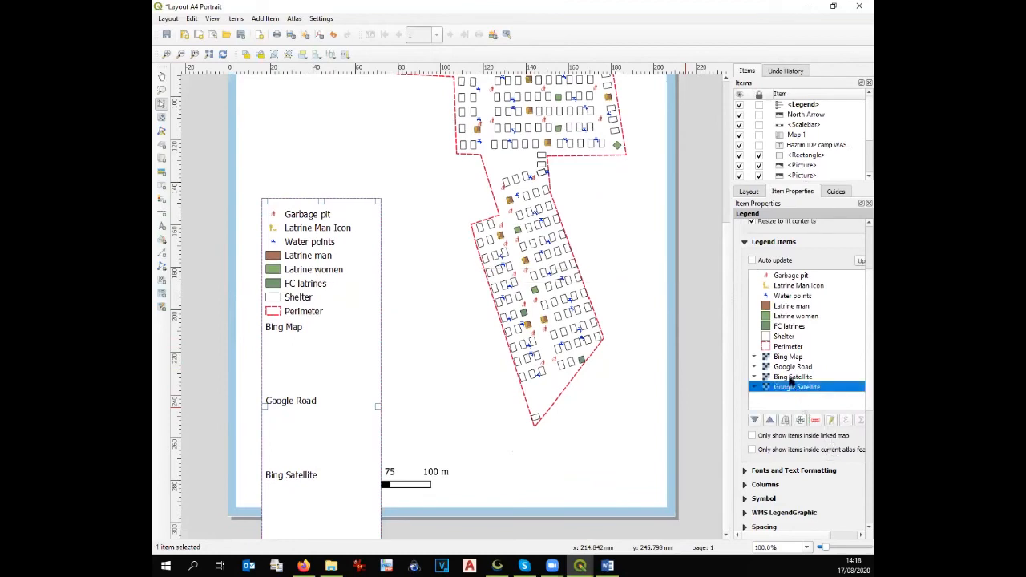
key("shift+Up")
key("shift+Up")
key("shift+Up")
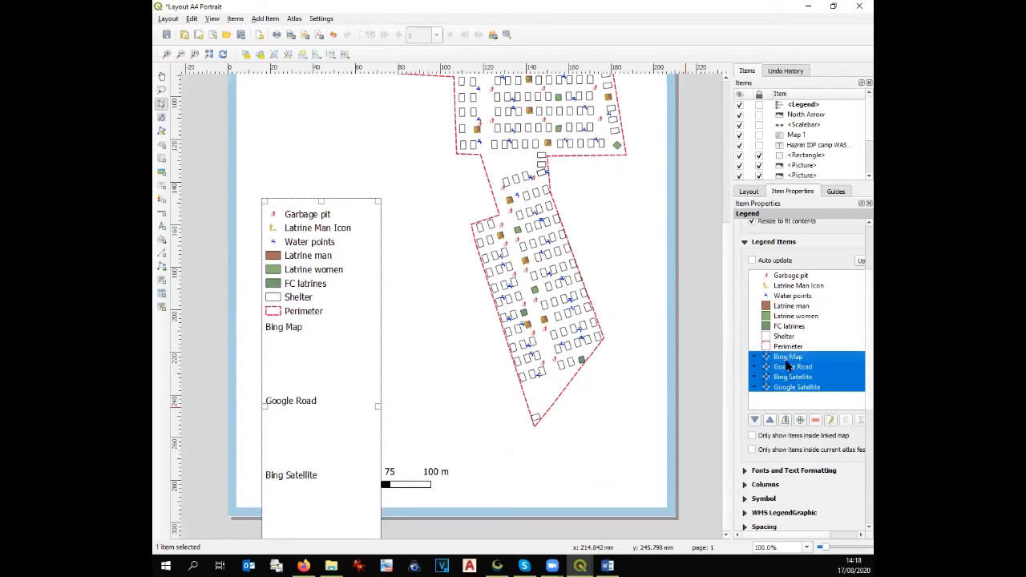
left_click(815, 421)
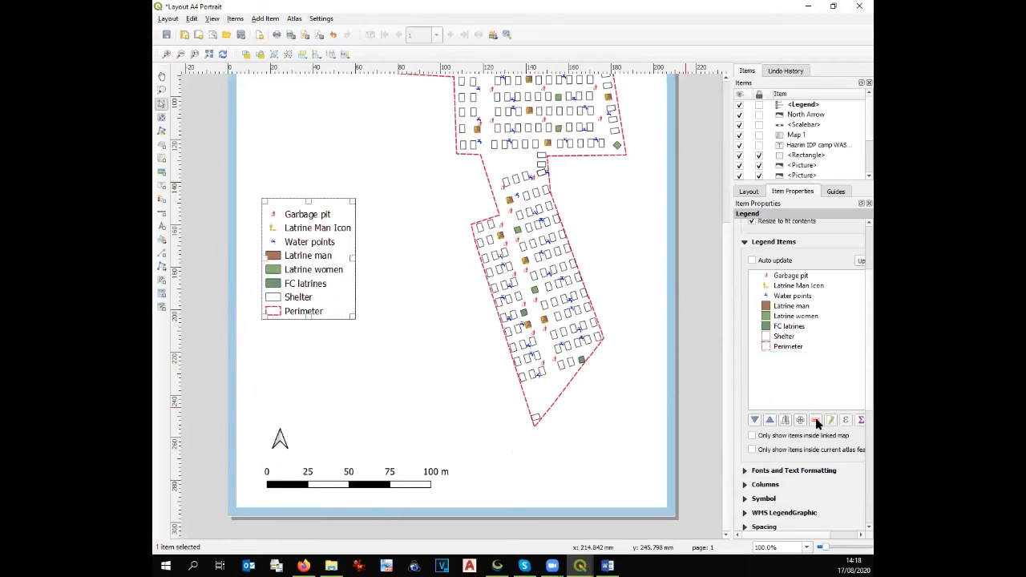
Rename the FC latrines legend entry as "Challleged People Latrine"
left_click(774, 347)
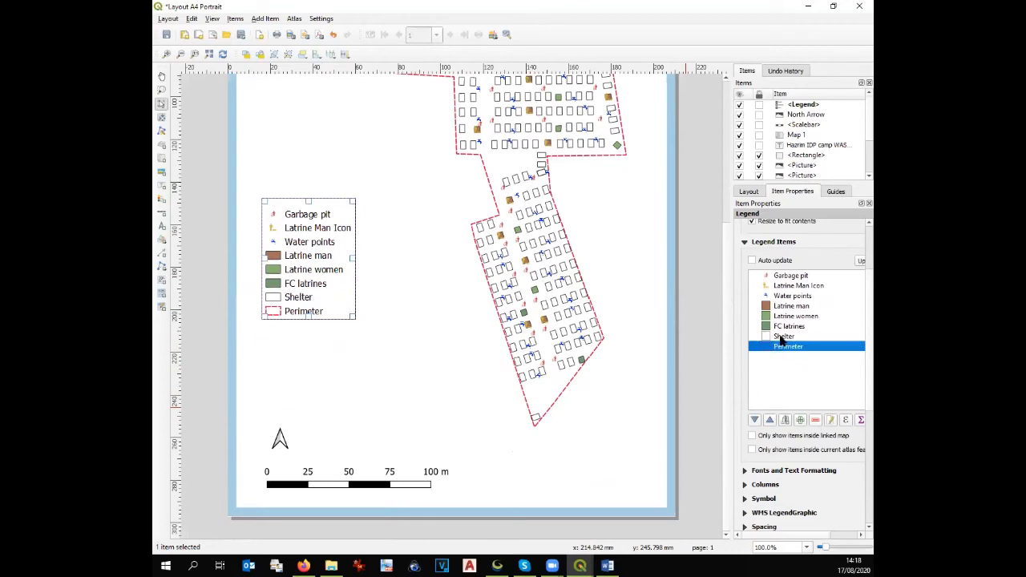
left_click(782, 337)
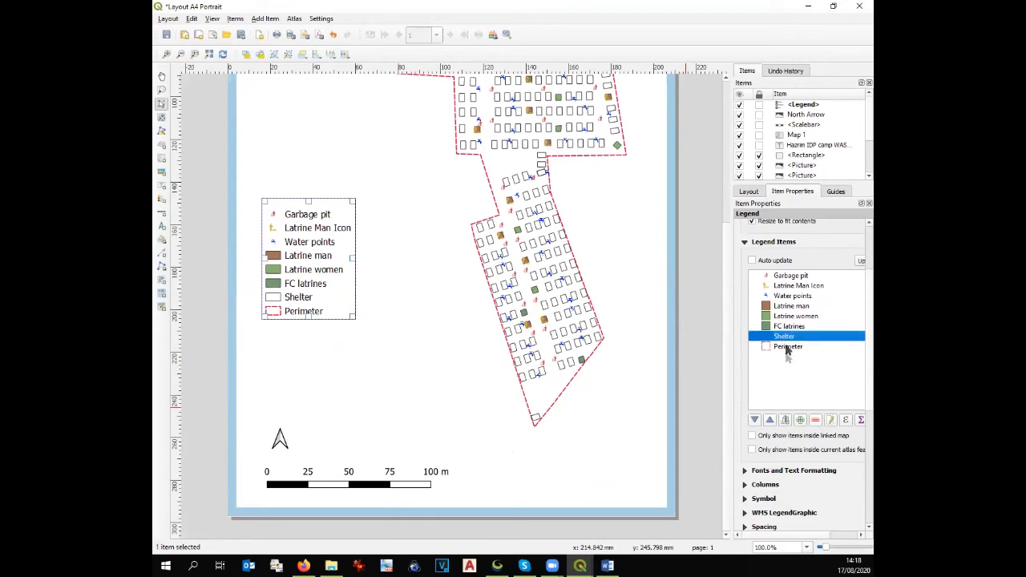
left_click(792, 327)
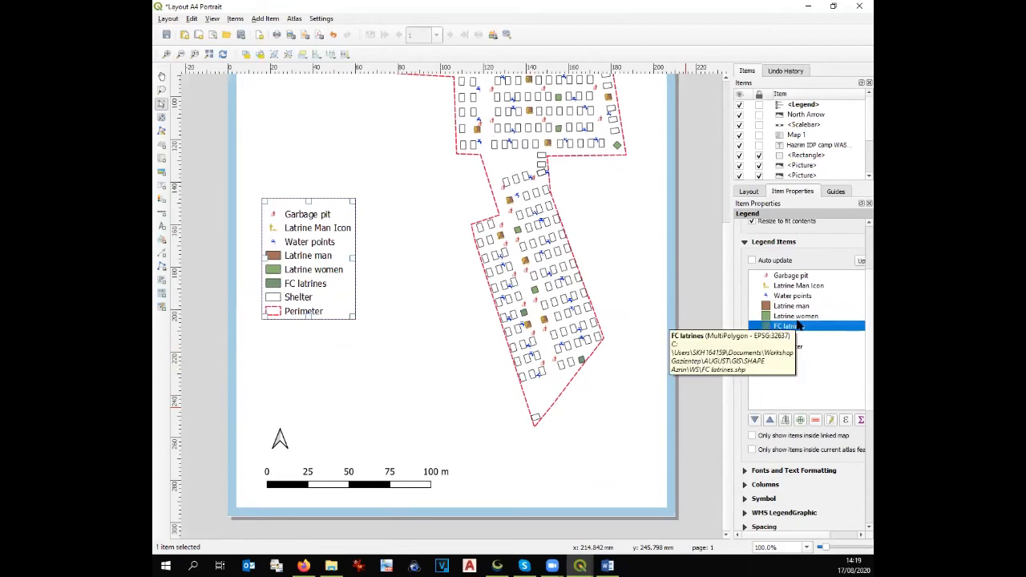
left_click(831, 420)
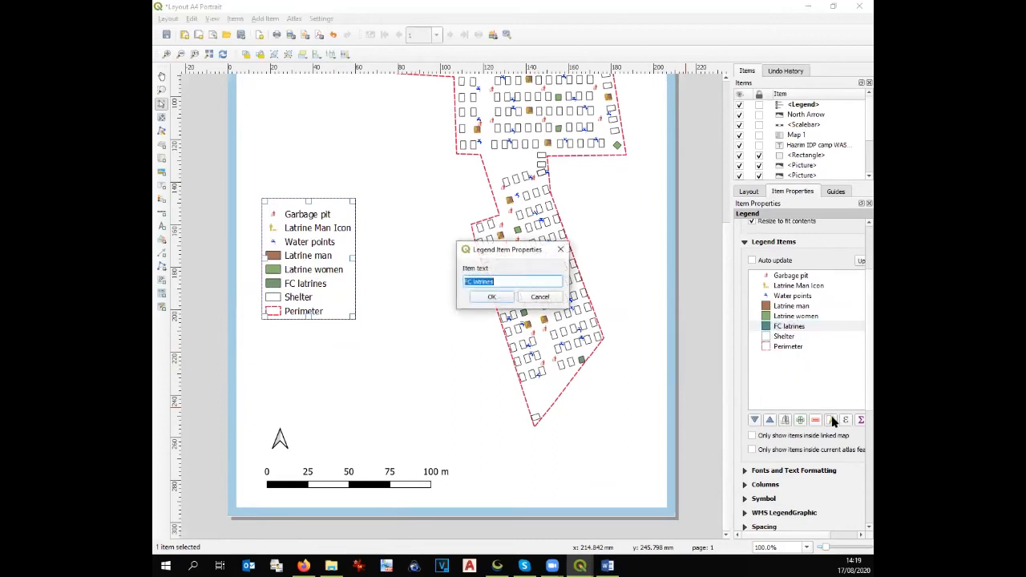
type("Challeged")
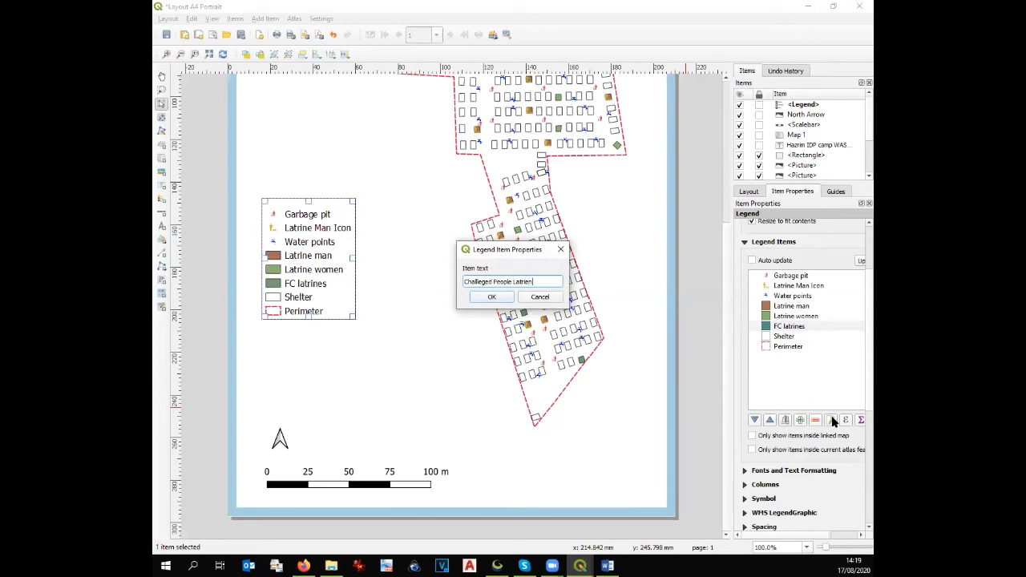
left_click(506, 298)
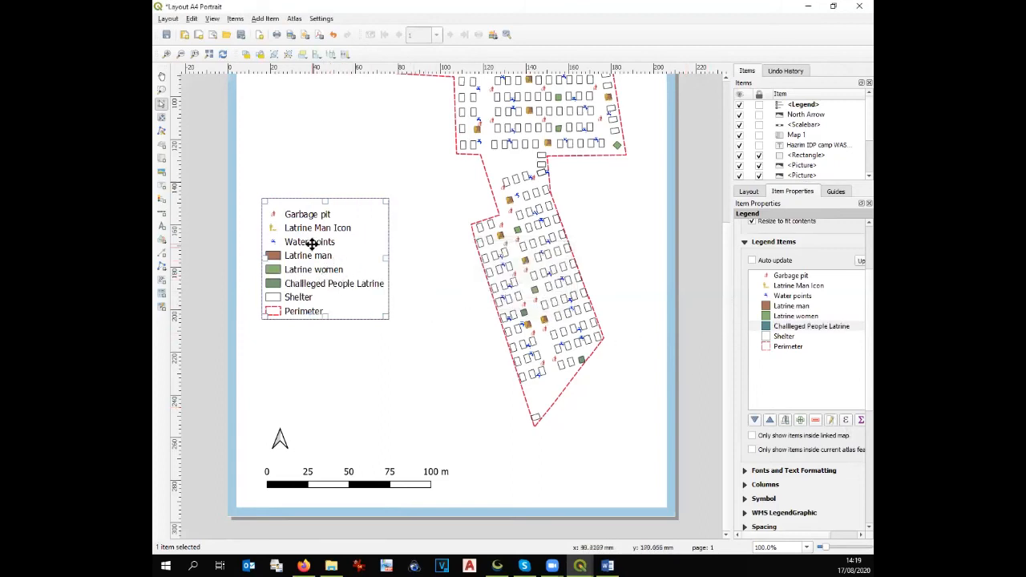
Remove the Latrine Man Icon entry from the legend and give the legend the title "Legend"
left_click(798, 286)
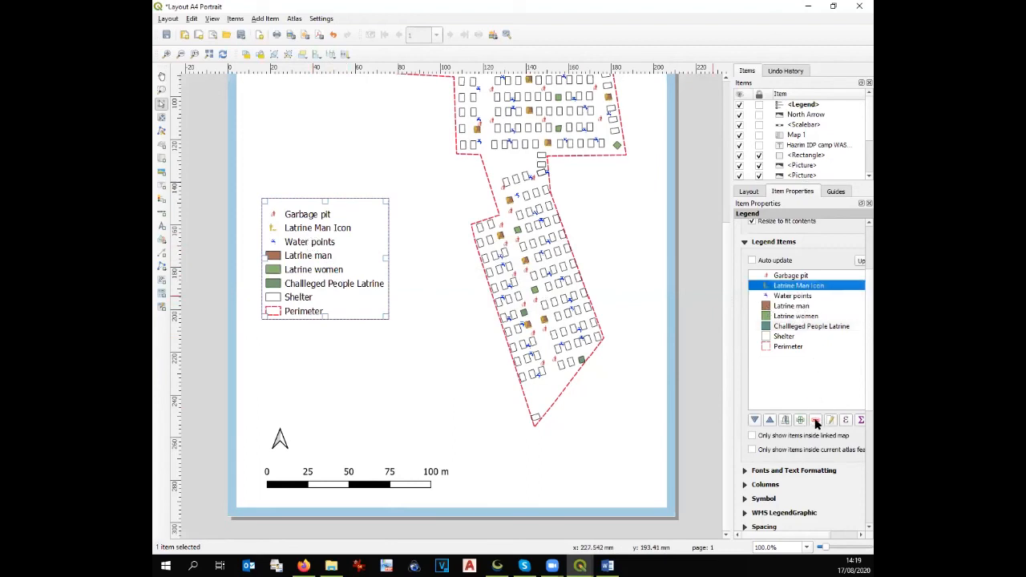
left_click(815, 421)
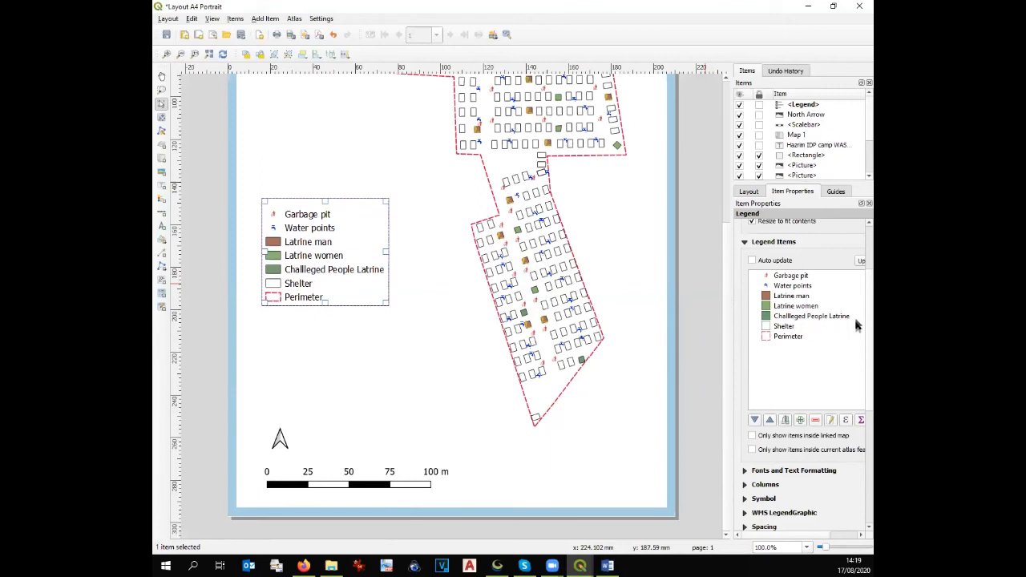
scroll(856, 258, "up", 3)
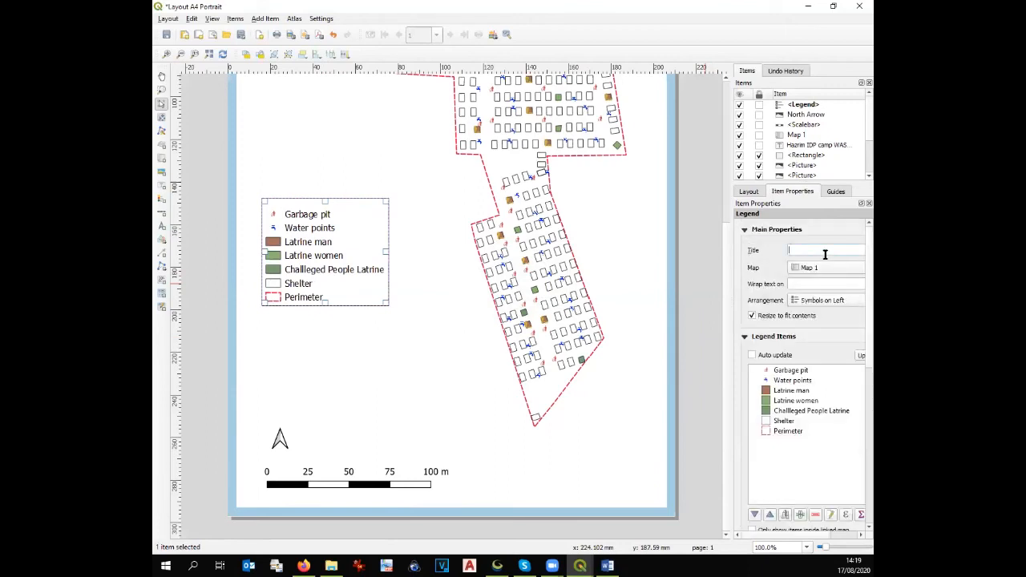
type("Legend")
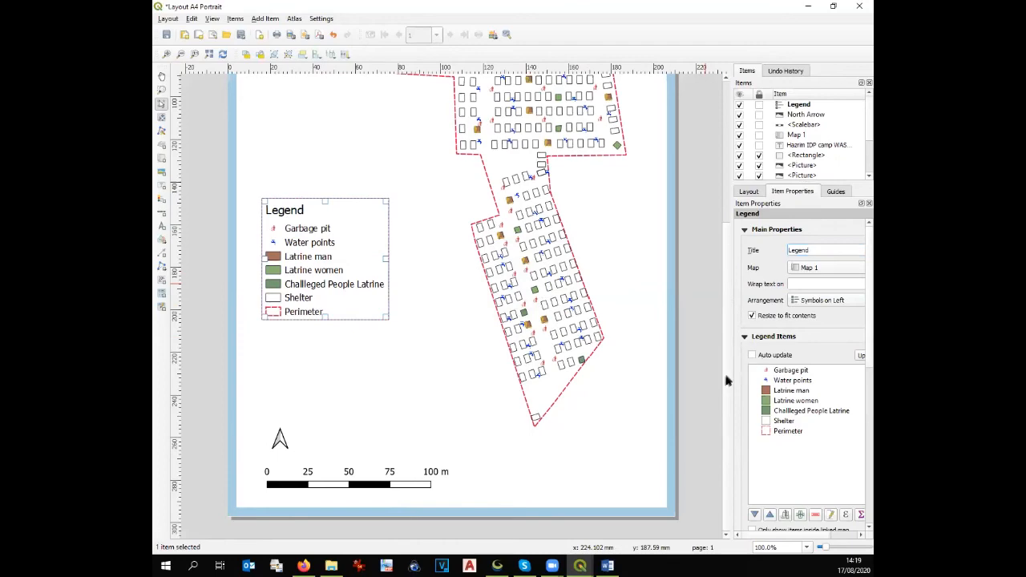
Switch to the main project window and set the Water points layer's marker size to 6 millimetres
scroll(727, 381, "up", 1)
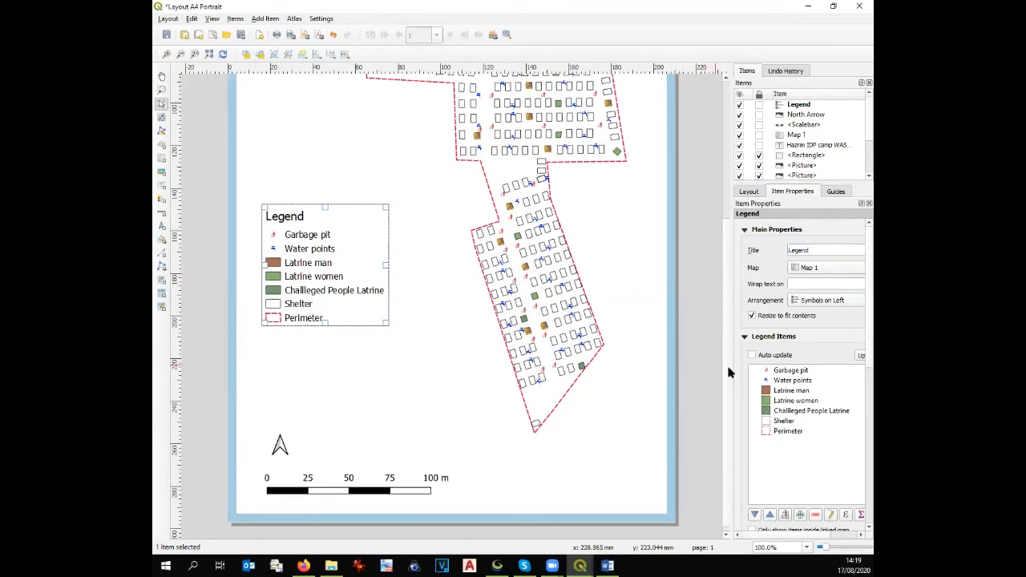
scroll(728, 372, "up", 5)
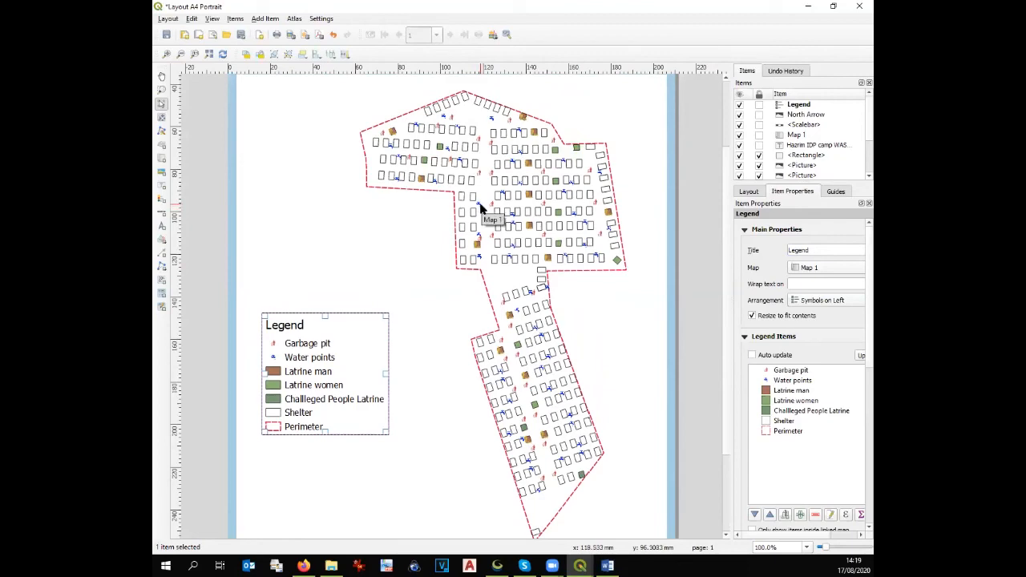
left_click(580, 566)
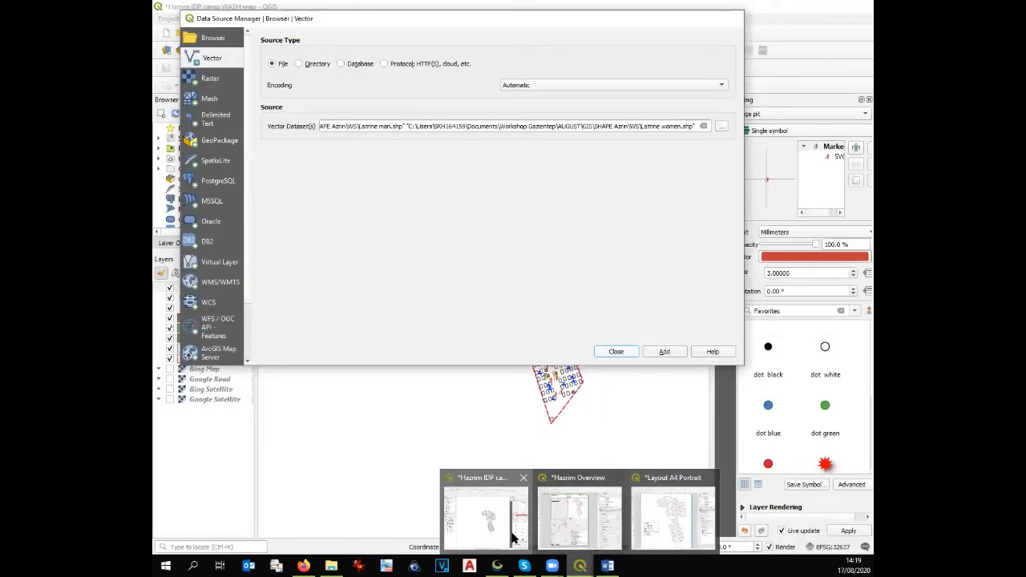
left_click(515, 534)
double_click(202, 309)
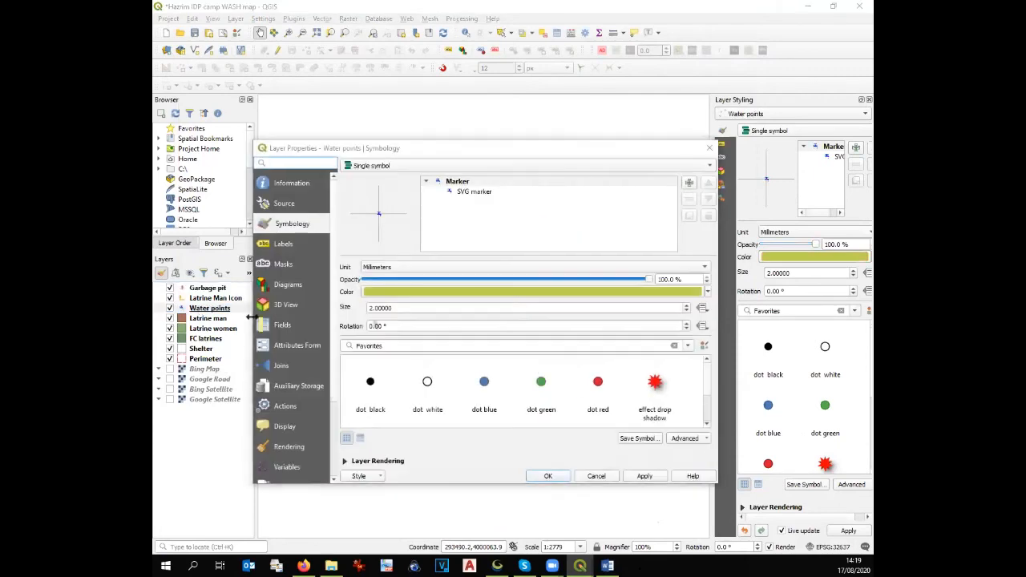
left_click_drag(394, 307, 321, 307)
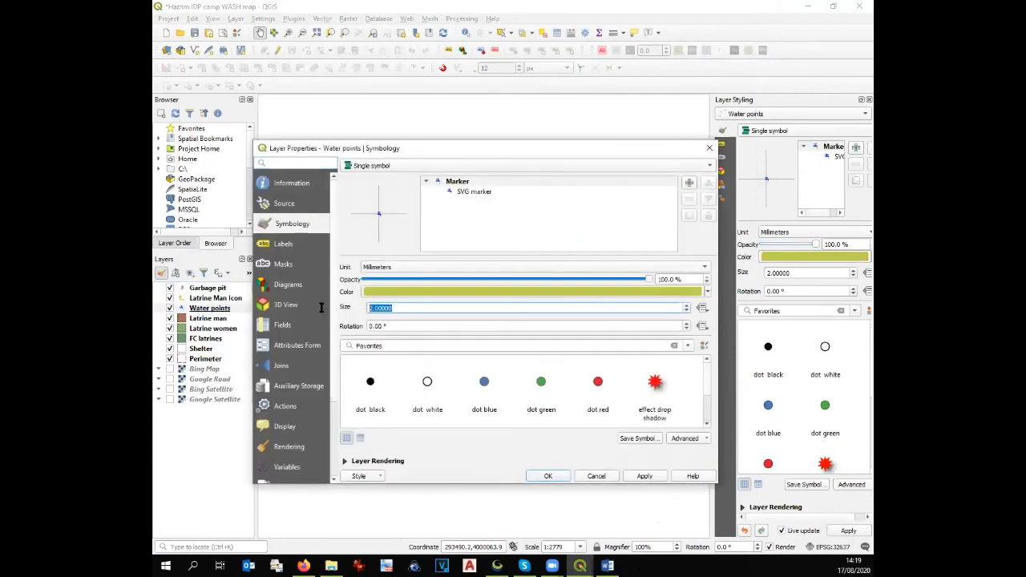
type("6")
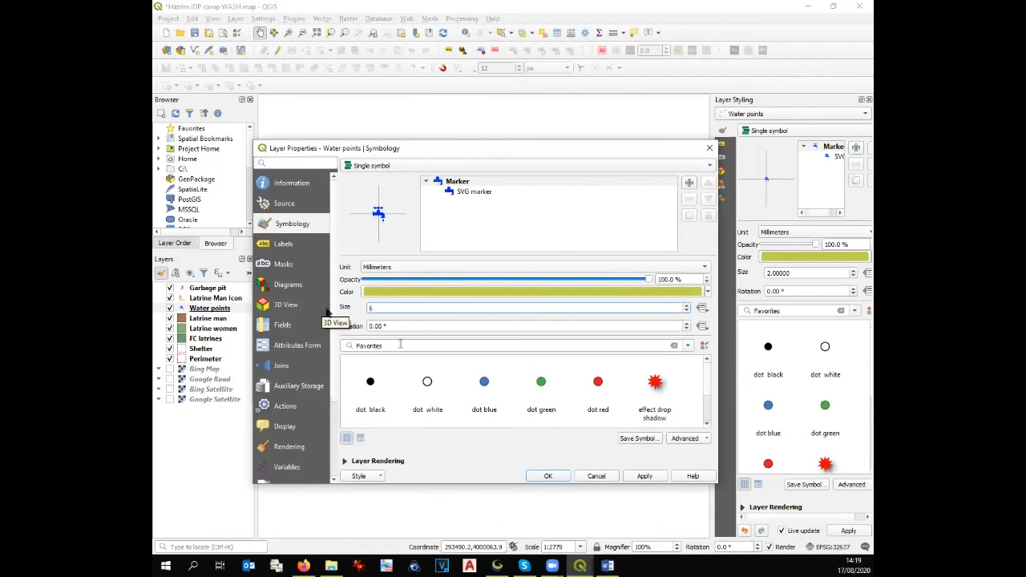
left_click(644, 476)
left_click(548, 476)
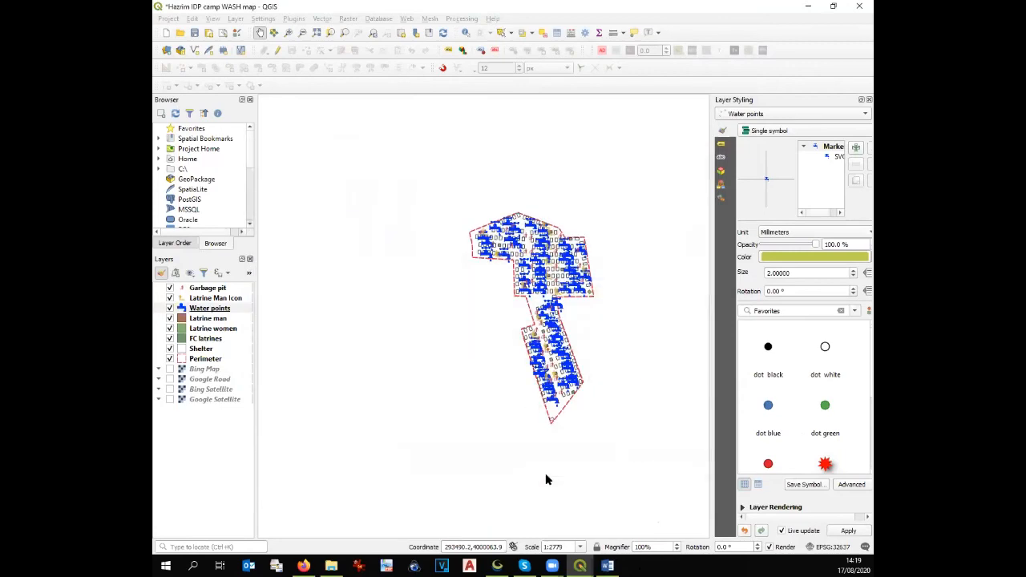
Return to the A4 portrait layout and select the main map to check its water point symbols
mouse_move(579, 564)
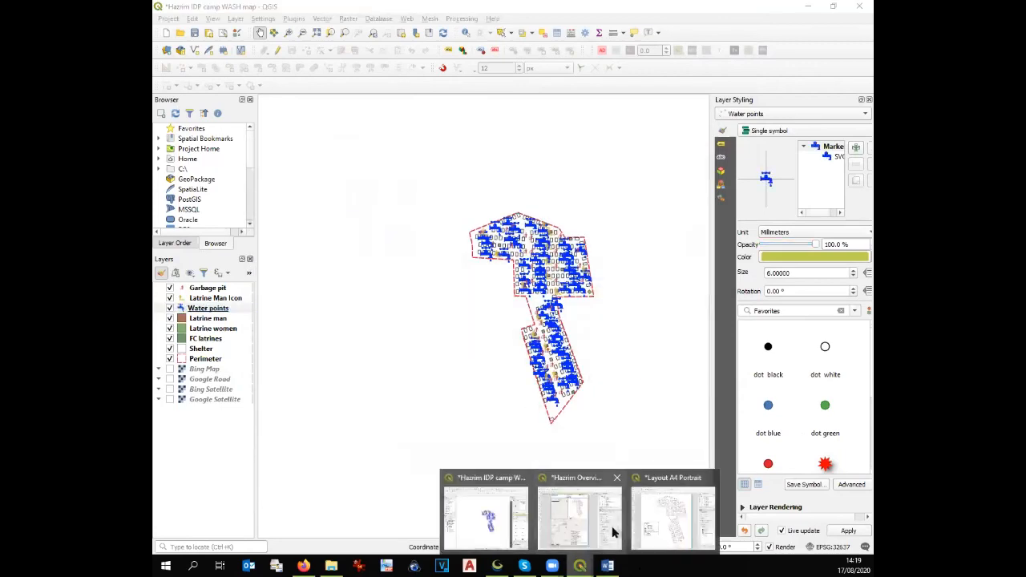
left_click(654, 527)
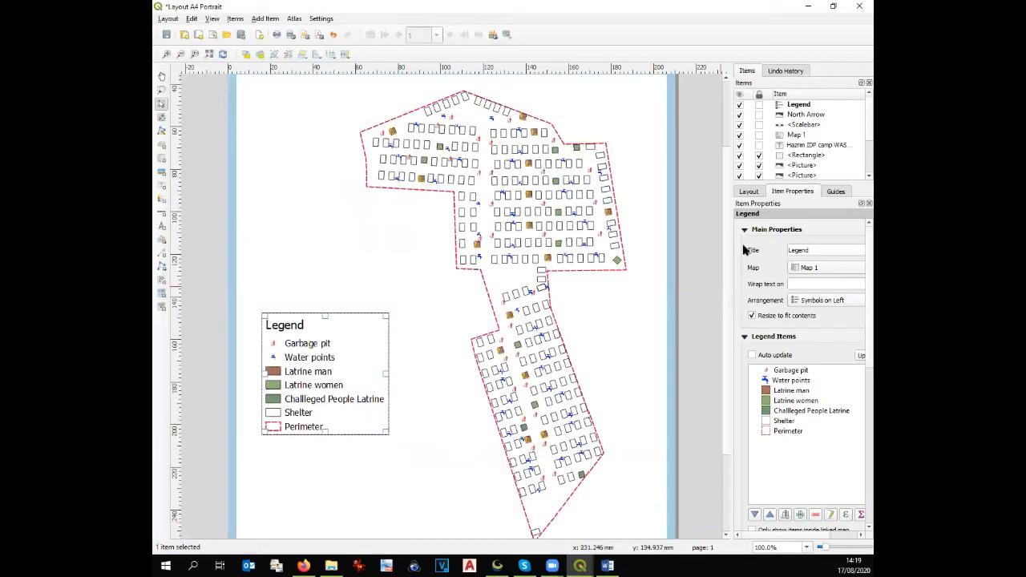
left_click(432, 259)
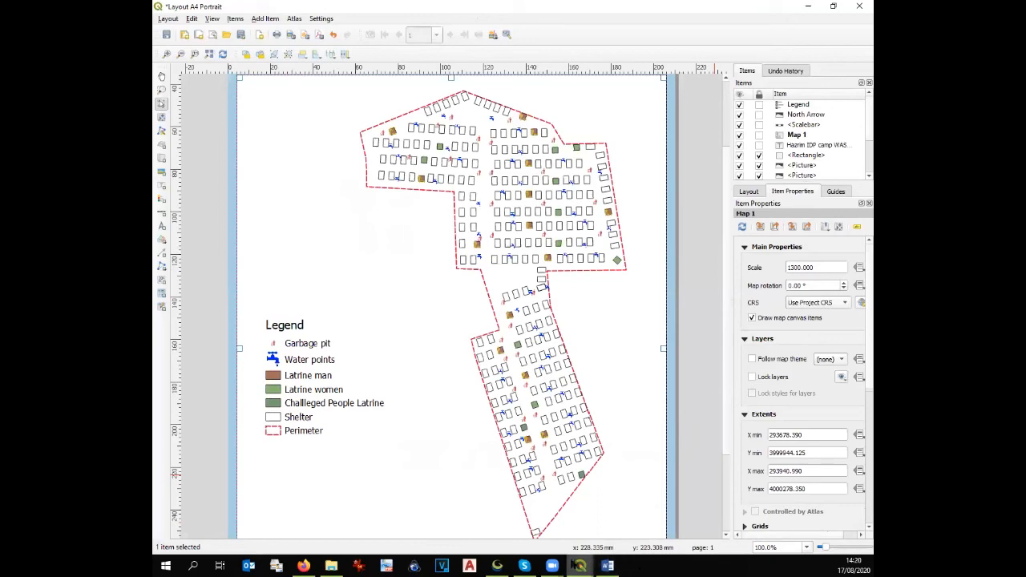
In the main project window, change the Water points layer's SVG marker to the black cross from Andrea Icons
mouse_move(580, 566)
left_click(507, 532)
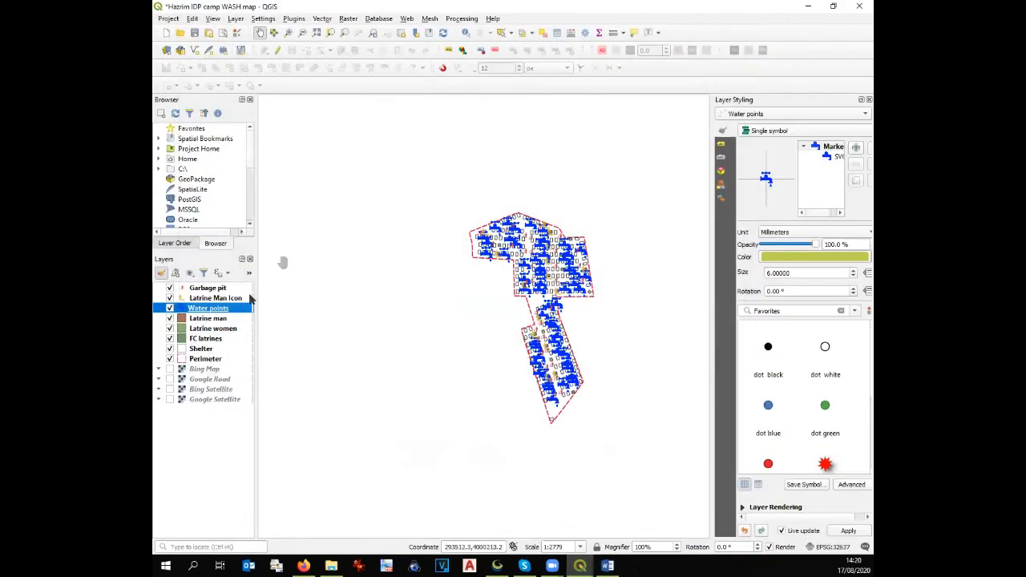
double_click(206, 313)
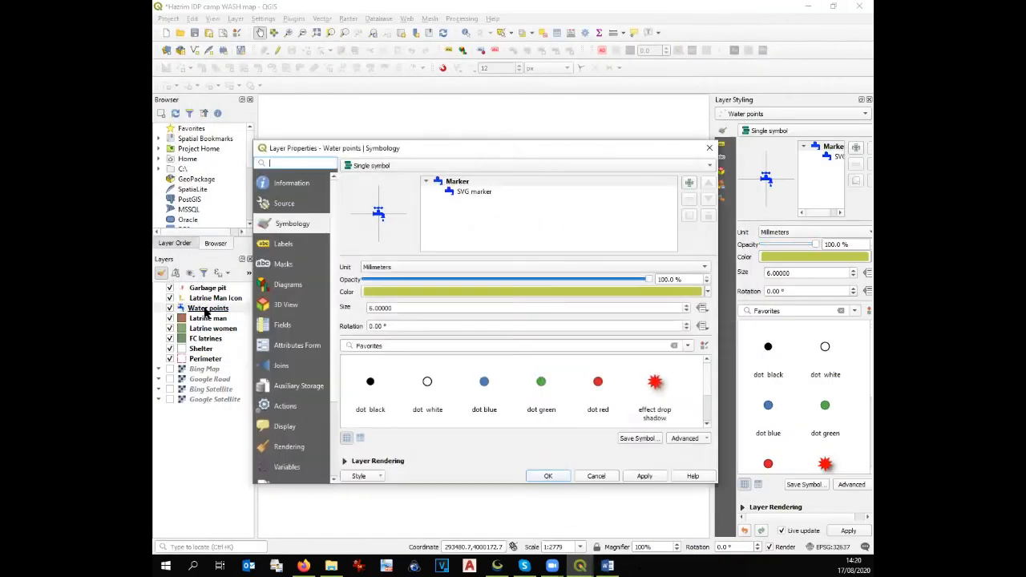
left_click(462, 193)
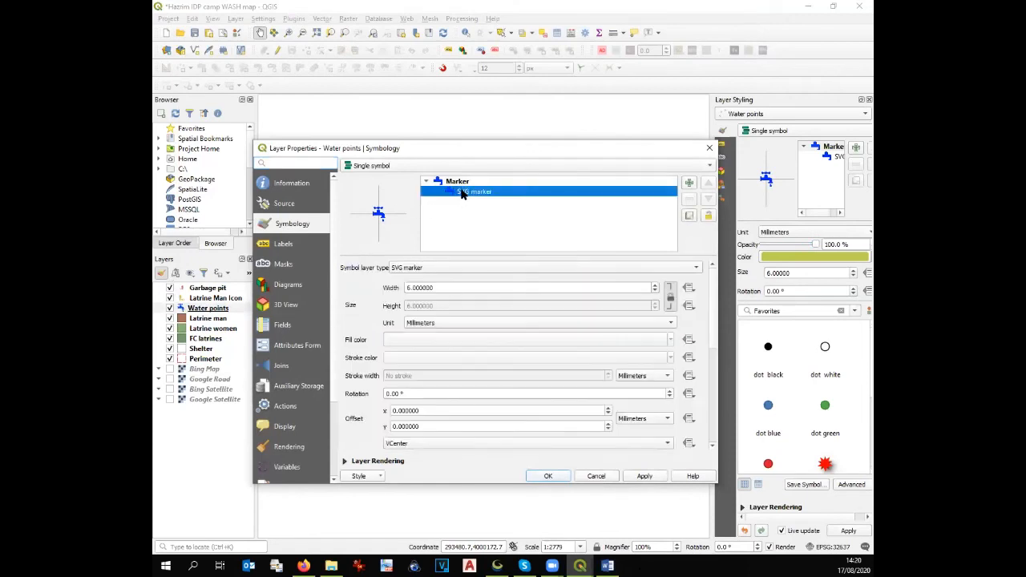
left_click_drag(713, 311, 708, 408)
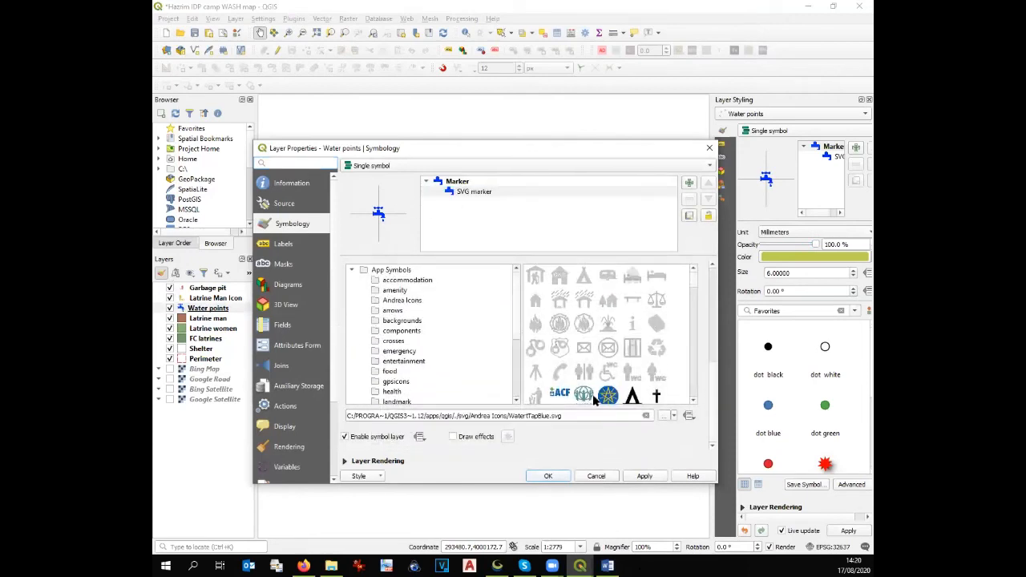
left_click(657, 395)
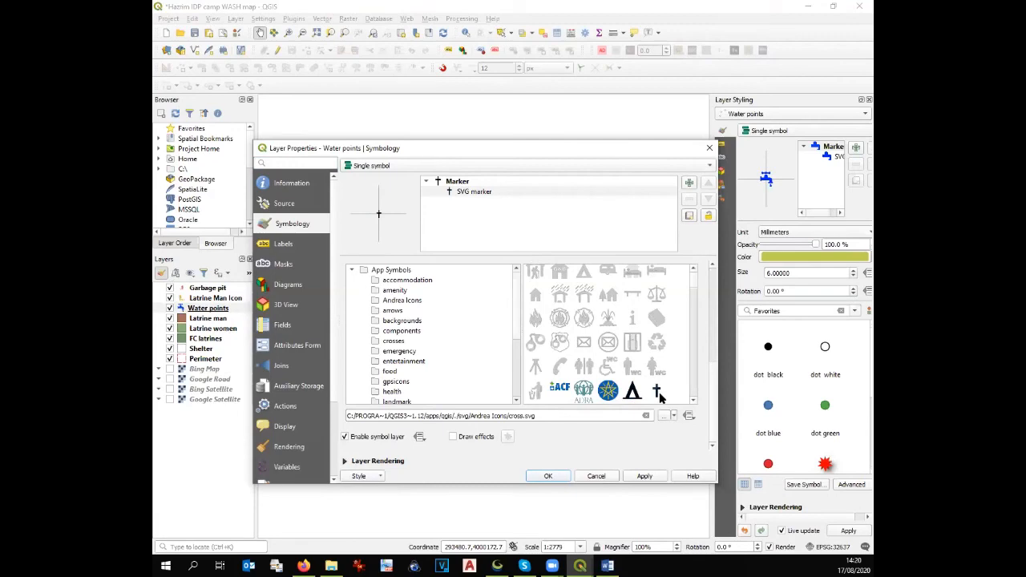
left_click(550, 478)
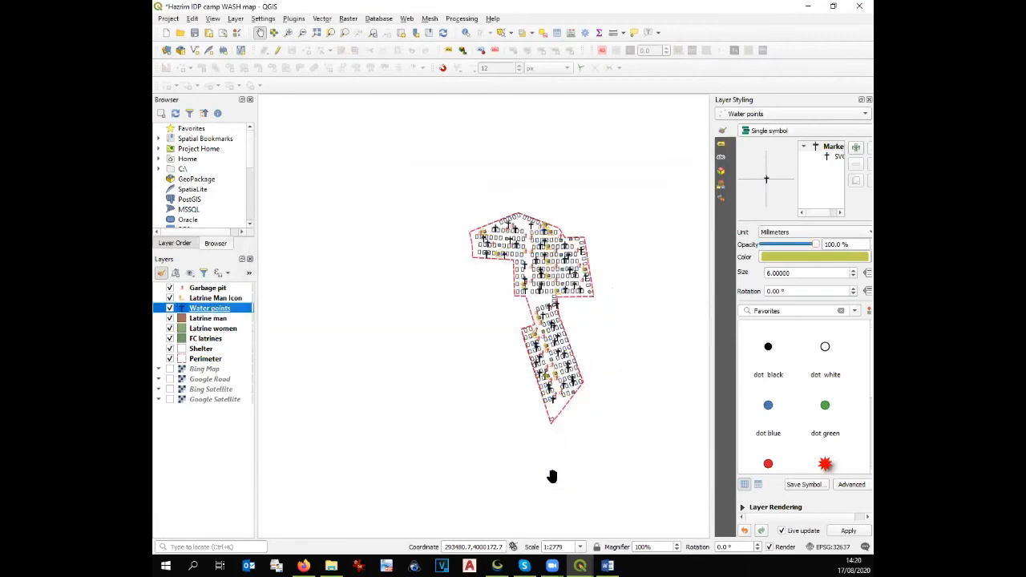
Return to the A4 portrait layout and refresh Map 1 to show the cross markers
scroll(560, 287, "up", 2)
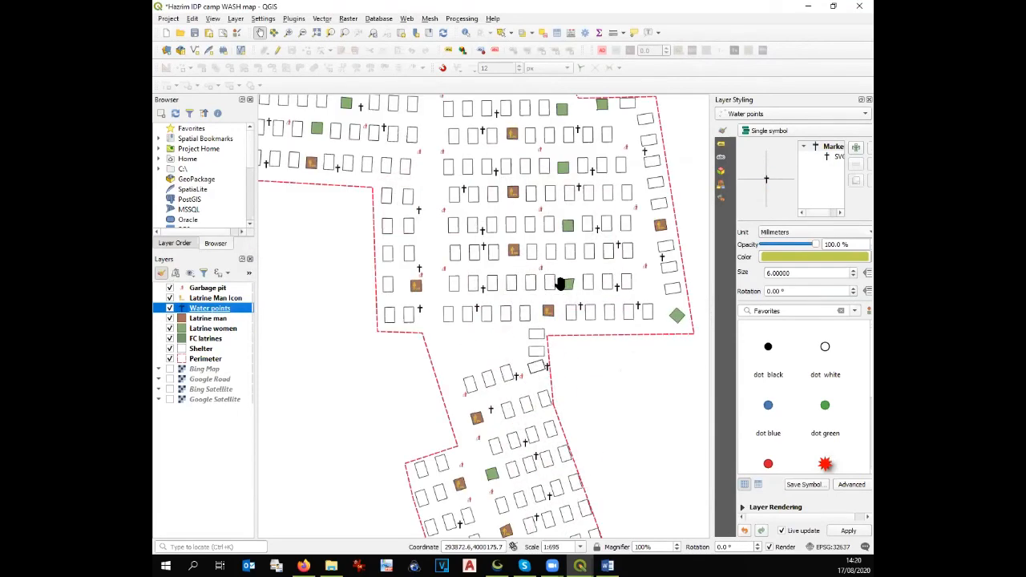
left_click(580, 566)
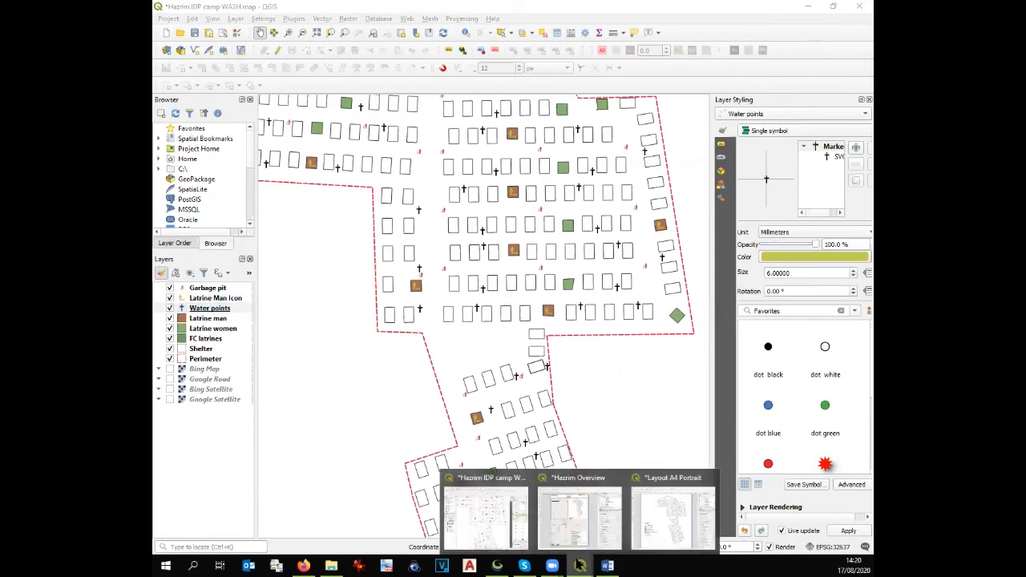
left_click(655, 534)
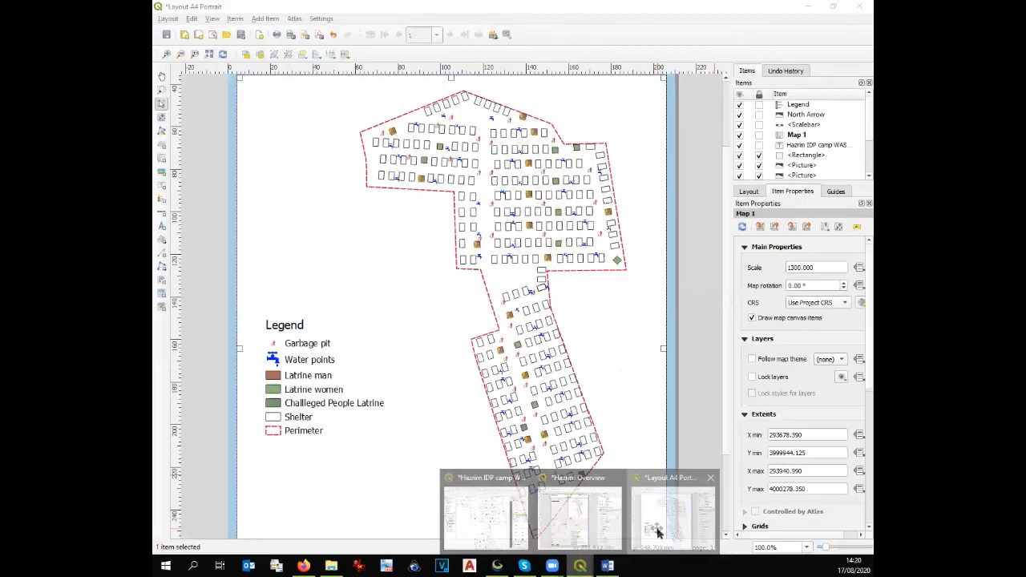
left_click(340, 422)
left_click(412, 261)
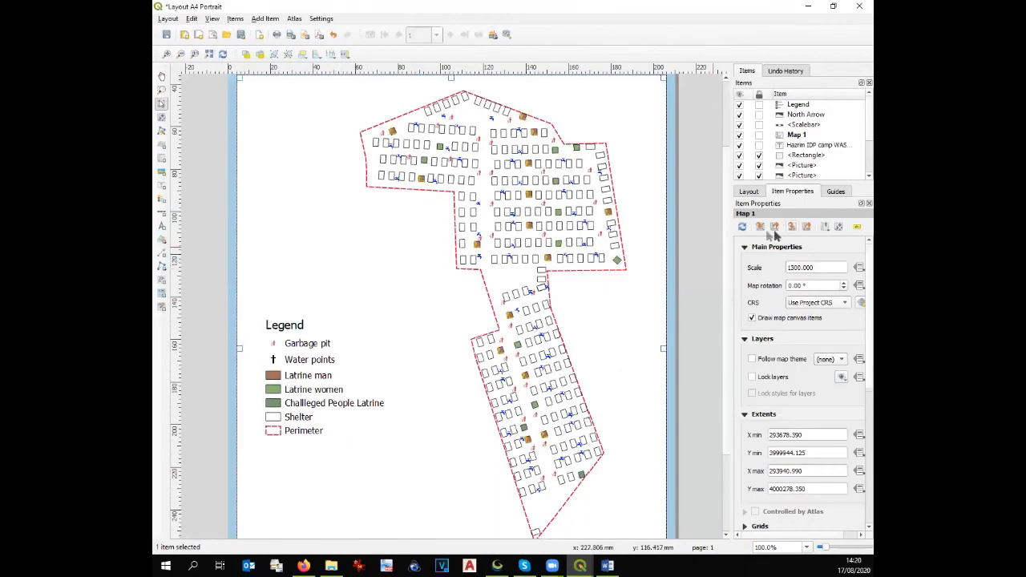
left_click(743, 227)
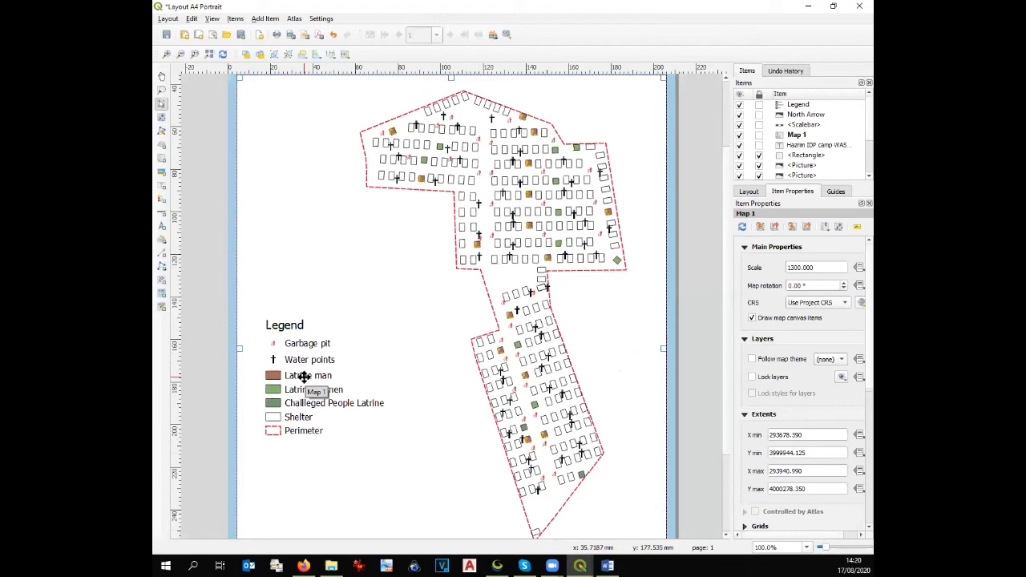
In the main project window, set the Water points layer's SVG marker back to the blue water tap icon
left_click(580, 566)
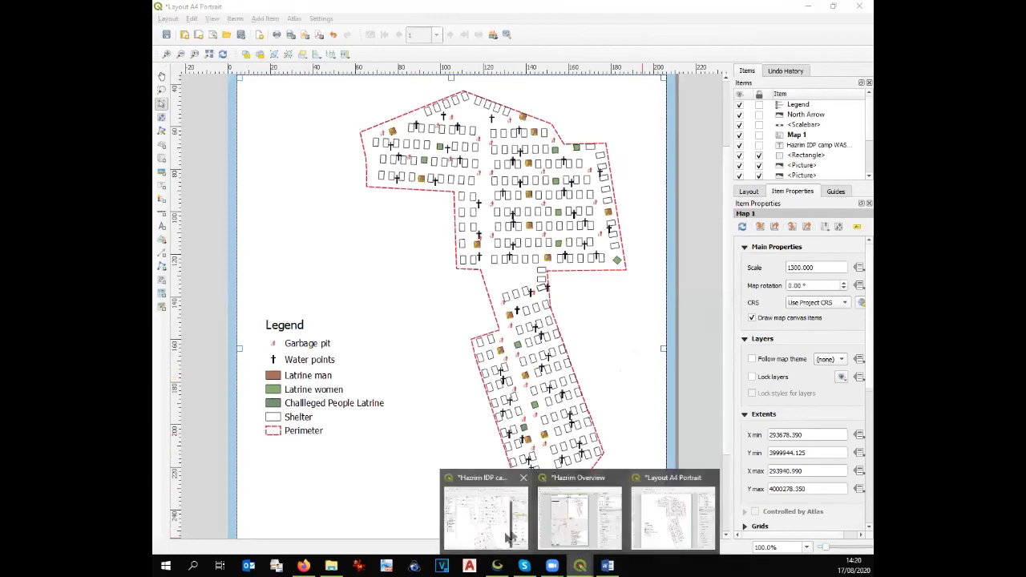
left_click(516, 535)
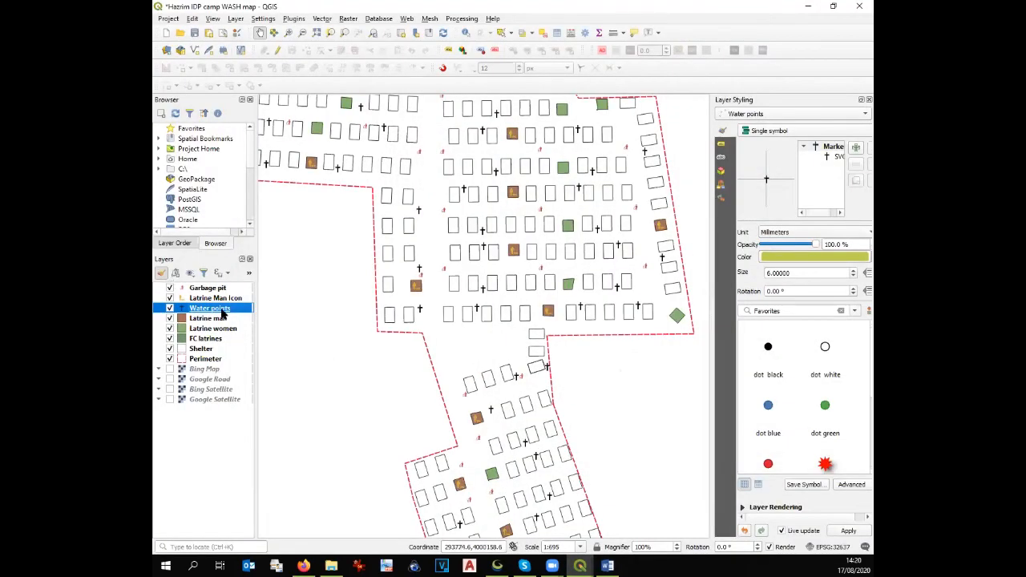
double_click(221, 309)
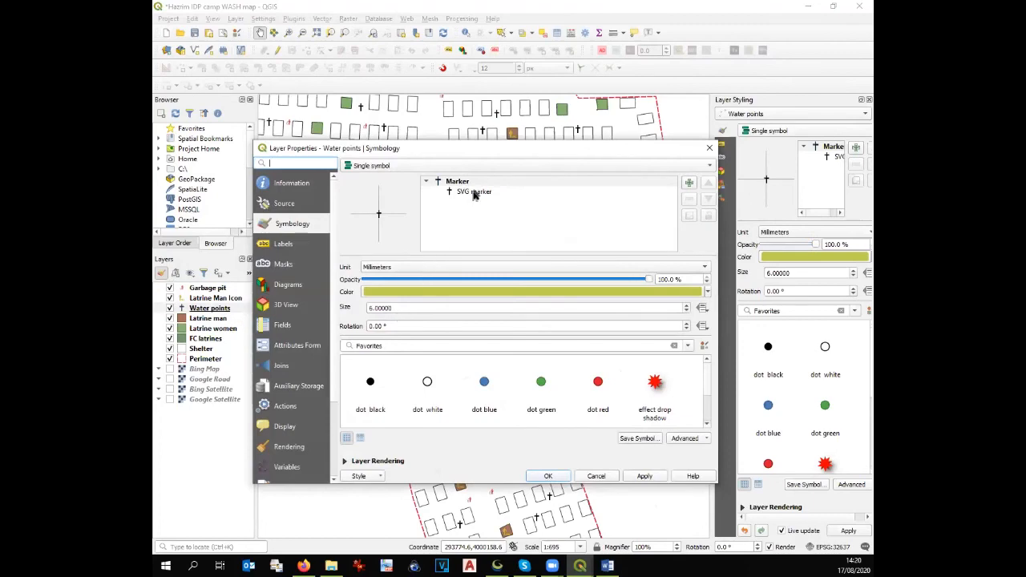
left_click(473, 193)
left_click_drag(714, 315, 704, 412)
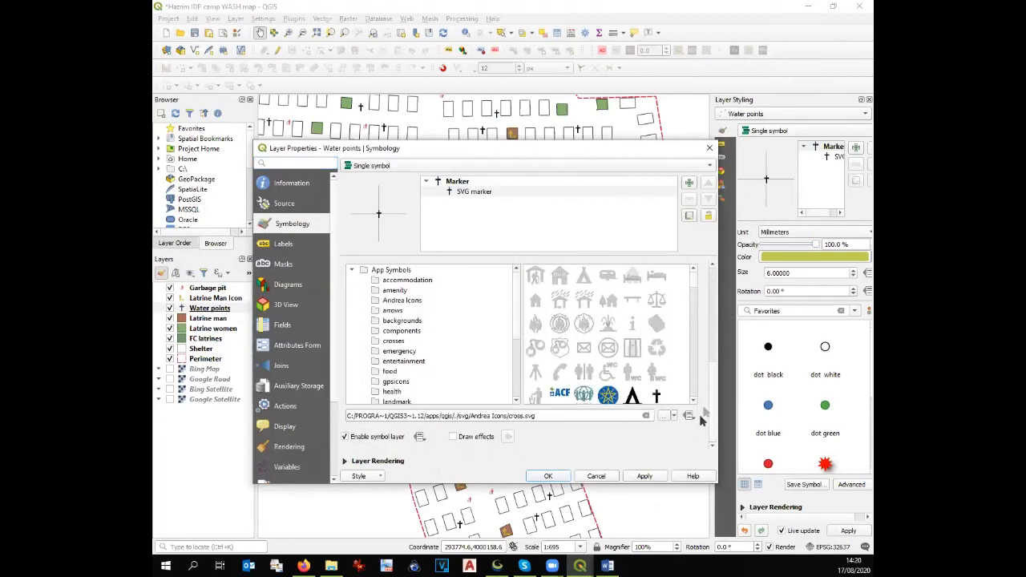
scroll(695, 407, "down", 5)
left_click(655, 373)
left_click(560, 478)
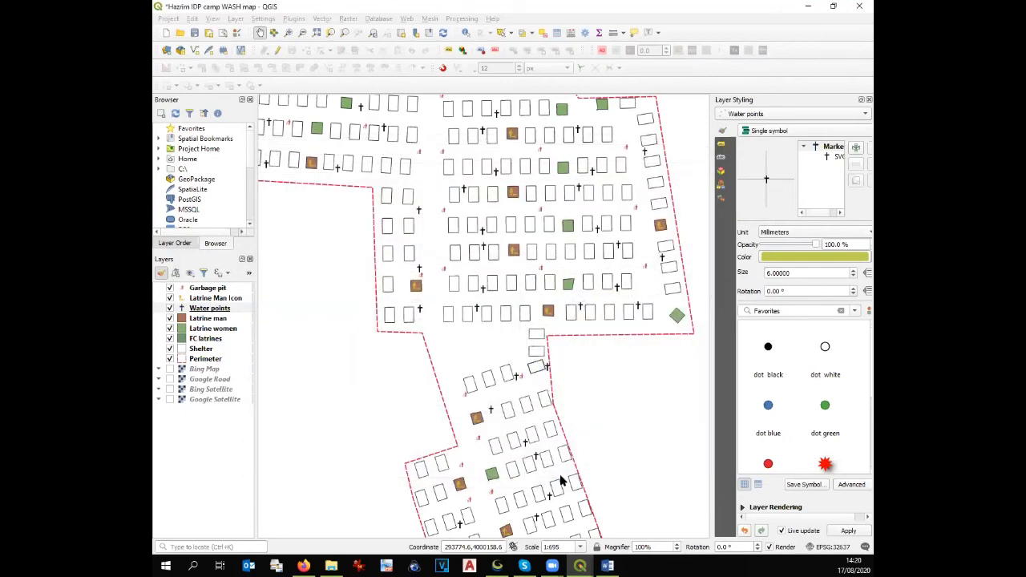
Set the Water points layer's marker size to 3 millimetres
double_click(206, 311)
left_click_drag(406, 309, 332, 309)
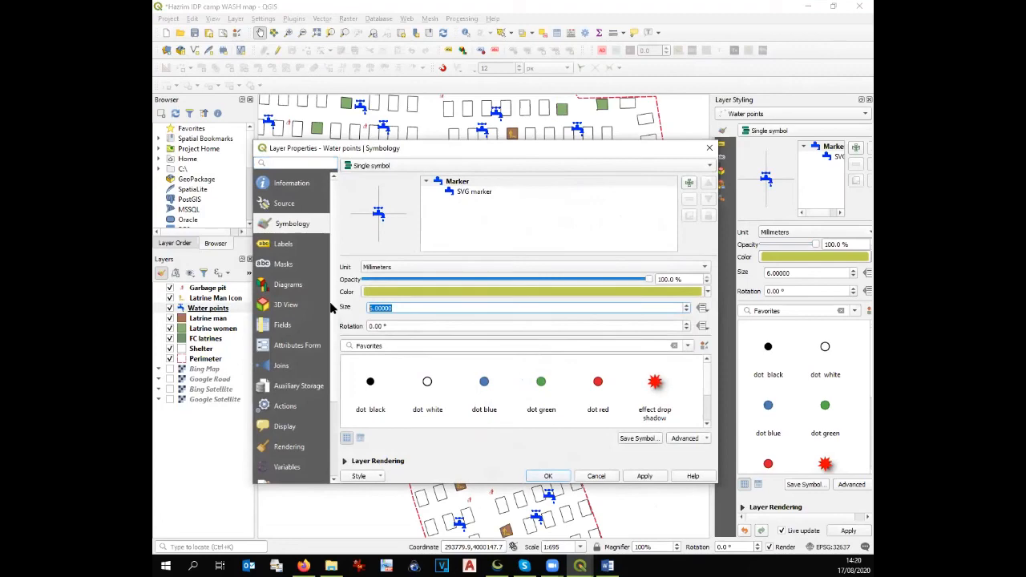
type("3")
left_click(644, 476)
left_click(549, 477)
scroll(607, 320, "down", 1)
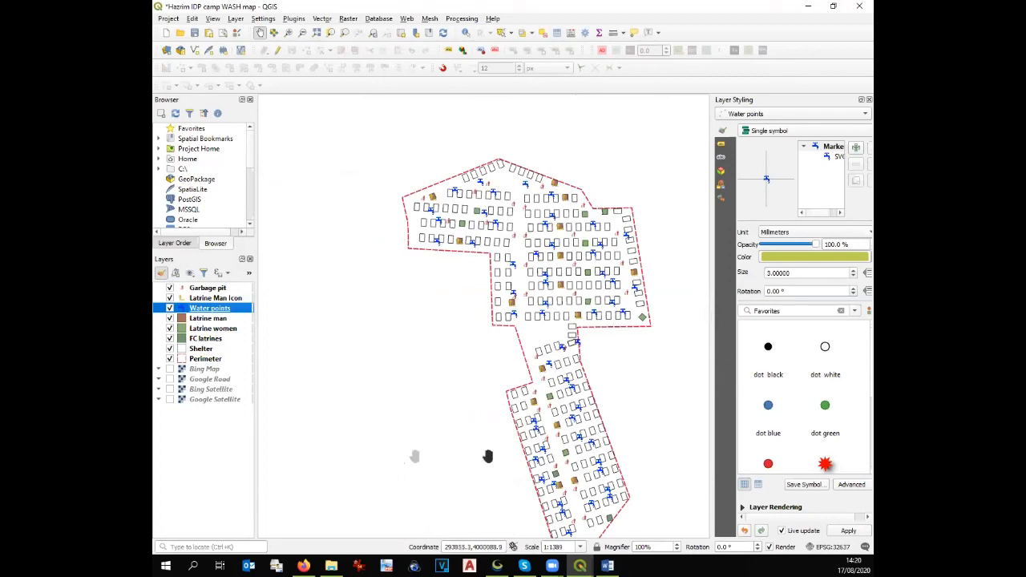
Return to the A4 portrait layout and refresh Map 1 with the updated blue tap markers
left_click(582, 566)
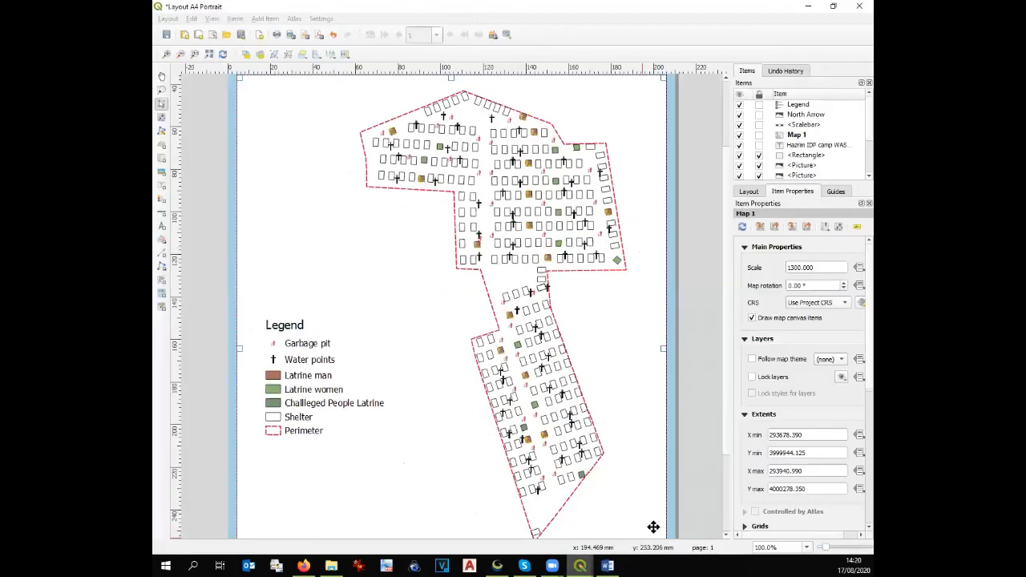
left_click(661, 517)
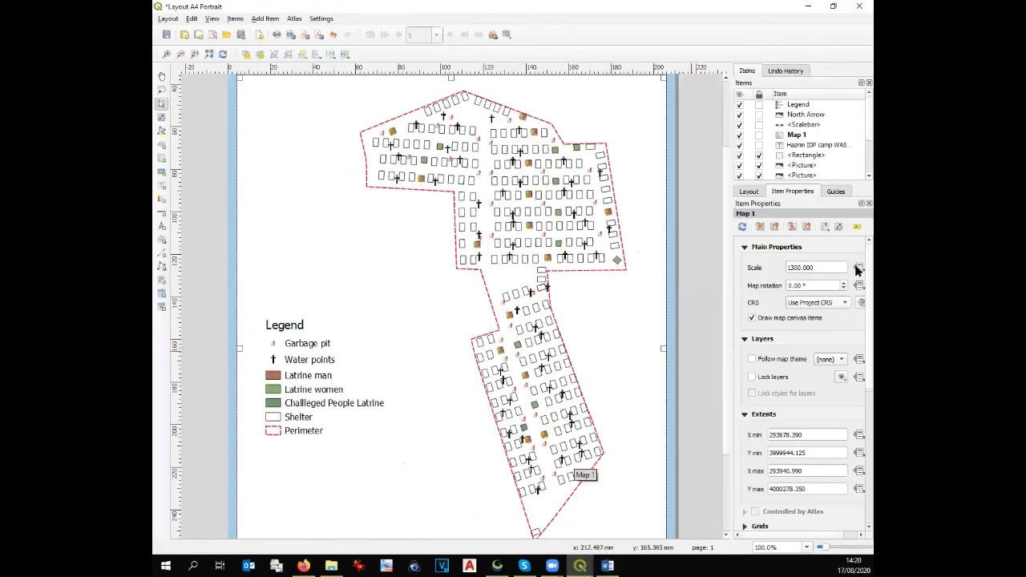
left_click(674, 317)
left_click(643, 319)
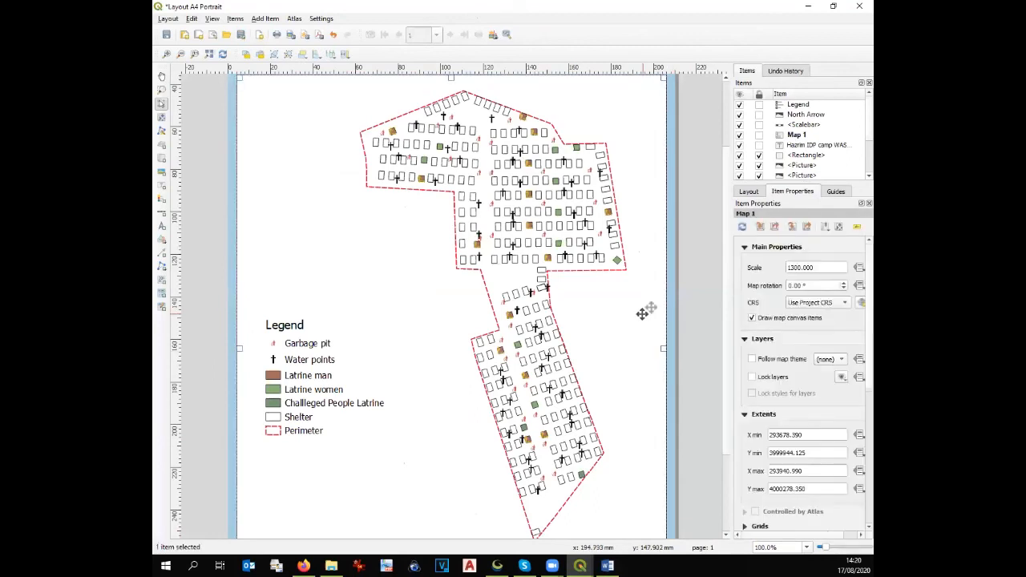
left_click(744, 227)
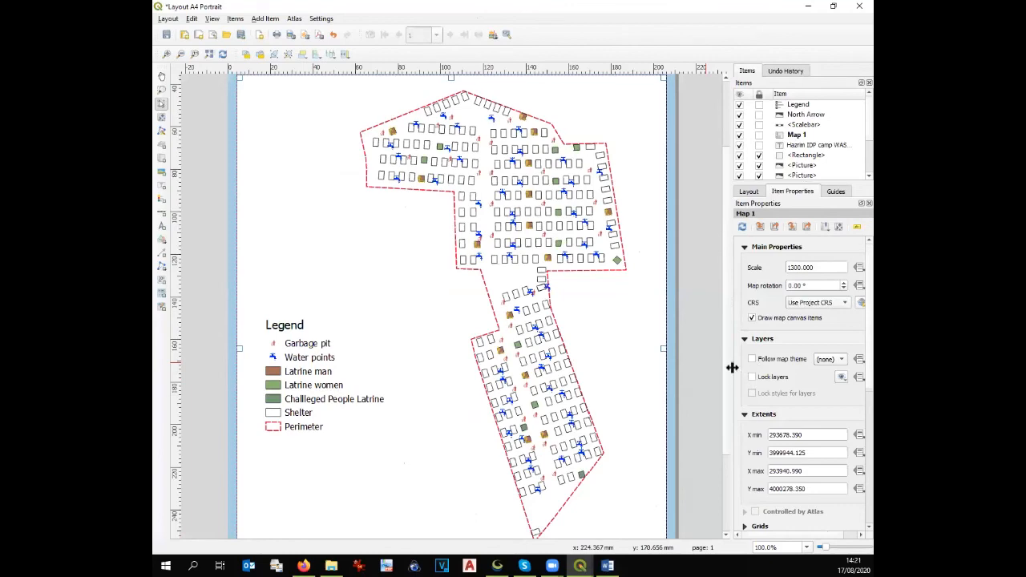
Review the A4 portrait layout from its header down to the legend and switch back to the main project window
scroll(728, 377, "down", 3)
scroll(727, 397, "up", 5)
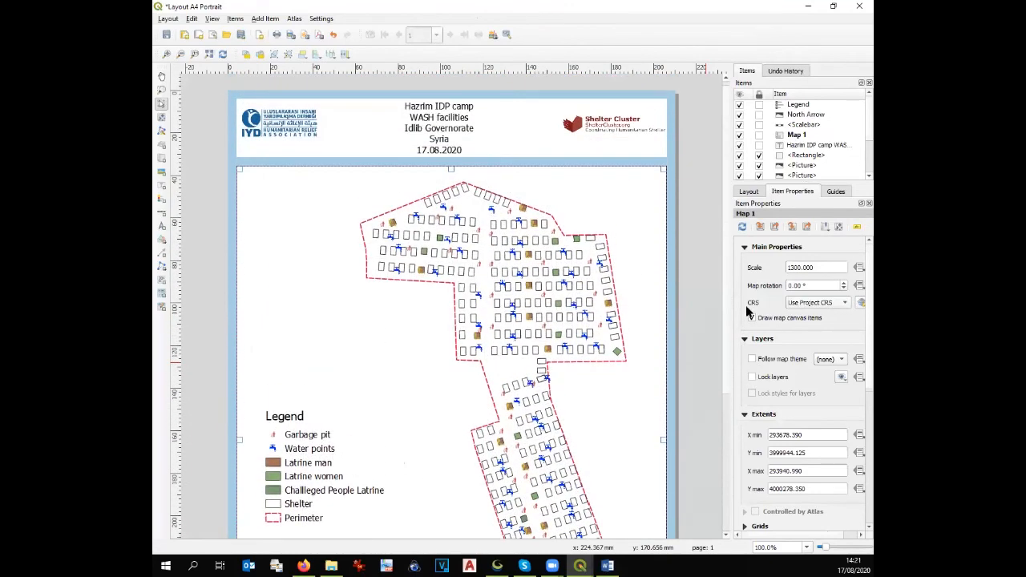
scroll(651, 533, "down", 5)
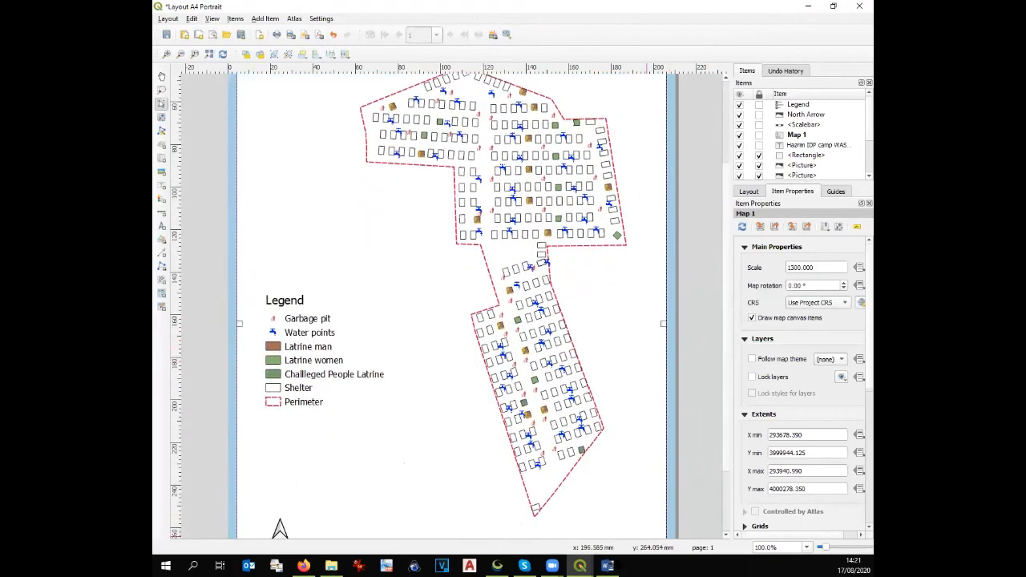
mouse_move(583, 565)
left_click(505, 518)
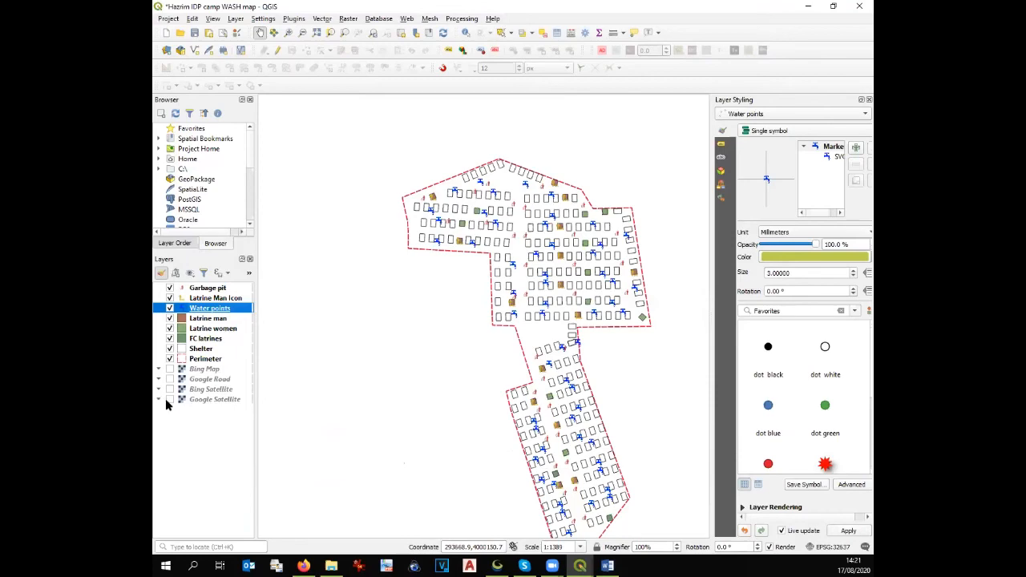
Preview the Google Satellite imagery behind the camp layers, and replace it with the Bing Satellite layer
left_click(170, 401)
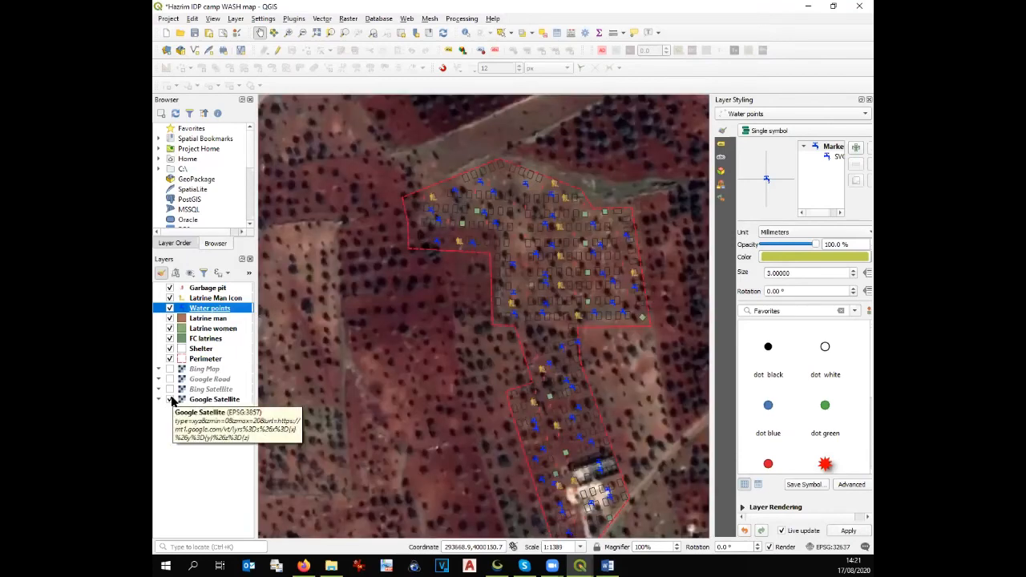
left_click(171, 401)
left_click(170, 390)
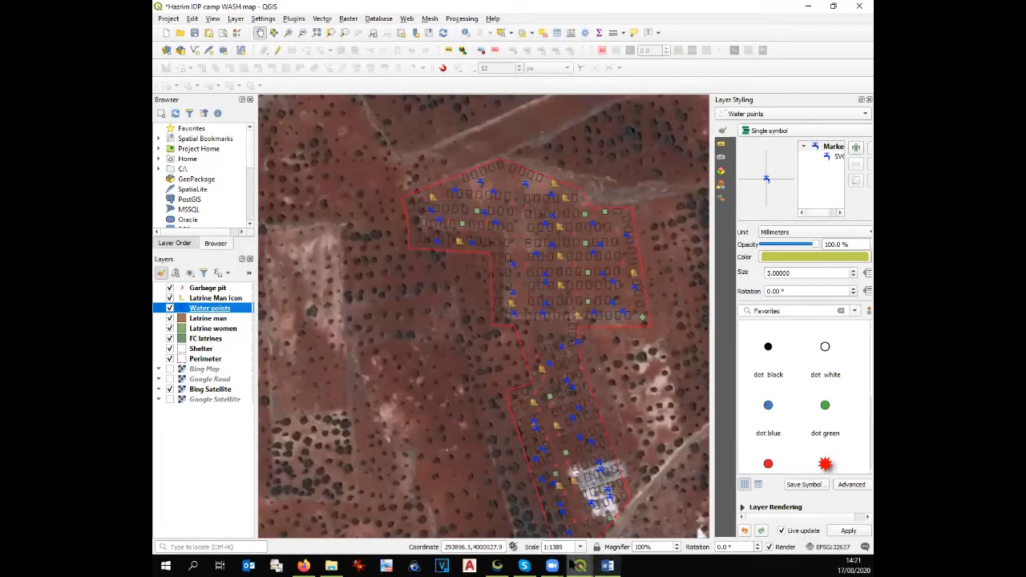
Return to the A4 portrait layout, refresh Map 1 with the Bing Satellite background and review the map
mouse_move(579, 565)
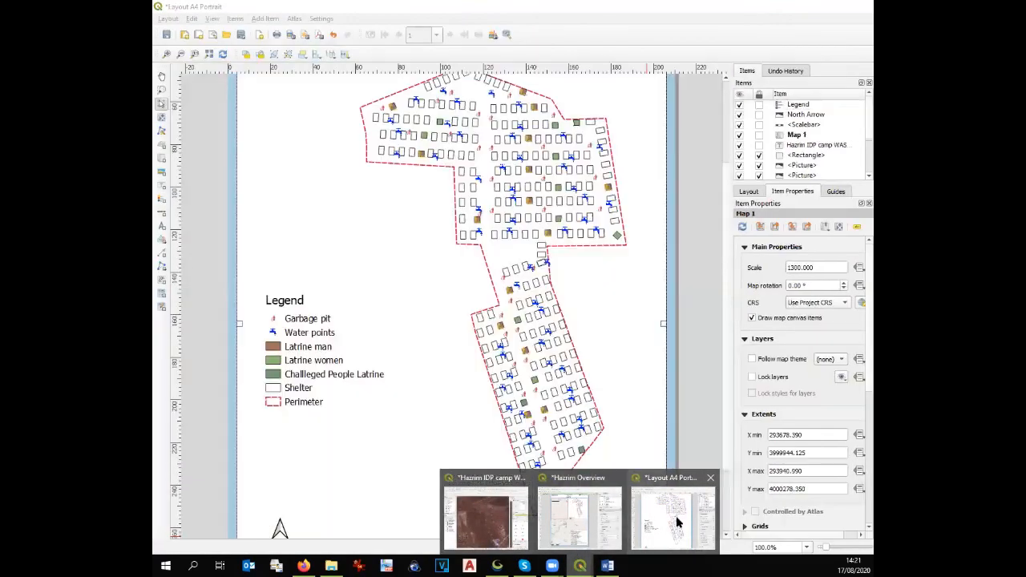
left_click(651, 525)
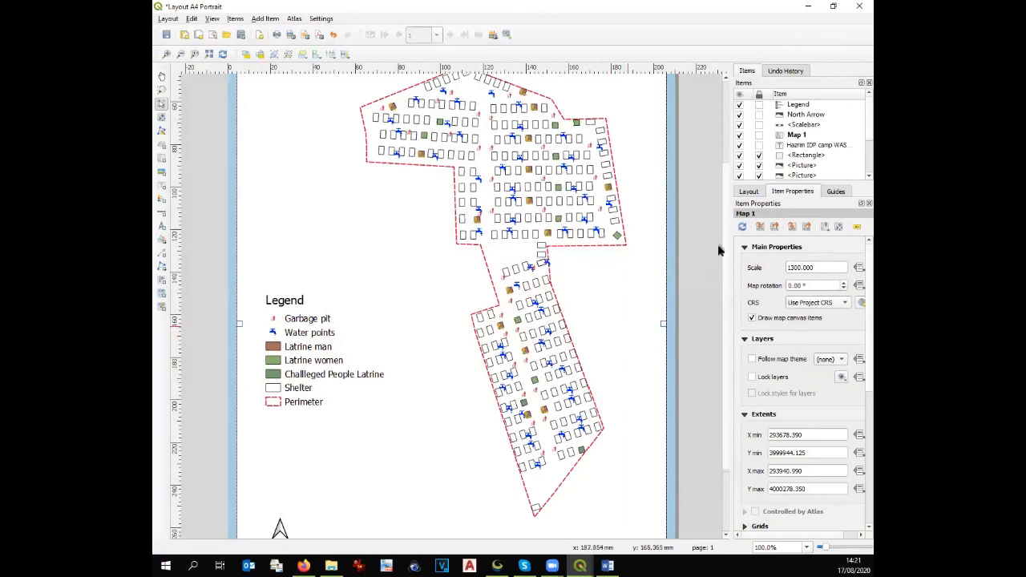
left_click(743, 227)
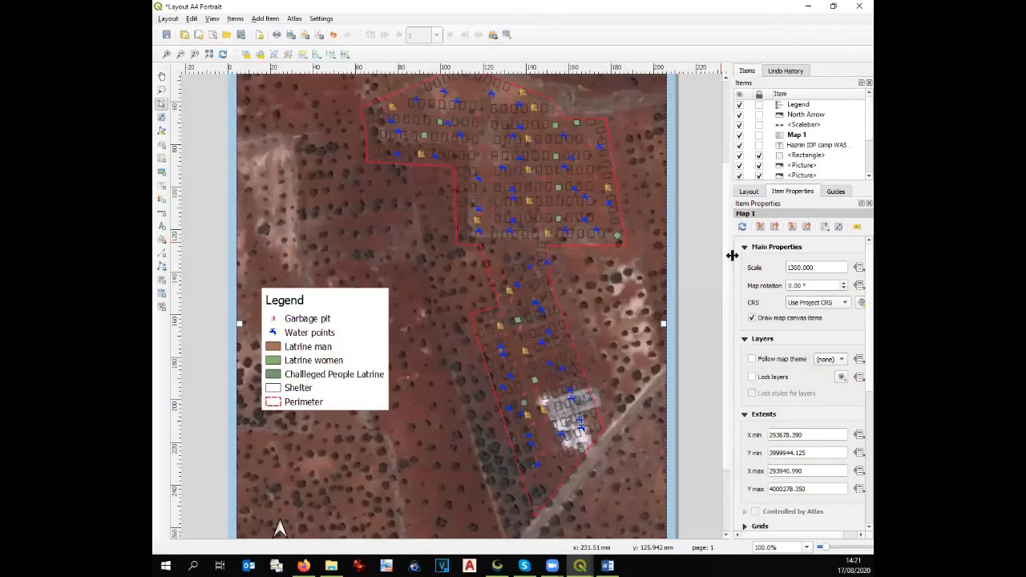
left_click(727, 237)
left_click_drag(724, 247, 711, 218)
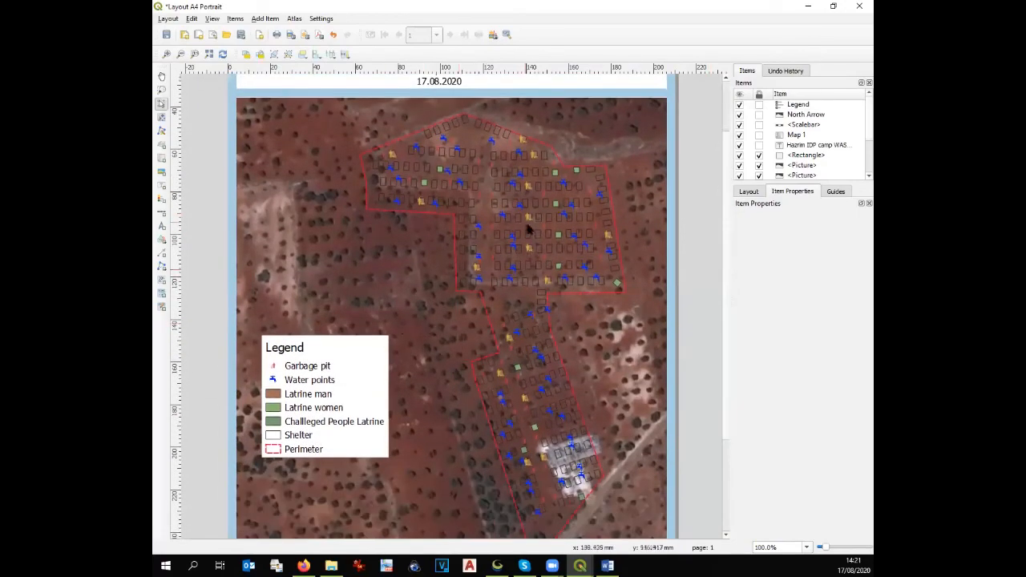
Switch back to the main project window and hide the Bing Satellite layer
left_click(580, 566)
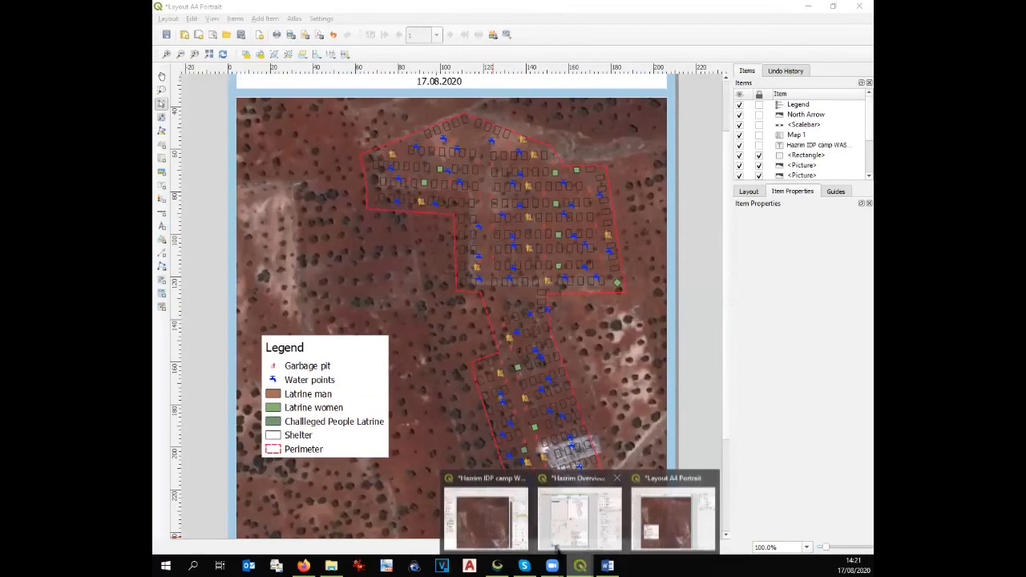
left_click(510, 535)
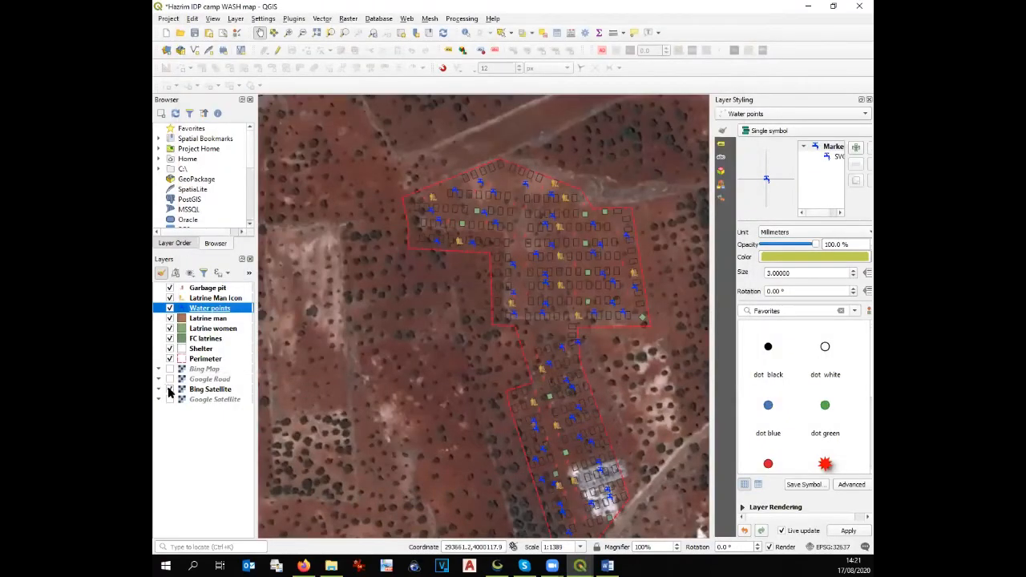
left_click(169, 389)
scroll(532, 378, "down", 1)
scroll(599, 429, "up", 1)
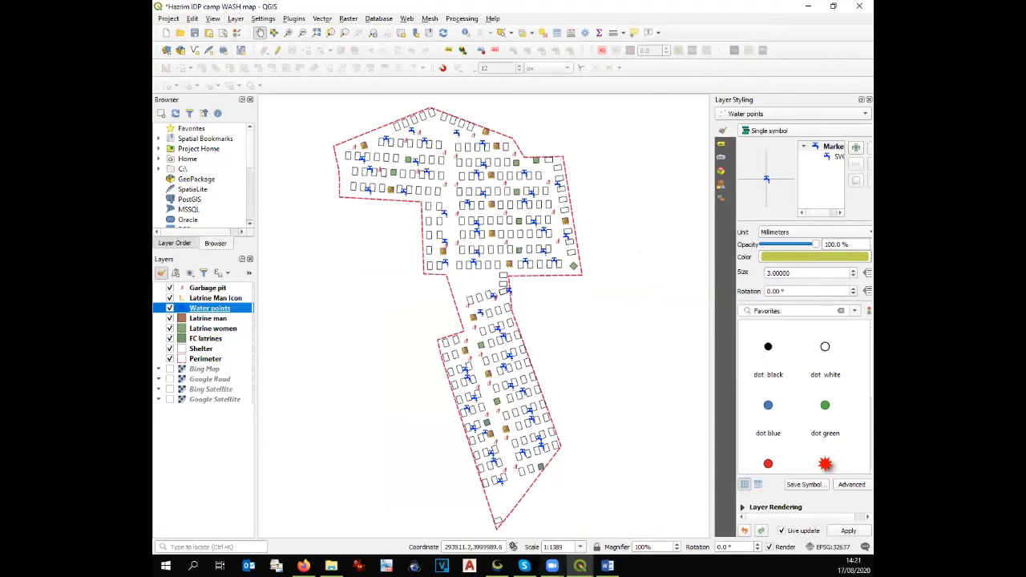
Switch to Global Mapper, hide the Latrine Man Icon layer and show only the DRAINAGE layer of the DWG
left_click(498, 566)
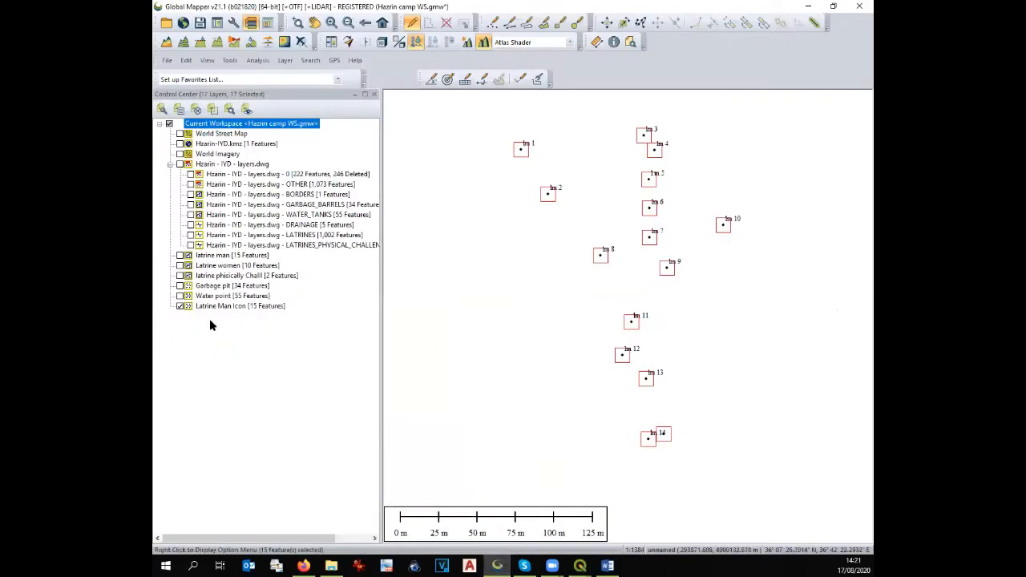
left_click(180, 307)
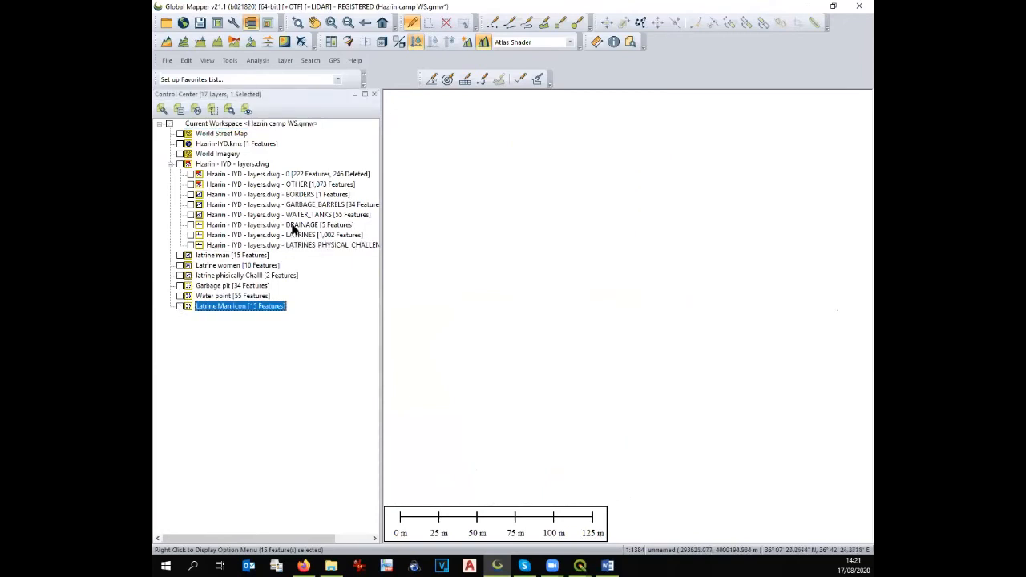
left_click(190, 225)
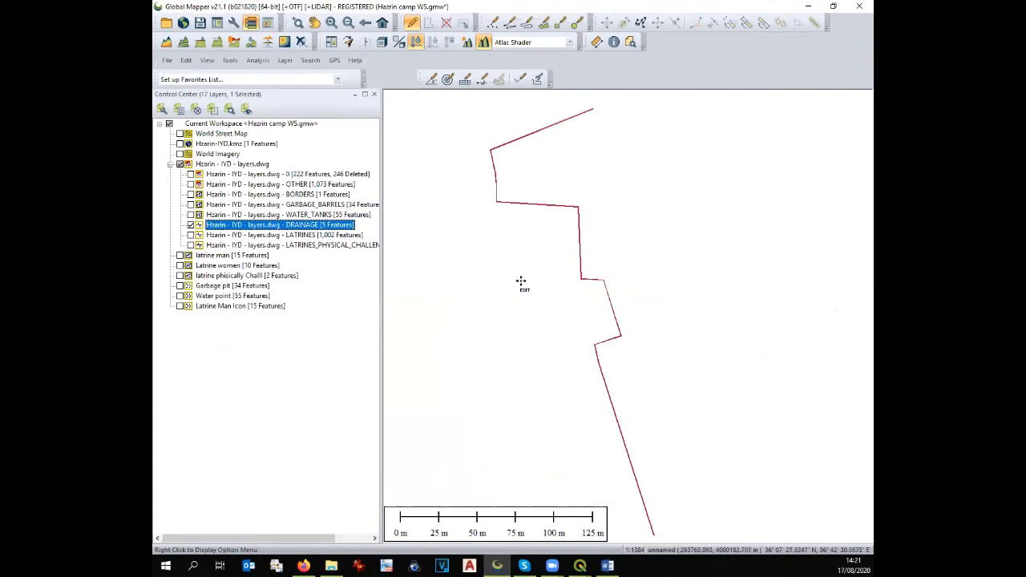
scroll(522, 284, "down", 1)
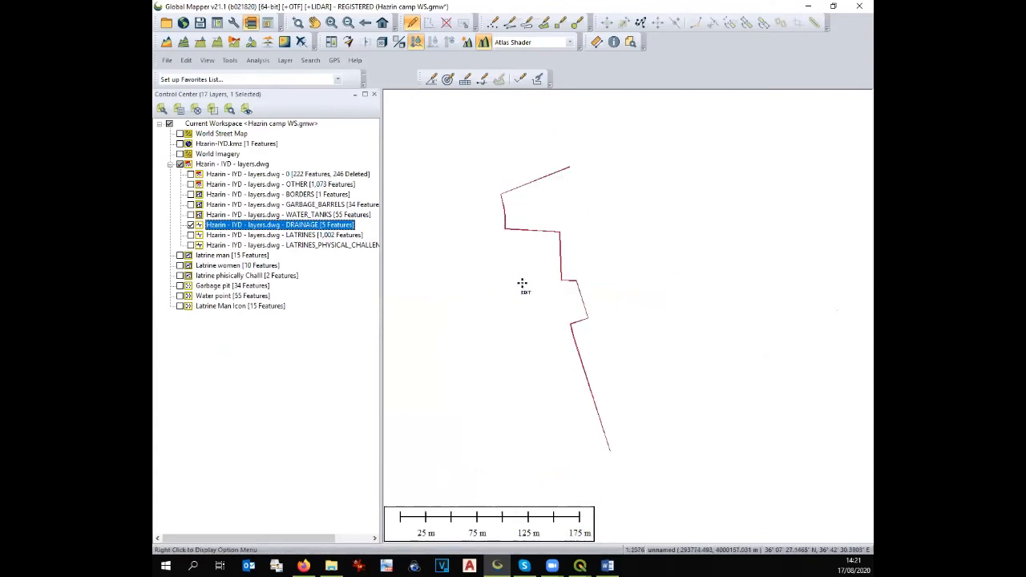
Export the drainage lines as a shapefile named Drainage into the WS folder with the default export options
left_click(167, 61)
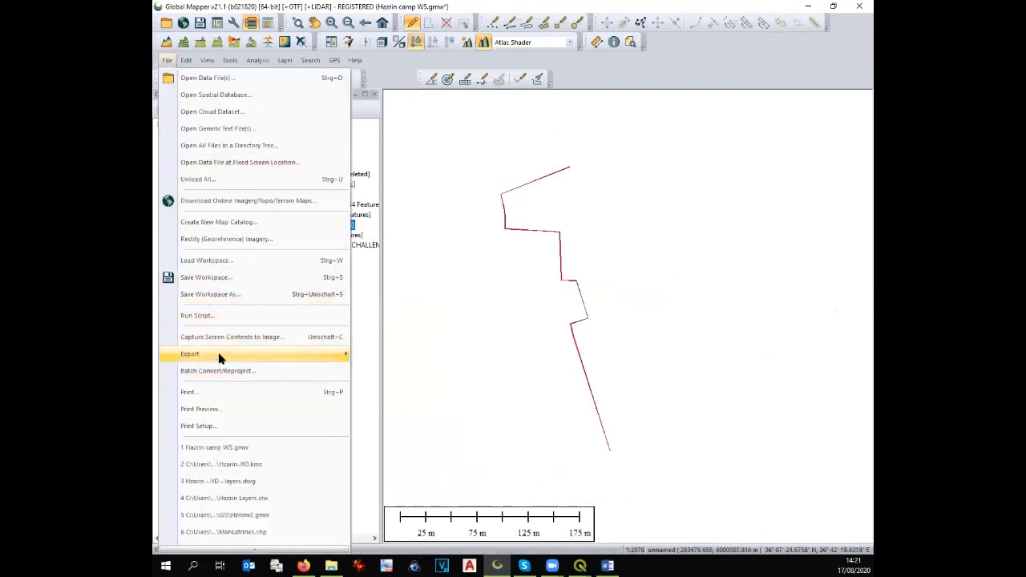
mouse_move(219, 354)
left_click(418, 282)
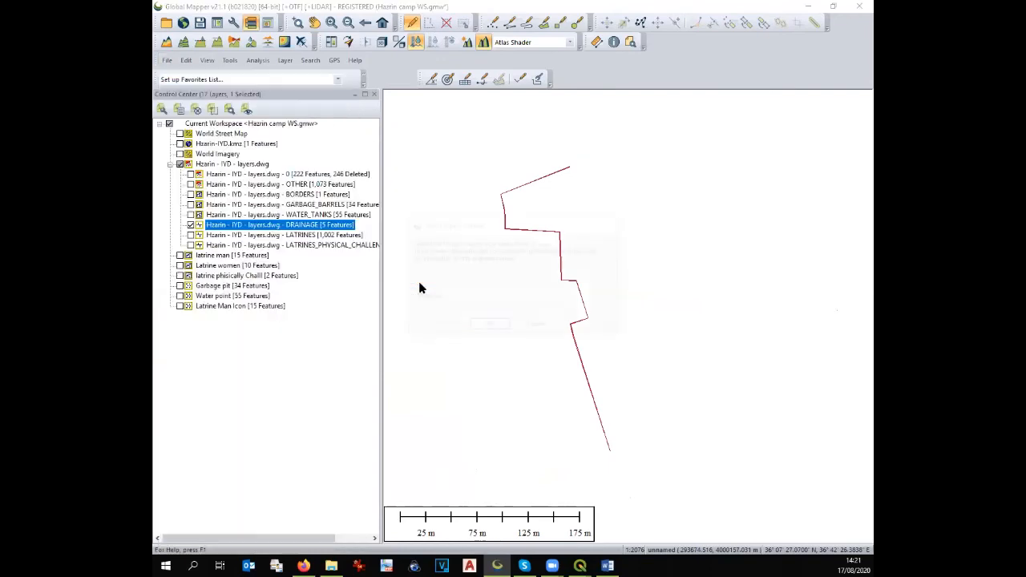
left_click(483, 323)
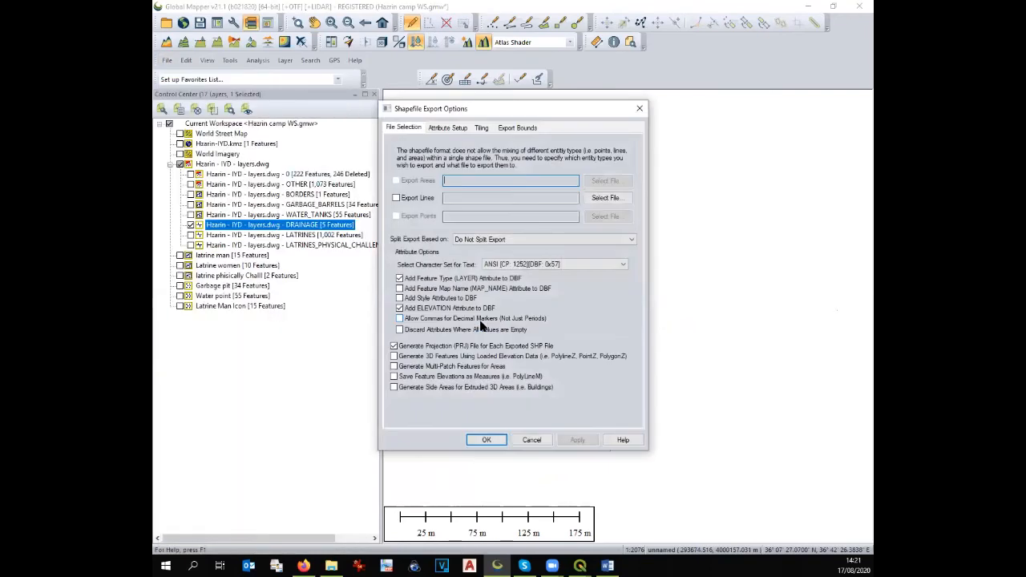
left_click(425, 202)
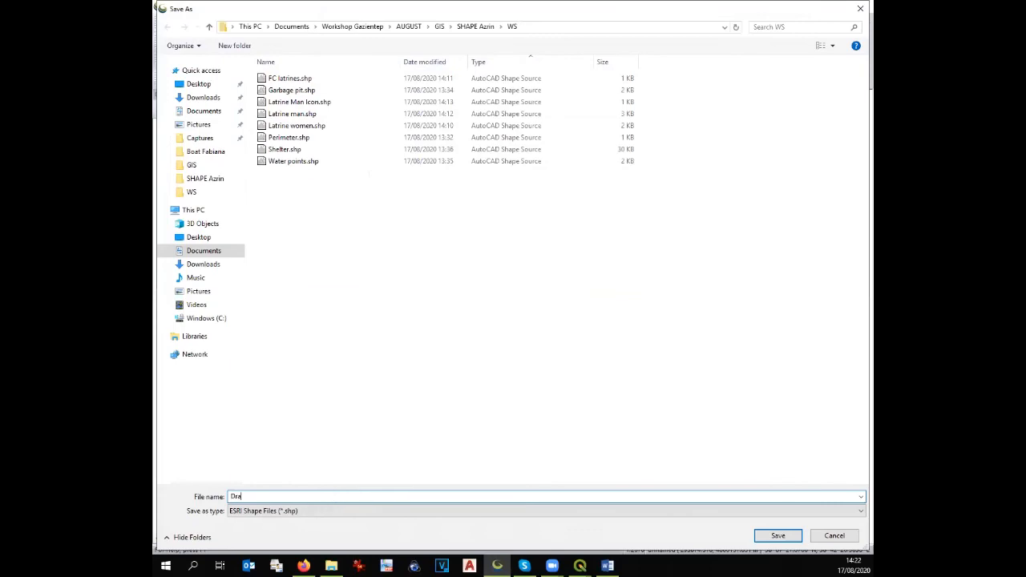
type("e")
key("Return")
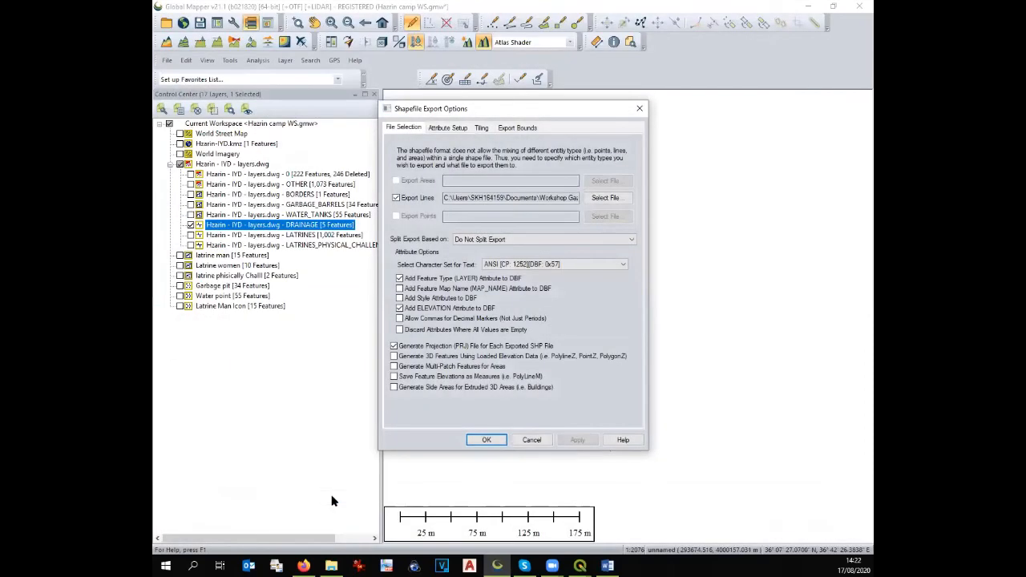
left_click(491, 440)
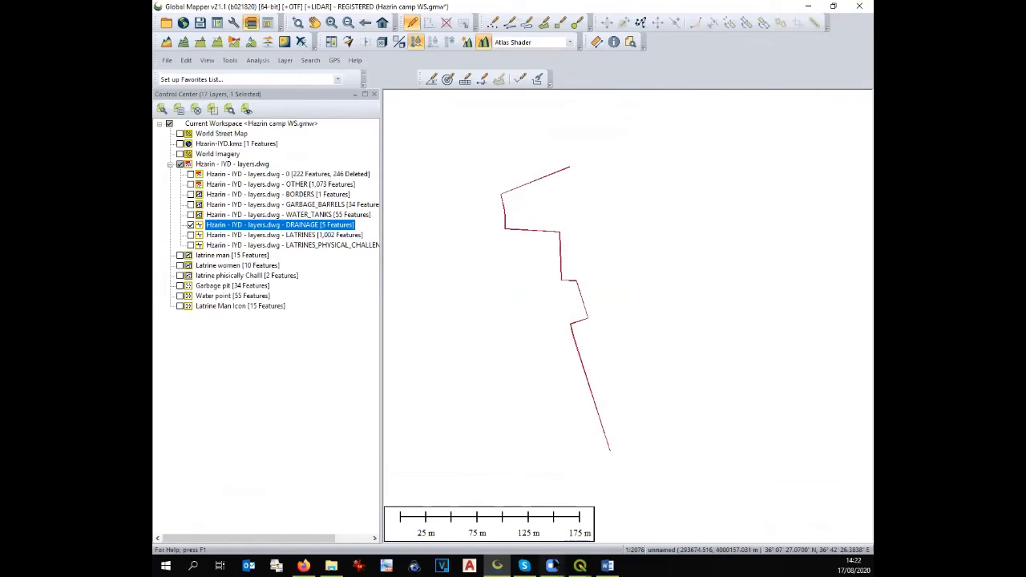
Return to the QGIS main project window and add Drainage.shp from the SHAPE Azrin/WS folder as a vector layer
mouse_move(580, 566)
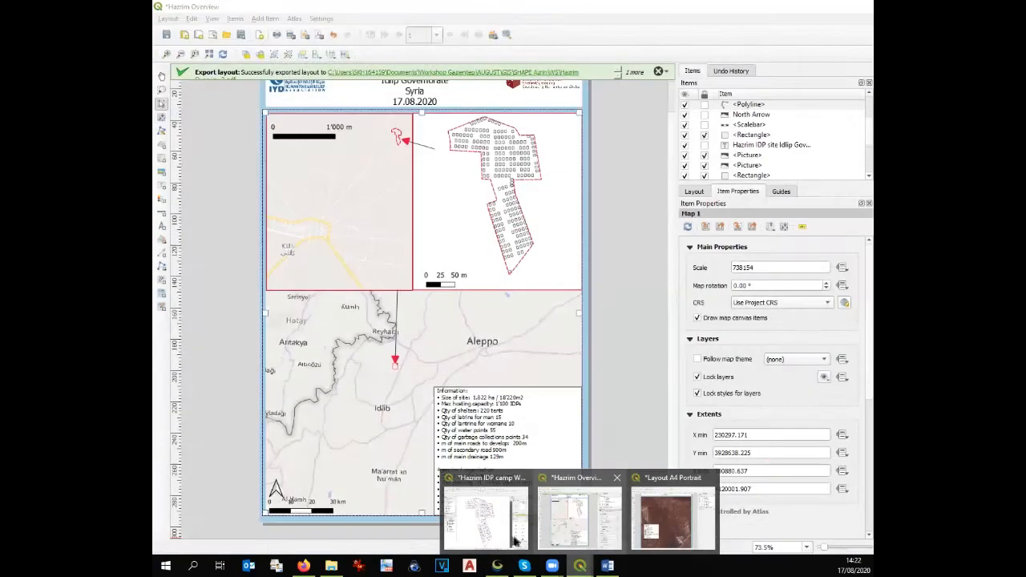
left_click(515, 542)
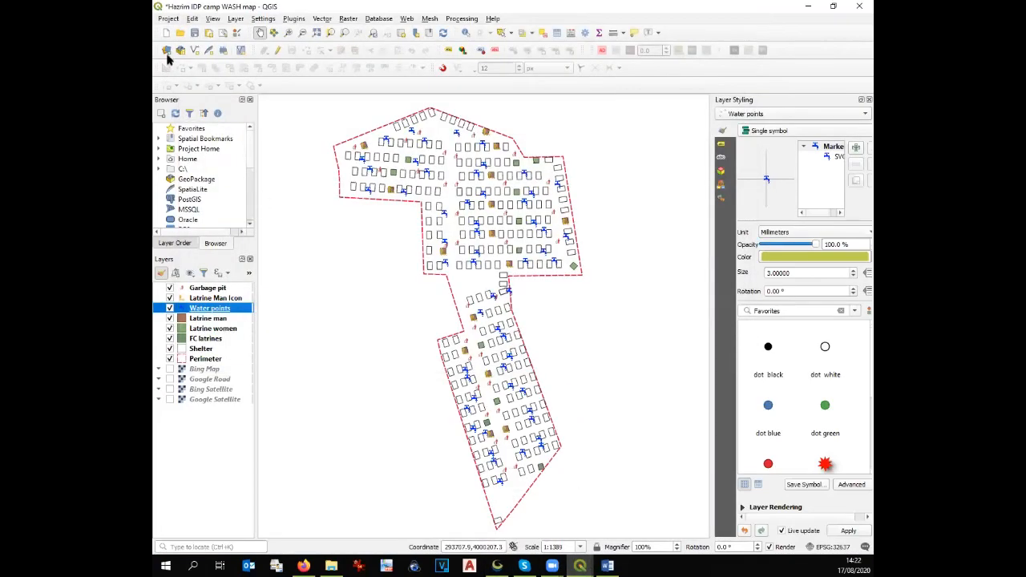
left_click(166, 51)
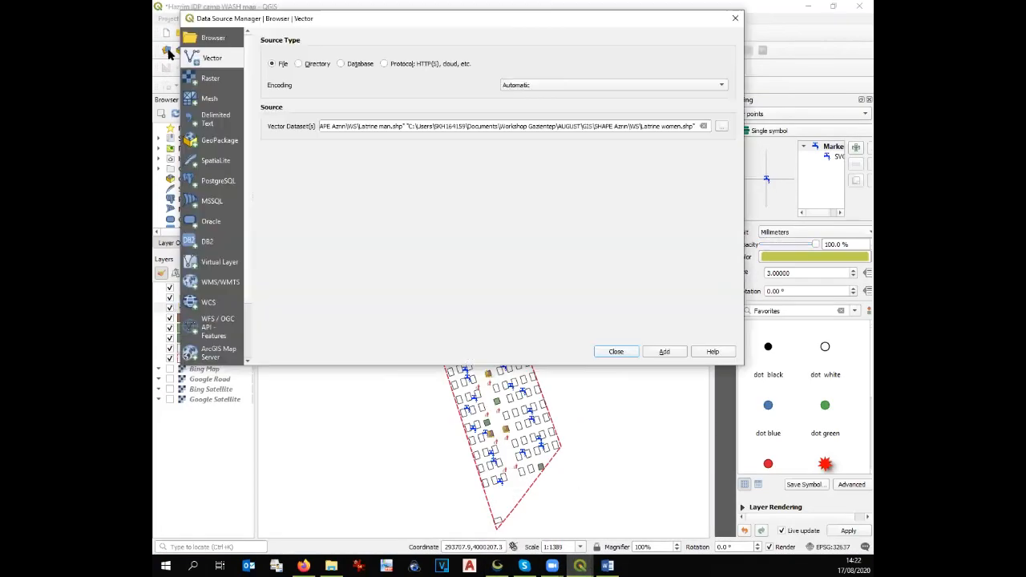
left_click(721, 126)
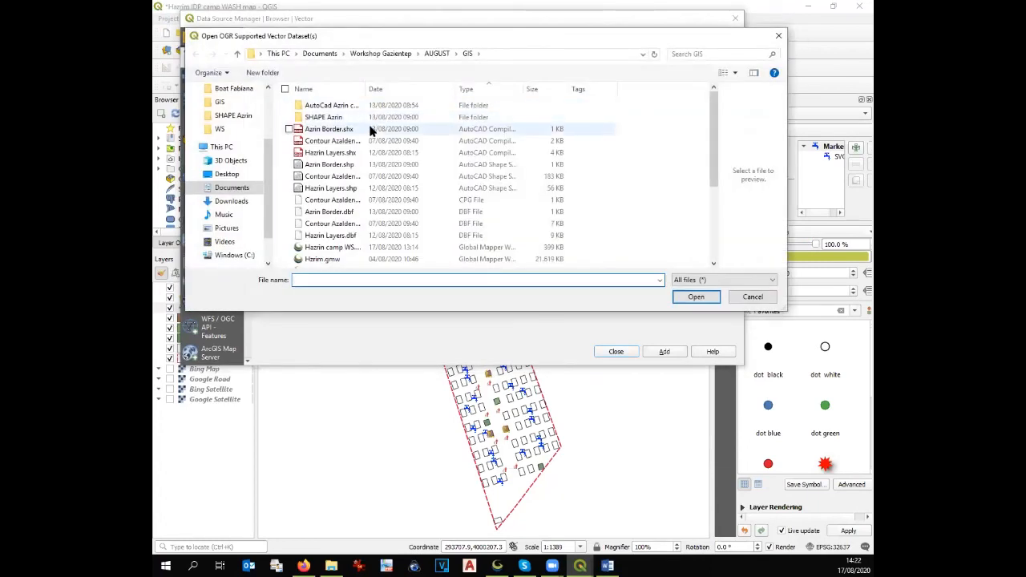
double_click(338, 117)
double_click(337, 106)
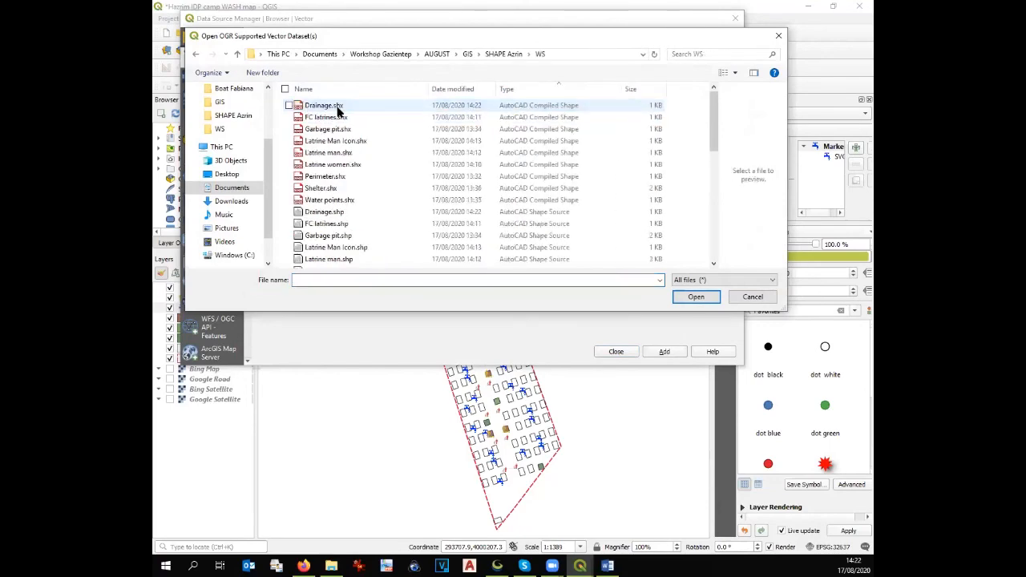
left_click(325, 212)
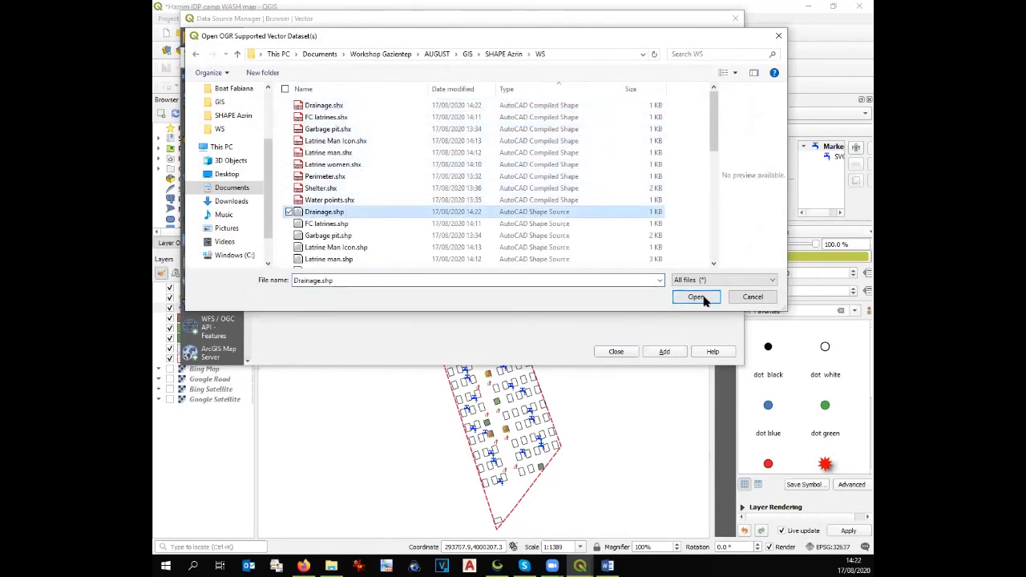
left_click(696, 297)
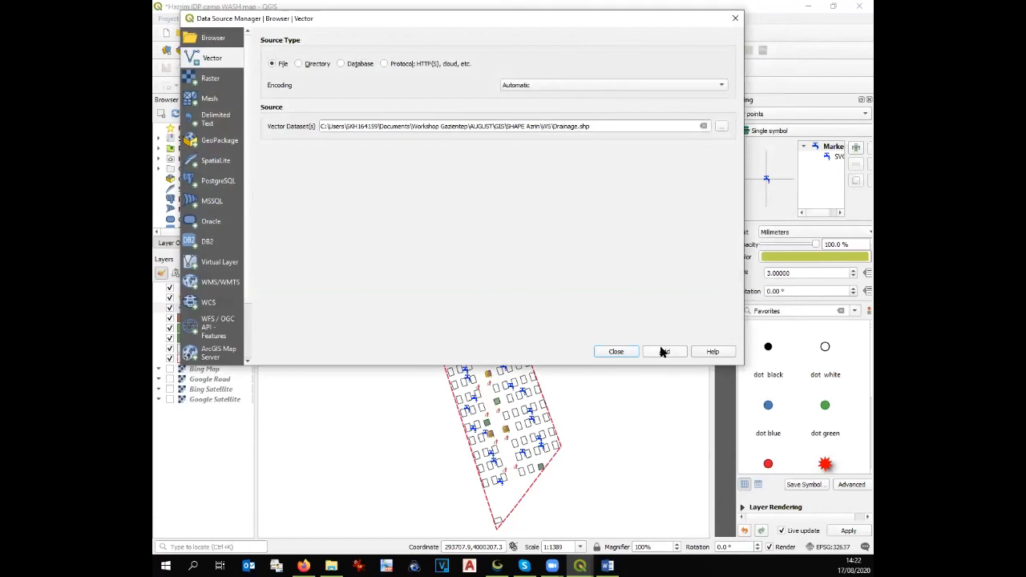
left_click(617, 353)
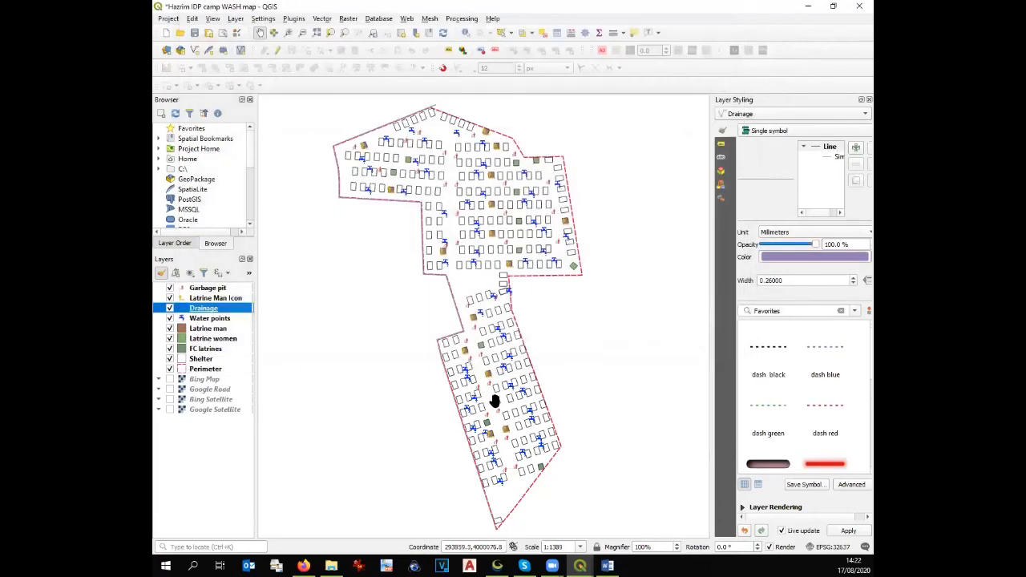
Style the Drainage layer with the "effect emboss" line symbol at a width of 2 millimetres
double_click(206, 311)
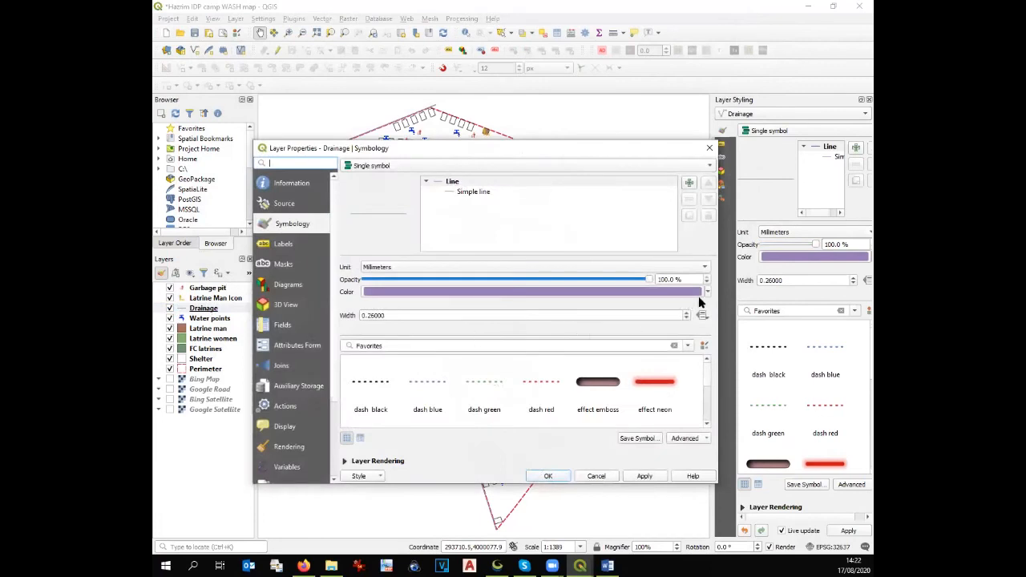
left_click(600, 384)
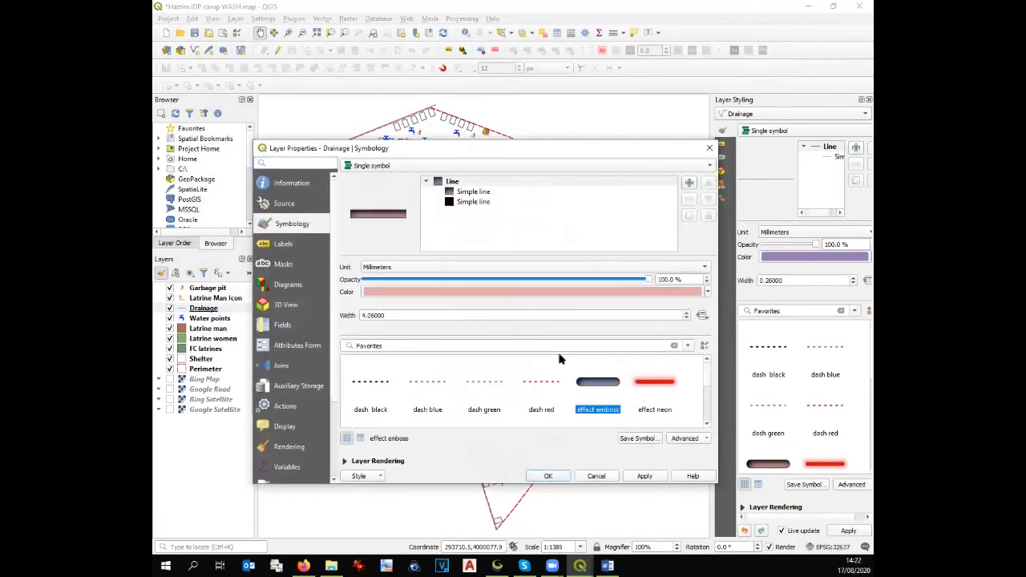
left_click_drag(405, 316, 315, 310)
type("2")
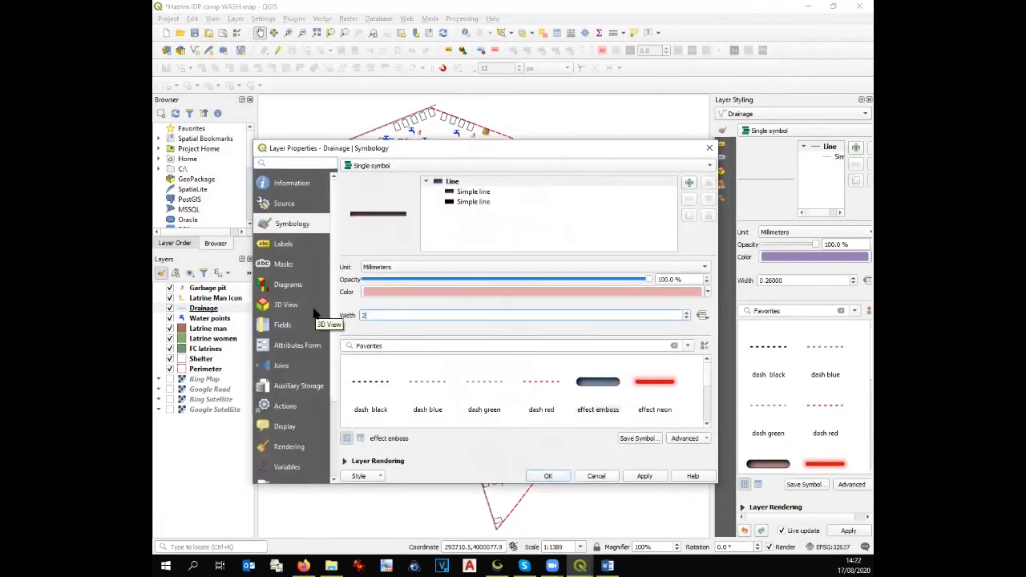
left_click(549, 475)
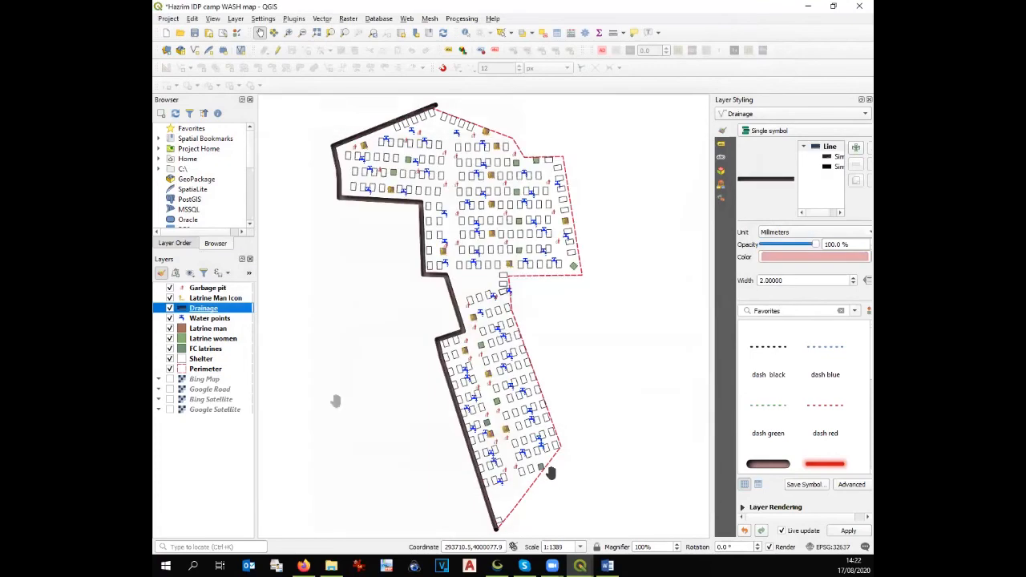
Return to the A4 portrait layout and refresh Map 1 with the embossed drainage line
mouse_move(585, 565)
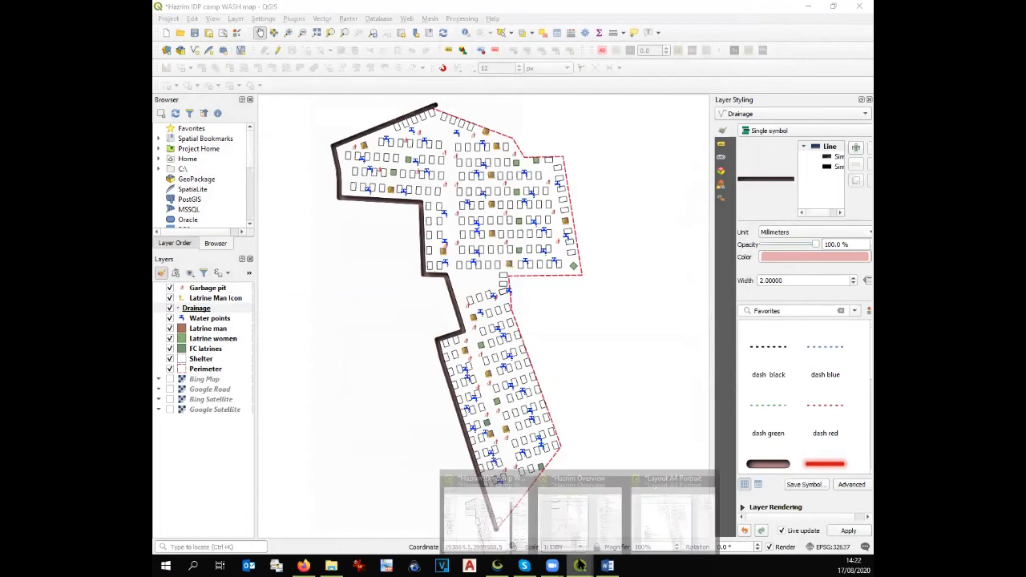
left_click(670, 518)
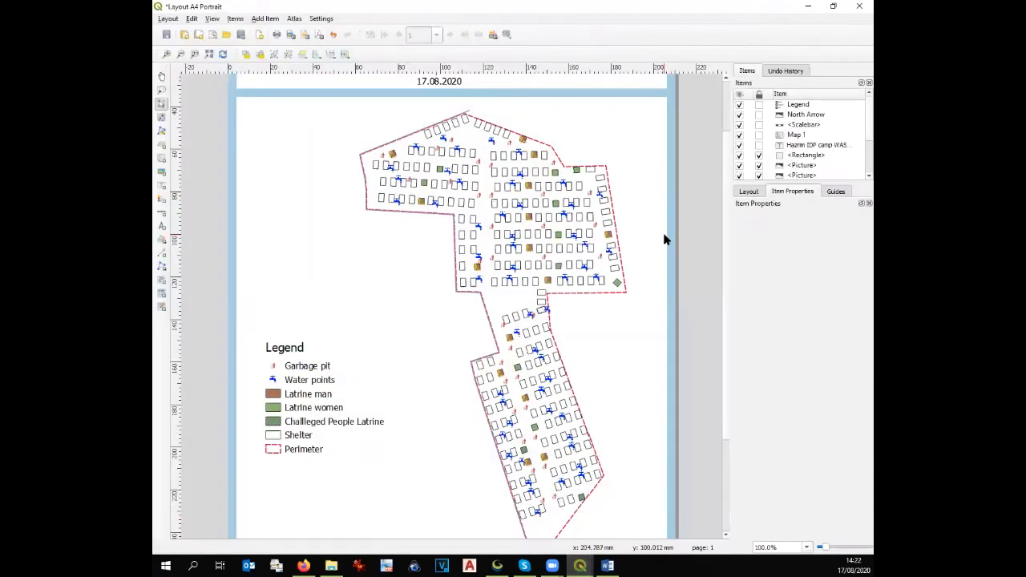
left_click(435, 306)
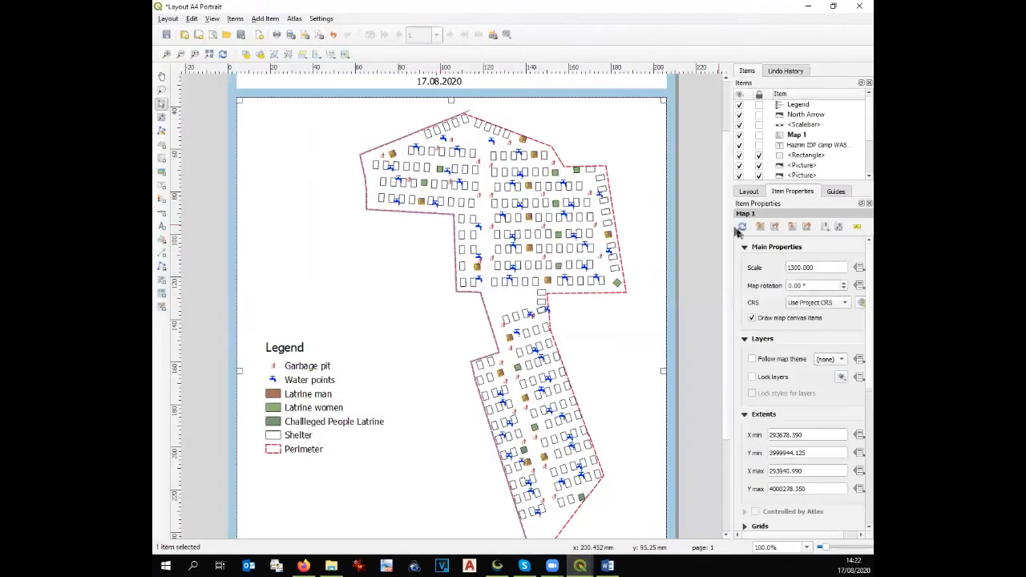
left_click(741, 229)
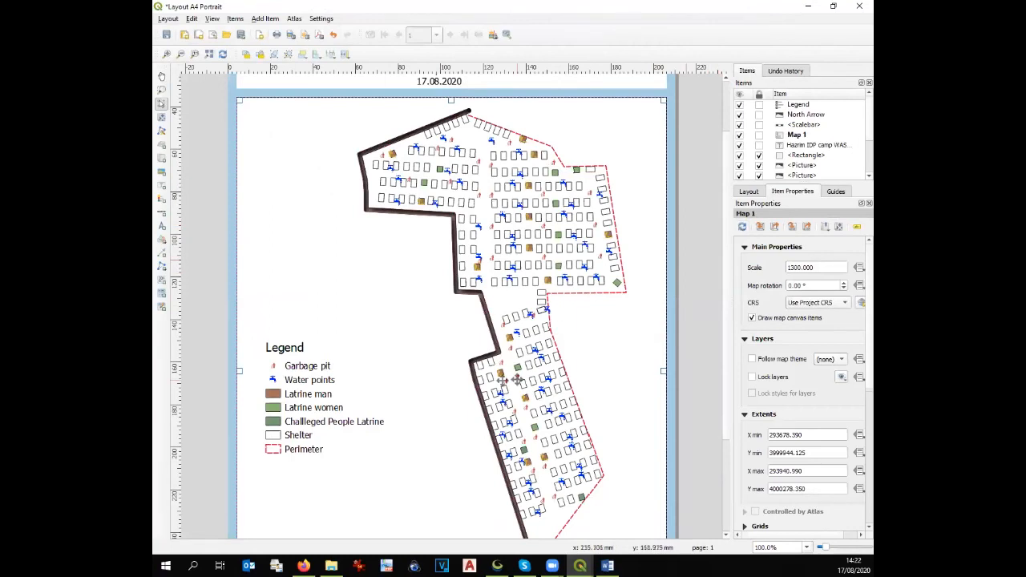
Add the Drainage layer to the layout's legend
left_click(312, 410)
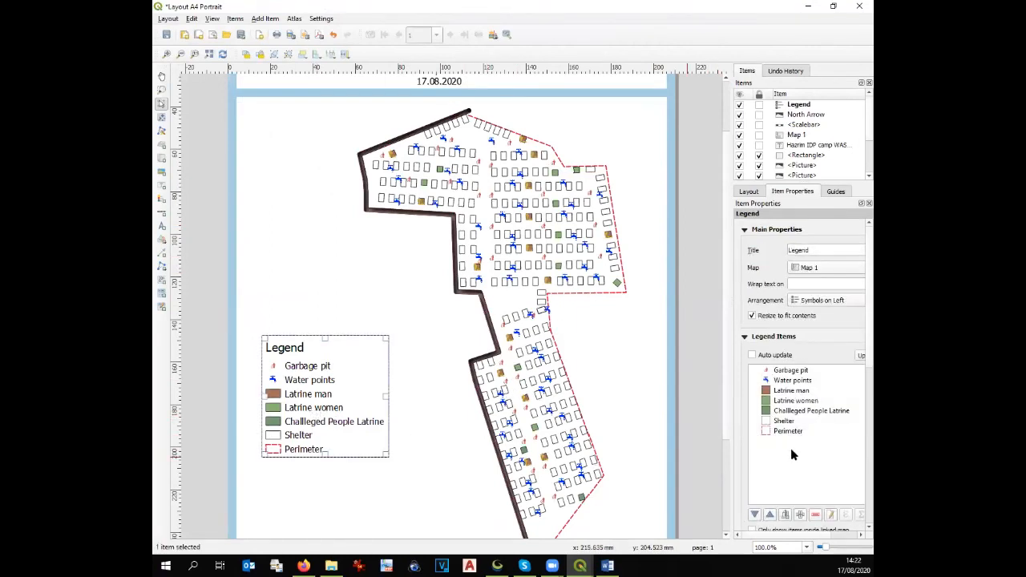
left_click(803, 515)
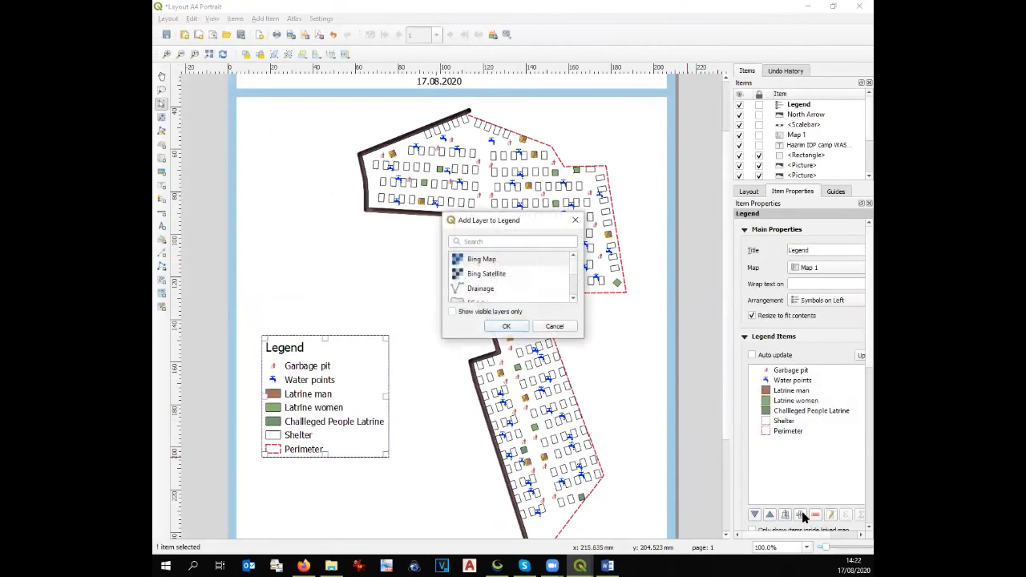
left_click(480, 289)
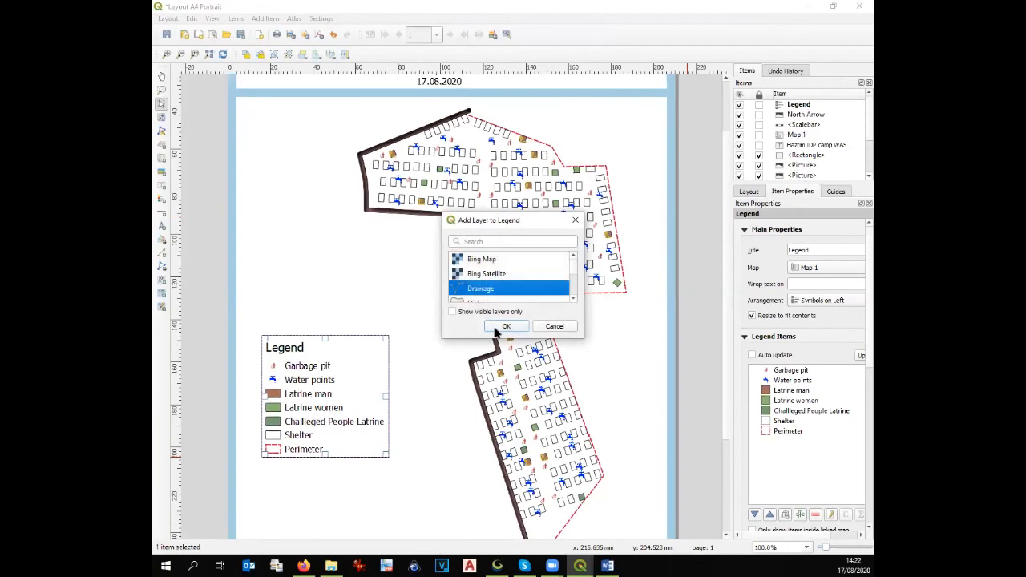
left_click(497, 327)
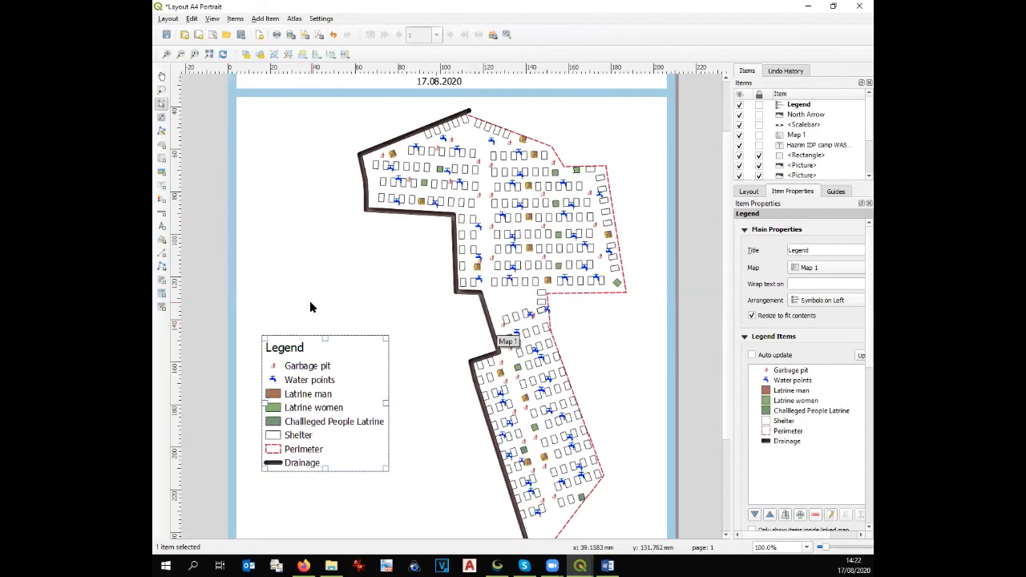
left_click_drag(725, 358, 718, 442)
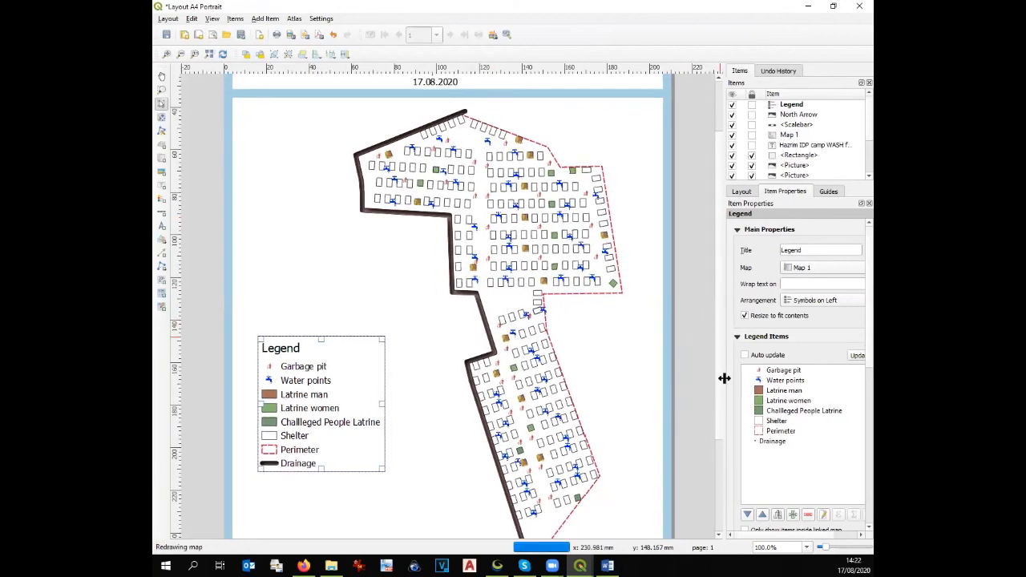
scroll(713, 470, "down", 3)
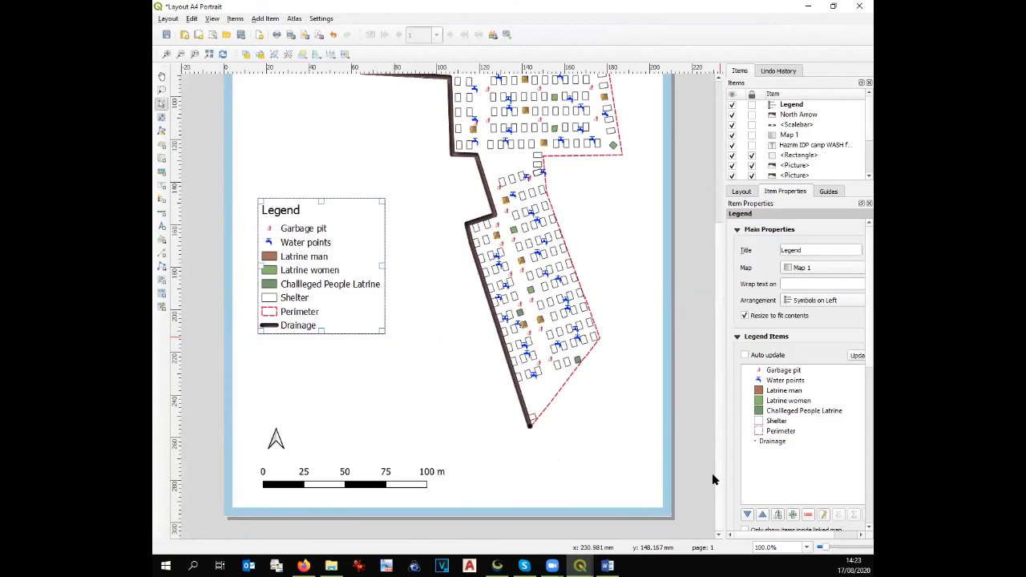
scroll(708, 461, "up", 1)
scroll(715, 457, "up", 1)
left_click_drag(714, 447, 699, 423)
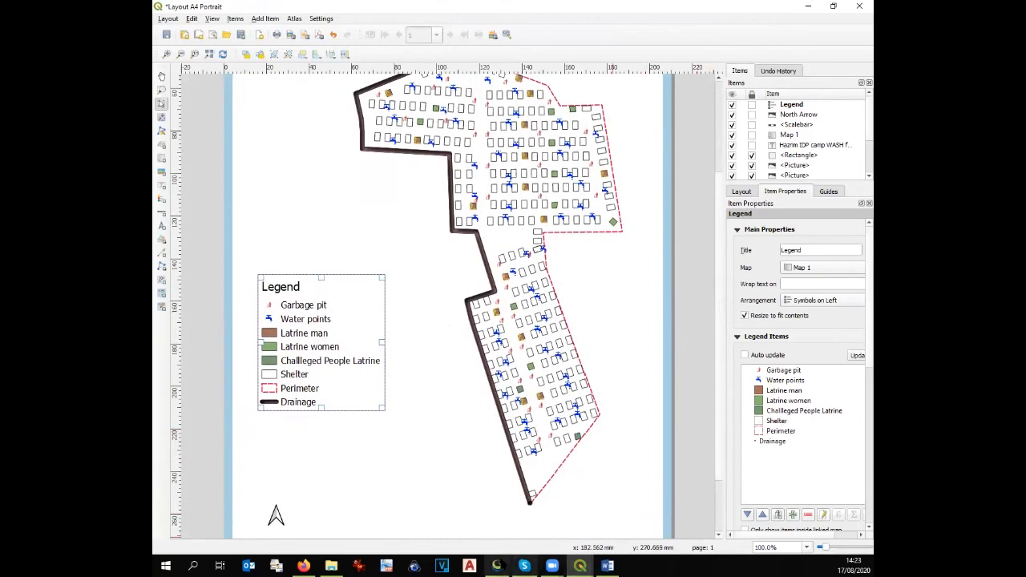
Switch to Global Mapper, load SRTM Worldwide Elevation Data for the current screen bounds, and move that layer above World Imagery so the drainage draws over it
left_click(498, 566)
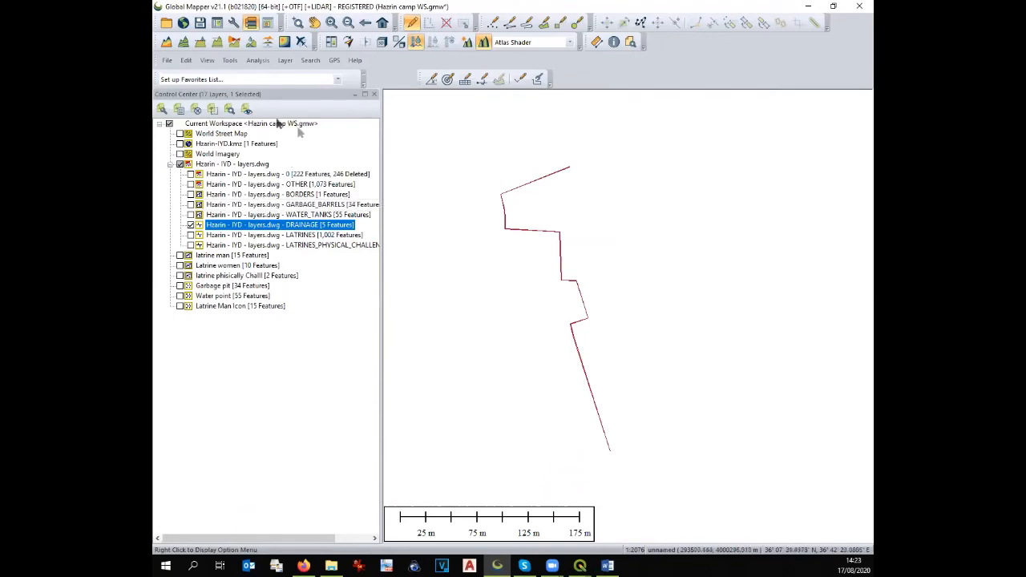
left_click(182, 23)
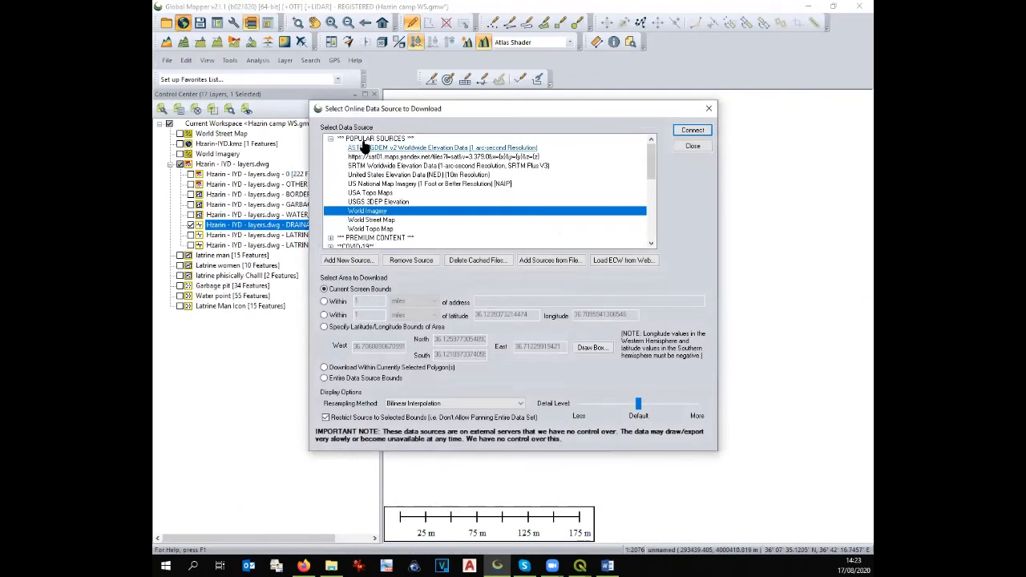
left_click(383, 166)
left_click(680, 130)
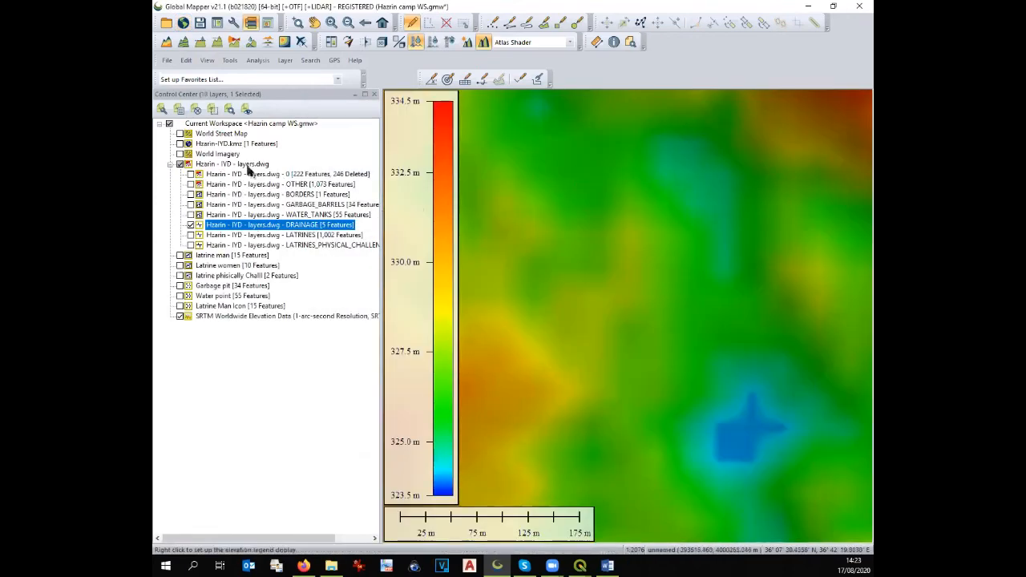
left_click_drag(212, 315, 252, 161)
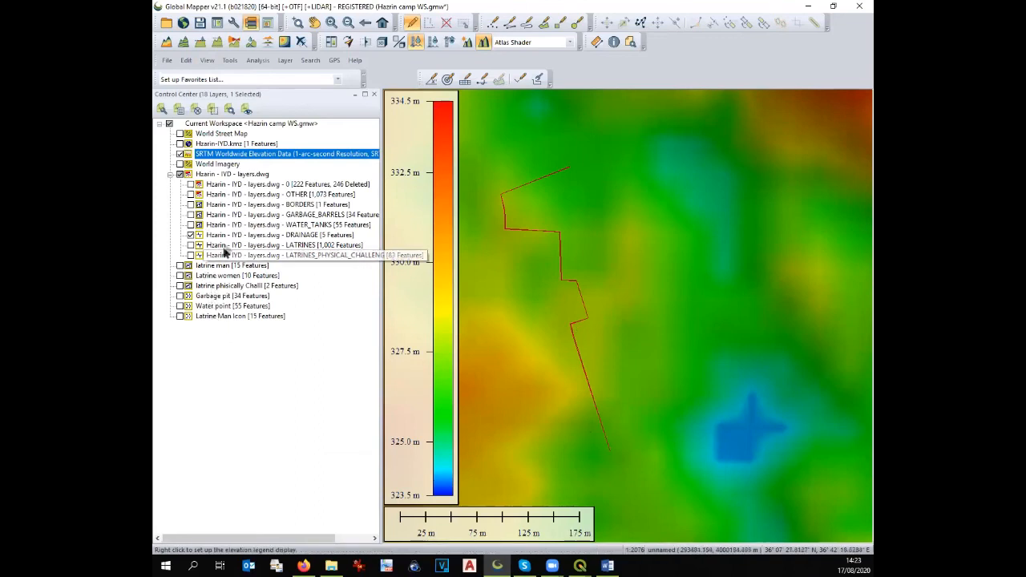
Select all features of the DRAINAGE layer and apply elevations from the terrain layers, replacing existing elevation values
left_click(241, 235)
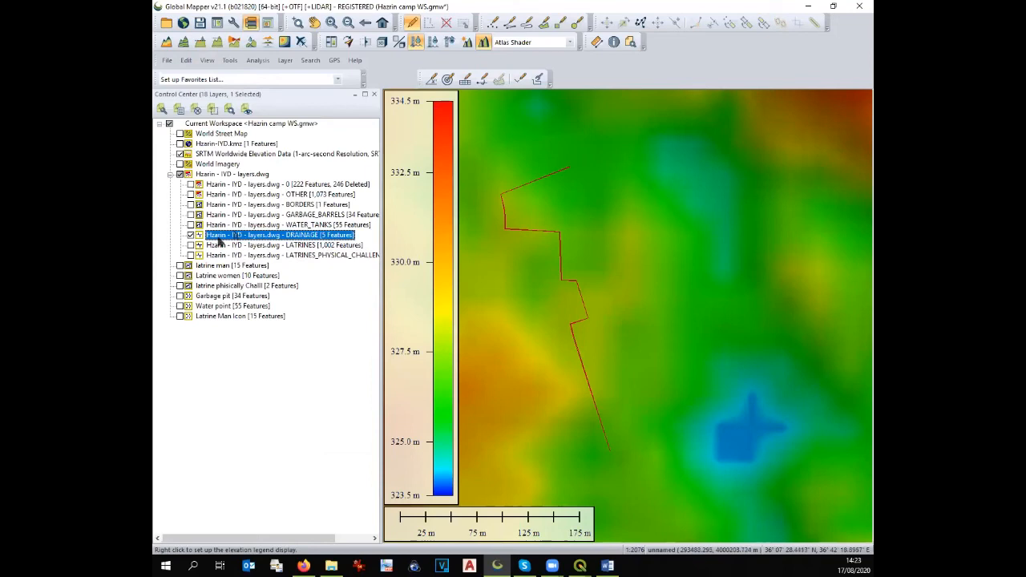
right_click(234, 236)
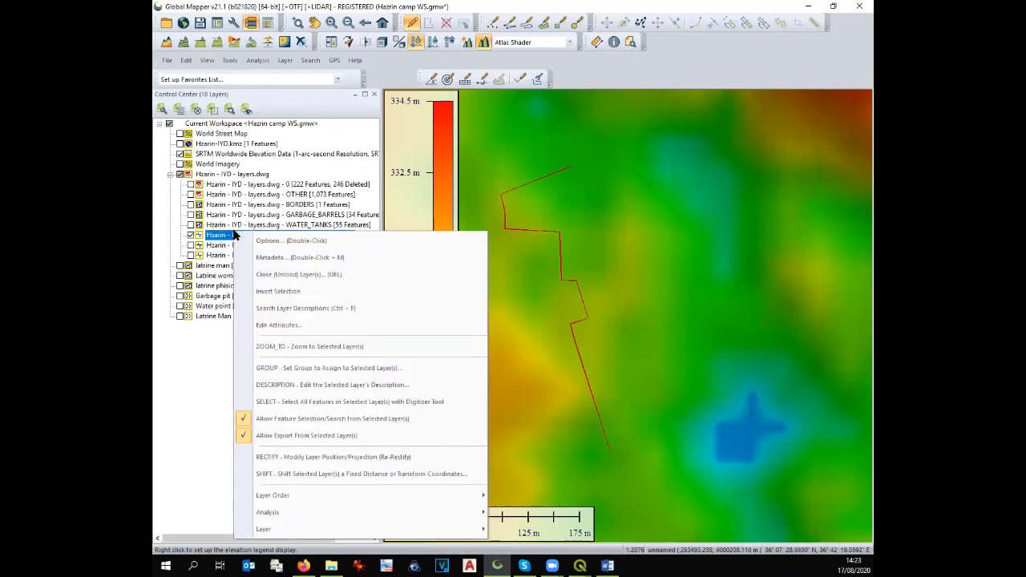
left_click(275, 402)
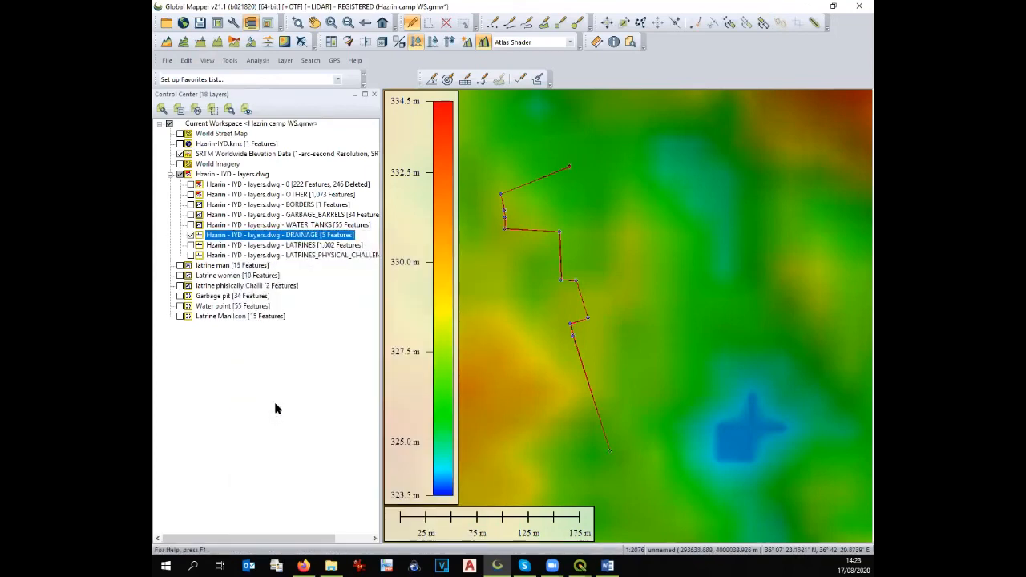
right_click(562, 279)
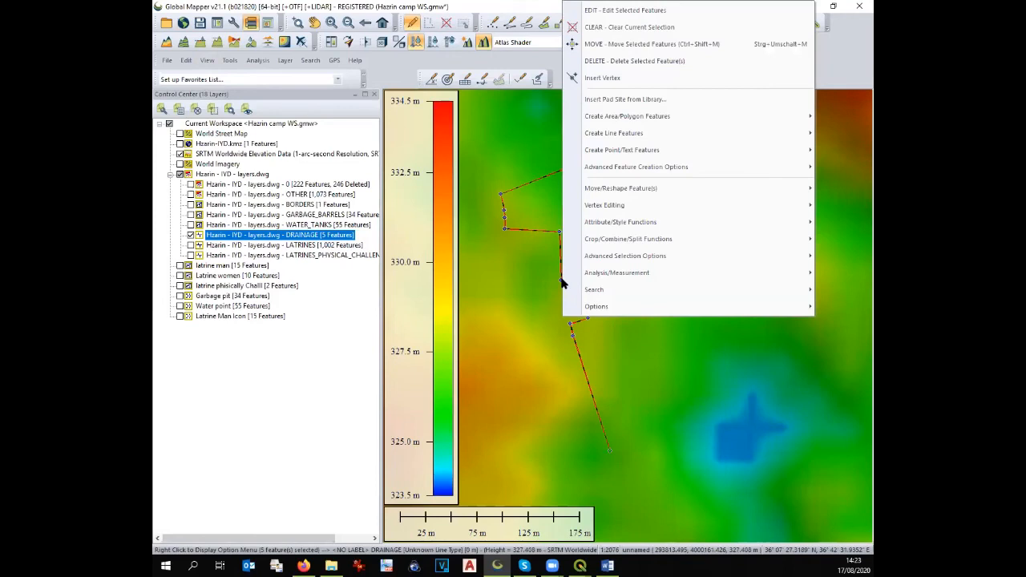
mouse_move(601, 277)
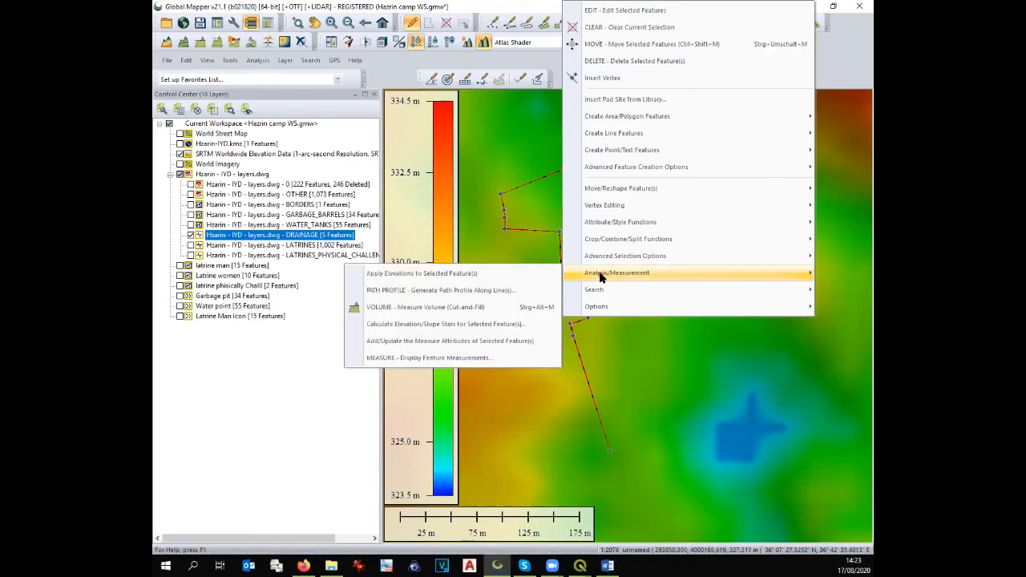
left_click(535, 278)
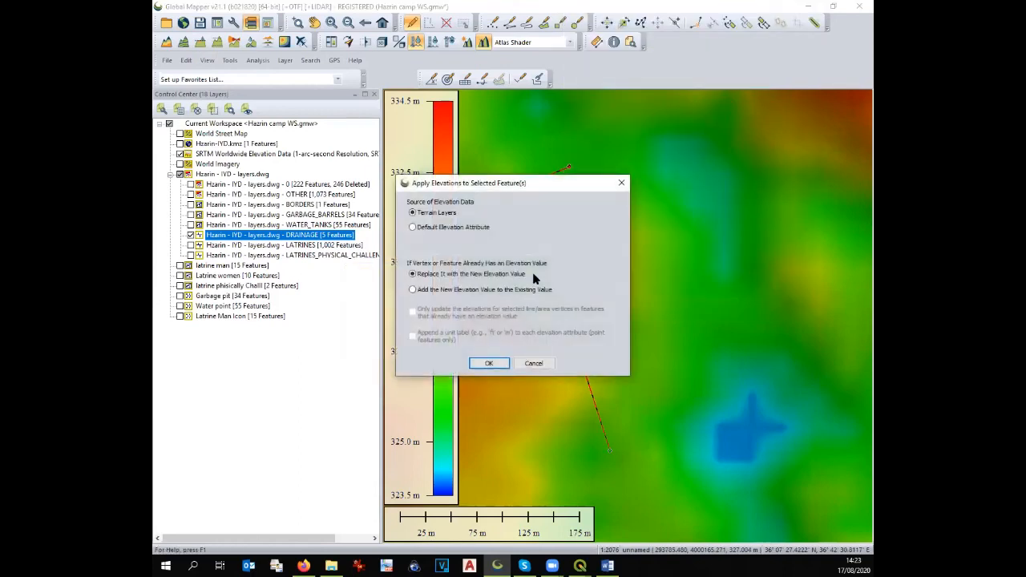
left_click(489, 361)
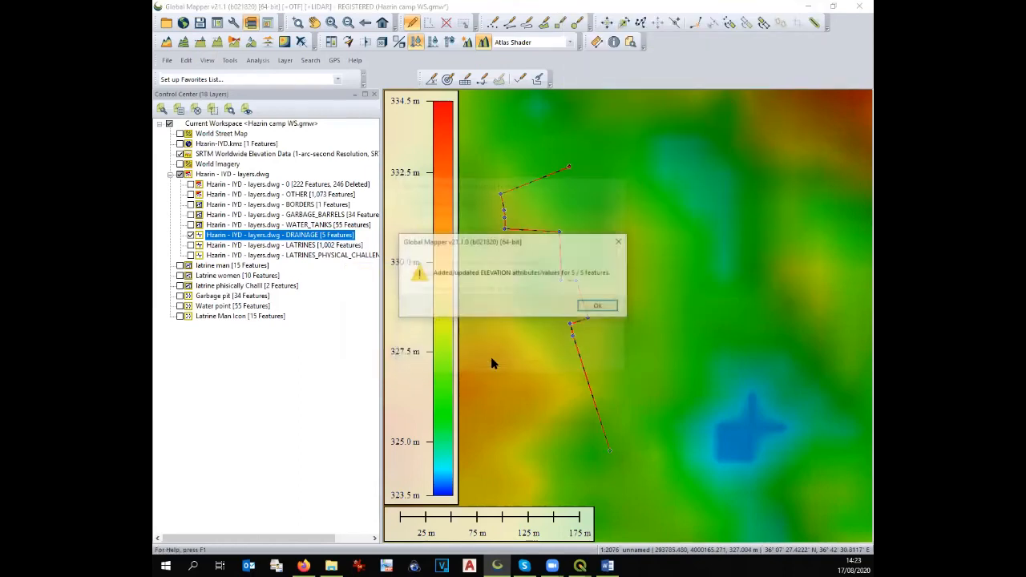
left_click(601, 307)
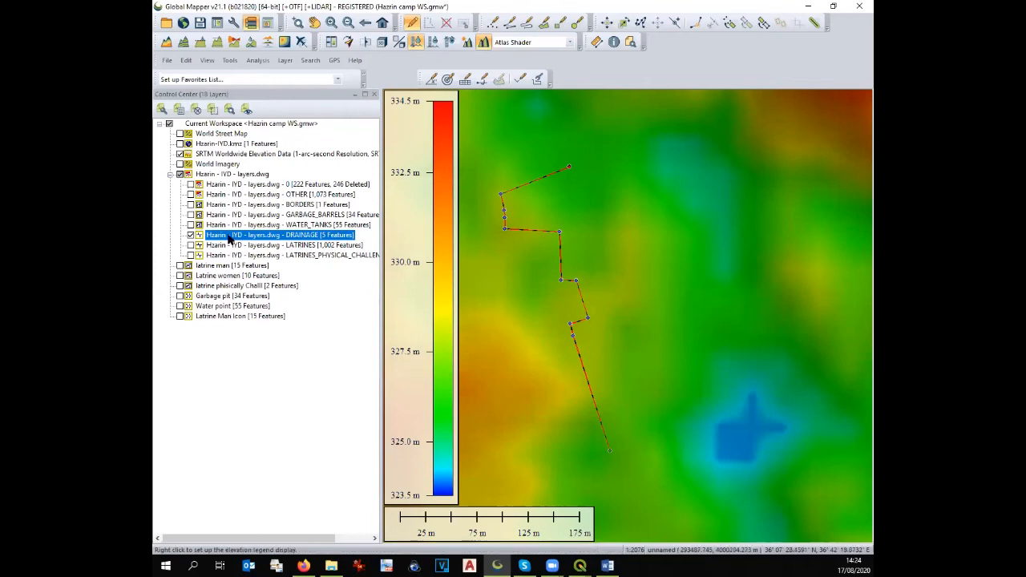
Generate a path profile along the selected drainage line
right_click(561, 284)
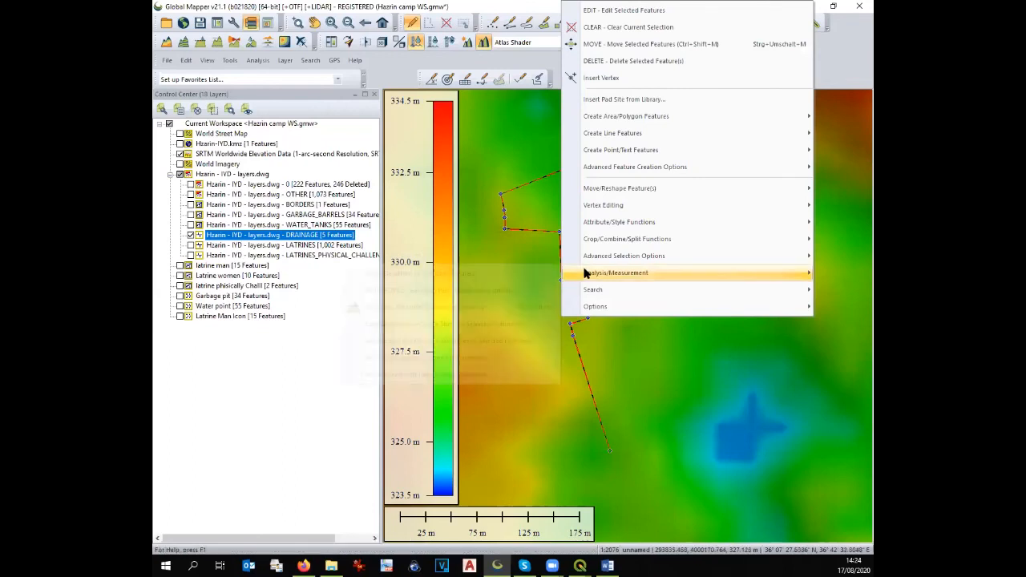
mouse_move(585, 274)
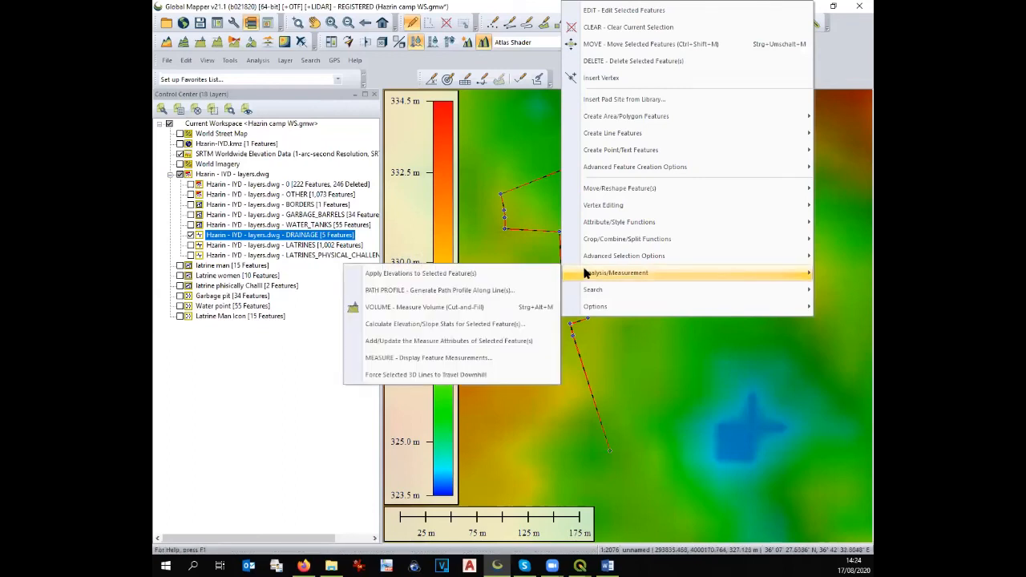
left_click(522, 291)
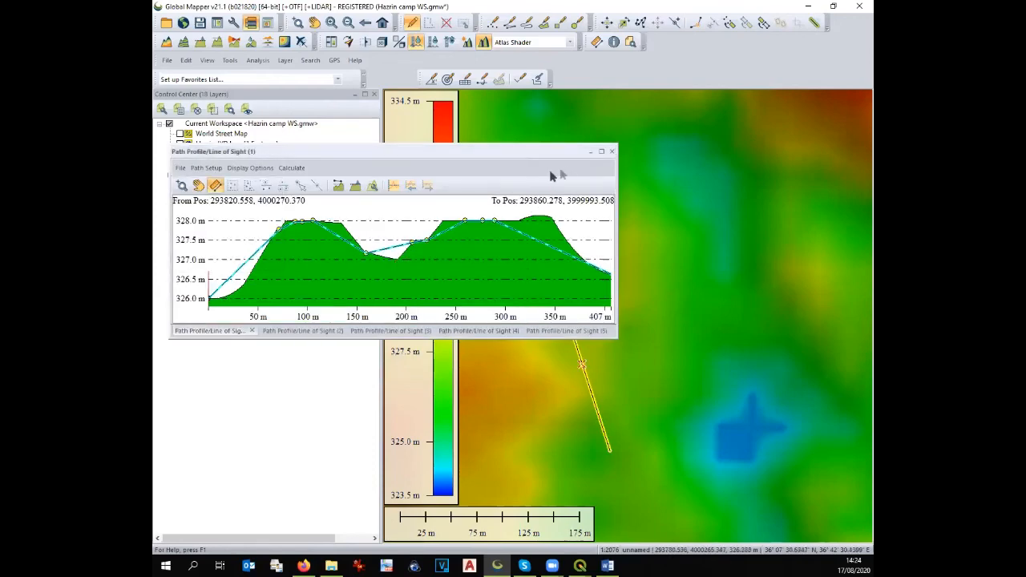
Compare the path profile with the drainage line on the map and measure the slope between the profile's two ends
left_click_drag(551, 156, 656, 101)
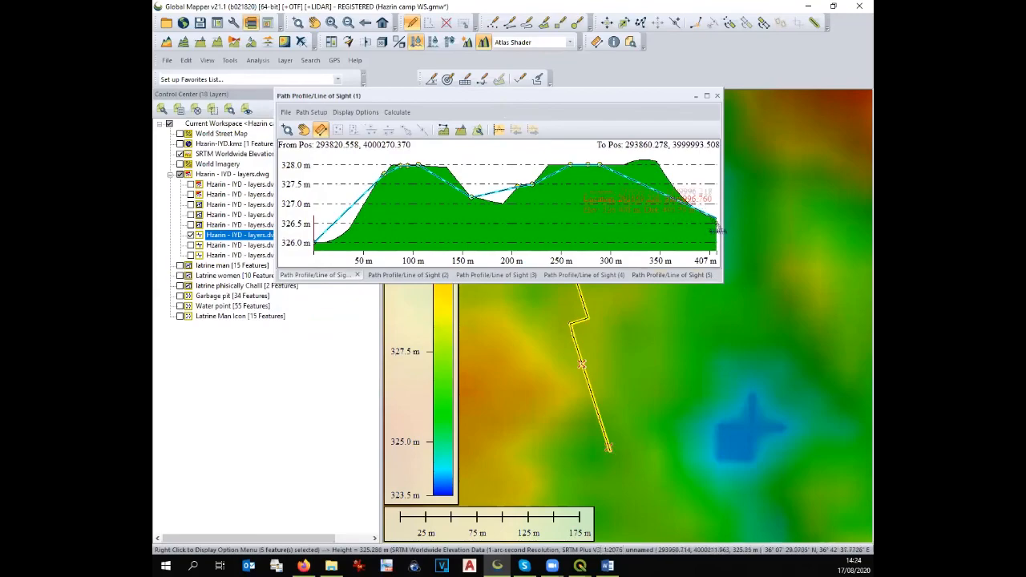
left_click_drag(659, 101, 454, 287)
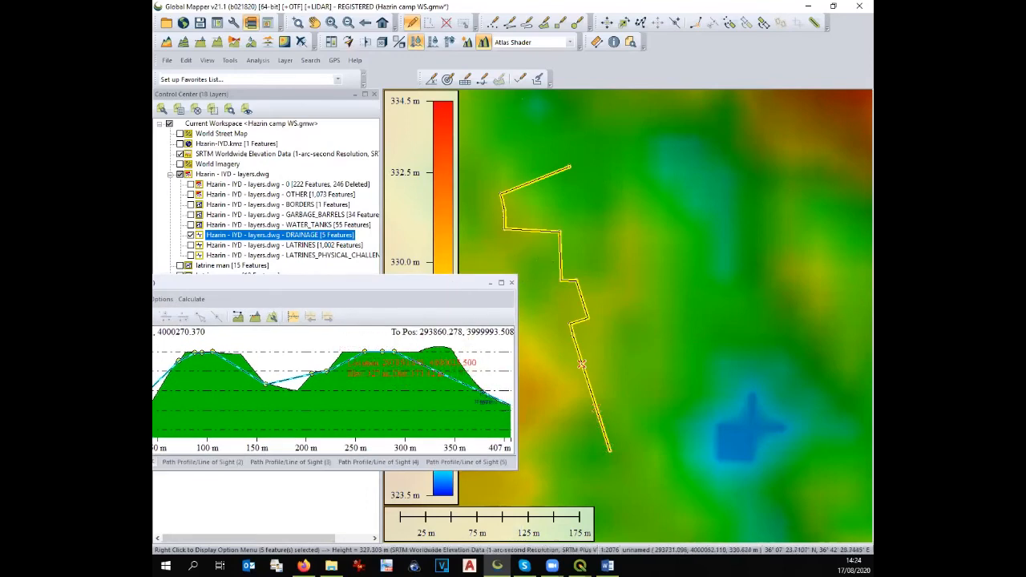
left_click_drag(483, 384, 434, 359)
left_click_drag(461, 282, 580, 228)
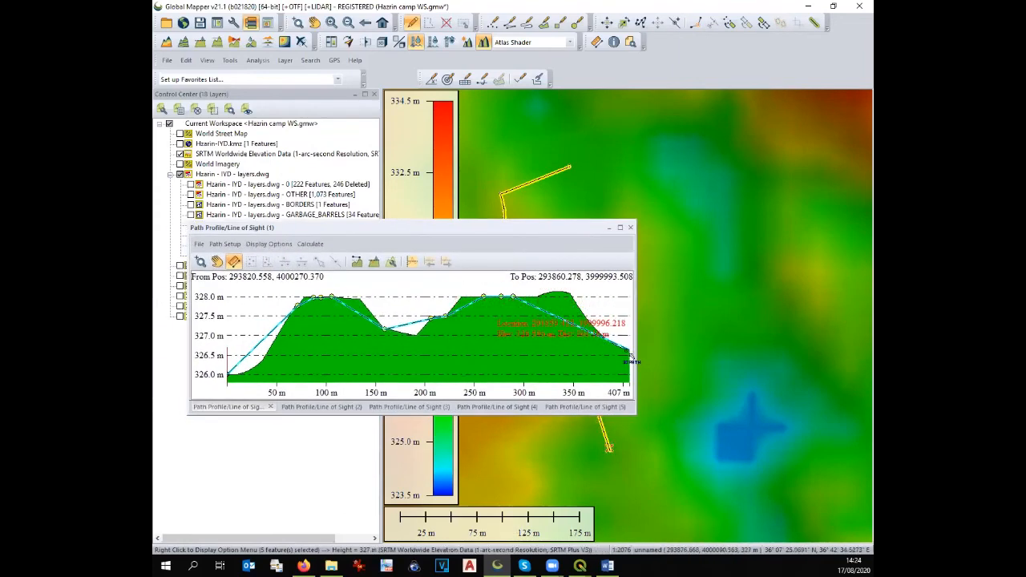
mouse_move(630, 359)
left_mouse_down()
mouse_move(298, 393)
mouse_move(231, 383)
left_mouse_up()
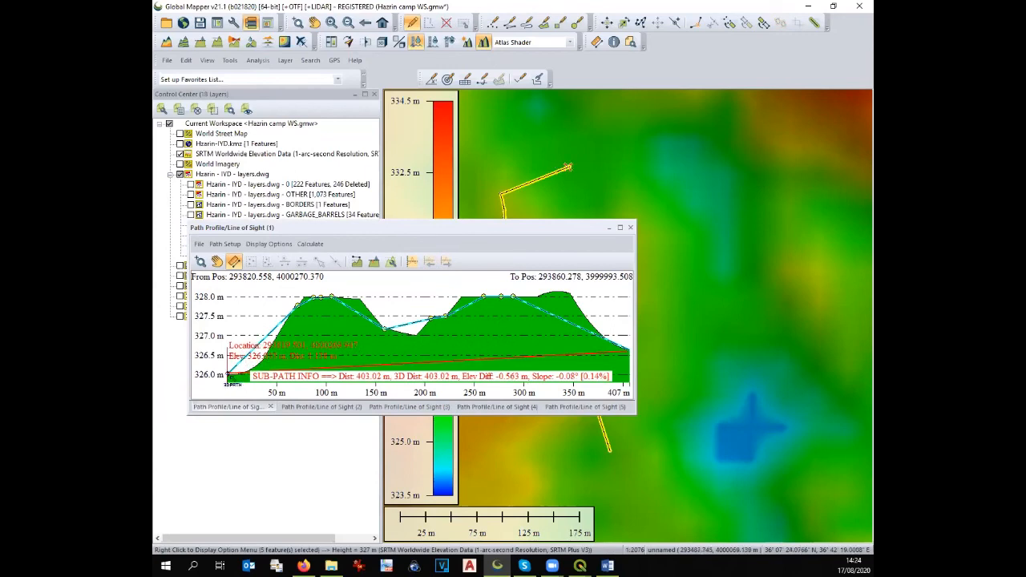
left_click_drag(230, 384, 230, 386)
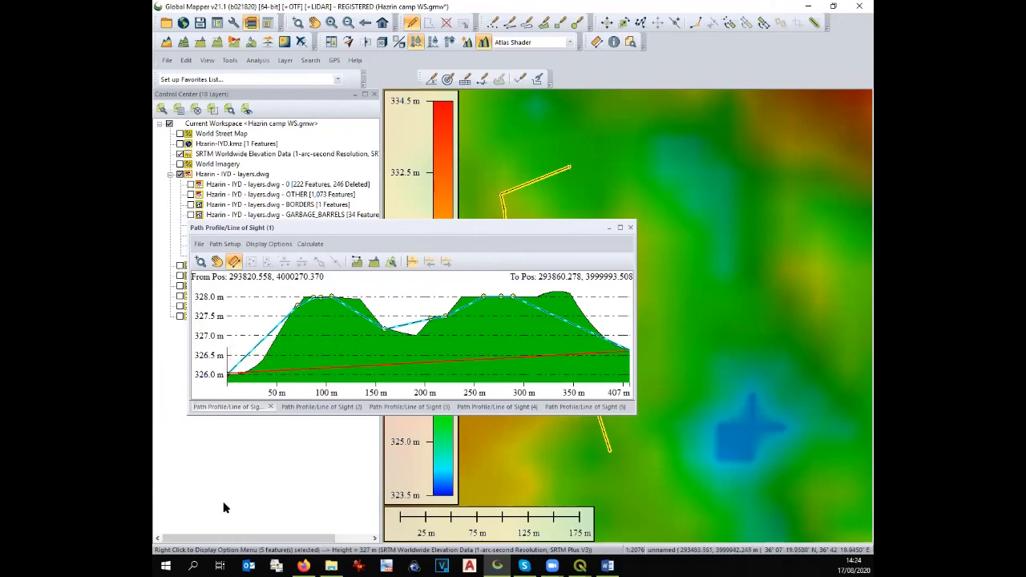
Switch to IrfanView and try to capture a screenshot of the drainage path profile
left_click(359, 565)
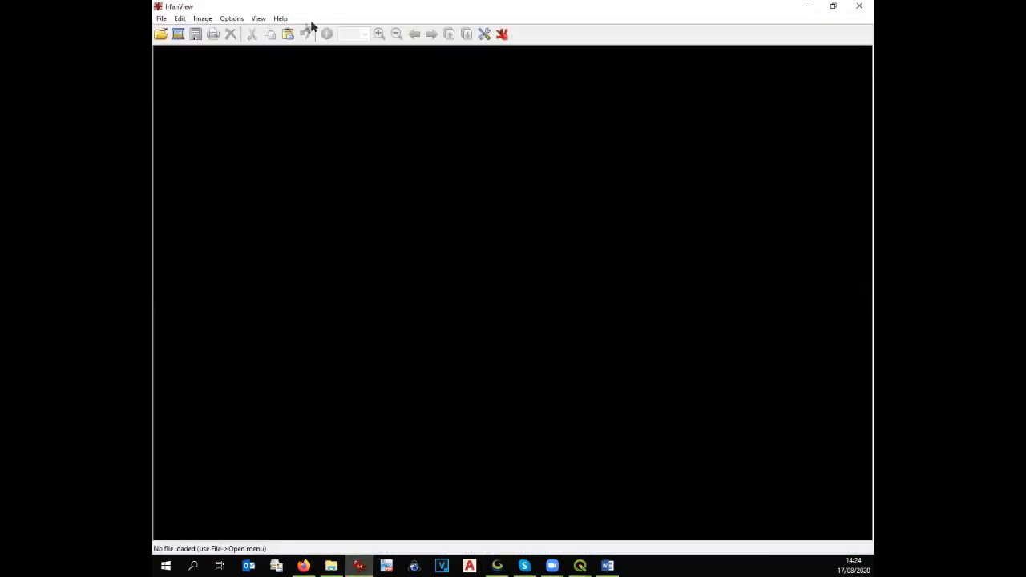
left_click(239, 22)
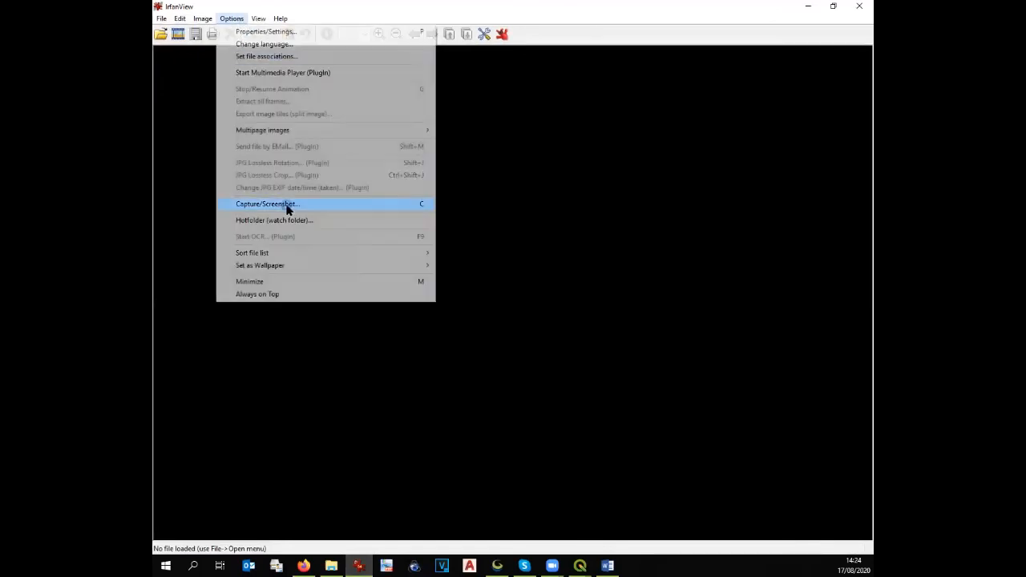
left_click(286, 203)
left_click(482, 402)
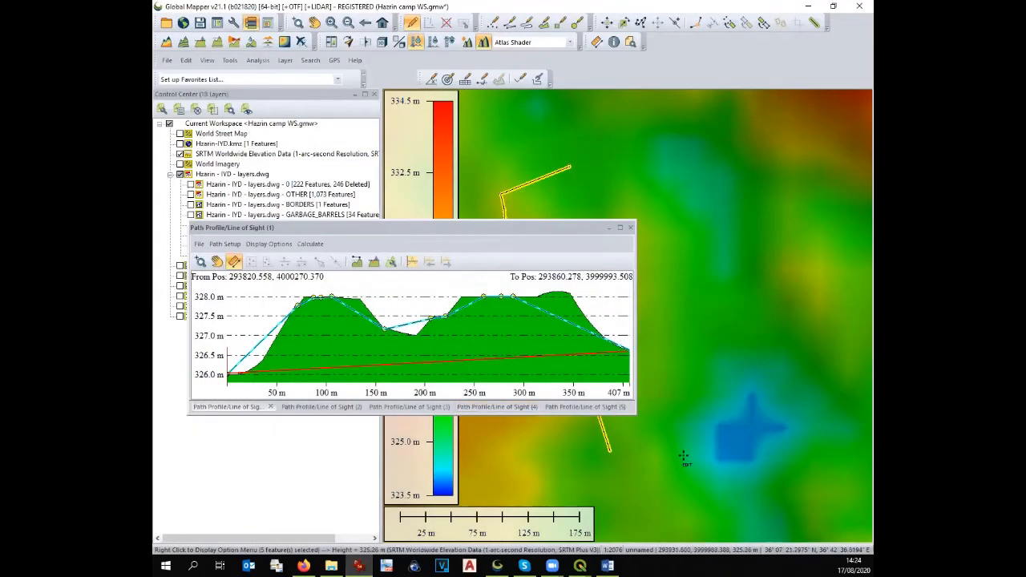
key("ctrl+F11")
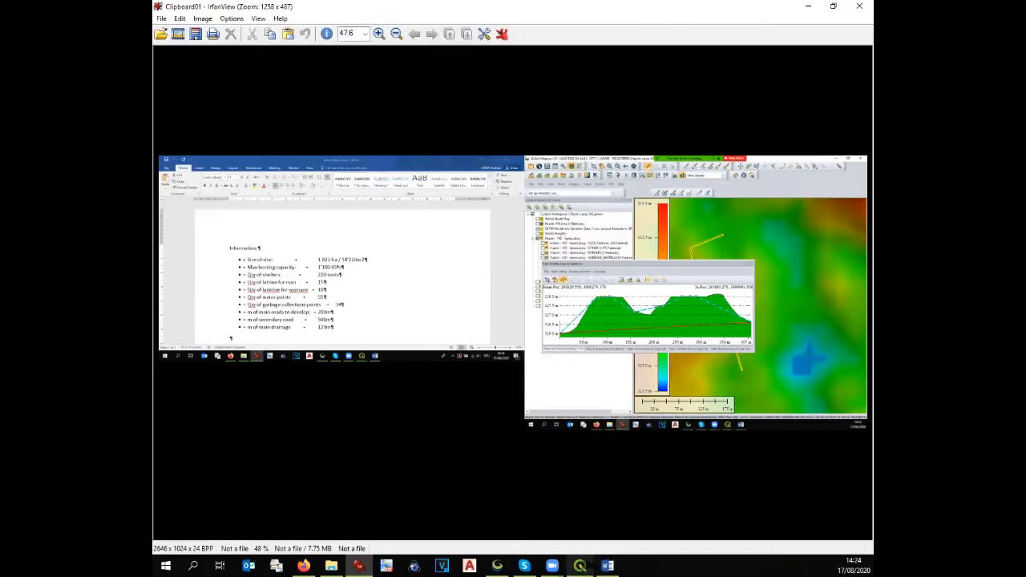
Switch to Global Mapper and save the drainage path profile as bitmap Drain in the WS folder, displaying it on the main map view
left_click(497, 566)
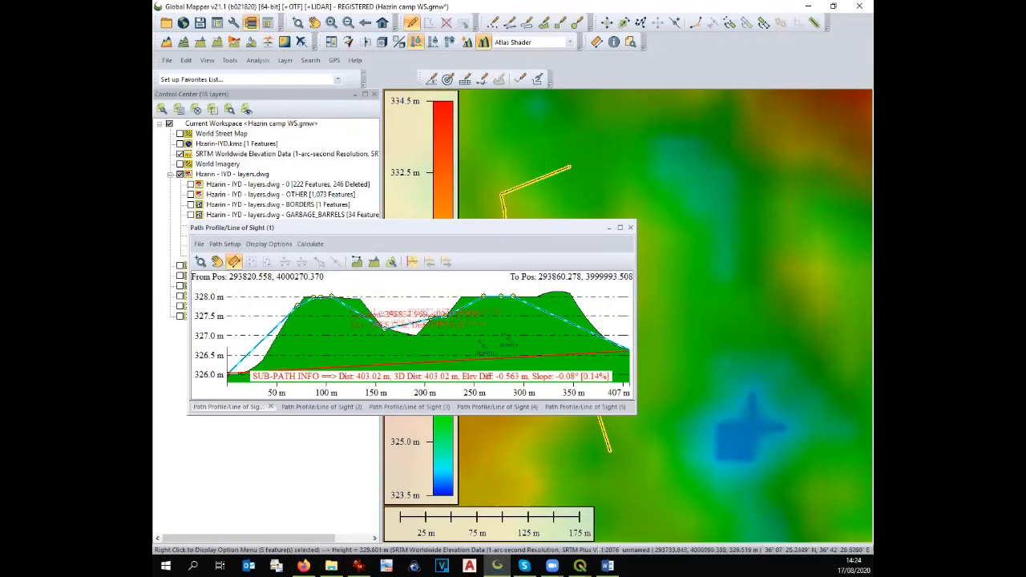
left_click(198, 245)
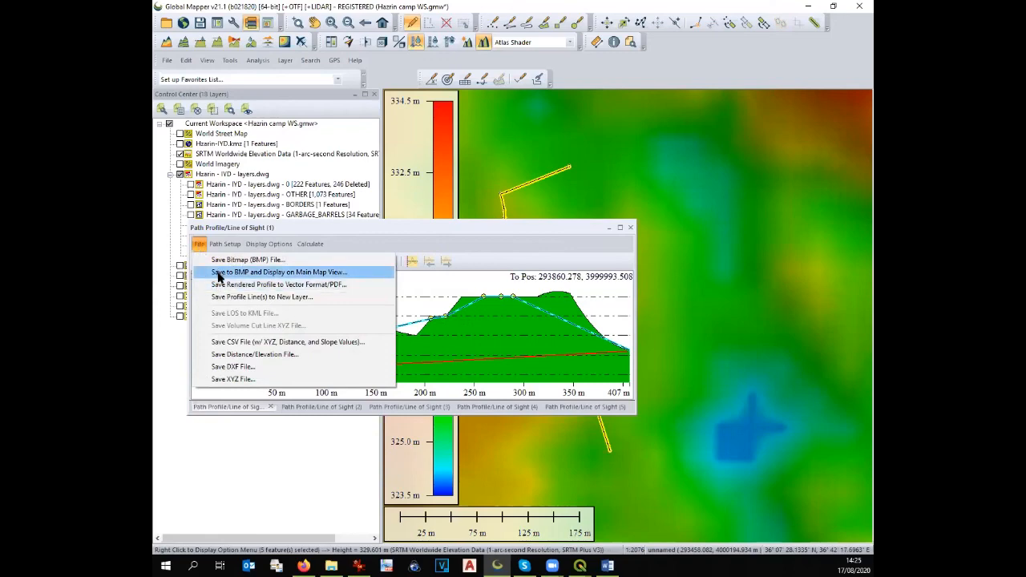
left_click(218, 274)
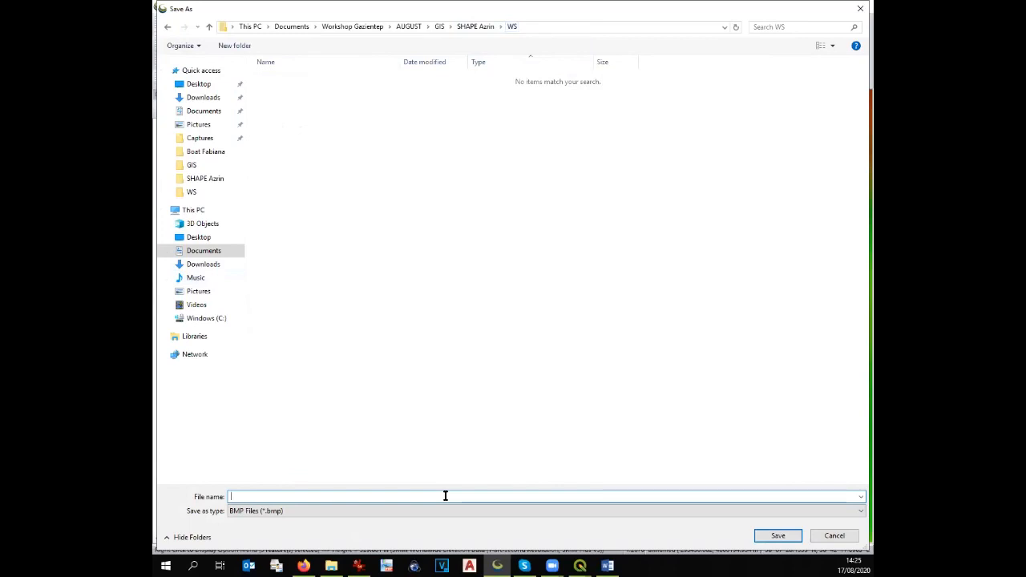
type("Dr")
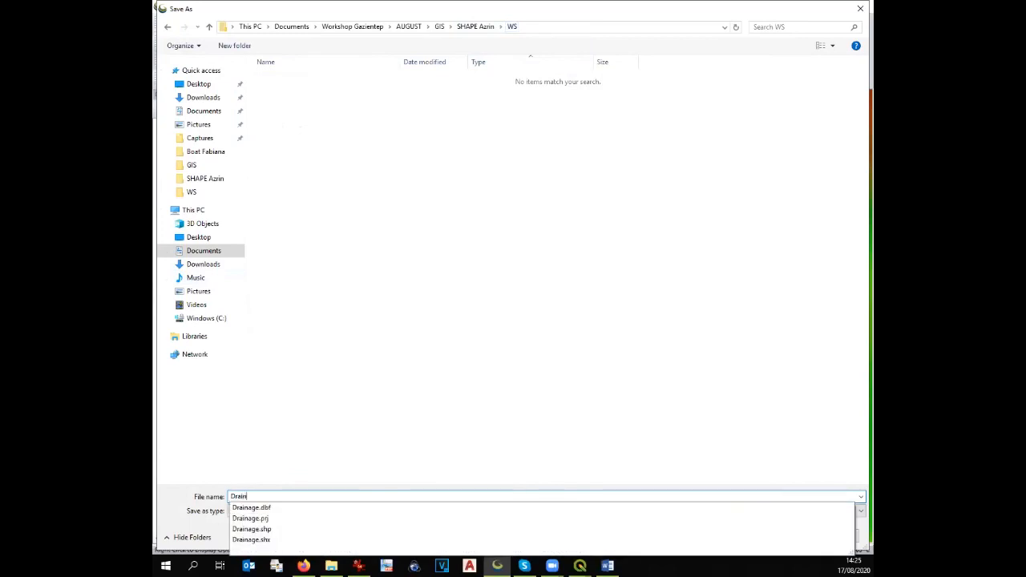
type("ain")
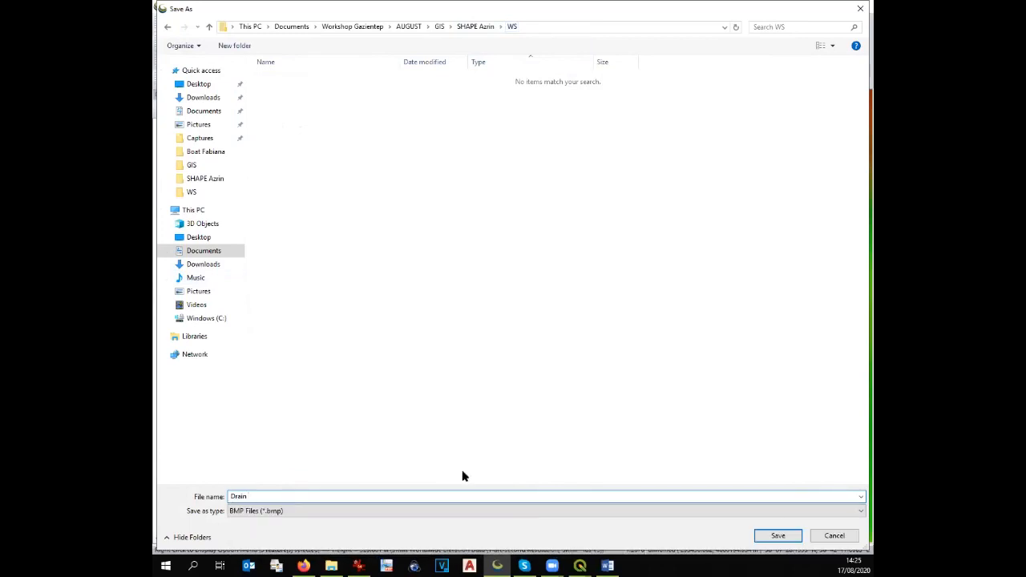
key("Return")
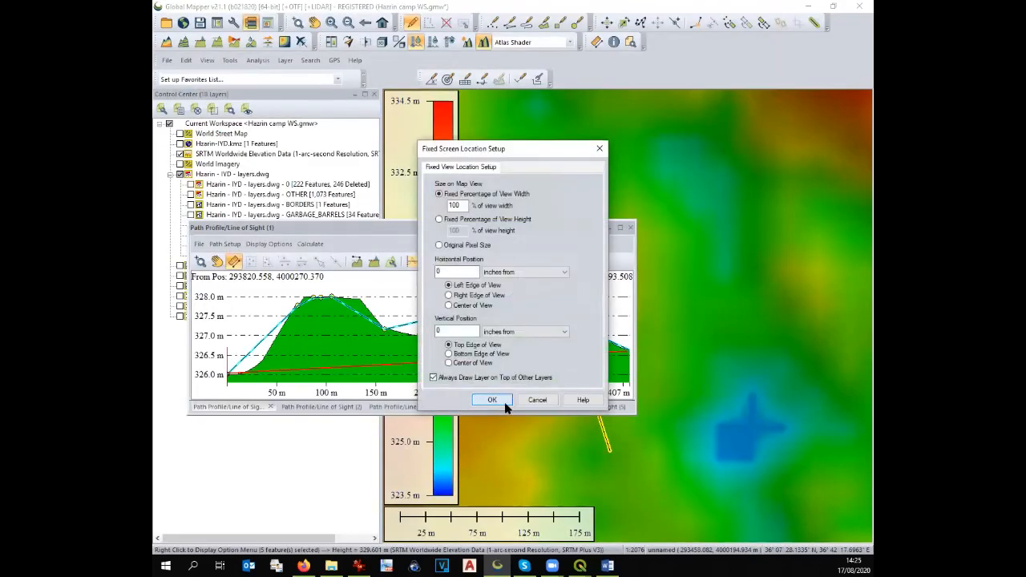
left_click(492, 400)
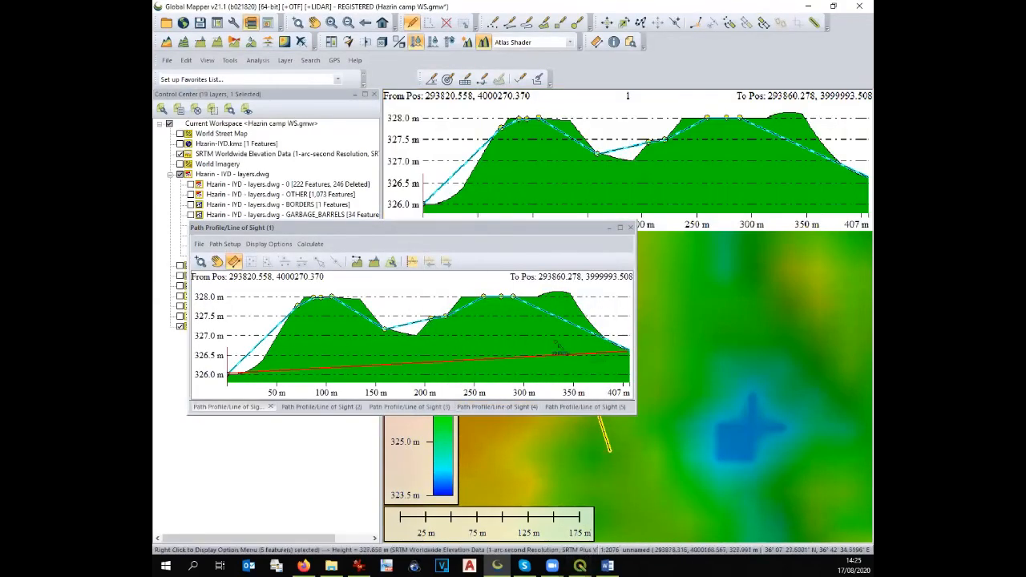
Switch to the QGIS layout Layout A4 Portrait and add a picture frame about 72 by 43 mm above the legend
mouse_move(580, 566)
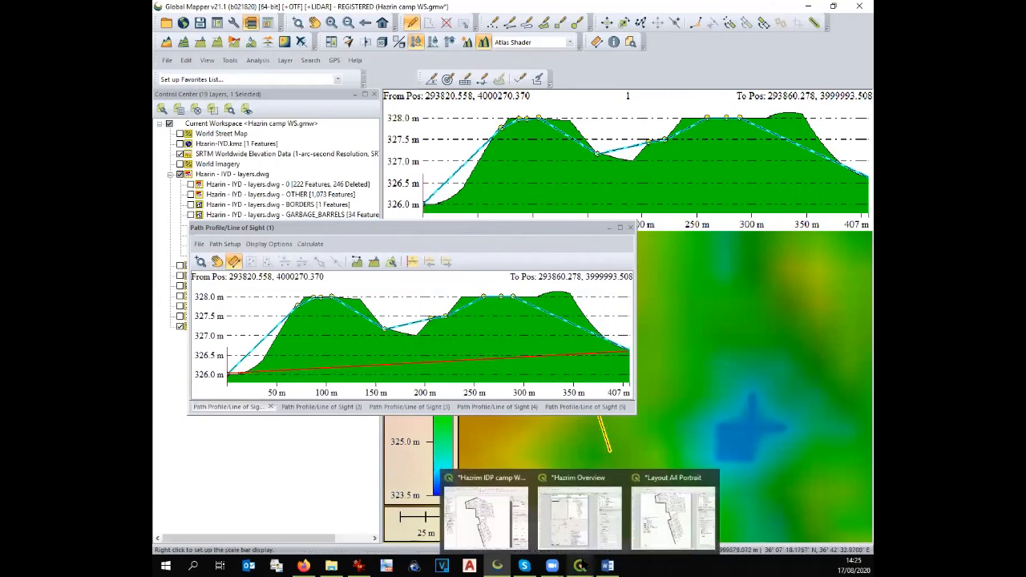
left_click(665, 517)
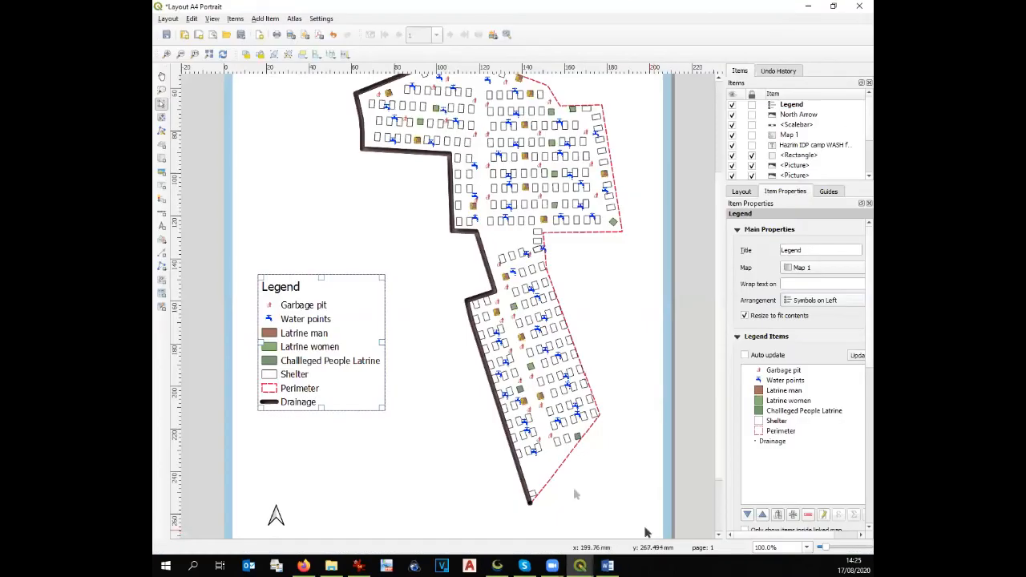
left_click(161, 171)
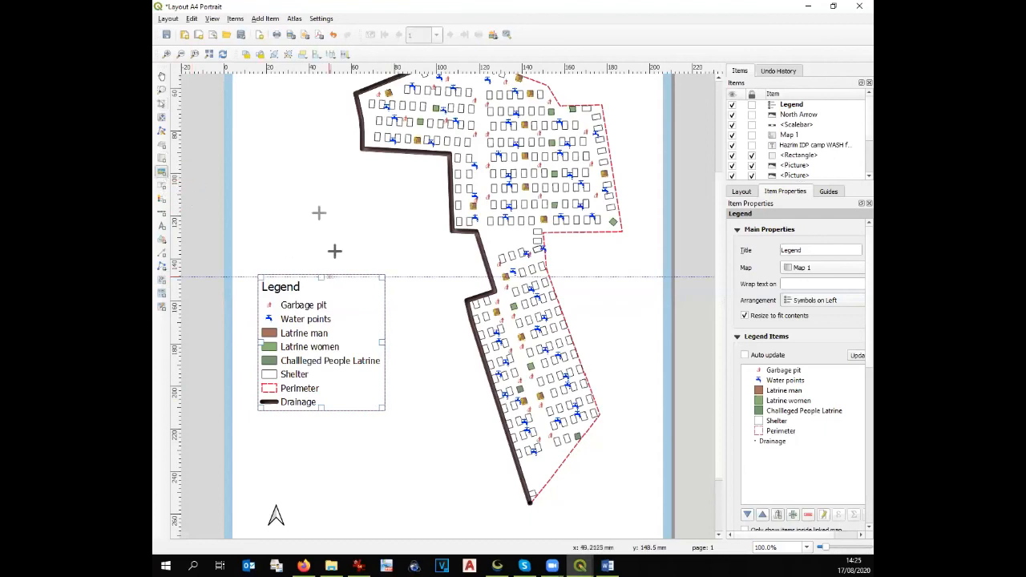
left_click_drag(265, 157, 418, 248)
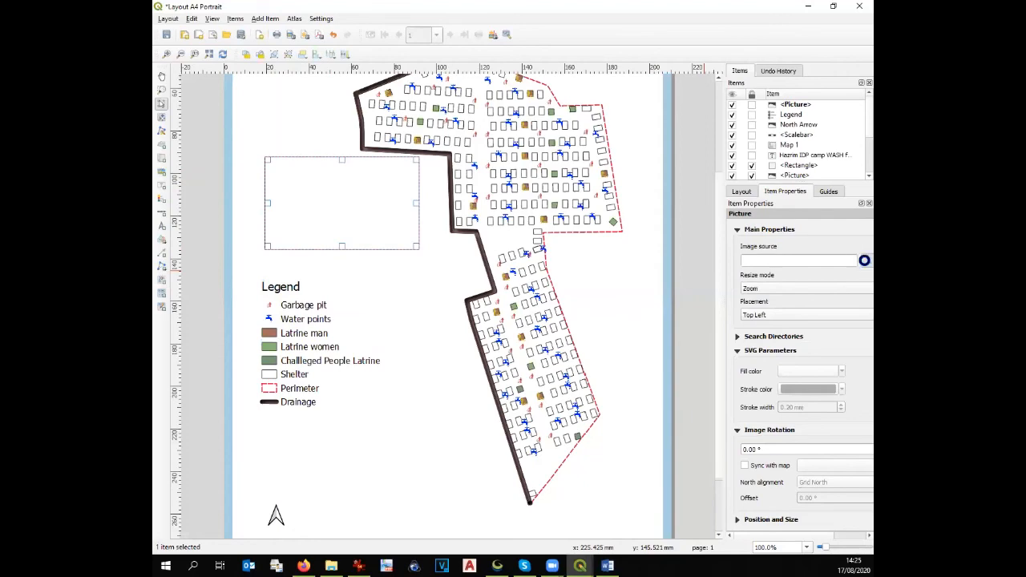
Load Drain.bmp from the SHAPE Azrin/WS folder as the new picture frame's image source
left_click(865, 261)
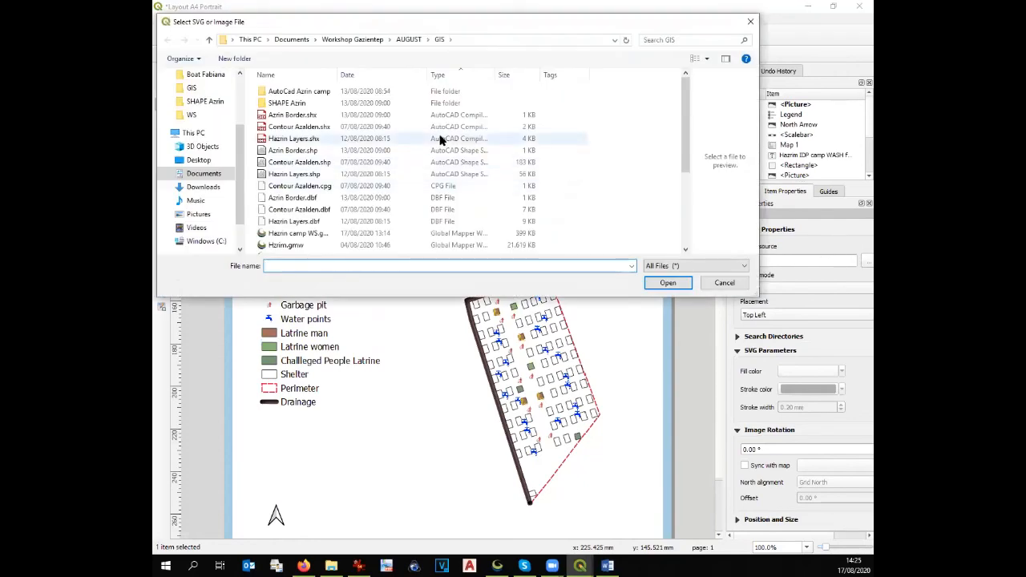
double_click(280, 103)
double_click(281, 94)
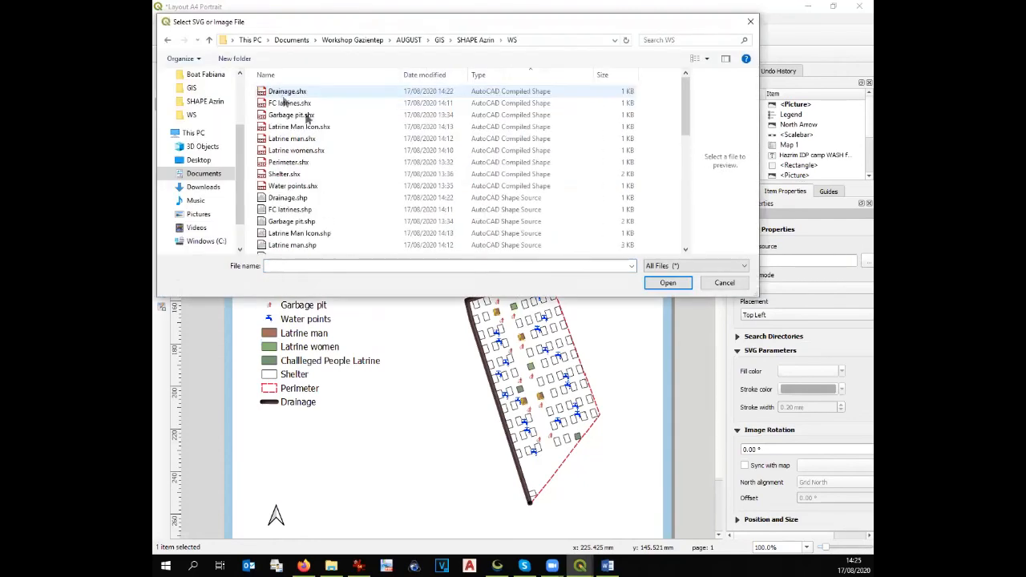
scroll(329, 212, "down", 5)
left_click(332, 201)
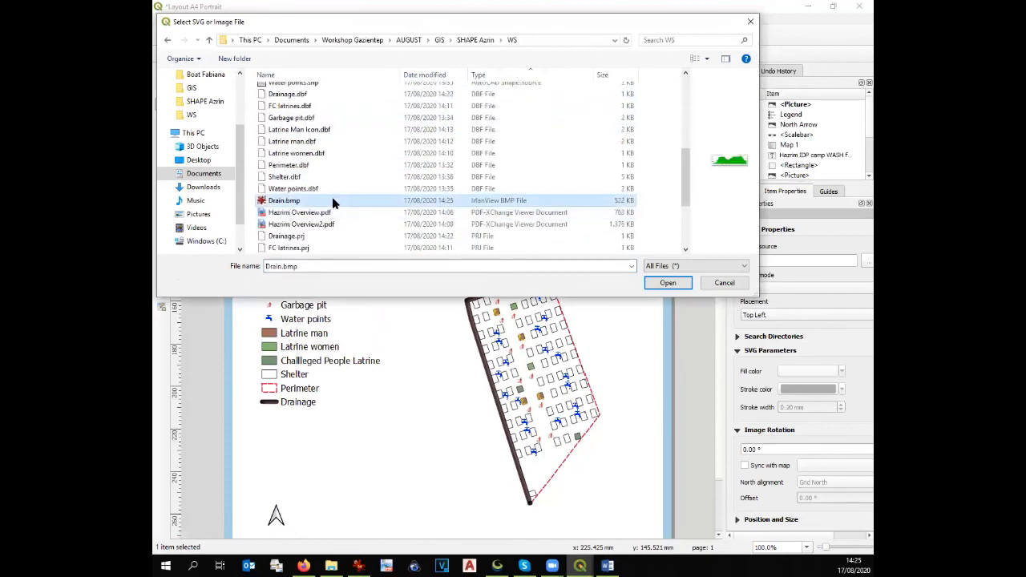
left_click(668, 282)
Move the drainage profile picture directly below the legend, above the north arrow
left_click_drag(419, 248, 392, 452)
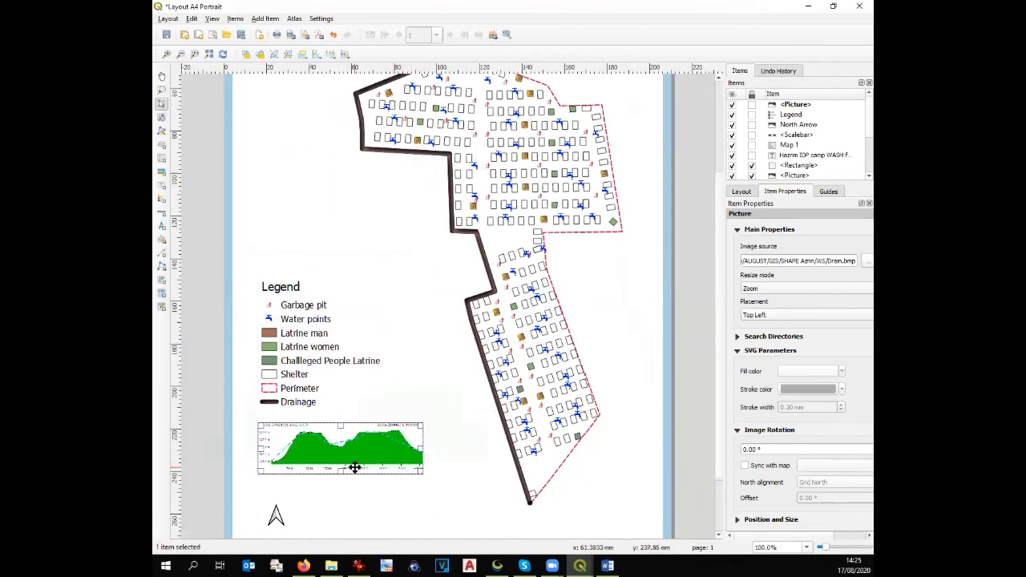
scroll(353, 466, "up", 1)
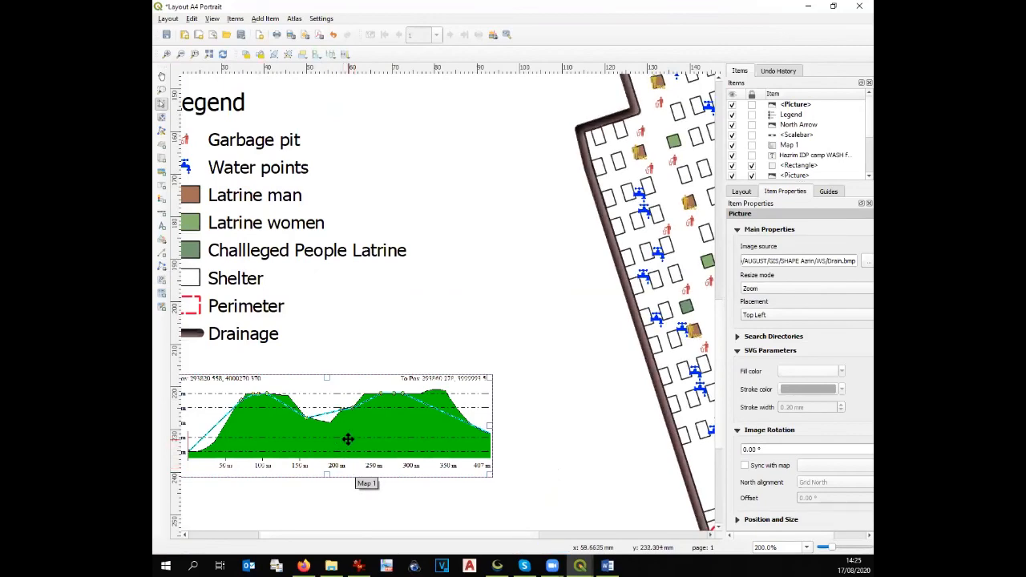
scroll(356, 428, "down", 1)
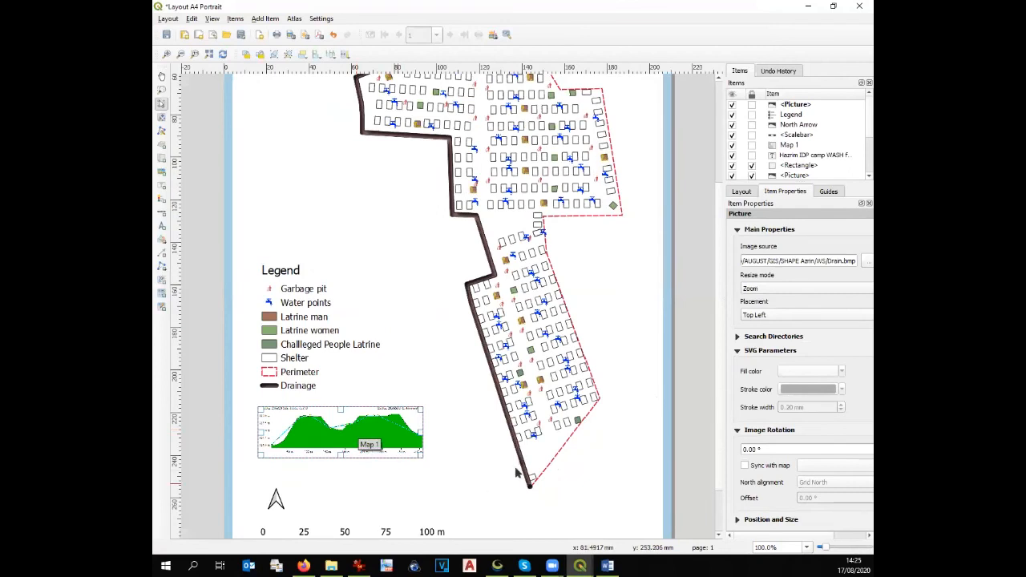
Add a text label about 59 mm square above the legend and select its placeholder text
left_click(162, 187)
left_click_drag(257, 127, 383, 254)
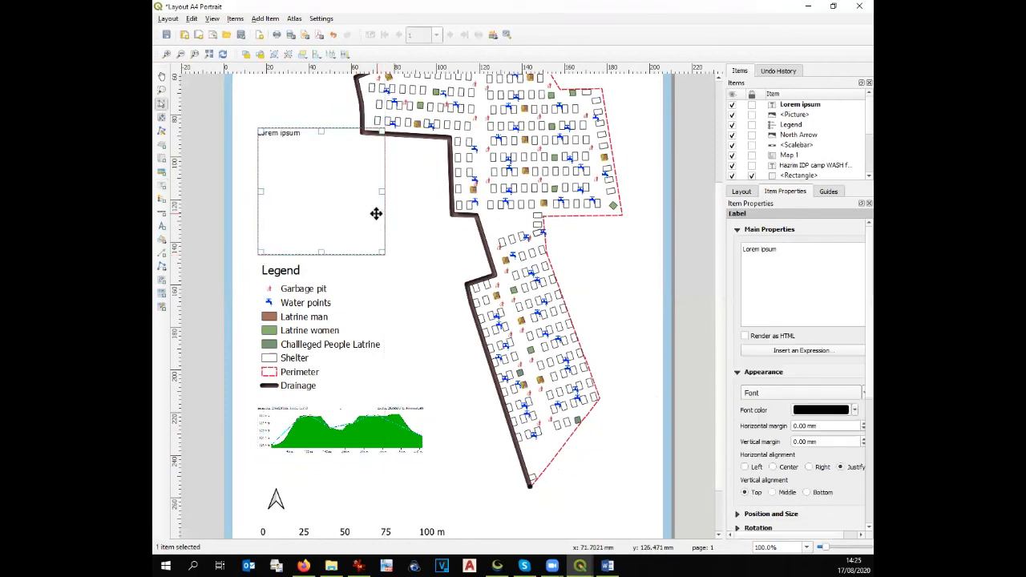
left_click_drag(779, 251, 706, 248)
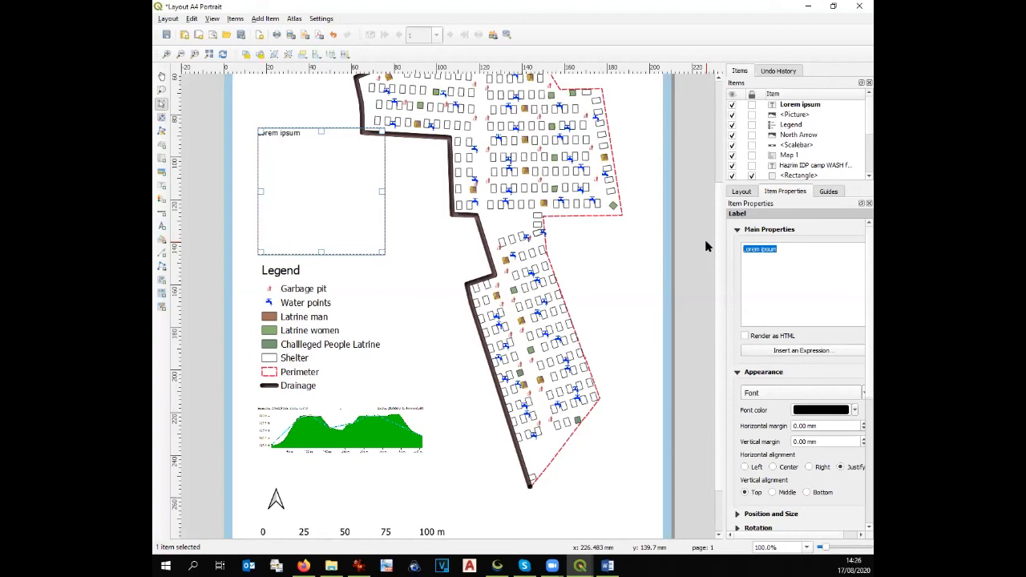
Examine how the latrines, water points and garbage pits are distributed among the shelters on the layout map
scroll(715, 329, "up", 5)
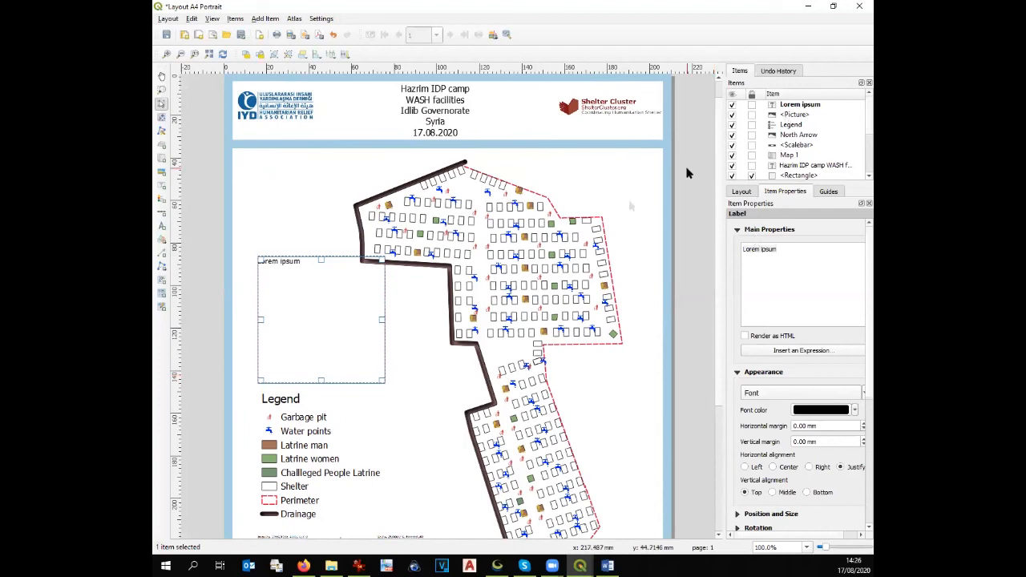
left_click(402, 331)
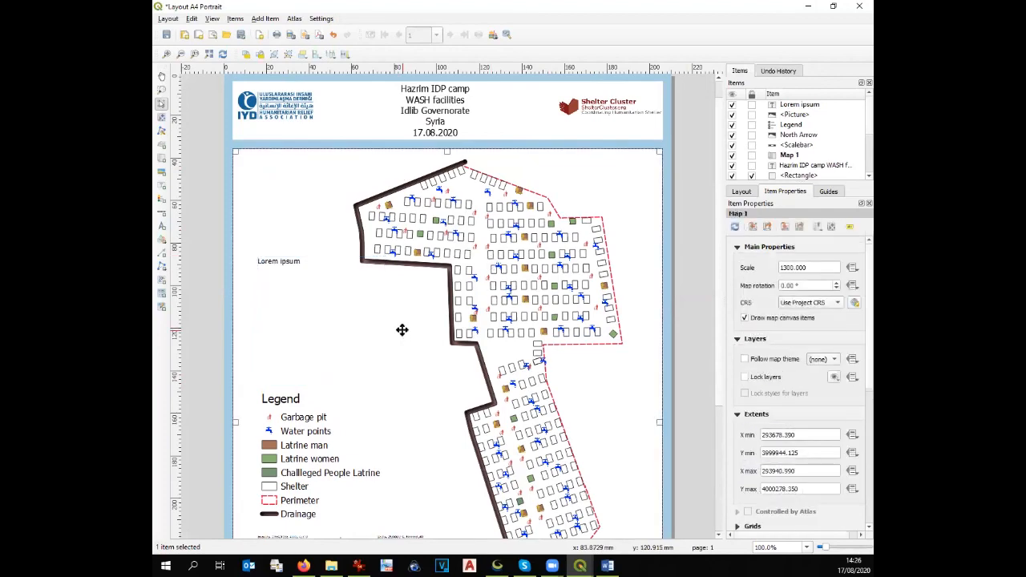
scroll(498, 215, "up", 1)
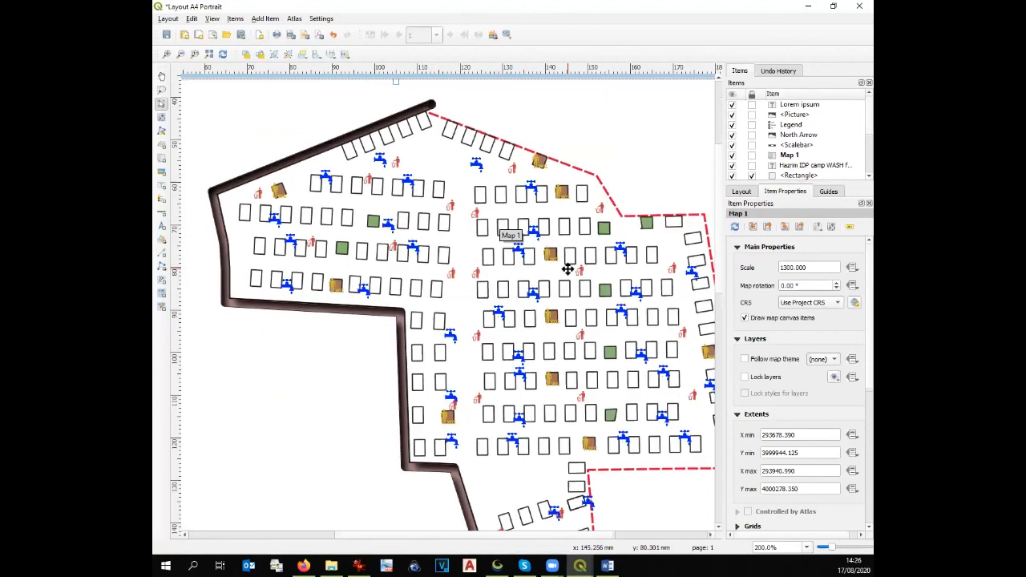
scroll(568, 267, "up", 1)
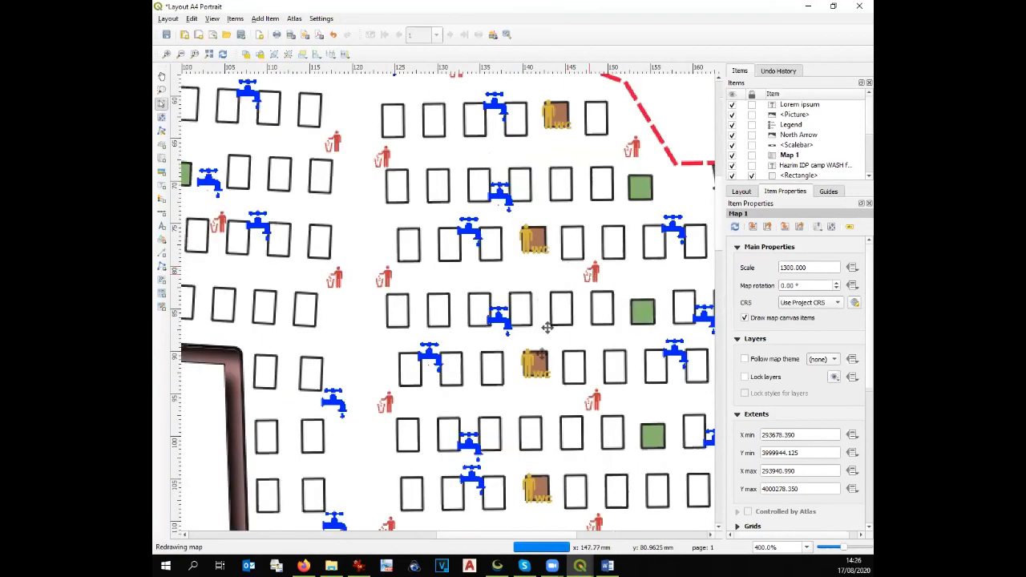
scroll(542, 354, "down", 1)
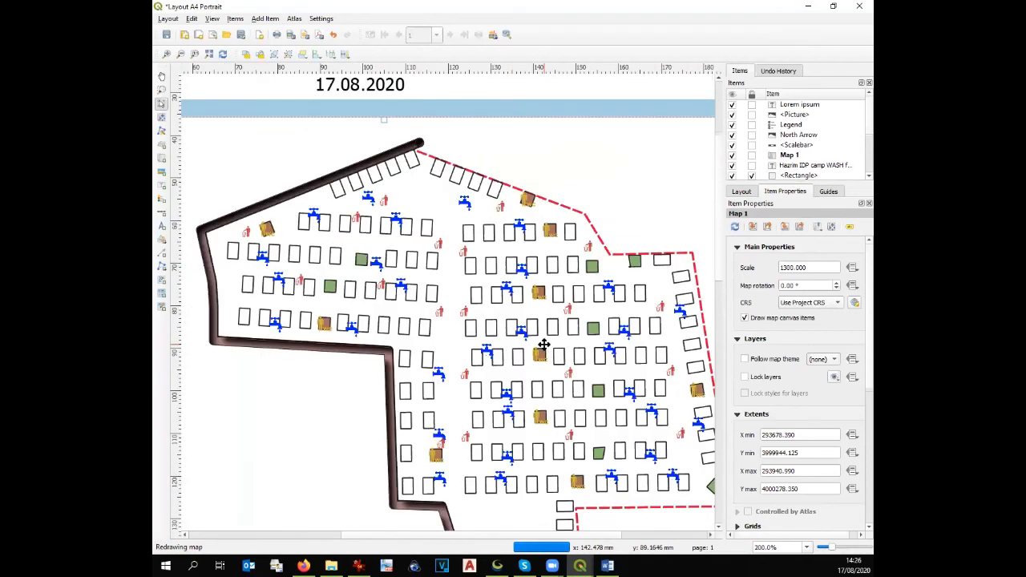
scroll(543, 345, "down", 1)
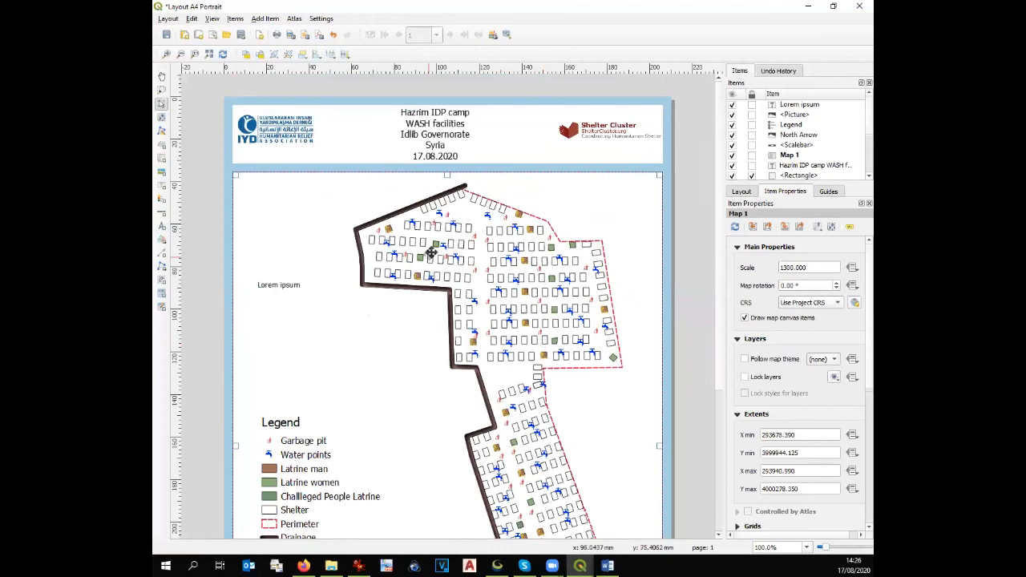
scroll(430, 252, "up", 1)
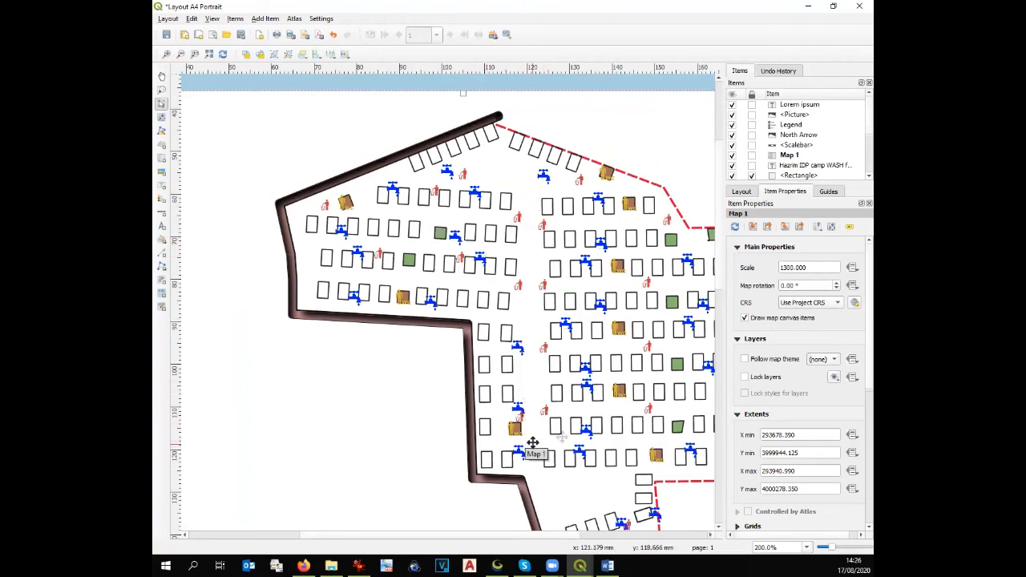
scroll(448, 233, "up", 1)
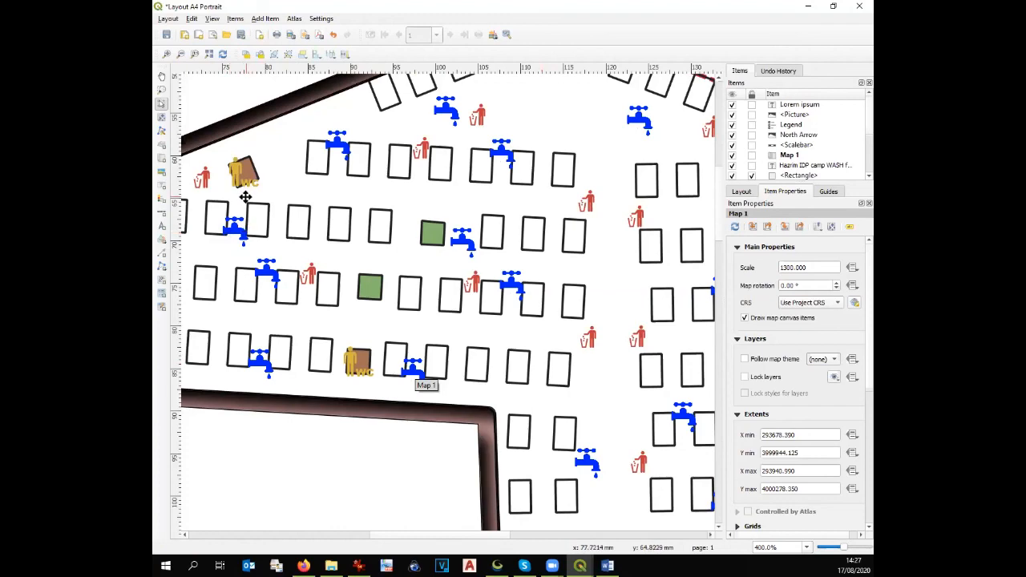
scroll(246, 199, "down", 2)
scroll(537, 318, "up", 2)
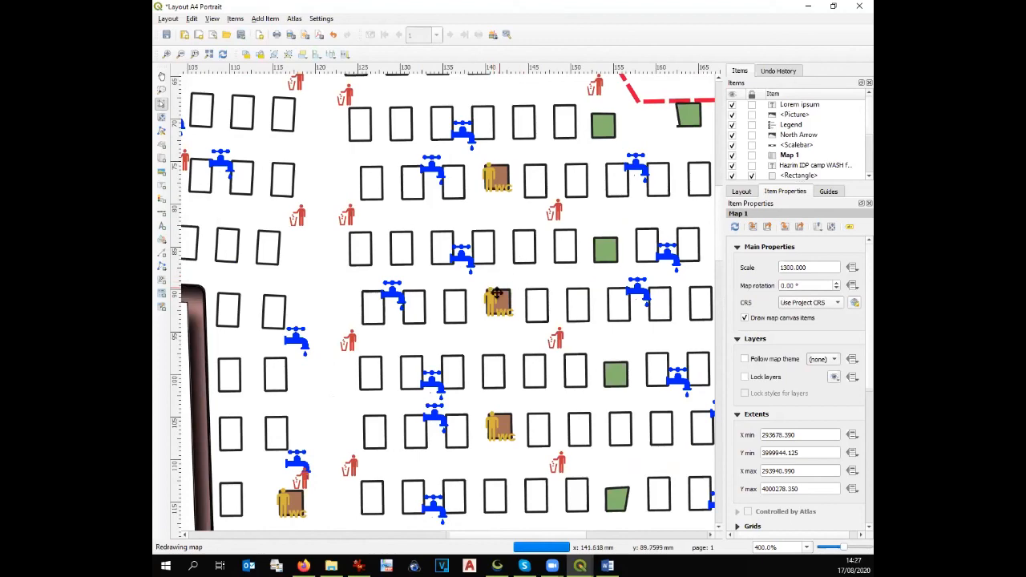
scroll(498, 297, "down", 1)
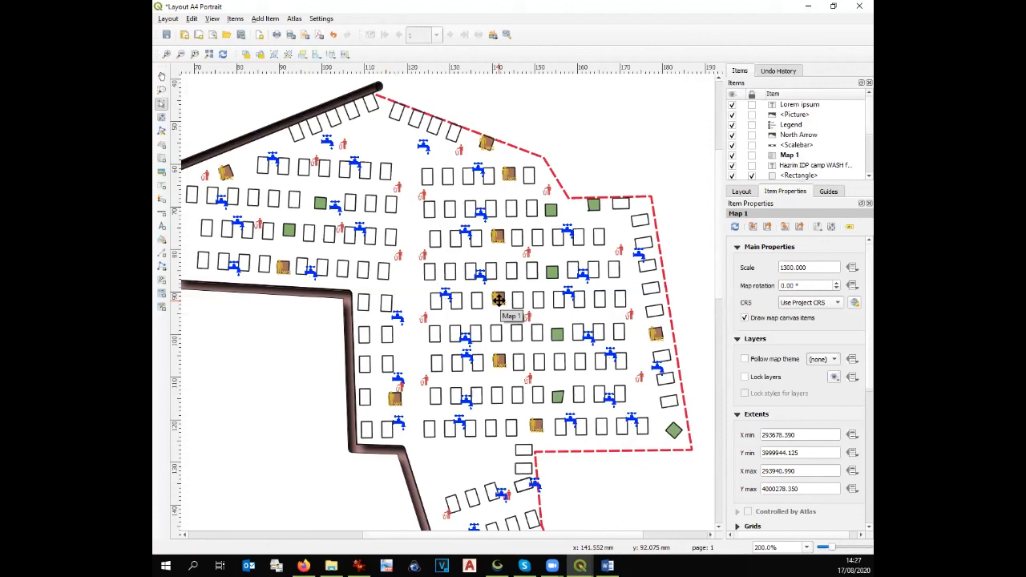
Switch to the Zoom meeting controls
left_click(551, 566)
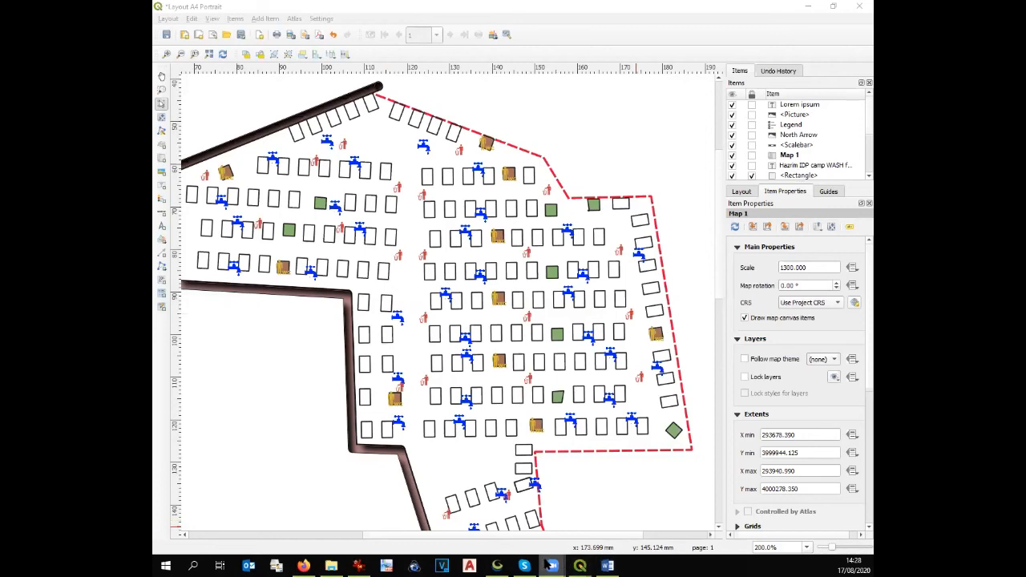
mouse_move(550, 565)
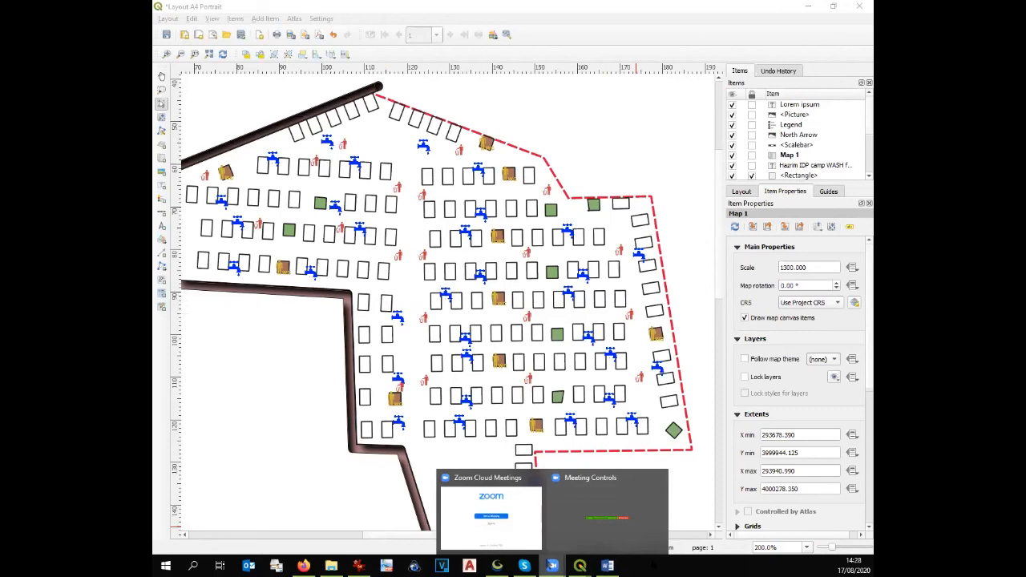
left_click(611, 510)
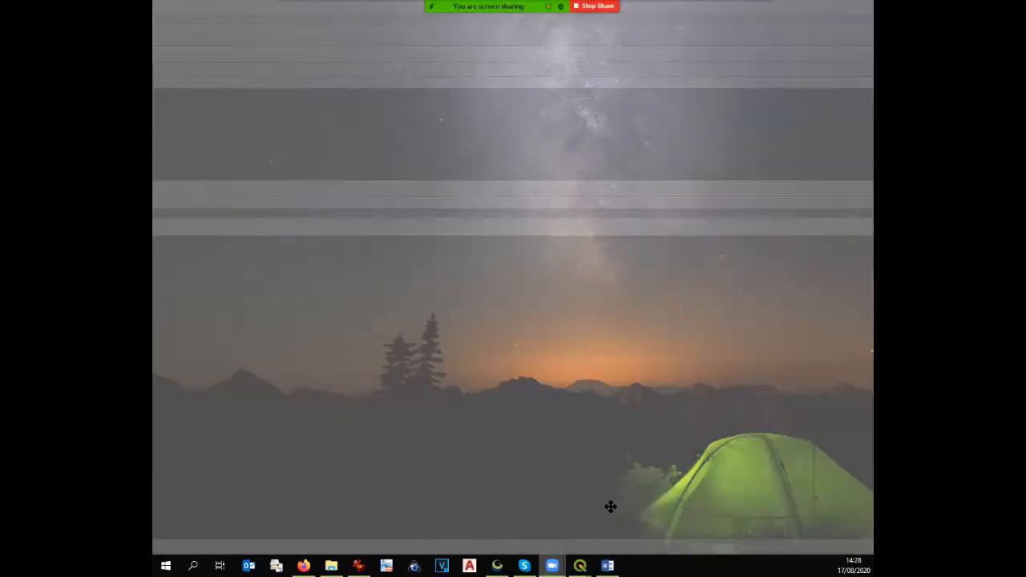